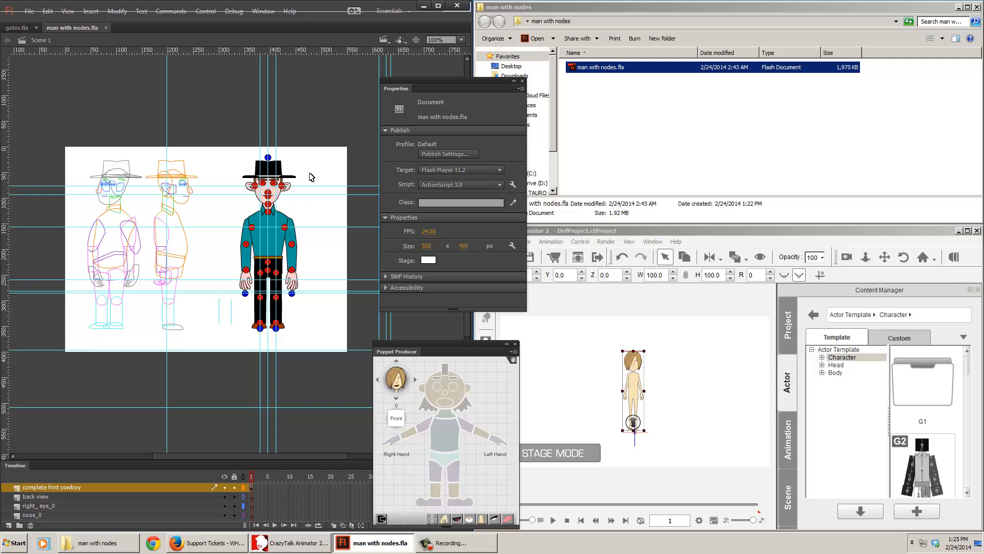
Move the cowboy's eyebrow symbol off the face, look inside it, and place it back above the eyes.
key(ctrl+=)
key(ctrl+=)
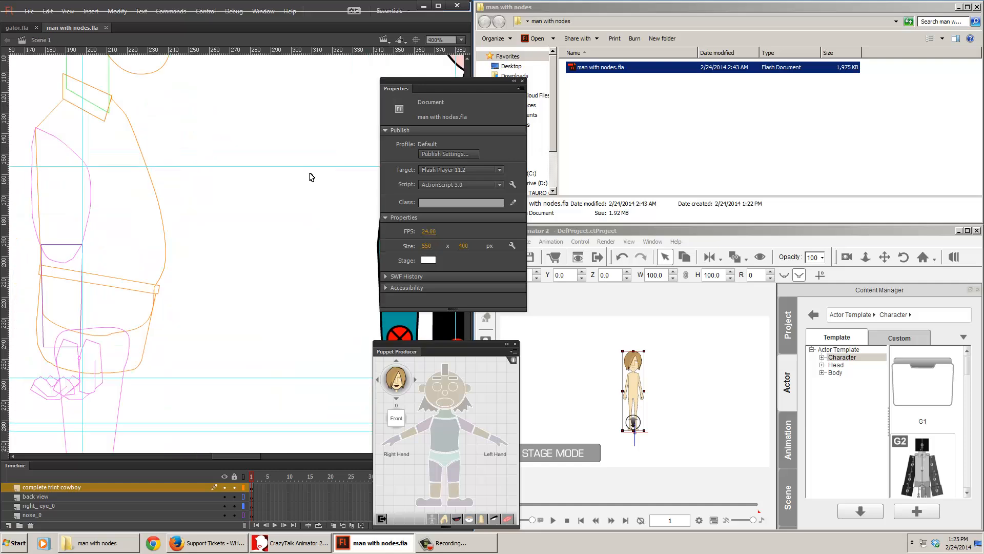
key(space)
drag(327, 156, 114, 260)
drag(208, 190, 126, 309)
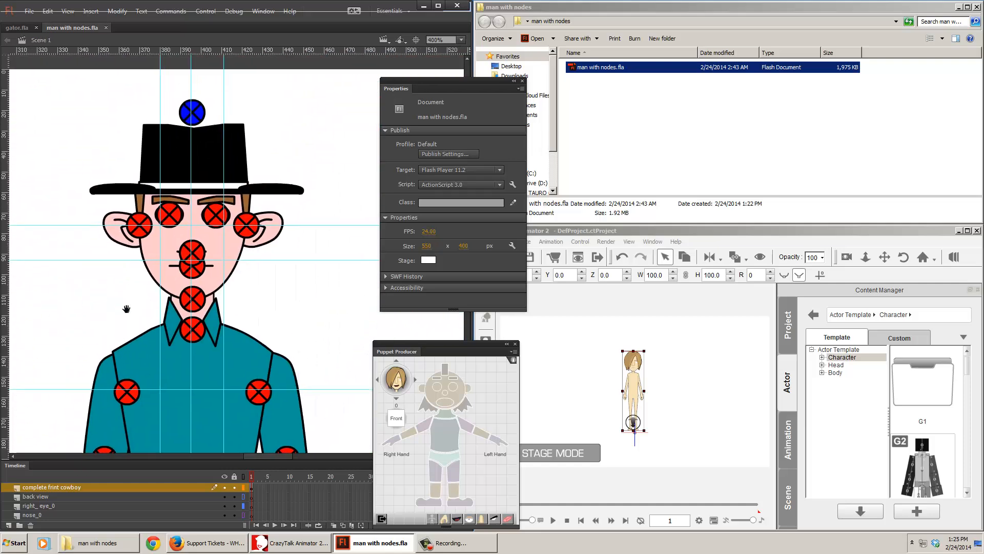
click(185, 205)
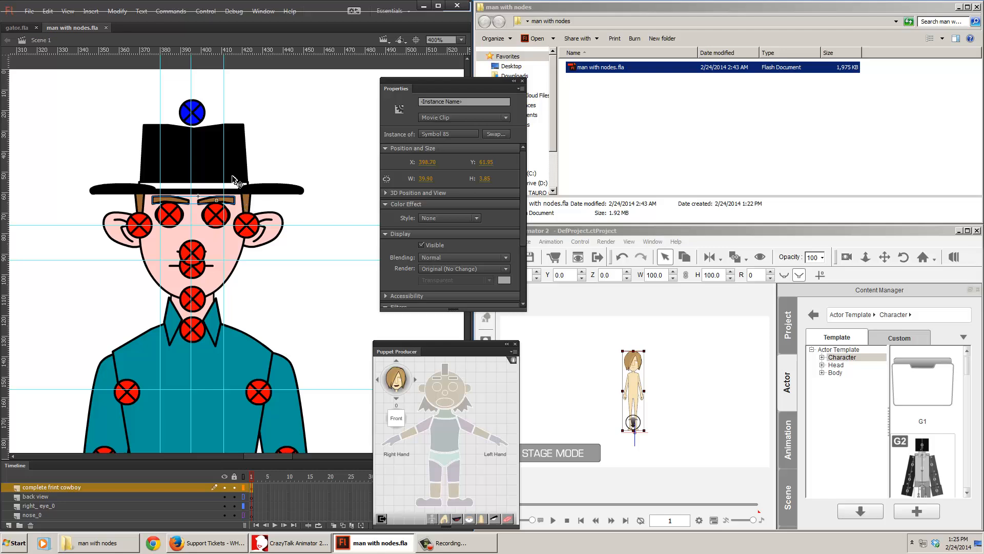
drag(214, 201, 320, 122)
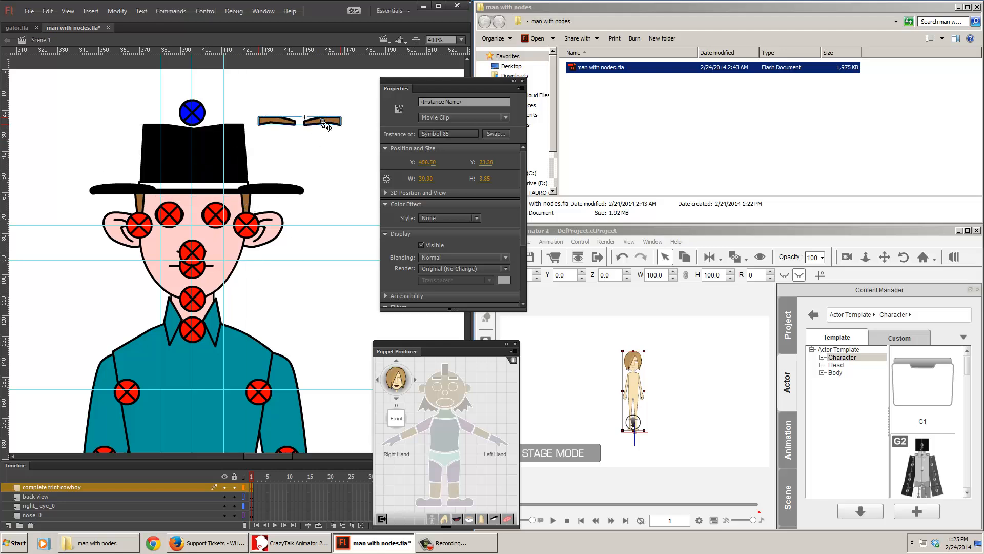
double_click(312, 123)
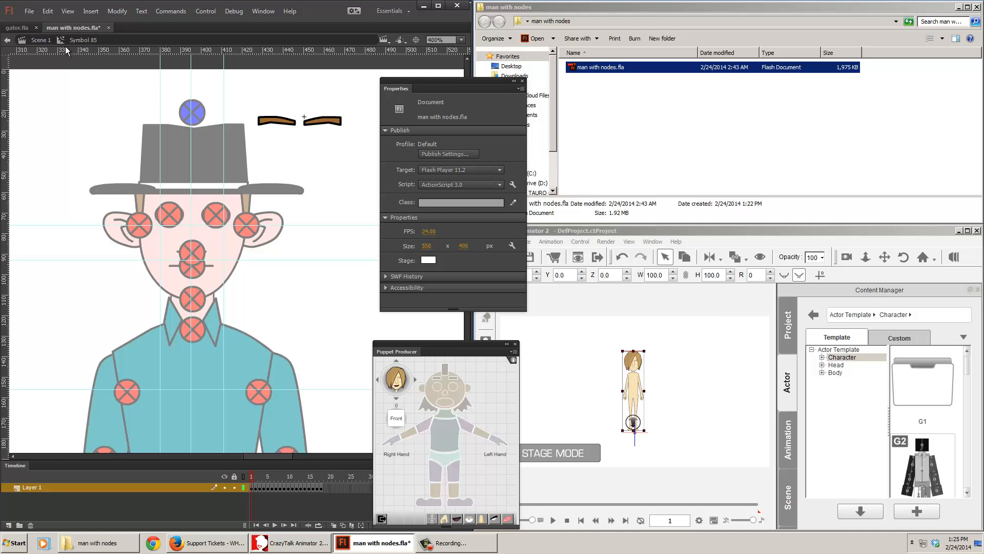
double_click(304, 147)
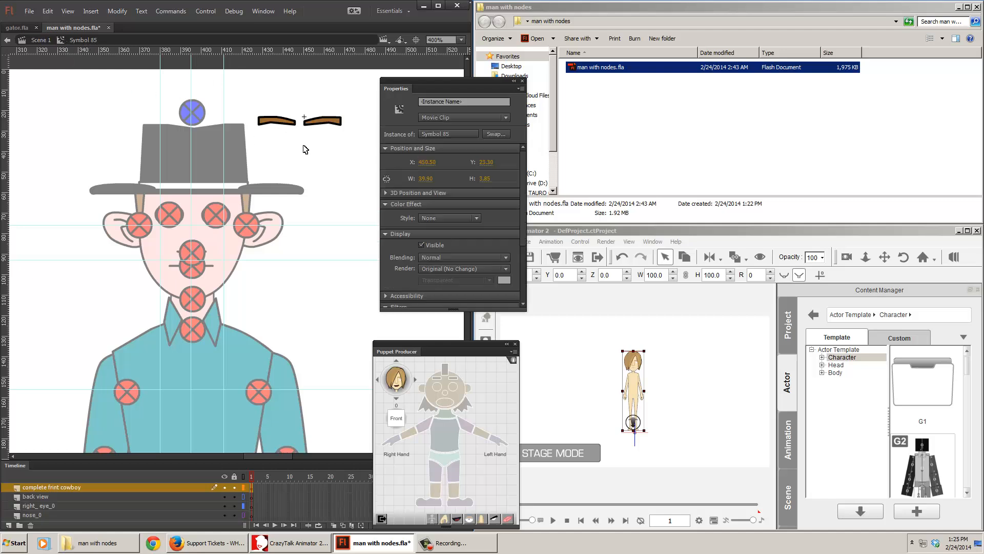
drag(285, 124, 179, 205)
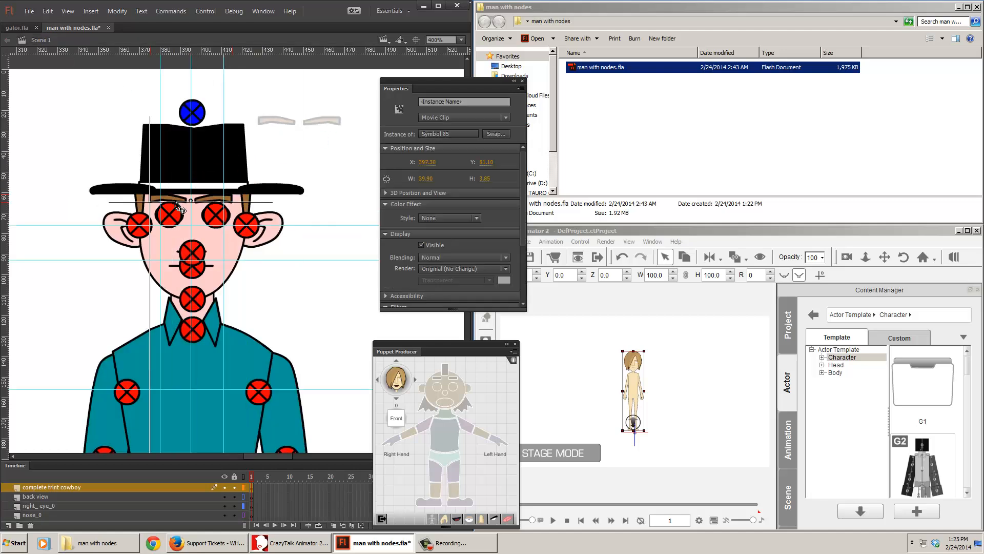
Show the document's Library, preview Symbol 85 and open it for editing.
click(263, 11)
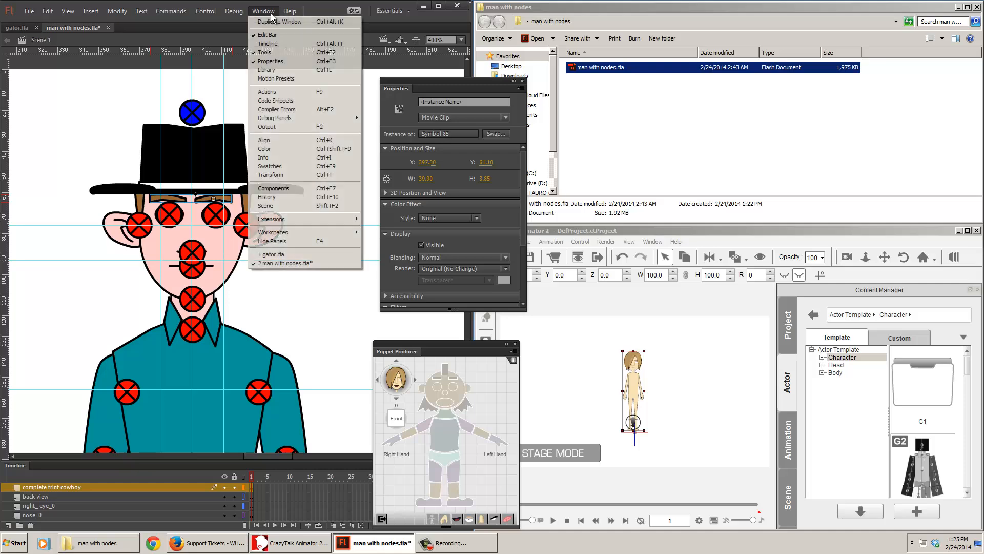
click(281, 69)
drag(21, 10, 350, 70)
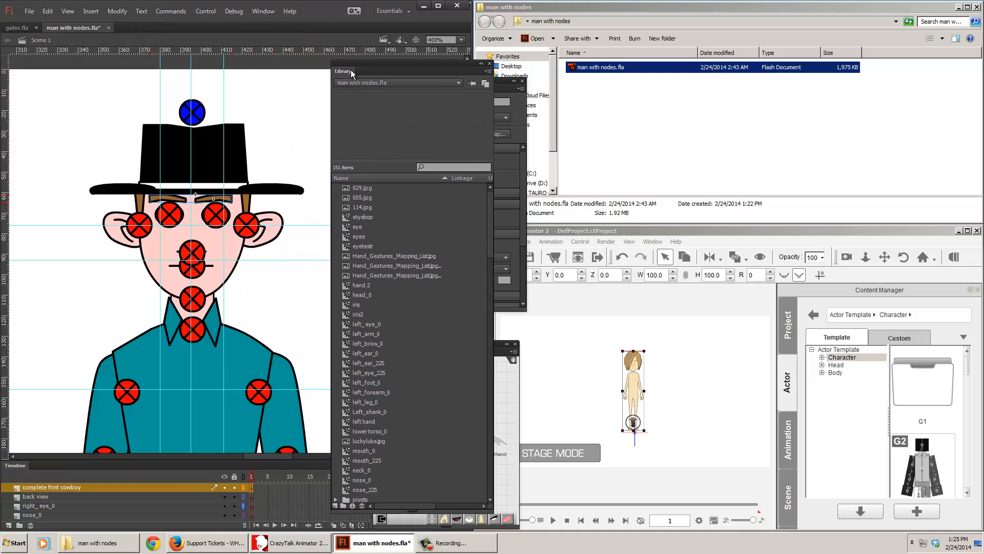
drag(490, 244, 485, 482)
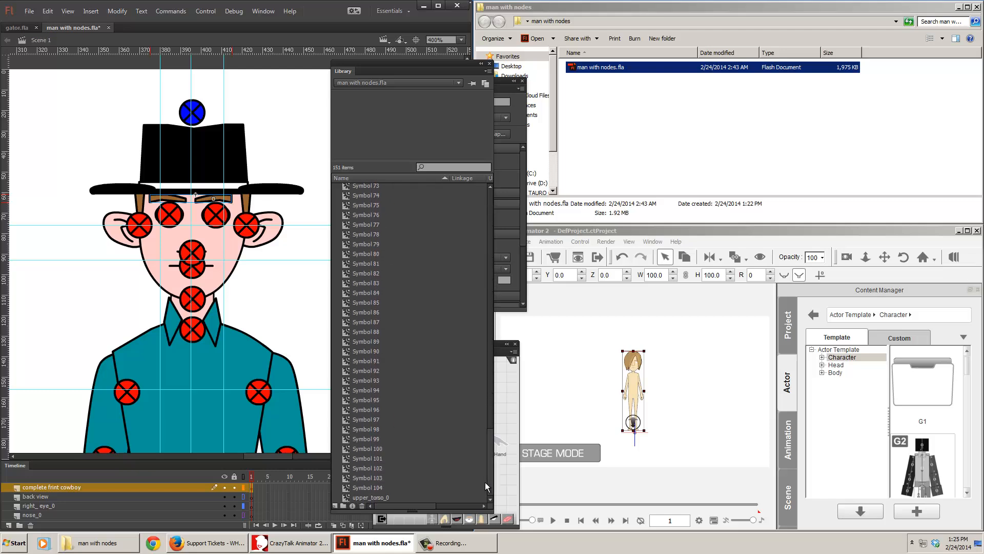
click(362, 304)
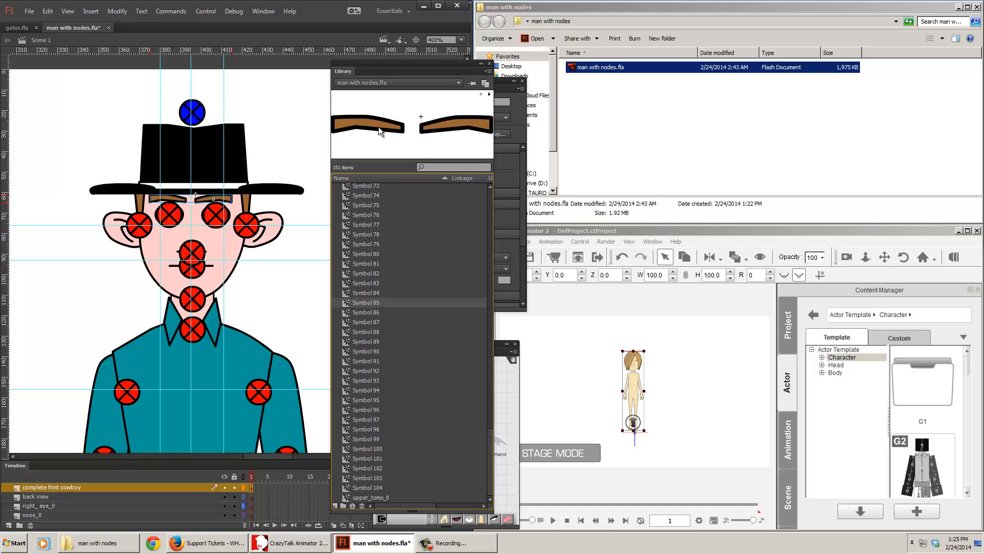
click(489, 95)
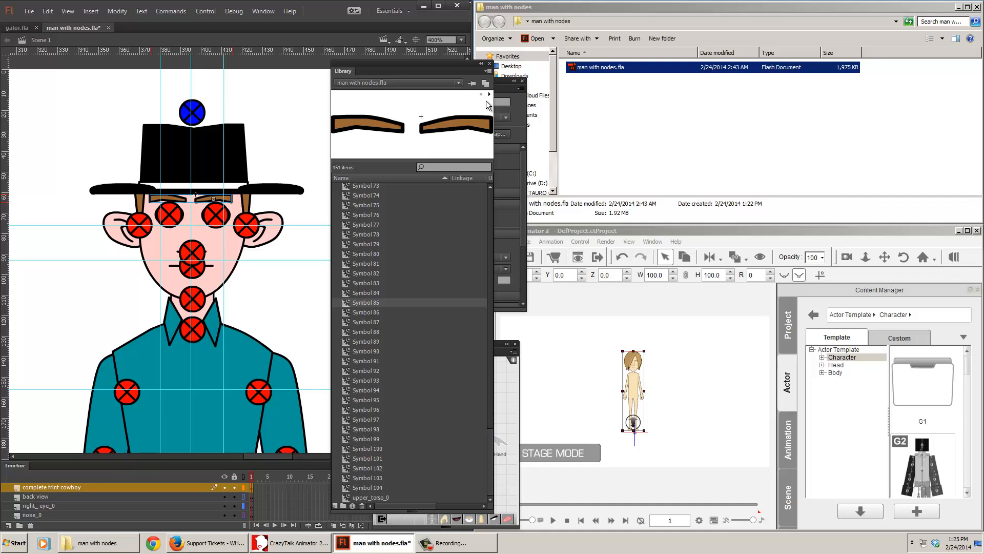
double_click(347, 305)
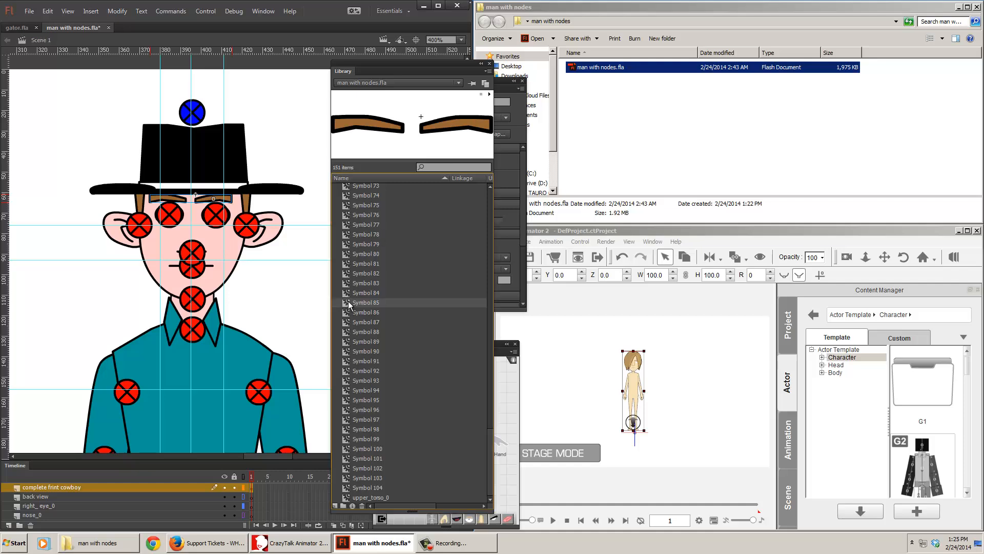
drag(346, 76, 593, 111)
Examine the eyebrow expressions frame by frame along Symbol 85's timeline and play it through.
click(258, 488)
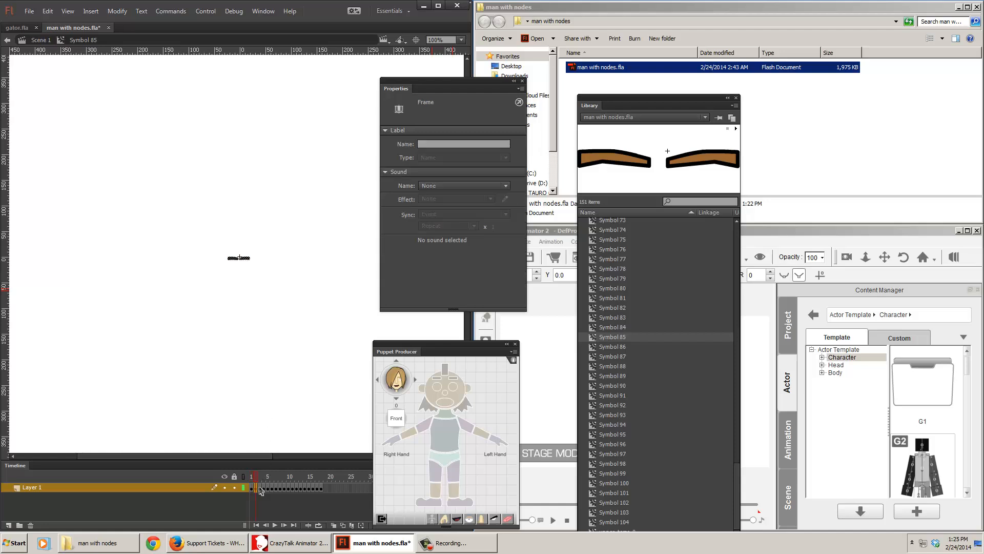
click(261, 490)
click(264, 489)
click(239, 322)
key(ctrl+equal)
key(ctrl+equal)
key(ctrl+equal)
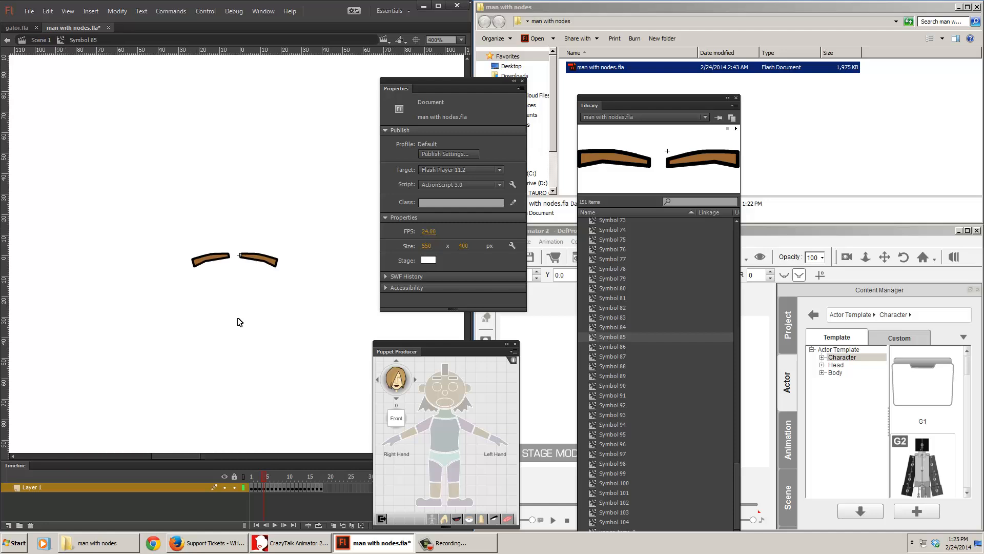
click(267, 489)
click(274, 490)
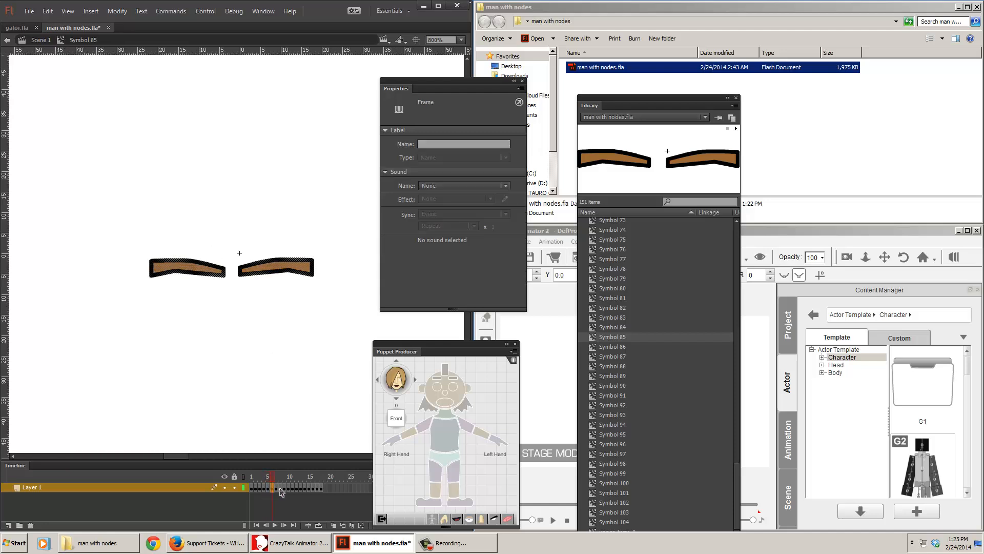
click(277, 489)
click(280, 489)
click(285, 489)
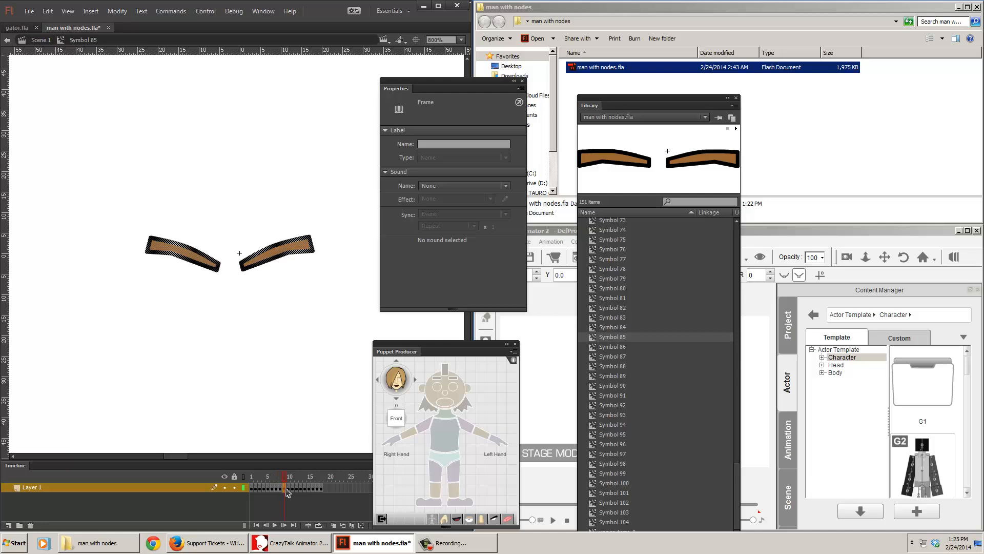
click(288, 489)
click(293, 489)
click(296, 489)
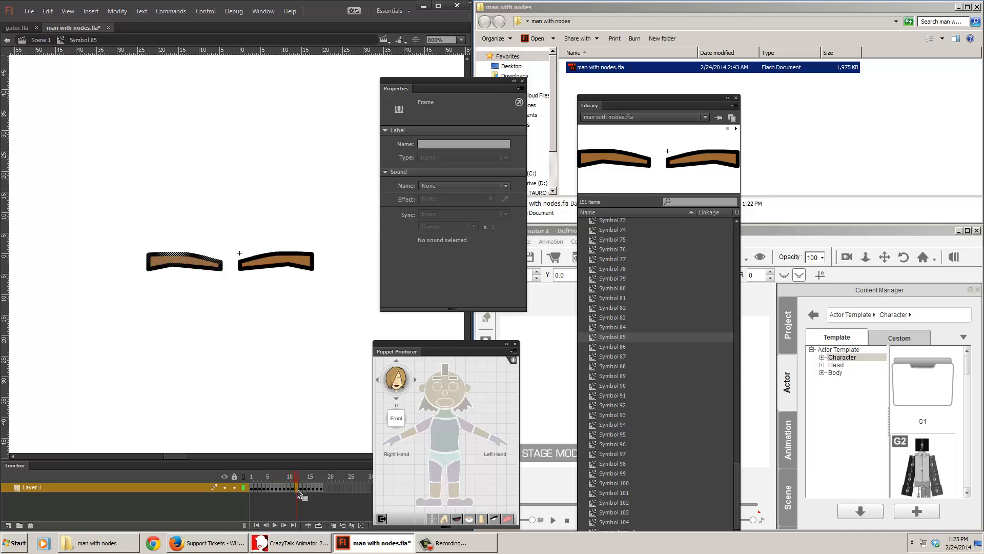
click(299, 489)
click(304, 489)
click(308, 489)
click(311, 489)
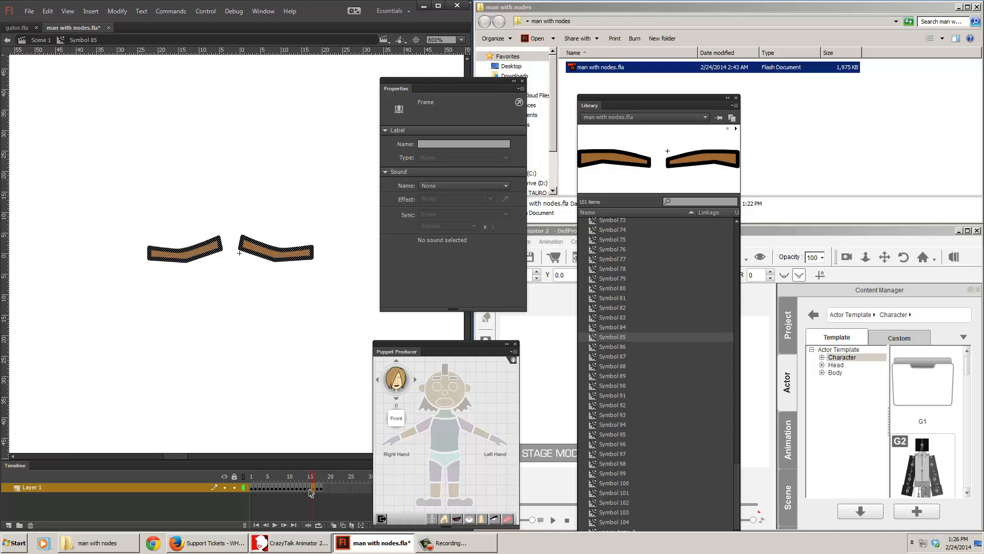
click(309, 489)
click(316, 490)
click(320, 490)
click(313, 491)
click(310, 489)
key(Return)
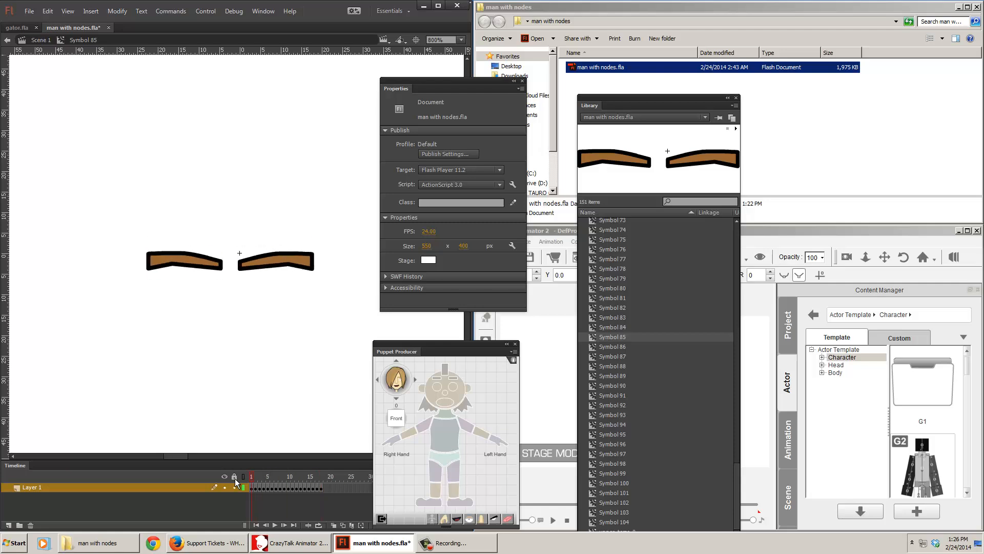
Close gator.fla and return to Scene 1 of man with nodes.fla.
click(17, 27)
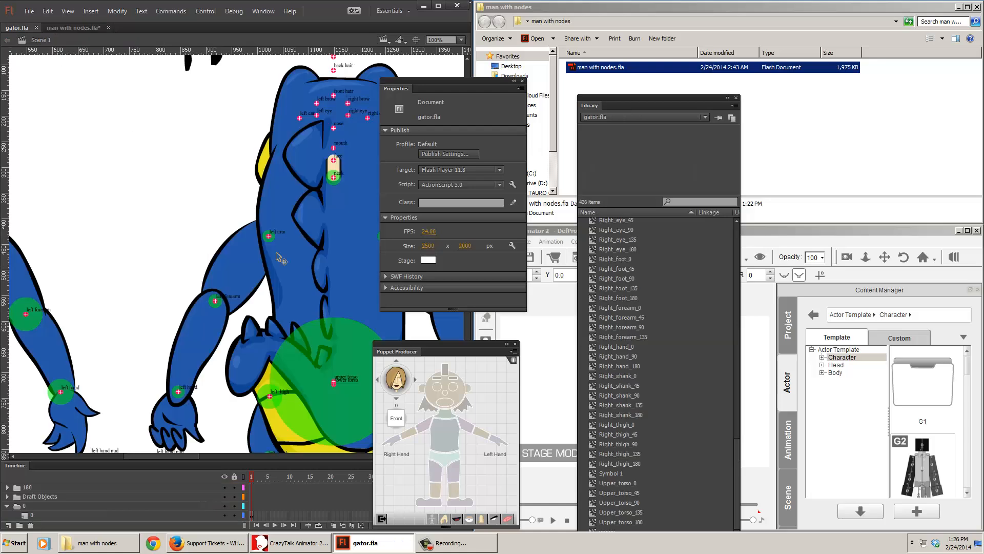
click(36, 27)
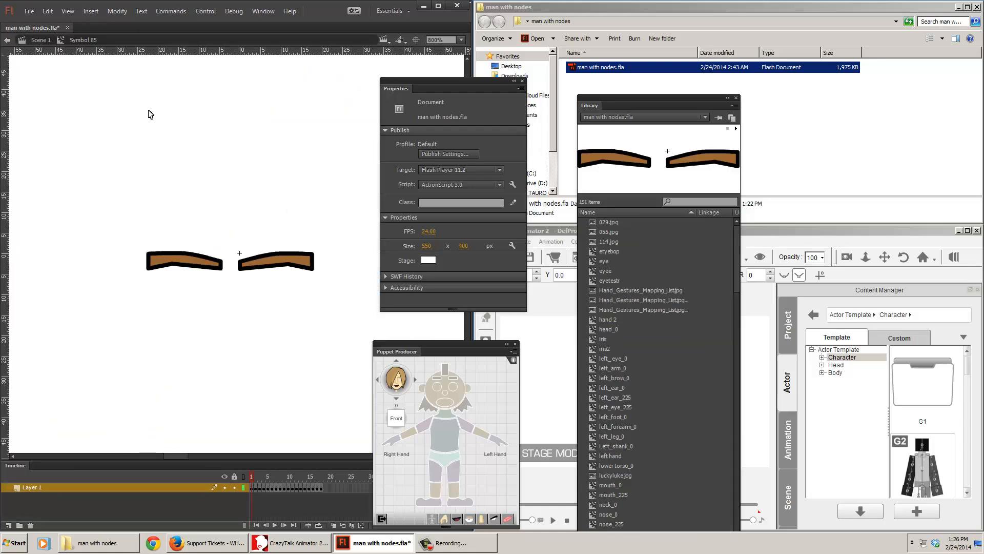
click(41, 40)
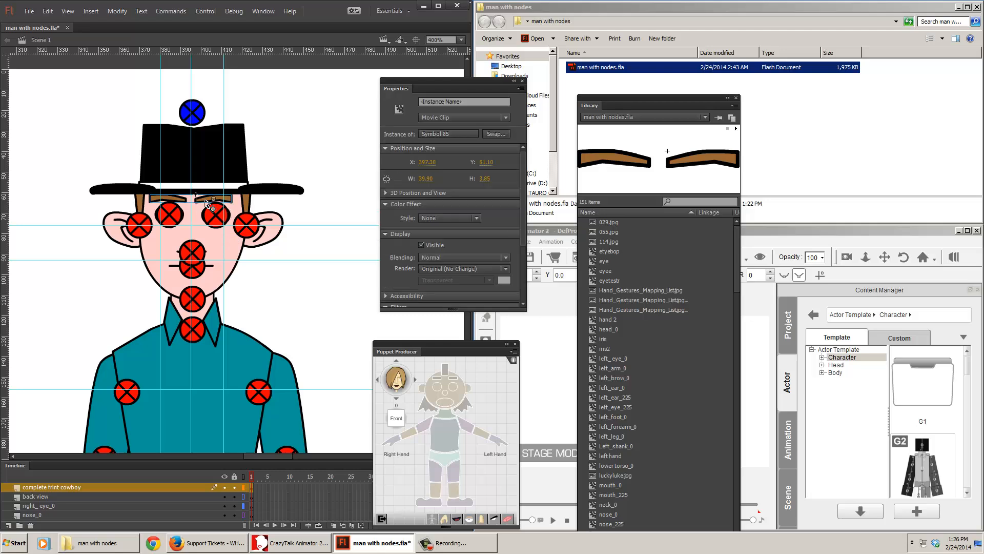
Place two instances of the eyebrow symbol beside the hat, one above the other, and break the lower one apart into shapes.
drag(208, 203, 347, 126)
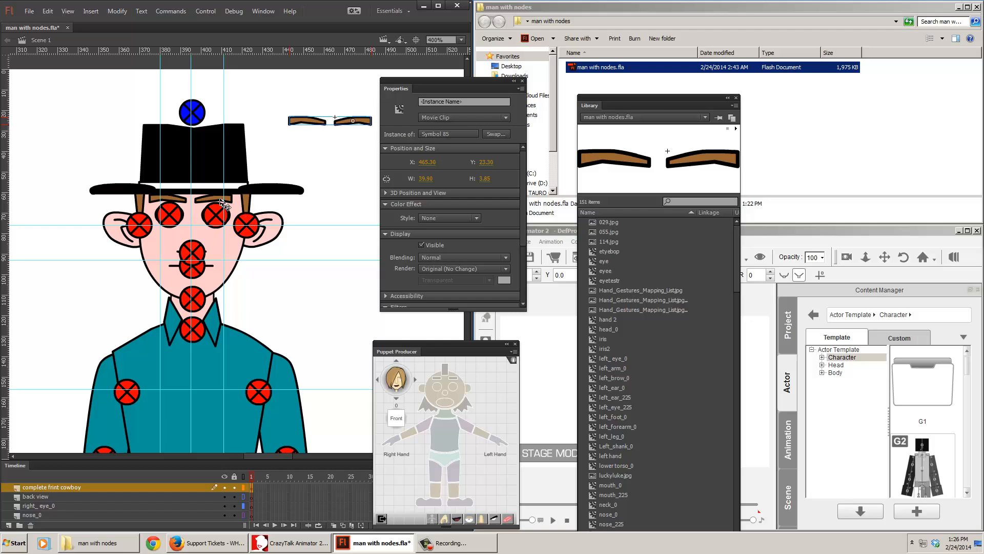
drag(216, 200, 352, 164)
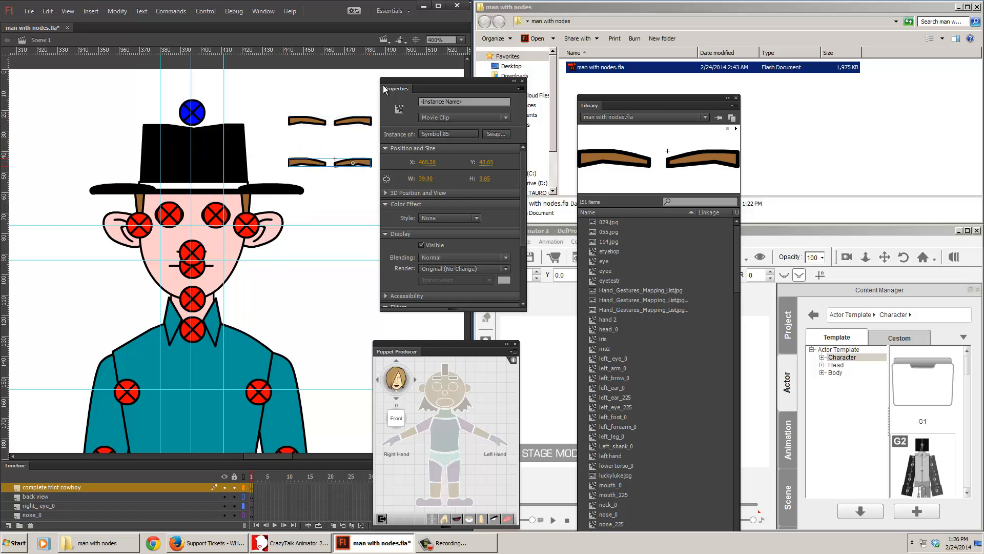
drag(414, 89, 811, 129)
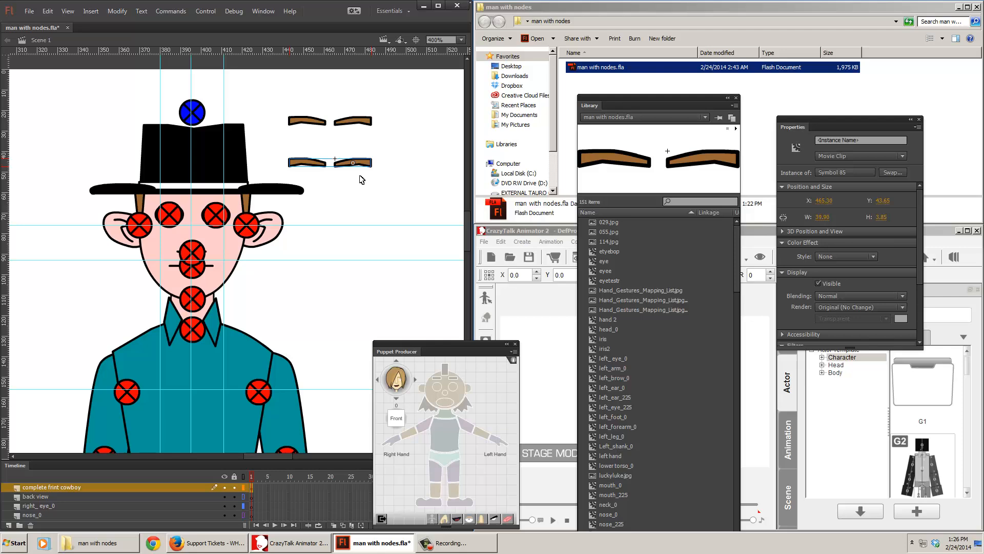
key(ctrl+b)
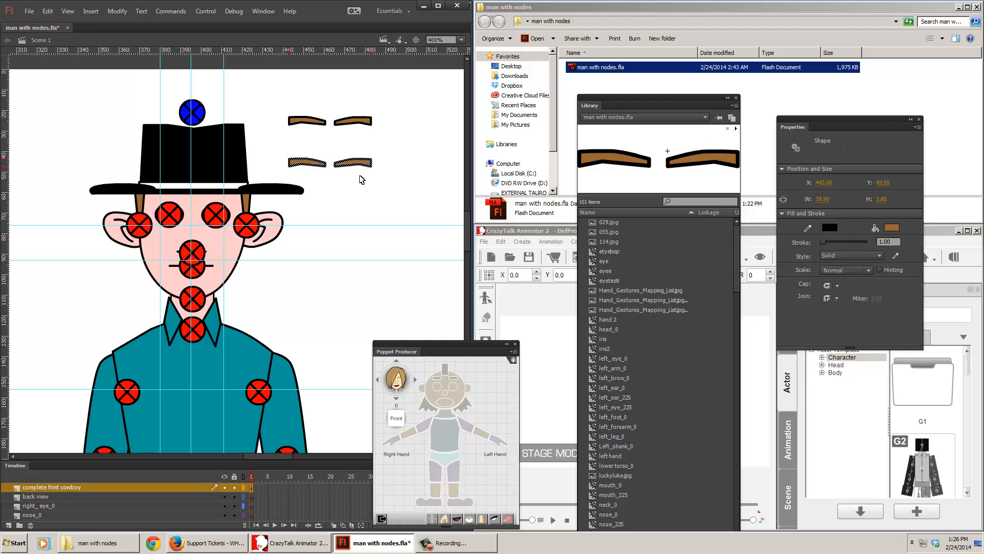
Convert the left brow of the broken-apart pair into a movie clip symbol named leftside.
mouse_move(277, 149)
mouse_down()
mouse_move(329, 171)
mouse_move(332, 182)
mouse_up()
click(118, 11)
click(126, 35)
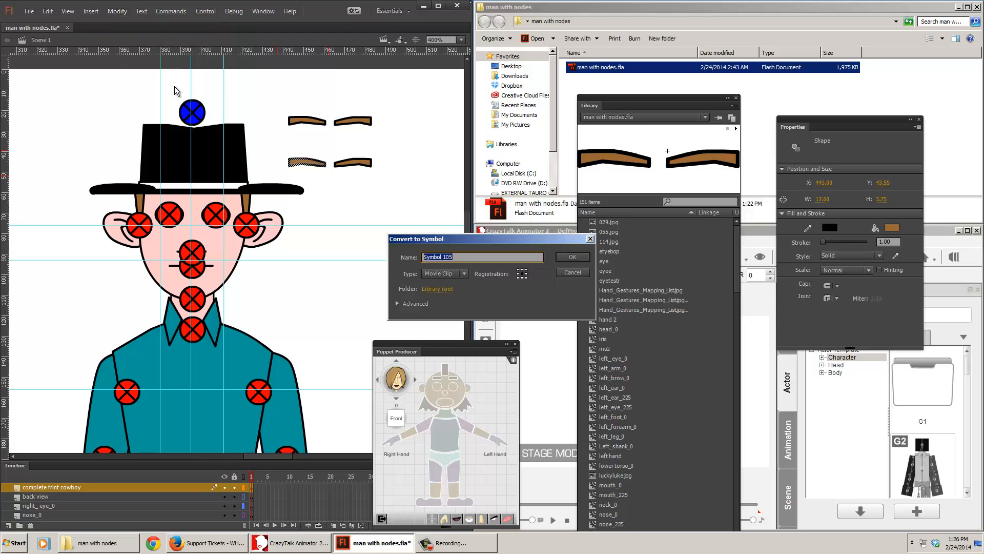
text(leftside)
key(Return)
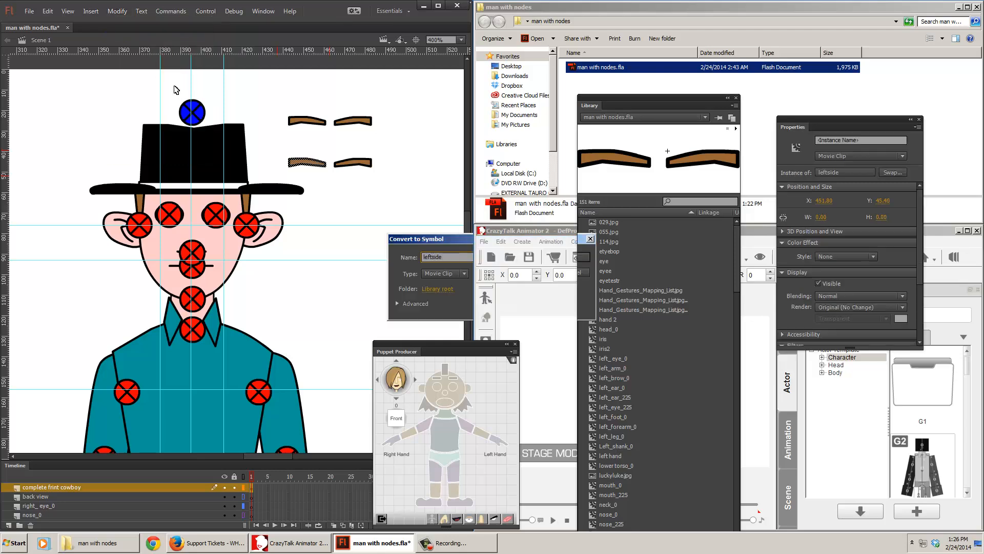
Convert the right brow of the broken-apart pair into a movie clip symbol named right side.
drag(383, 144, 334, 184)
click(118, 11)
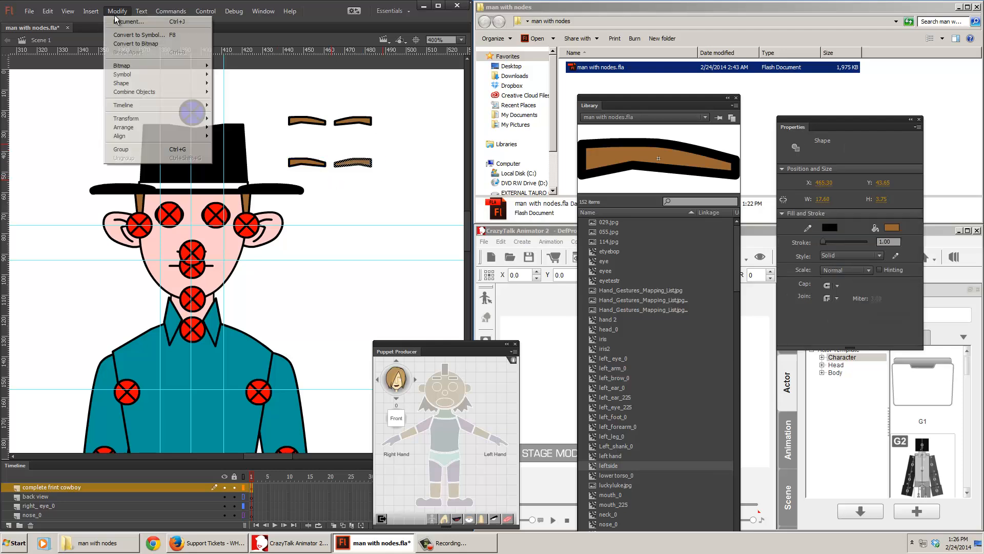
click(125, 36)
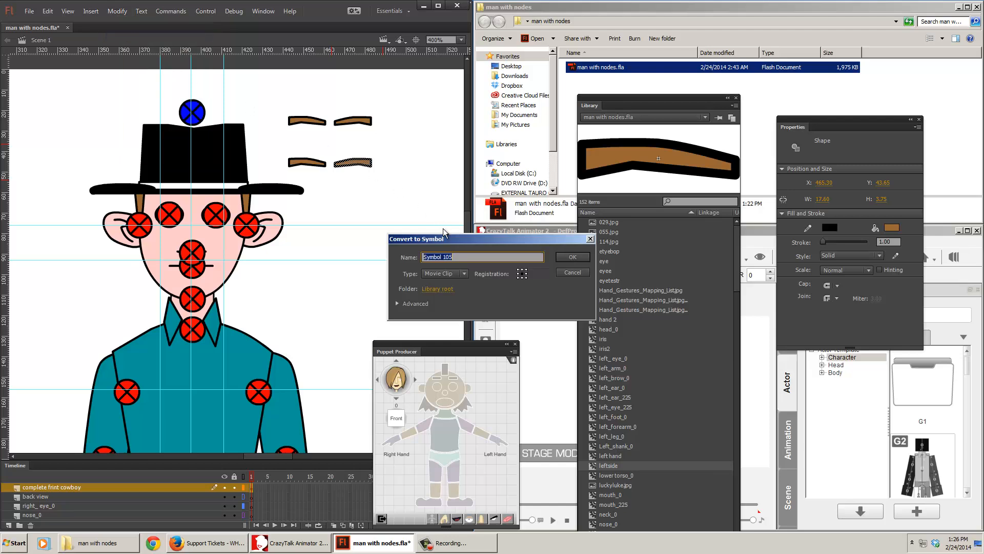
text(right side)
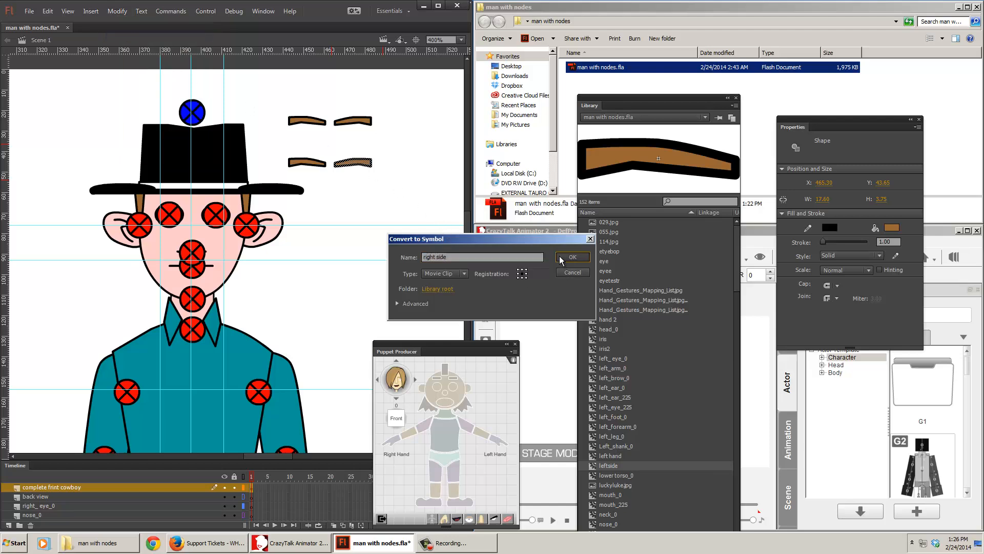
click(569, 256)
Check that the two lower brows select separately, and open the leftside symbol for editing.
click(412, 168)
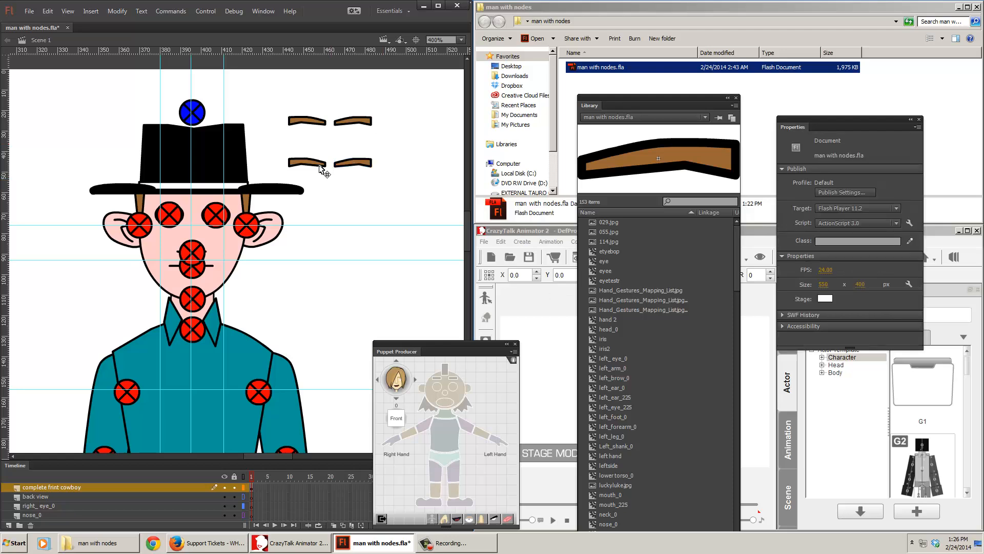
click(320, 165)
click(339, 165)
click(321, 164)
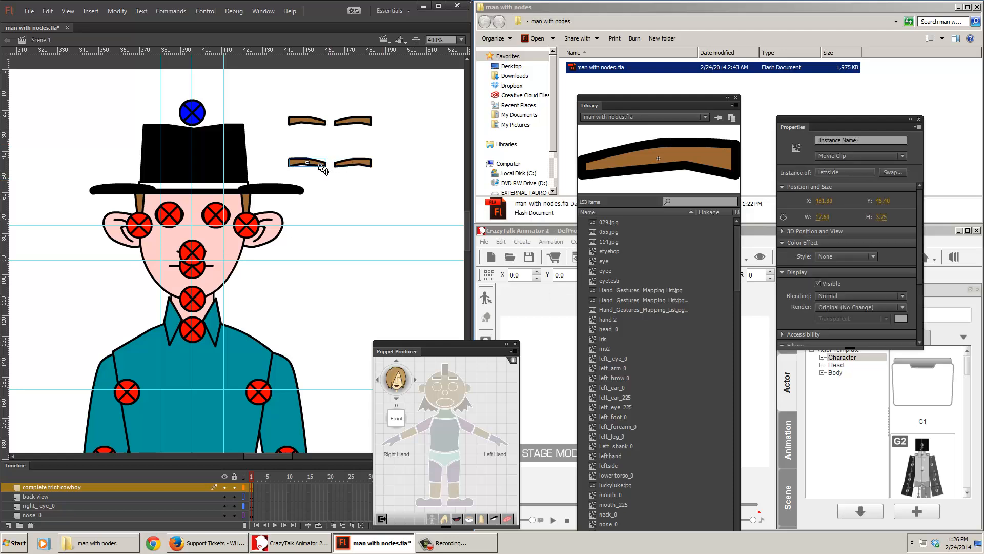
click(359, 164)
double_click(314, 164)
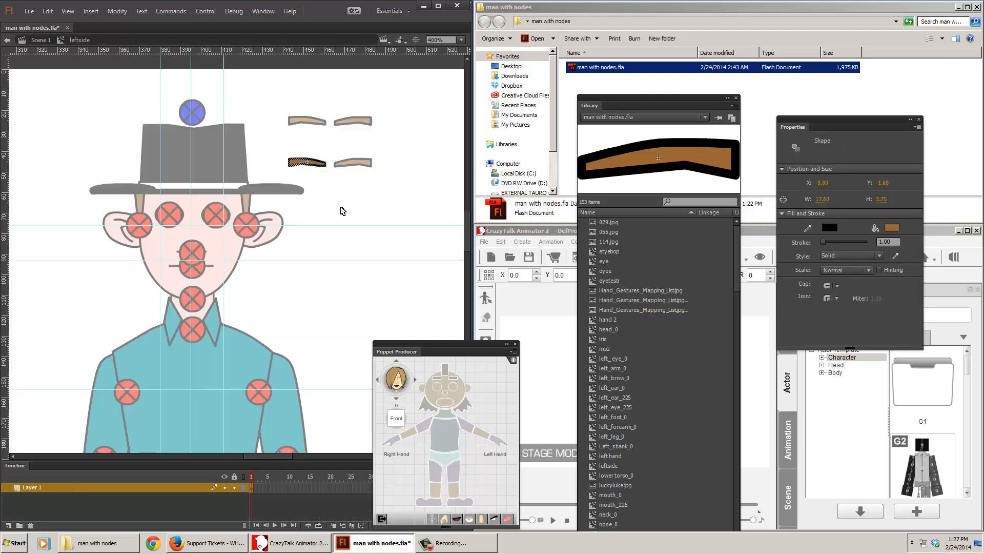
Examine the timelines inside the leftside and right side symbols, and delete both of these lower brow instances from the scene.
click(338, 203)
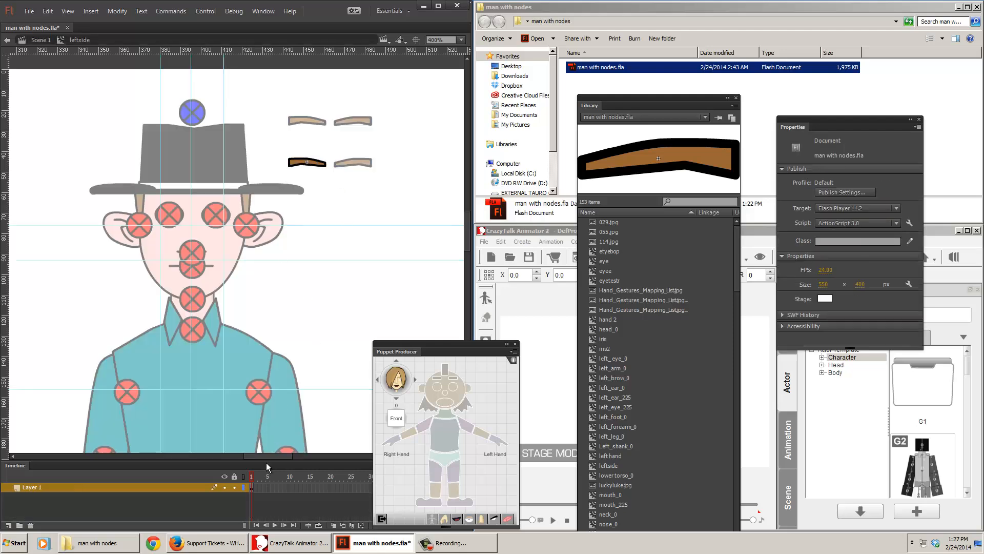
drag(256, 490, 343, 489)
double_click(342, 212)
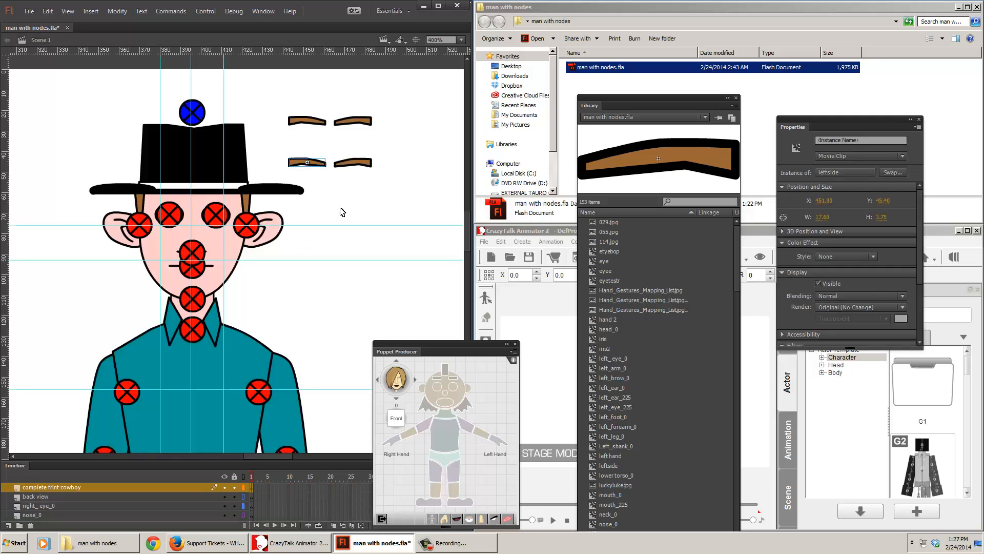
double_click(346, 161)
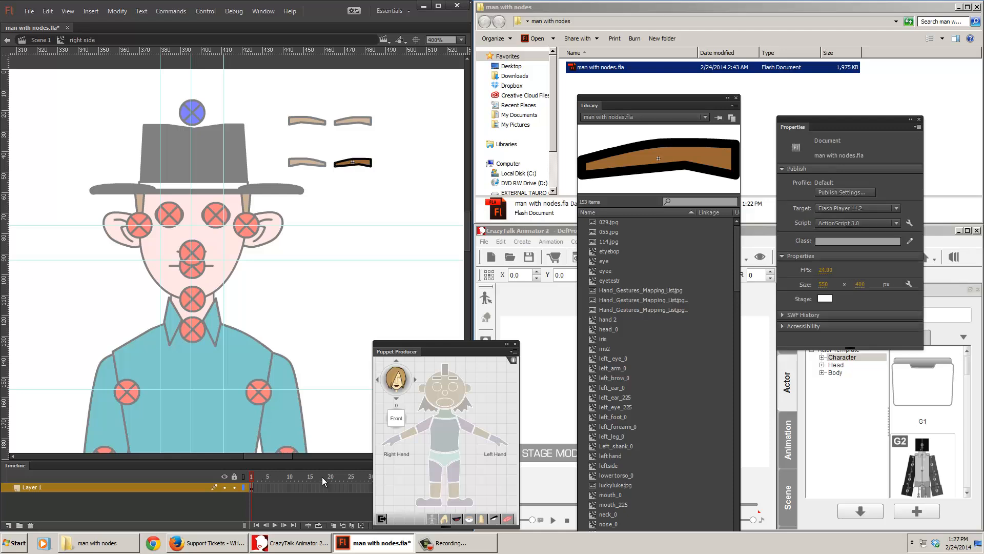
double_click(349, 211)
drag(395, 162, 291, 178)
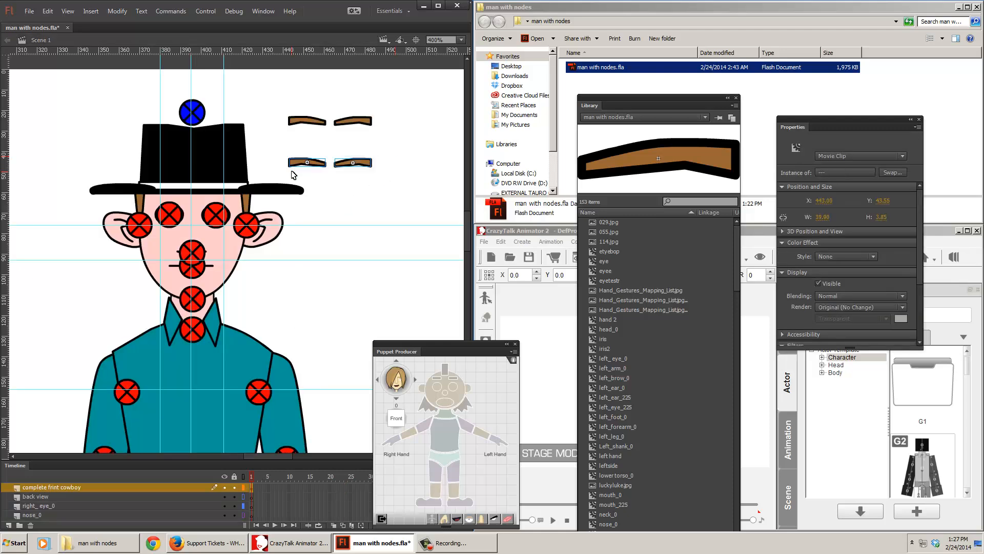
key(Delete)
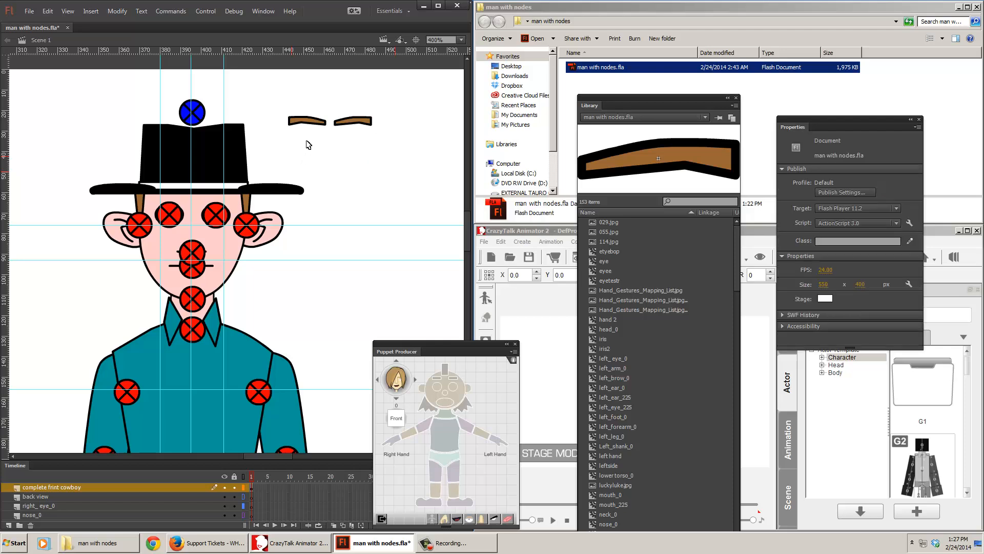
Open the remaining eyebrow pair symbol and delete the right brow from every frame, using Edit Multiple Frames with markers spanning all frames.
double_click(306, 121)
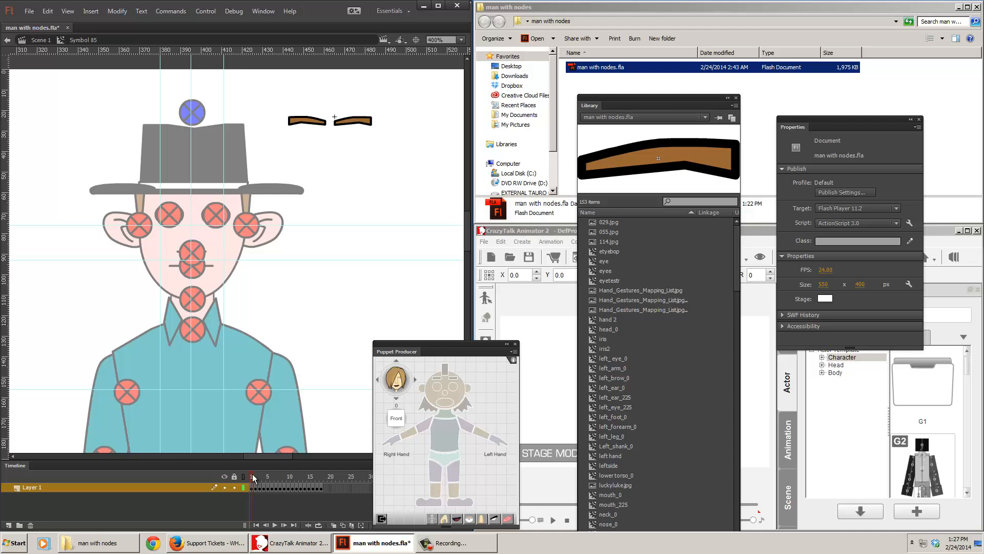
mouse_move(253, 477)
mouse_down()
mouse_move(328, 478)
mouse_move(249, 478)
mouse_up()
drag(375, 353, 511, 348)
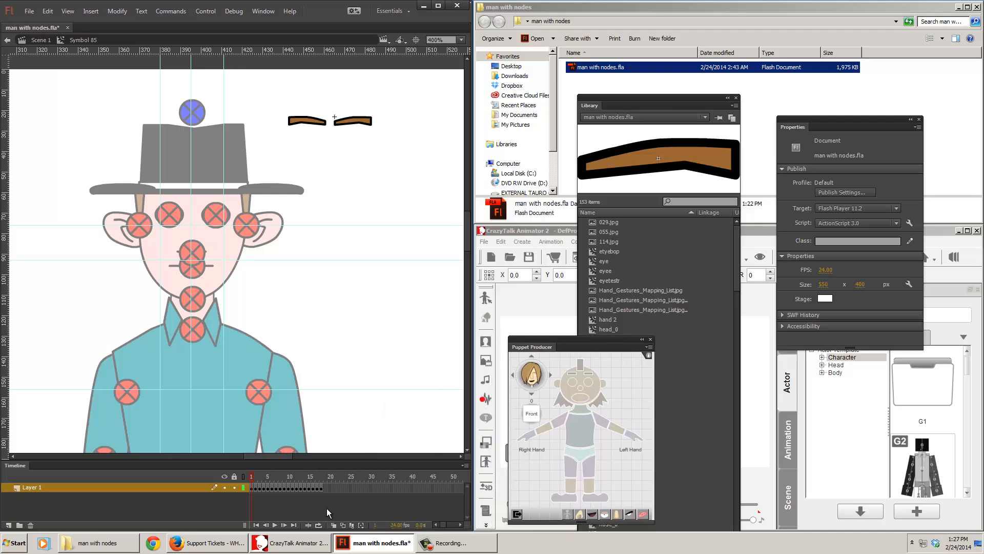
click(352, 526)
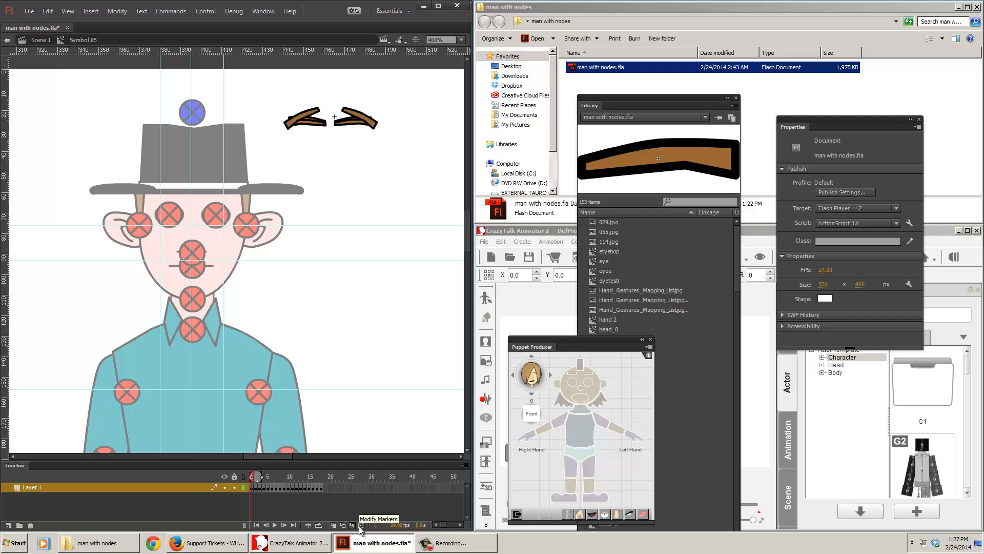
click(361, 526)
click(372, 504)
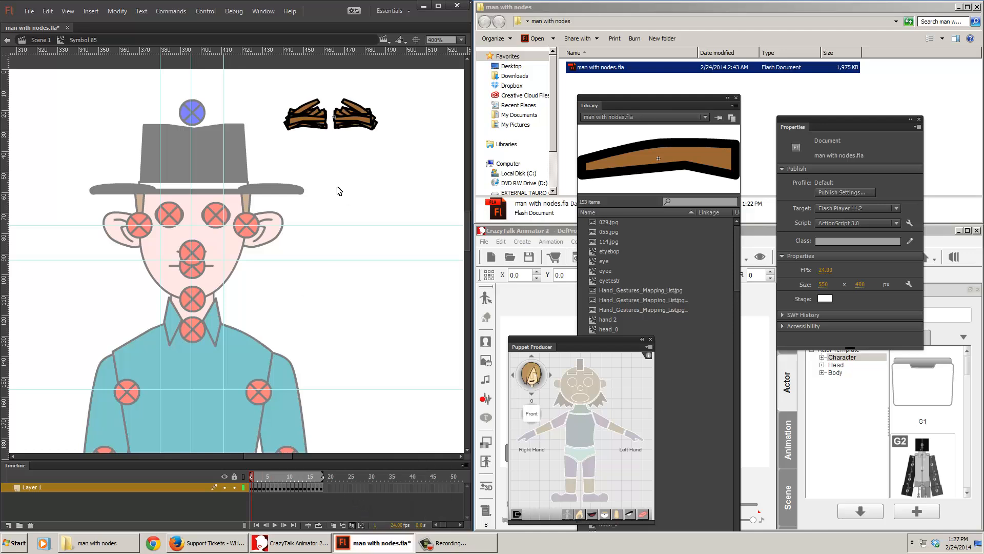
drag(396, 80, 332, 154)
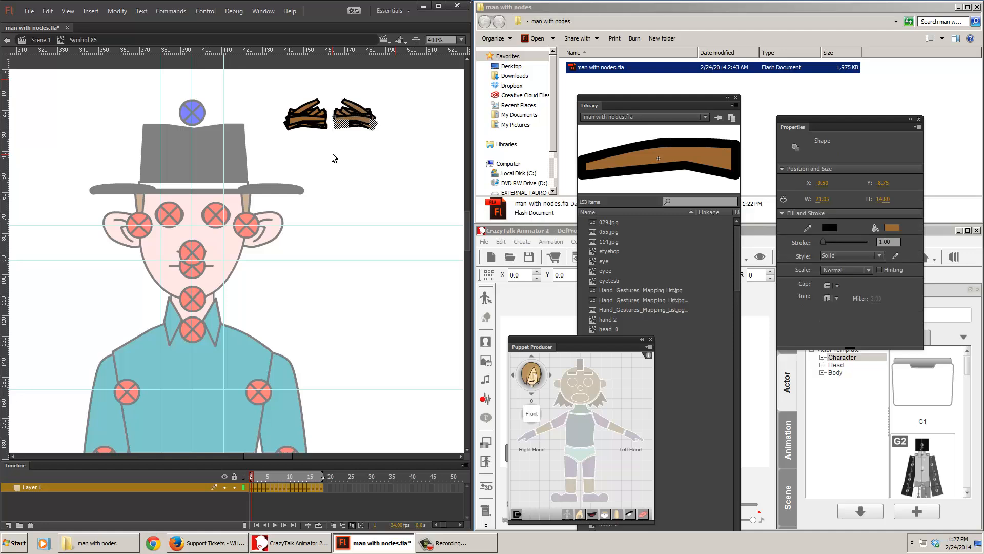
key(Delete)
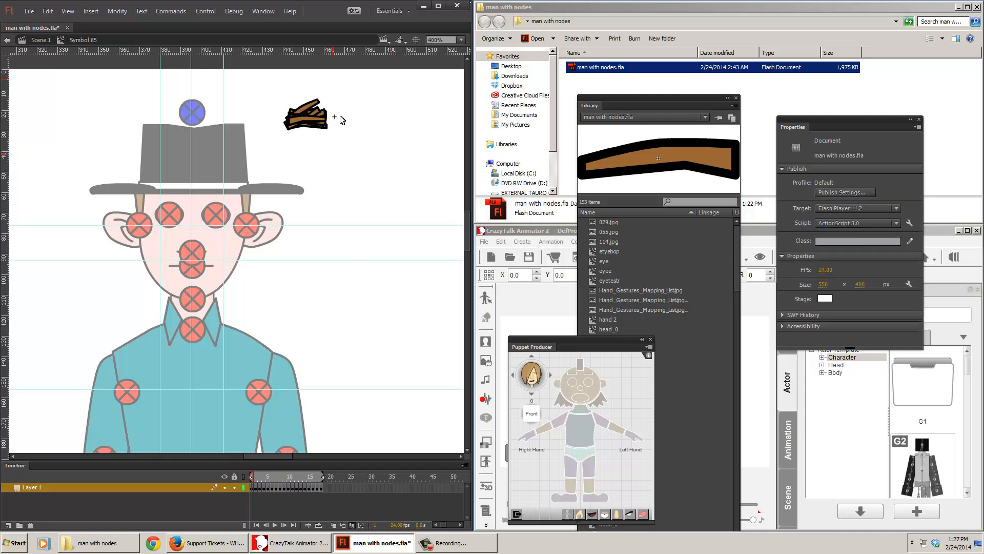
Align the remaining brow shapes of all frames to the stage, trying the right edge and settling on the left edge, and return to the scene.
drag(352, 84, 272, 149)
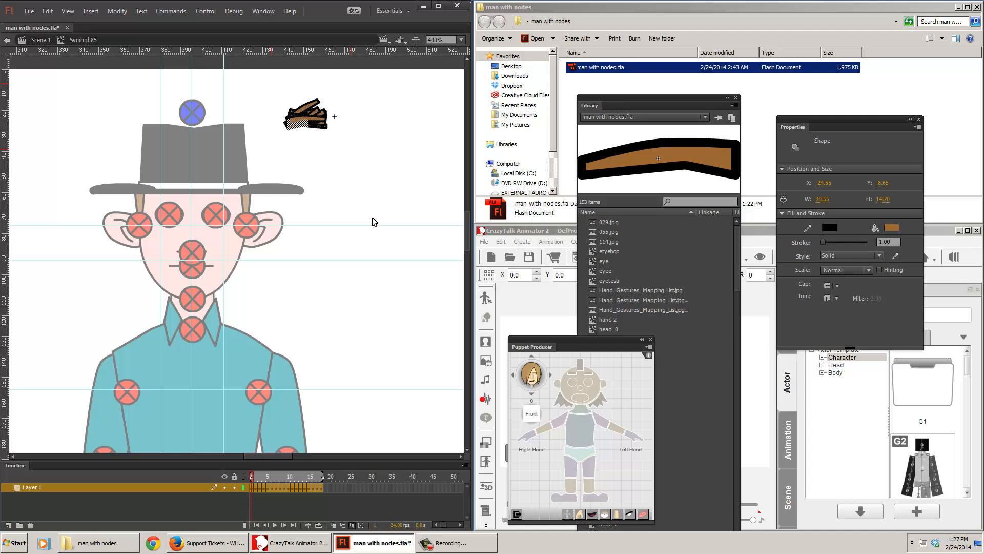
key(ctrl+k)
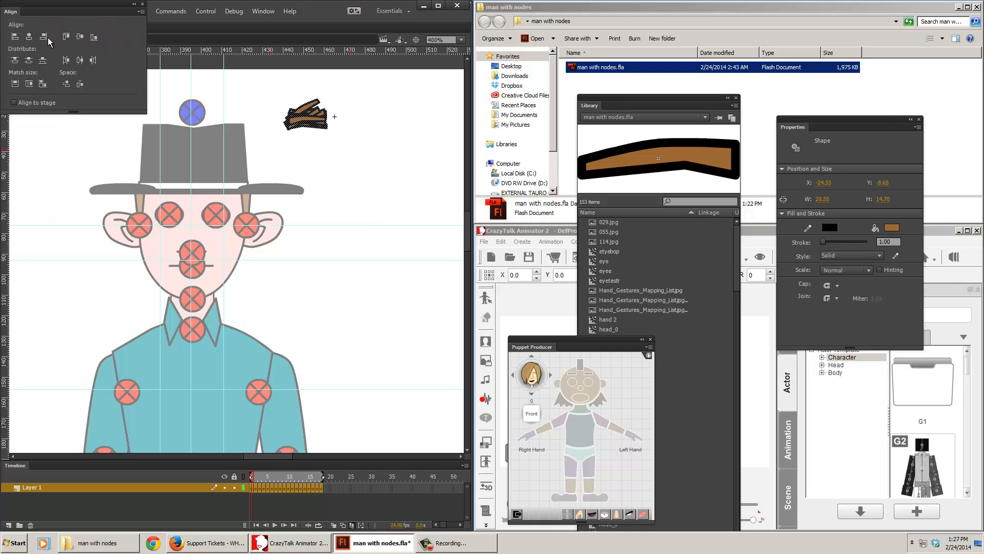
drag(18, 13, 361, 166)
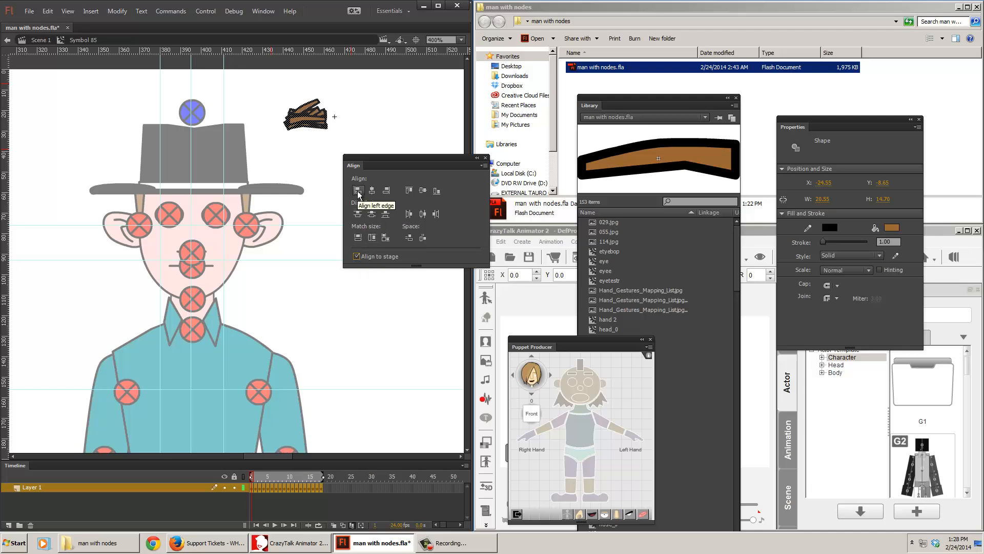
click(391, 191)
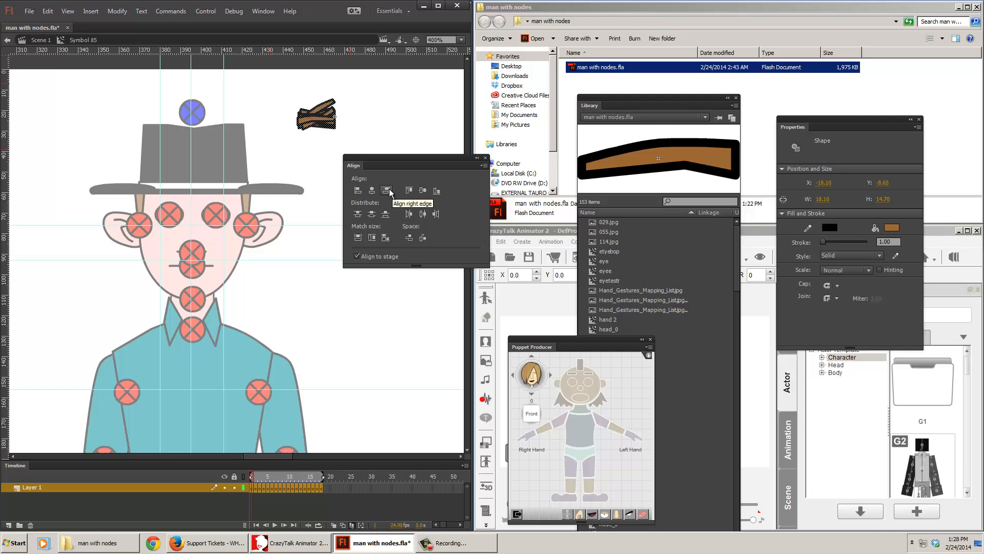
click(358, 190)
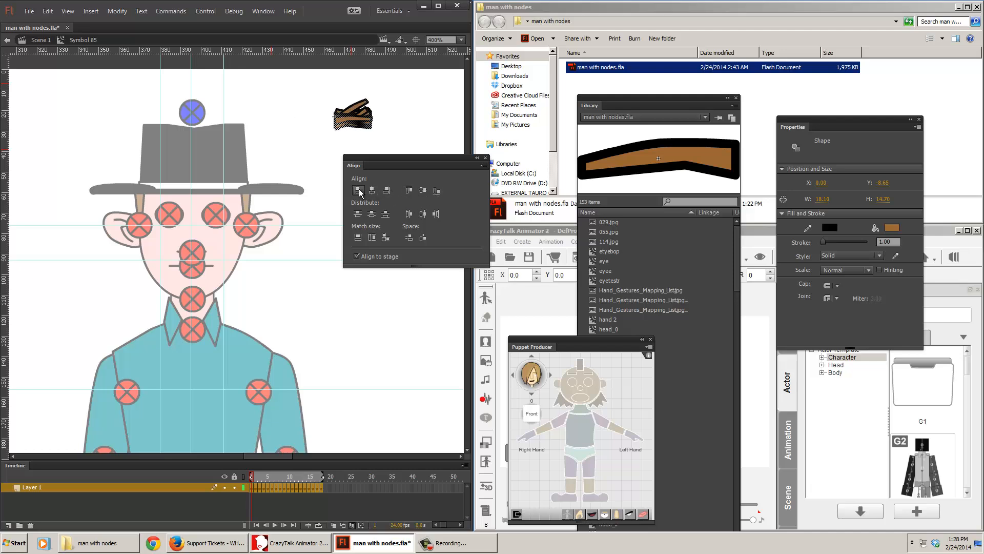
click(486, 159)
double_click(377, 171)
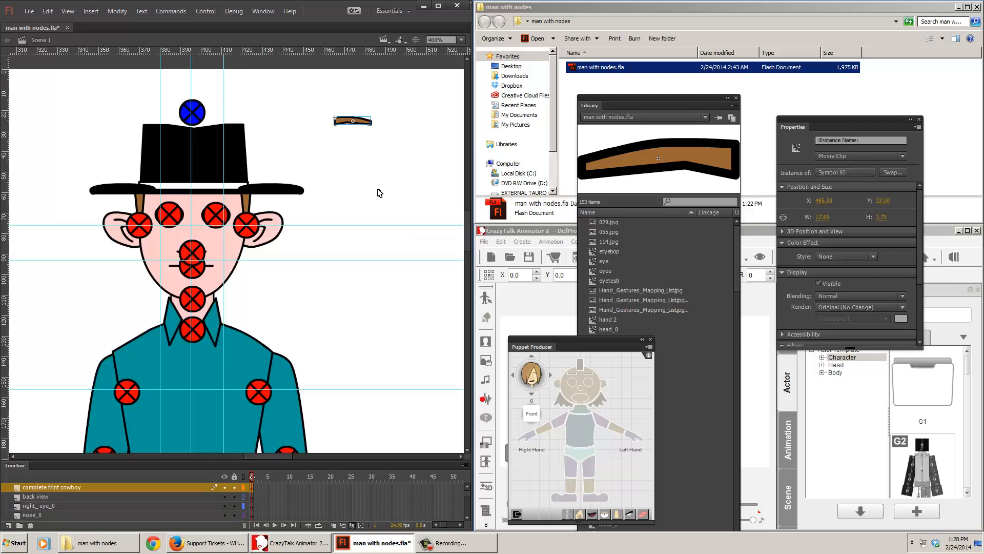
Reopen the brow symbol, align the shapes of all frames to the stage by their right edge, and return to the scene.
double_click(352, 123)
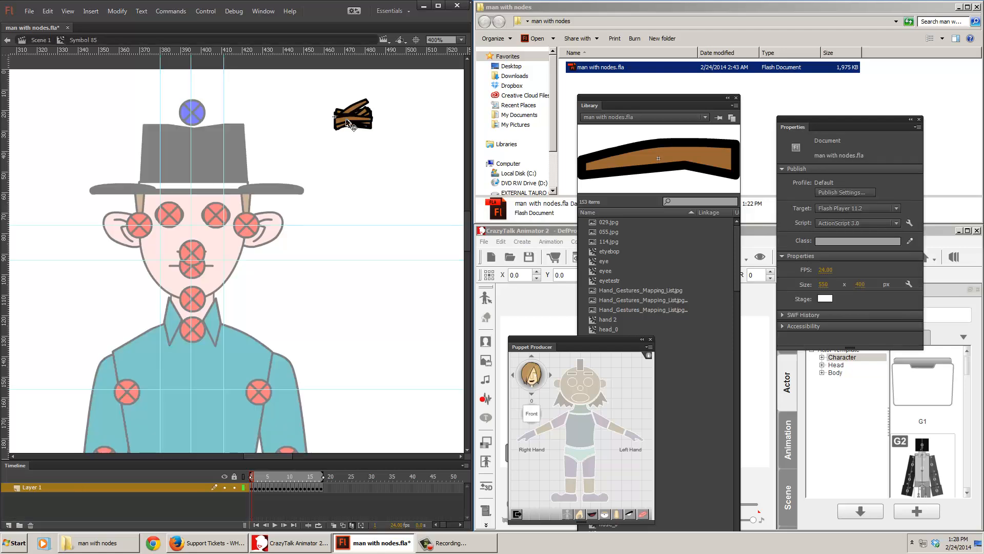
drag(395, 81, 320, 169)
key(ctrl+k)
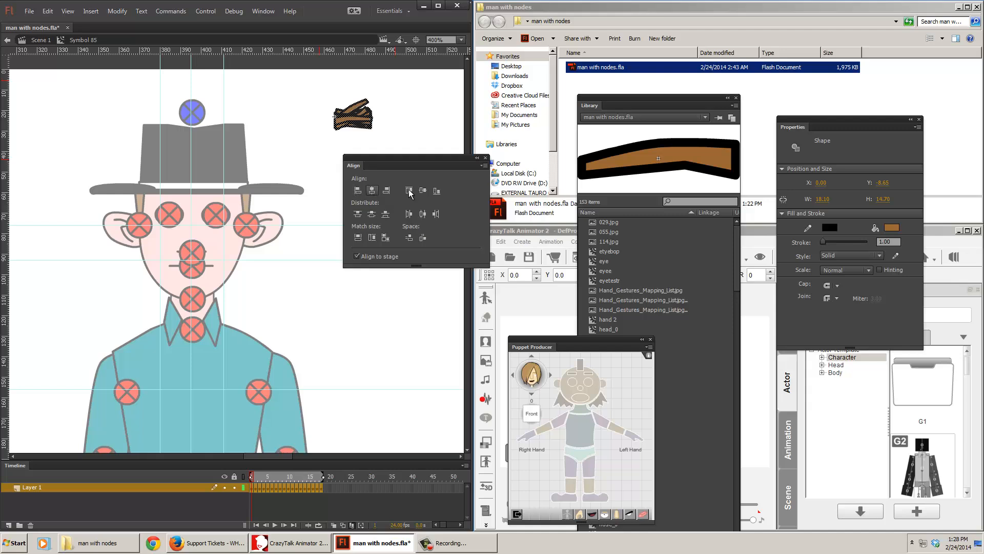
click(388, 191)
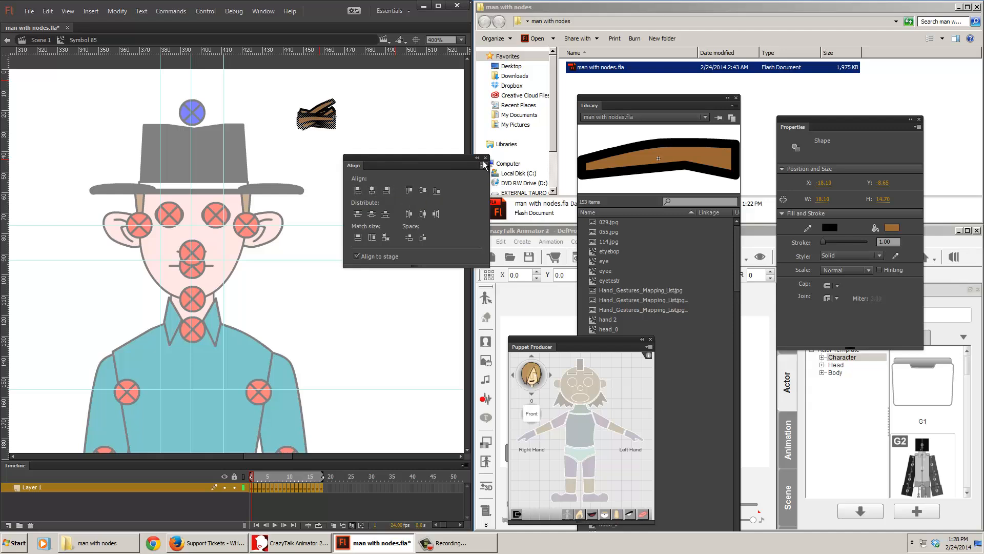
key(ctrl+k)
double_click(365, 153)
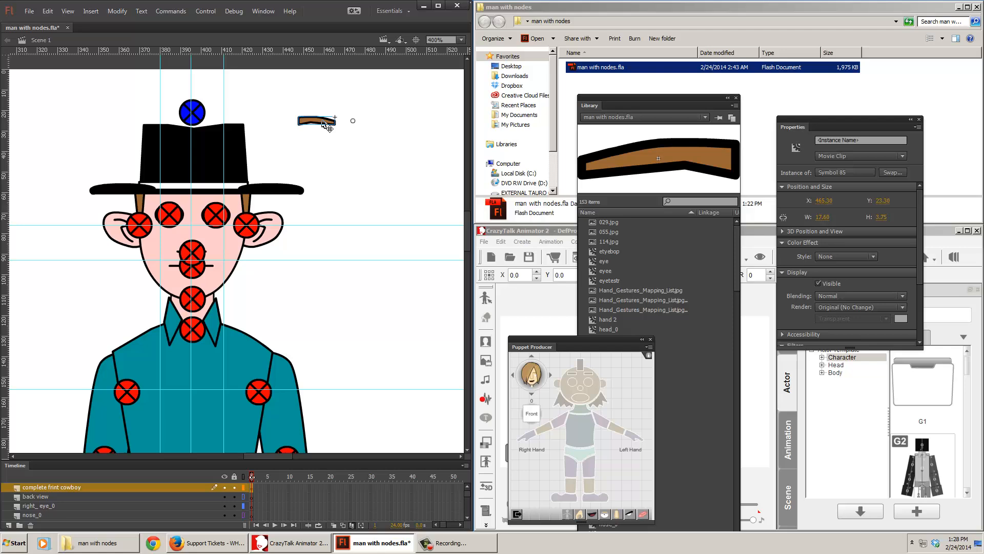
Move the single brow instance closer to the hat, to about X 453.90, Y 28.20.
mouse_move(331, 123)
mouse_down()
mouse_move(317, 134)
mouse_move(329, 131)
mouse_up()
click(340, 142)
click(302, 132)
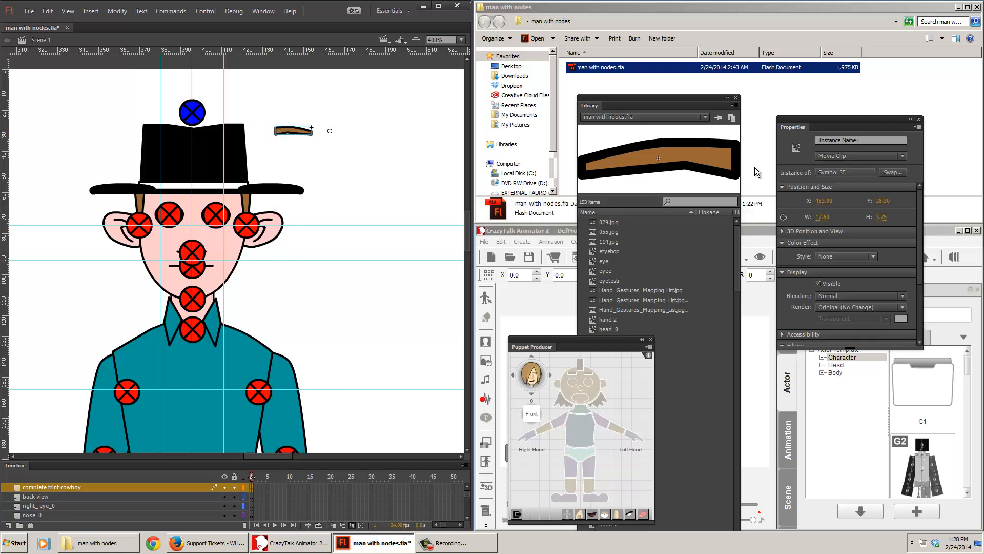
drag(803, 126, 411, 134)
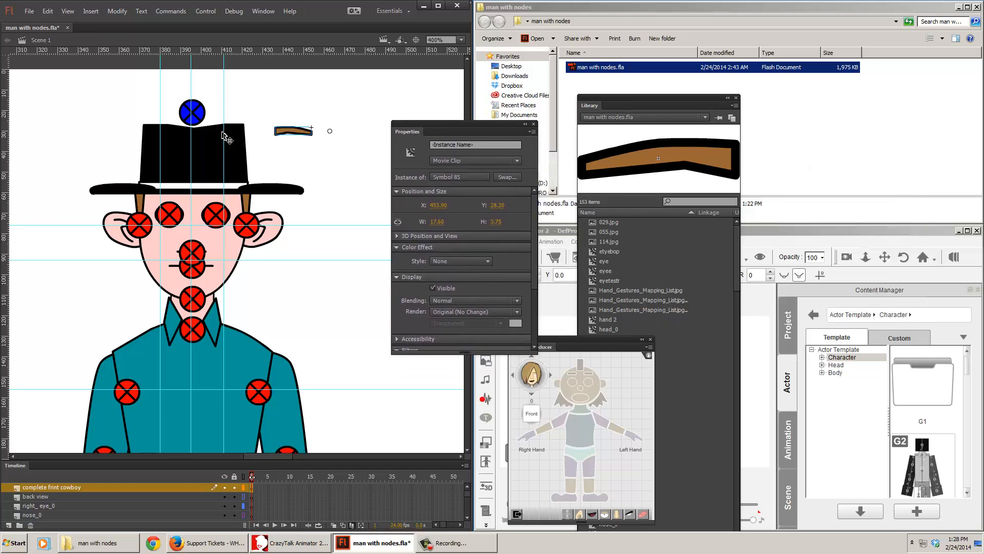
Show the drawing tools, use Free Transform to put the brow's transformation point on its registration point, and return to the Selection tool.
click(263, 11)
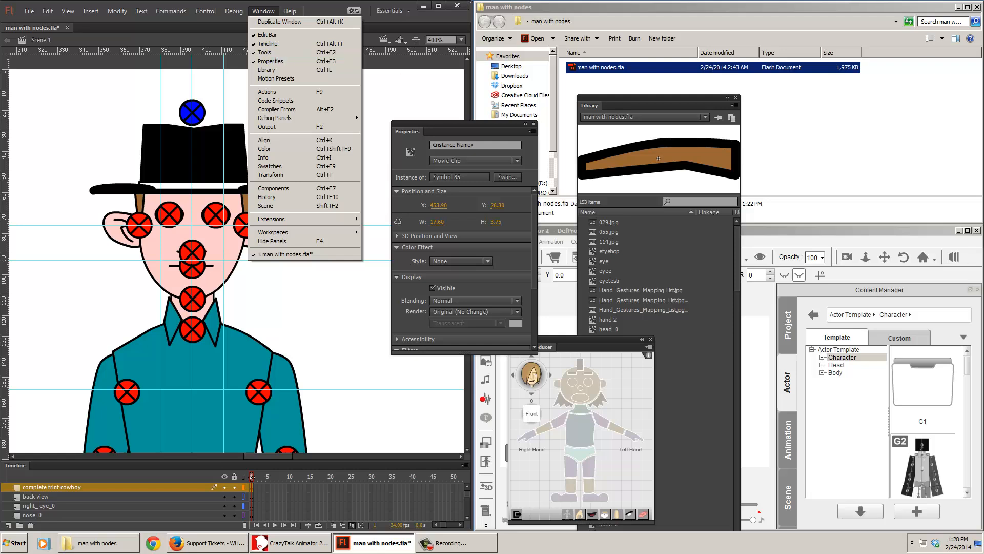
drag(983, 37, 46, 82)
click(49, 115)
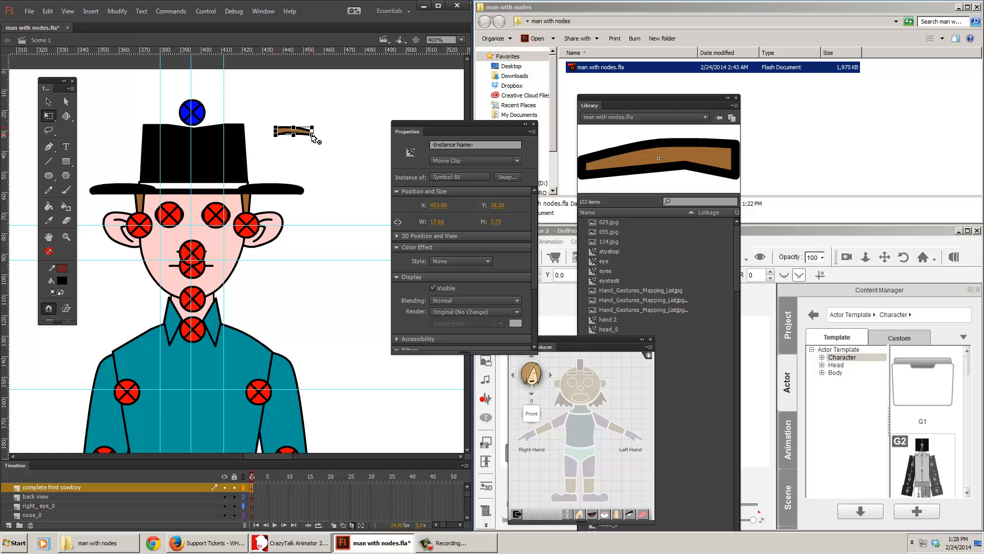
click(286, 147)
click(50, 102)
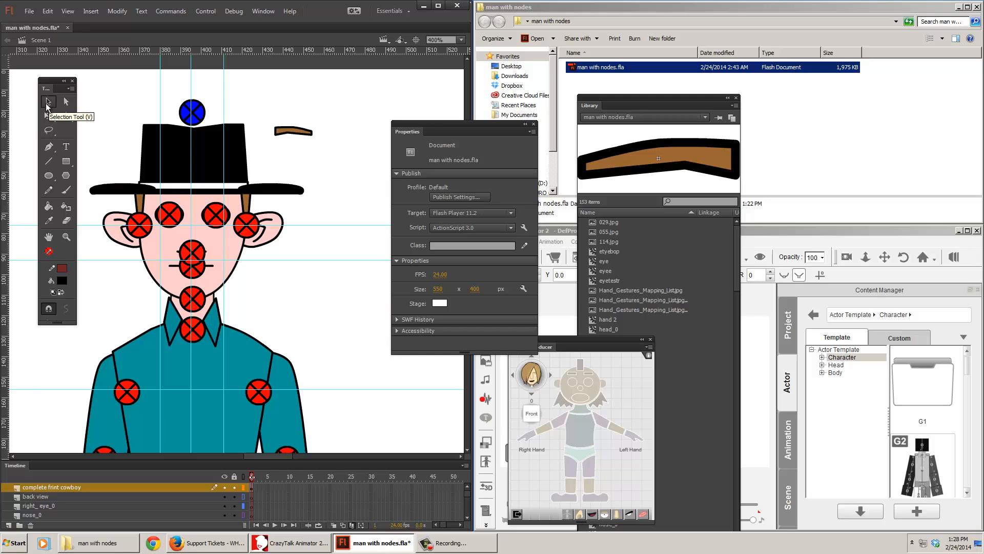
drag(58, 91, 456, 96)
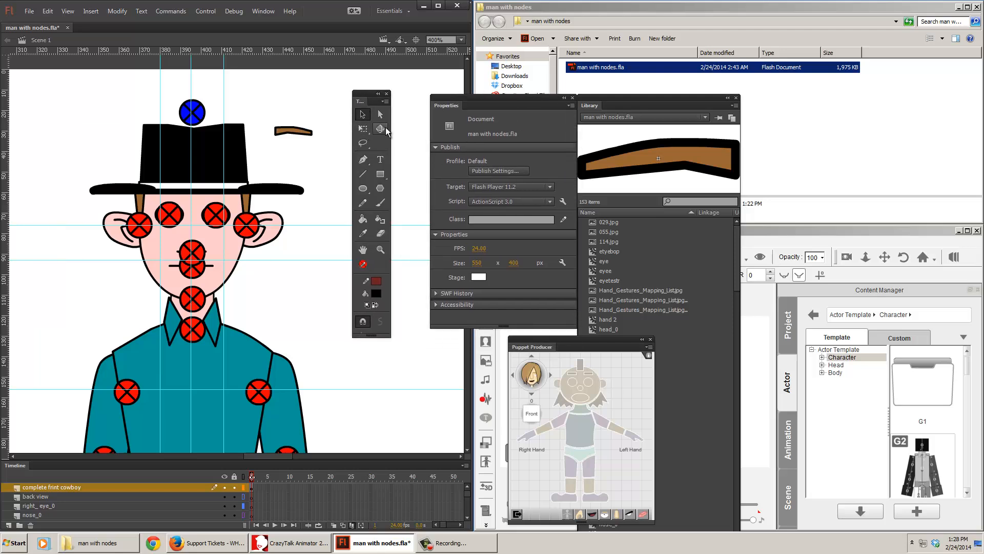
Move the brow onto the cowboy's face above the left eye node, at about X 395.50, Y 61.05.
click(294, 134)
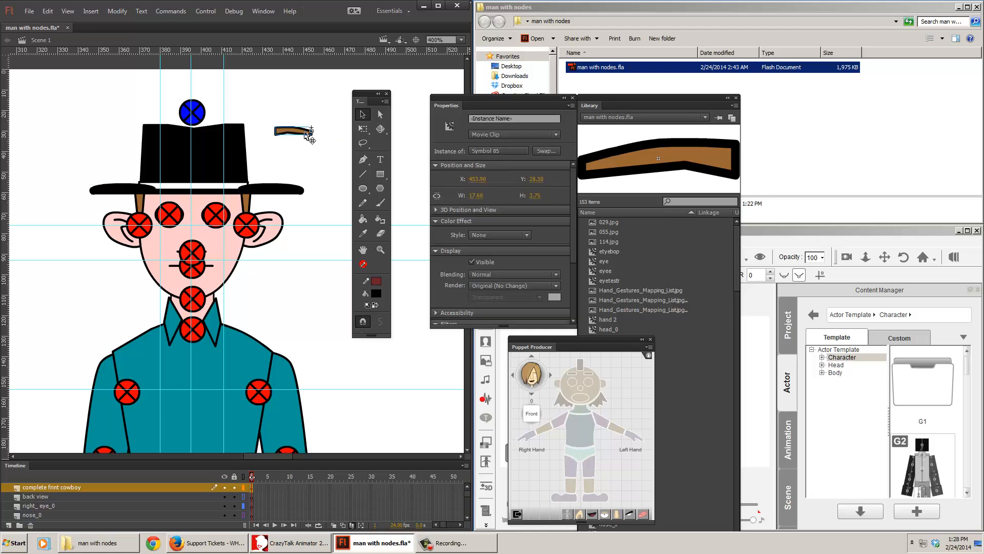
click(380, 115)
key(v)
drag(297, 136, 183, 205)
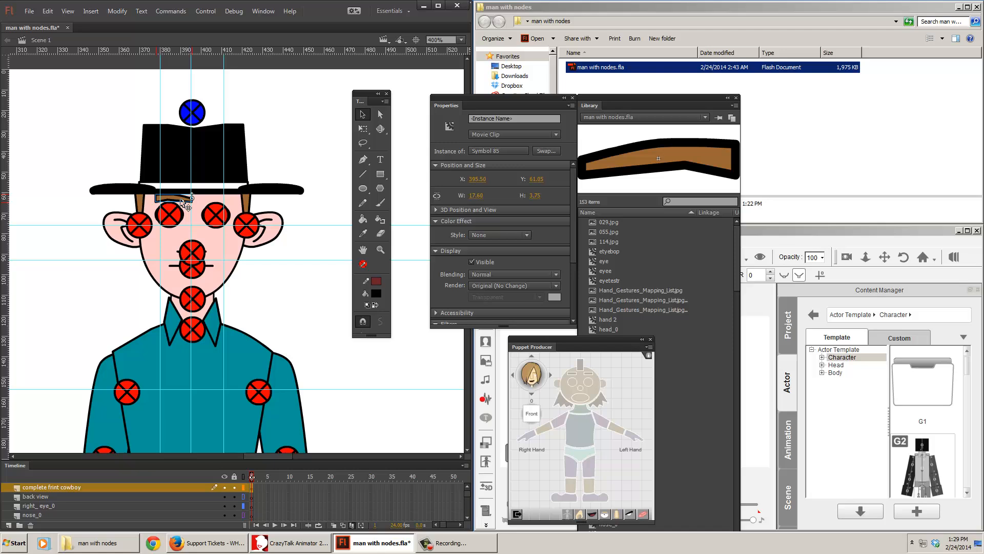
Duplicate the brow, flip the copy horizontally to form the opposite brow, and nudge it up level with the first.
drag(181, 201, 184, 202)
click(117, 11)
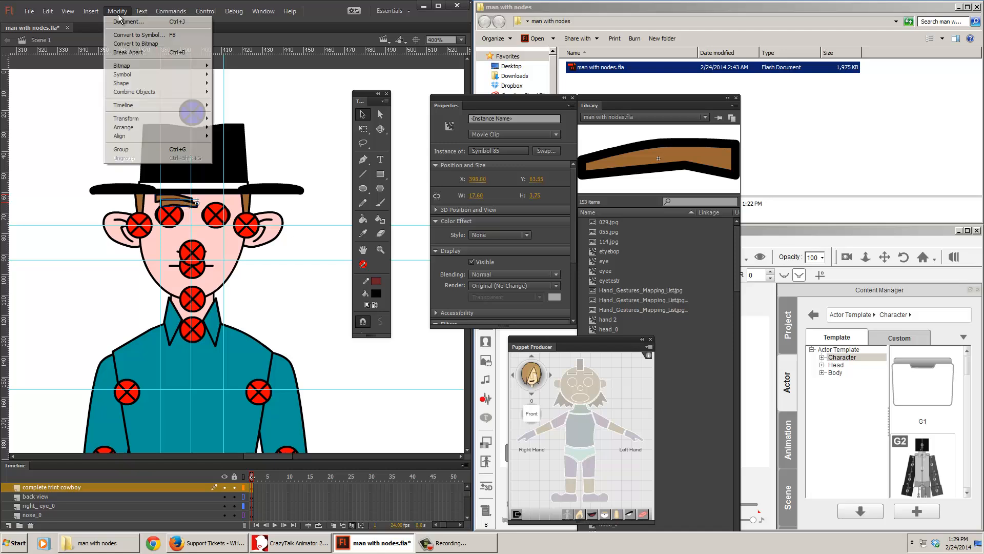
mouse_move(130, 119)
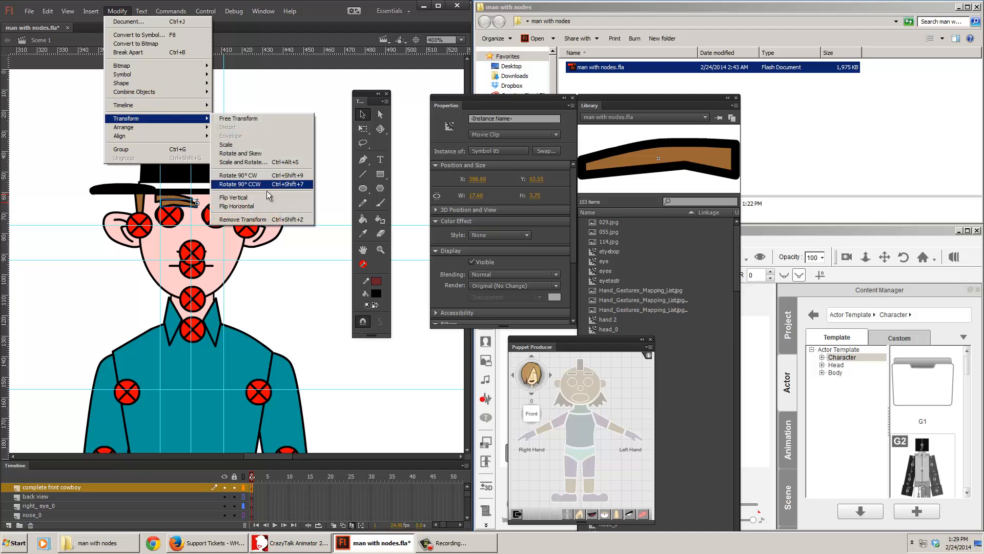
click(260, 210)
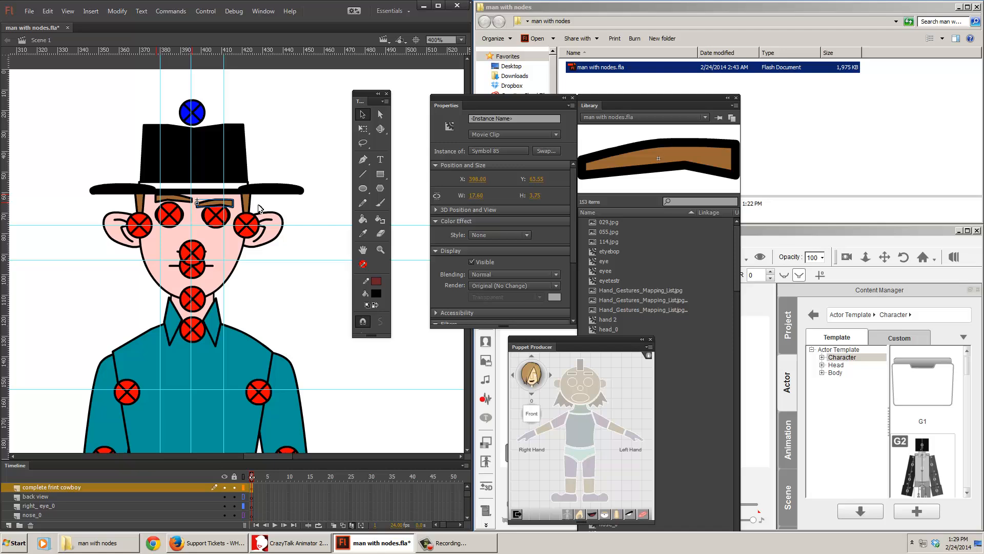
key(shift+Up)
click(299, 174)
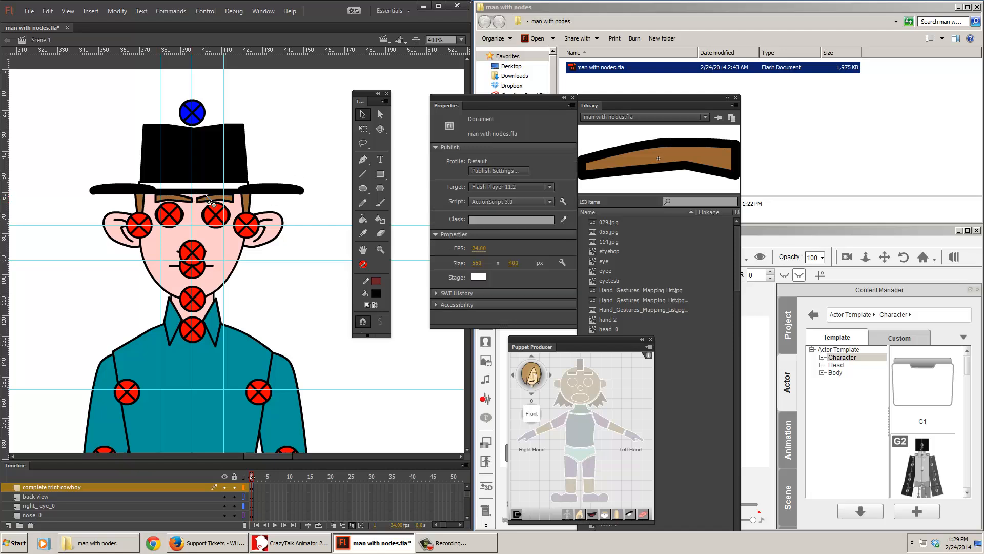
Open the brow above the left eye node for editing and turn off multiple-frame editing.
double_click(174, 200)
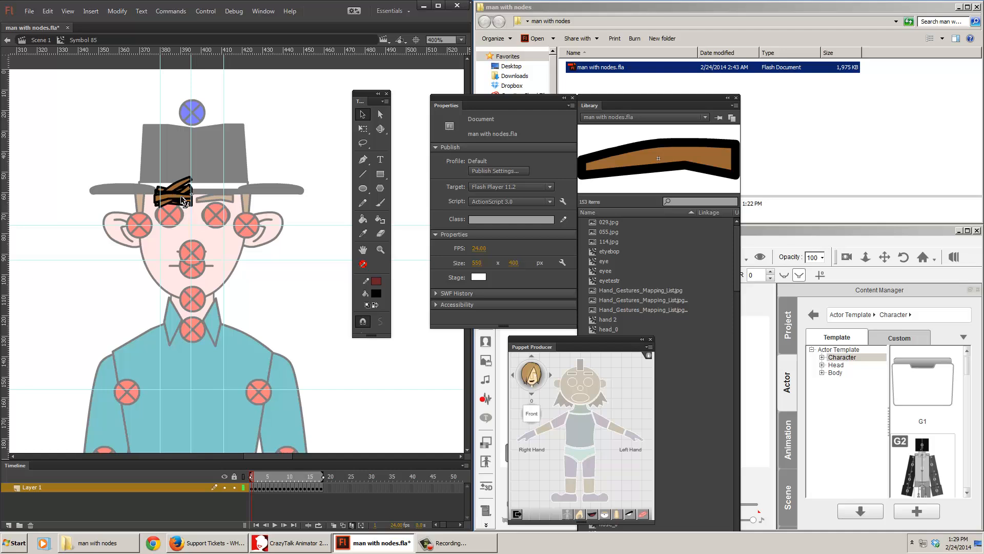
drag(181, 197, 185, 218)
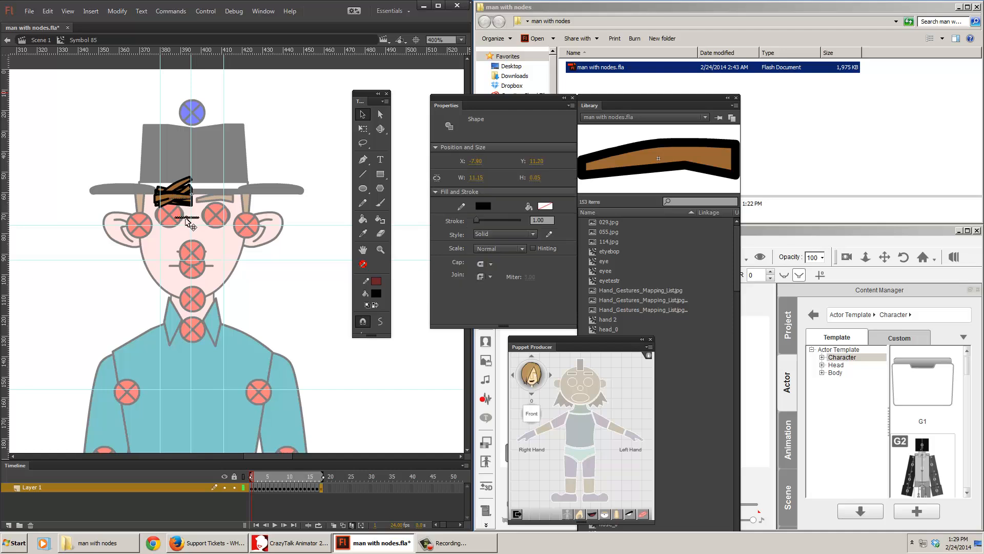
key(ctrl+z)
click(257, 488)
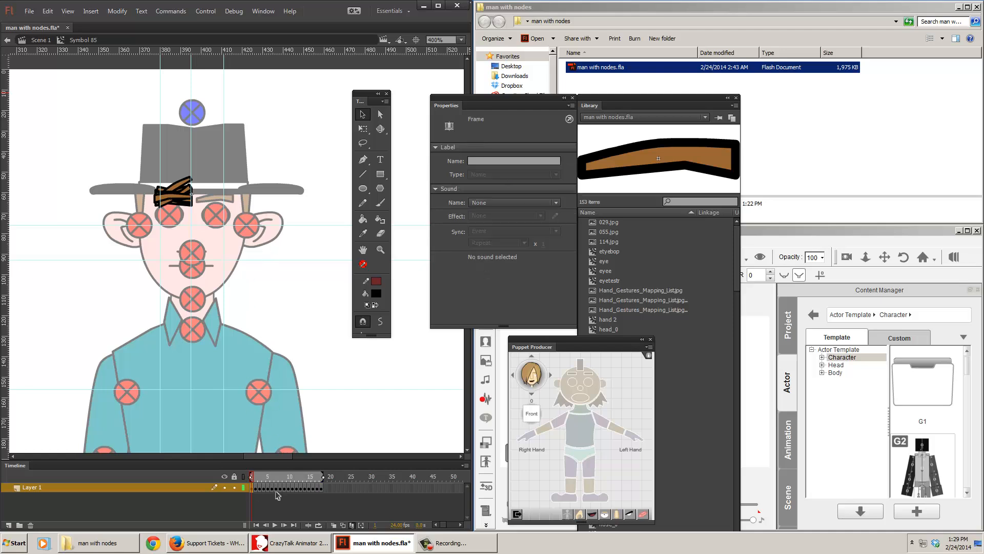
click(352, 525)
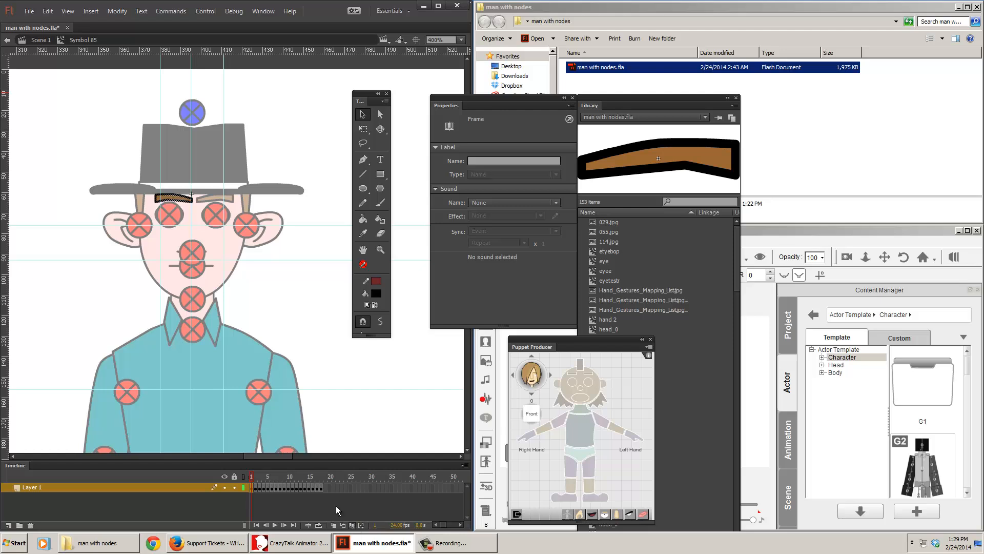
click(277, 310)
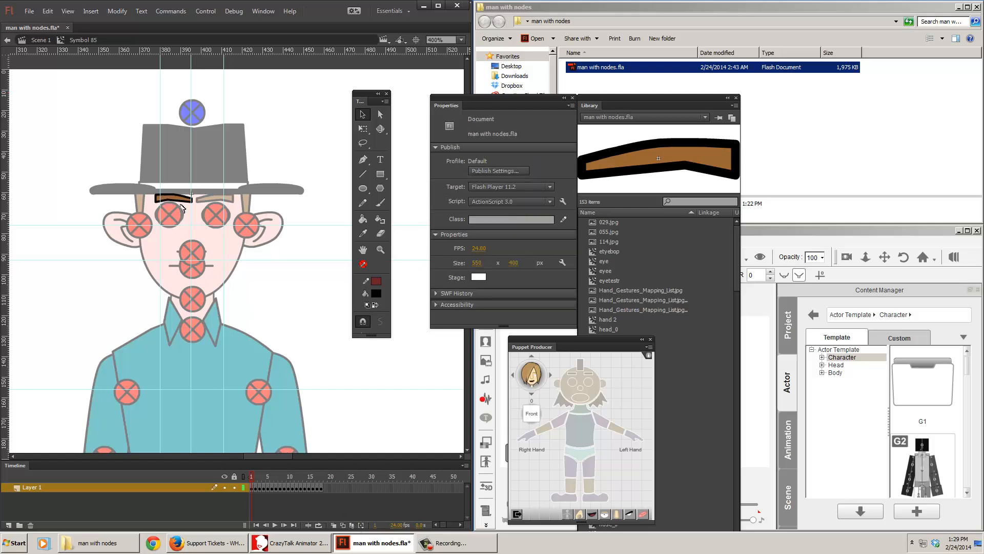
Check the brow symbol's frames in the timeline and return to the main scene.
mouse_move(184, 207)
mouse_down()
mouse_move(184, 218)
mouse_move(184, 208)
mouse_up()
mouse_move(261, 477)
mouse_down()
mouse_move(326, 478)
mouse_move(247, 477)
mouse_up()
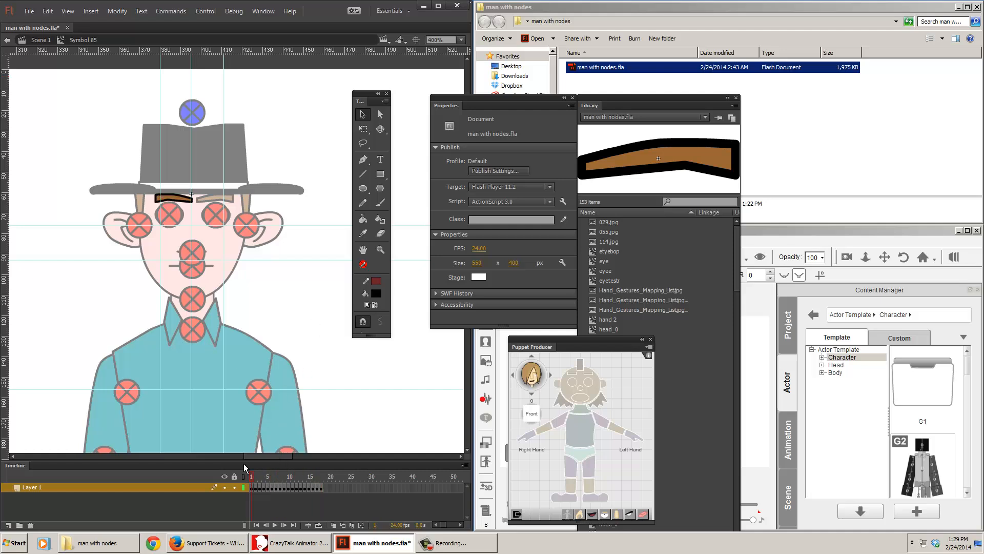
double_click(281, 291)
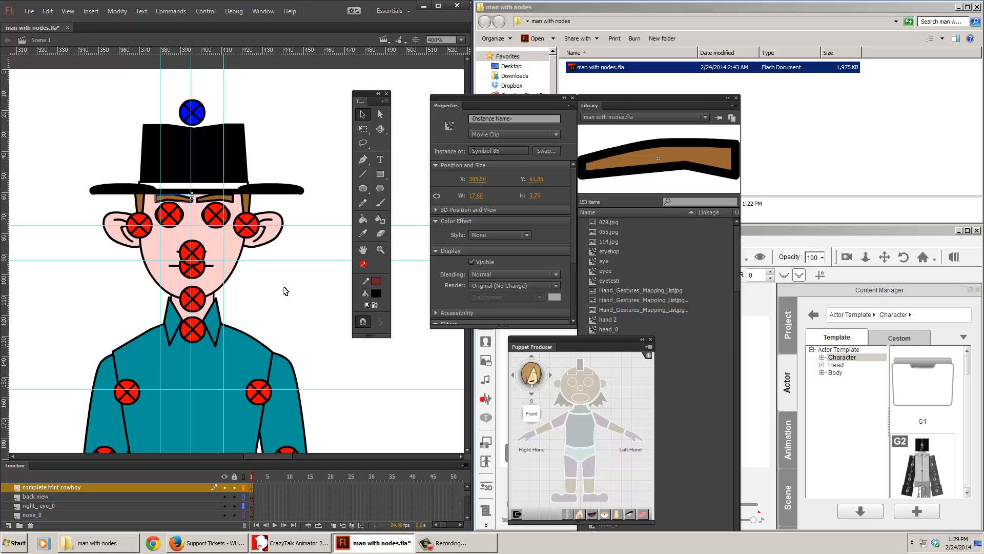
Save the document and export it as man with nodes.swf into the man with nodes folder on the Desktop.
key(ctrl+s)
key(ctrl+alt+shift+s)
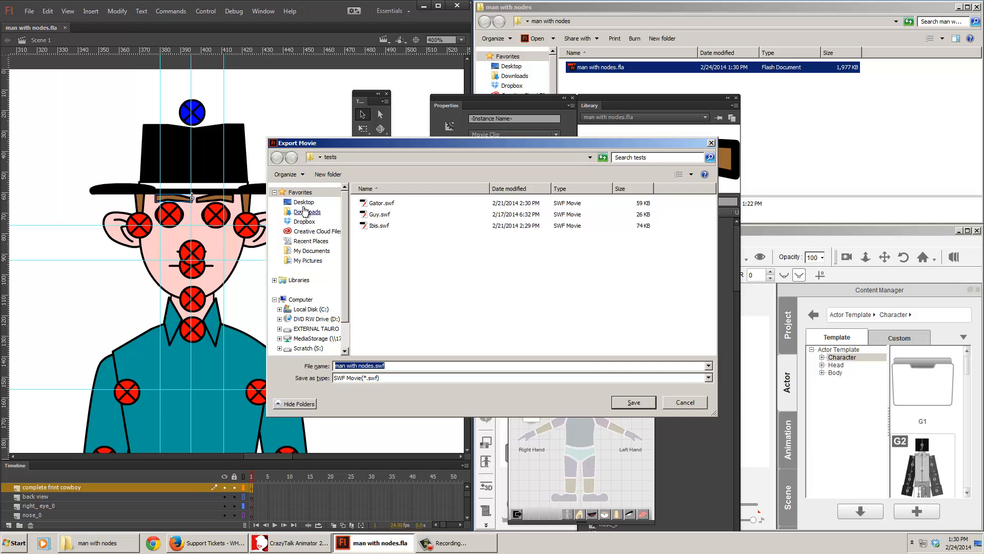
click(304, 203)
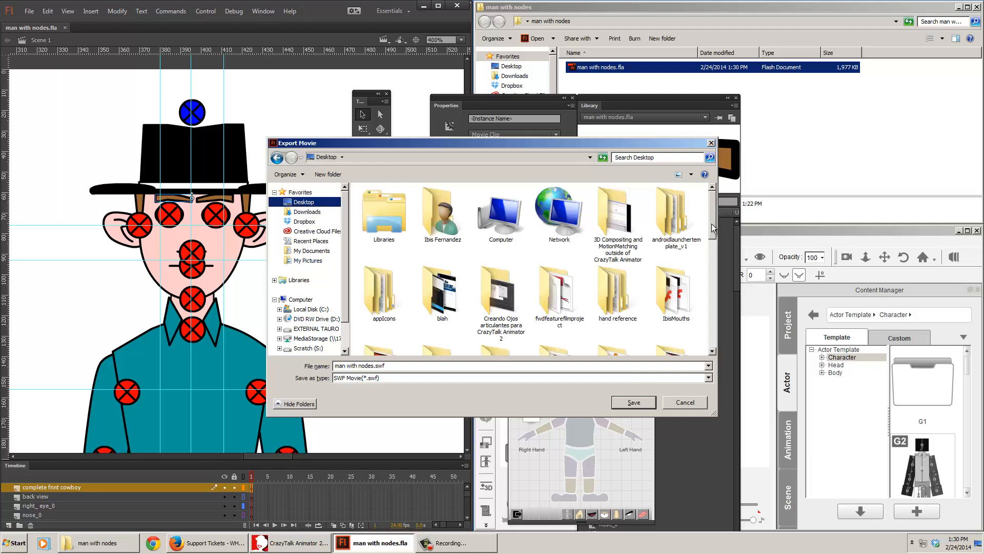
drag(712, 223, 712, 245)
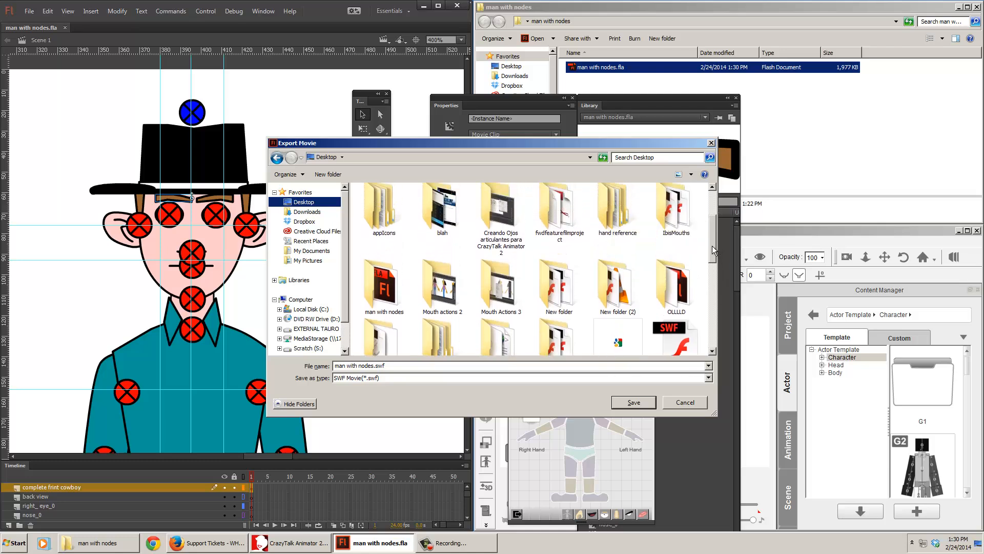
double_click(392, 291)
click(631, 402)
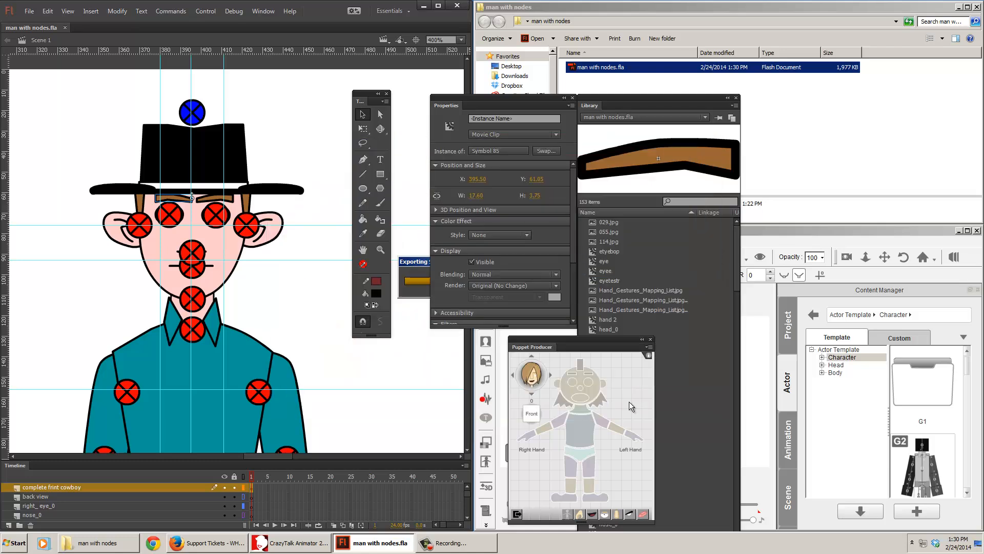
Switch to CrazyTalk Animator 2, move its window beside the Flash artwork, and open the stage character in Composer mode.
click(767, 288)
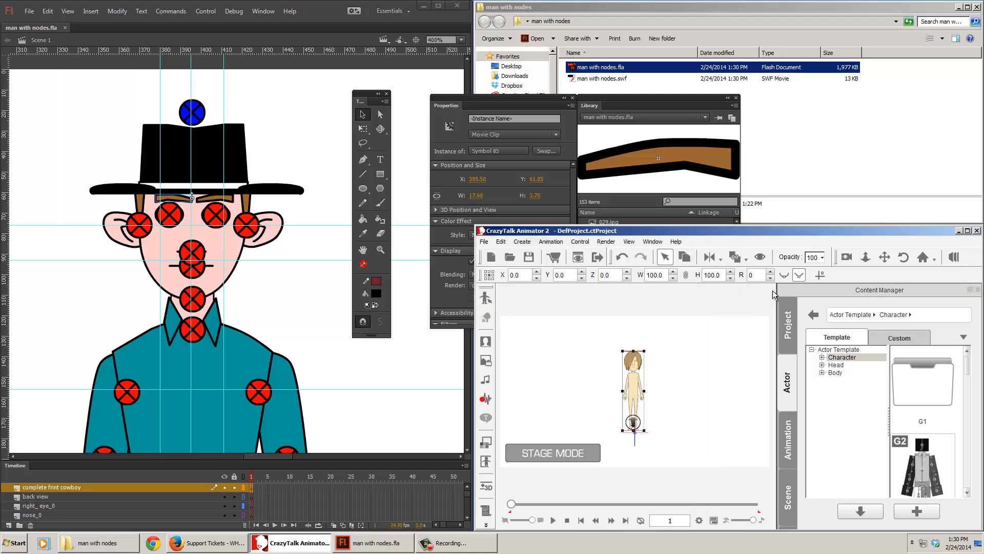
drag(606, 233, 524, 123)
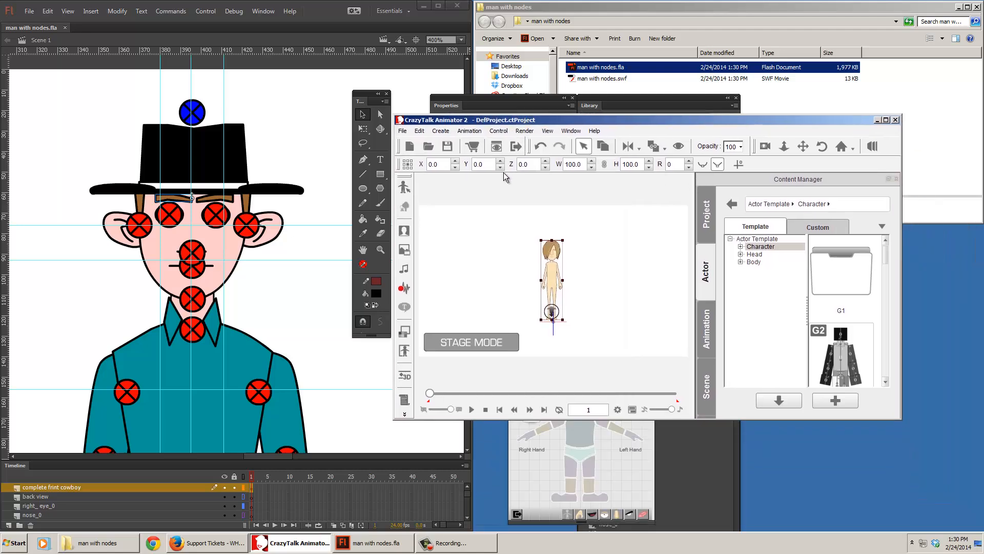
click(405, 189)
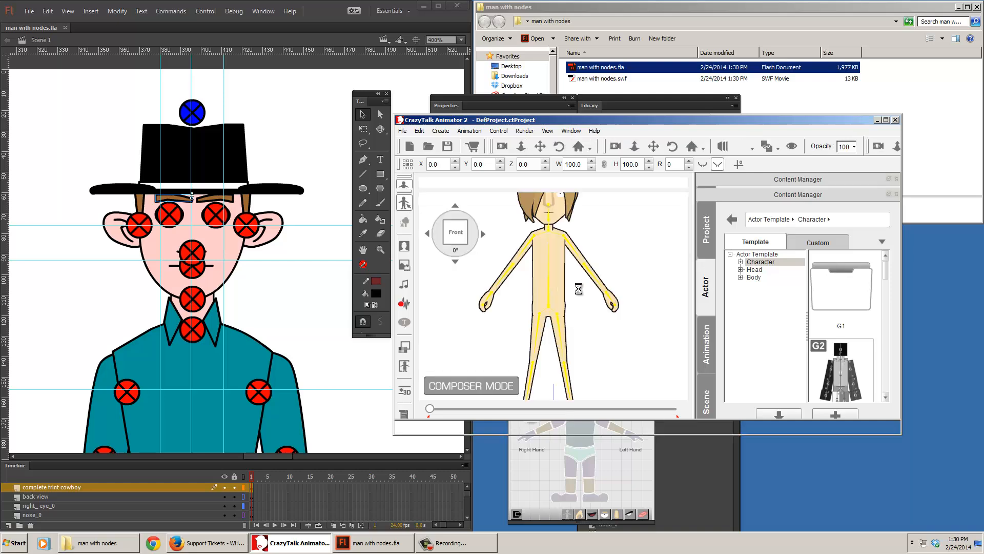
Replace the character with man with nodes.swf from the Desktop's man with nodes folder and close the Flash Replace report.
click(404, 227)
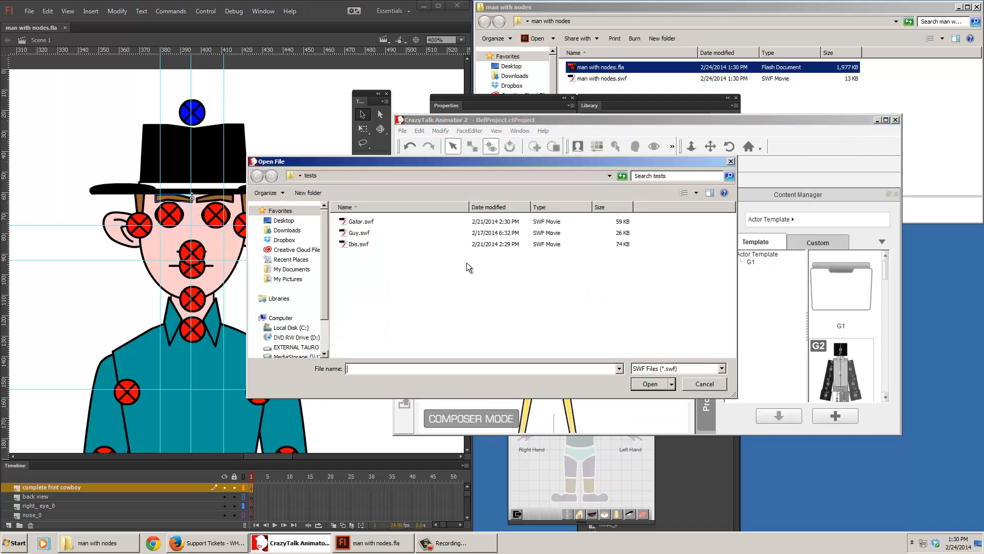
click(293, 224)
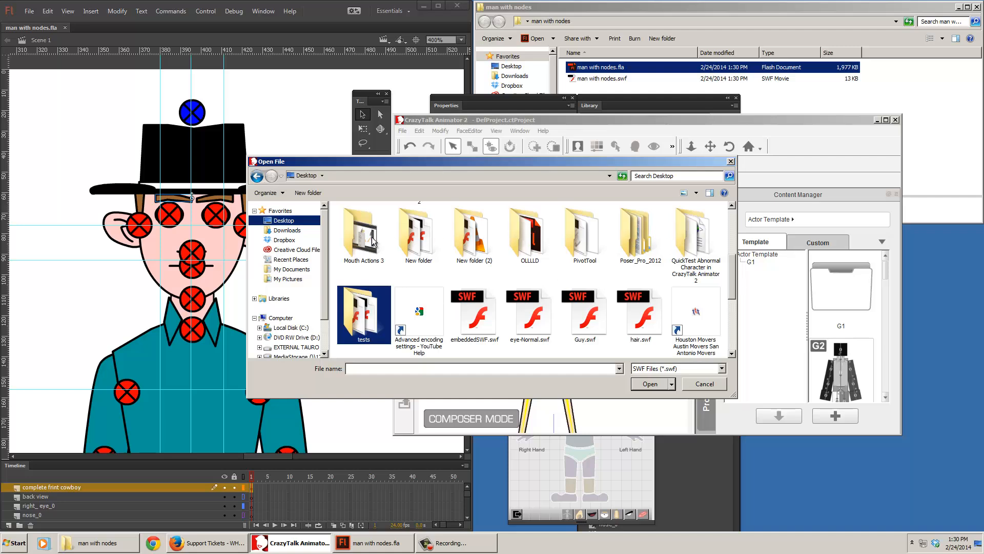
click(472, 246)
scroll(472, 246, up, 1)
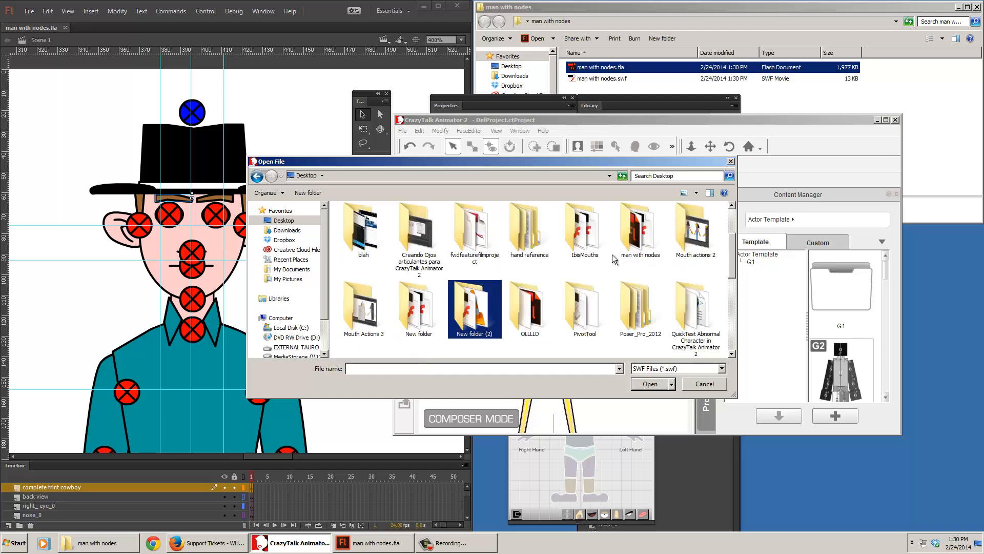
double_click(632, 238)
click(615, 223)
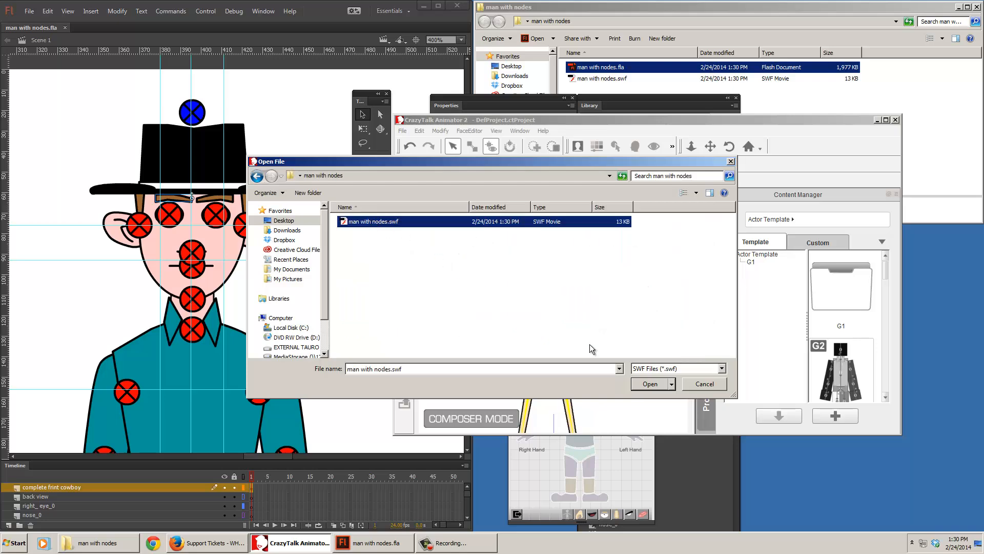
click(644, 386)
click(635, 336)
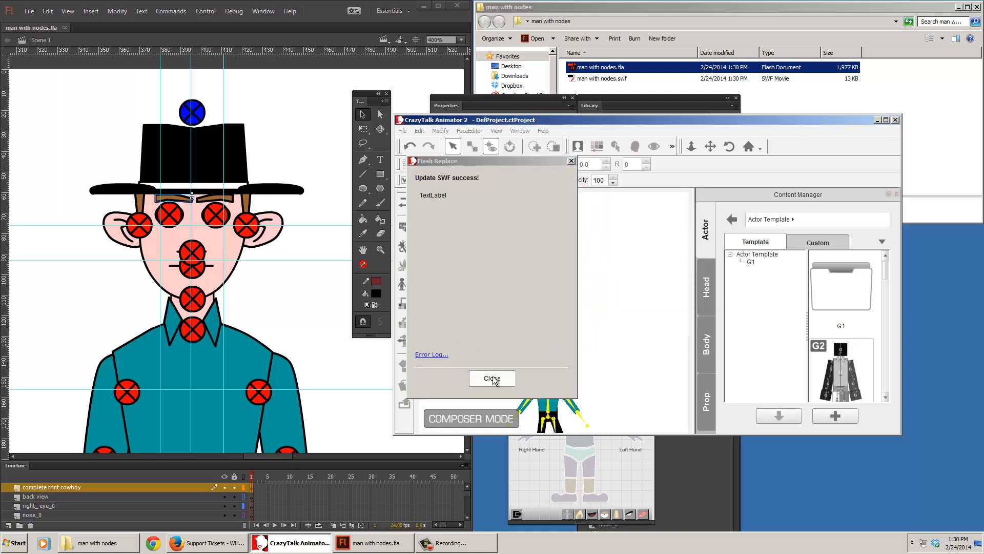
click(511, 378)
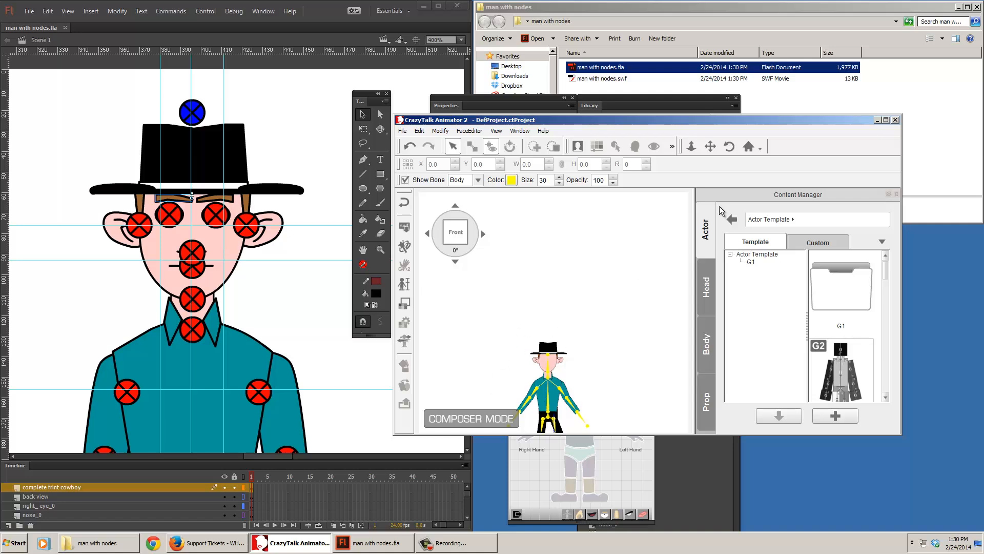
Examine the imported cowboy's face up close, including without bones in Calibration with the window enlarged, and close Calibration.
click(760, 148)
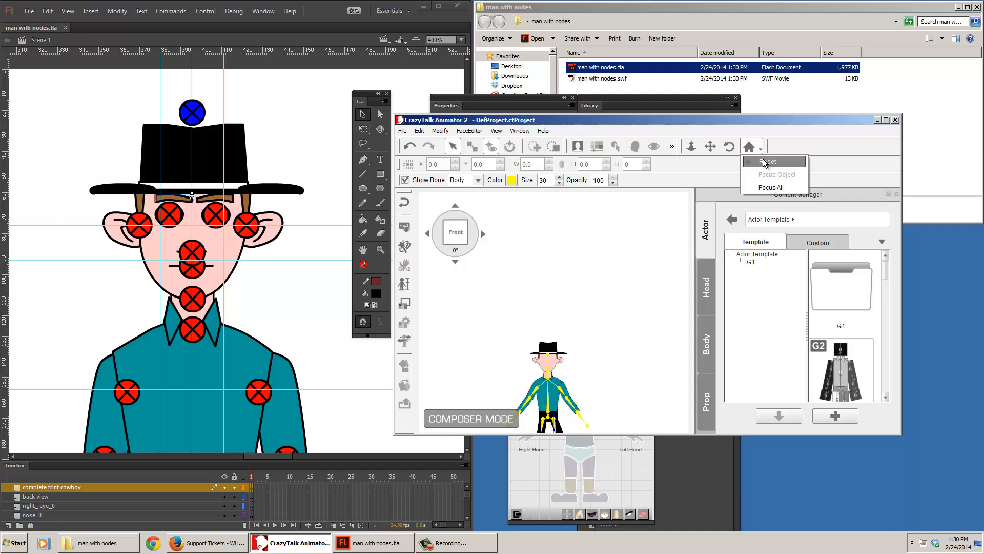
click(765, 162)
click(760, 148)
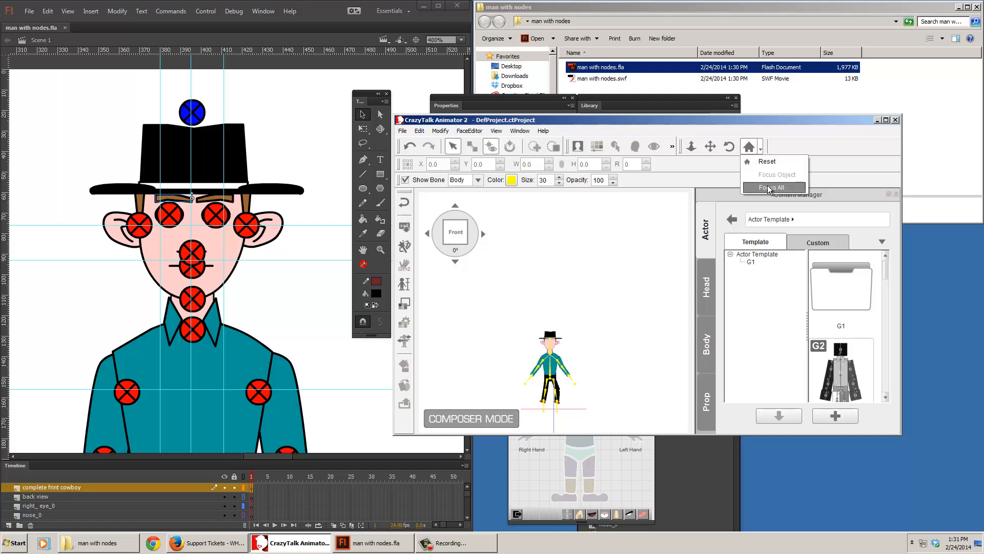
click(767, 186)
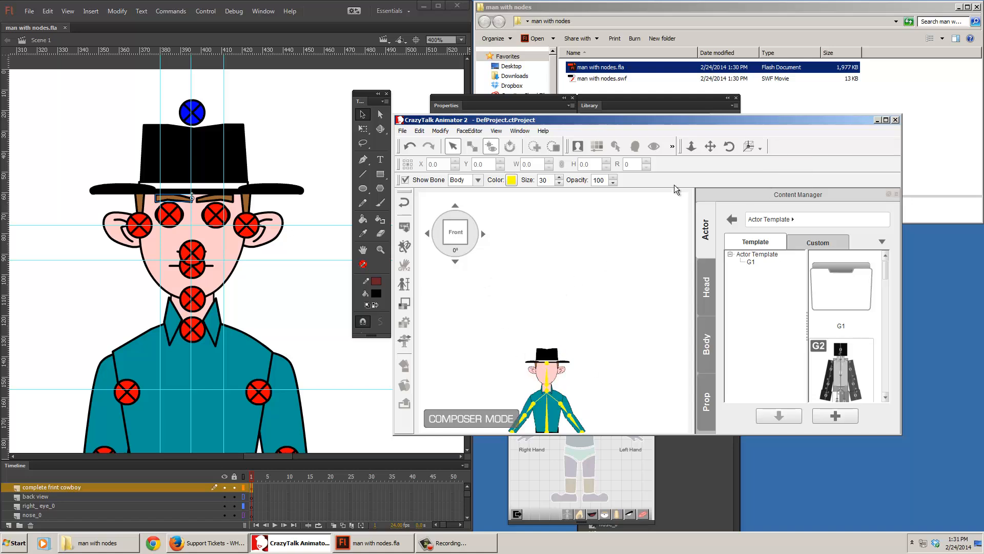
click(691, 146)
drag(587, 385, 555, 305)
drag(546, 398, 559, 291)
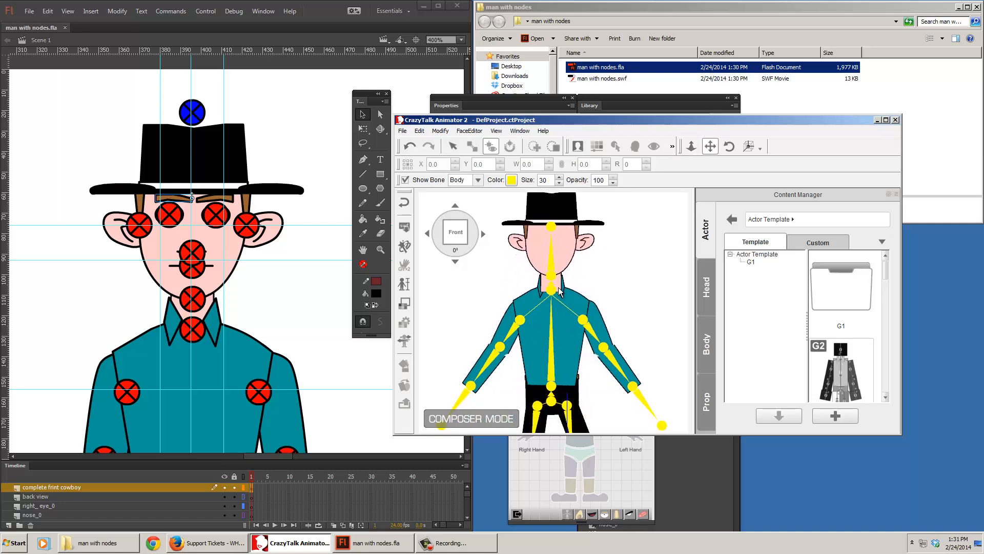
click(404, 341)
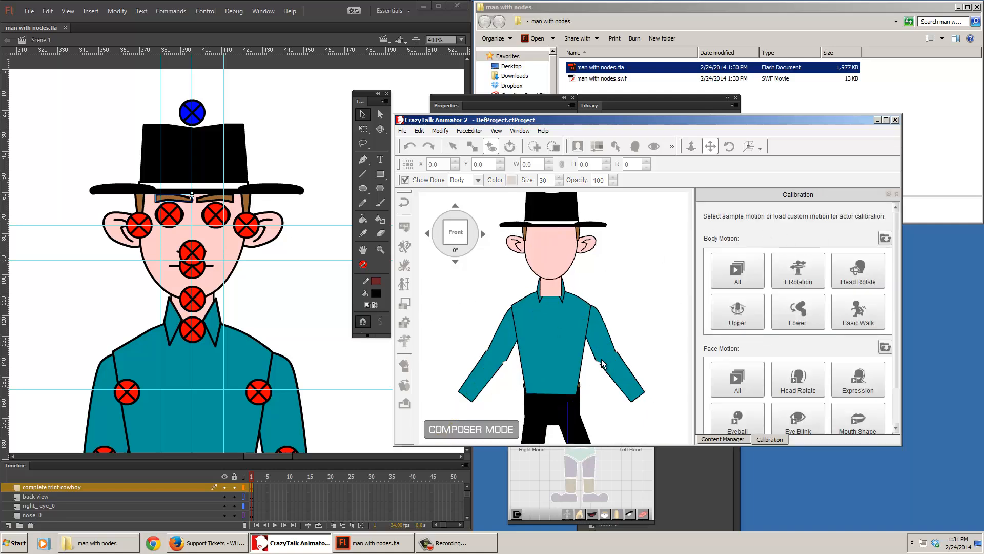
drag(899, 447, 957, 507)
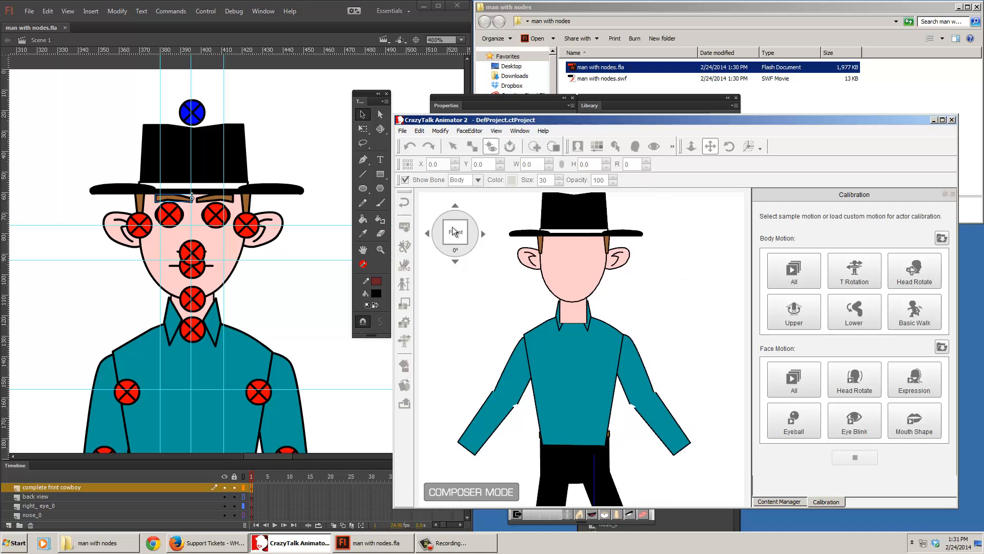
drag(501, 313, 525, 330)
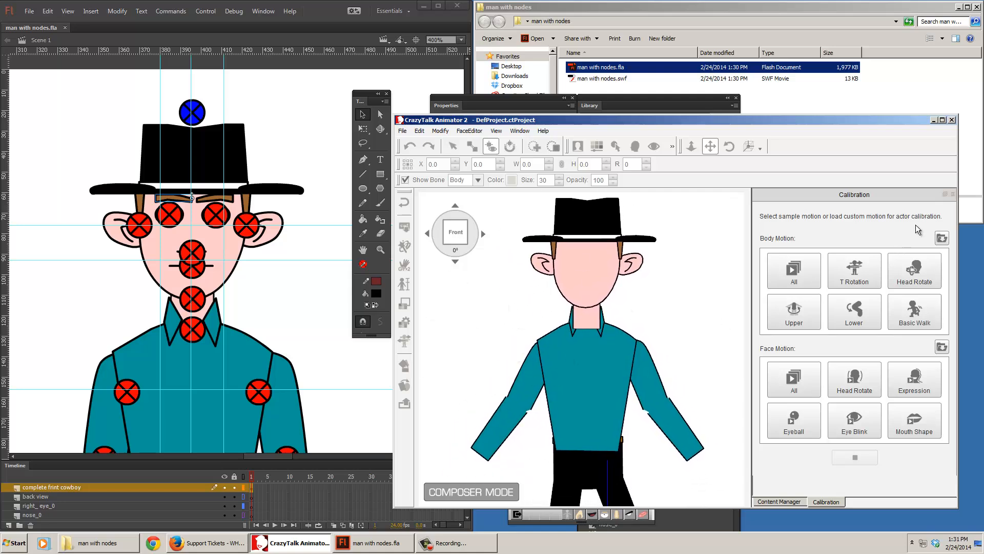
click(952, 194)
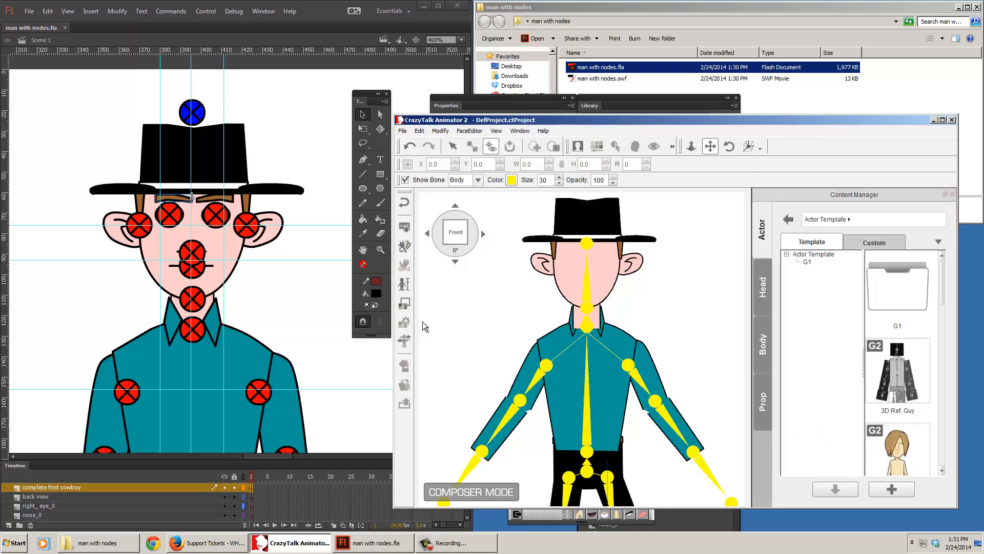
Switch back to Flash and assign the brow above the left eye node as the right brow in Puppet Producer.
click(323, 212)
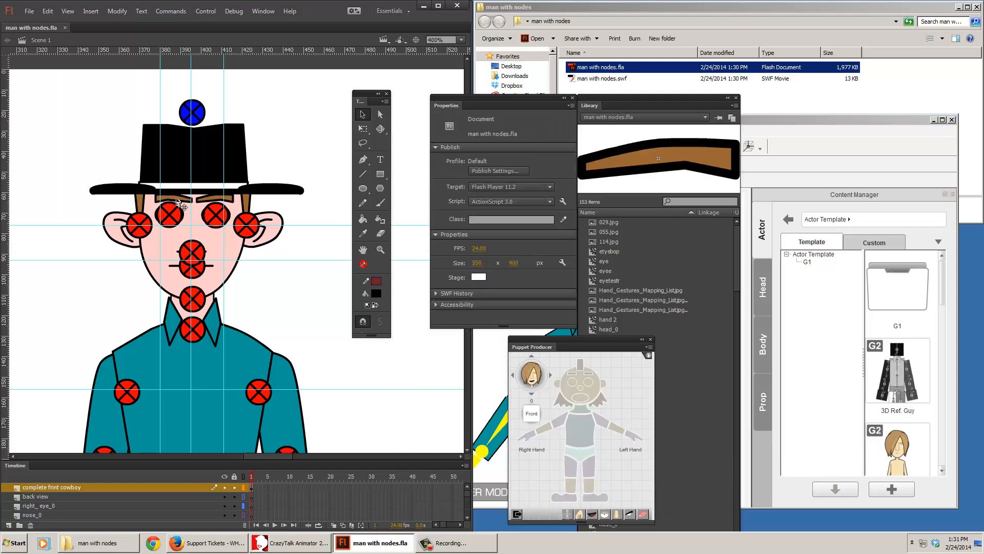
click(177, 200)
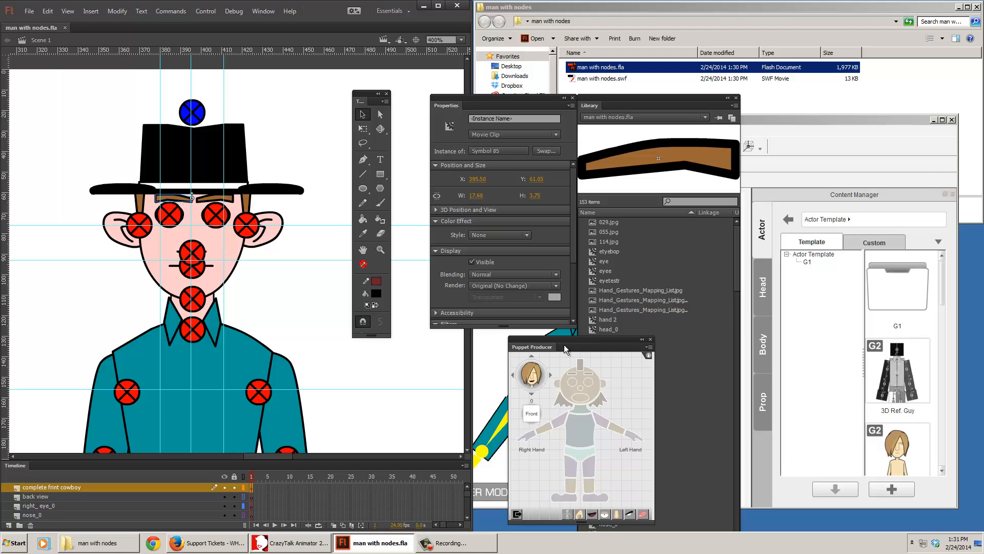
drag(565, 344, 377, 272)
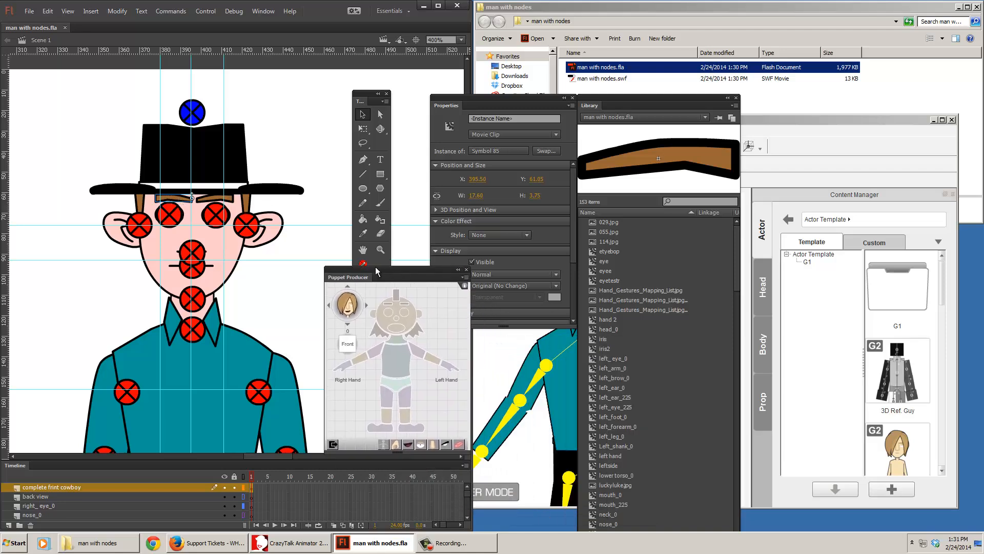
click(382, 297)
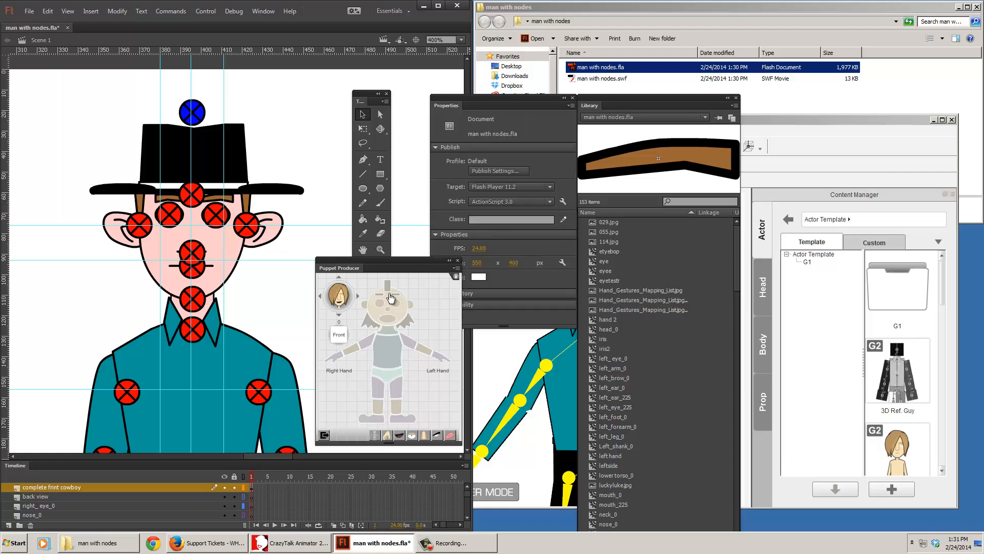
Move the right brow's pivot node horizontally onto the brow's middle, at about X 385, Y 61.
click(195, 196)
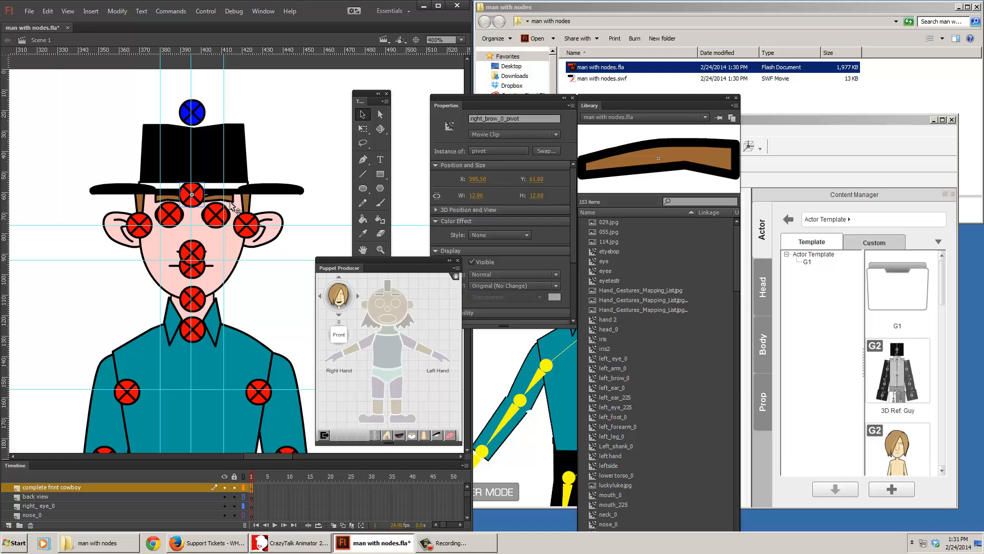
key(Left)
key(Left)
key(Left)
key(Left)
key(Left)
key(Left)
key(Left)
key(Left)
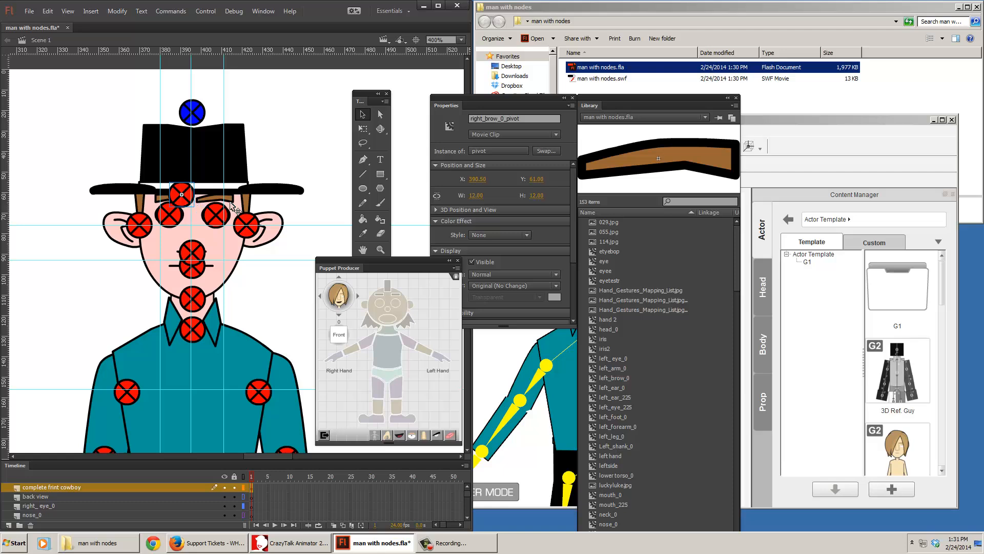
key(Left)
key(Left)
key(Left)
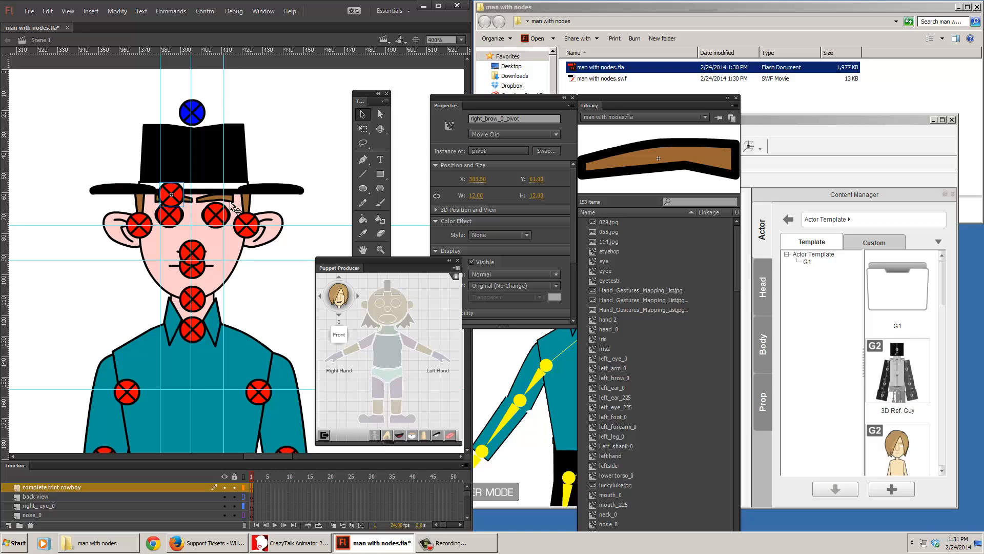
Nudge the right brow's pivot node sideways to X 387.25 so it sits over the brow's middle.
key(Right)
key(Right)
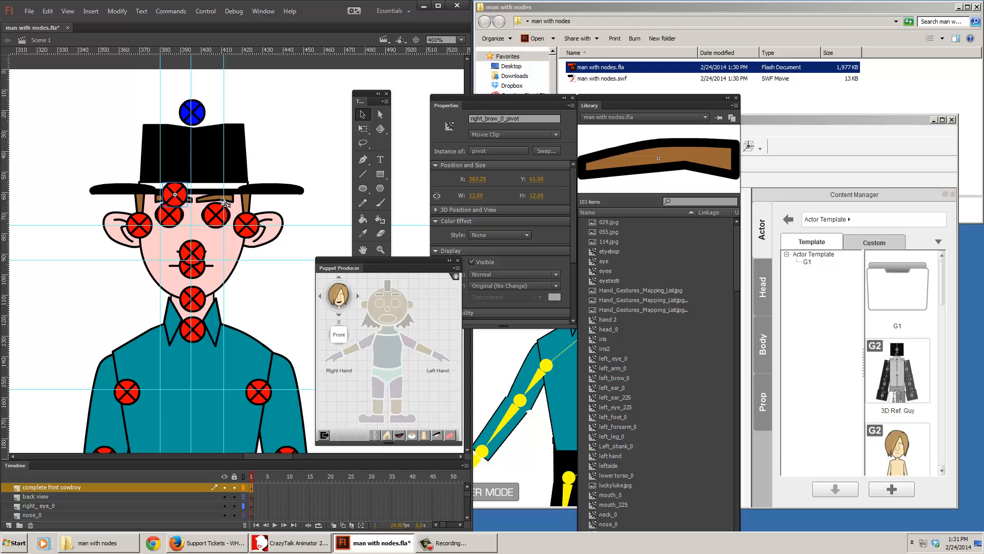
Assign the remaining brow symbol as the left brow in Puppet Producer and select its new pivot node.
click(221, 199)
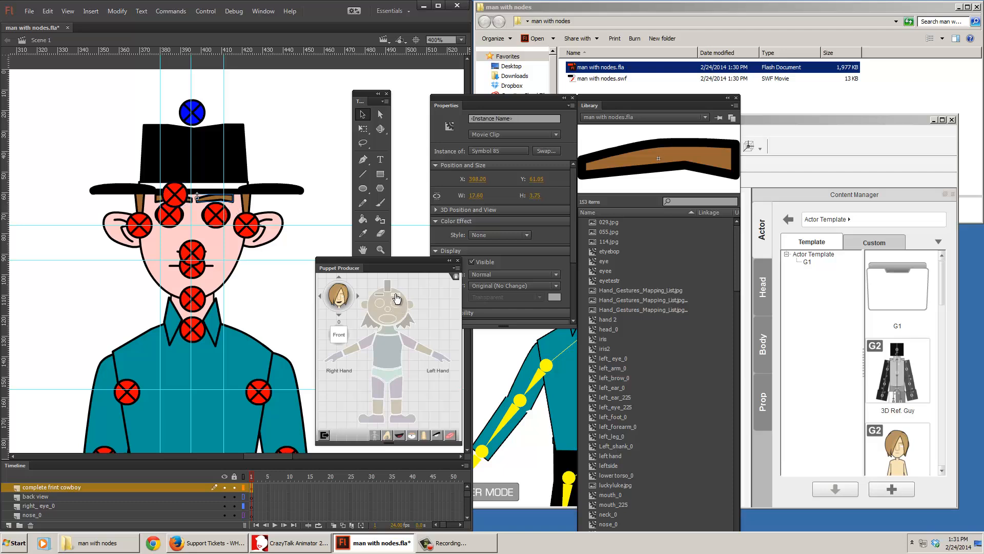
click(394, 300)
click(198, 197)
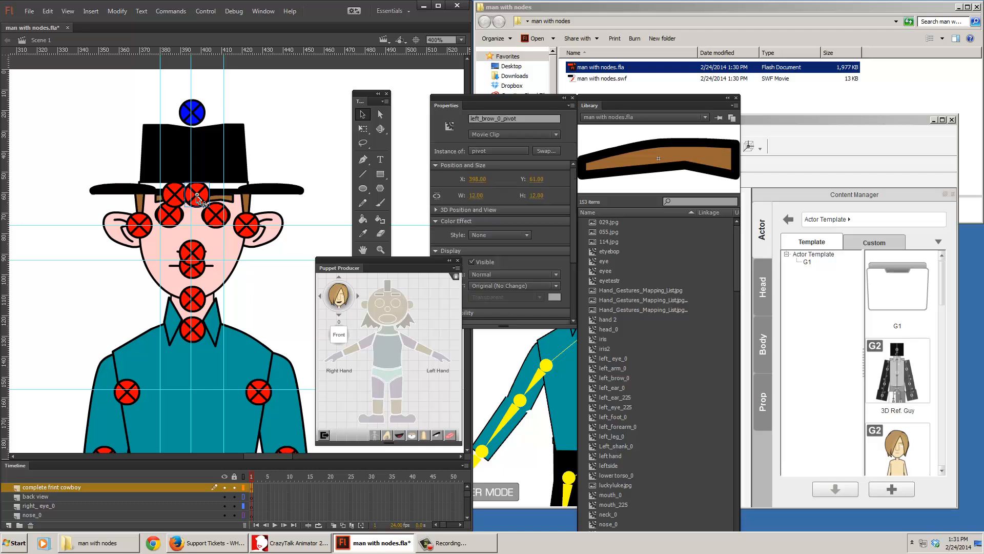
Move the left brow's pivot node horizontally onto the brow's middle, at about X 408, Y 61, and deselect it.
key(Right)
key(Right)
key(Right)
key(Right)
key(Right)
key(Right)
key(Right)
key(Right)
key(Right)
key(Right)
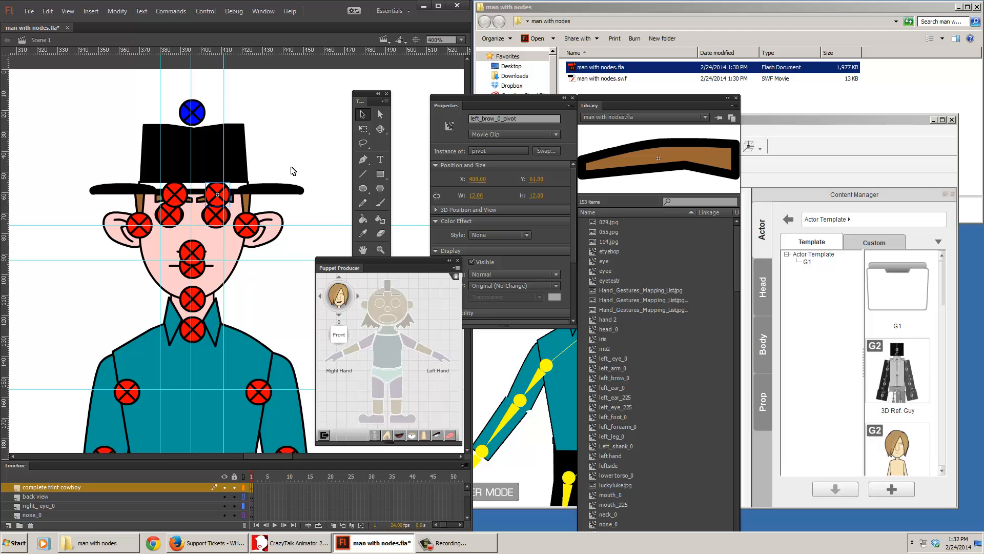
click(198, 199)
click(218, 196)
click(342, 211)
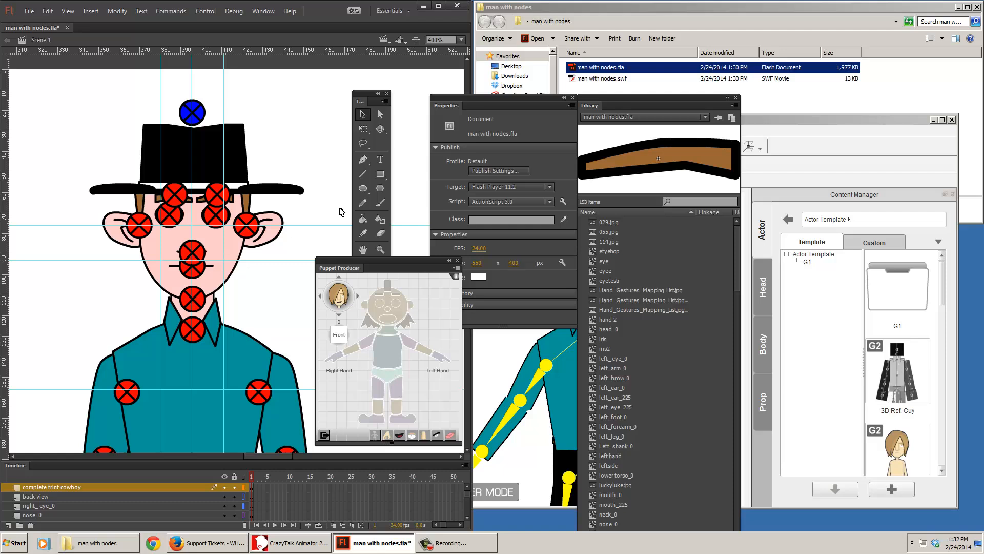
Open the left brow symbol in place at frame 1 and display the Eyebrows nested list in Puppet Producer.
double_click(208, 207)
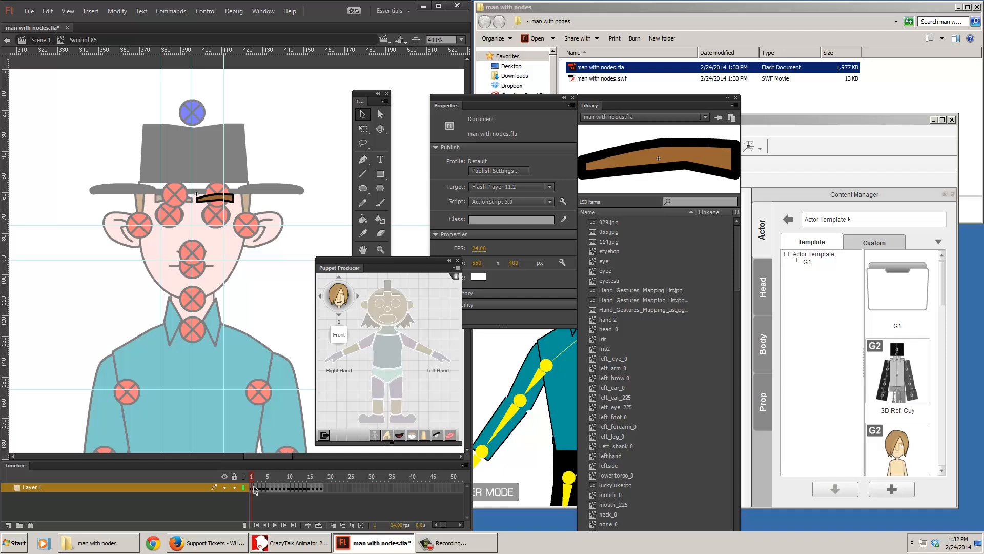
click(253, 488)
click(218, 197)
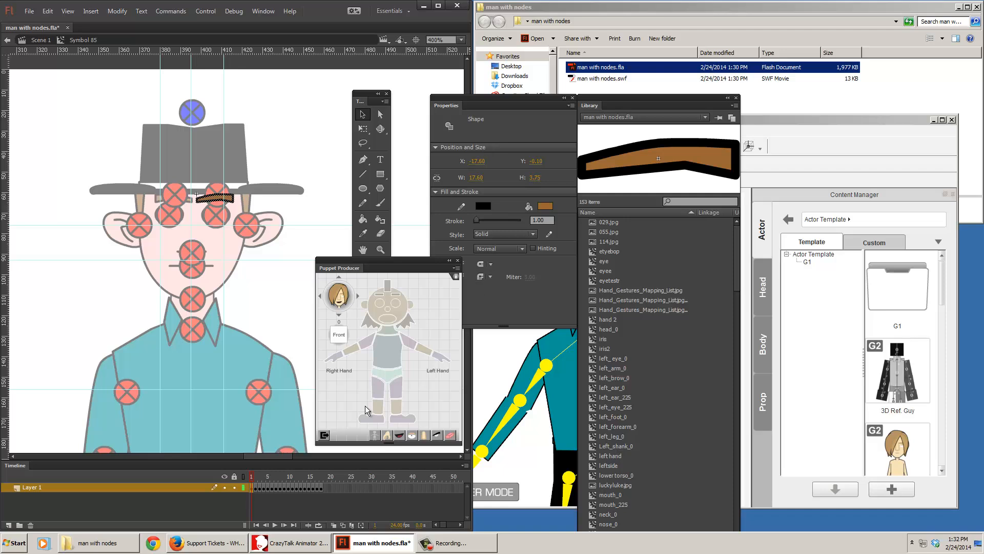
mouse_move(256, 479)
mouse_down()
mouse_move(321, 481)
mouse_move(248, 485)
mouse_up()
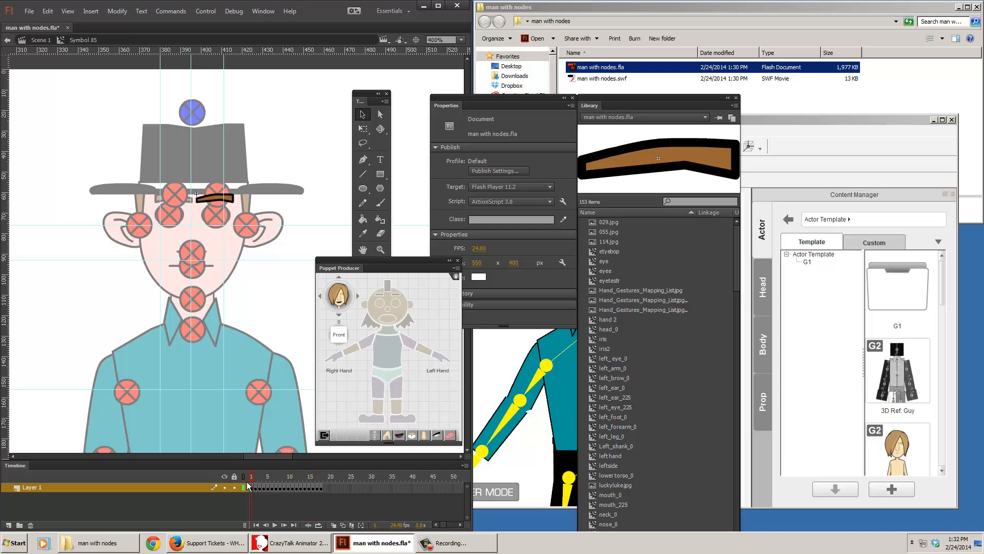
click(437, 435)
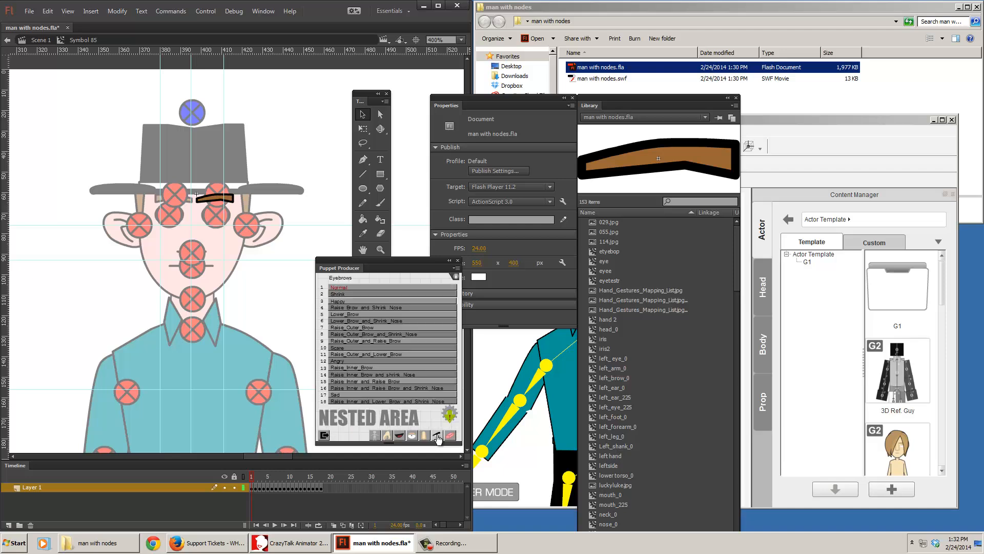
Compare the left brow's keyframes up to frame 18 with the expressions in the Eyebrows nested list.
click(253, 488)
click(259, 488)
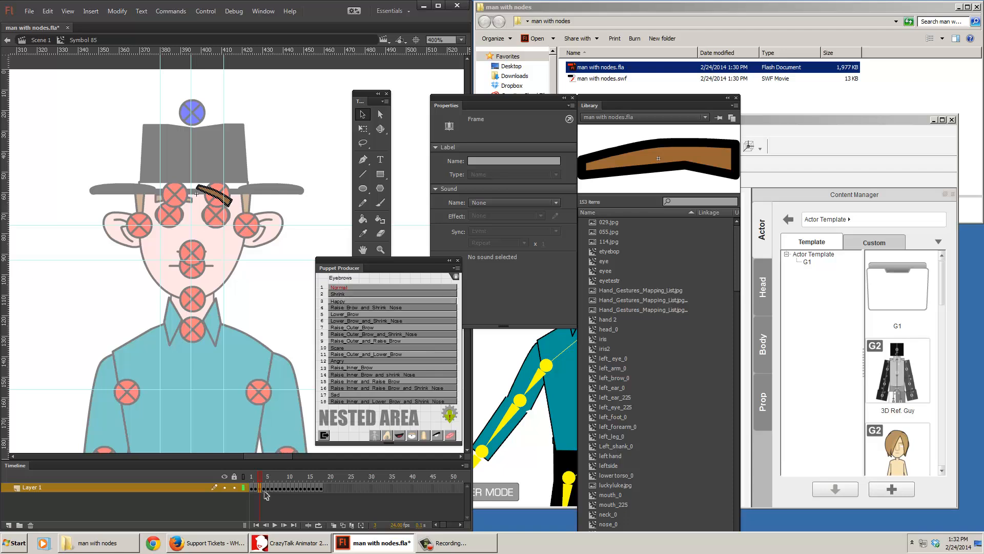
click(267, 488)
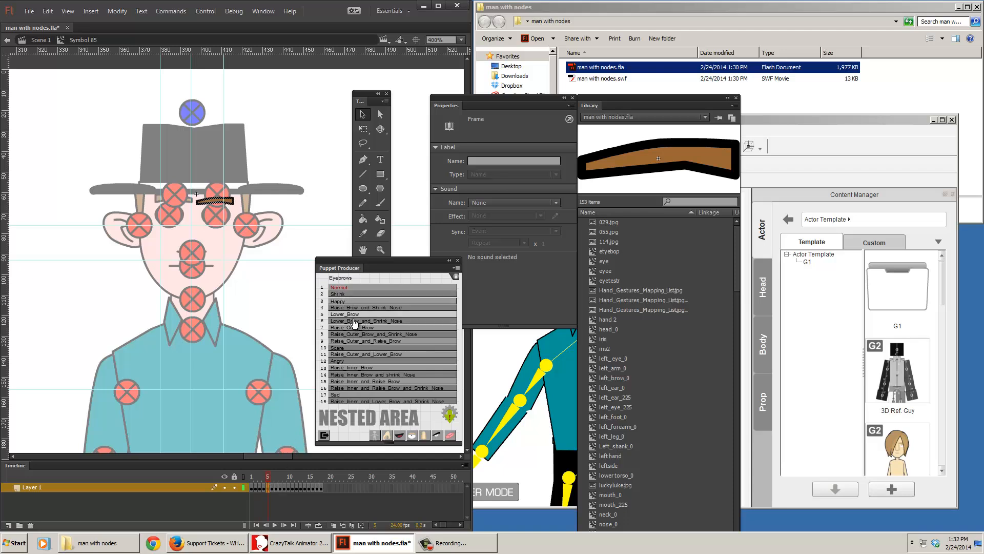
click(321, 476)
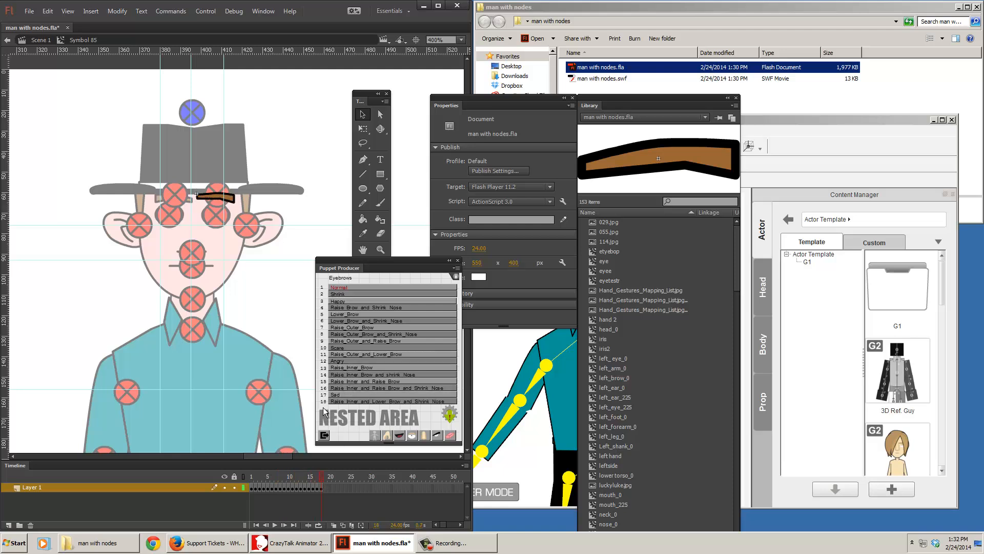
Automatically convert and name the left brow's frames as eyebrow expressions from the first frame, and return to frame 1.
drag(322, 479, 241, 482)
click(450, 420)
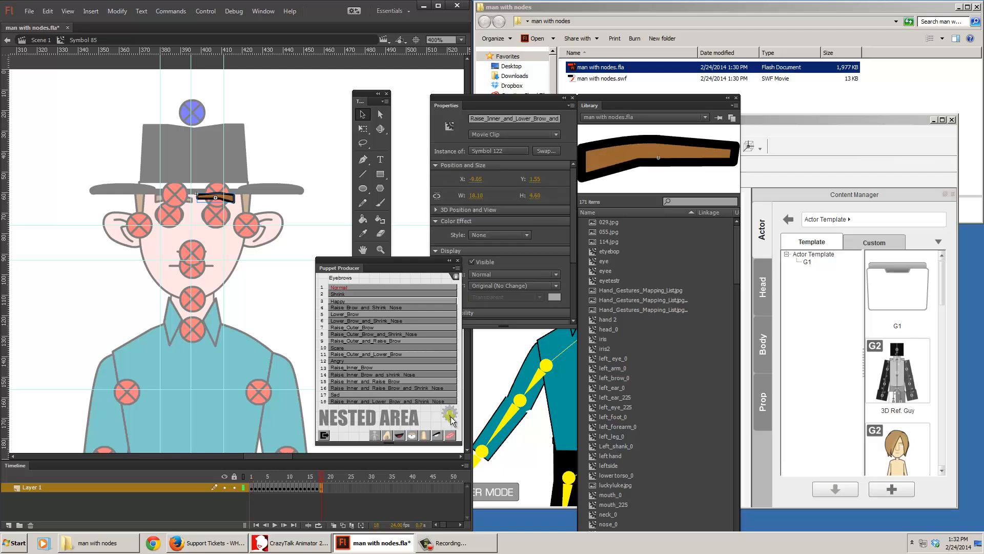
drag(291, 476, 251, 480)
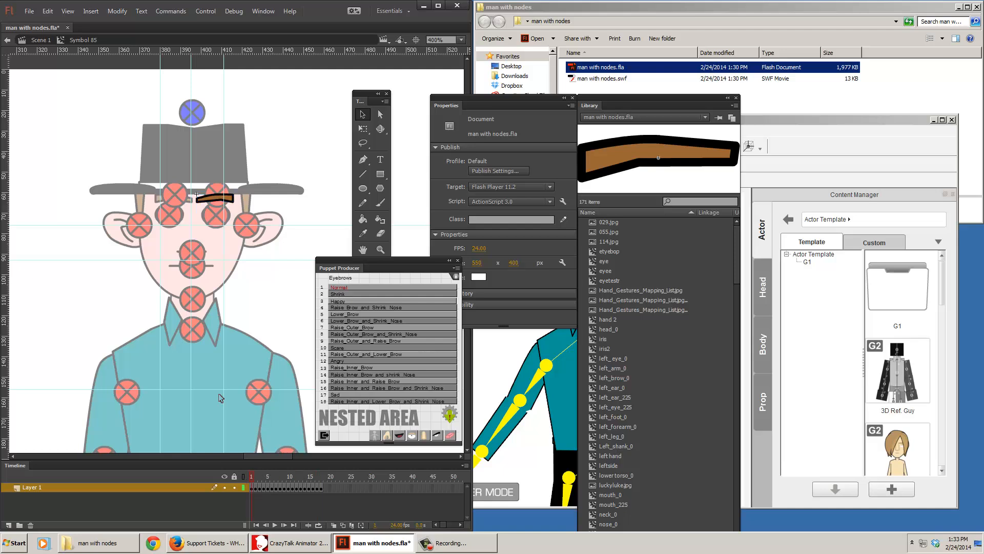
Check the instance names of the brow symbols on frames 1, 2, 3 and 18, and return to frame 1.
click(214, 200)
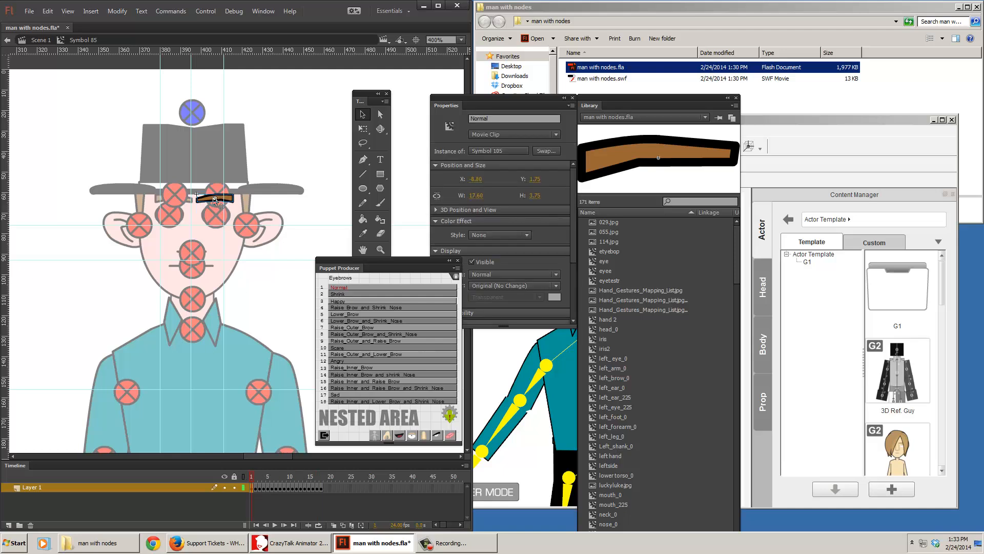
click(491, 118)
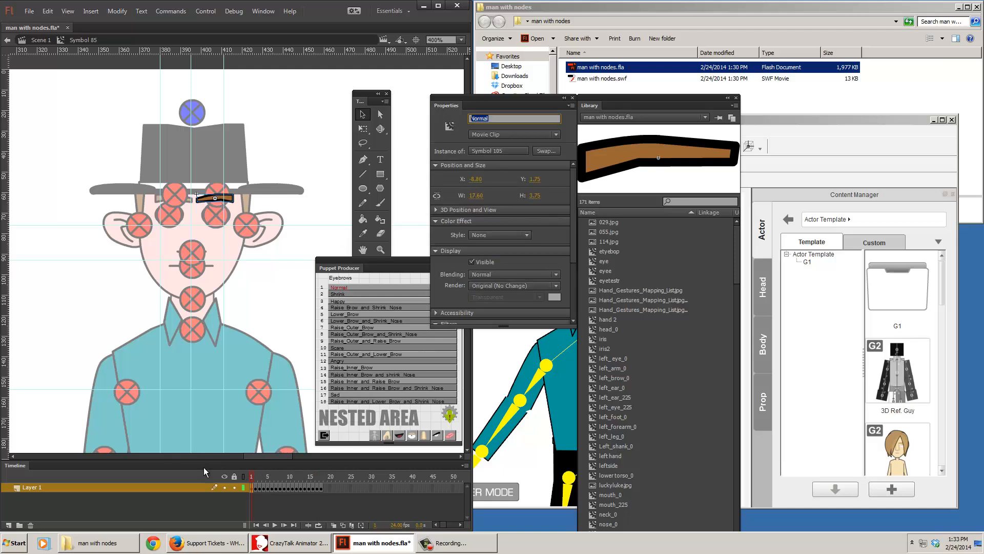
click(254, 486)
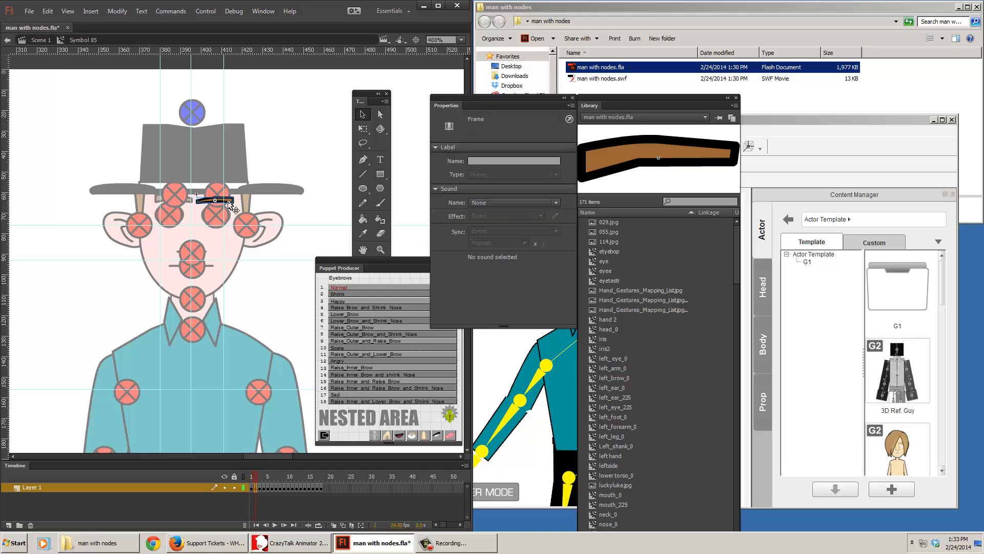
click(231, 201)
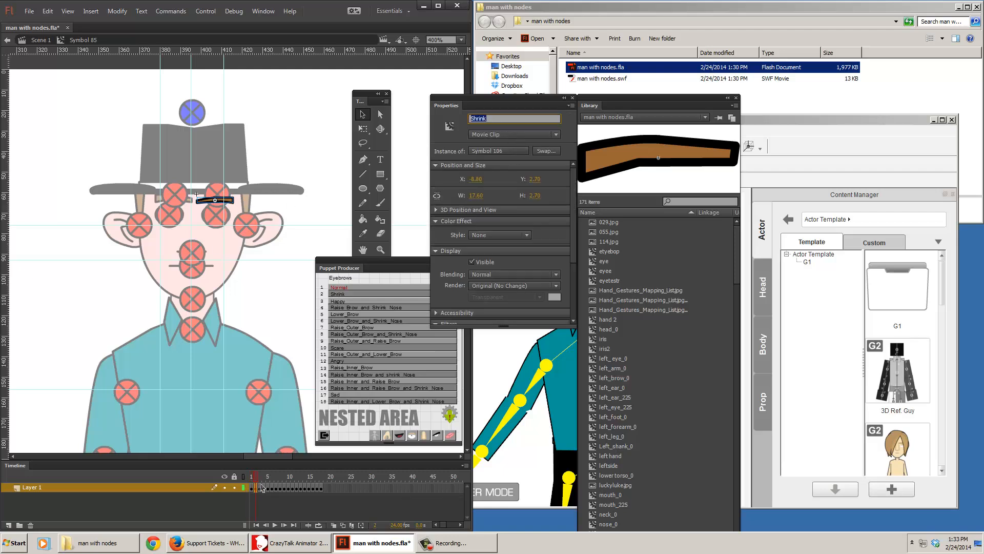
click(261, 488)
click(231, 202)
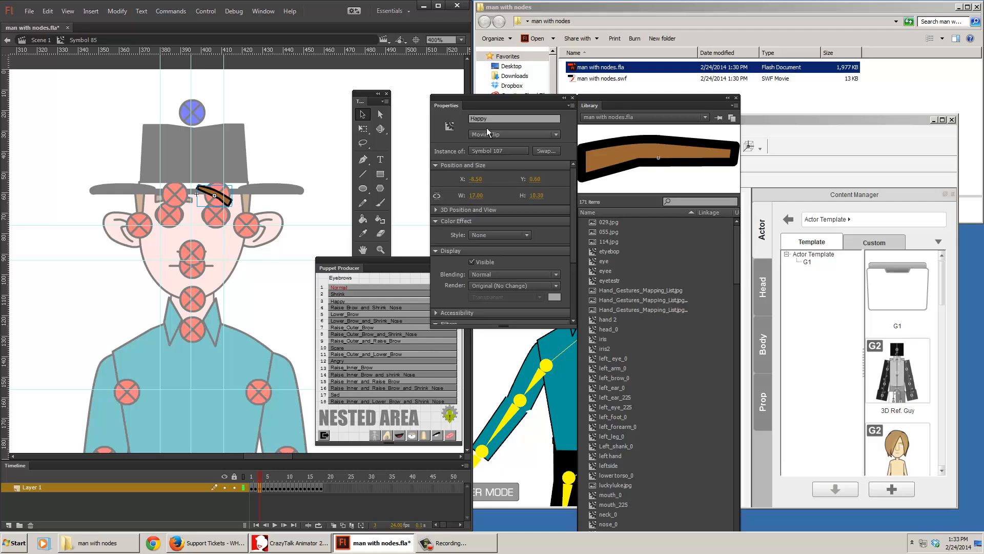
click(482, 118)
drag(315, 475, 324, 487)
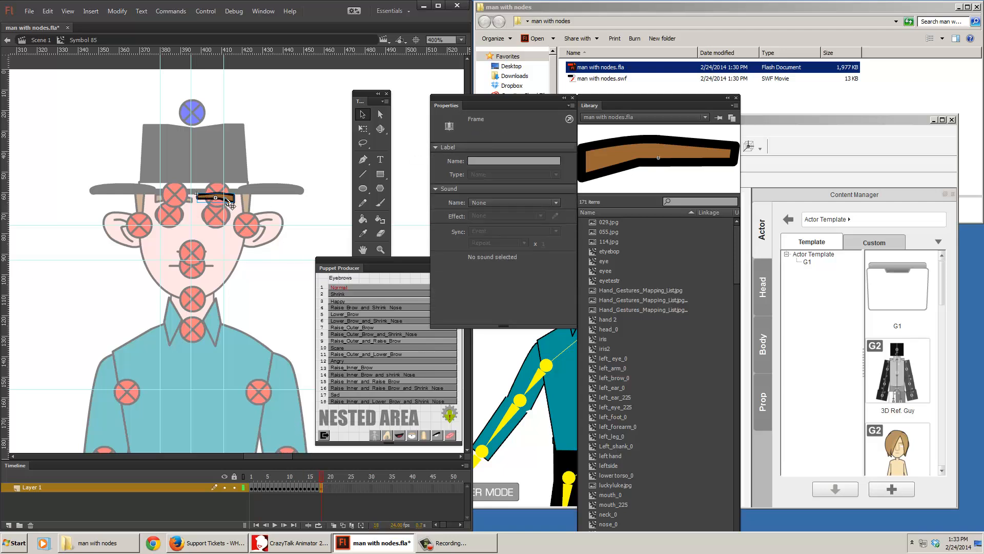
click(232, 204)
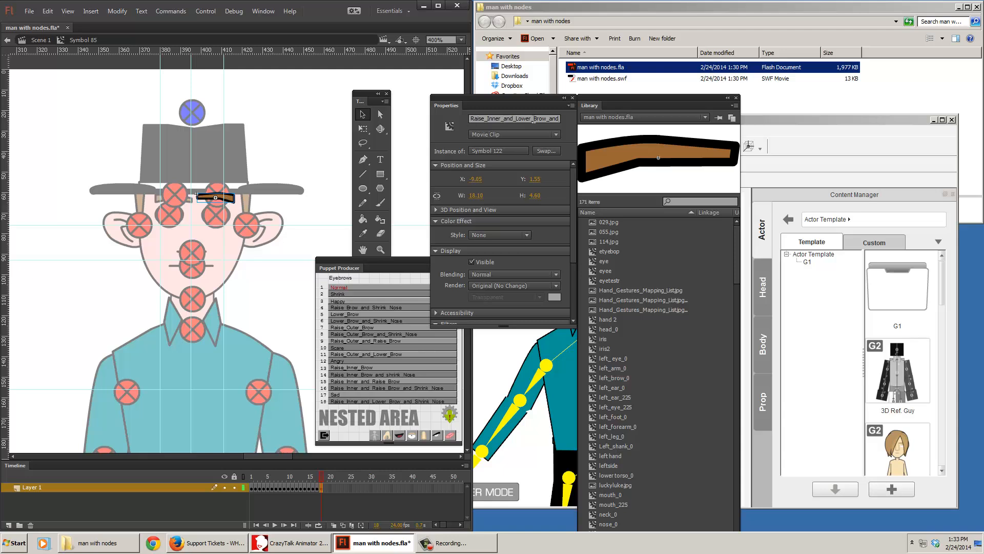
drag(534, 121, 561, 121)
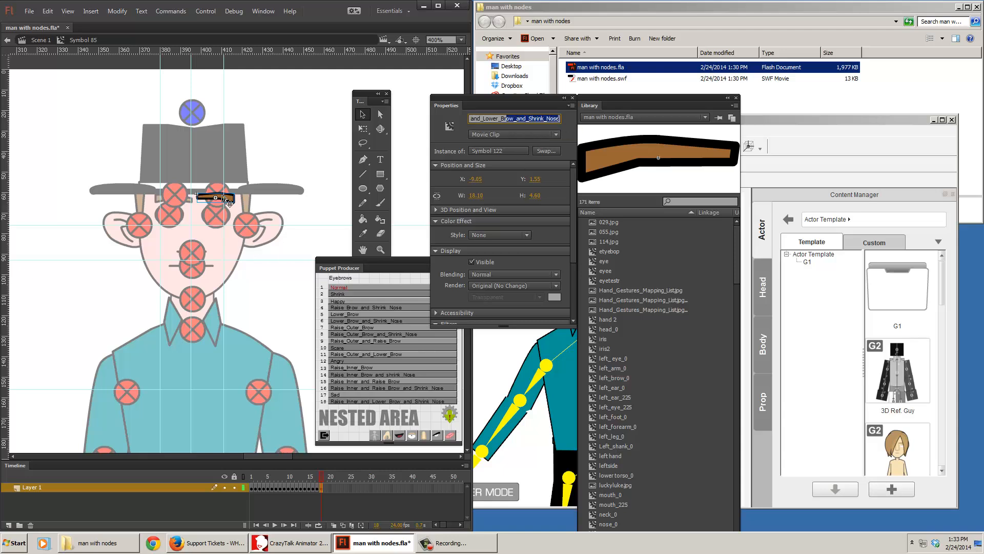
click(288, 166)
click(254, 487)
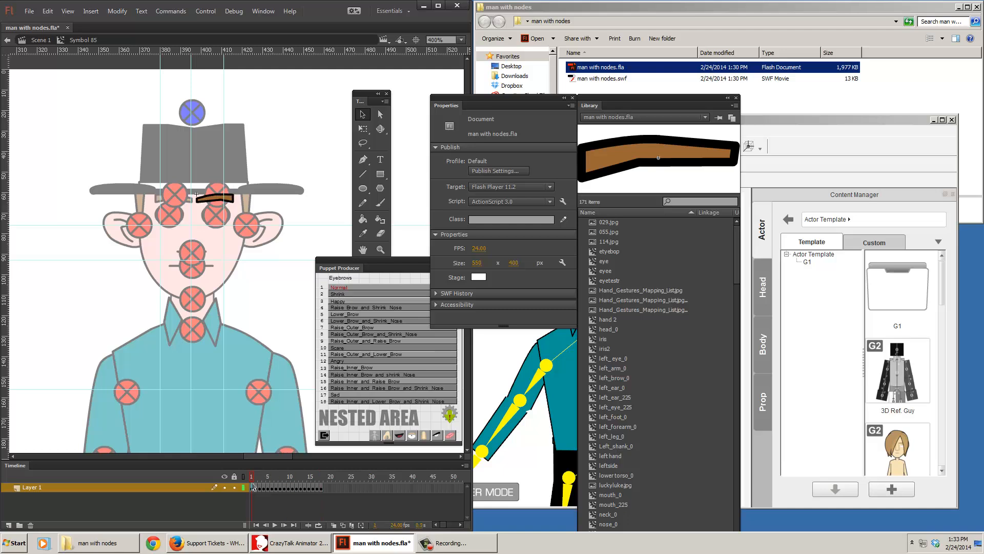
Return to the main scene and shift the left eye's pivot node slightly outward, to about X 409, Y 71.
double_click(334, 186)
click(203, 217)
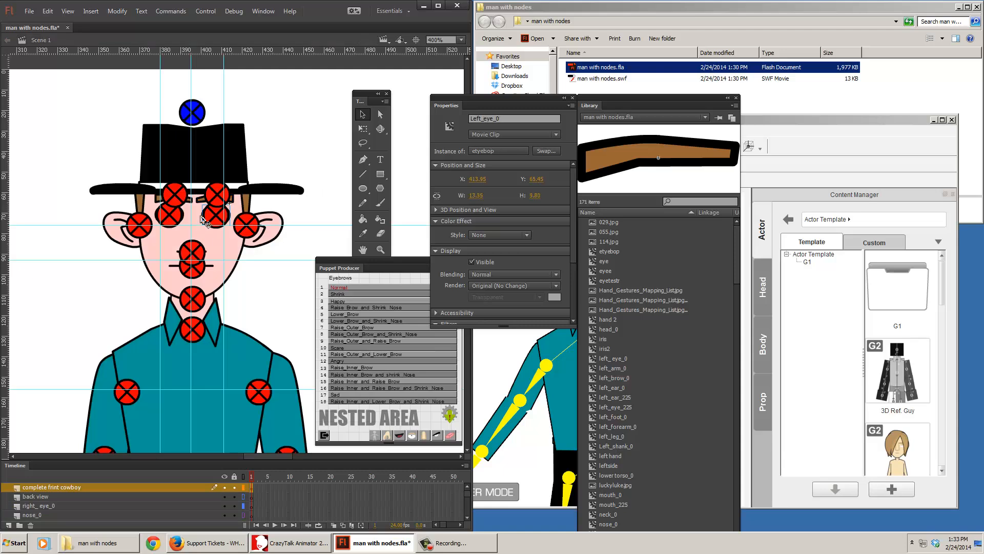
click(217, 218)
drag(216, 218, 221, 220)
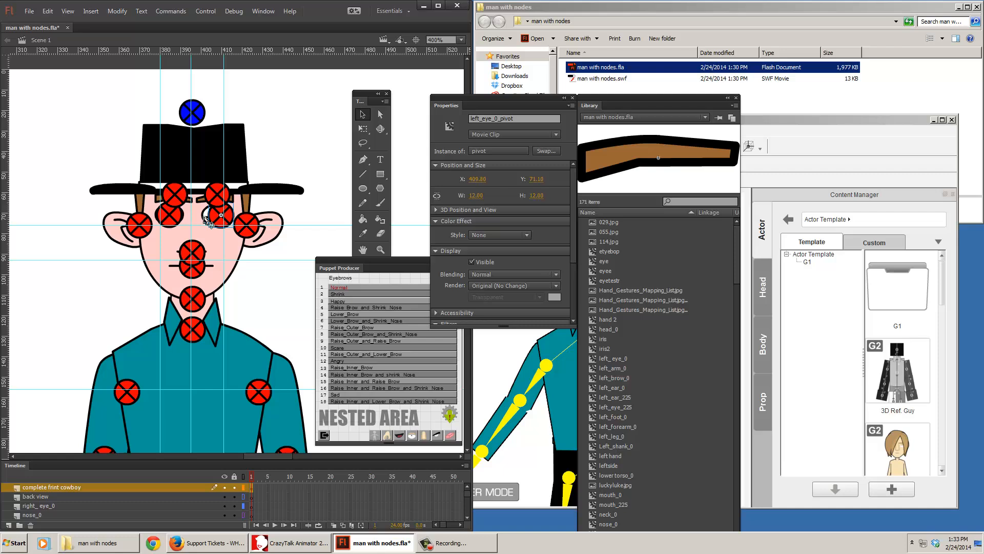
Open the left eye symbol in place, enlarge the timeline area, and check the instance name of the Layer 1 artwork.
double_click(211, 222)
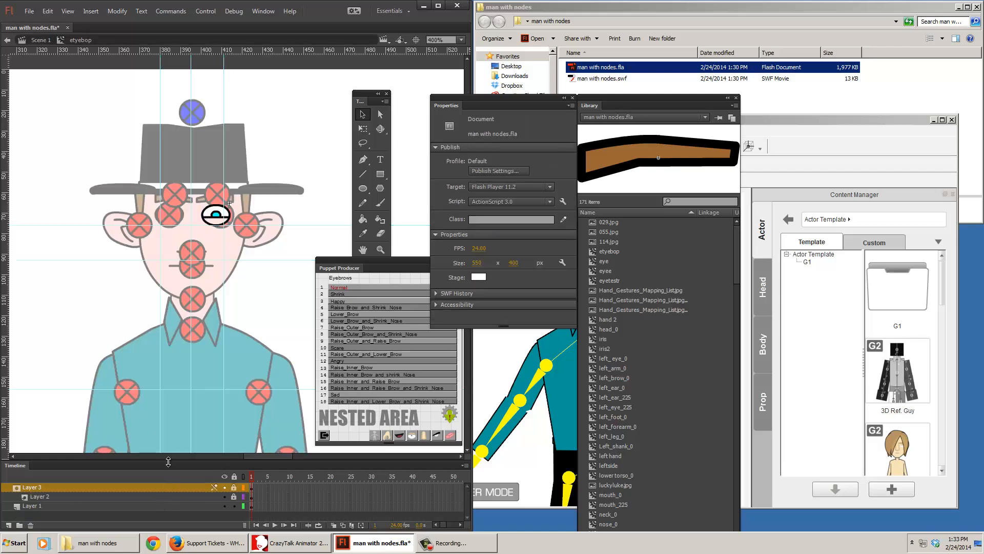
drag(168, 456, 174, 413)
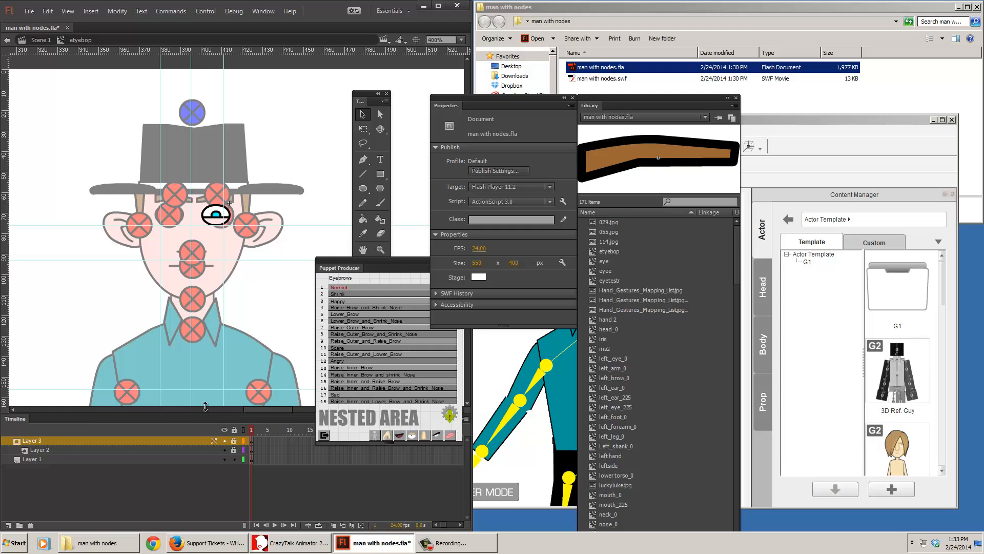
click(216, 221)
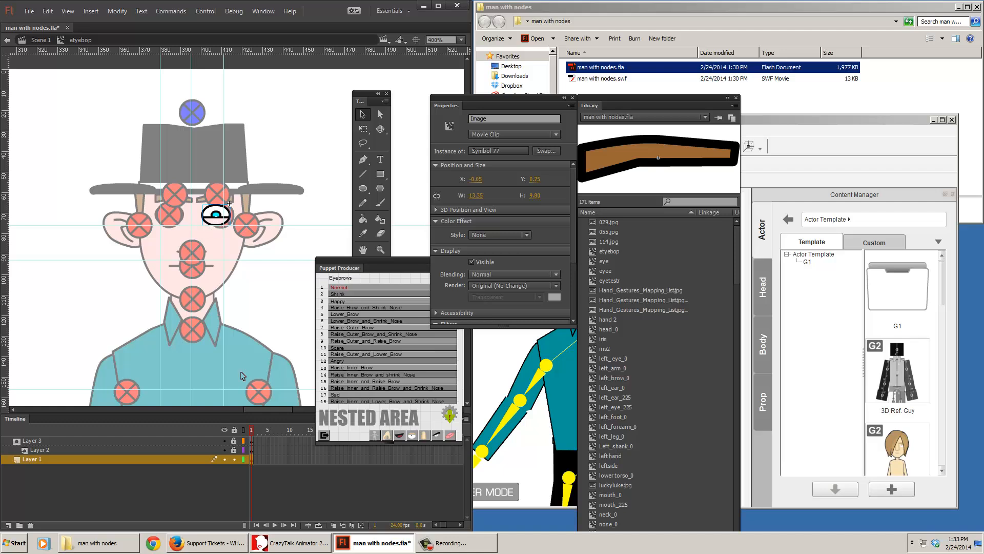
Unlock Layer 3 of the eye symbol and check the instance name of its eye-shaped movie clip.
click(181, 441)
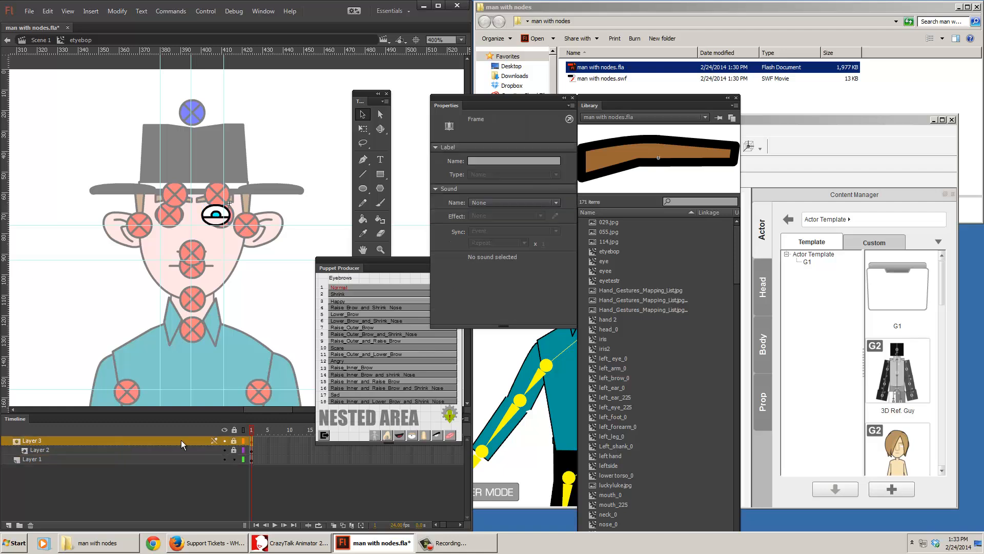
click(233, 441)
click(253, 442)
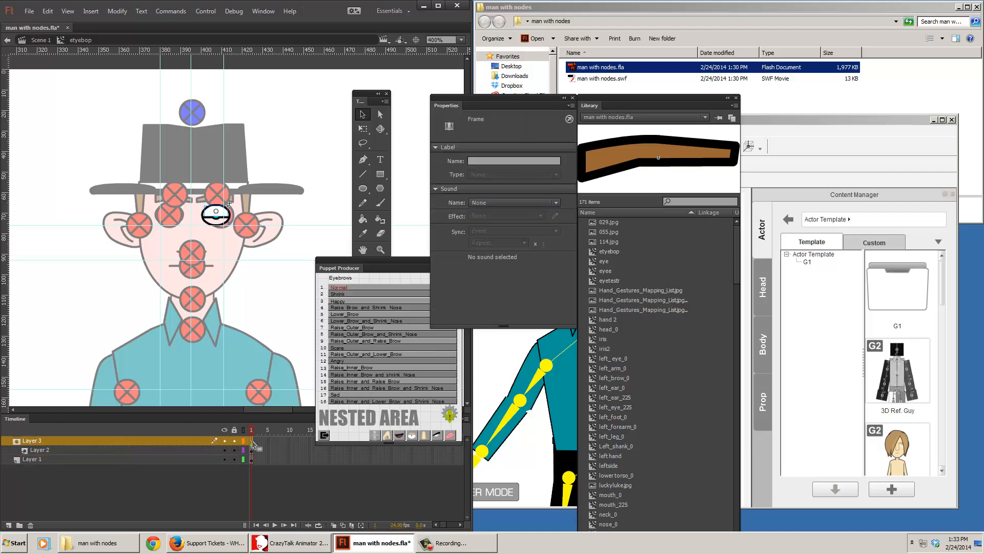
click(216, 217)
double_click(491, 118)
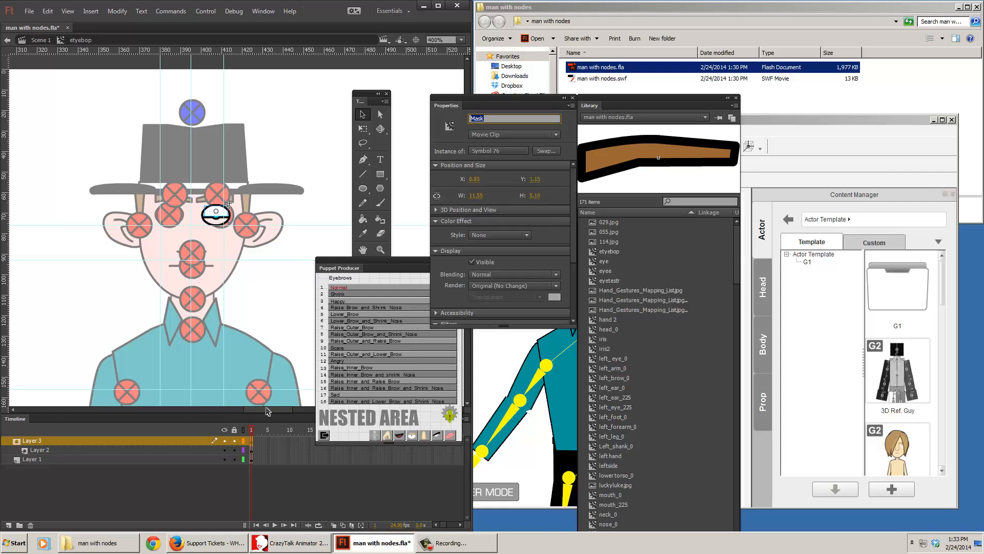
Lock and hide Layer 3, and check the instance name of the iris movie clip on Layer 2.
click(252, 453)
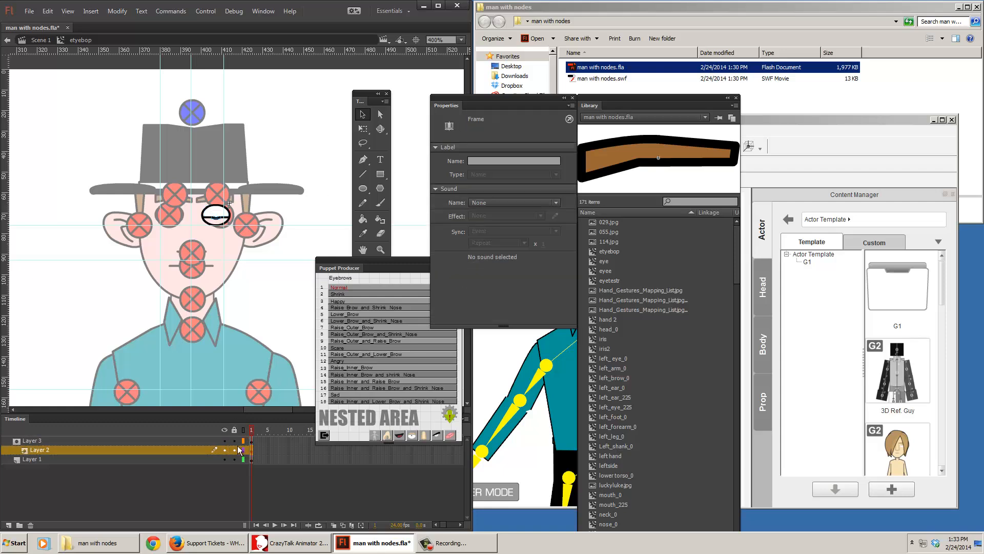
click(233, 440)
click(224, 440)
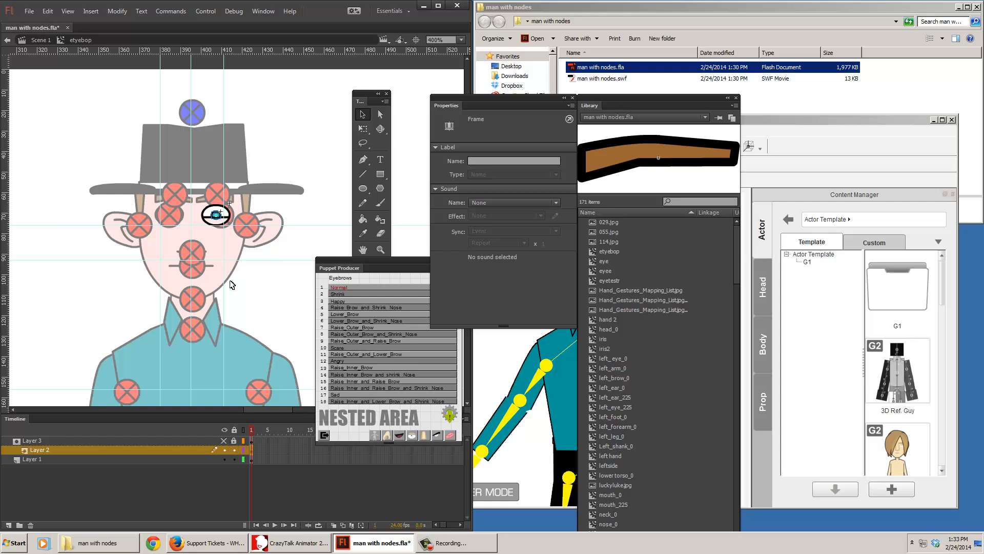
click(220, 216)
double_click(497, 117)
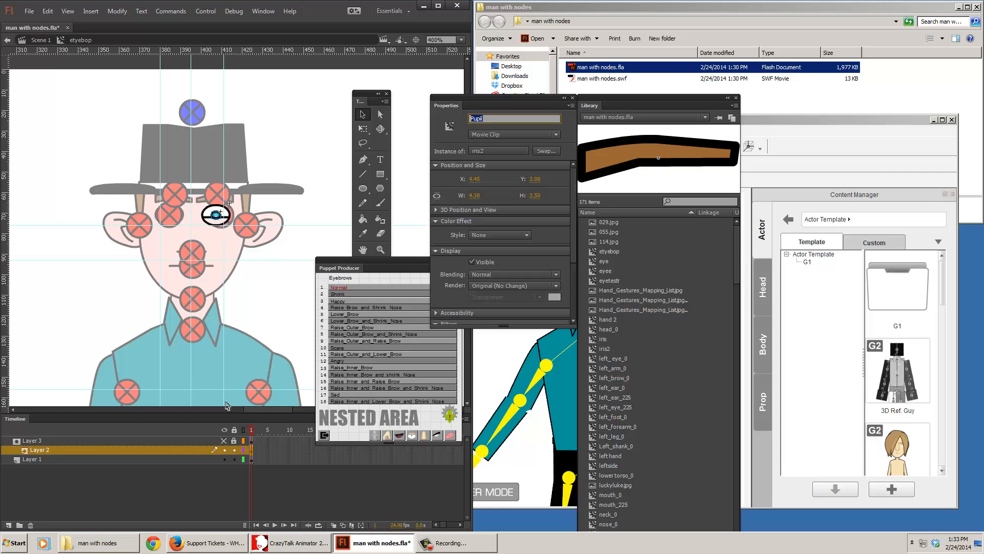
Check Layer 3's mask setting, lock Layer 2, and check the instance name of the eye artwork on Layer 1.
right_click(196, 440)
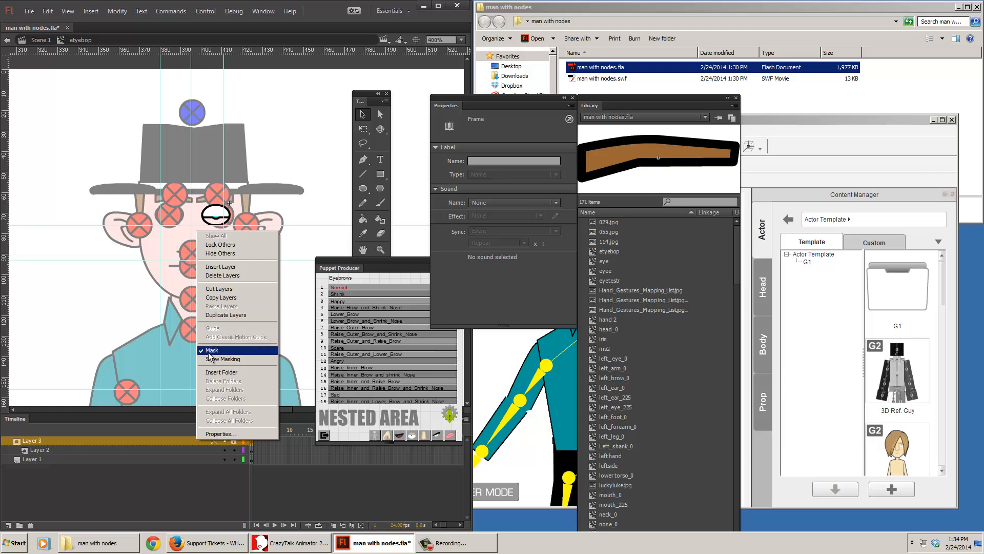
click(235, 452)
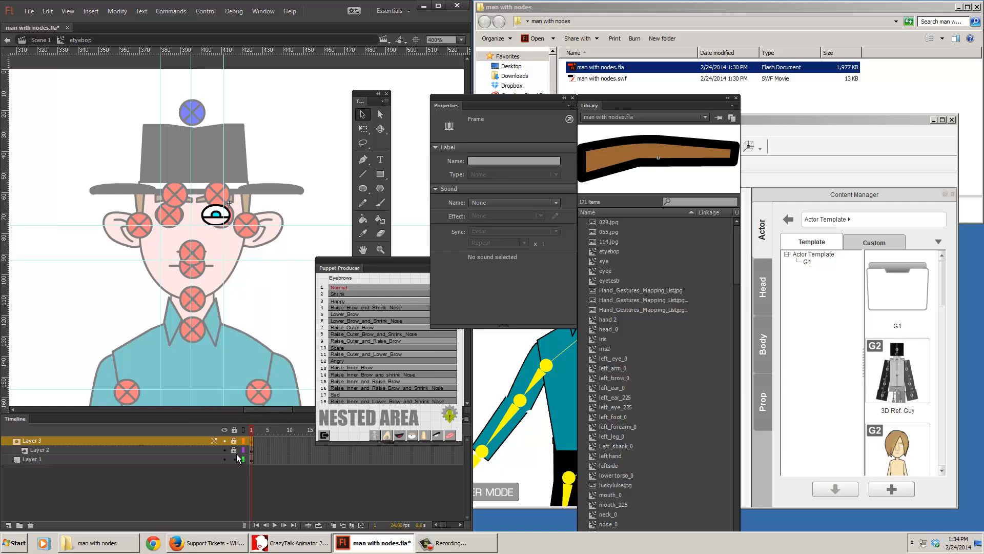
click(252, 458)
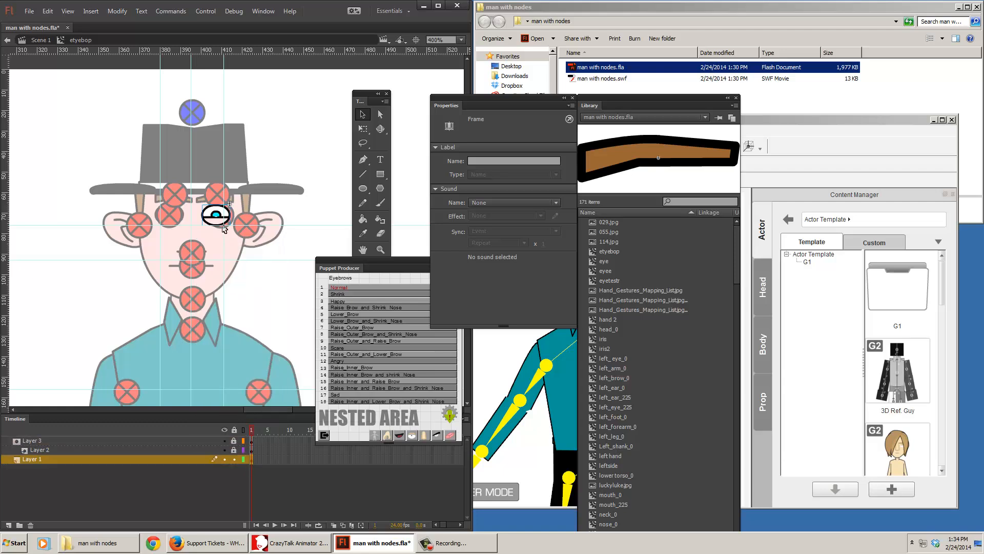
click(221, 228)
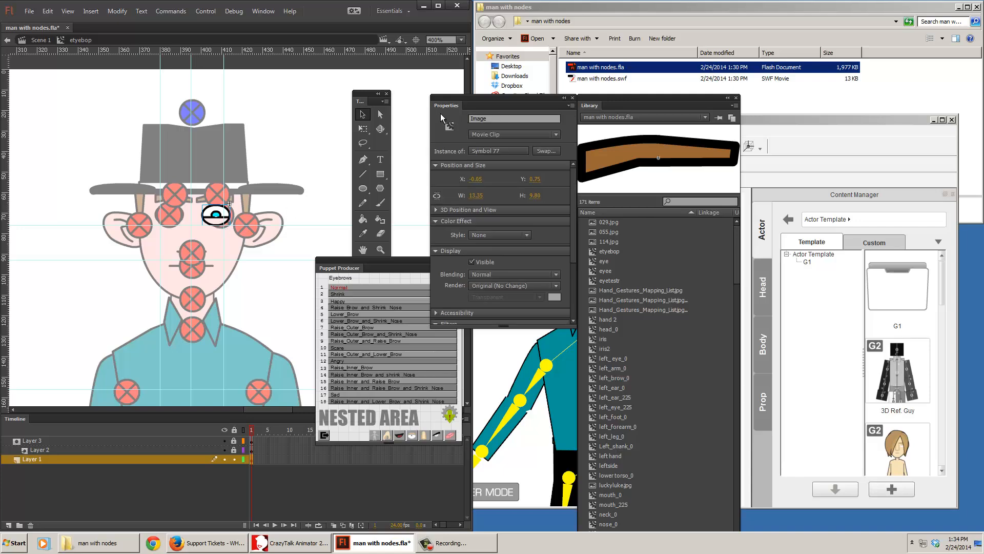
click(324, 149)
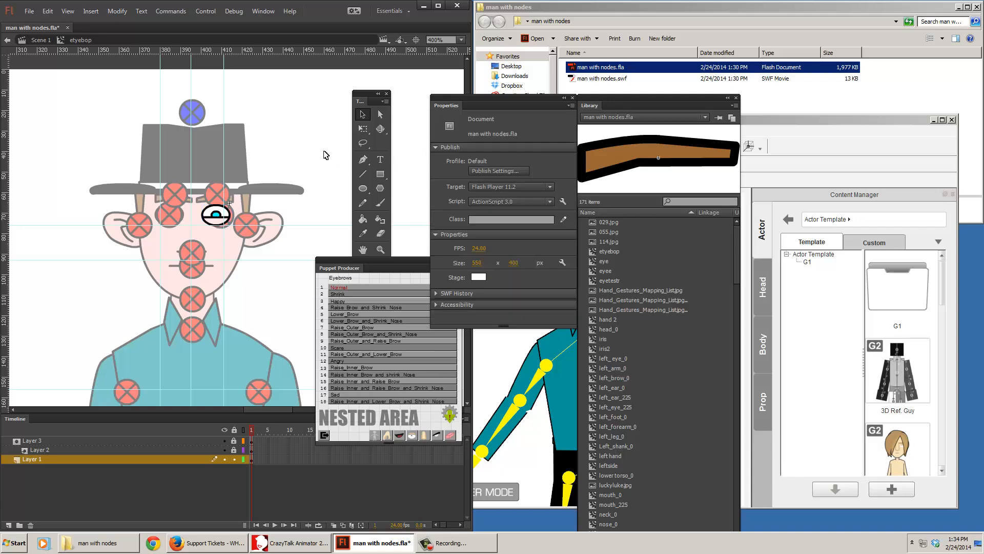
Move the Properties and Puppet Producer windows clear of the stage and timeline, and reopen the left eye symbol in place.
double_click(329, 154)
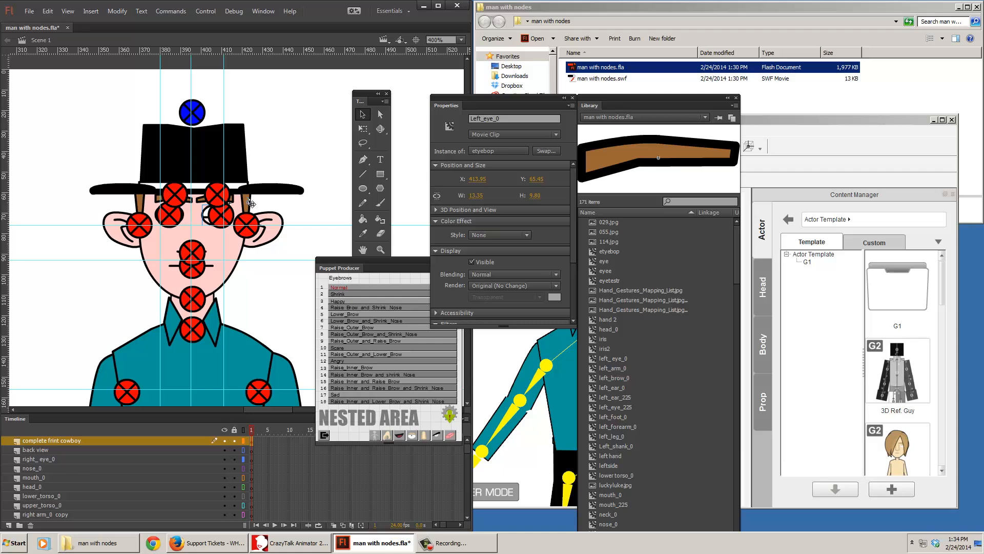
double_click(224, 217)
double_click(207, 219)
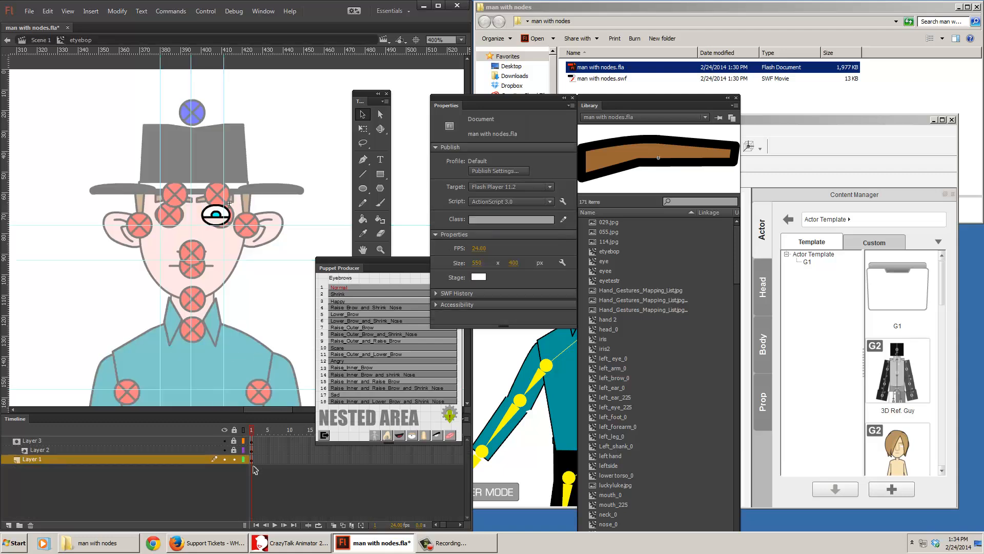
double_click(293, 286)
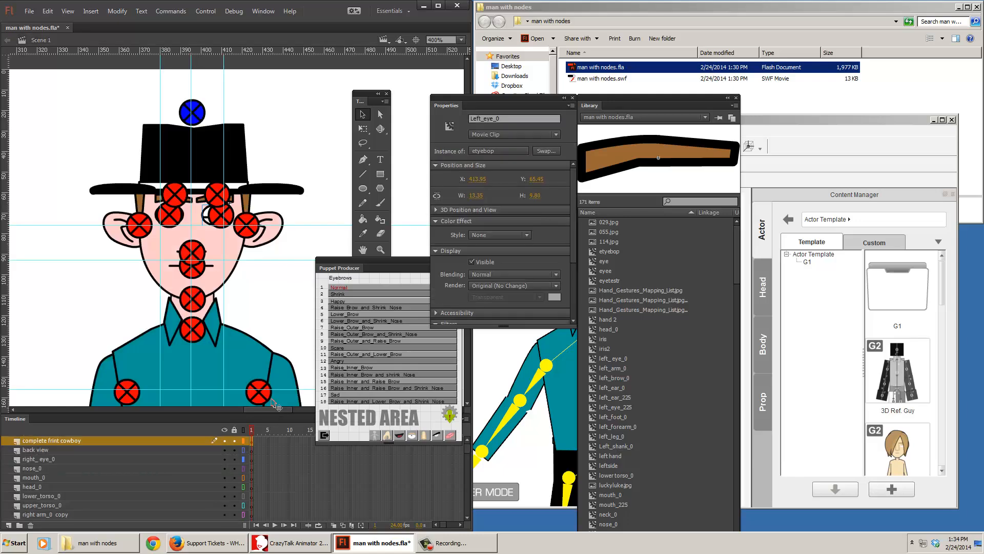
double_click(206, 217)
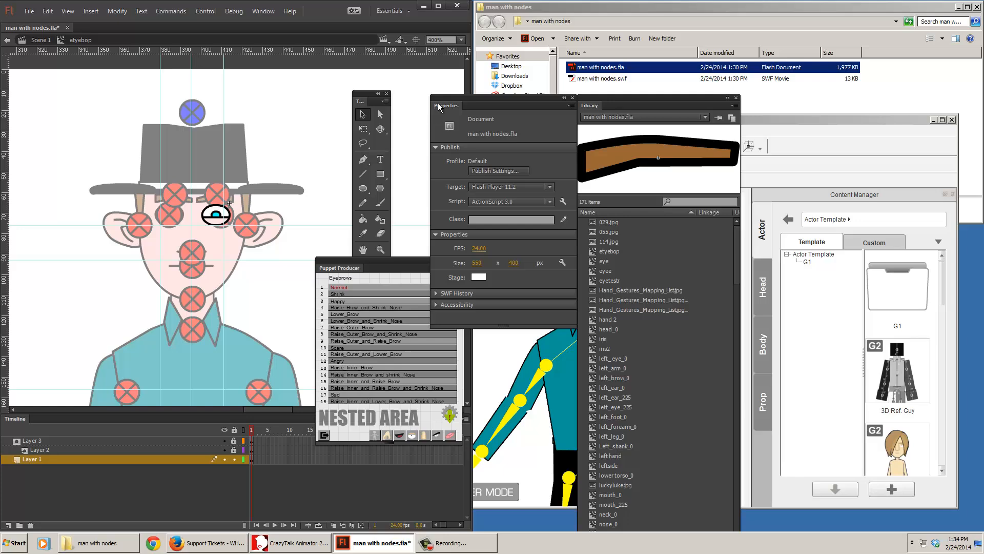
drag(438, 106, 453, 94)
drag(335, 268, 516, 353)
double_click(277, 283)
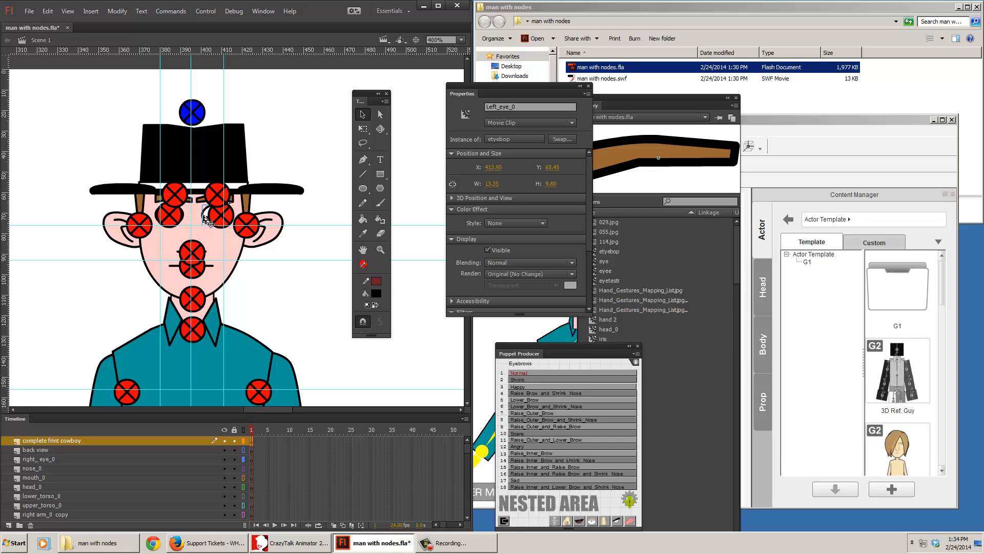
click(290, 301)
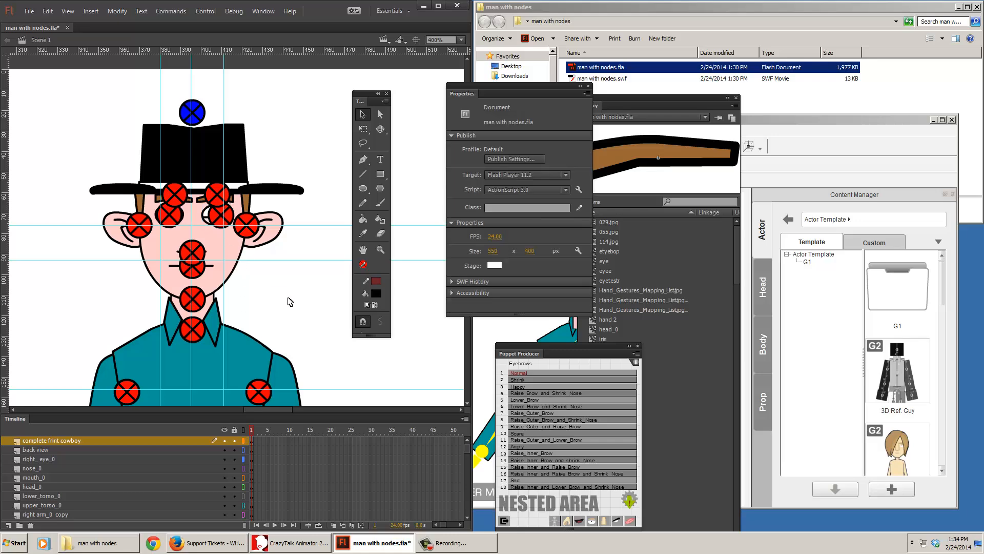
double_click(204, 218)
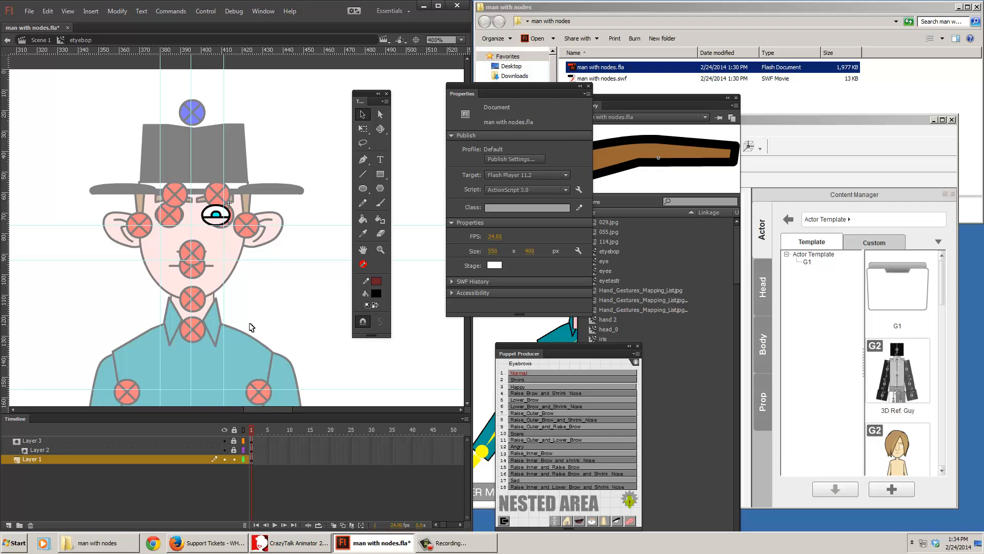
Unlock Layers 3 and 2 of the eye symbol and select the mask, iris and base artwork together.
click(253, 444)
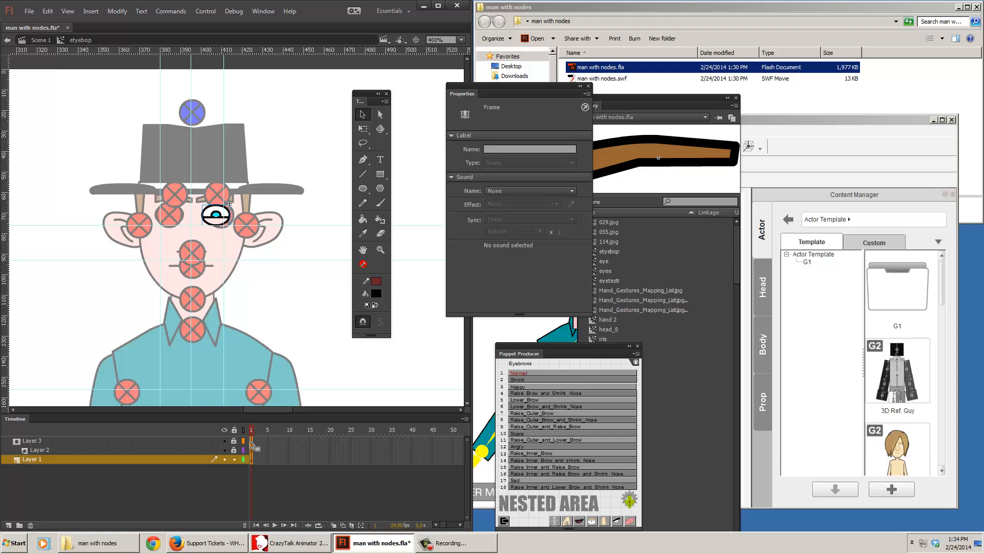
right_click(253, 446)
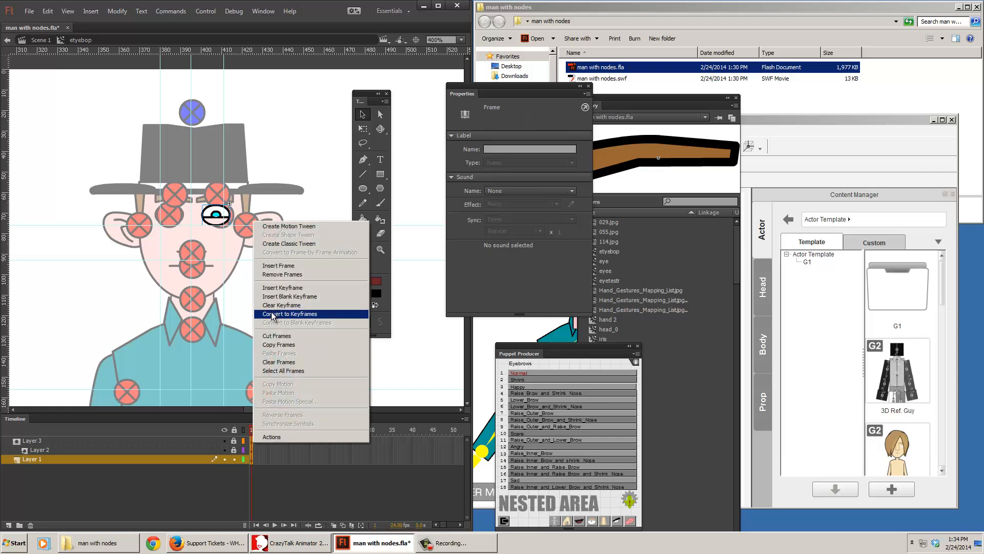
click(235, 469)
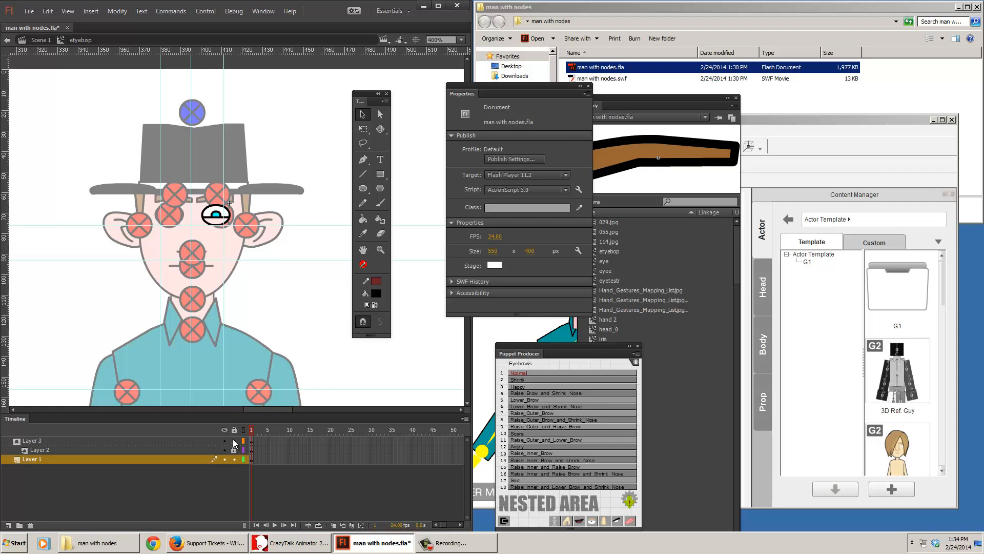
click(217, 215)
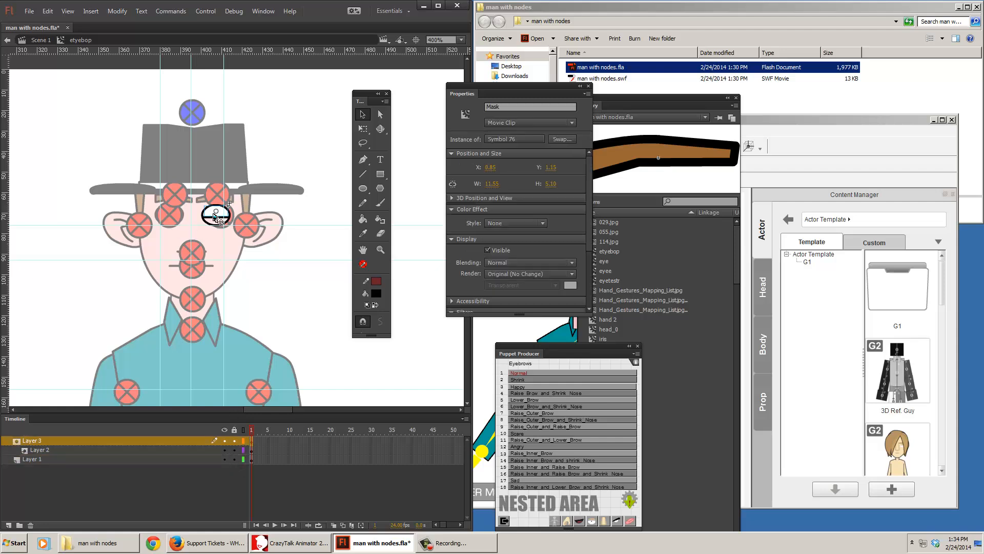
key(Delete)
click(217, 215)
click(215, 223)
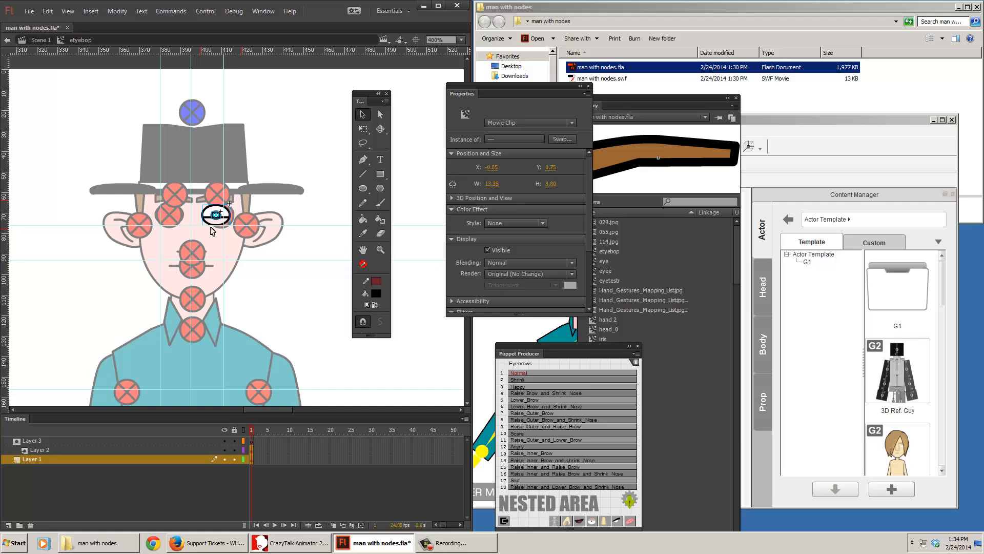
key(F8)
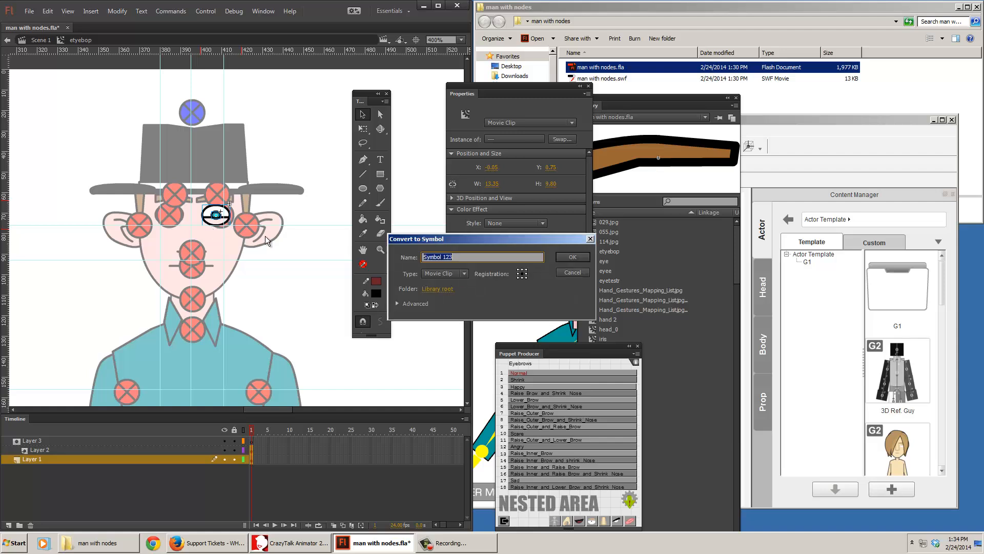
click(564, 273)
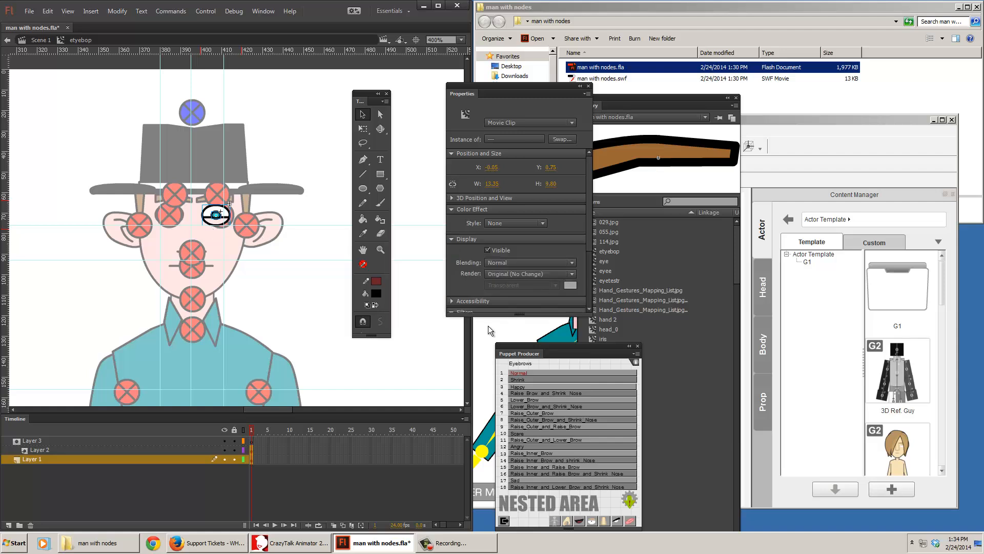
Cut the eye parts, paste them in place on Layer 1, and convert them to a movie clip symbol named Normal.
key(Delete)
right_click(326, 297)
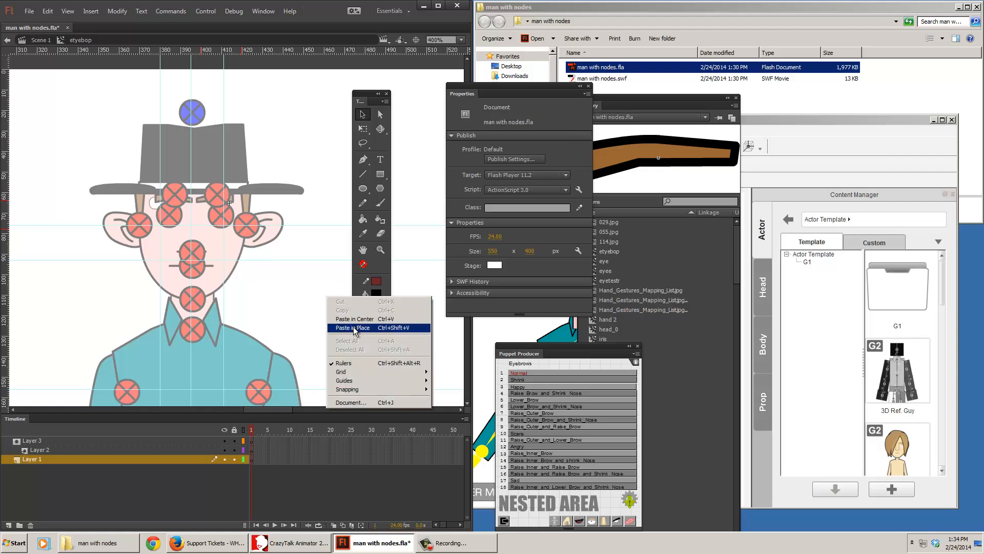
click(353, 326)
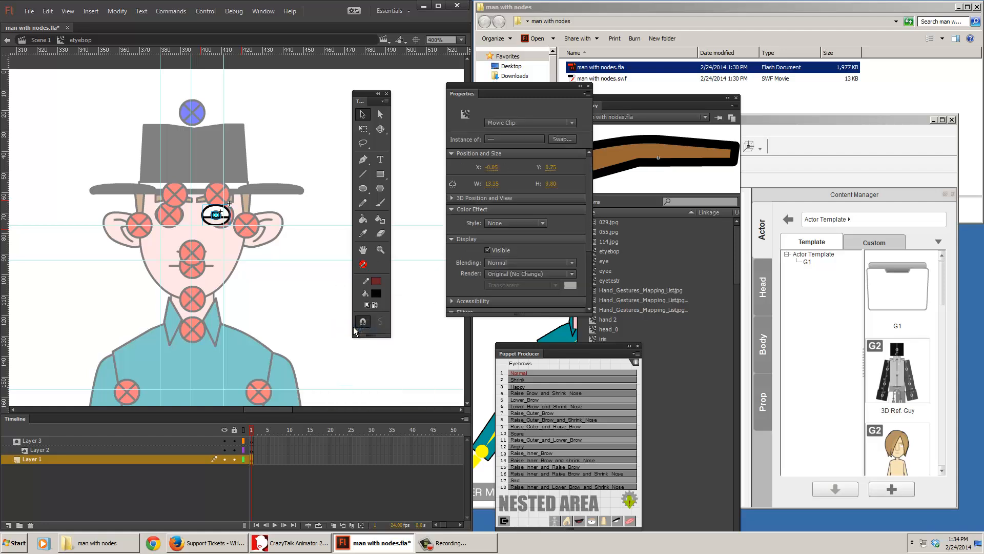
key(F8)
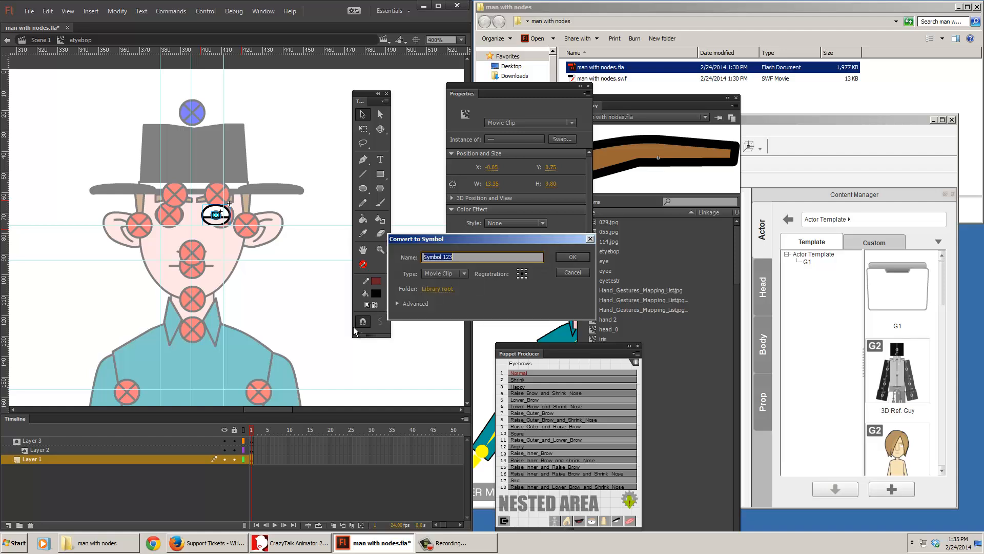
text(Normal)
click(567, 256)
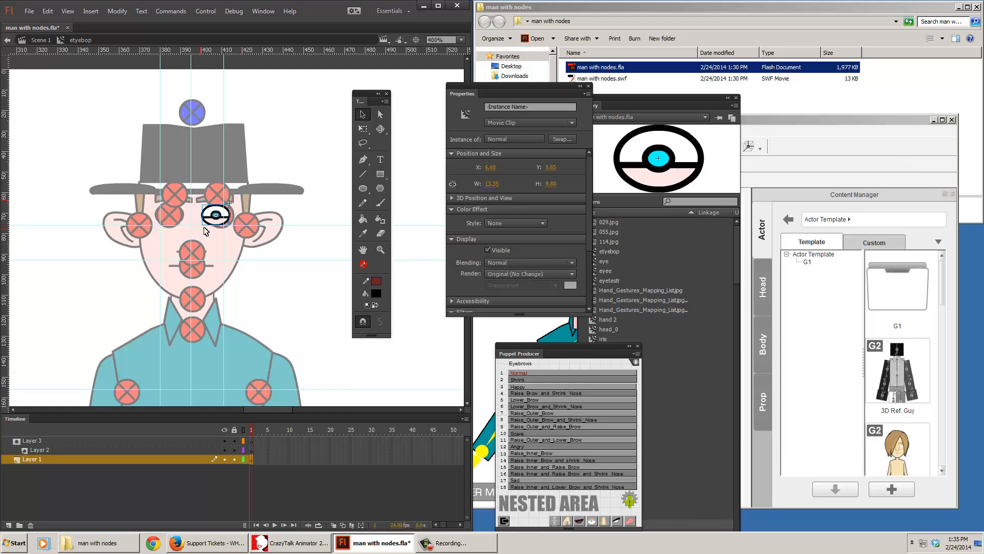
Delete Layer 3 and Layer 2 from the eye symbol, keeping only Layer 1.
click(115, 439)
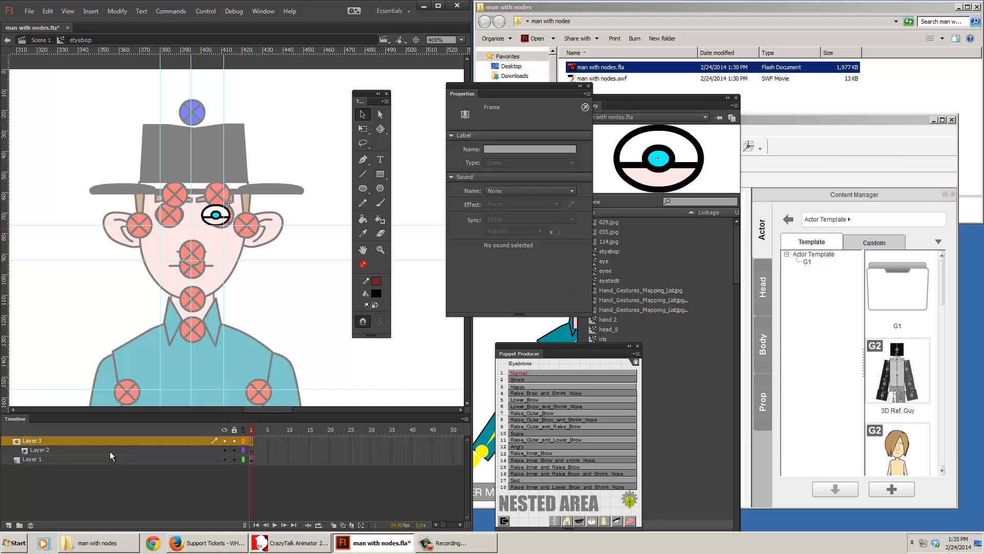
shift+click(110, 450)
click(31, 524)
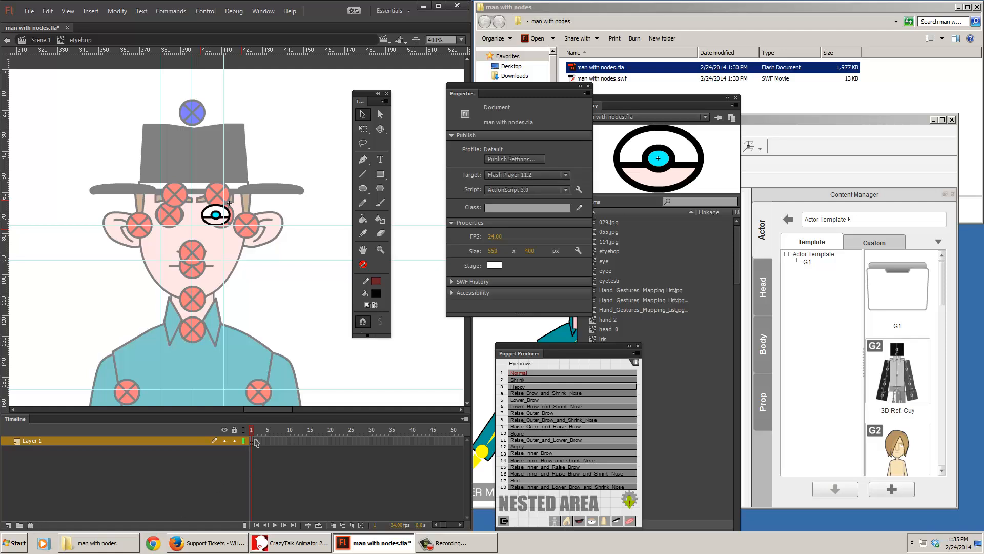
Bring Puppet Producer next to the eye artwork and switch it to the eyes naming list.
click(251, 442)
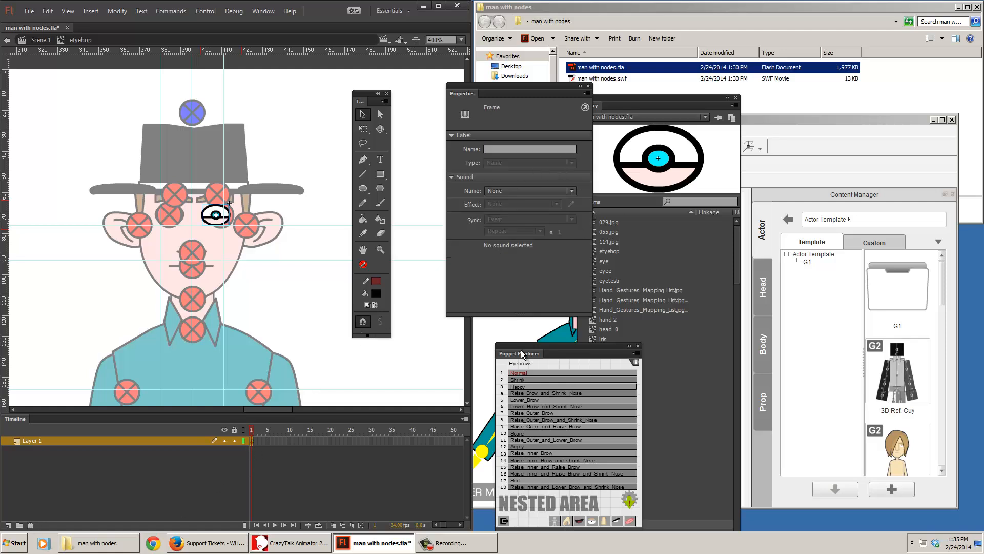
drag(521, 353, 435, 235)
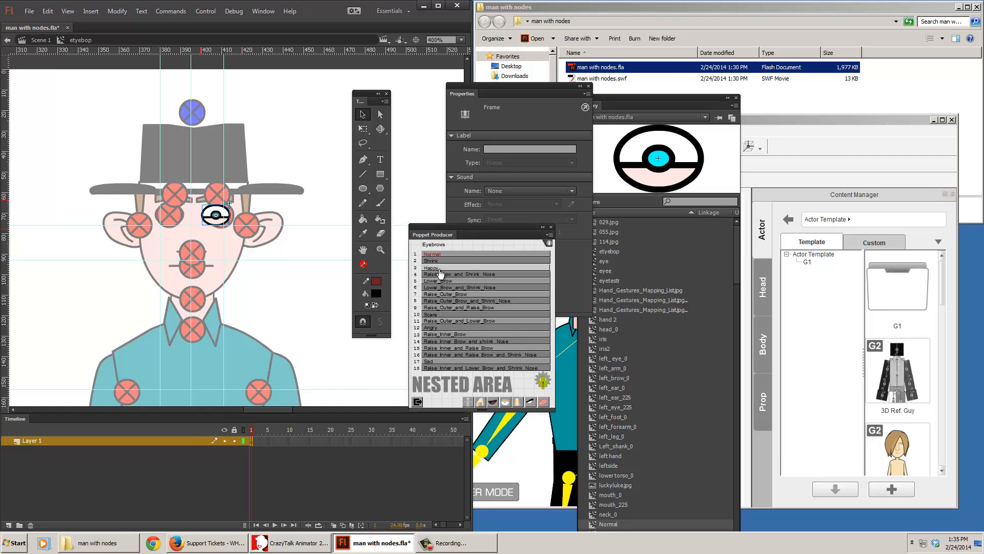
click(505, 402)
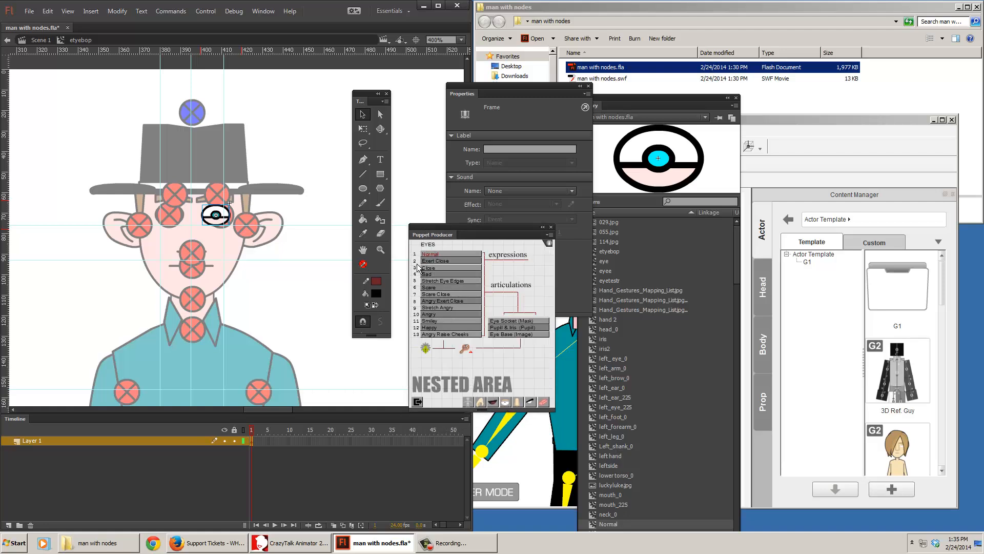
Insert blank keyframes on frames 2 to 13 of Layer 1 for the remaining eye expressions.
click(289, 441)
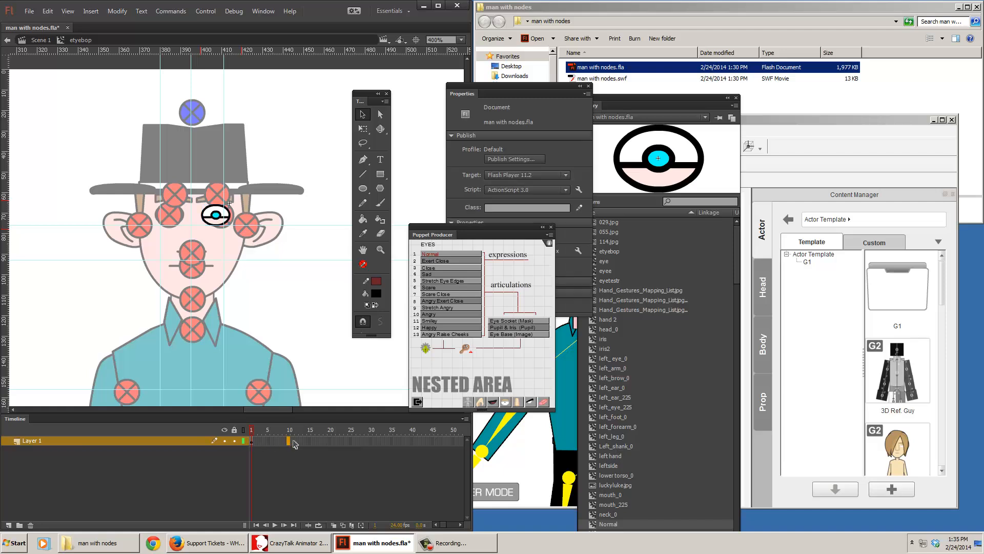
click(296, 442)
click(302, 443)
drag(302, 444, 257, 443)
key(F7)
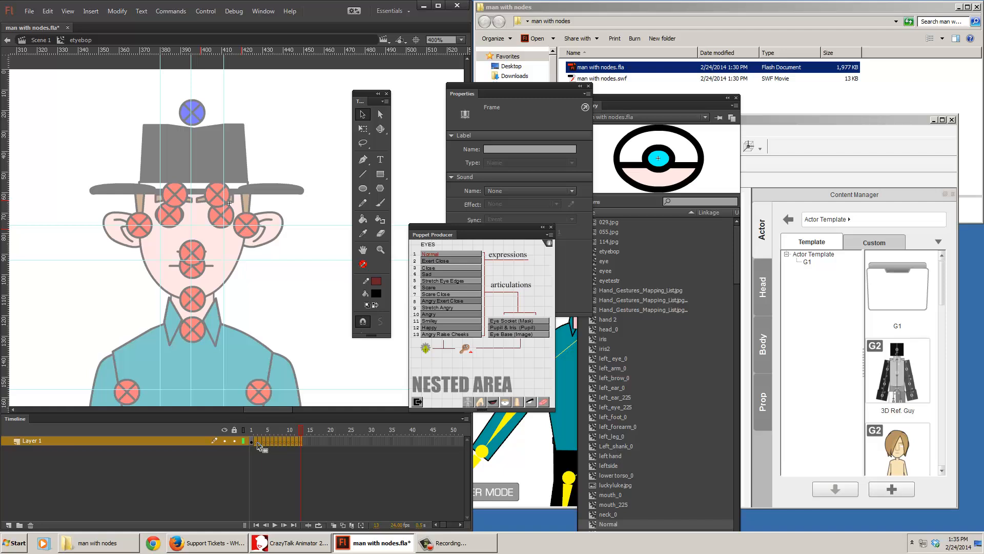
Give the Normal eye clip on frame 1 the instance name Normal_01 using Puppet Producer's eyes list.
click(252, 443)
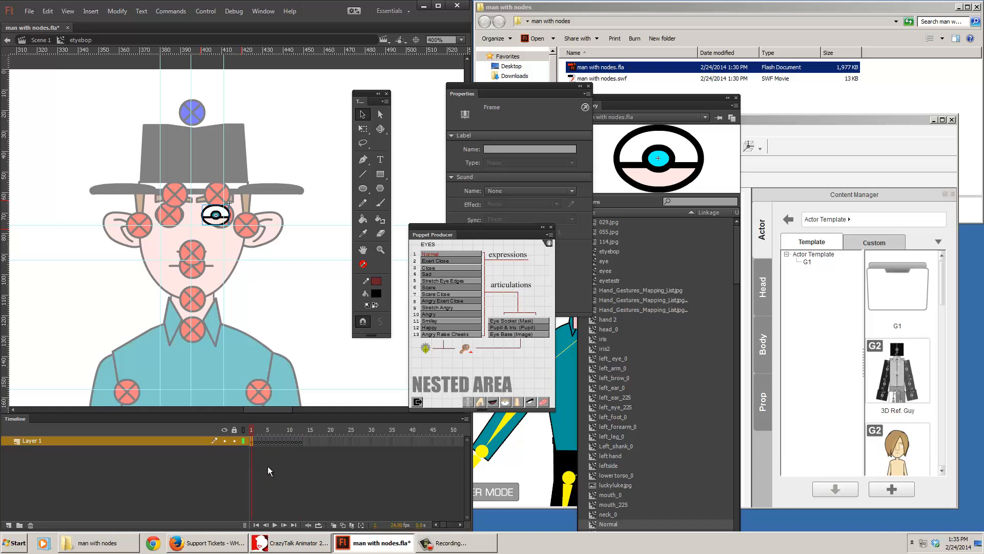
click(216, 215)
drag(468, 94, 333, 89)
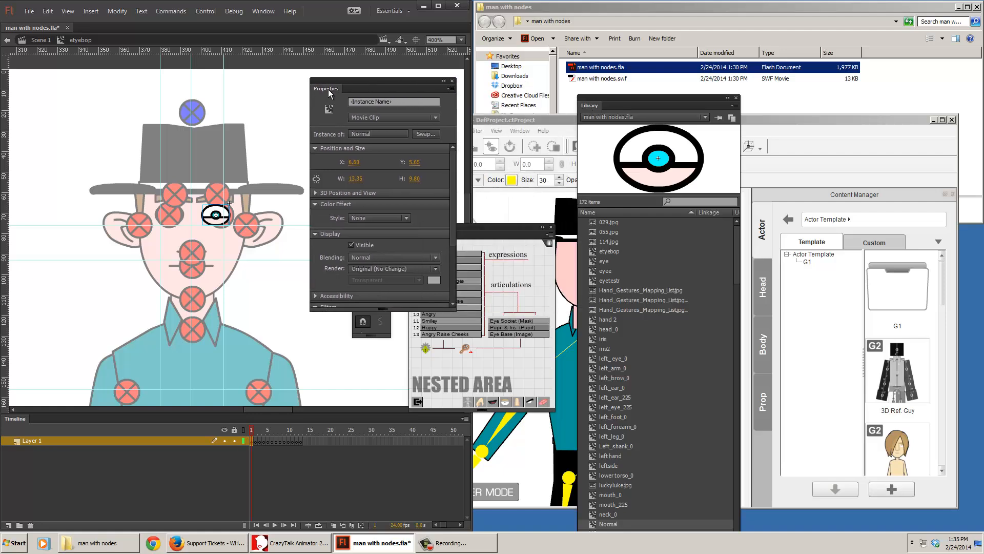
drag(496, 228, 494, 270)
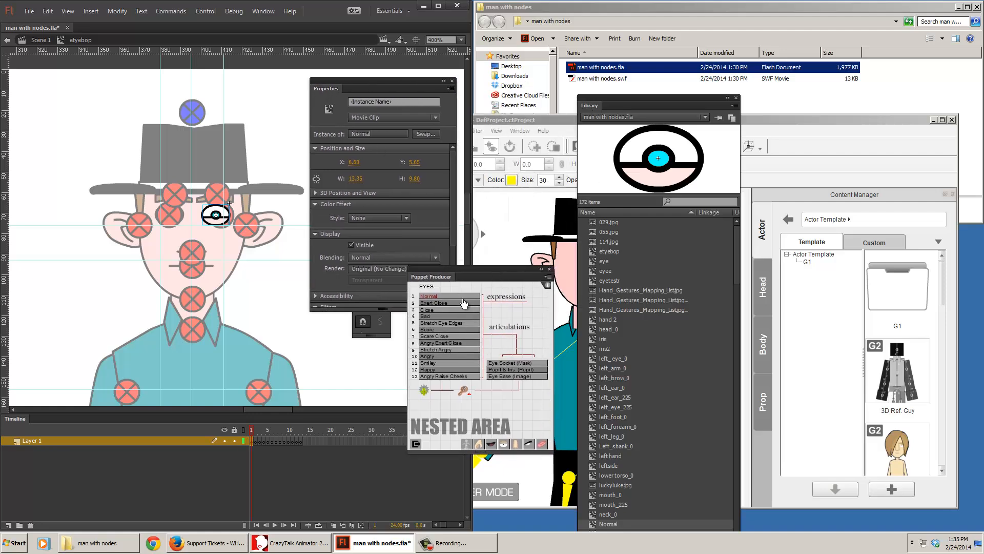
click(244, 229)
click(208, 218)
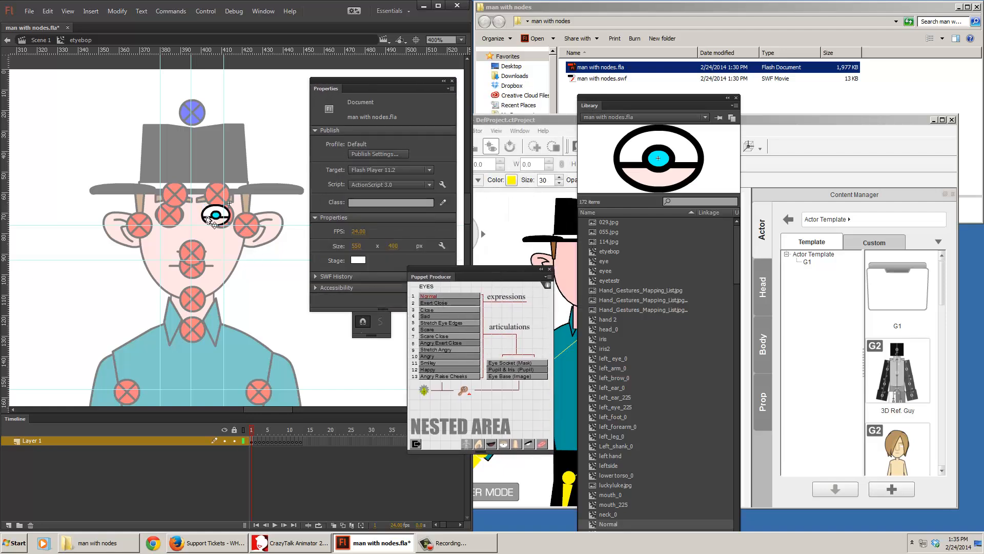
click(387, 100)
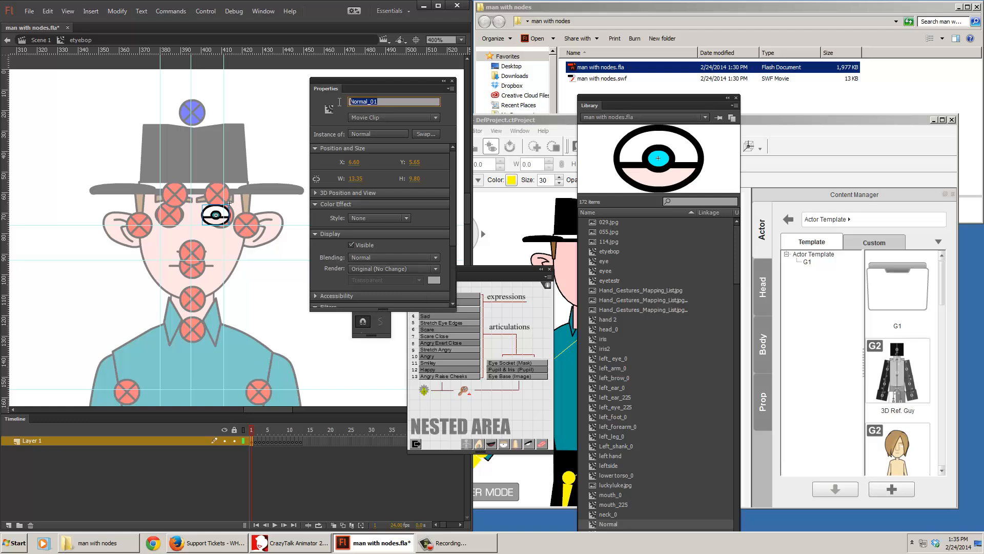
Open the Normal eye clip for editing and check the instance name of its pupil.
click(262, 307)
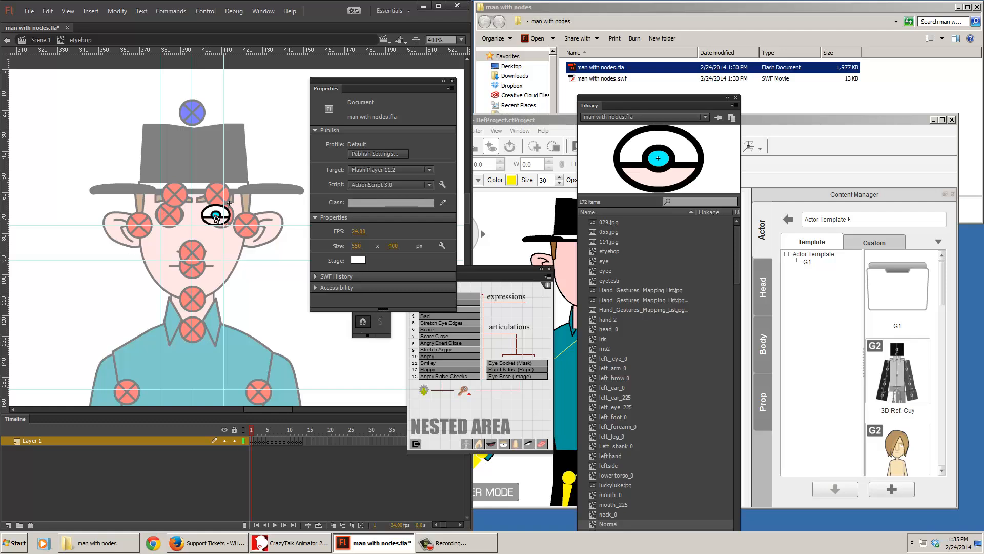
click(216, 219)
double_click(219, 221)
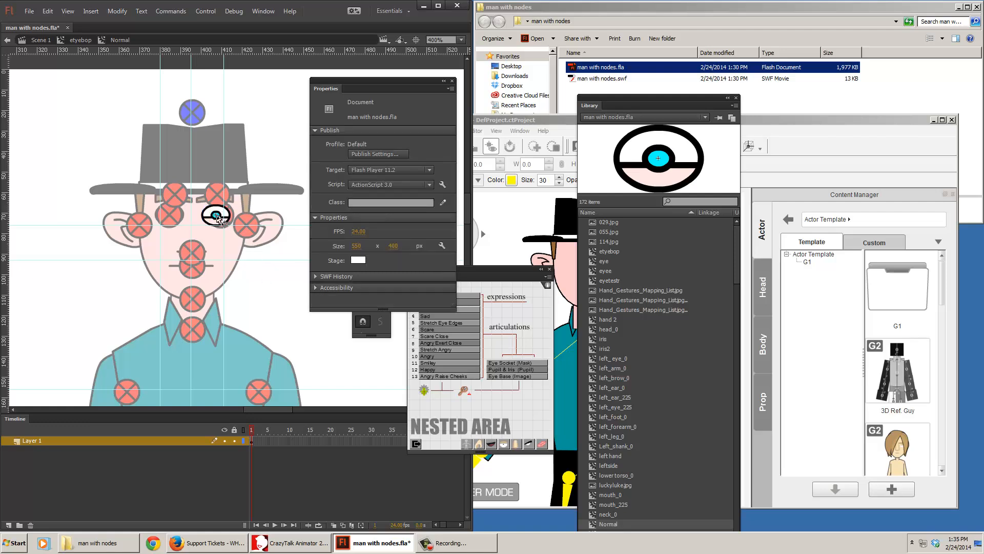
click(219, 220)
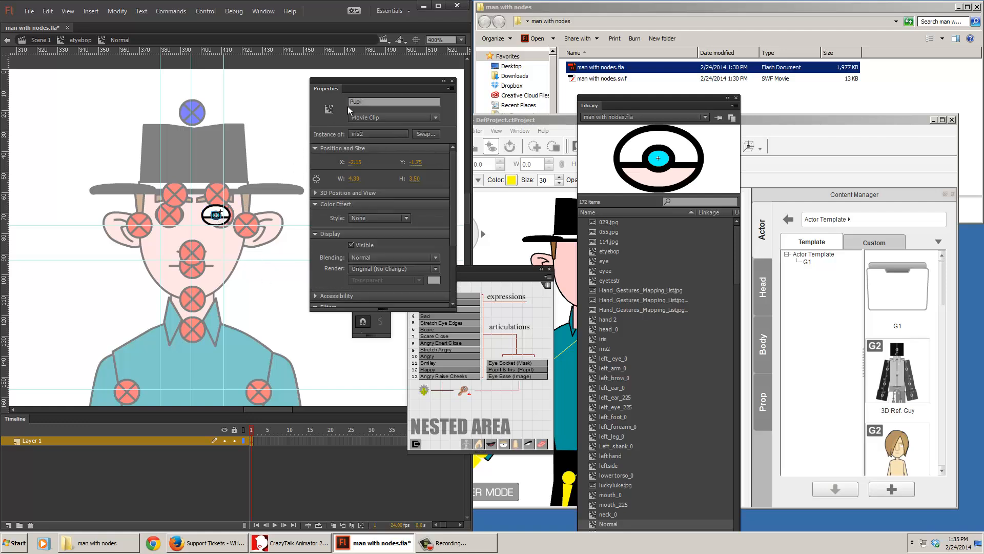
Shift the eye's Image clip aside to inspect what lies beneath, and return it to its original place.
click(233, 219)
key(shift+Down)
key(shift+Right)
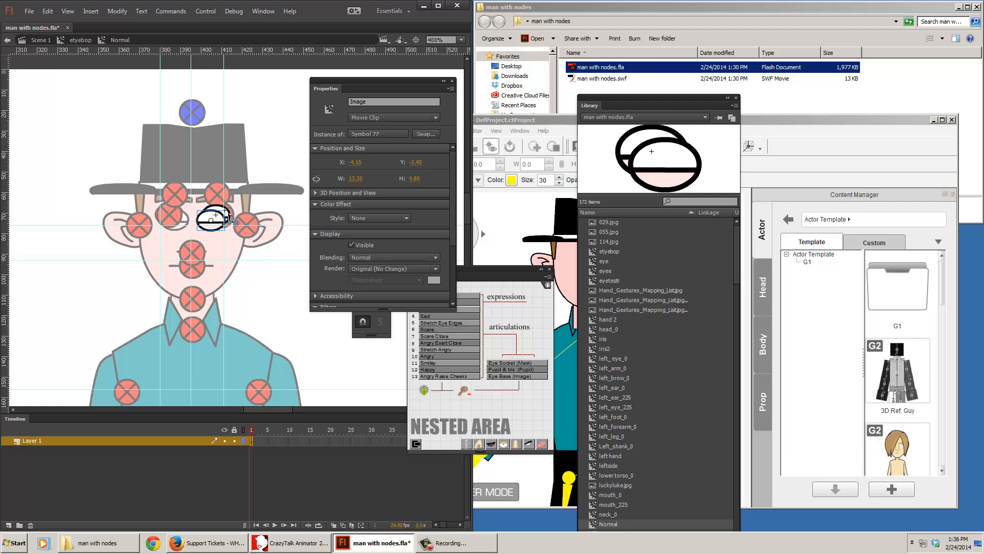
key(shift+Up)
key(shift+Left)
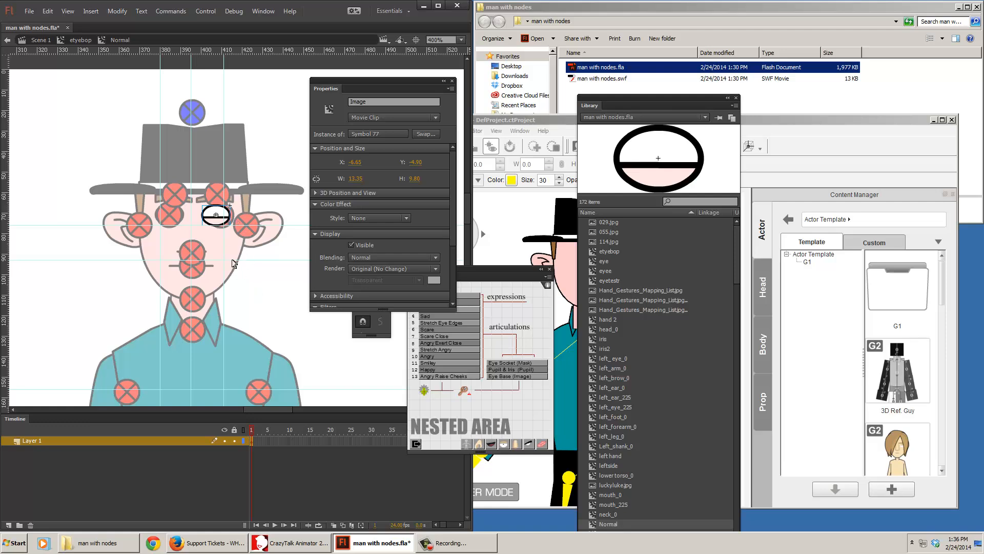
Distribute all parts of the Normal eye to separate layers and delete the leftover Layer 1.
drag(257, 287, 196, 190)
right_click(218, 214)
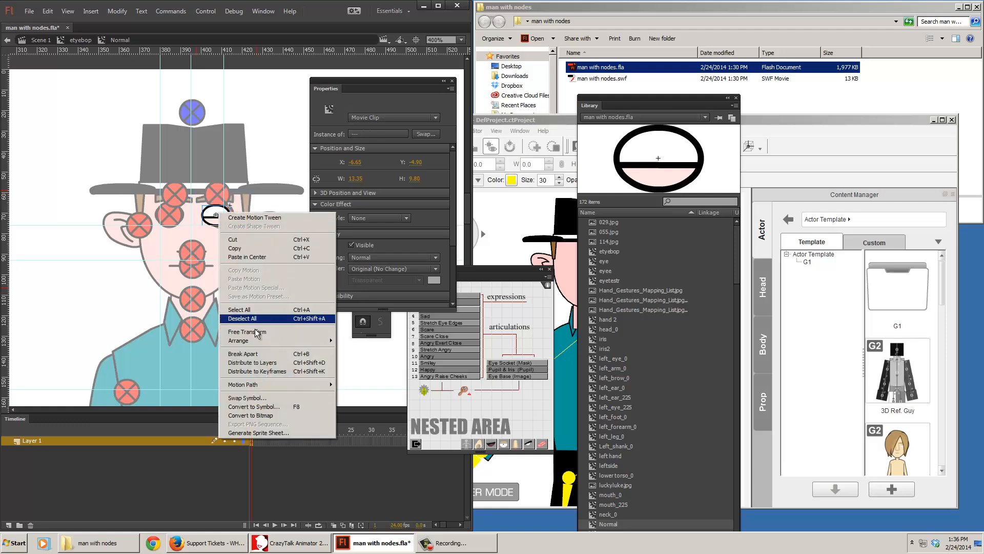
click(252, 362)
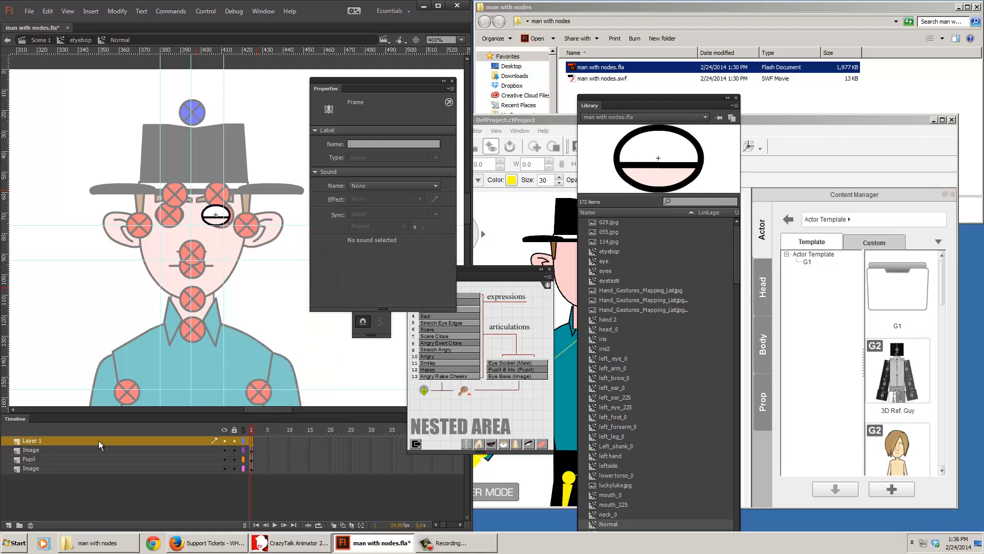
click(31, 524)
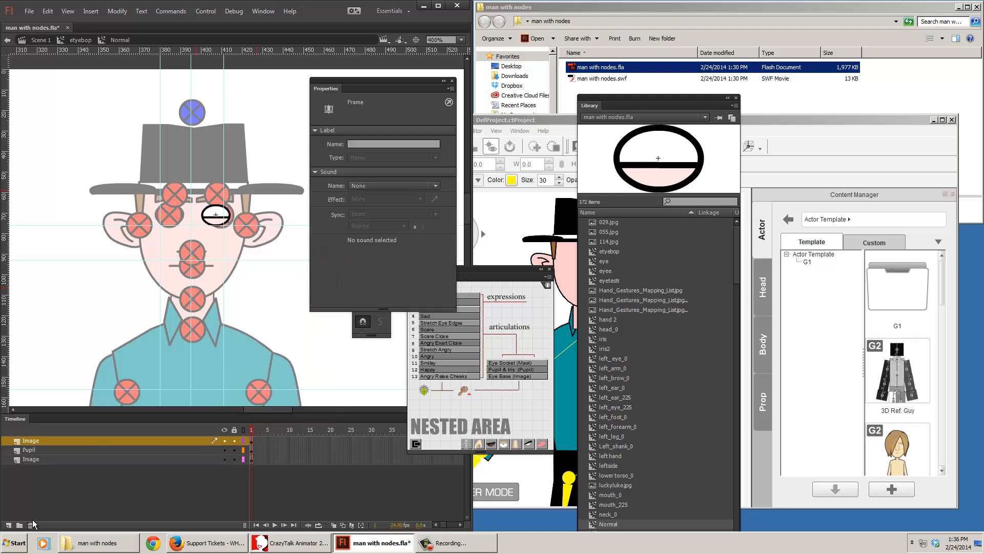
Rename the uppermost Image layer of the Normal eye to Mask.
double_click(34, 441)
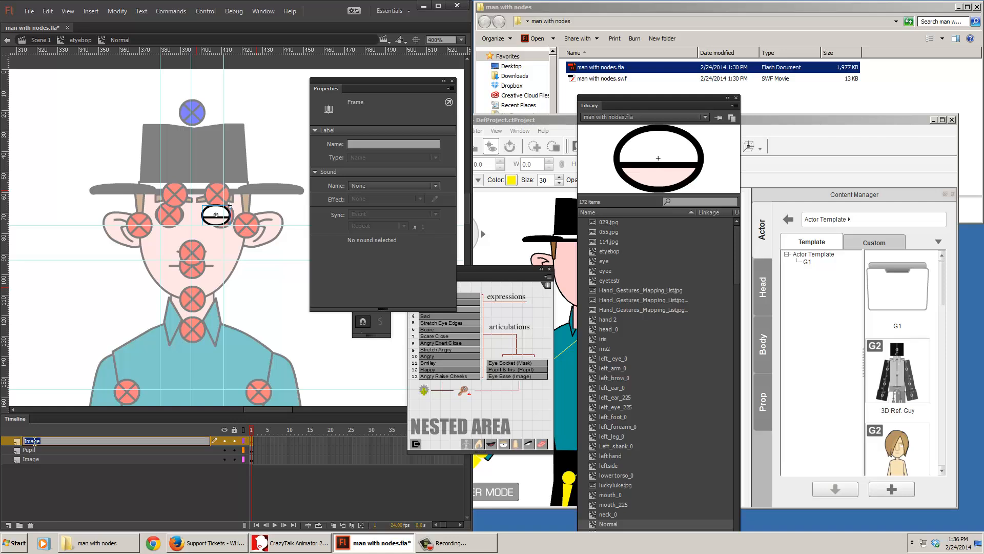
text(Mask)
key(Return)
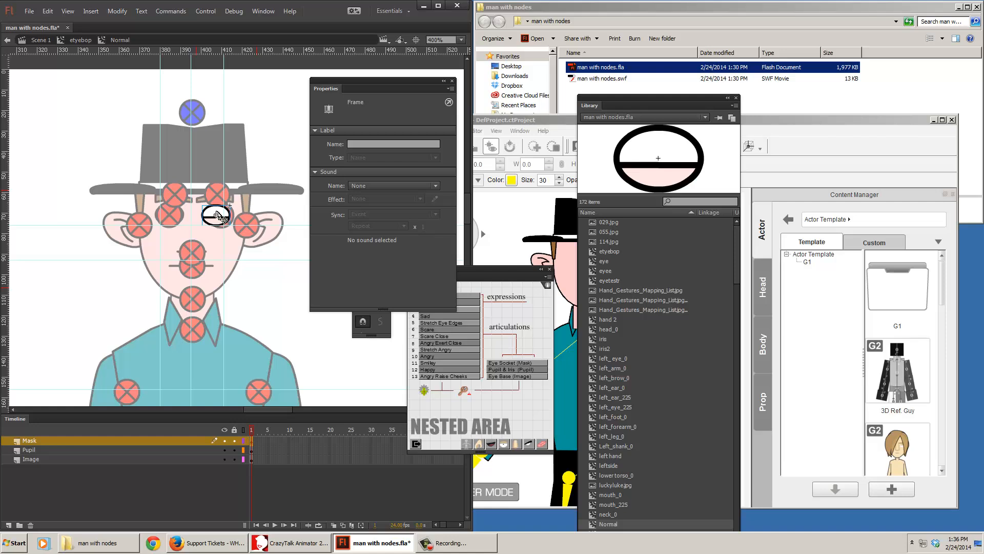
Break apart the eye copy on the Mask layer and remove its outline, lid line and lower lid, keeping only the white fill.
click(218, 215)
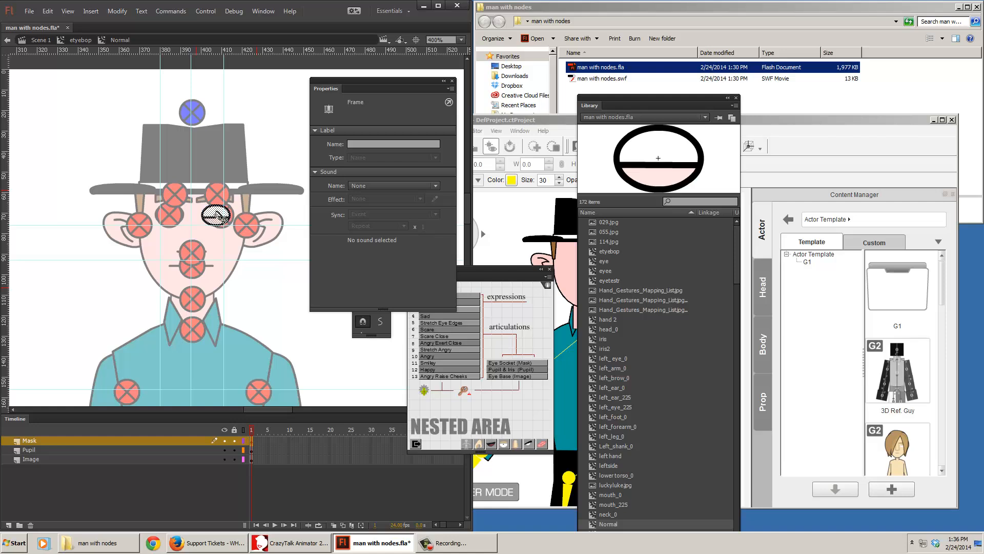
click(258, 291)
click(218, 218)
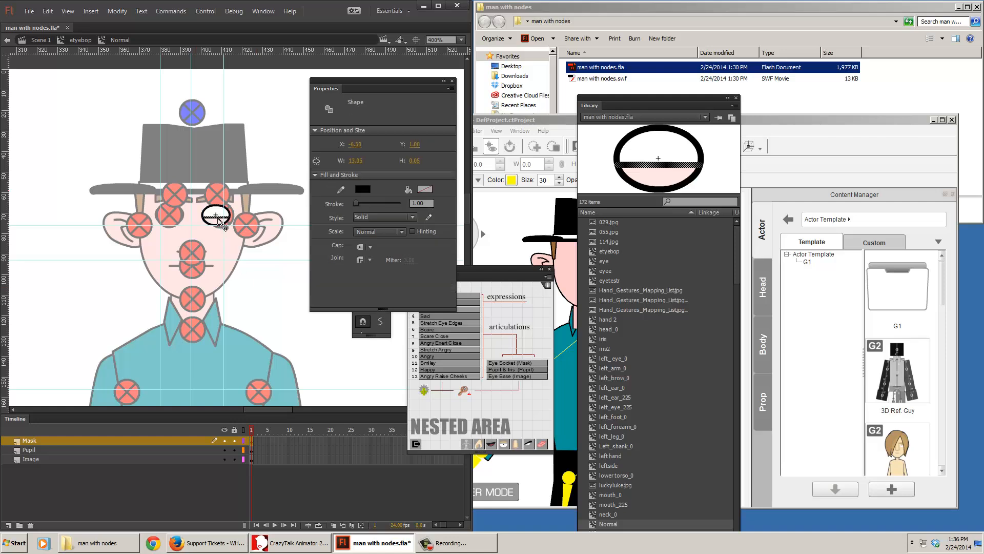
drag(220, 221, 227, 231)
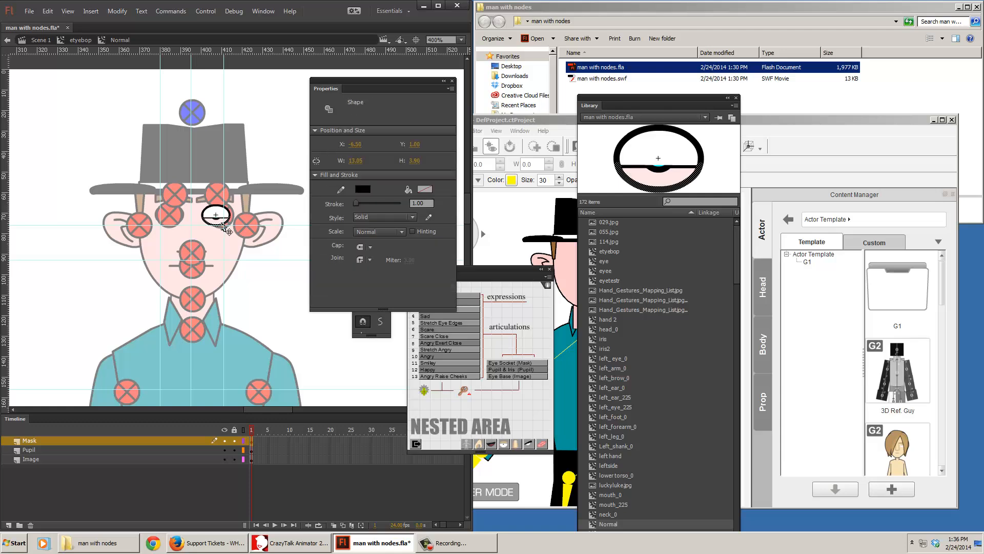
click(234, 221)
click(234, 223)
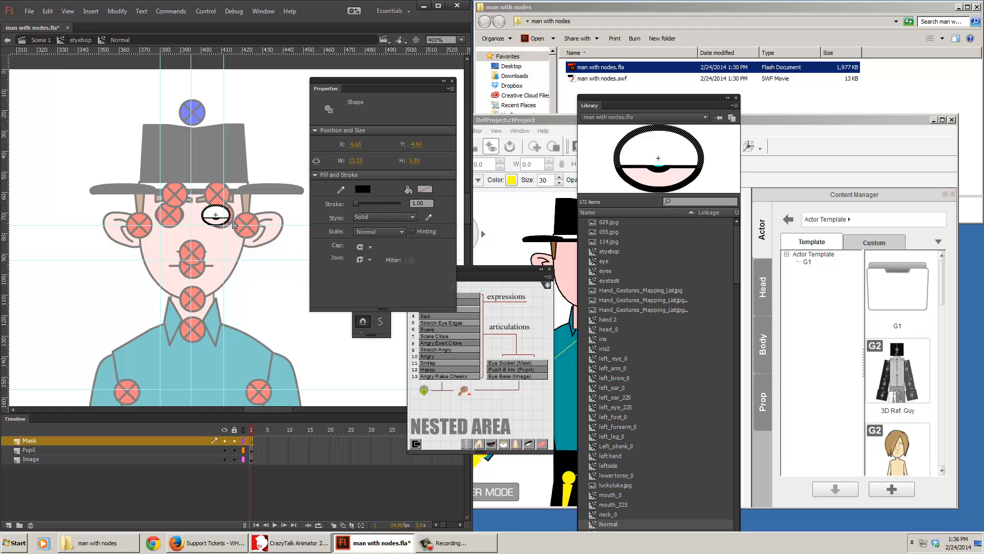
click(223, 213)
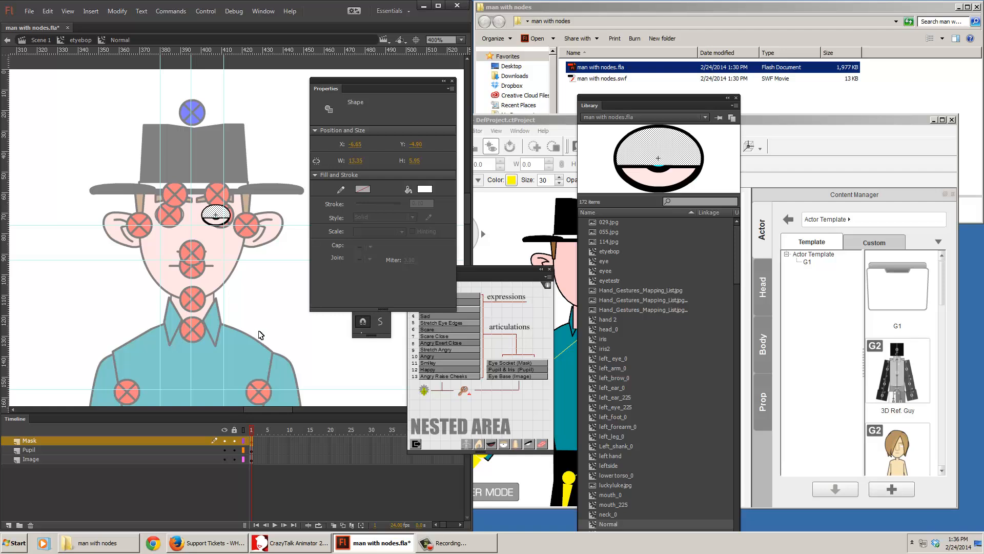
click(270, 314)
Convert the white fill with Puppet Producer's Eye Socket (Mask) articulation and check the instance names of all three eye parts.
click(224, 216)
click(518, 363)
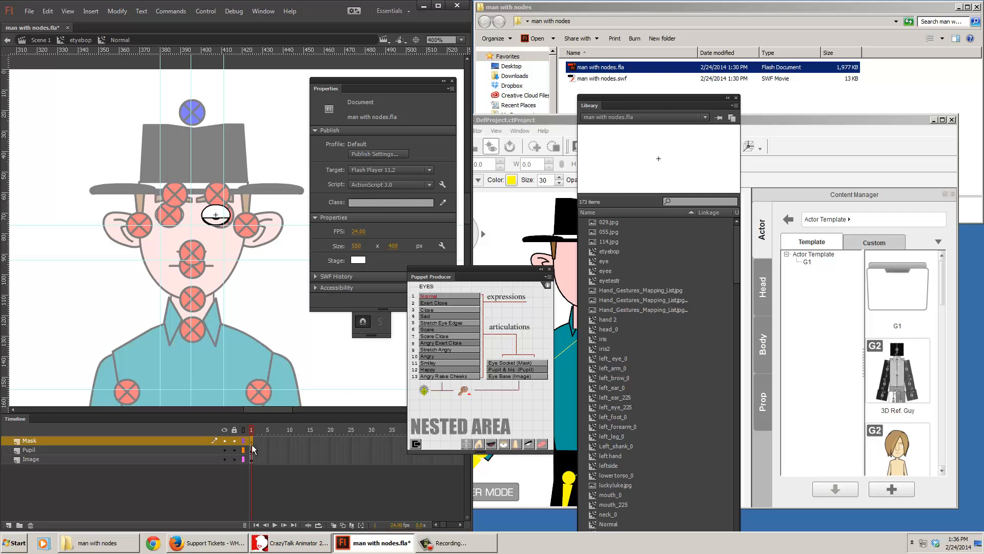
click(215, 221)
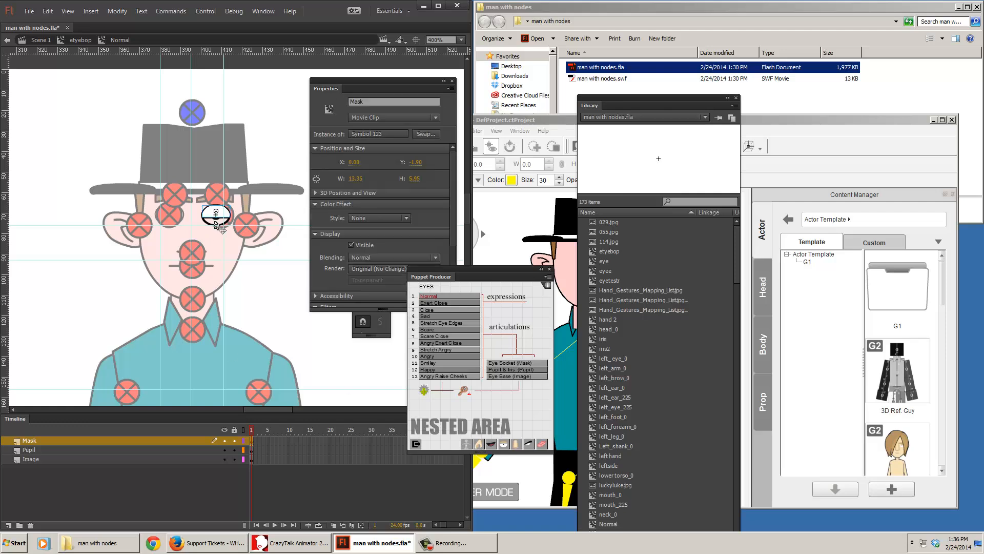
click(214, 222)
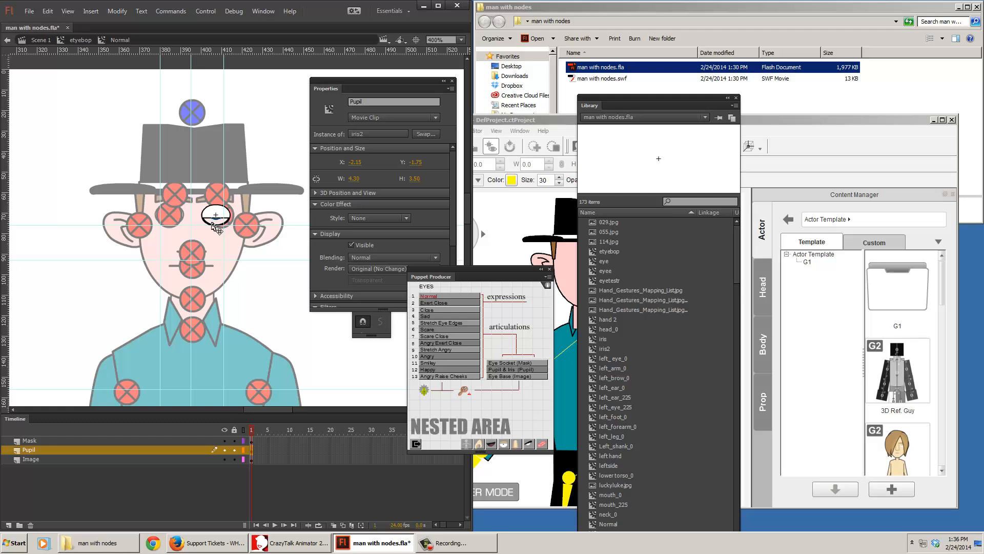
click(215, 225)
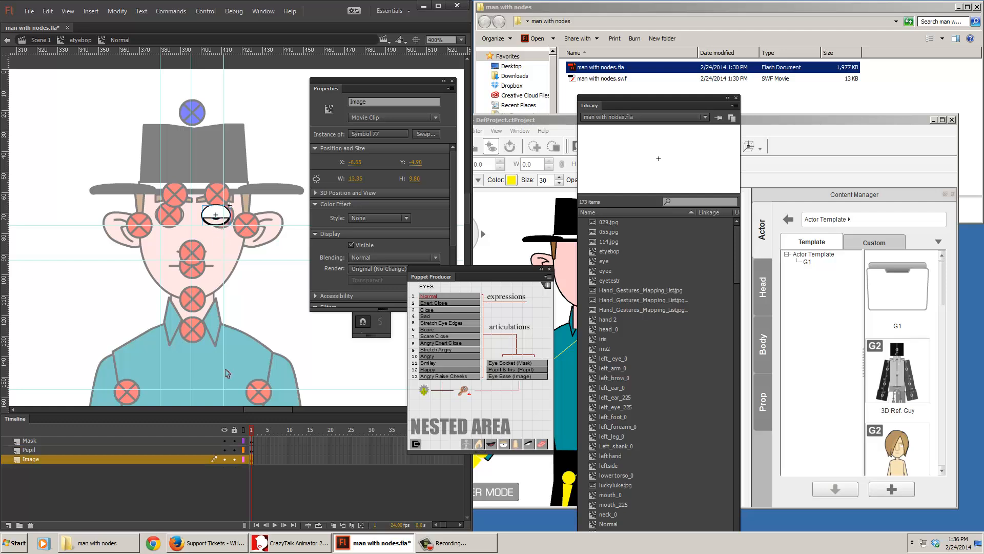
Turn the Mask layer into a mask for the Pupil layer and return to the etyebop eye symbol.
click(252, 440)
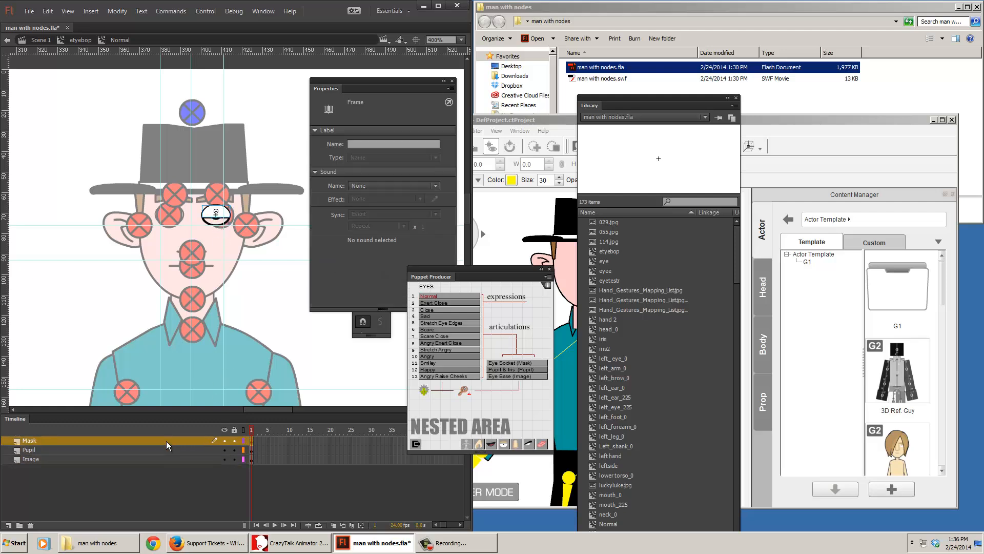
right_click(104, 443)
click(115, 351)
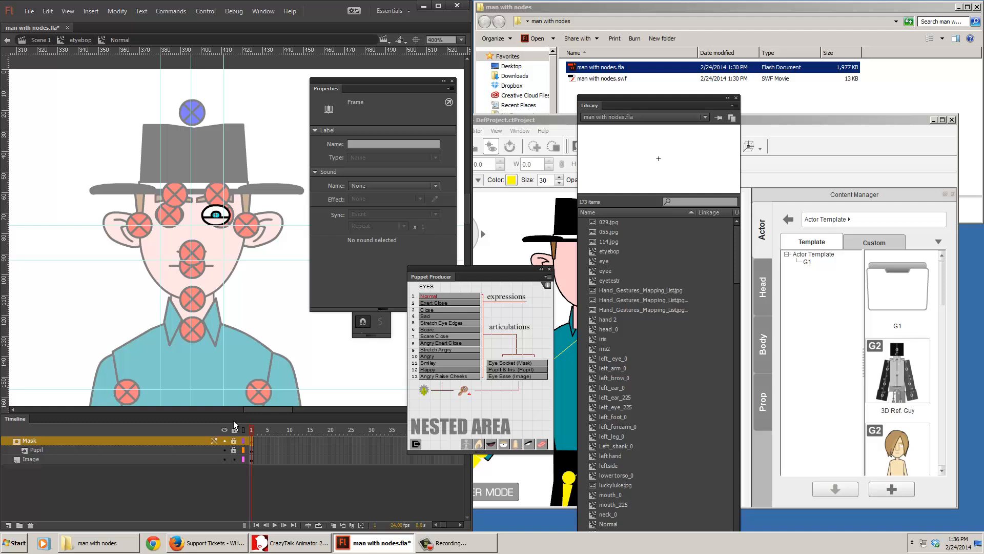
double_click(263, 300)
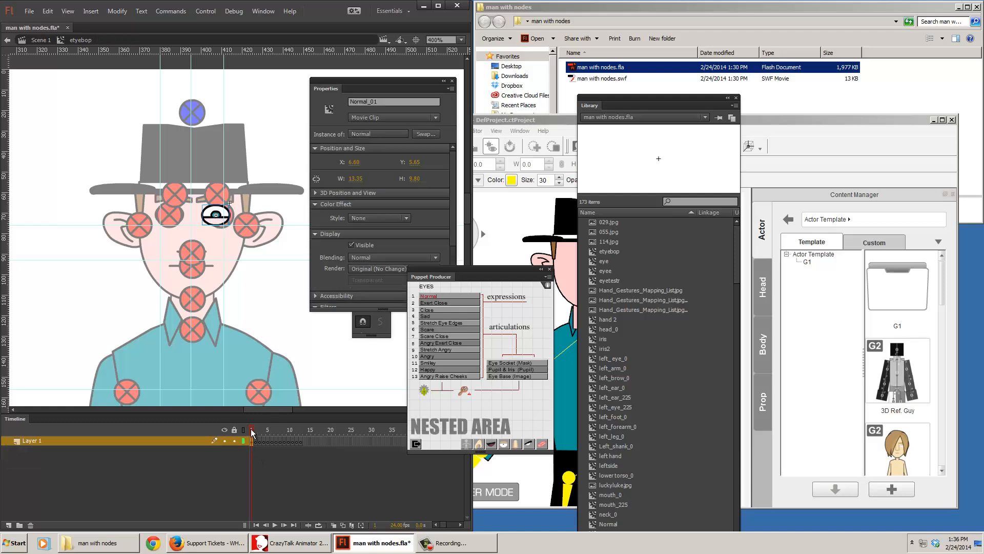
Rename Layer 1 of the eye symbol to Expression Level.
mouse_move(252, 430)
mouse_down()
mouse_move(304, 435)
mouse_move(251, 431)
mouse_up()
double_click(29, 441)
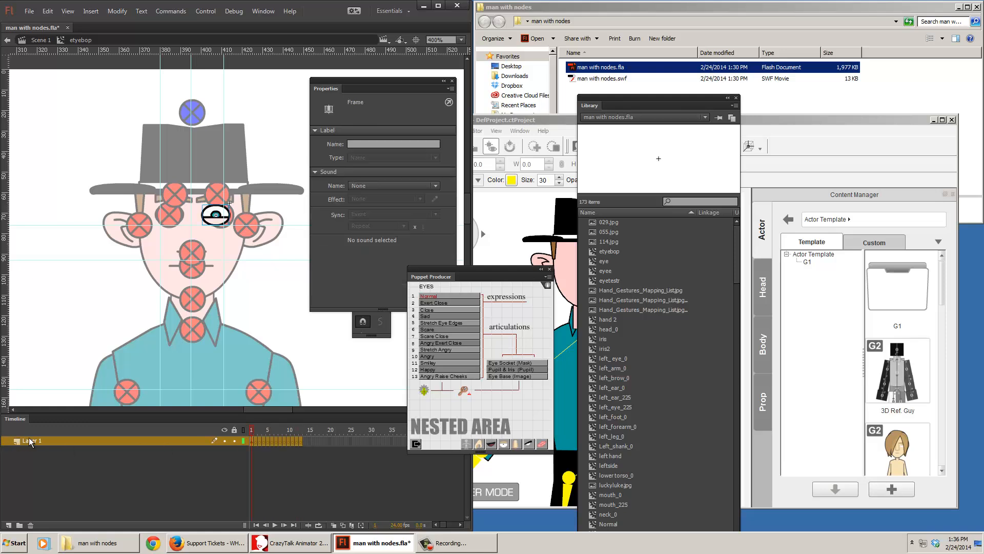
text(Expression Level)
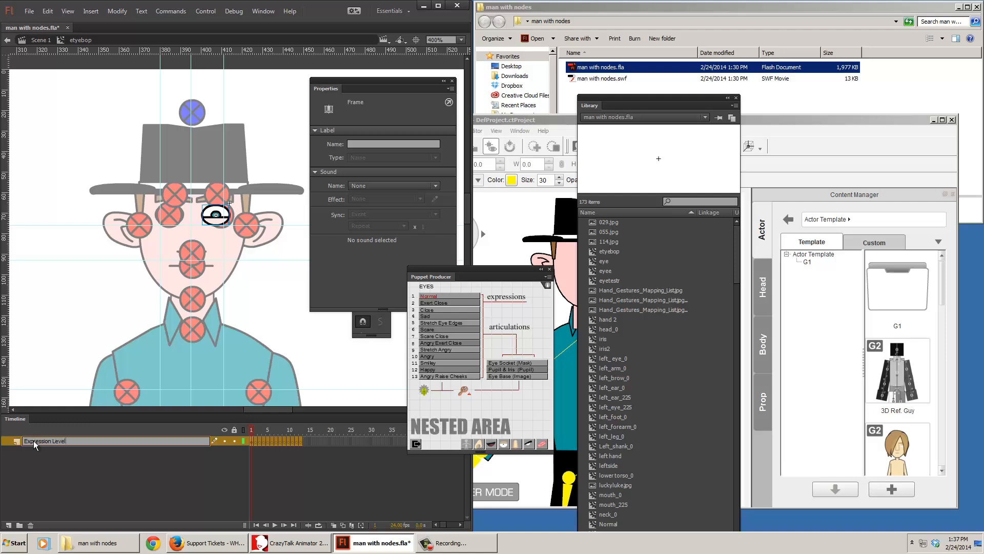
key(Return)
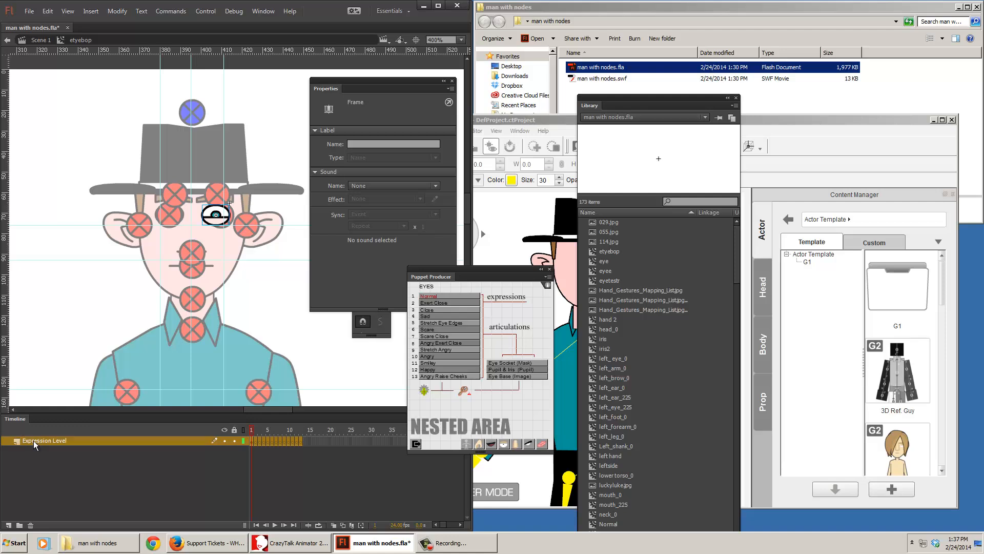
Look through the blank expression frames and check the instance name of the Normal eye clip on frame 1.
click(256, 442)
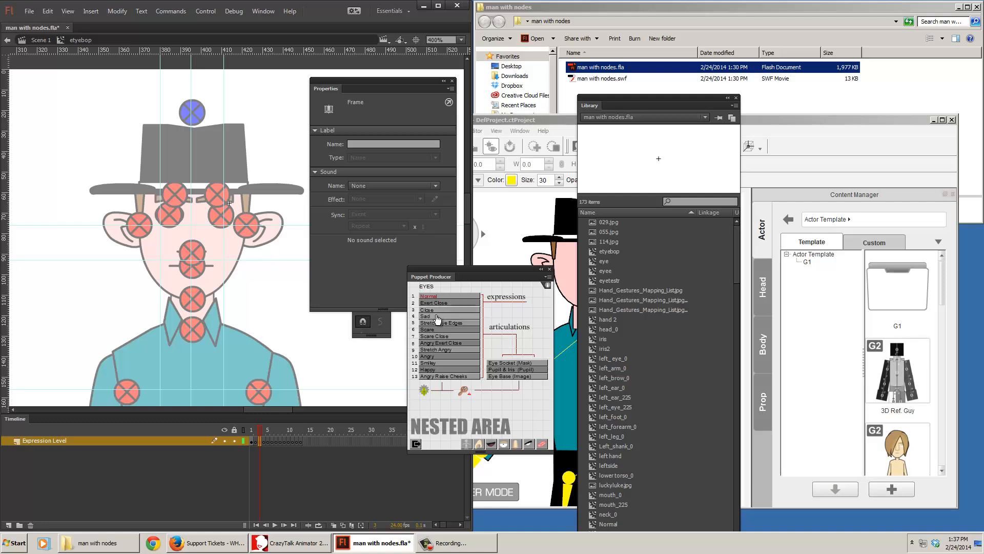
click(264, 442)
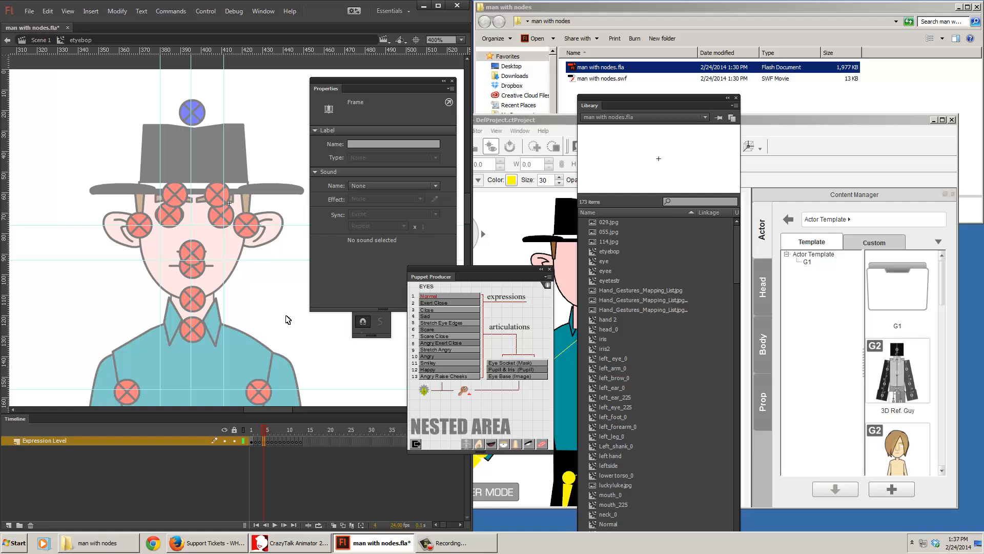
click(251, 437)
click(235, 266)
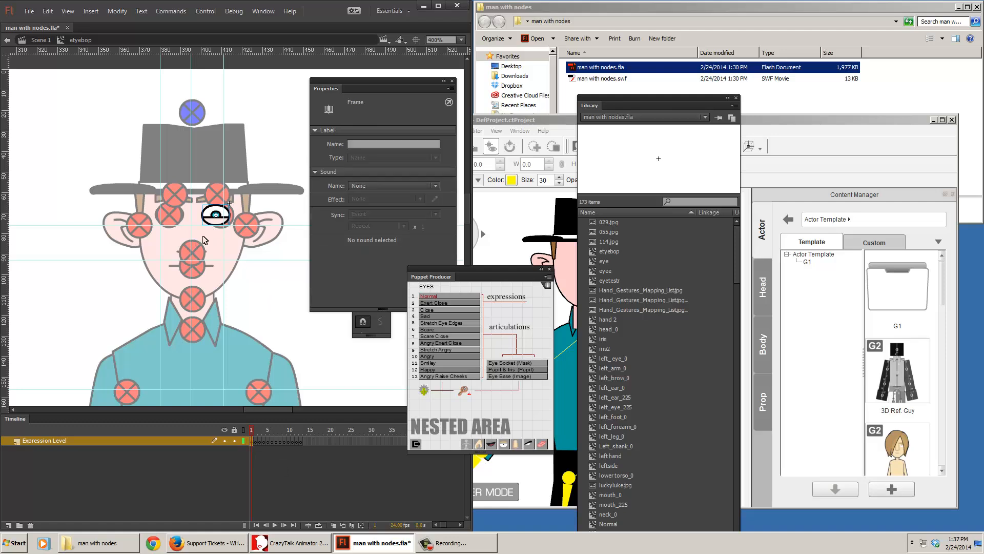
click(211, 213)
click(376, 102)
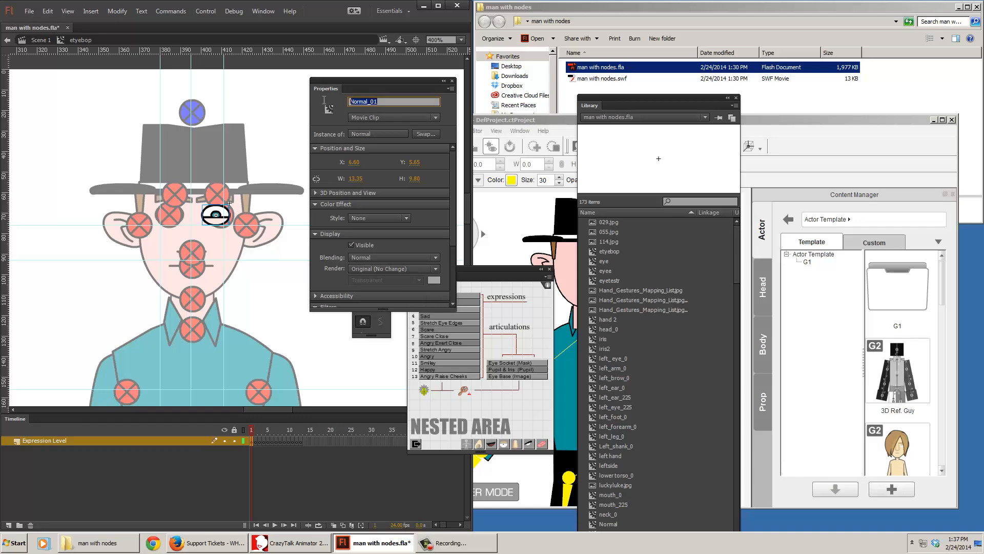
Return to the main scene and open the nose symbol for editing.
double_click(284, 155)
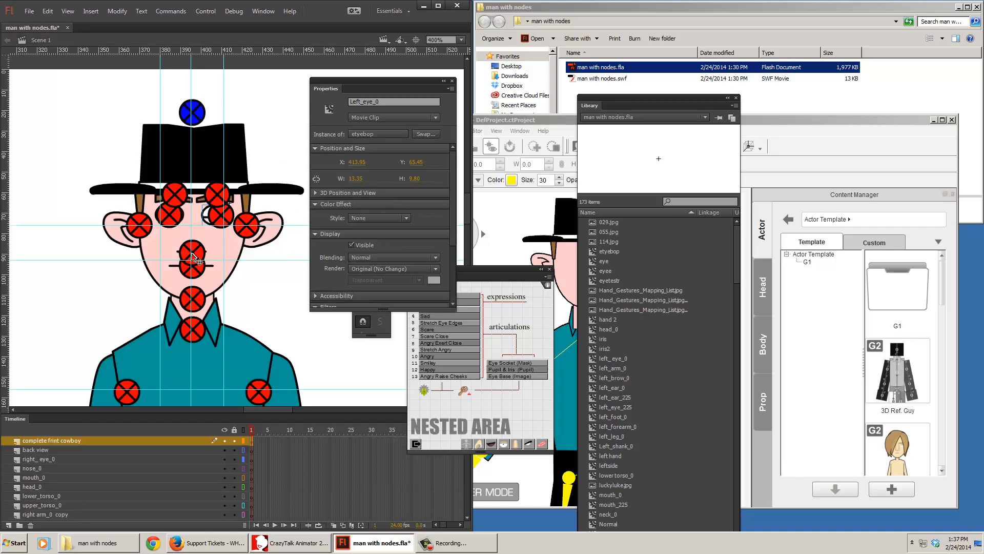
click(179, 255)
double_click(179, 256)
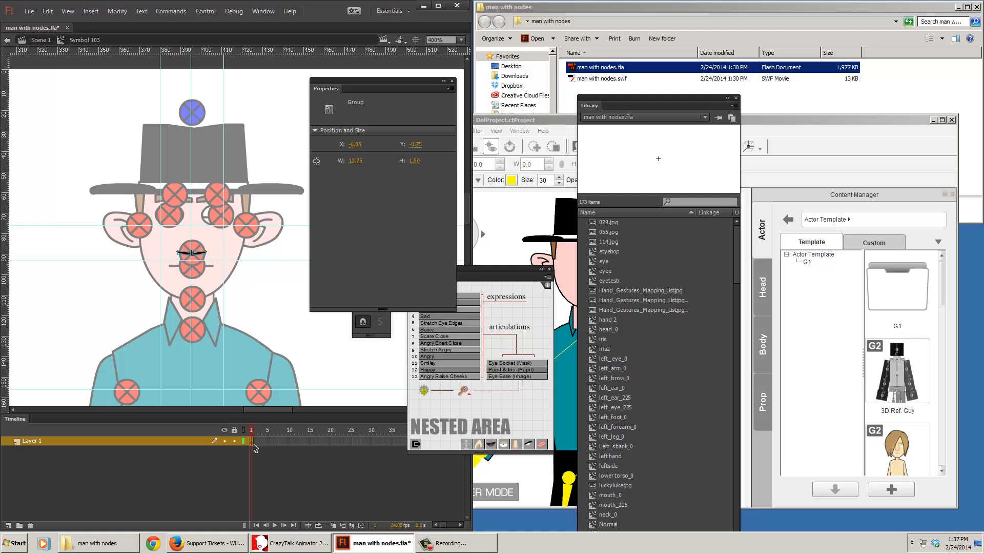
click(256, 445)
click(266, 310)
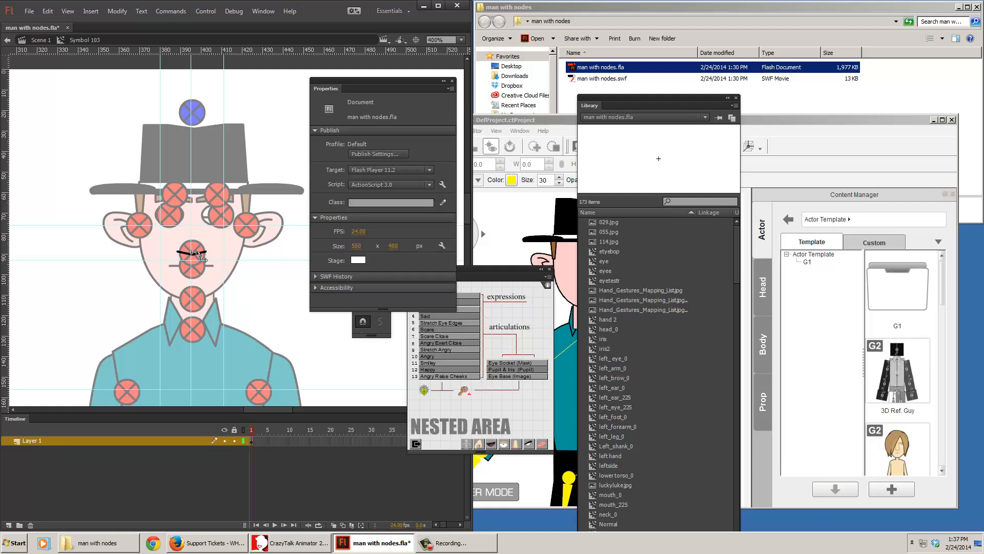
Convert the nose group on frame 1 into the Normal nose clip using Puppet Producer's nose list.
click(202, 256)
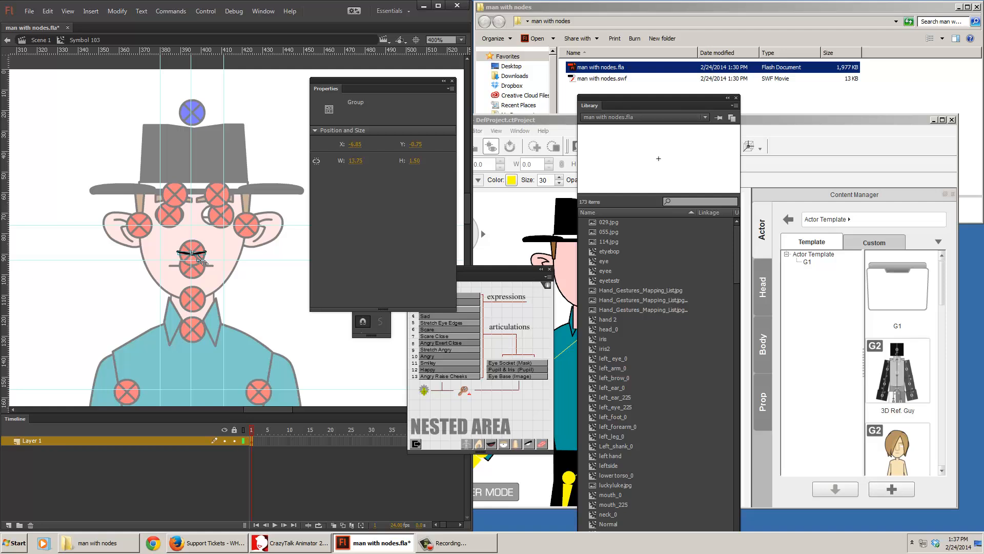
click(516, 444)
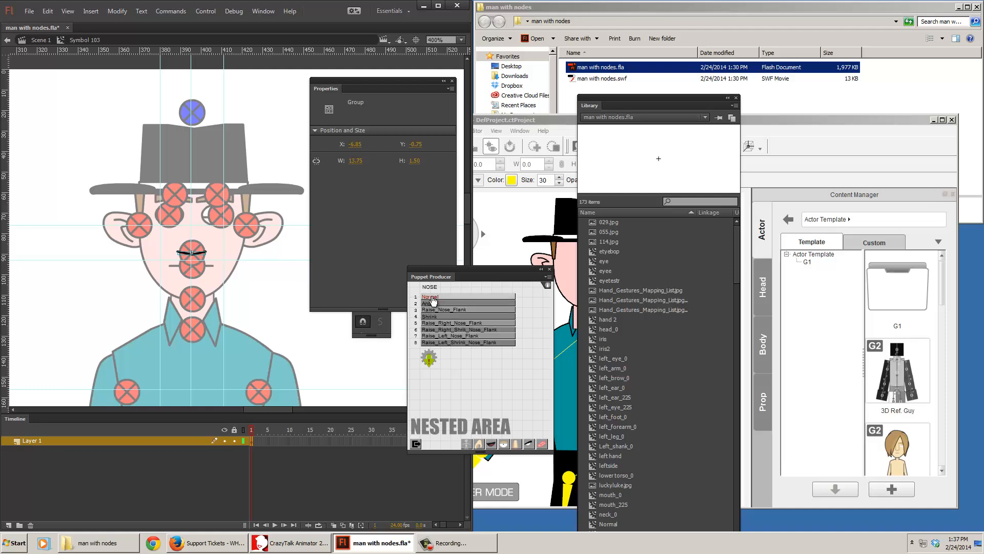
click(431, 296)
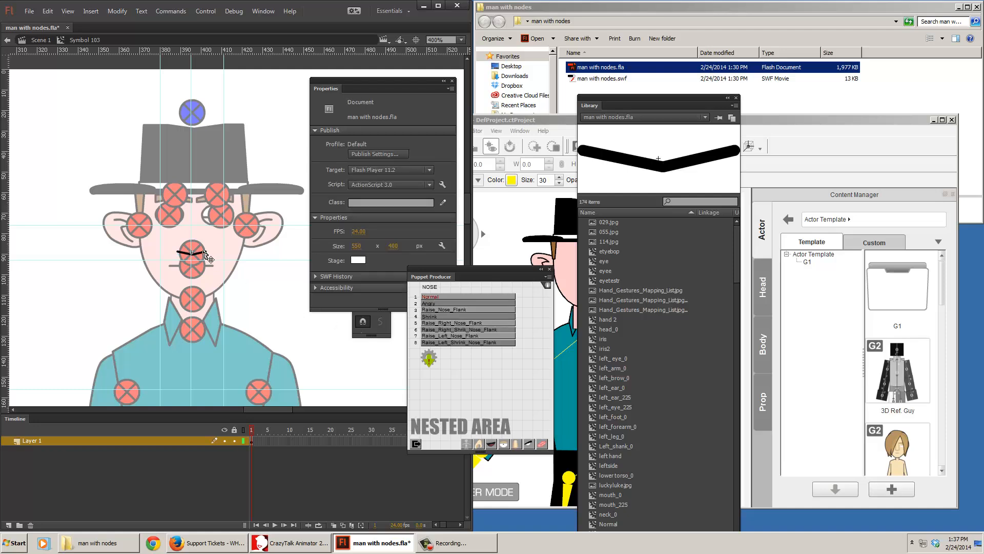
Check the instance names of the Normal nose clip and of its parent nose symbol in the main scene.
click(205, 253)
drag(379, 103, 334, 101)
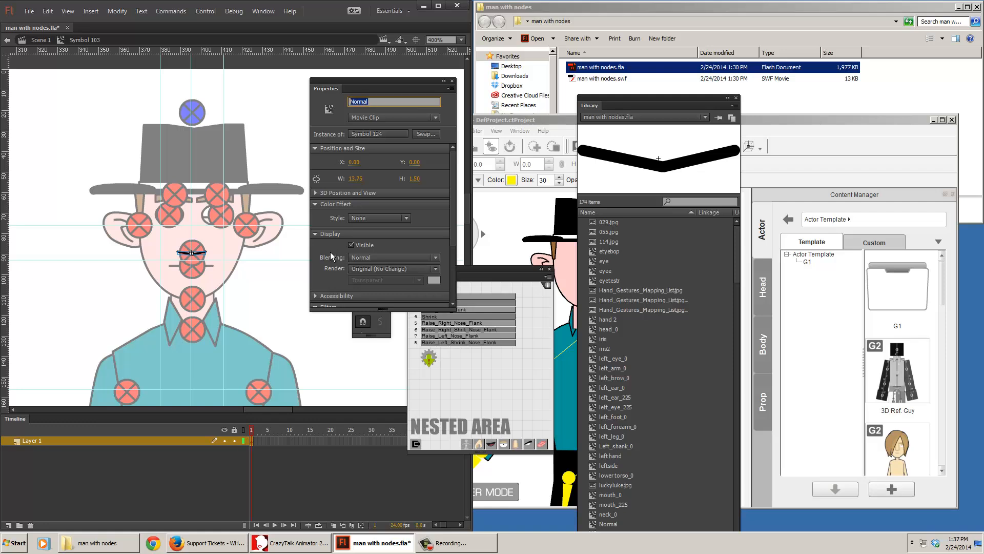
double_click(295, 245)
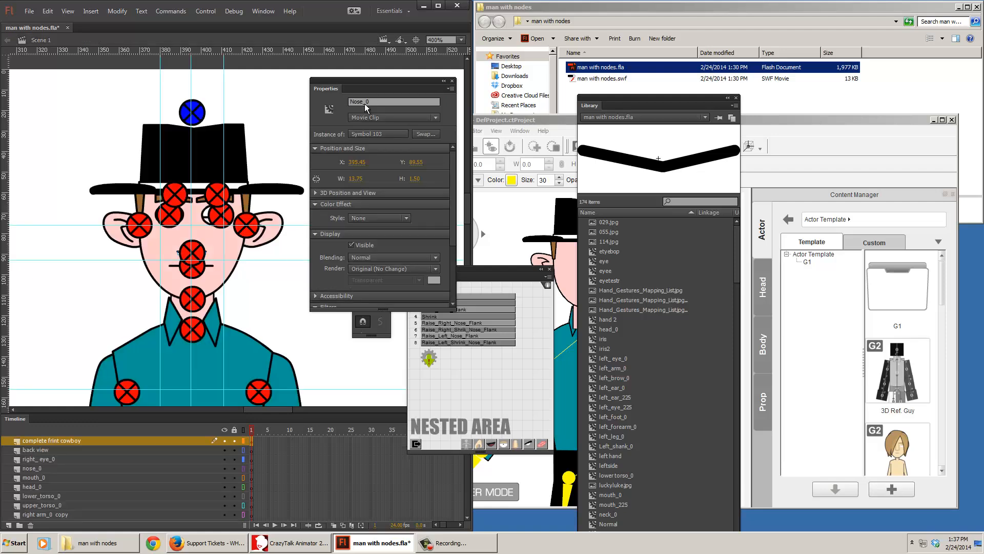
double_click(177, 253)
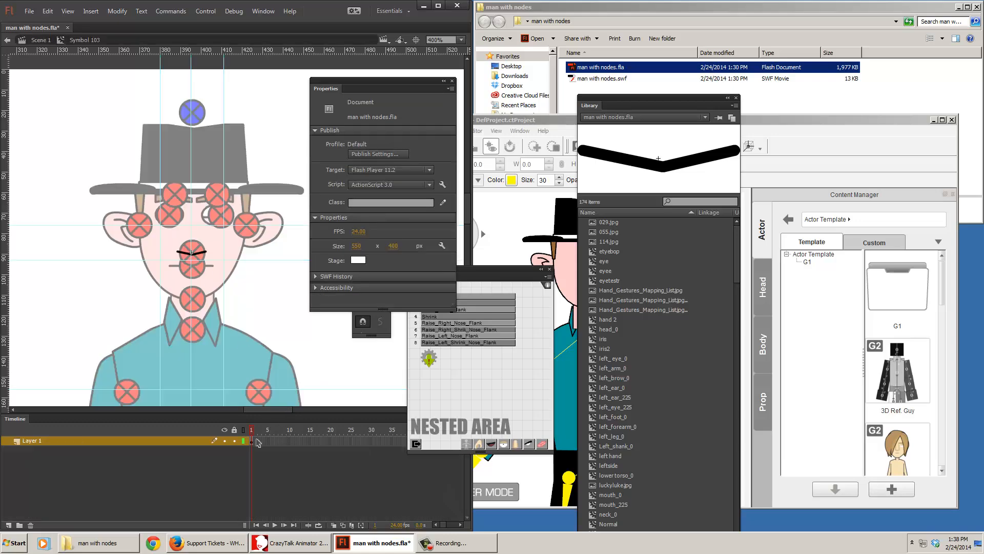
click(258, 443)
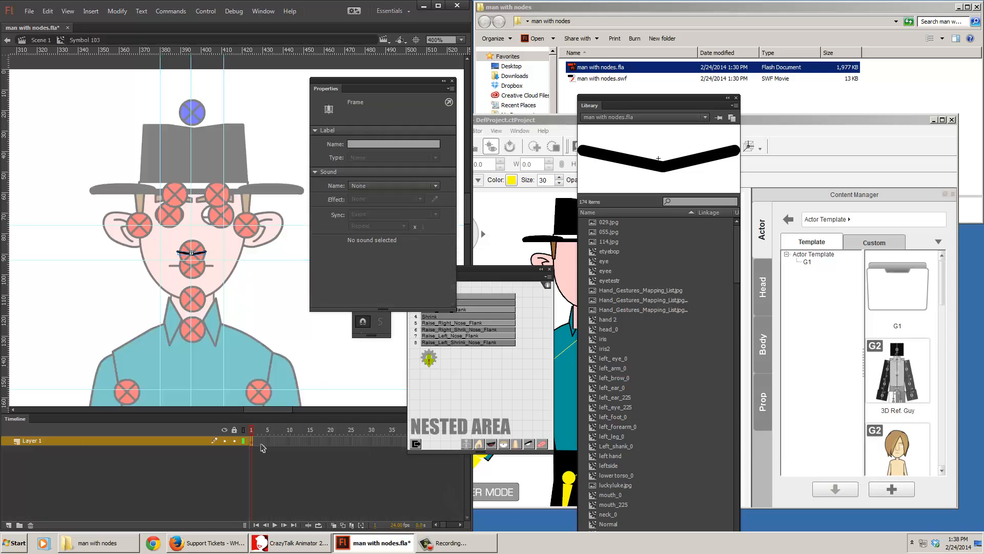
click(203, 253)
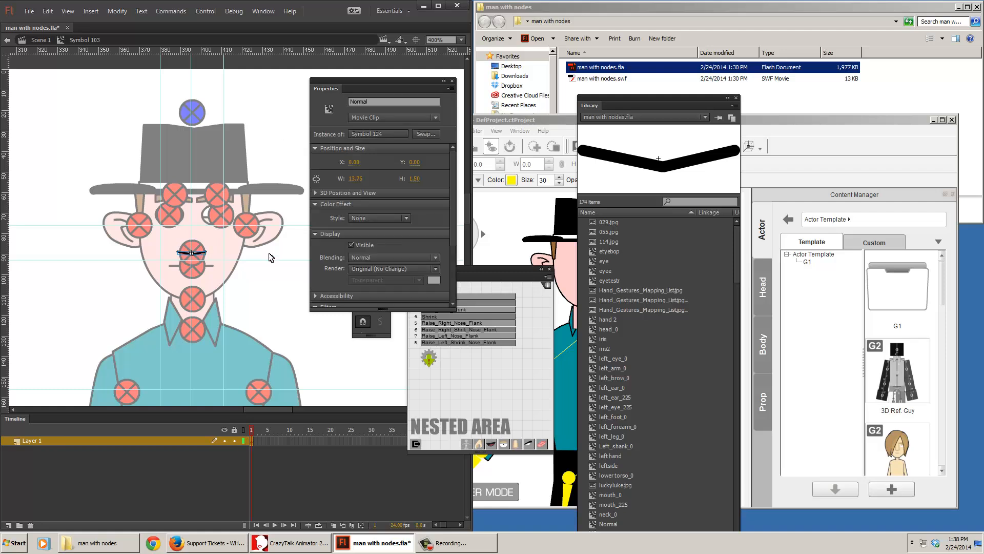
double_click(359, 101)
Add keyframes to the nose symbol's layer so that the nose is repeated on frames 1 through 8.
click(252, 441)
key(F6)
key(F6)
key(F6)
key(F6)
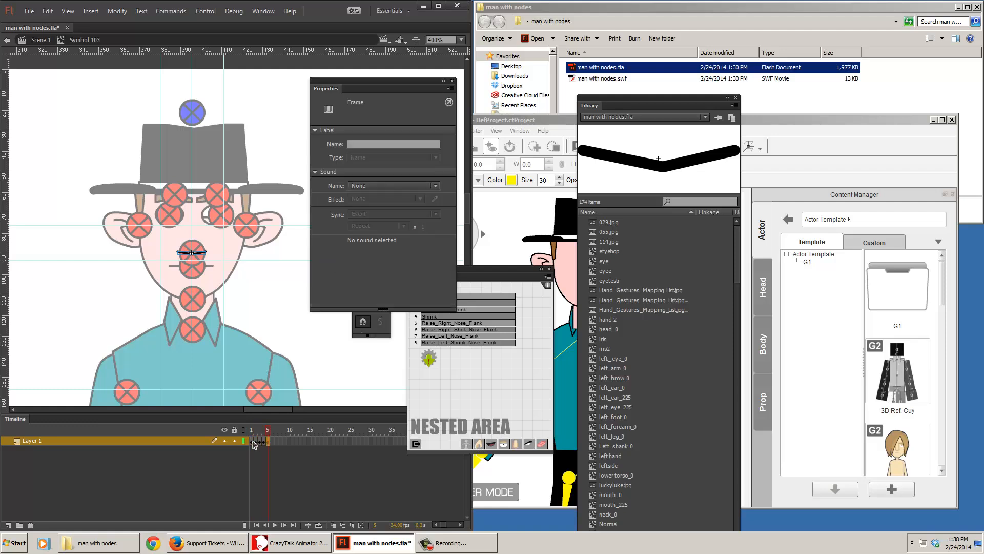
key(F6)
key(F6)
key(F6)
Enable multi-frame editing across frames 1 to 8 and break all the nose clips apart into plain shapes.
drag(256, 442, 281, 442)
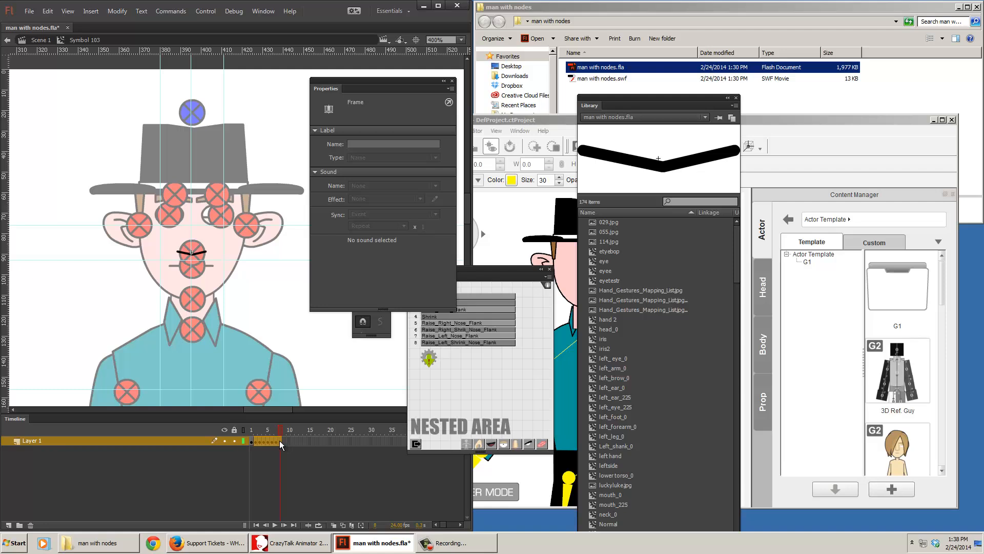
click(352, 525)
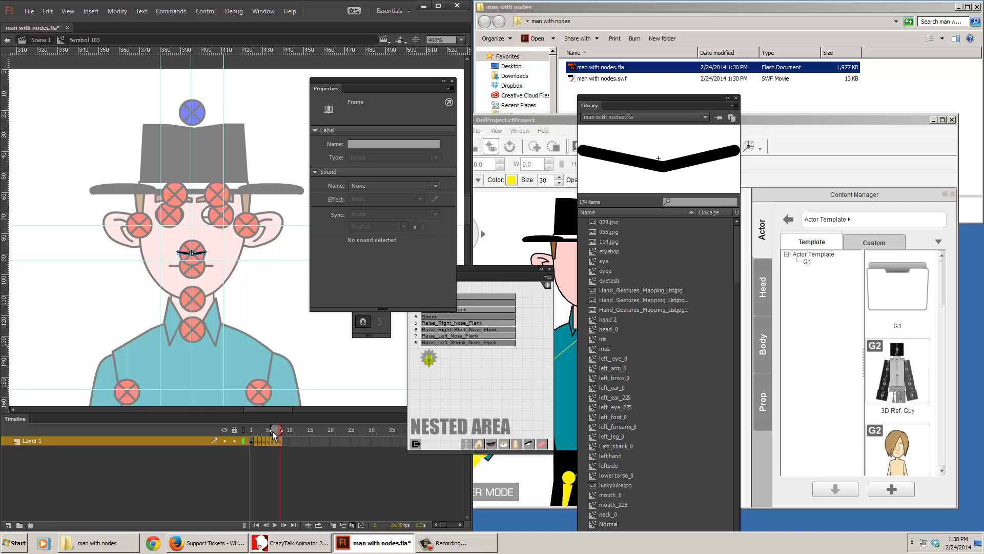
drag(270, 431, 256, 435)
click(225, 259)
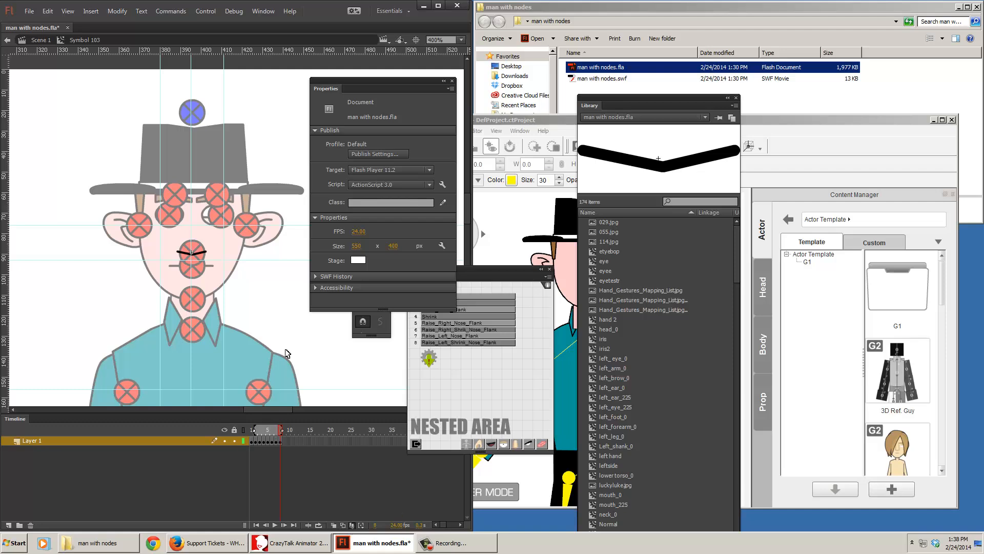
drag(243, 297, 170, 241)
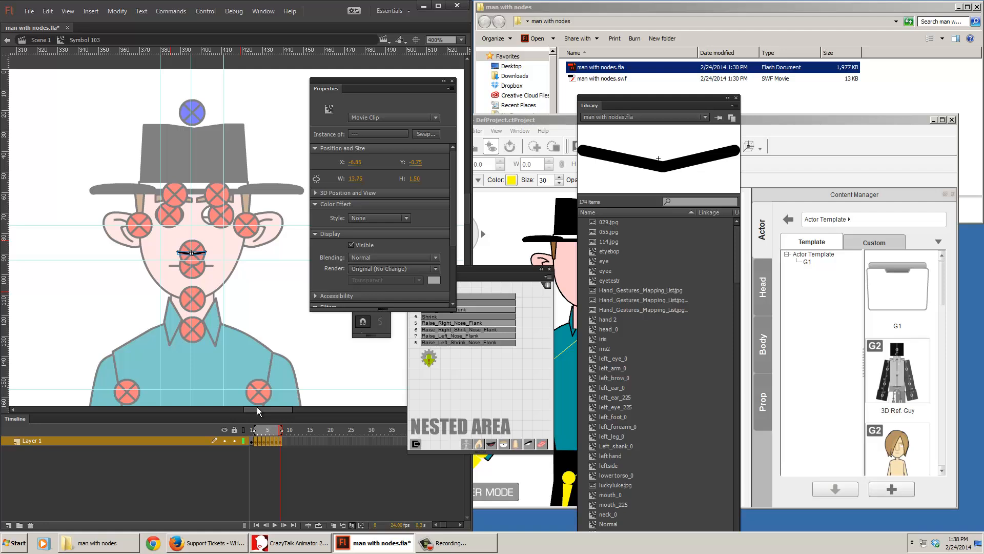
key(ctrl+b)
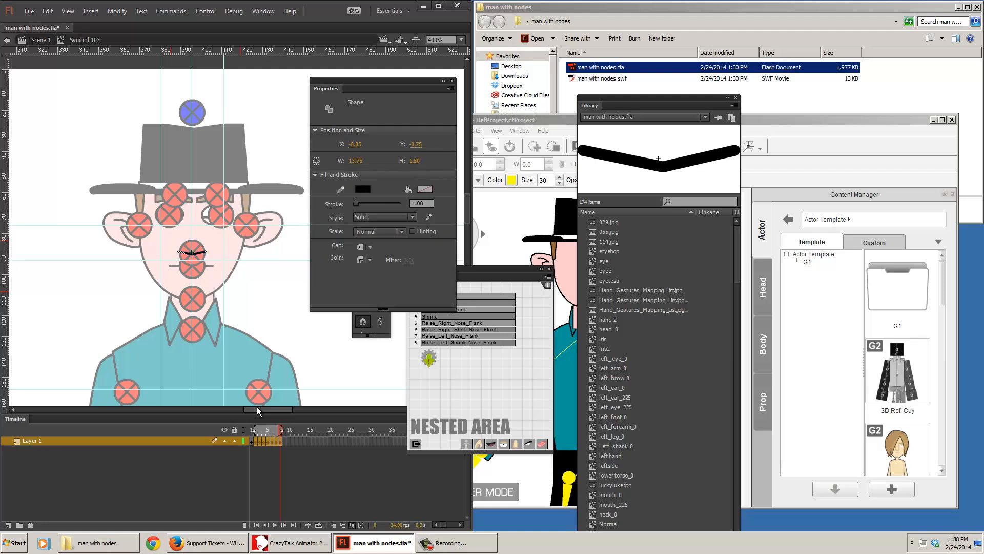
Turn off multi-frame editing and generate the eight nose expression clips with Puppet Producer from frame 1.
click(252, 442)
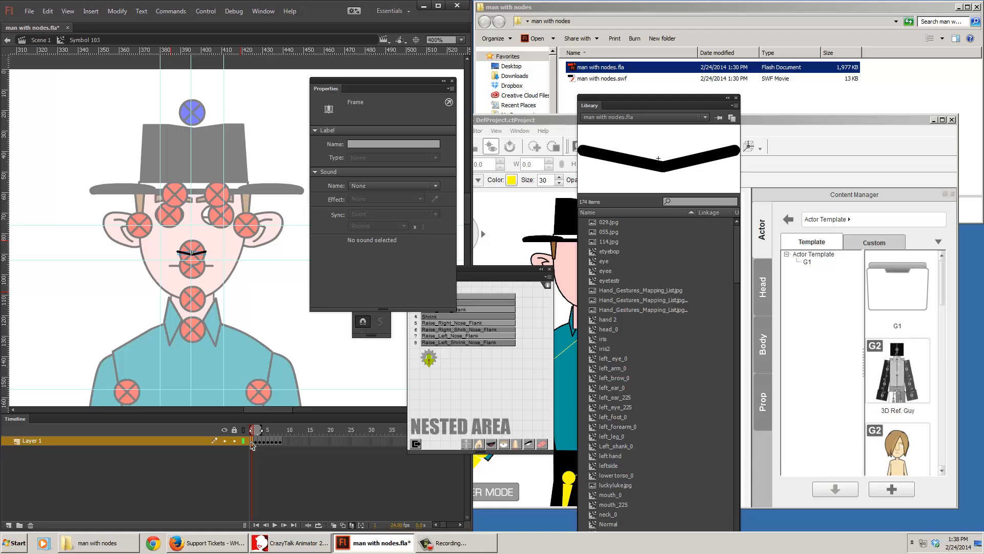
click(252, 443)
click(251, 269)
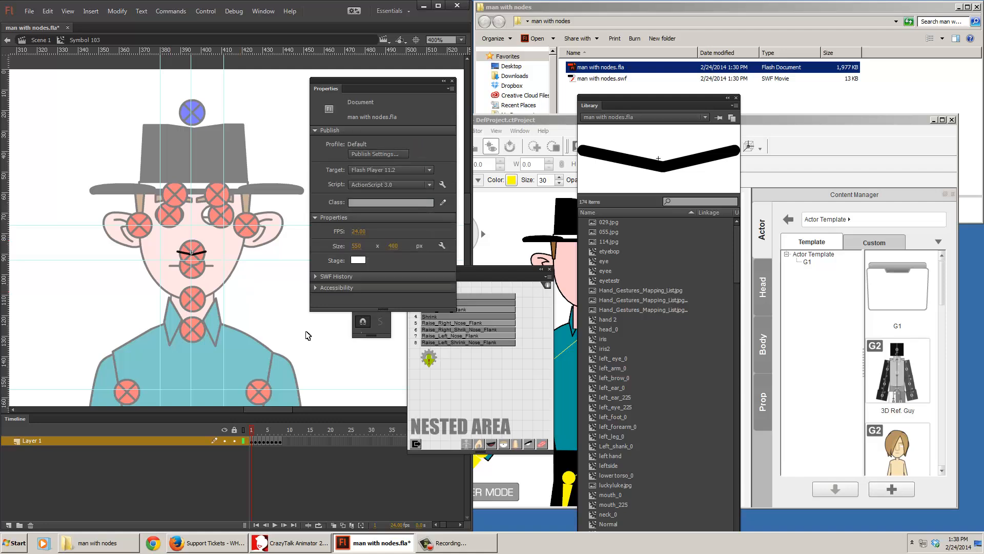
click(472, 369)
click(429, 359)
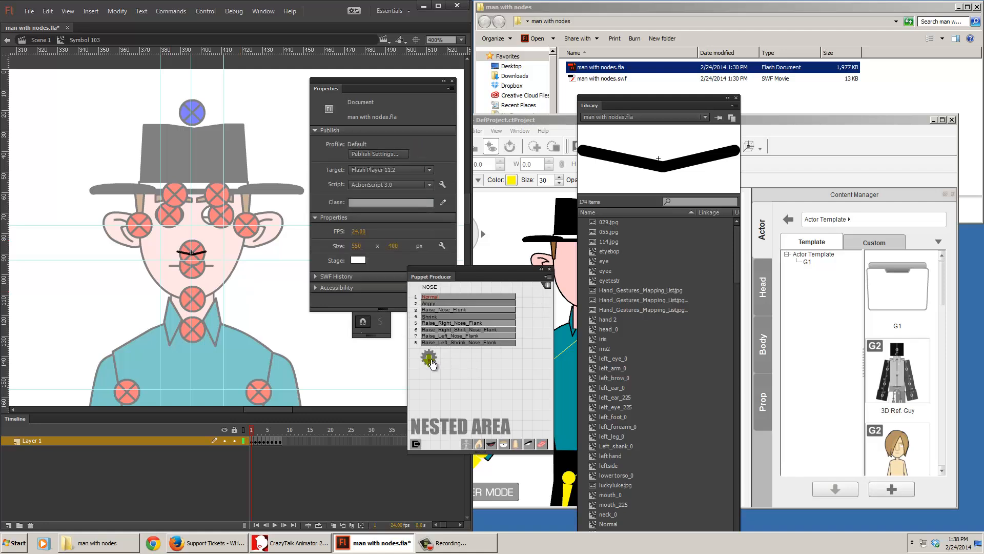
Check the instance names of the generated nose clips on frames 1 and 2.
click(251, 441)
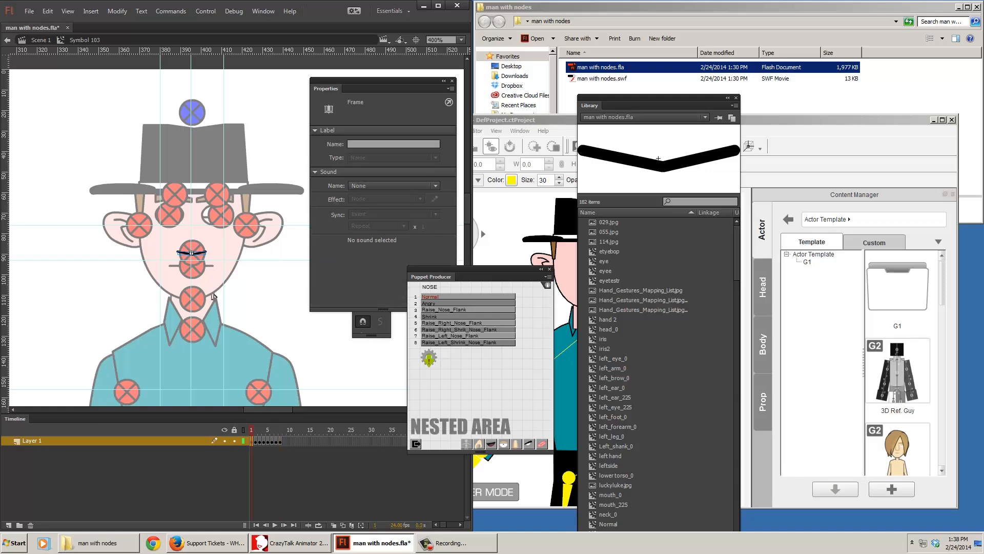
click(202, 255)
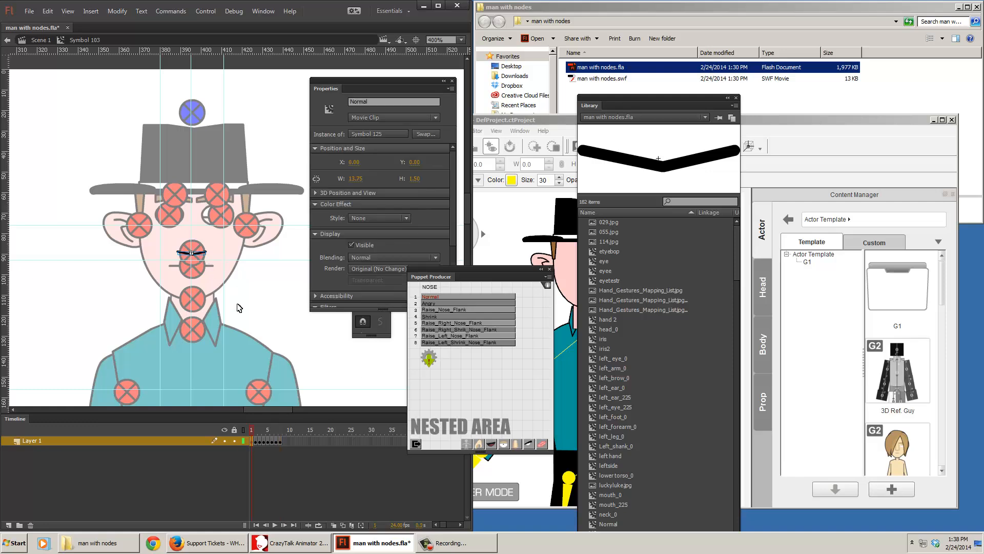
click(255, 442)
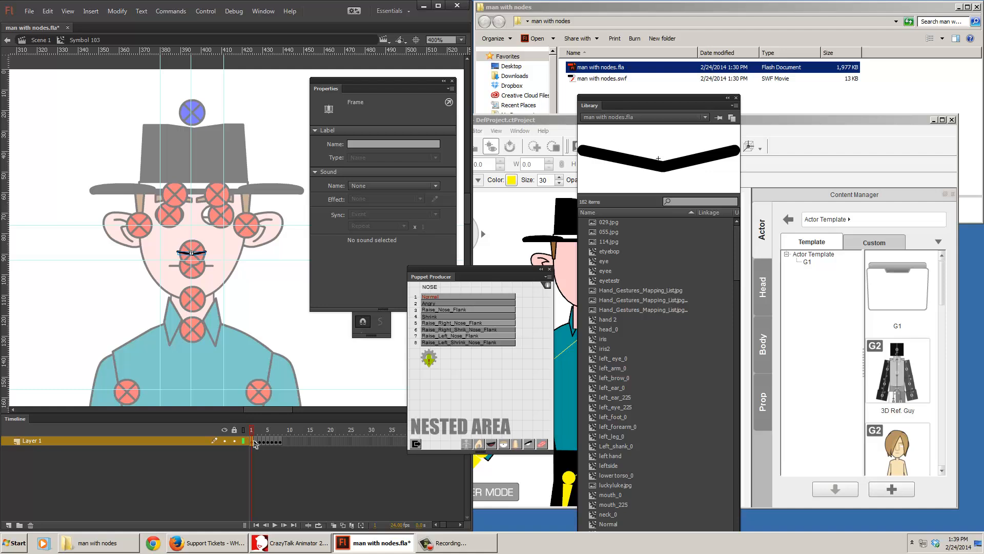
click(255, 442)
click(207, 261)
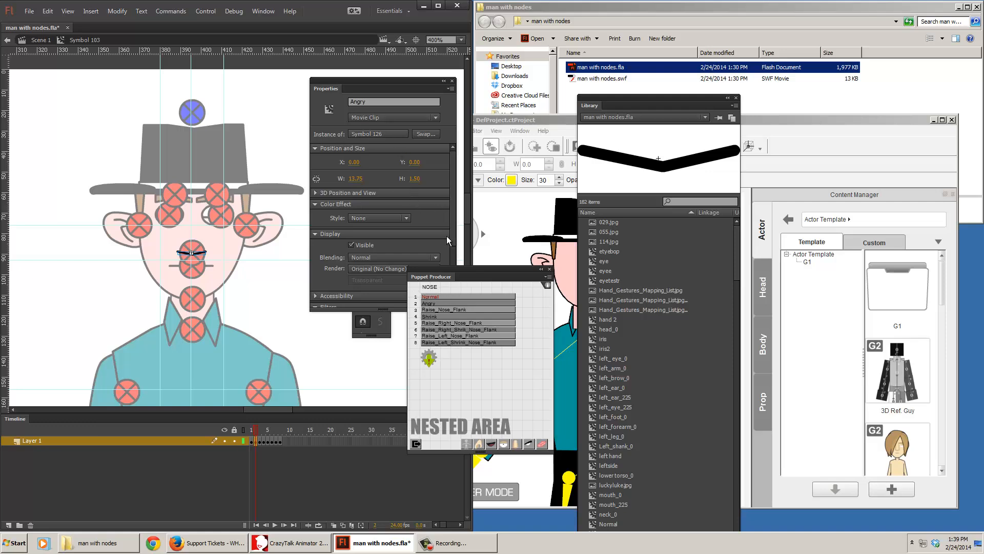
Make the Angry nose on frame 2 narrower and taller with Free Transform and compare it with frame 1.
drag(333, 92, 423, 100)
click(363, 128)
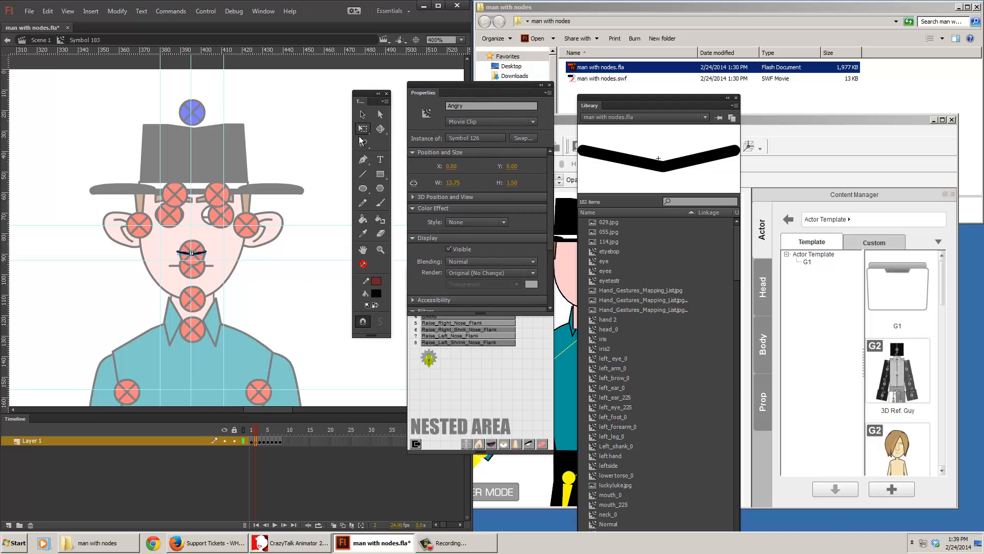
key(ctrl+equal)
key(ctrl+equal)
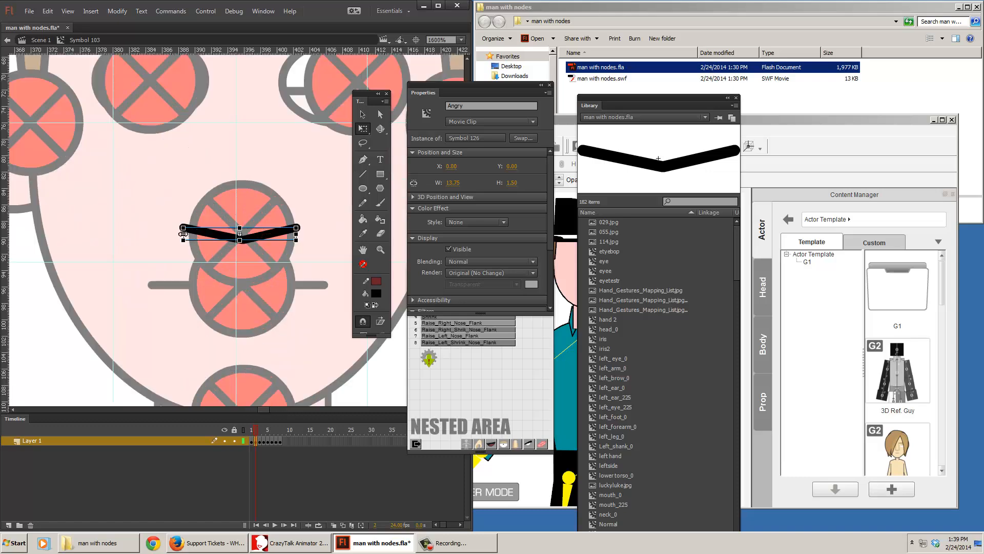
drag(183, 234, 260, 230)
click(251, 440)
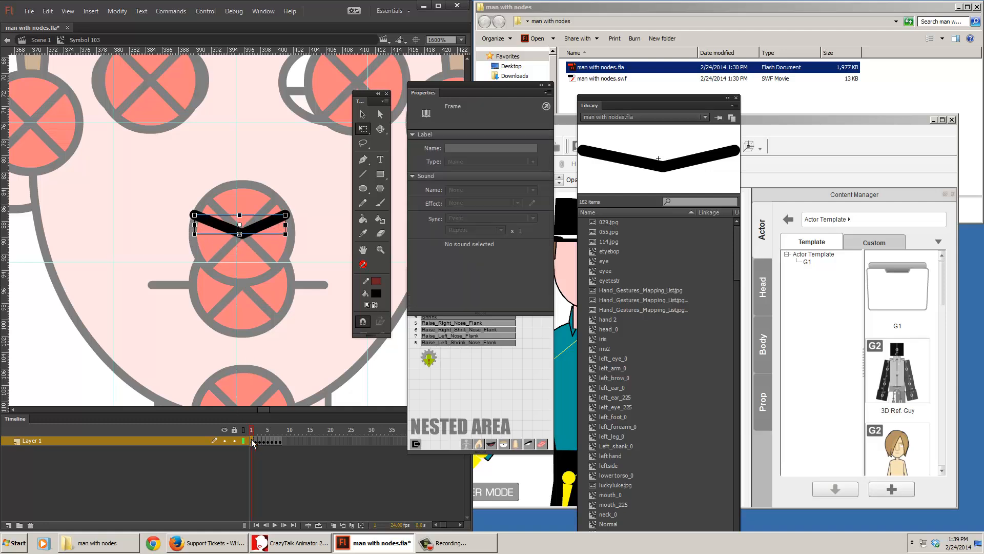
click(259, 443)
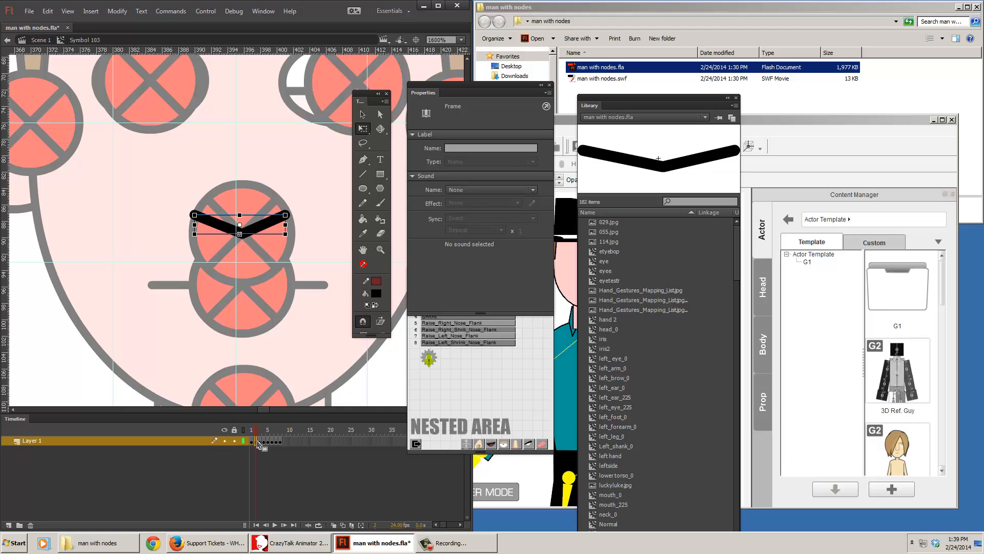
Stretch the Raise_Nose_Flank nose on frame 3 upward to a height of about 3.2.
click(260, 442)
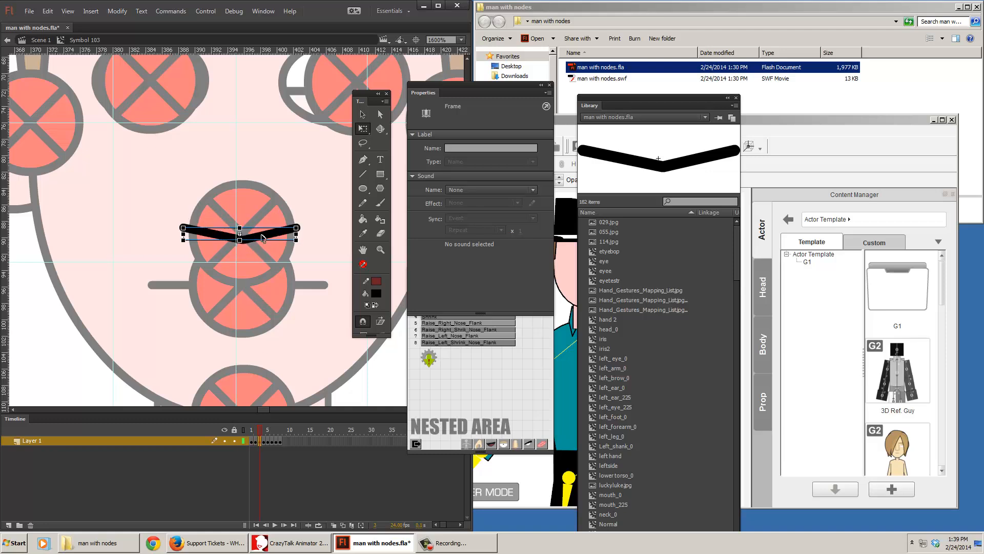
click(262, 235)
click(487, 385)
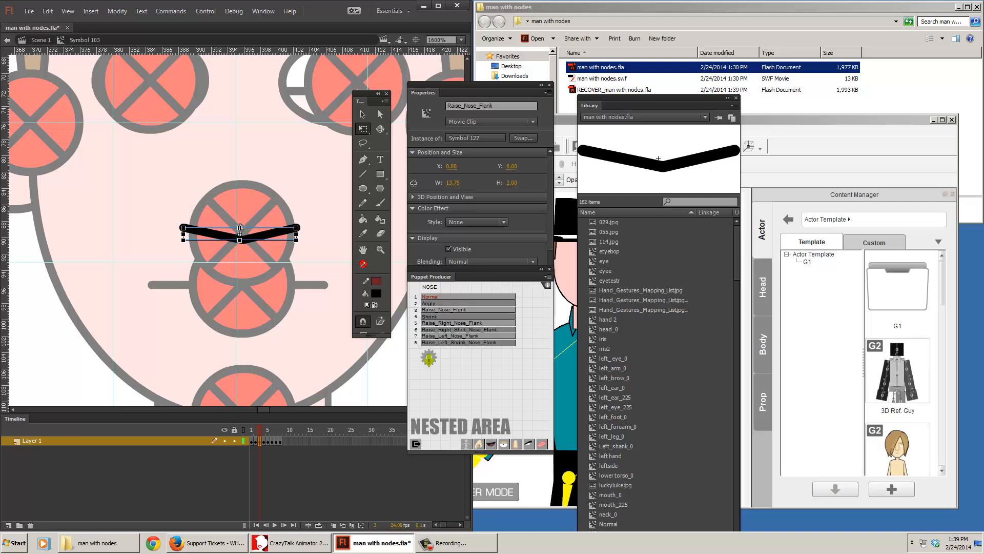
drag(240, 228, 239, 214)
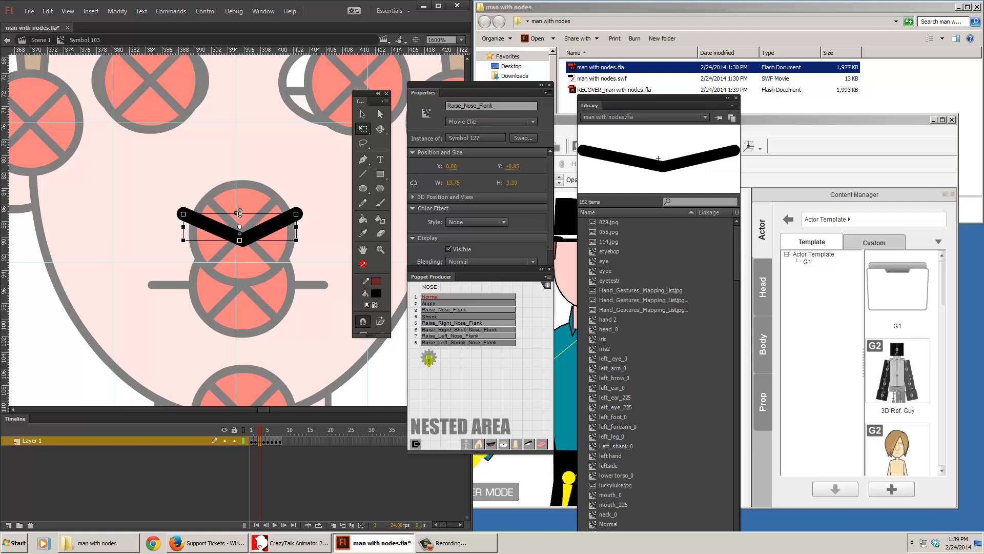
Scale the Shrink nose on frame 4 down to about 9 wide by 0.7 high and review the nose frames.
click(264, 442)
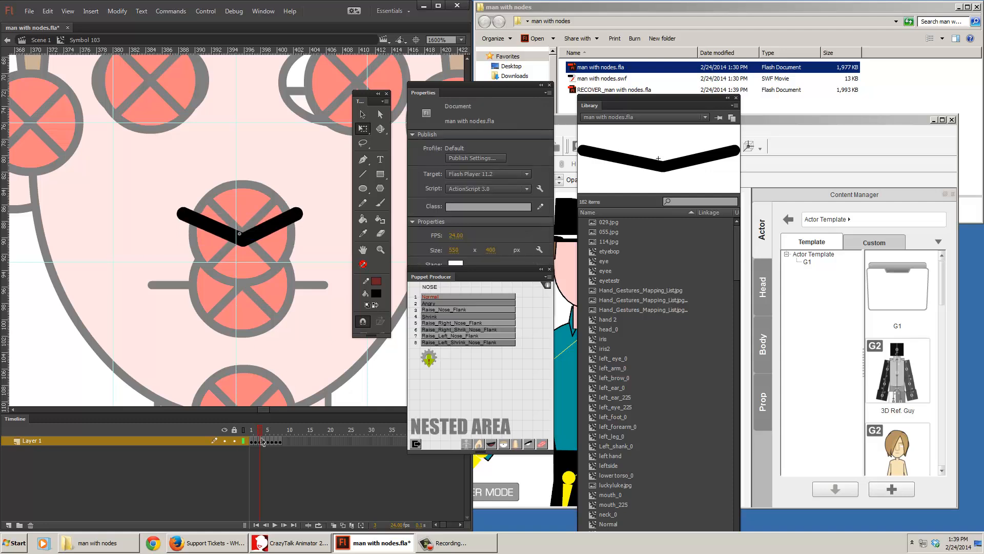
click(266, 443)
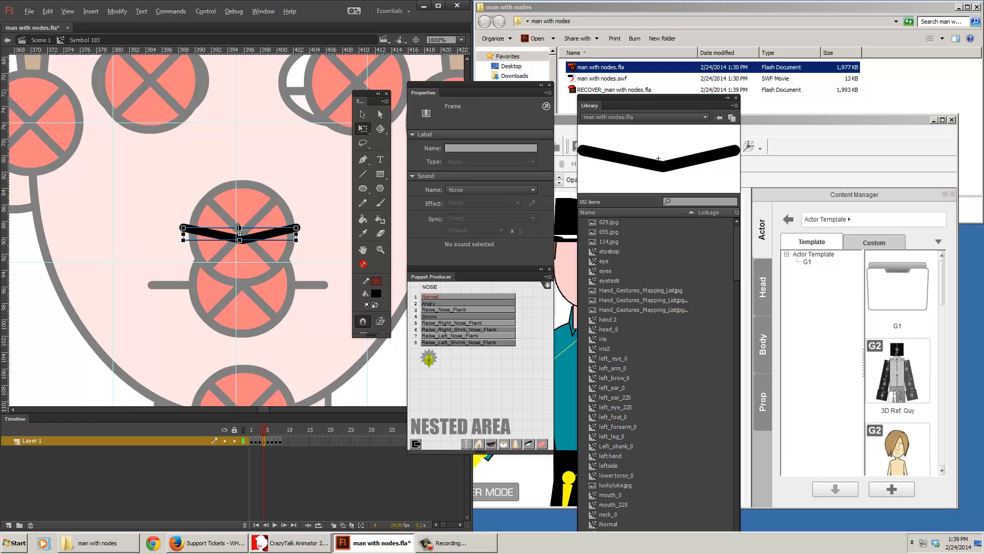
drag(238, 228, 277, 237)
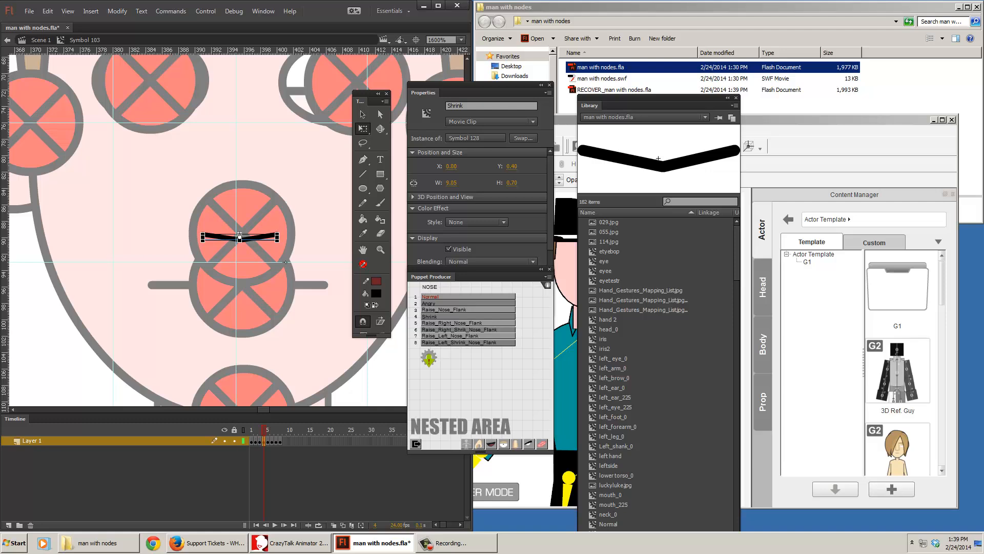
click(323, 252)
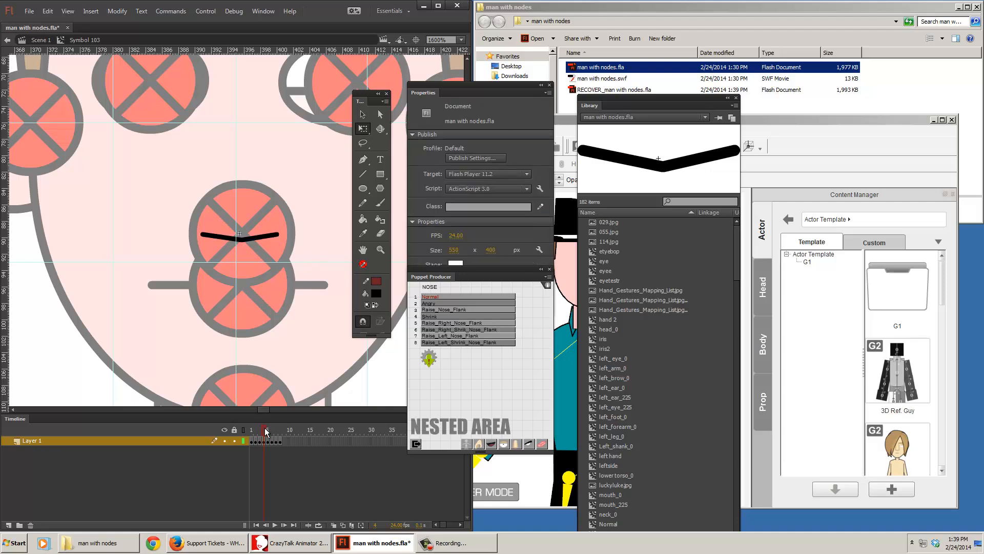
drag(266, 432, 244, 434)
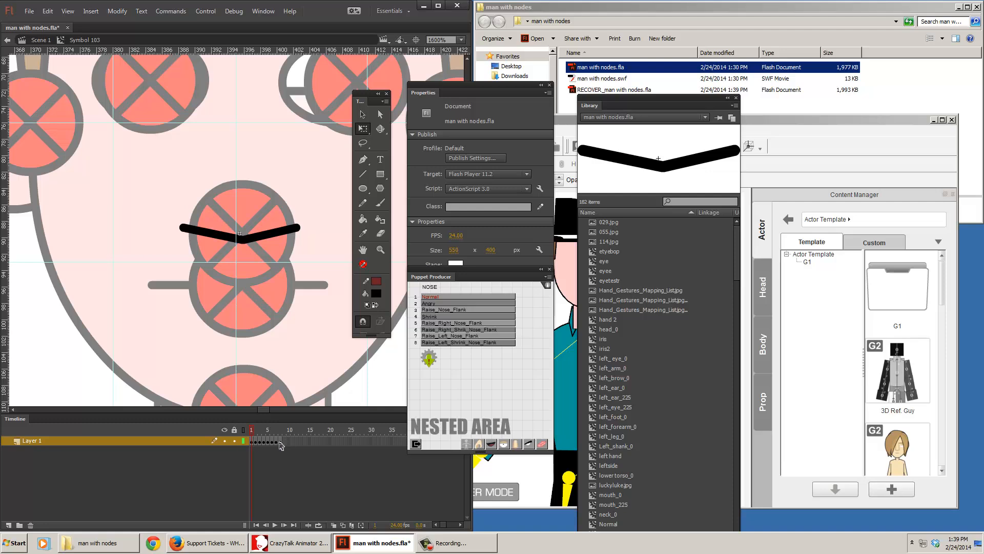
click(260, 441)
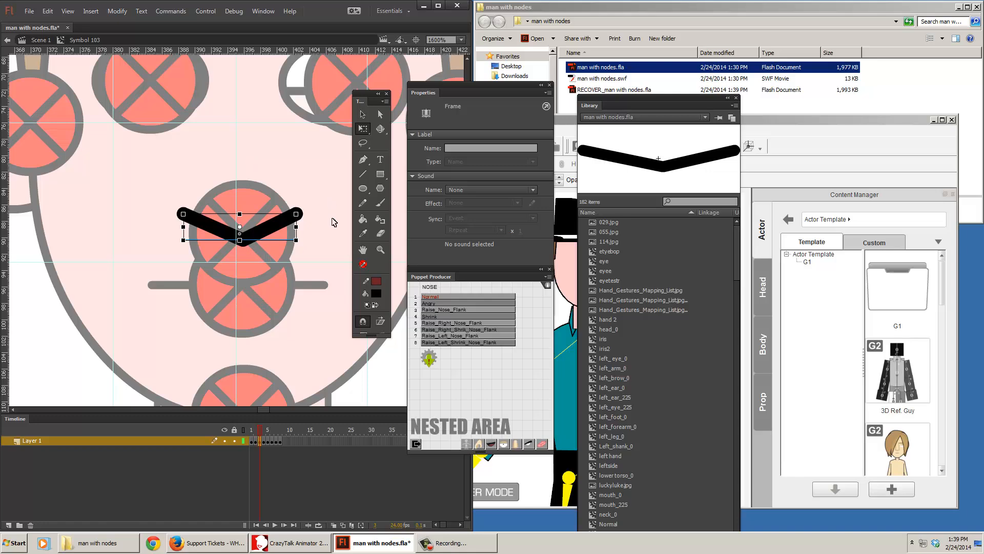
Return to the main scene, open the mouth symbol for editing and break its line group apart into a shape.
double_click(314, 296)
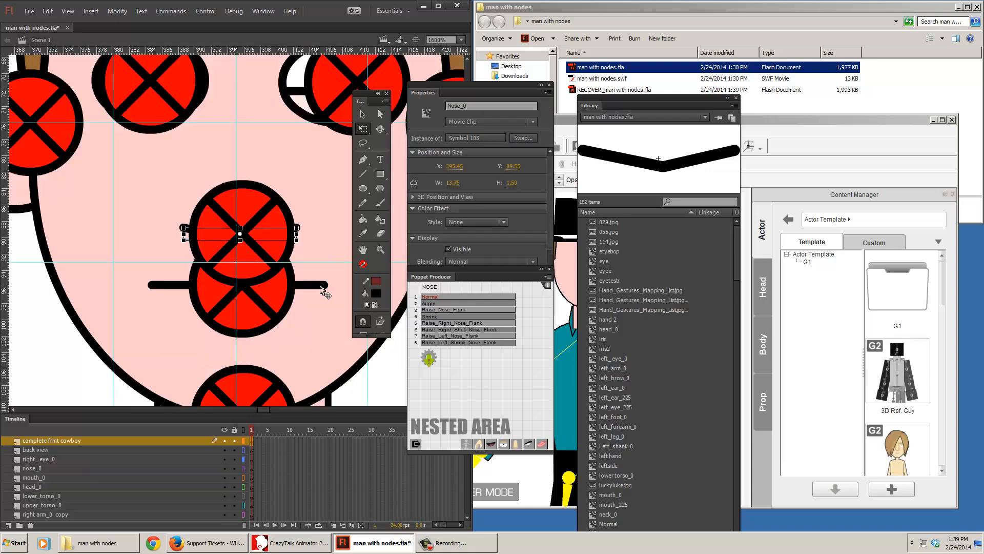
double_click(311, 286)
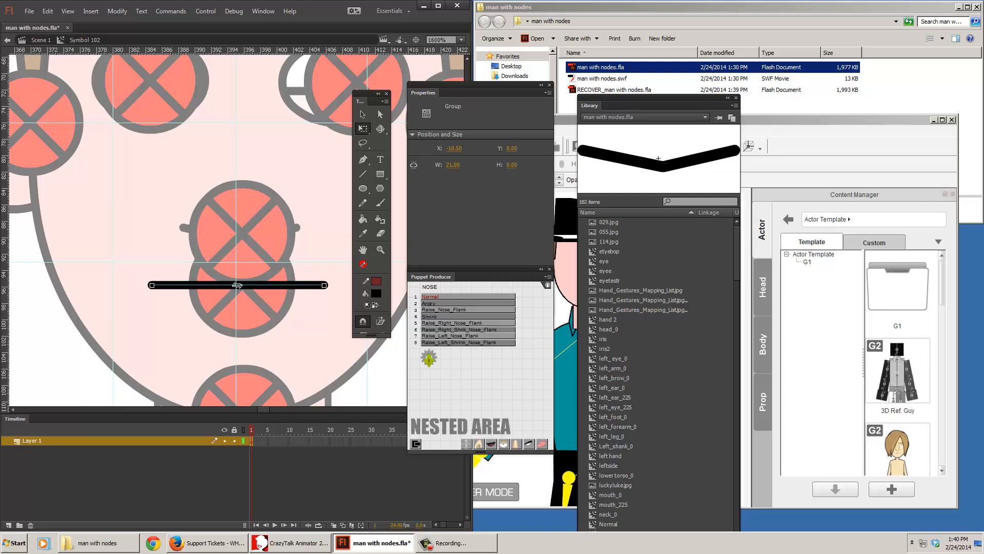
click(362, 114)
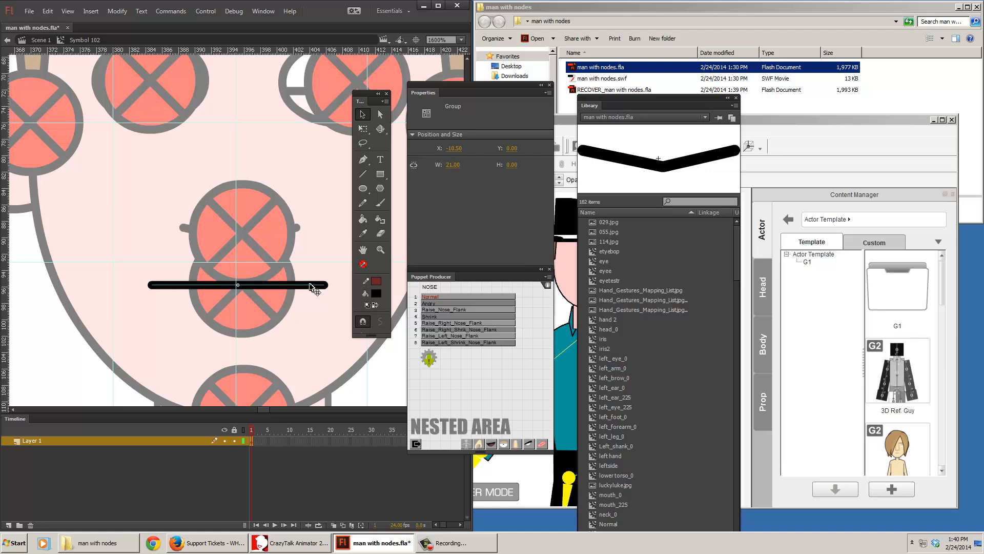
click(328, 280)
click(317, 286)
key(ctrl+b)
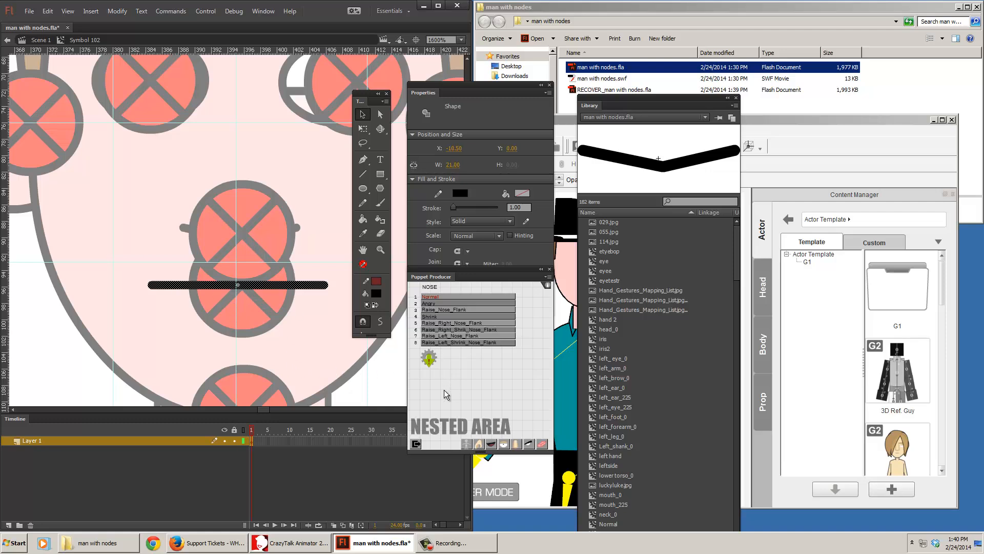
Turn the mouth line into a nested clip named Normal from Puppet Producer's mouth names and select the clip.
click(490, 445)
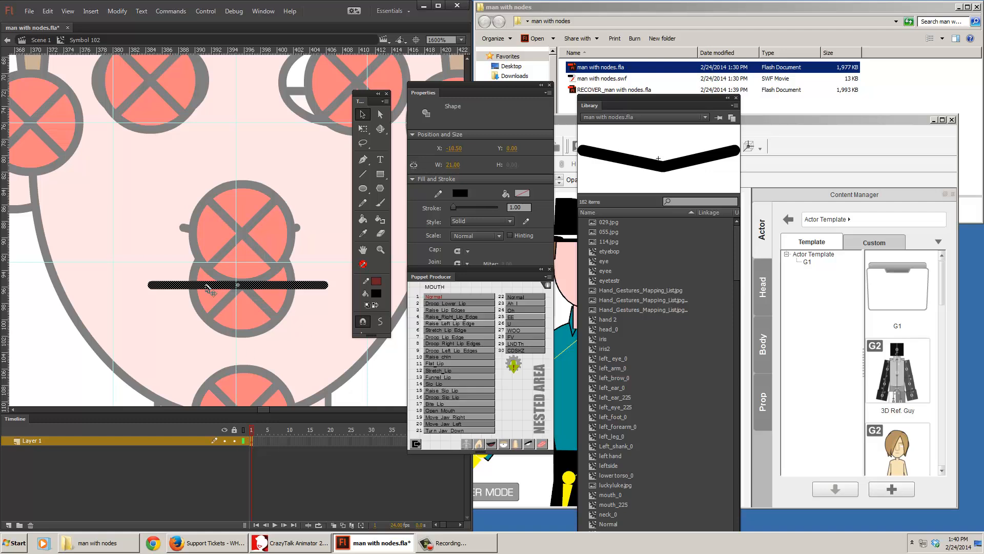
click(439, 298)
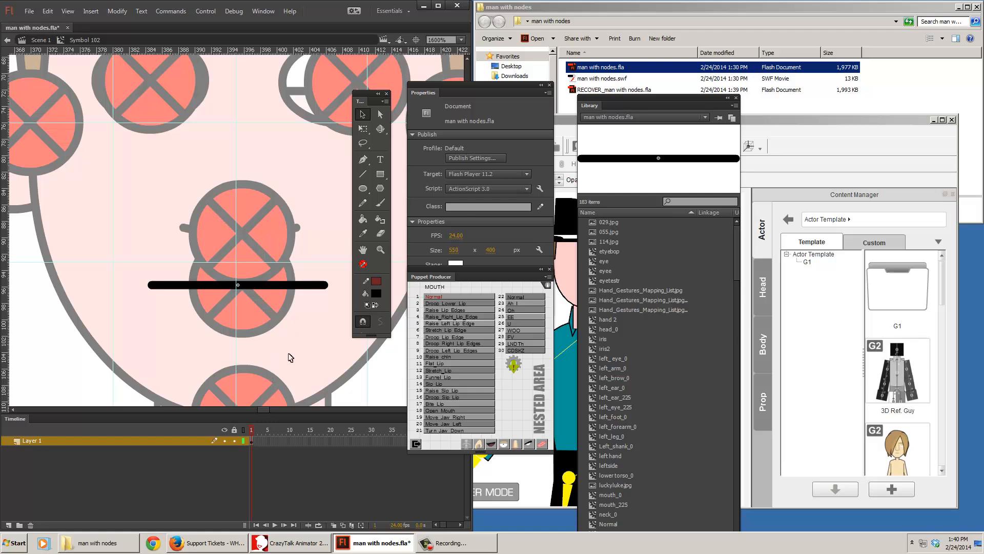
click(312, 287)
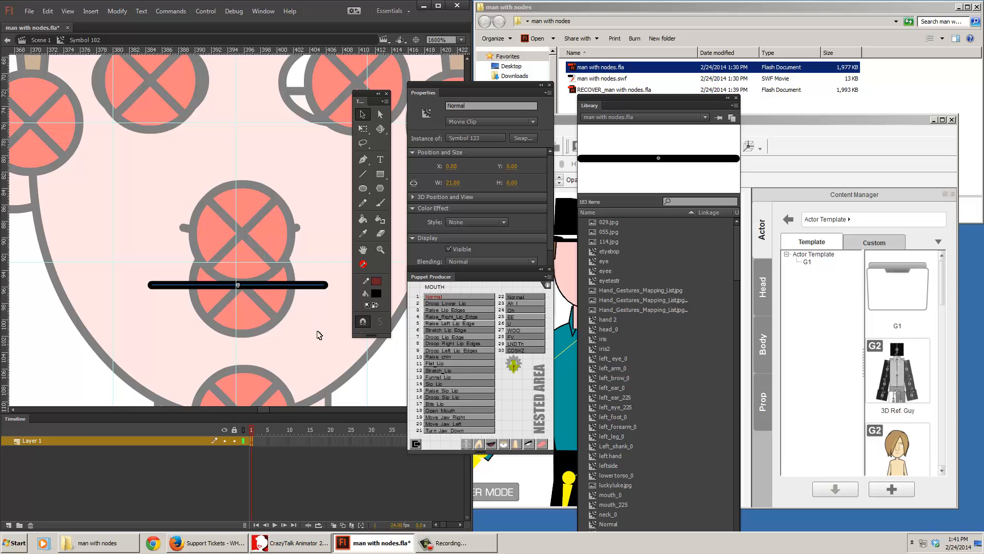
Check the instance names of the mouth symbol in the main scene and of the clip nested inside it.
double_click(139, 326)
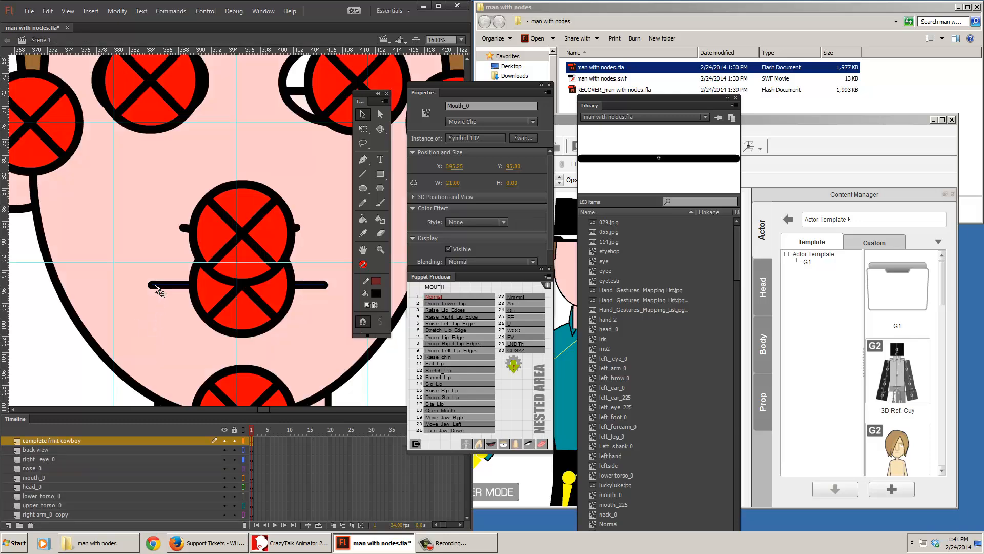
click(80, 359)
click(169, 286)
drag(476, 106, 426, 105)
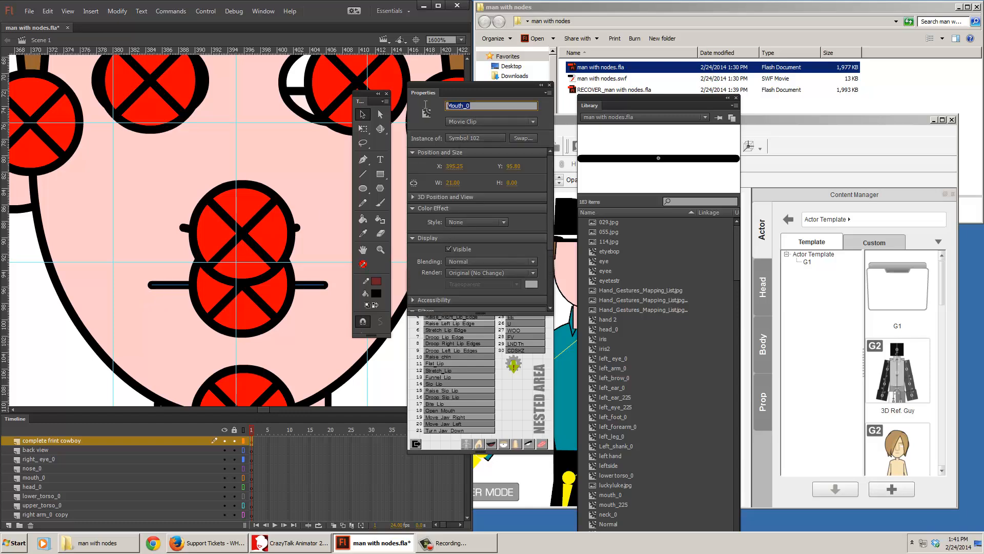
double_click(179, 287)
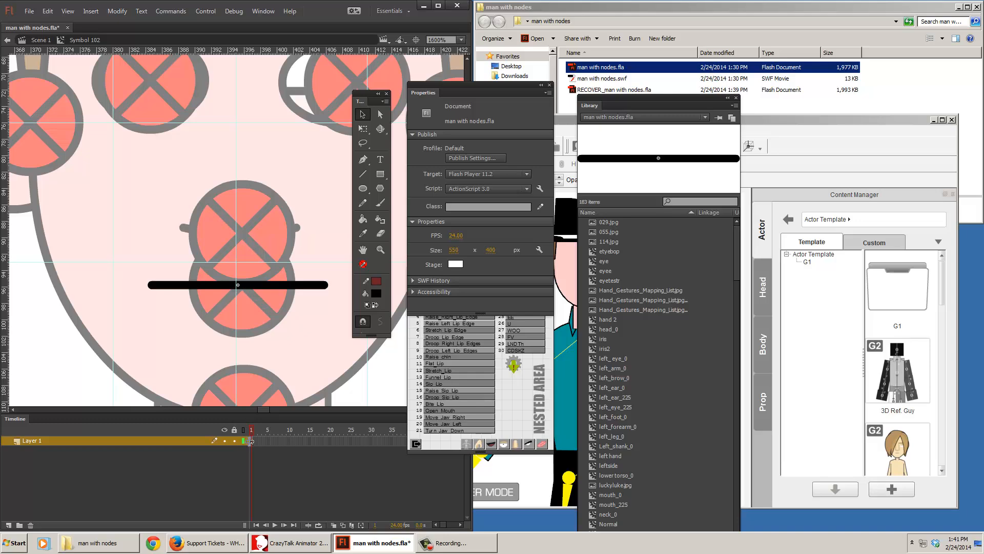
click(253, 442)
click(210, 286)
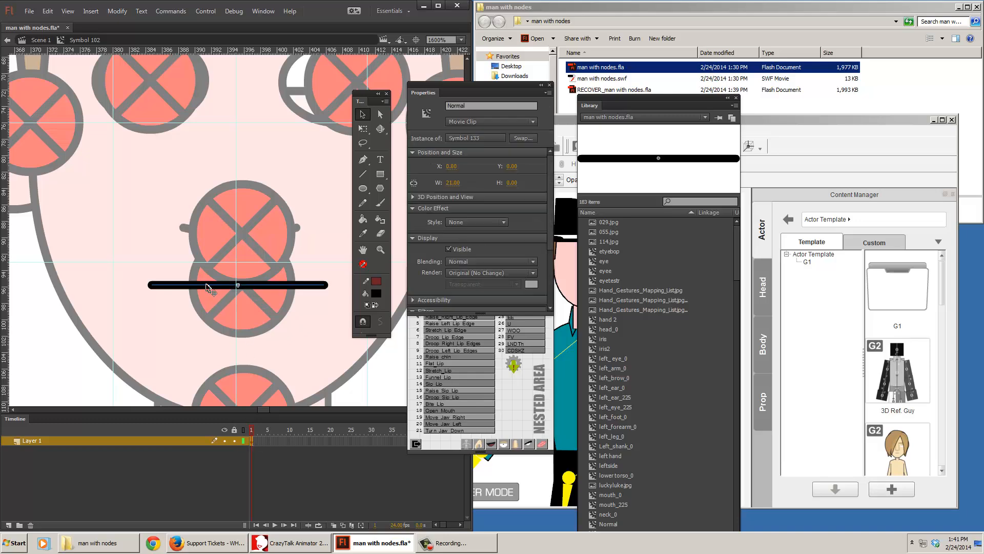
double_click(72, 352)
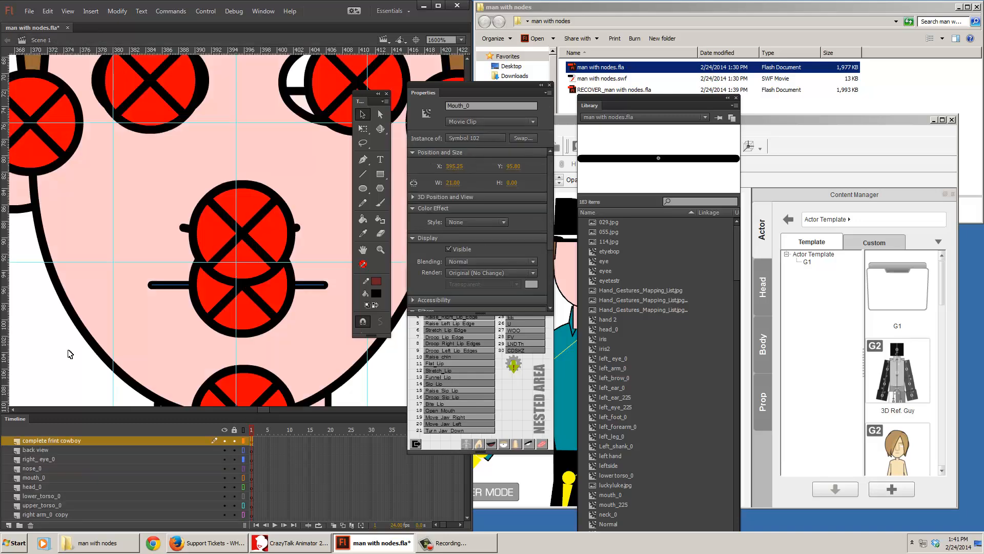
Find the Right_hand_0 instance in the main scene, check its instance name and open its symbol for editing.
key(ctrl+minus)
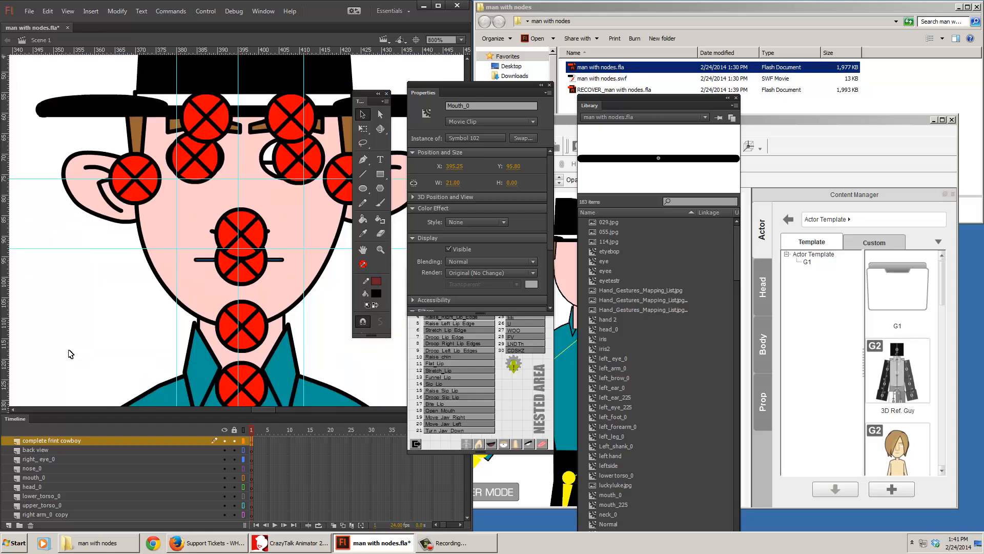
click(97, 345)
scroll(137, 367, down, 5)
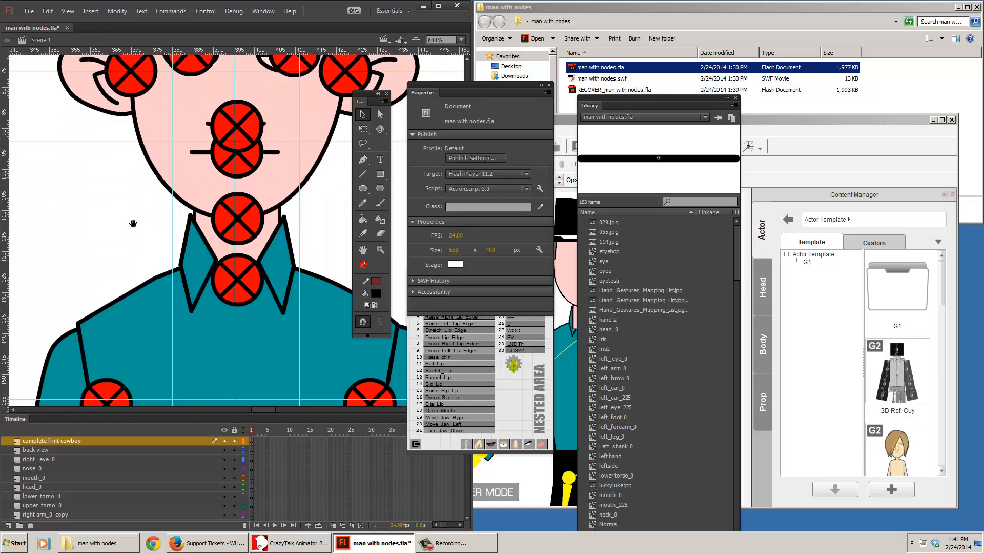
drag(169, 347, 159, 244)
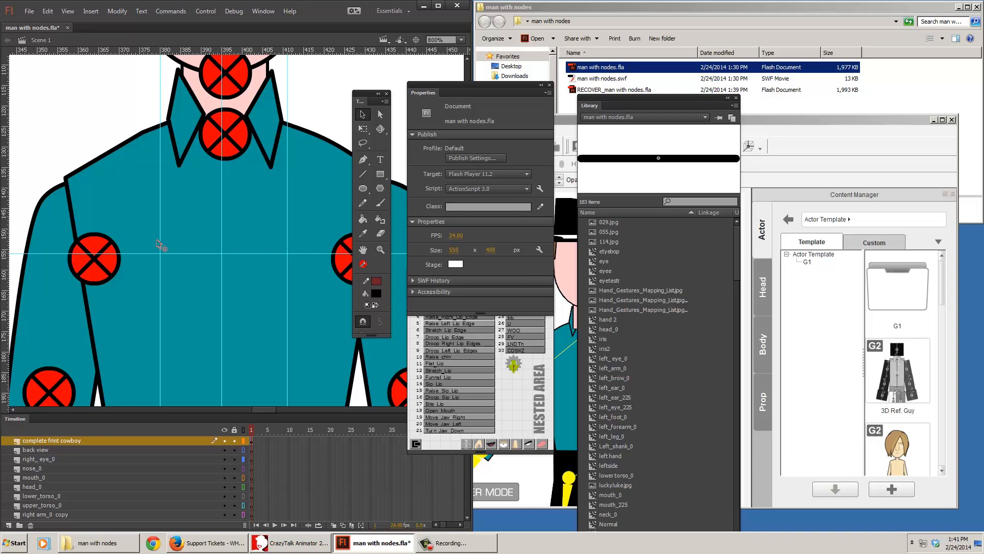
key(ctrl+minus)
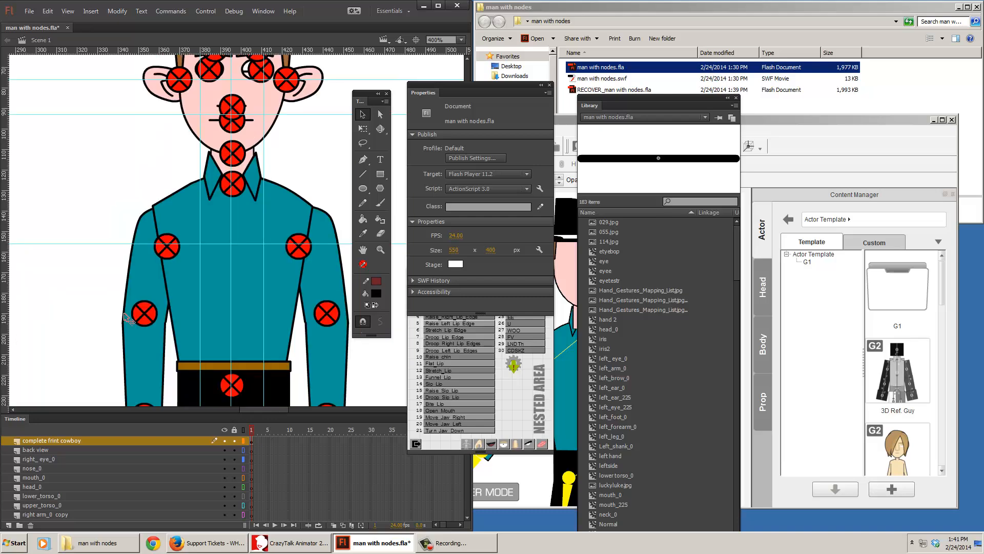
drag(174, 359, 167, 226)
scroll(154, 256, down, 3)
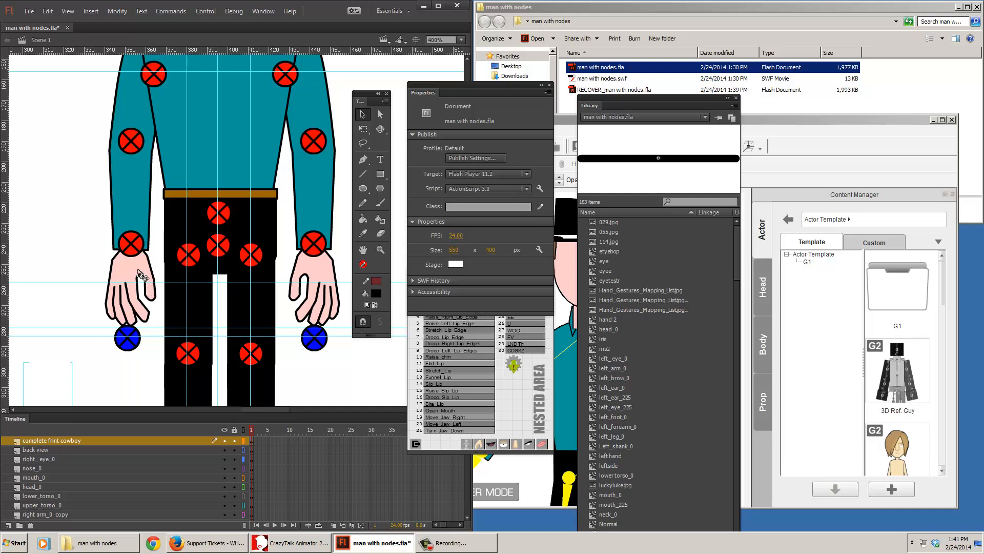
click(145, 282)
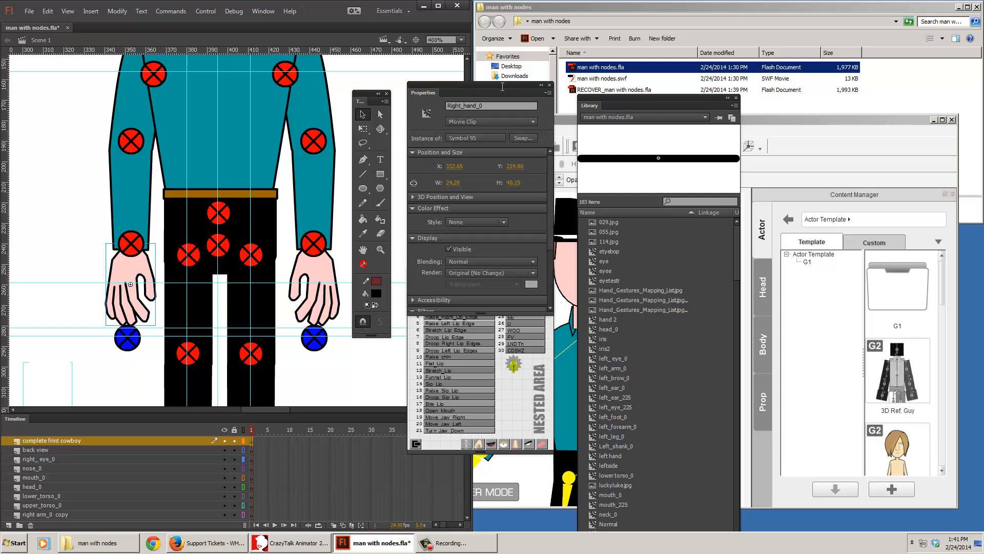
drag(486, 106, 440, 105)
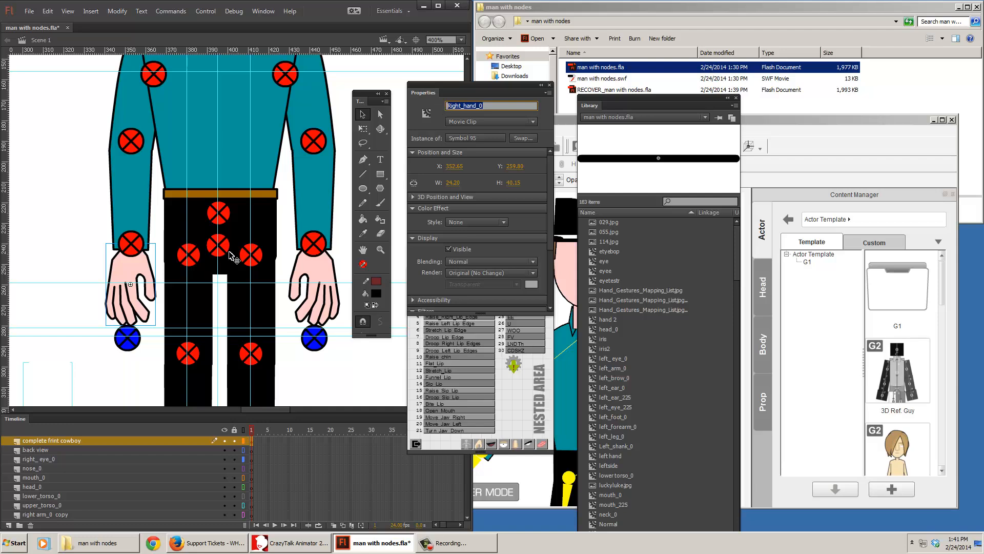
double_click(129, 275)
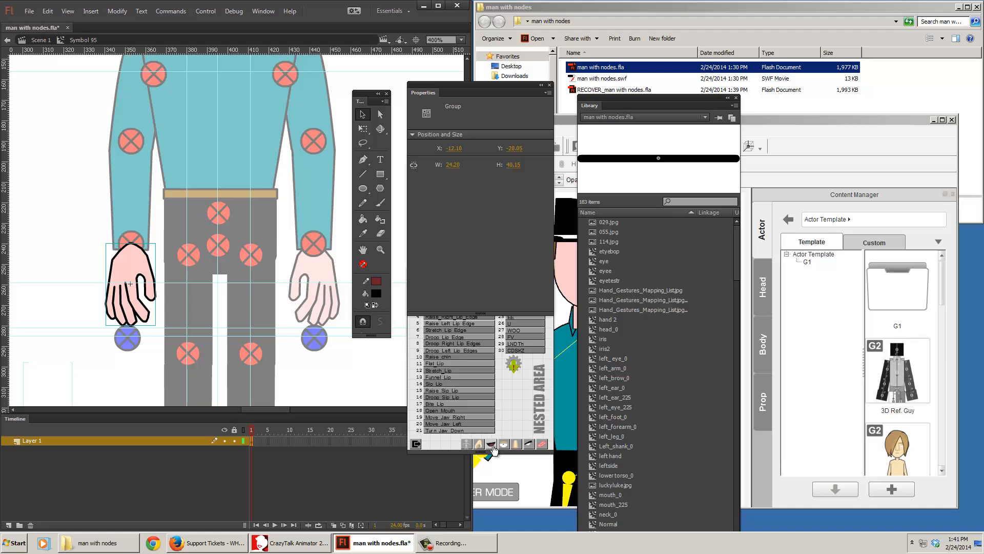
Turn the right hand group into a nested clip named Relaxed from Puppet Producer's hand names.
click(478, 444)
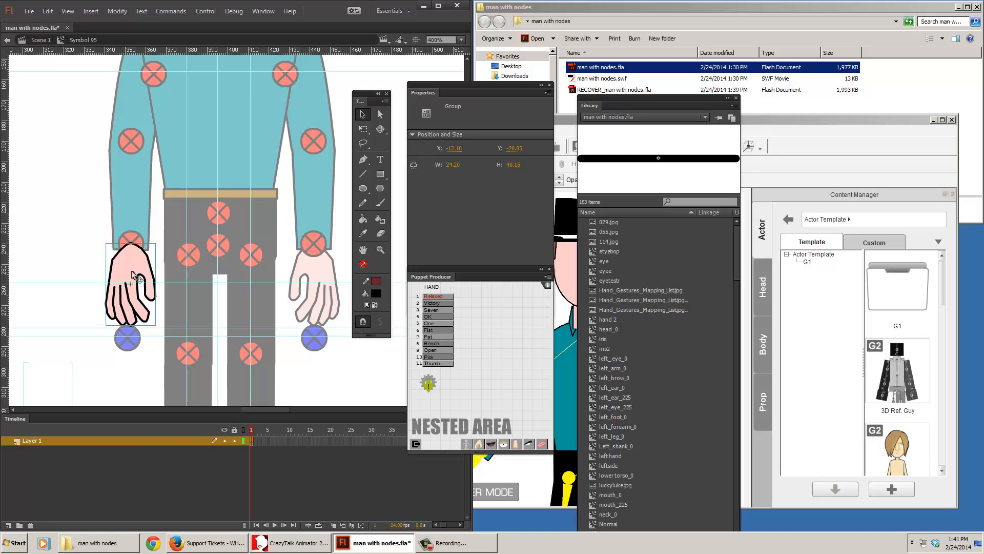
click(435, 297)
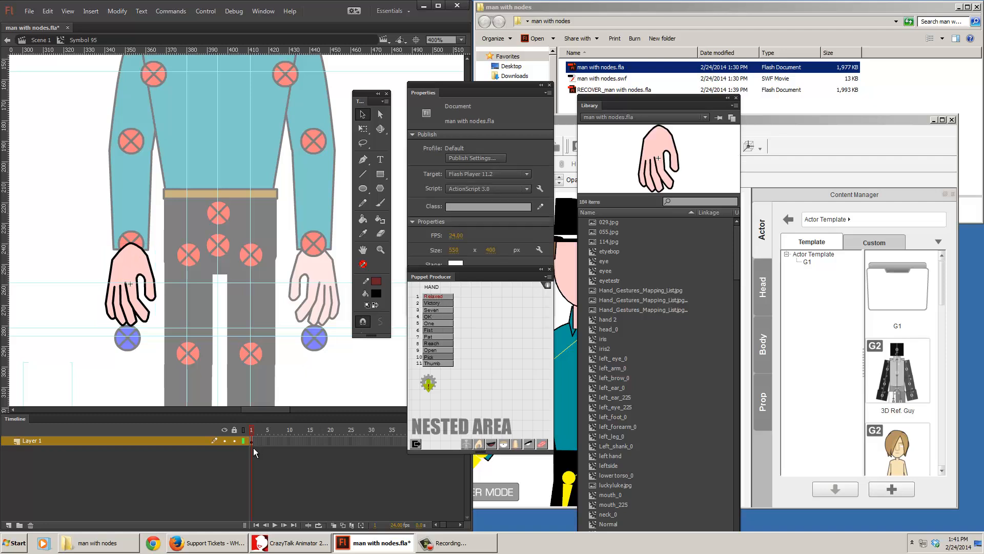
click(137, 276)
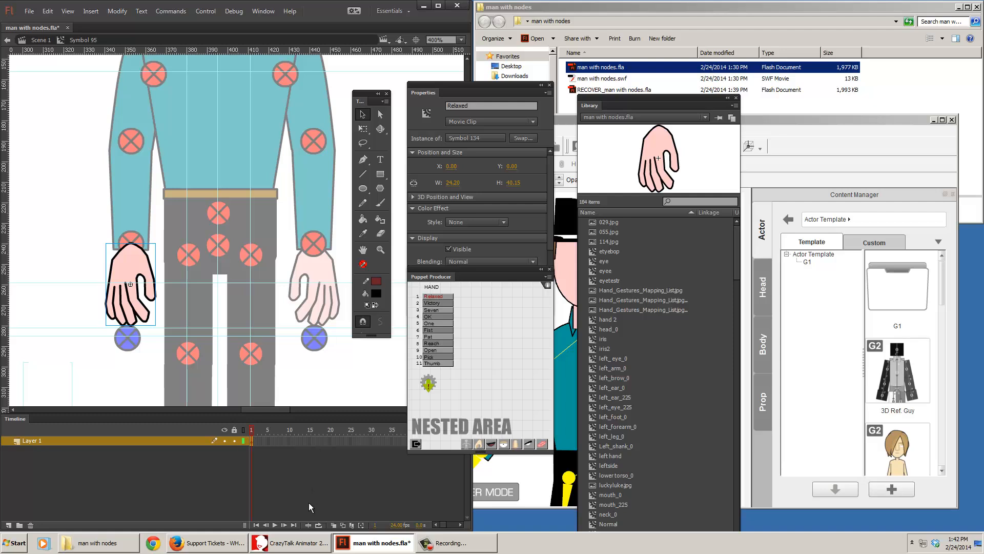
Return to the main scene, open the Left_hand_0 symbol for editing and select its hand group.
double_click(69, 313)
click(322, 281)
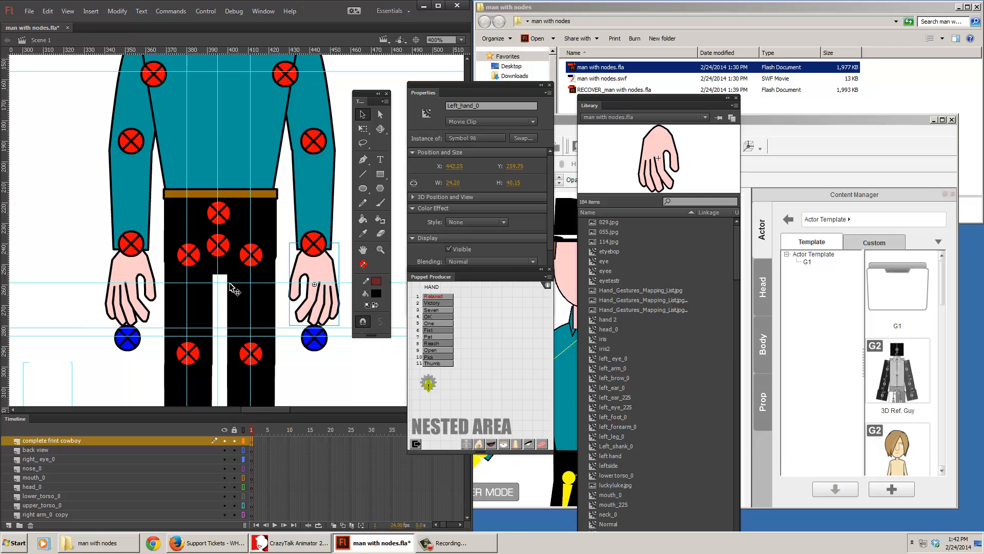
double_click(318, 276)
click(271, 464)
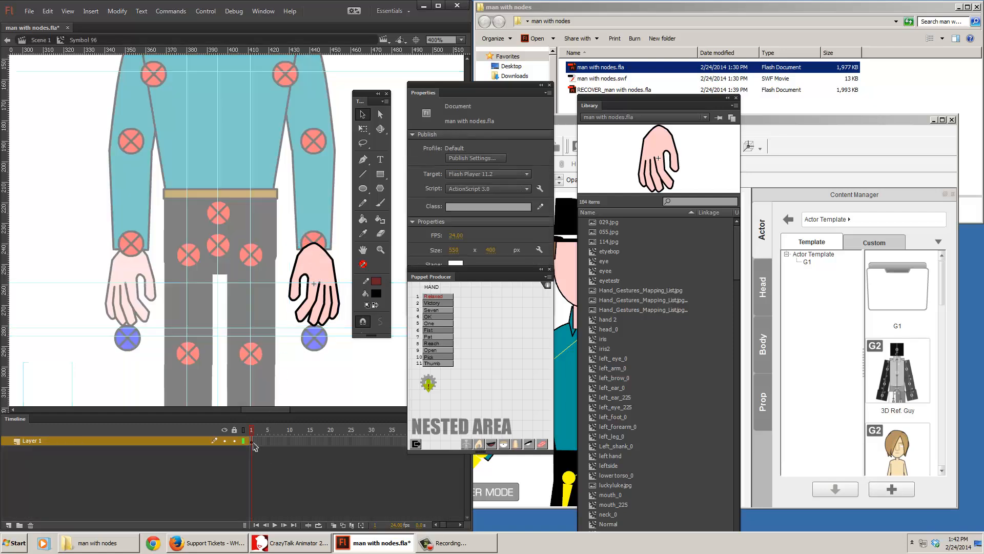
click(252, 442)
click(318, 265)
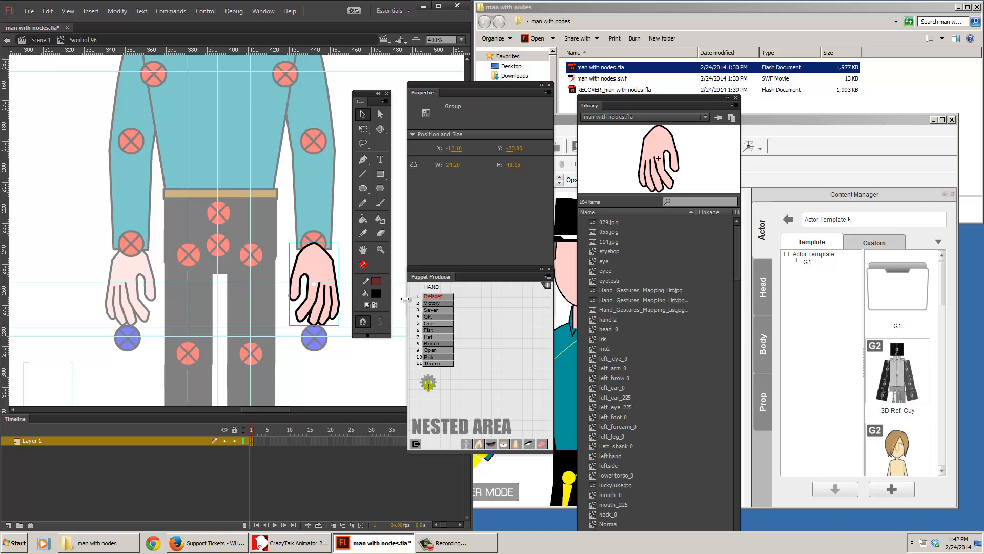
Turn the left hand group into a nested clip named Relaxed, check its name and return to the main scene.
click(439, 298)
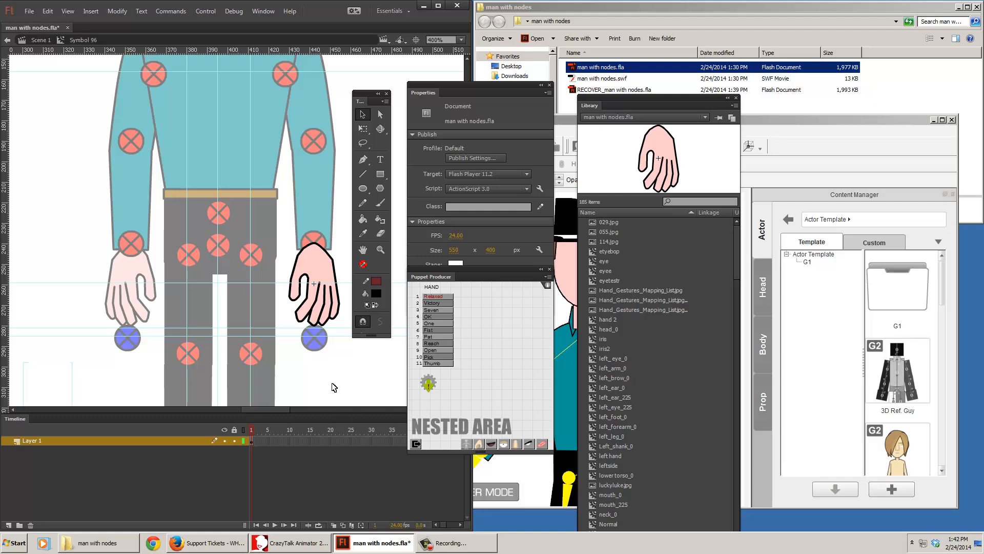
click(324, 276)
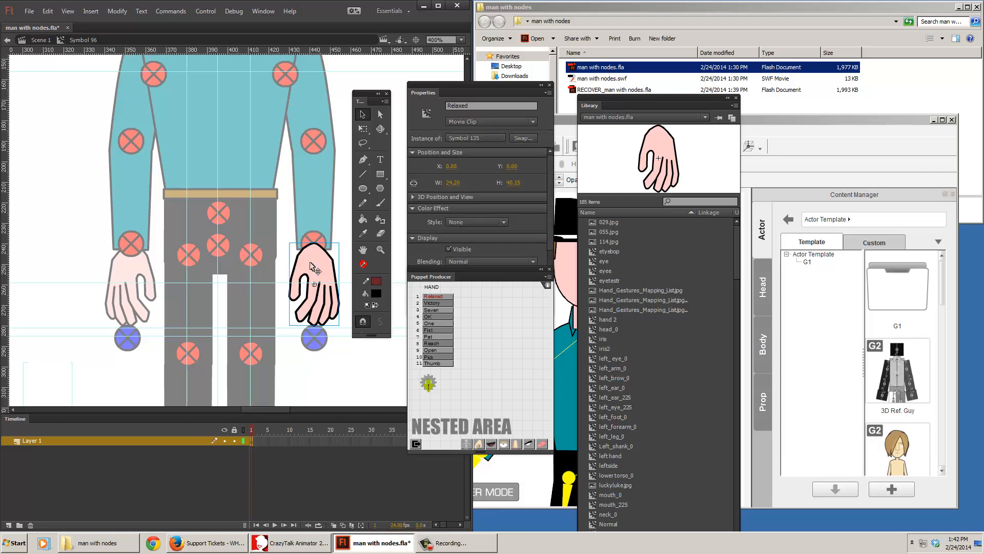
click(326, 376)
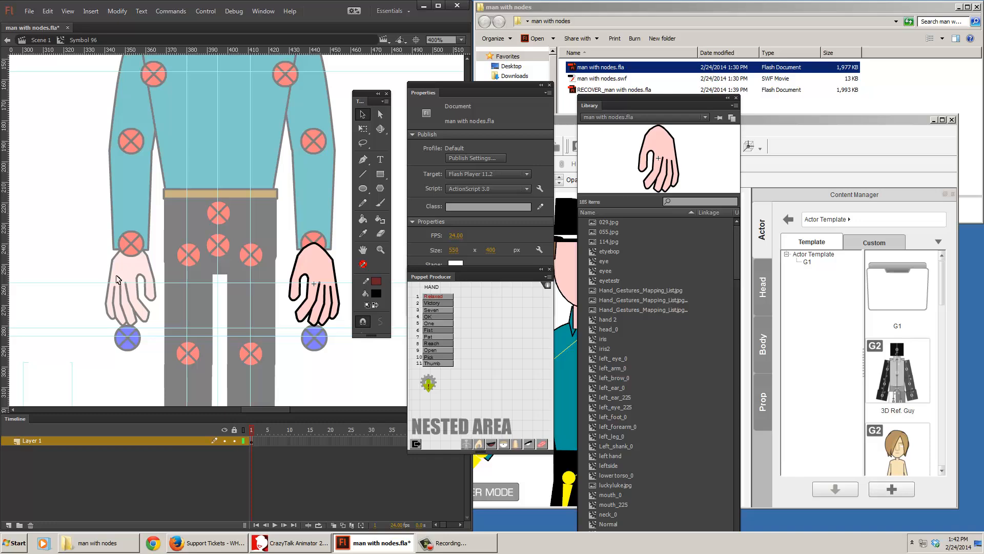
double_click(89, 247)
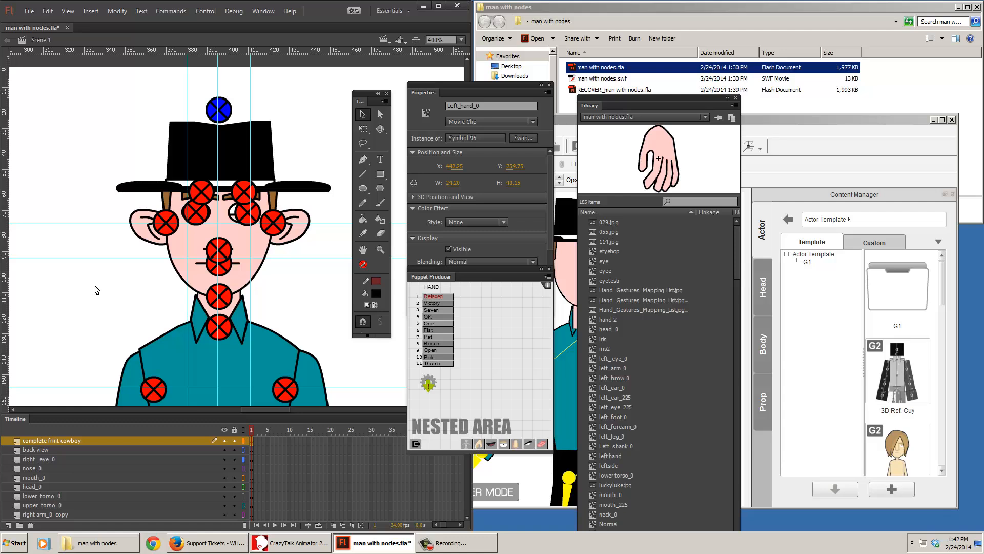
Save the document and export it as the SWF movie "man with nodes.swf", overwriting the existing file.
key(ctrl+s)
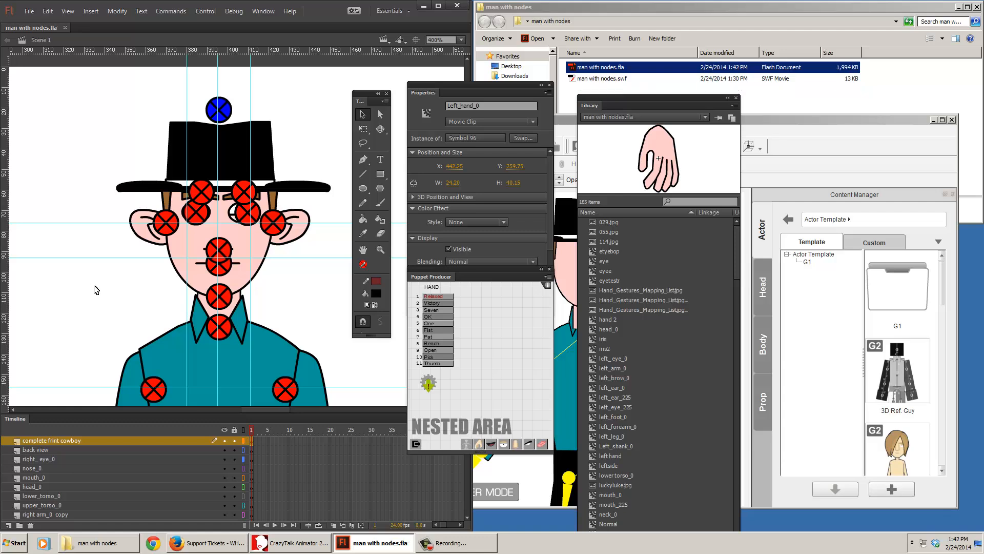
key(ctrl+alt+shift+s)
click(630, 400)
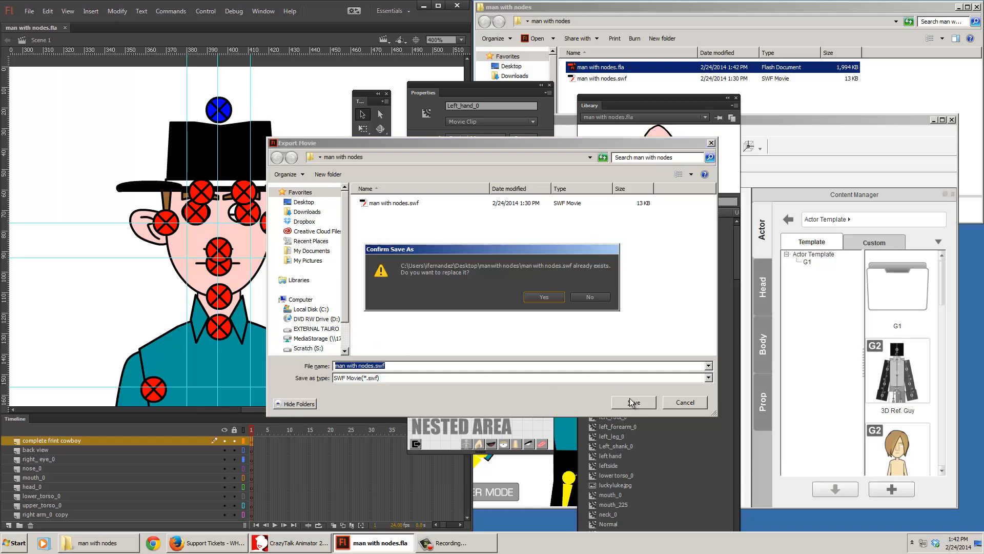
click(542, 296)
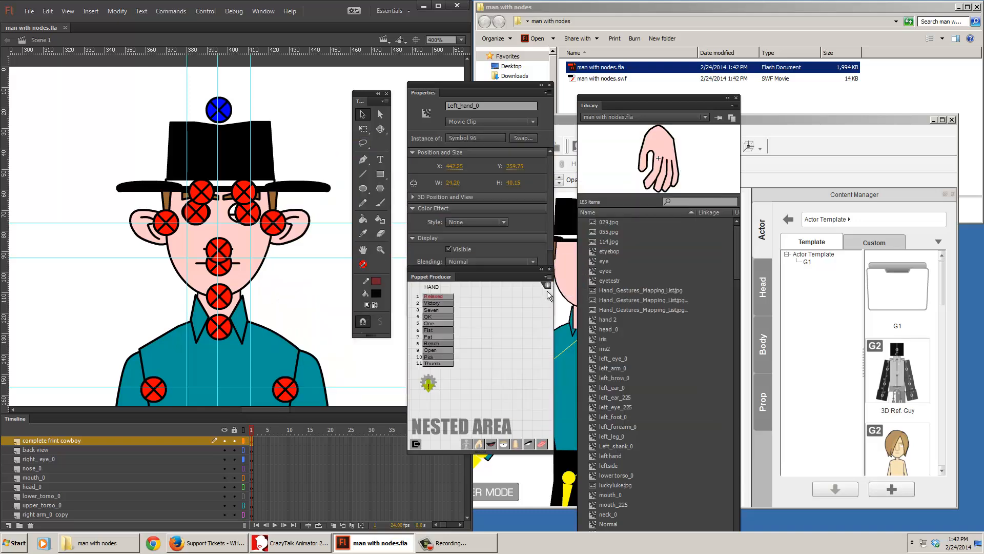
Switch to CrazyTalk Animator 2 and replace the character with the exported SWF, leaving all keep-options unchecked.
click(817, 145)
click(415, 214)
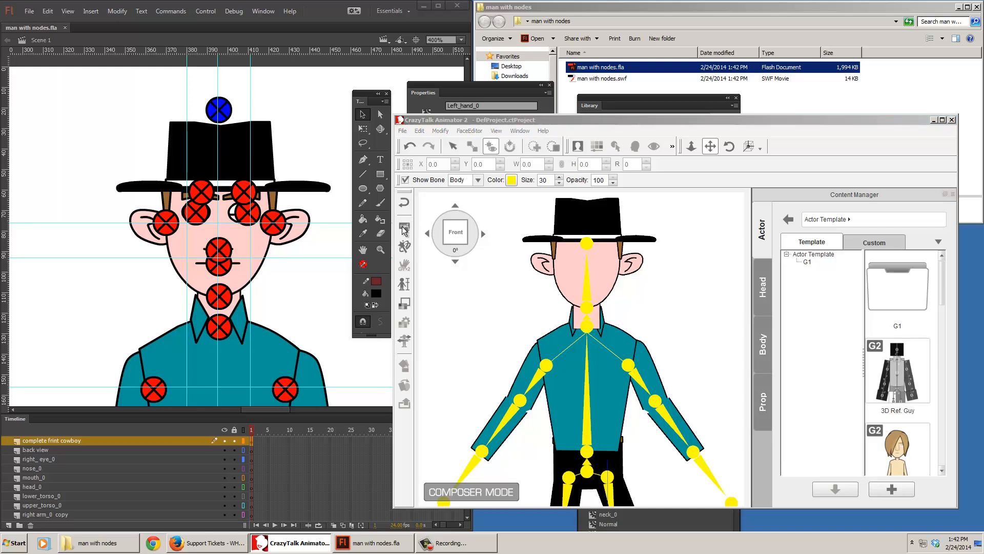
click(400, 223)
click(650, 384)
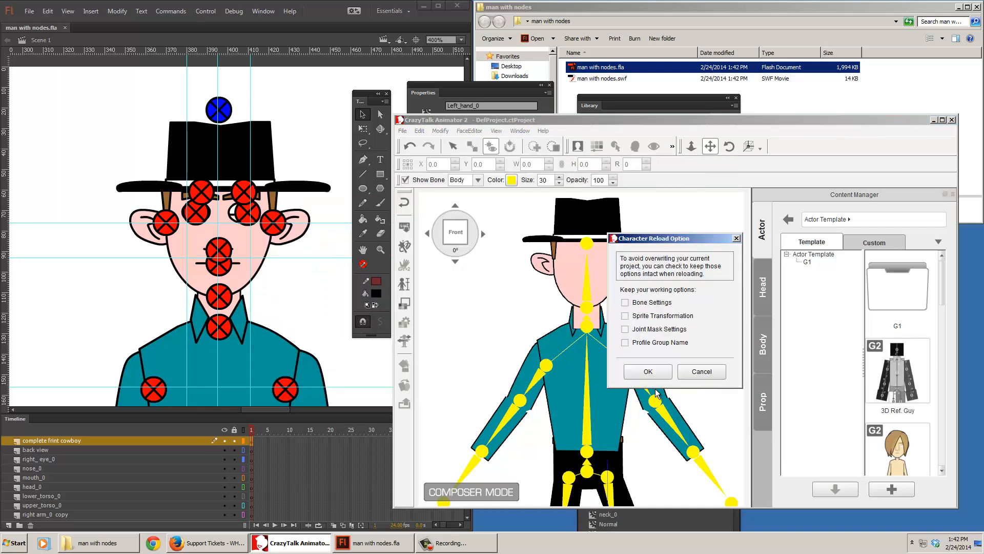
click(649, 371)
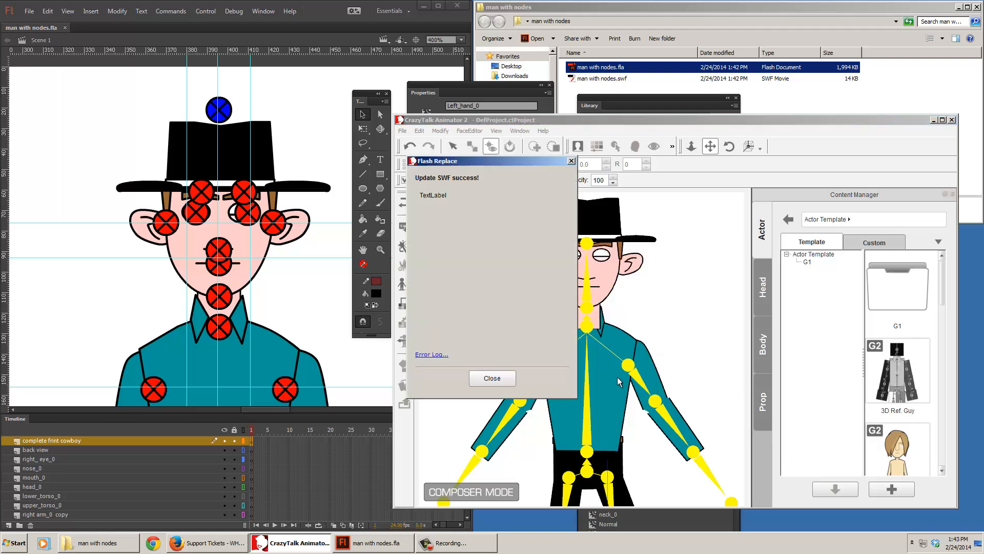
click(497, 381)
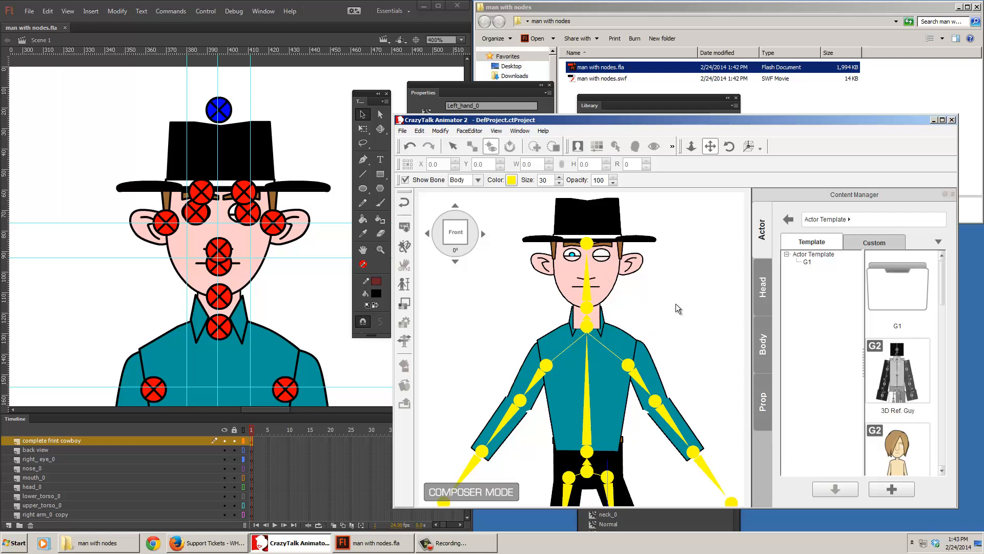
Examine the reloaded cowboy from the face down to the hands, legs and feet.
drag(663, 275, 666, 292)
drag(710, 269, 690, 213)
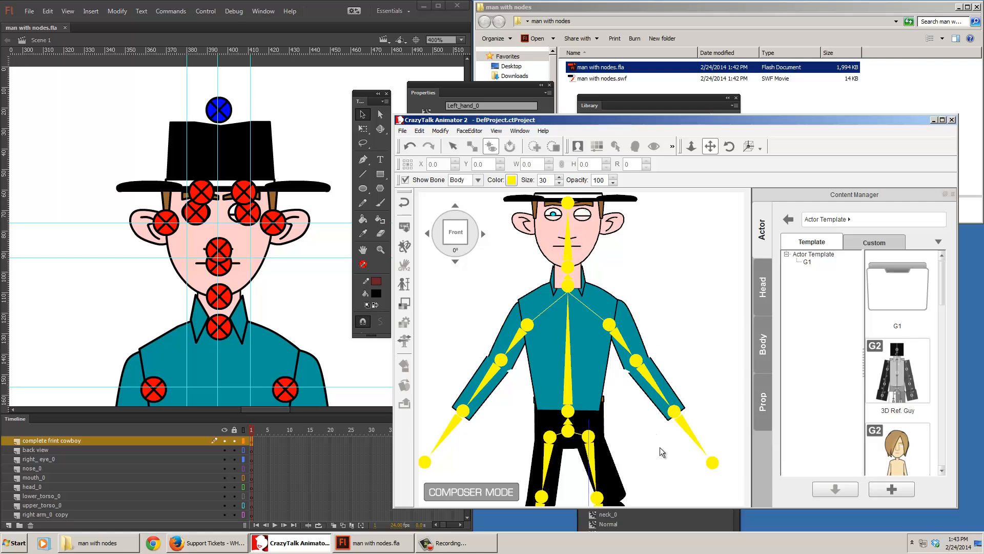
scroll(660, 447, down, 4)
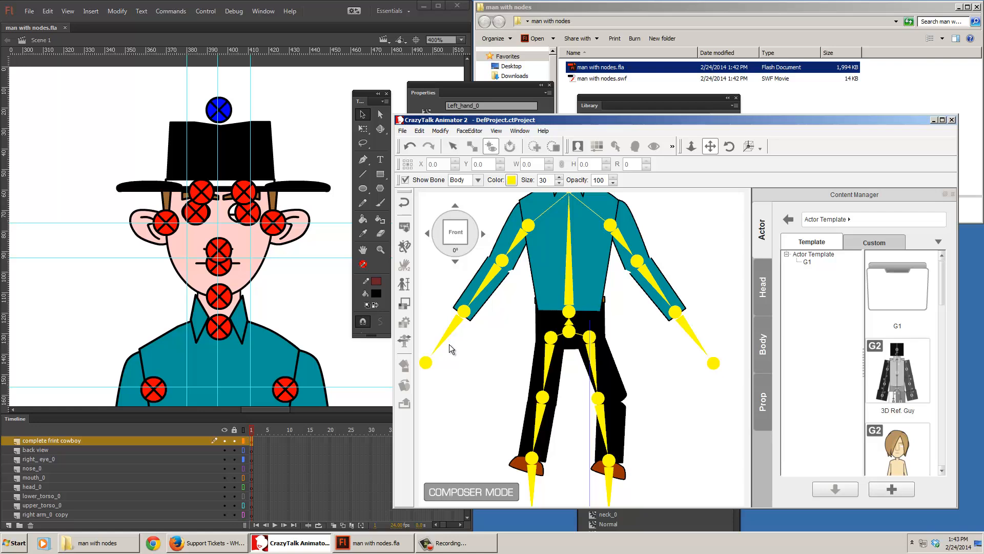
Switch to Flash Professional and check the instance names of both hand clips and the clips nested inside them.
click(301, 305)
scroll(301, 306, down, 5)
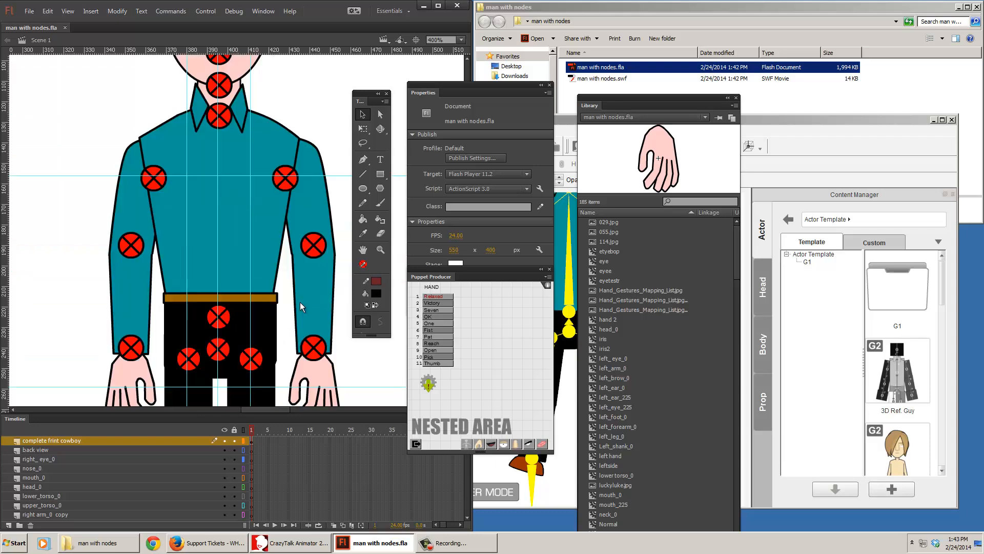
click(138, 376)
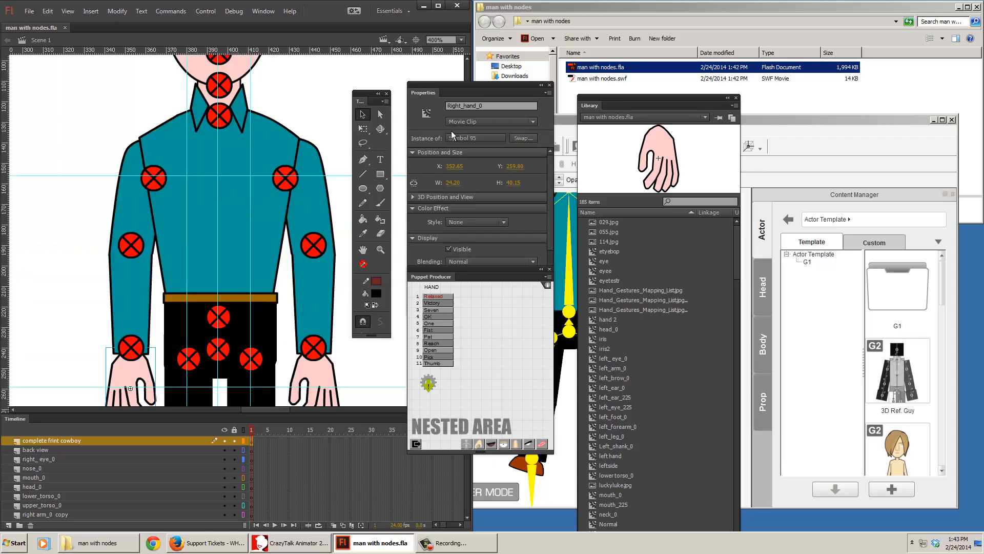
click(321, 380)
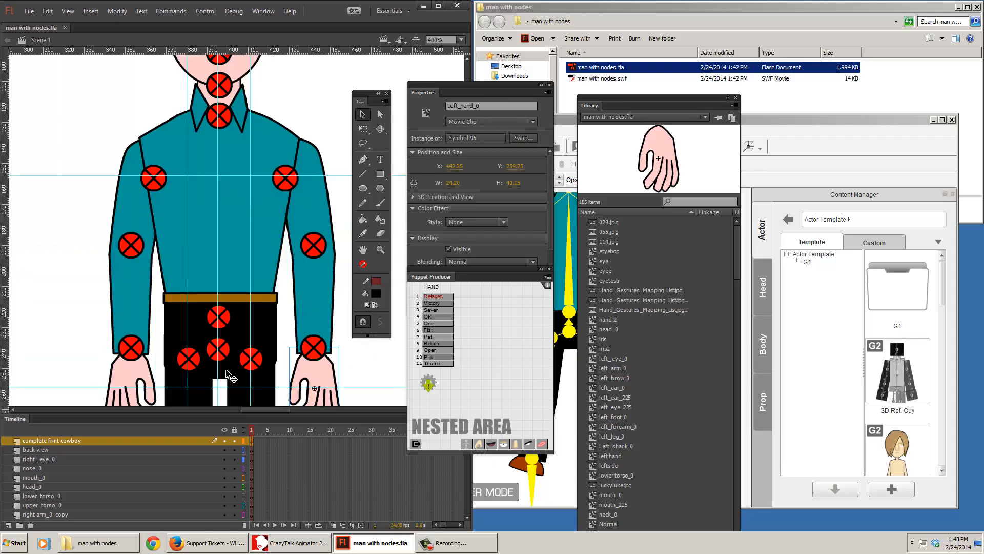
double_click(144, 382)
click(141, 371)
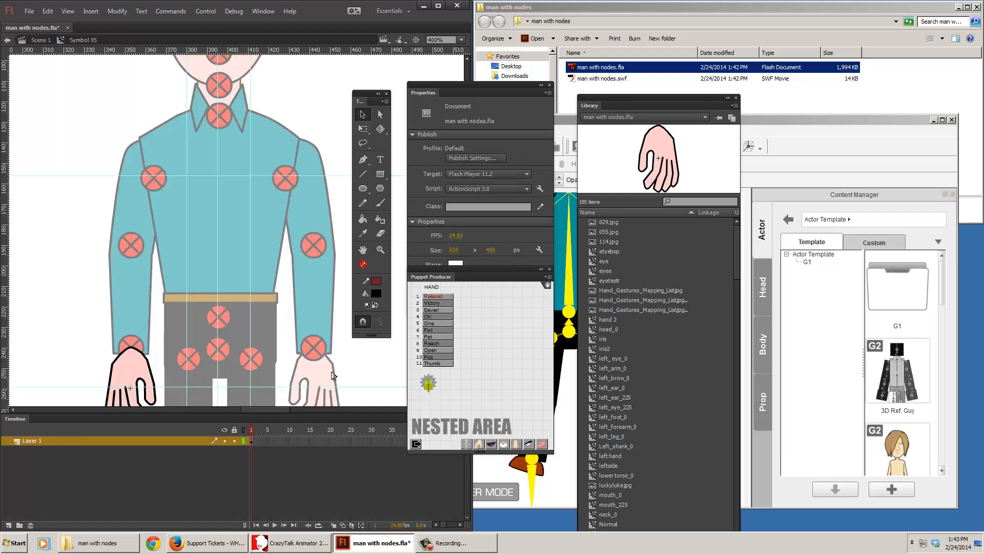
click(333, 375)
double_click(334, 378)
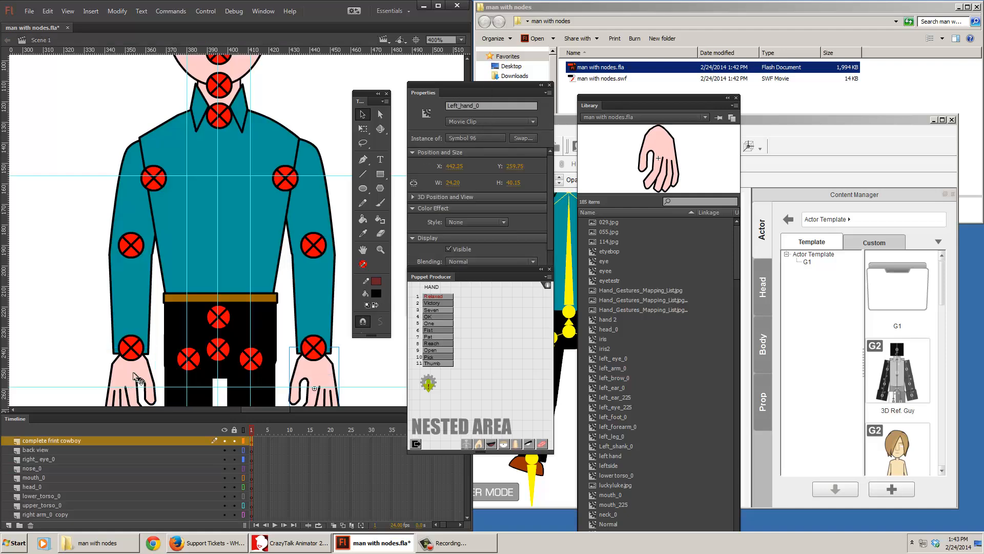
double_click(316, 377)
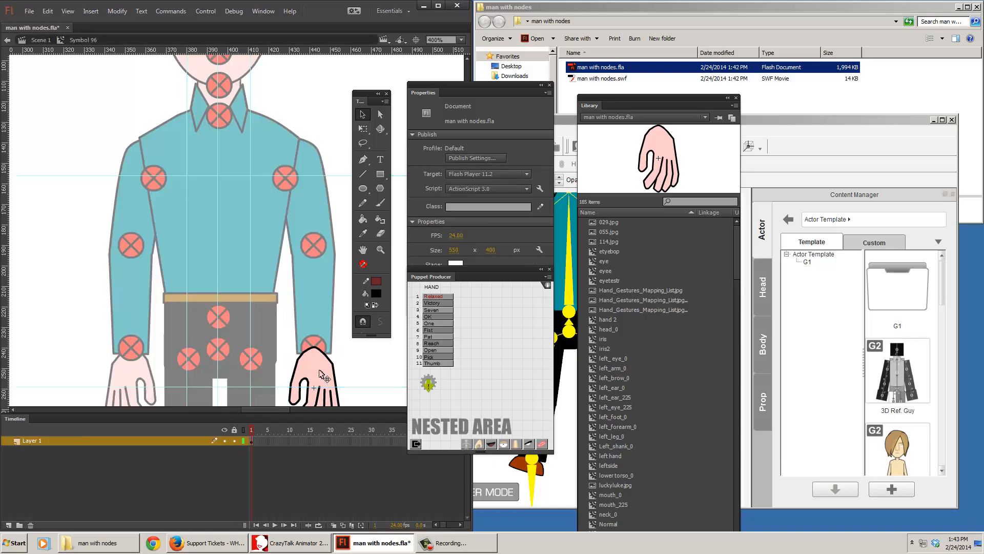
click(321, 376)
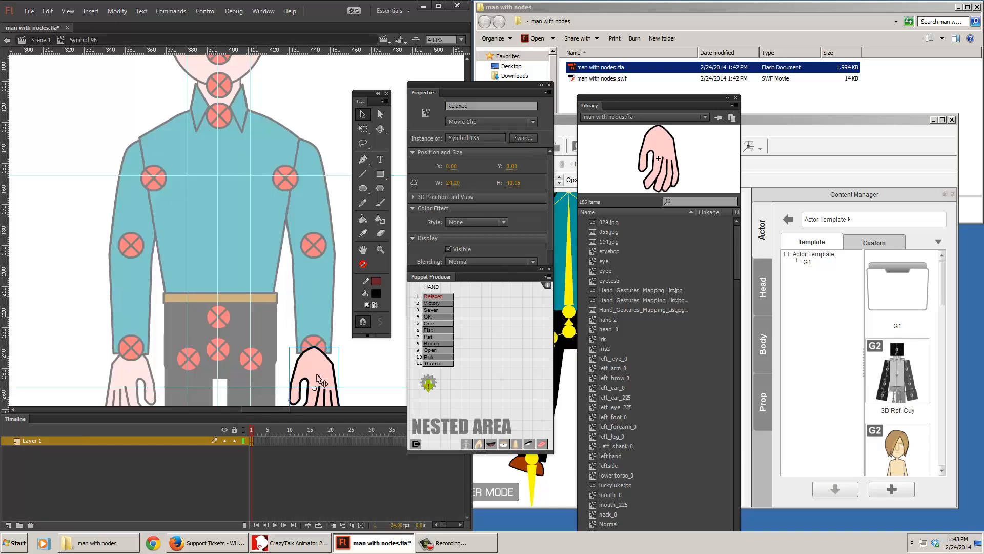
Try breaking apart the extra clip inside the right hand's nested Relaxed clip and undo it.
double_click(140, 381)
double_click(141, 381)
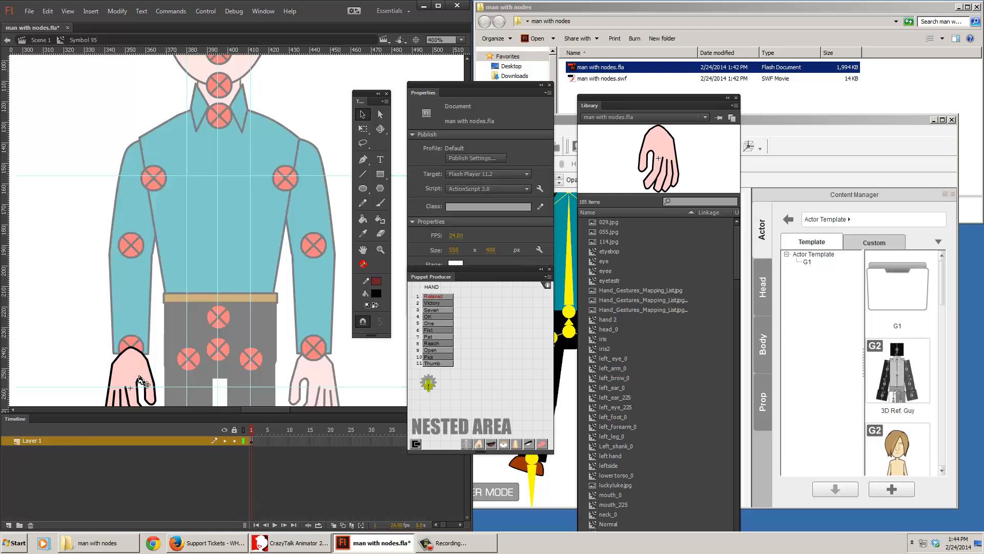
click(142, 377)
double_click(142, 376)
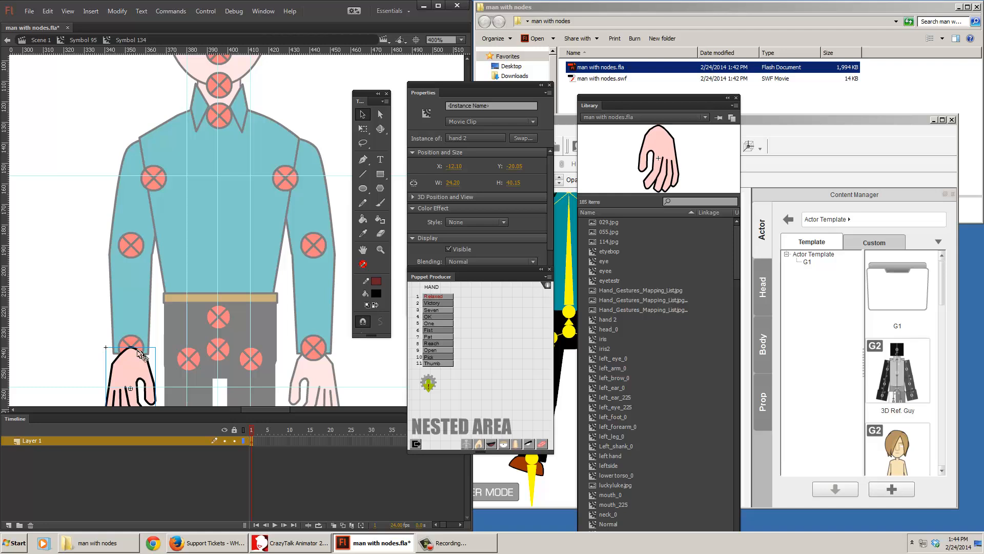
key(ctrl+z)
click(83, 358)
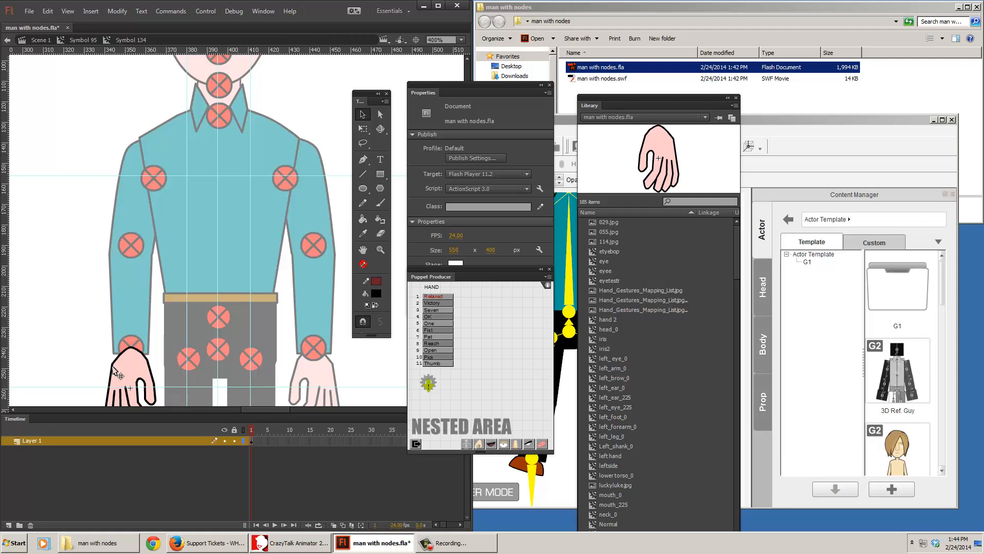
Examine the instance name at each nesting level of the right hand clip and return to the main scene.
double_click(93, 101)
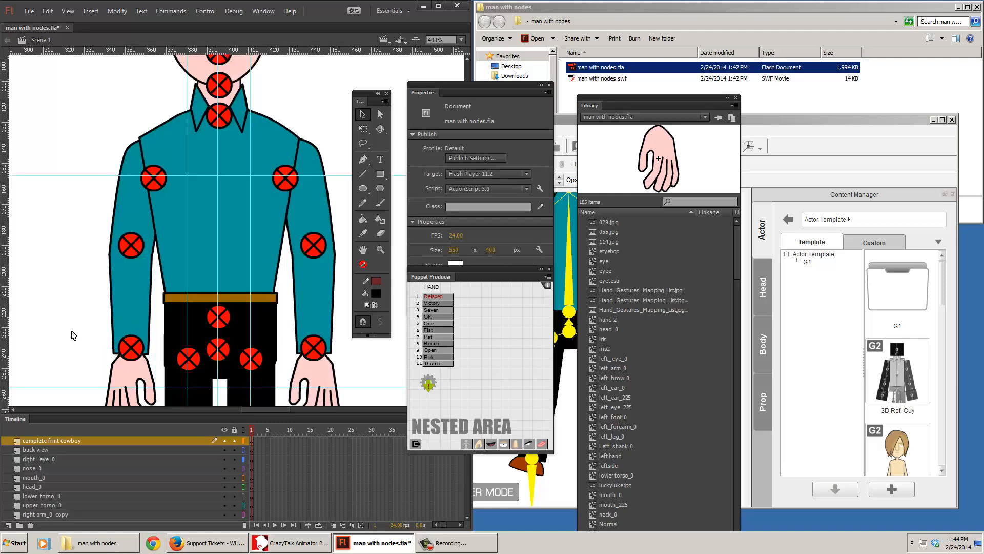
click(136, 379)
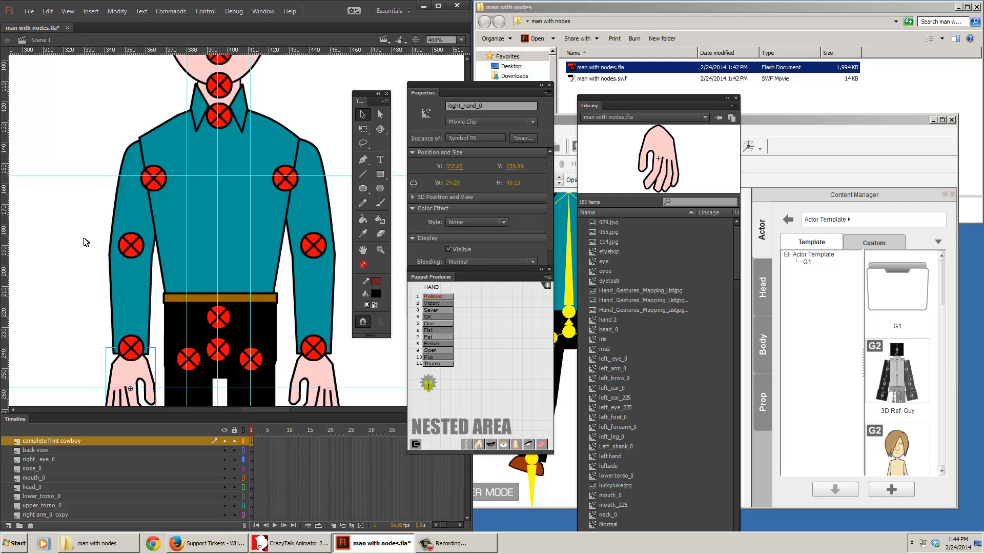
click(482, 106)
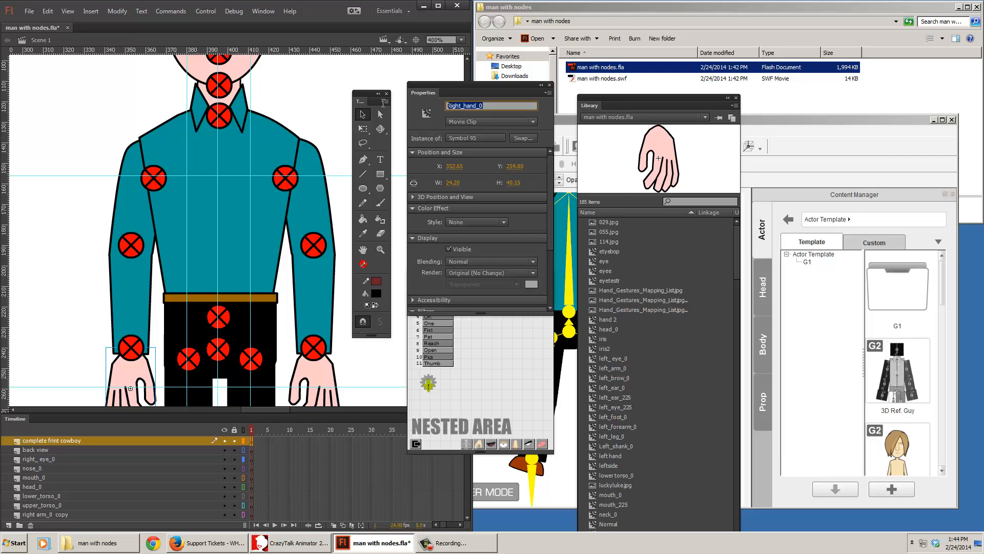
double_click(134, 376)
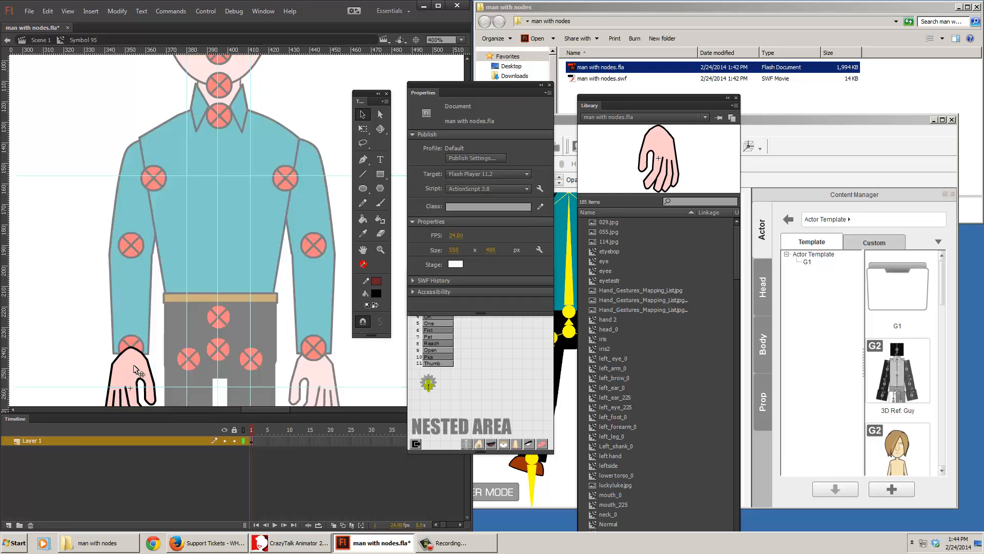
click(136, 370)
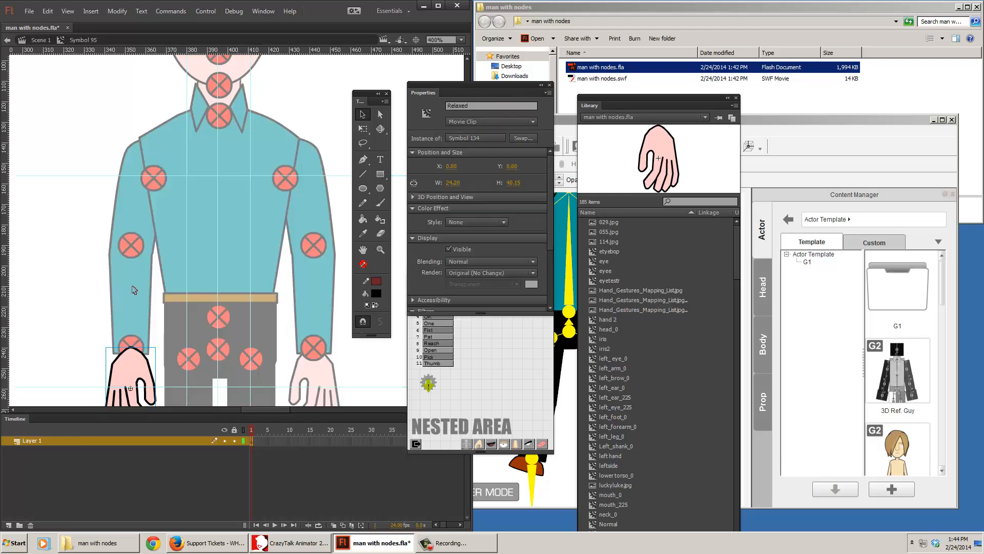
click(84, 367)
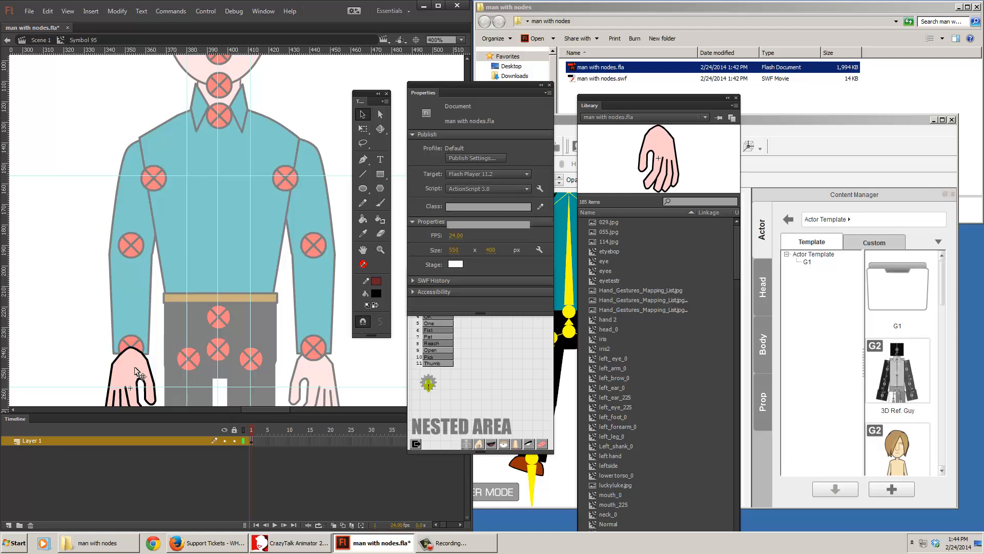
double_click(136, 376)
click(141, 377)
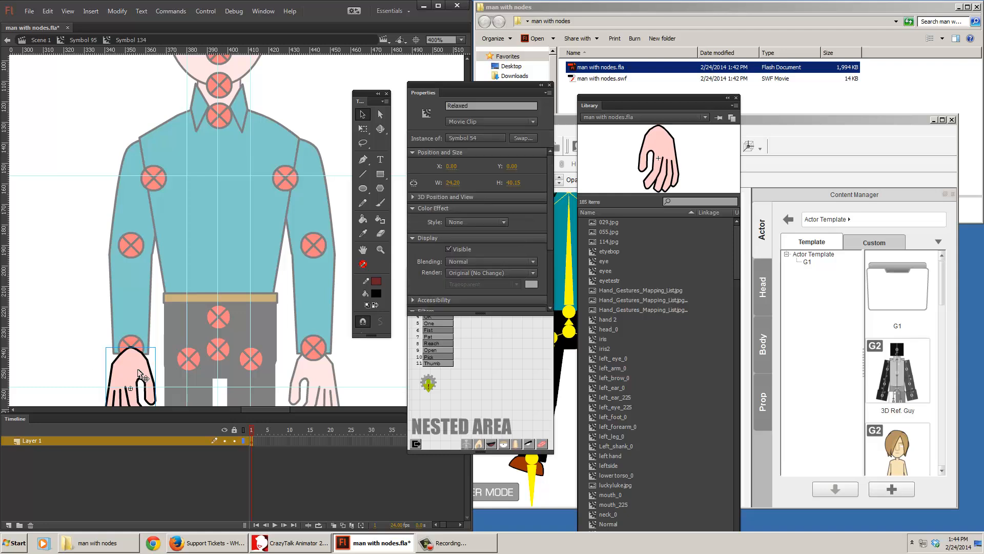
double_click(75, 360)
double_click(132, 370)
click(132, 370)
click(83, 40)
double_click(87, 362)
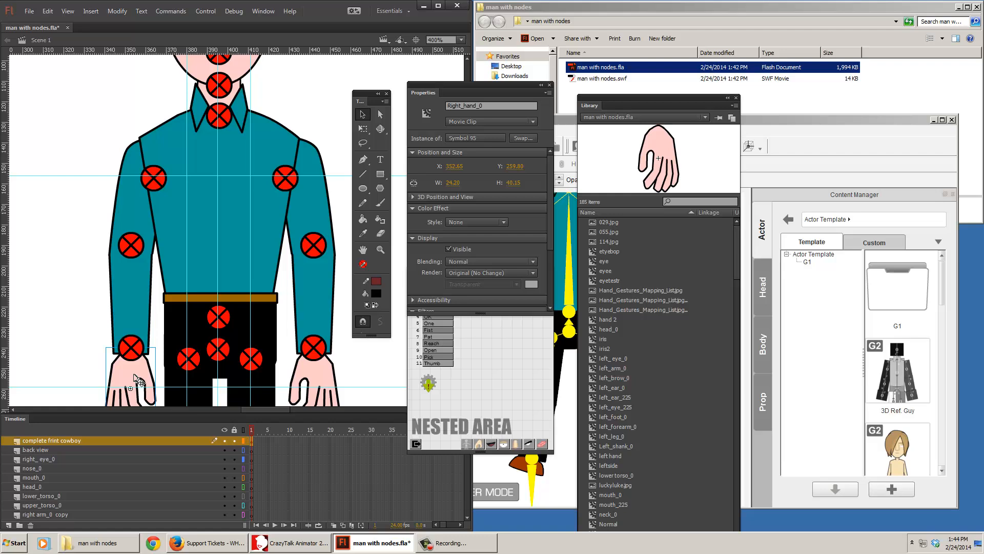
Break apart the extra clip inside the right hand's nested Relaxed clip into a plain shape and return to the main scene.
double_click(126, 381)
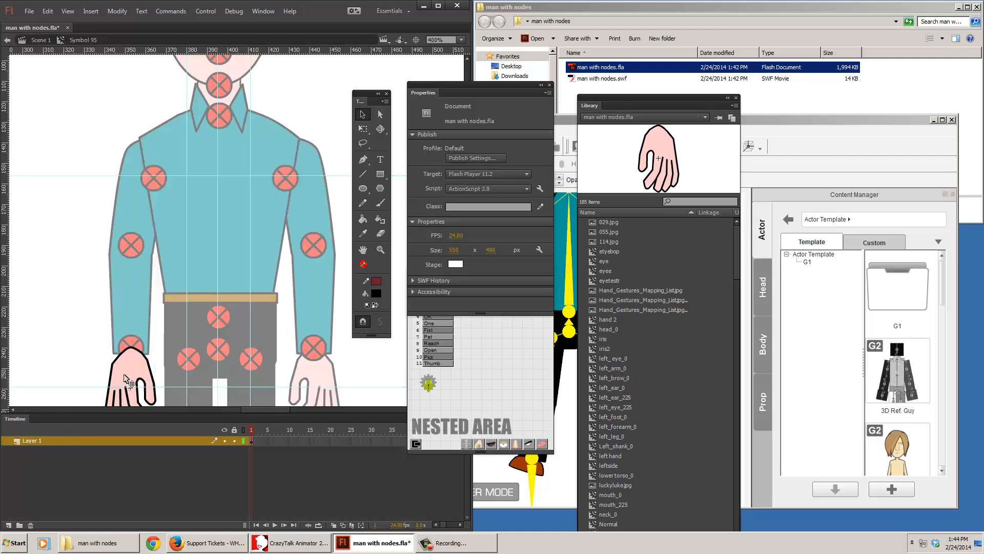
click(126, 381)
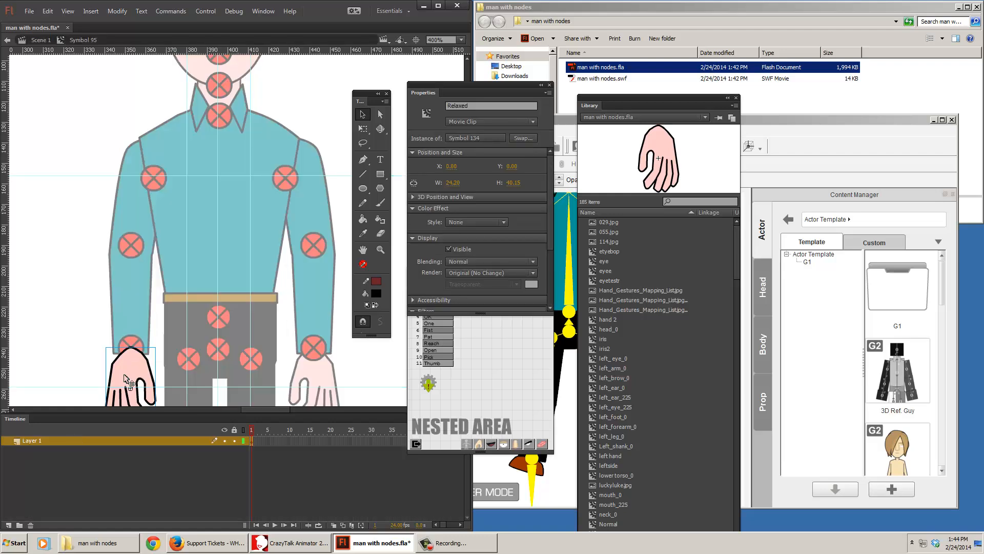
double_click(128, 380)
key(ctrl+b)
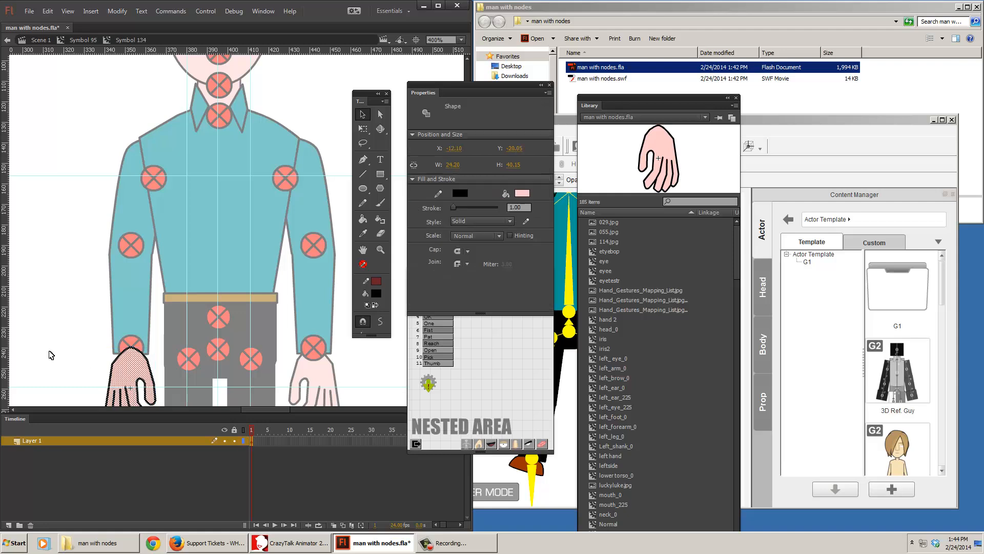
double_click(89, 357)
double_click(89, 358)
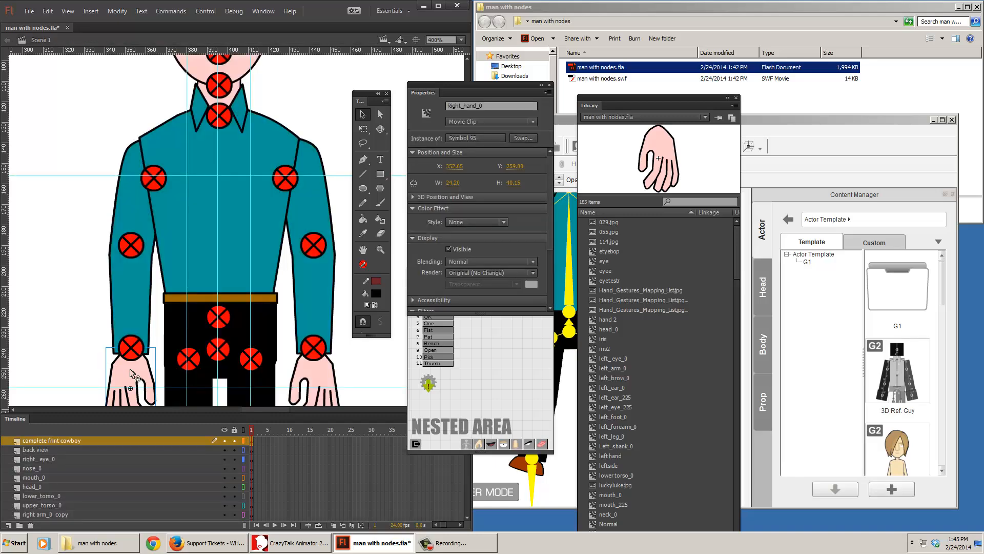
Reopen the right hand down to its innermost level to check the clip names and artwork, and return to the main scene.
click(128, 379)
double_click(127, 378)
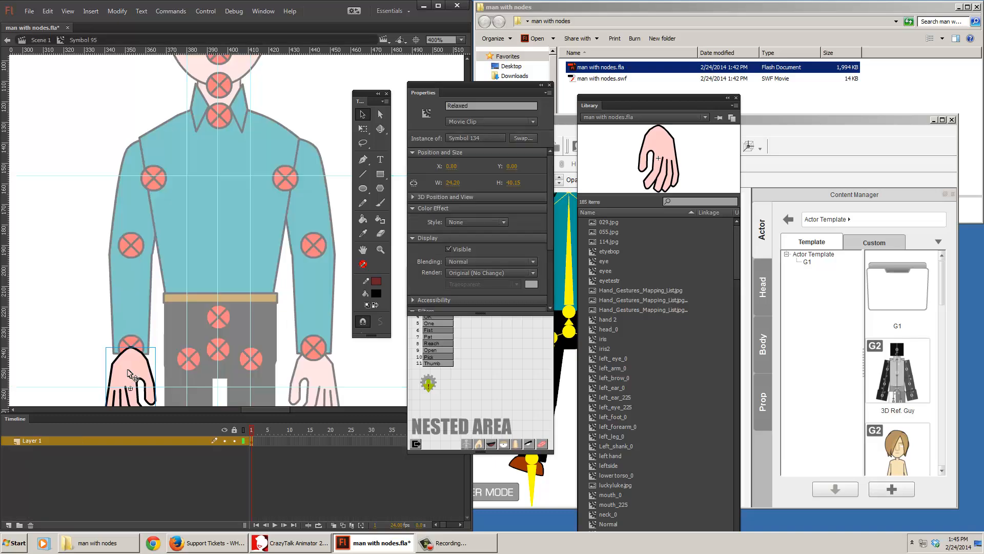
double_click(128, 370)
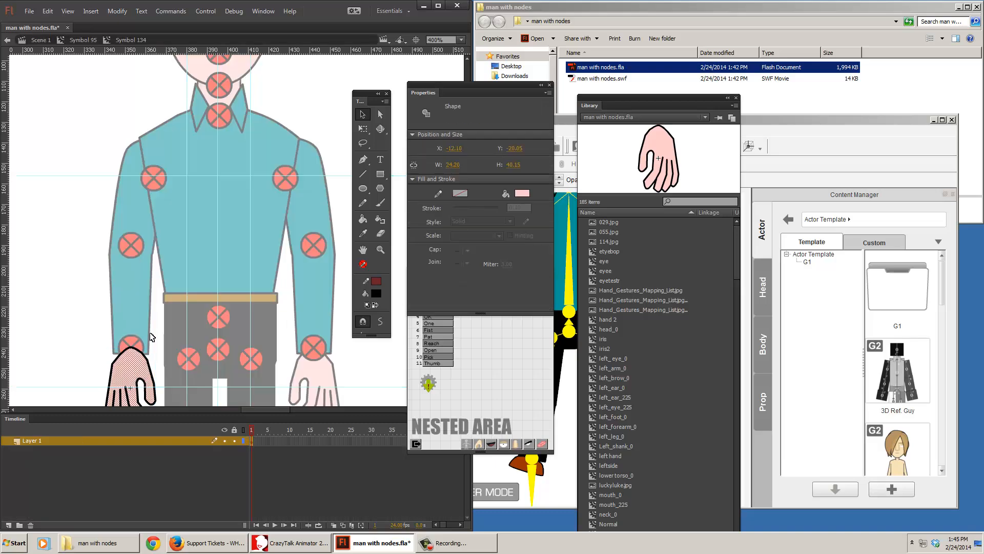
double_click(103, 354)
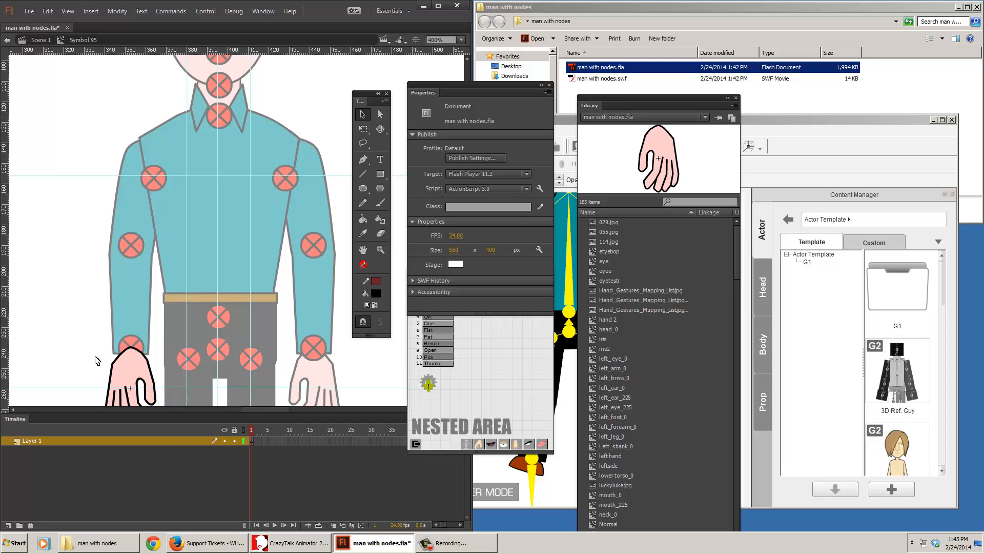
double_click(97, 360)
Break apart the group inside the left hand's nested Relaxed clip into a plain shape and return to the main scene.
double_click(326, 375)
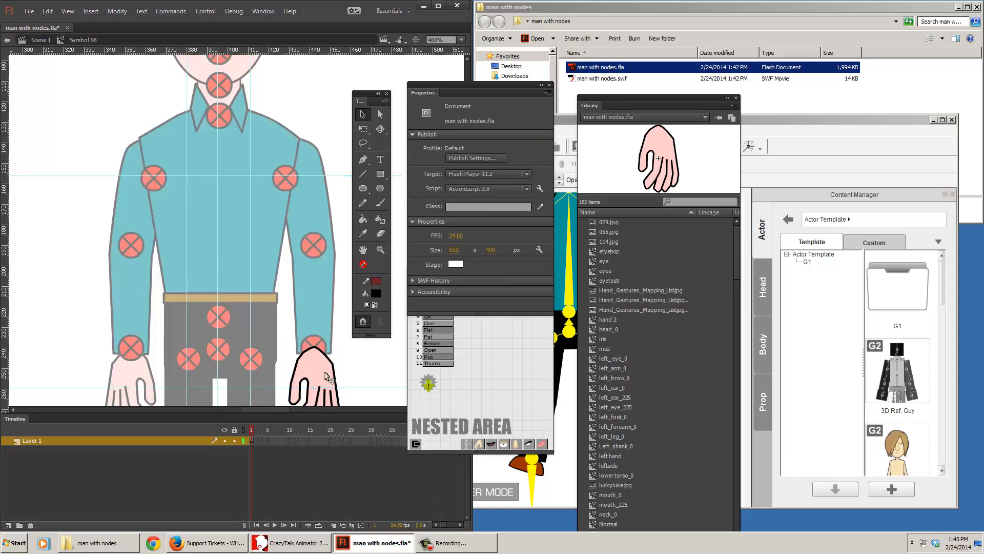
click(326, 376)
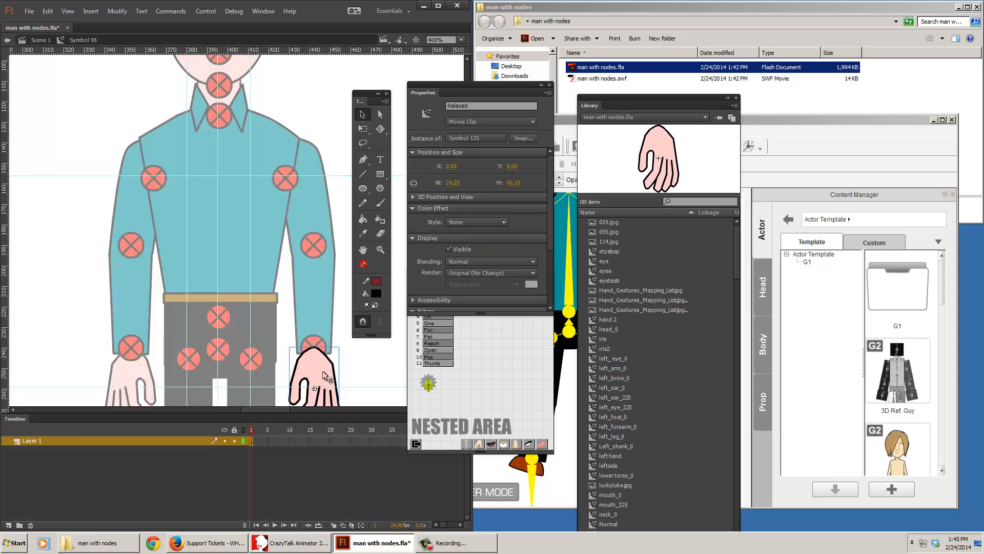
double_click(322, 378)
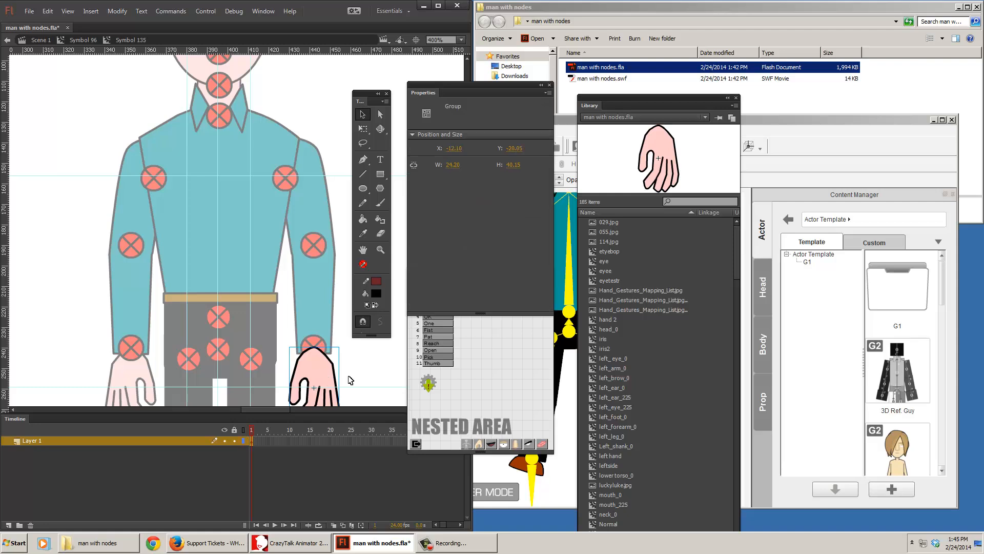
key(ctrl+b)
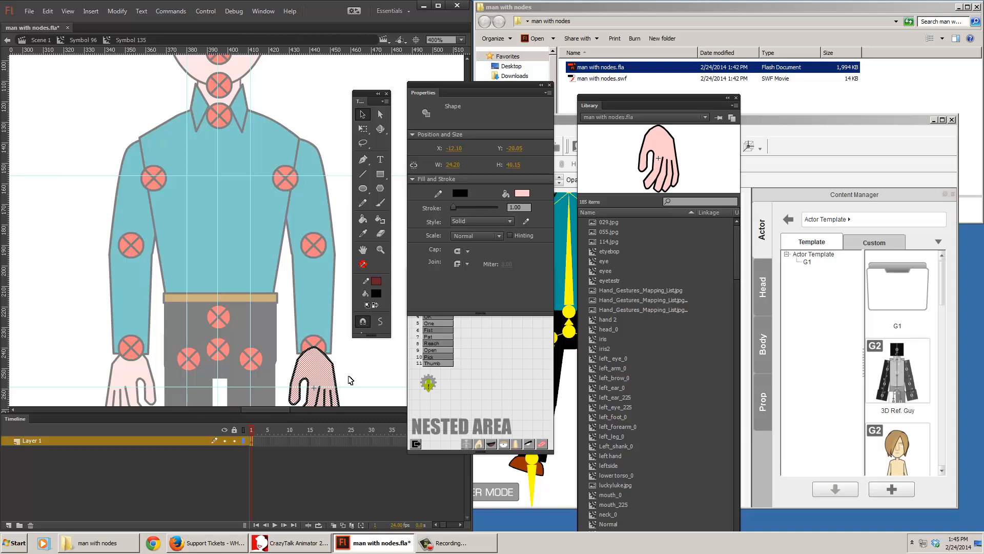
double_click(354, 376)
double_click(354, 377)
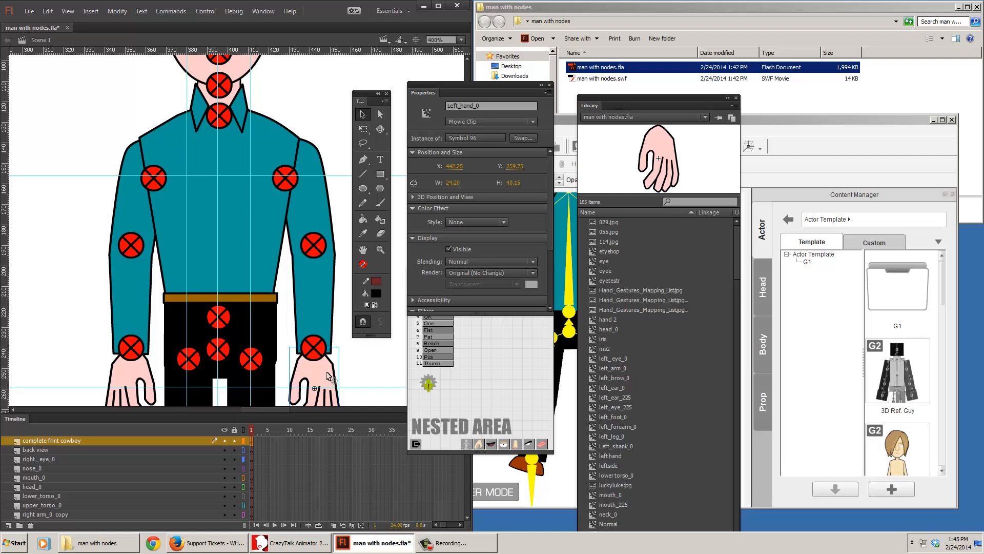
Compare the right hand's nested clip name with the hand names listed in Puppet Producer.
double_click(146, 379)
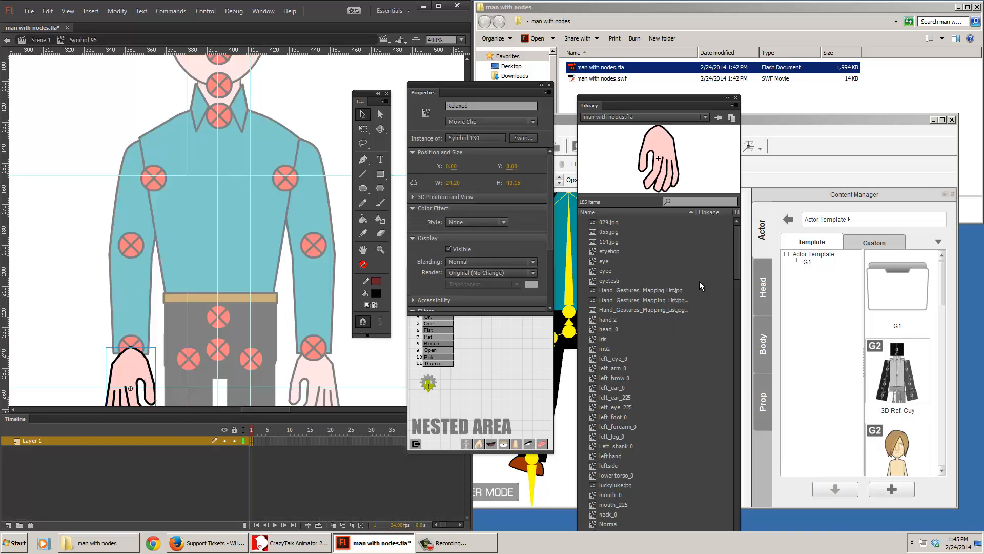
click(498, 340)
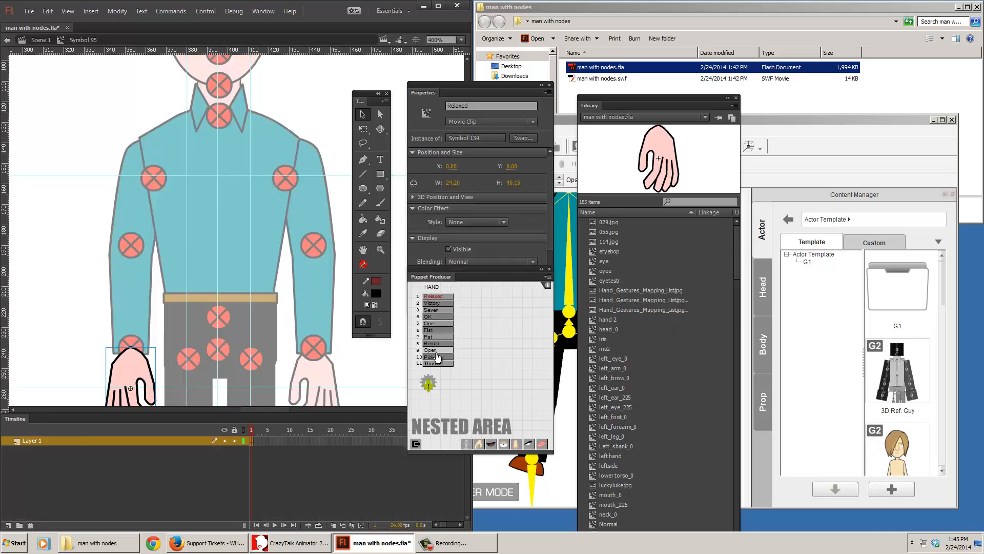
click(74, 365)
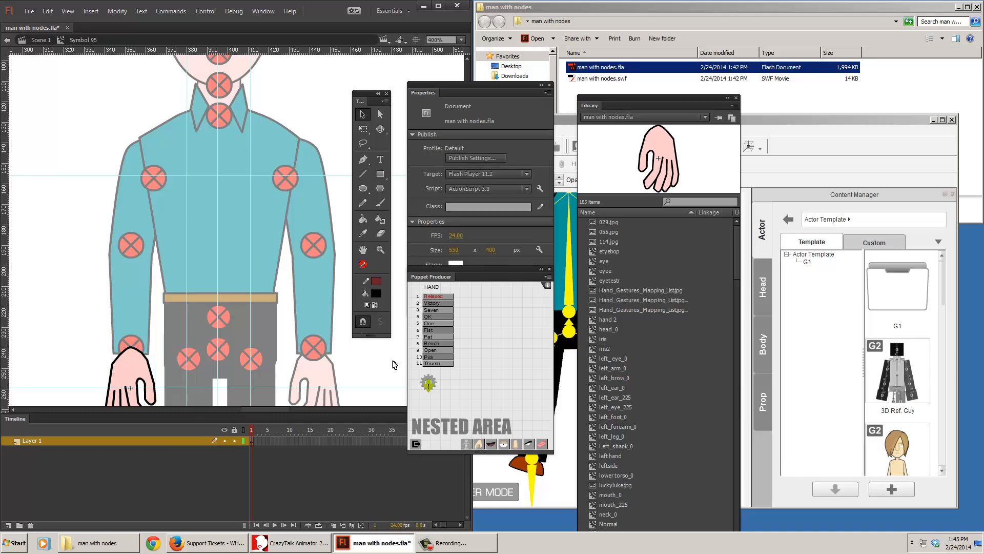
Return to the main scene and delete the cowboy's left hand clip.
double_click(364, 365)
click(326, 376)
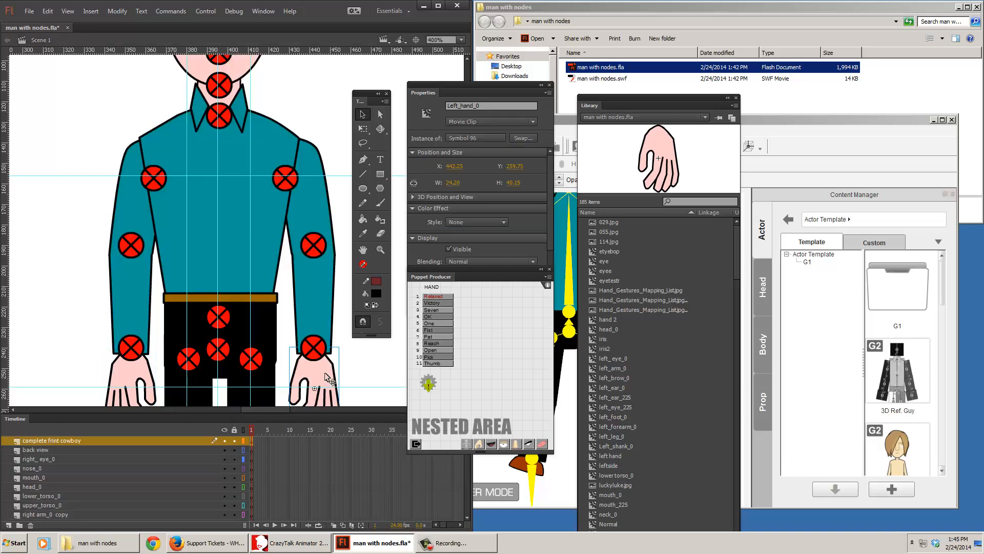
key(Delete)
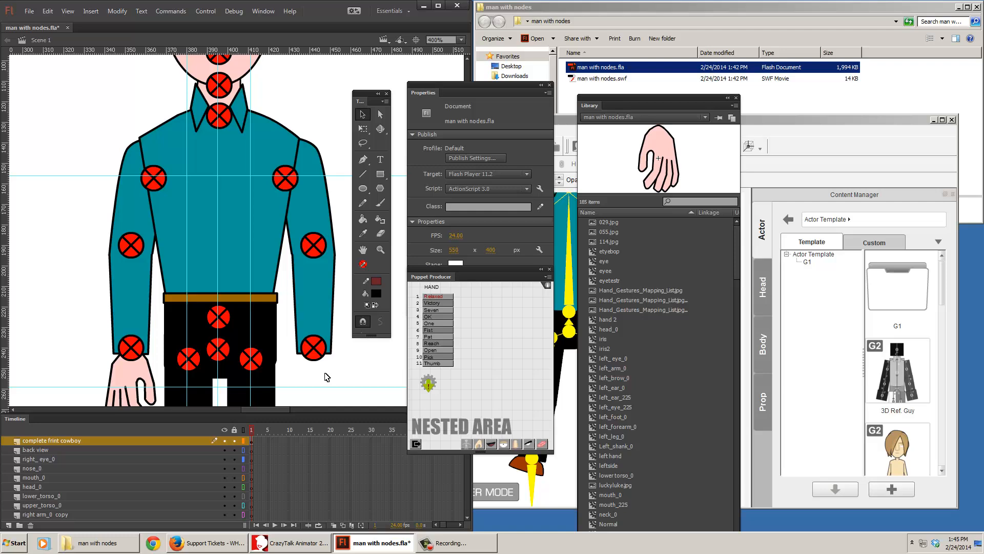
Duplicate the cowboy's right hand clip in place, offset the copy to the side and flip it horizontally.
click(141, 375)
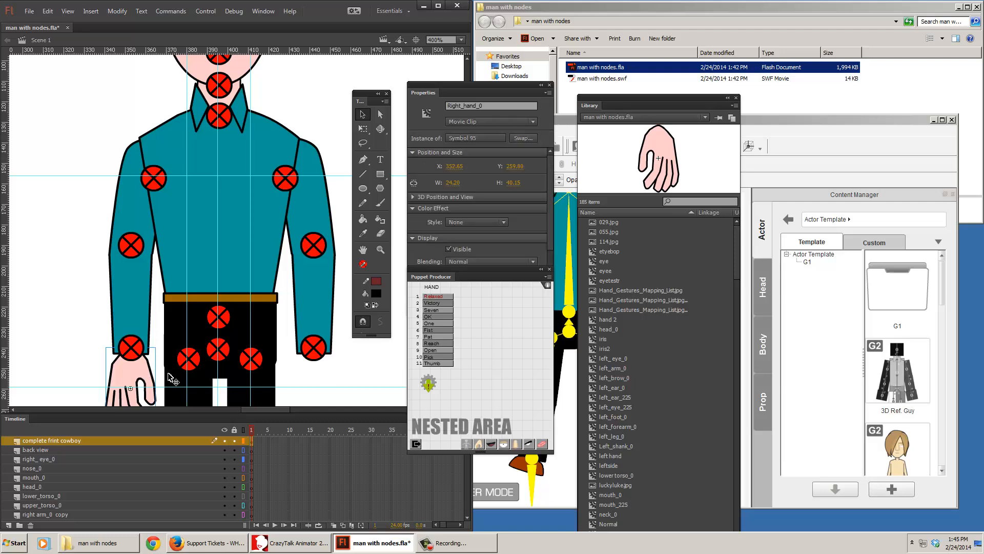
key(shift+Right)
key(shift+Down)
key(shift+Up)
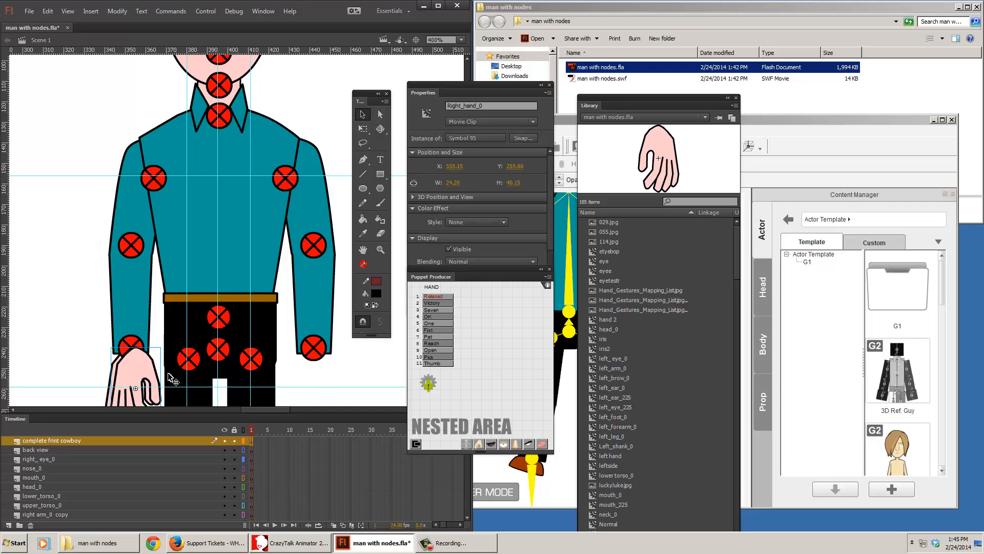
click(116, 11)
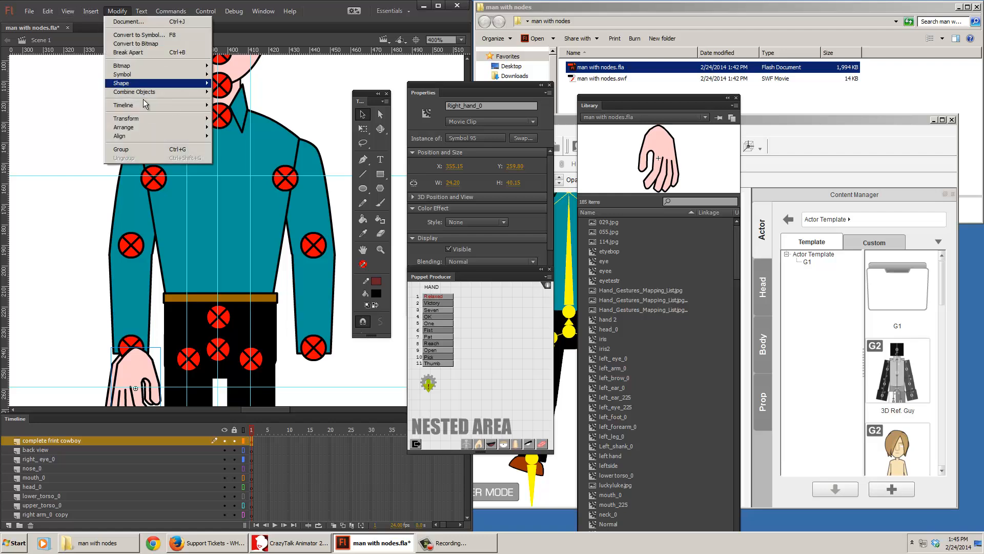
mouse_move(146, 120)
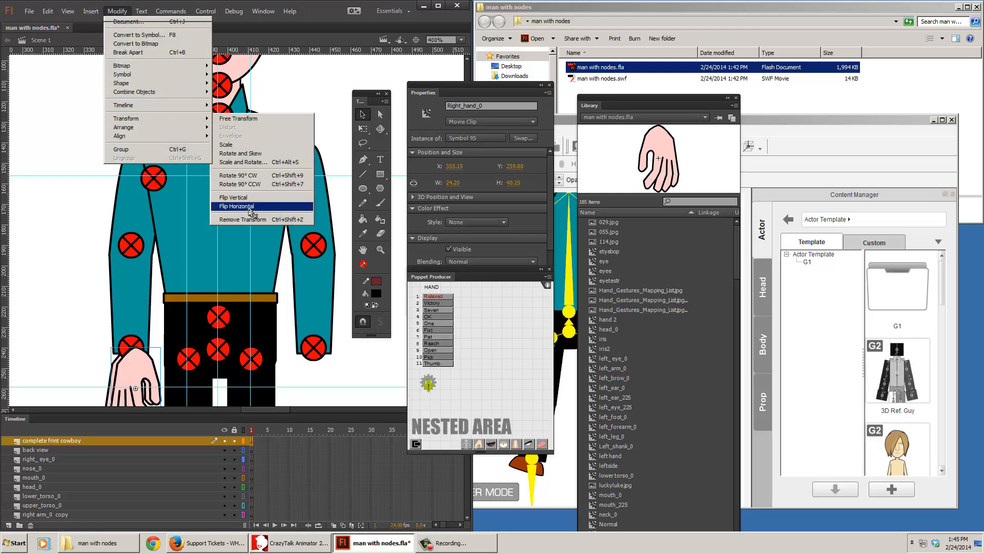
click(252, 213)
Move the flipped hand copy across to the cowboy's left wrist and send it behind the wrist pivot.
key(Right)
key(Right)
key(Right)
key(Right)
key(Right)
key(Right)
key(Right)
key(Right)
key(Right)
key(Right)
key(Right)
key(Right)
key(Right)
key(Right)
key(Right)
key(Right)
key(Right)
key(Right)
key(Right)
key(Right)
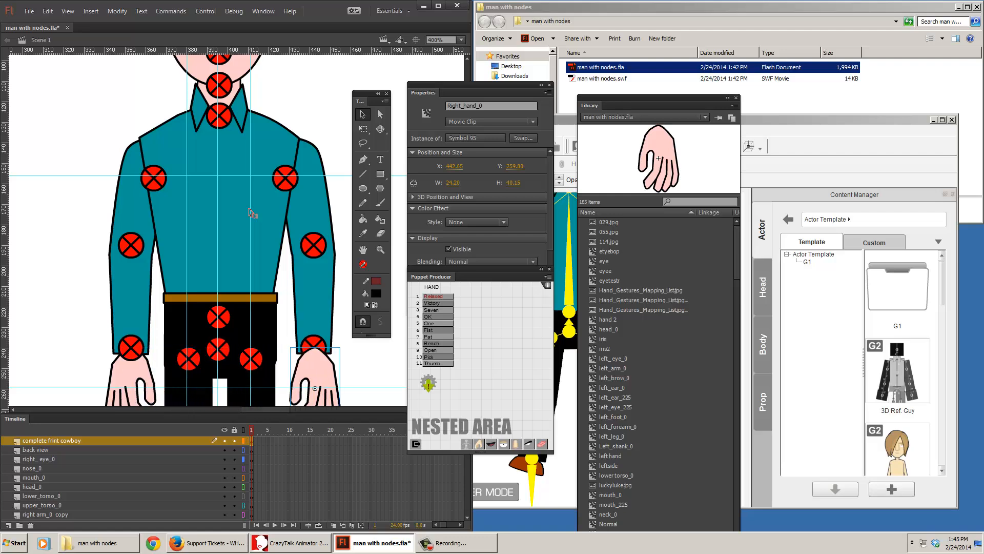
key(ctrl+Down)
Rename the flipped hand's instance as Left_hand_0 and check it against the wrist pivot's instance name.
click(147, 381)
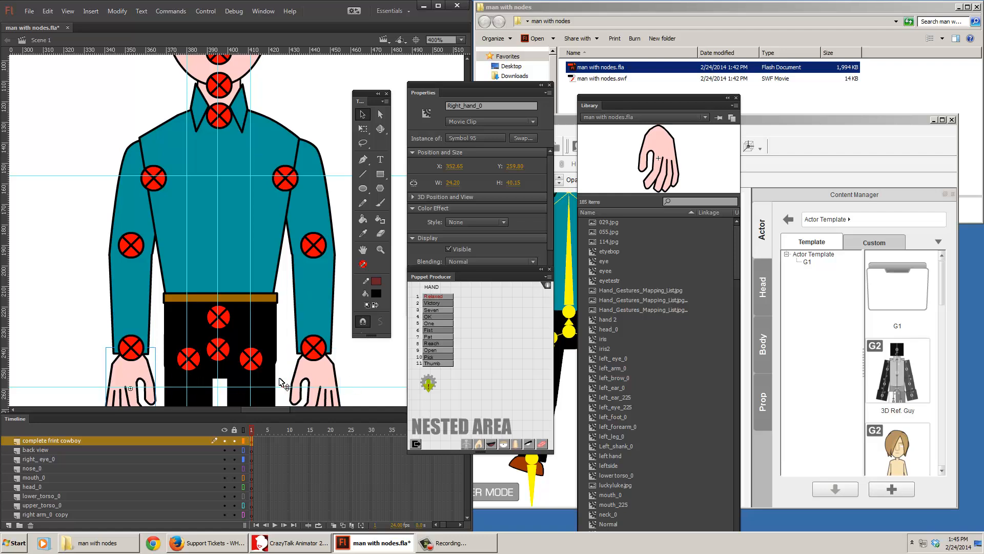
click(334, 379)
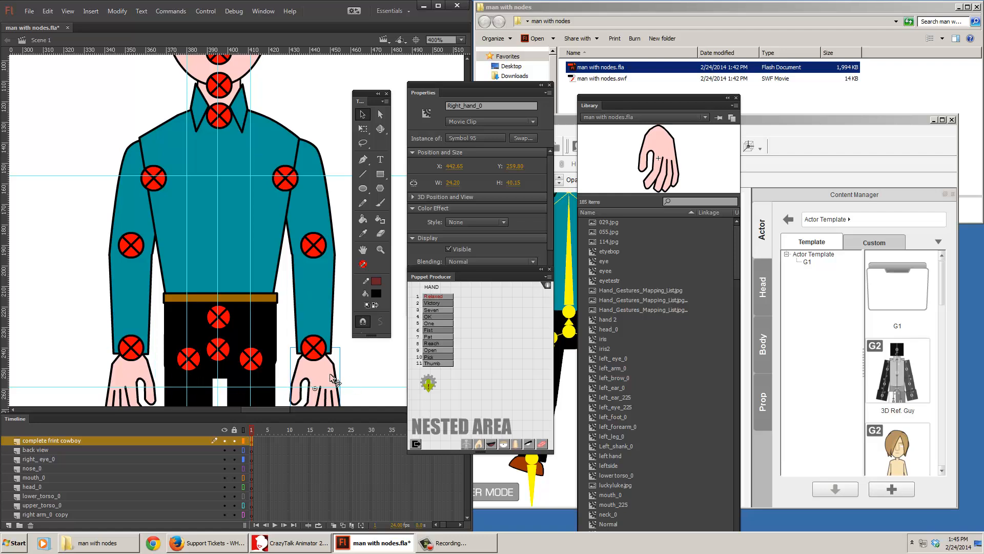
double_click(460, 105)
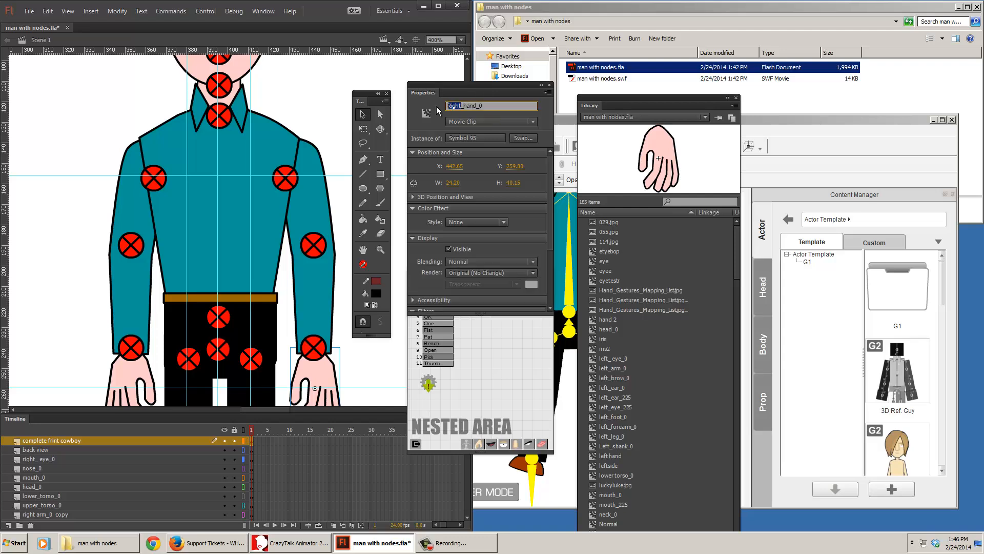
text(Left)
click(325, 379)
click(316, 349)
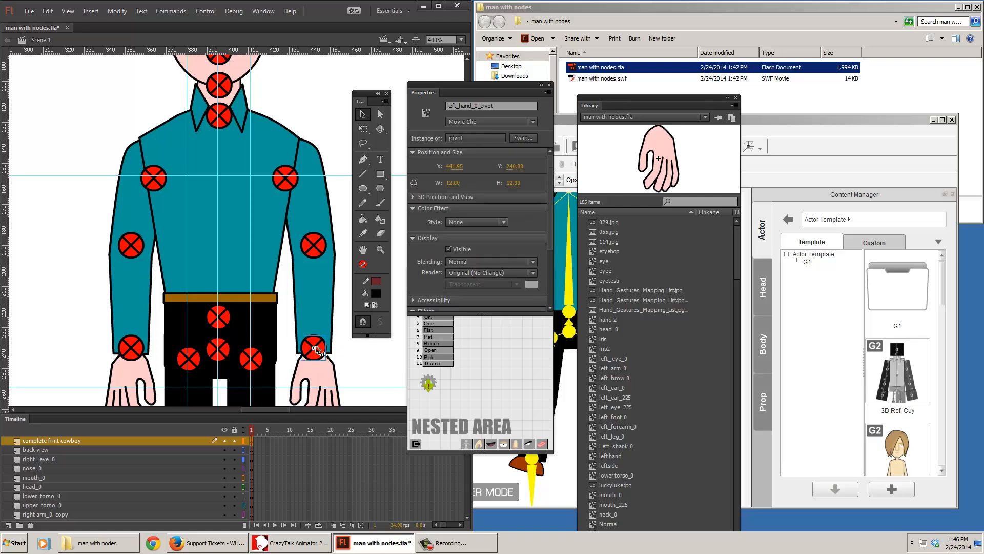
click(328, 386)
Open the right hand's symbol and paint test brush strokes on both sides of the hand.
click(145, 382)
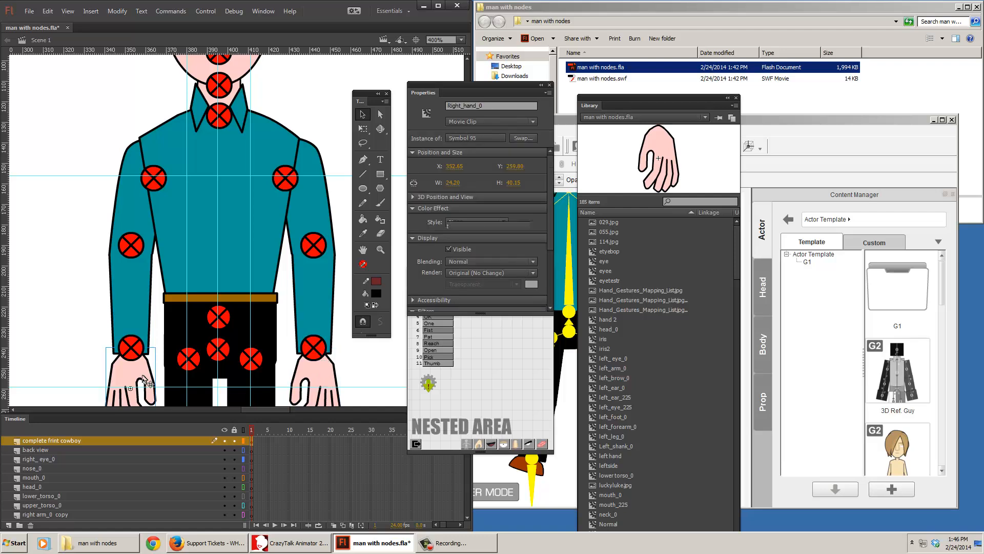
double_click(146, 382)
click(380, 203)
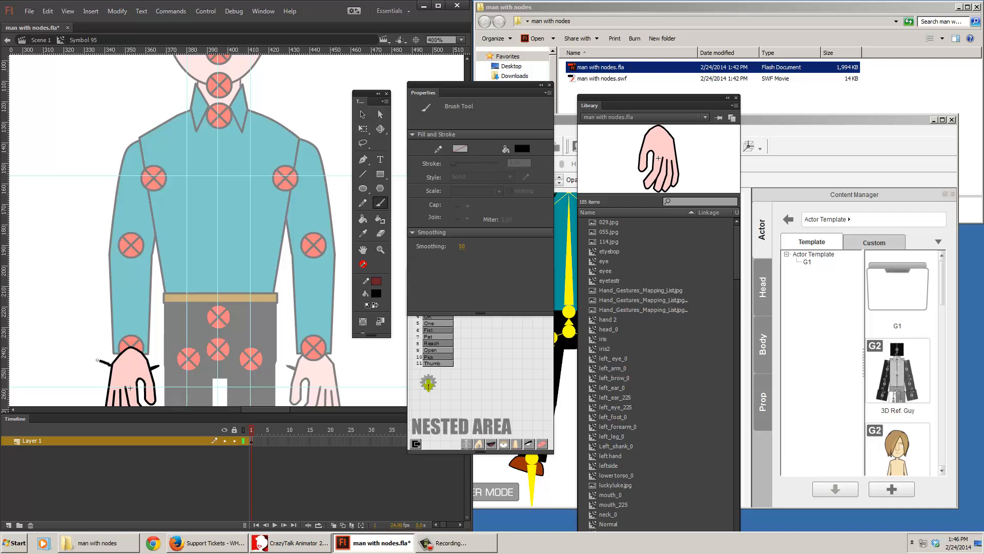
drag(97, 360, 93, 386)
Delete the test brush strokes around the hand inside its symbol.
click(362, 114)
click(103, 364)
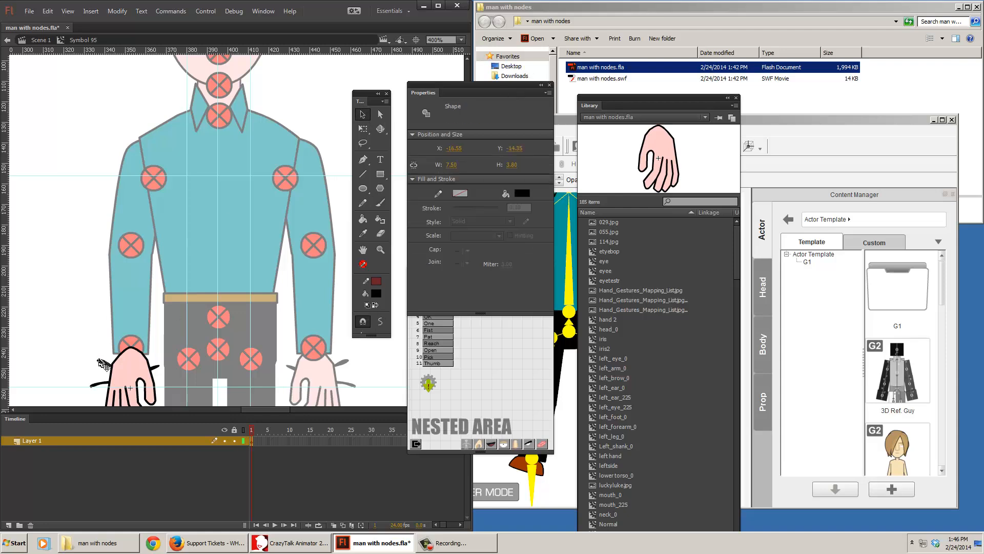
key(Delete)
click(97, 385)
key(Delete)
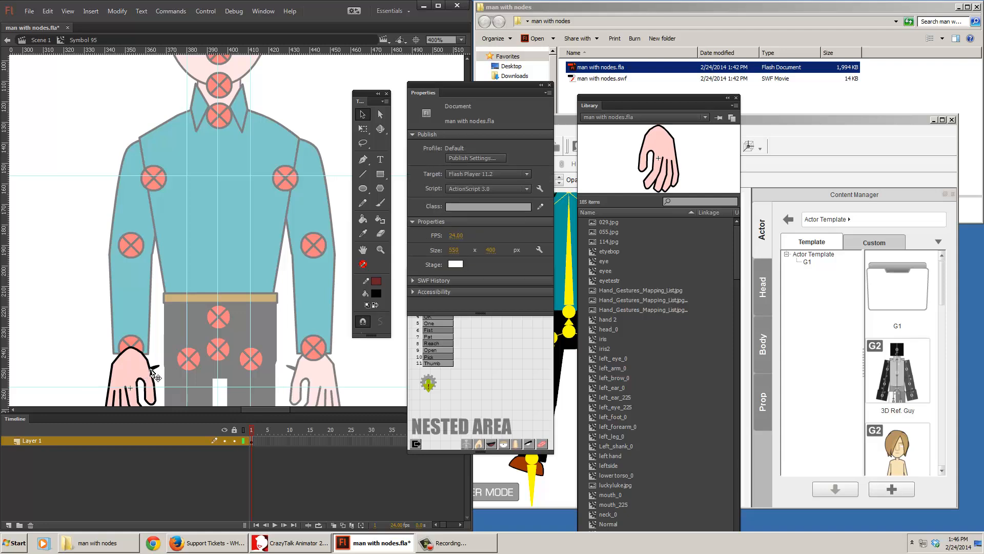
click(154, 368)
click(156, 367)
key(Delete)
click(131, 366)
Inspect frames 2 to 11 in the hand symbol's timeline and return to the main scene.
click(263, 442)
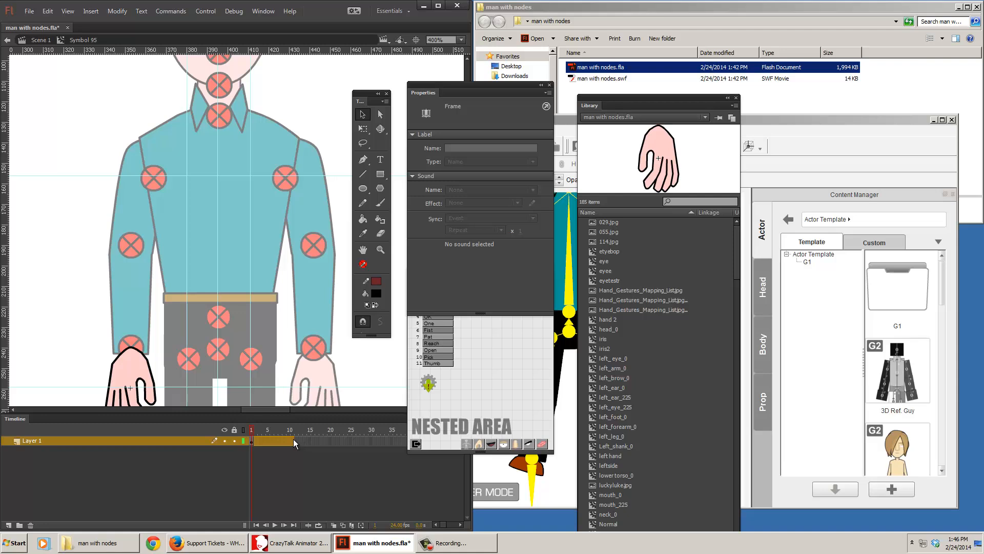
click(293, 441)
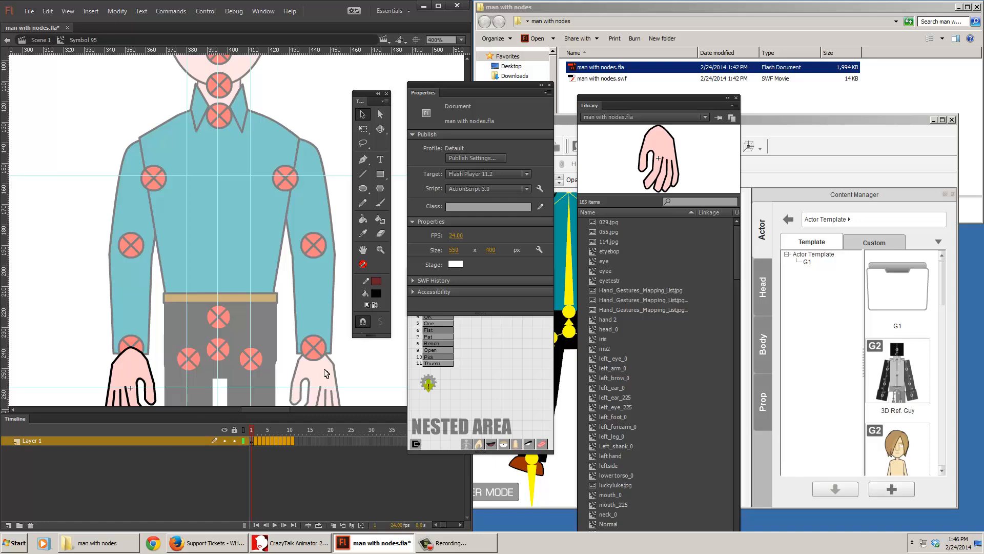
double_click(356, 369)
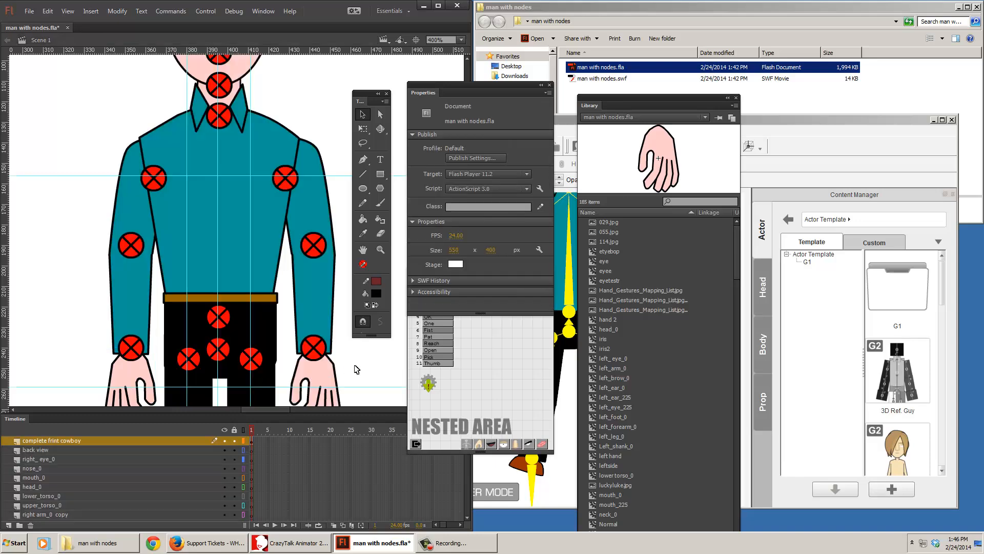
key(ctrl+minus)
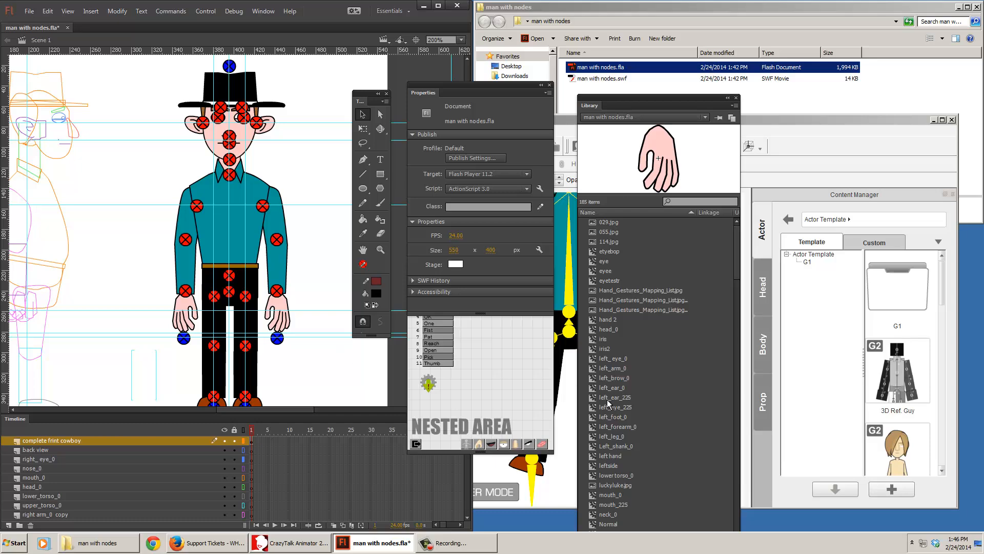
Switch to CrazyTalk Animator 2, examine the puppet's arm bone pose, and reposition the restored window beside the Flash drawing.
click(570, 118)
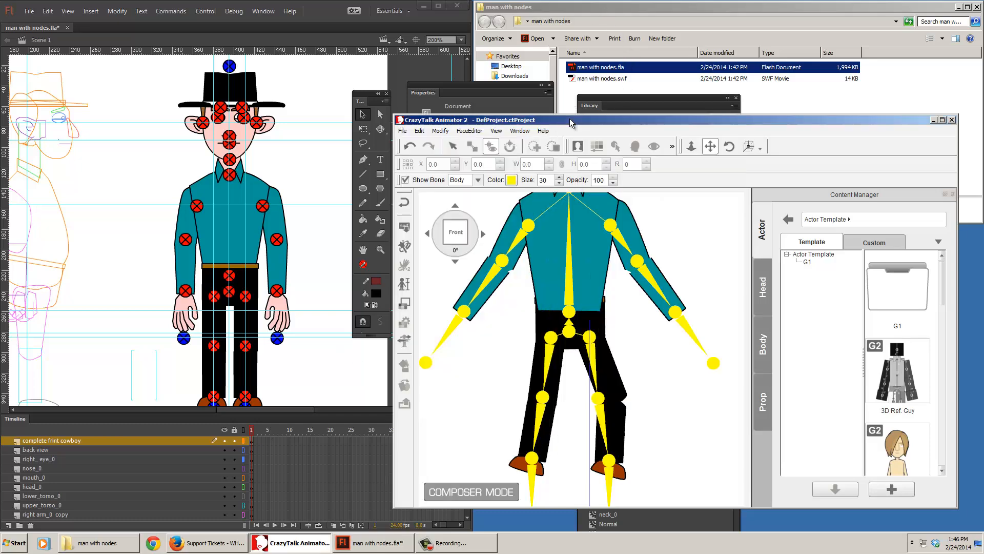
double_click(570, 119)
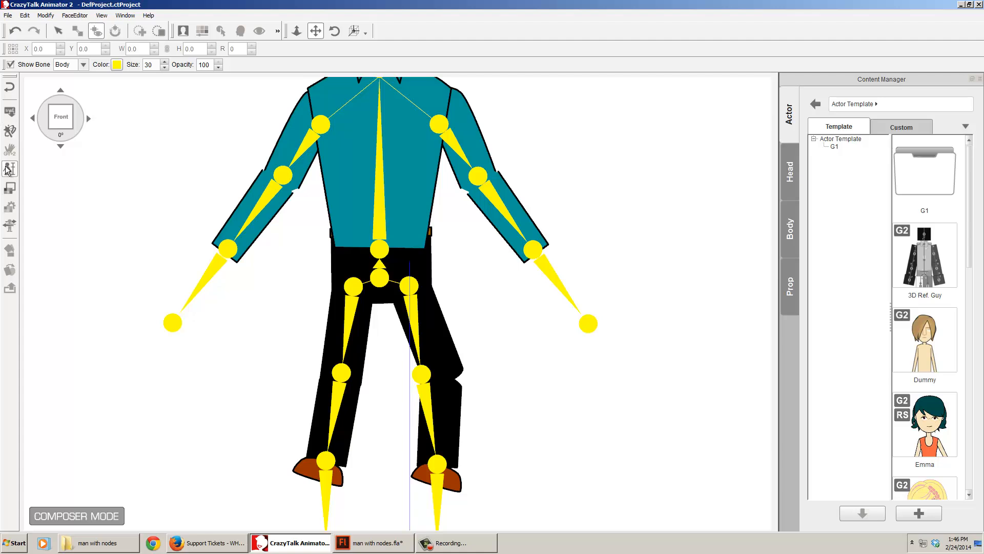
drag(445, 279, 467, 280)
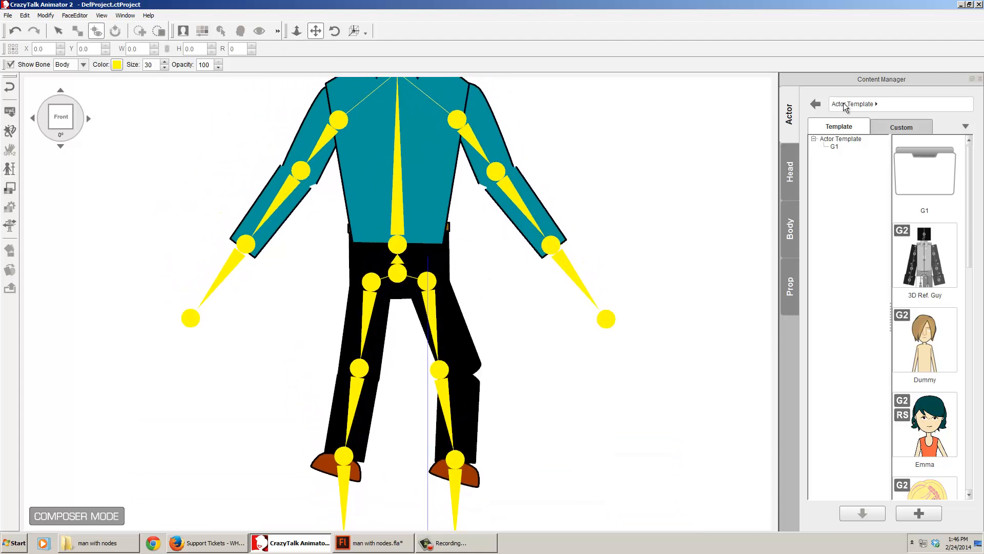
click(970, 6)
click(321, 373)
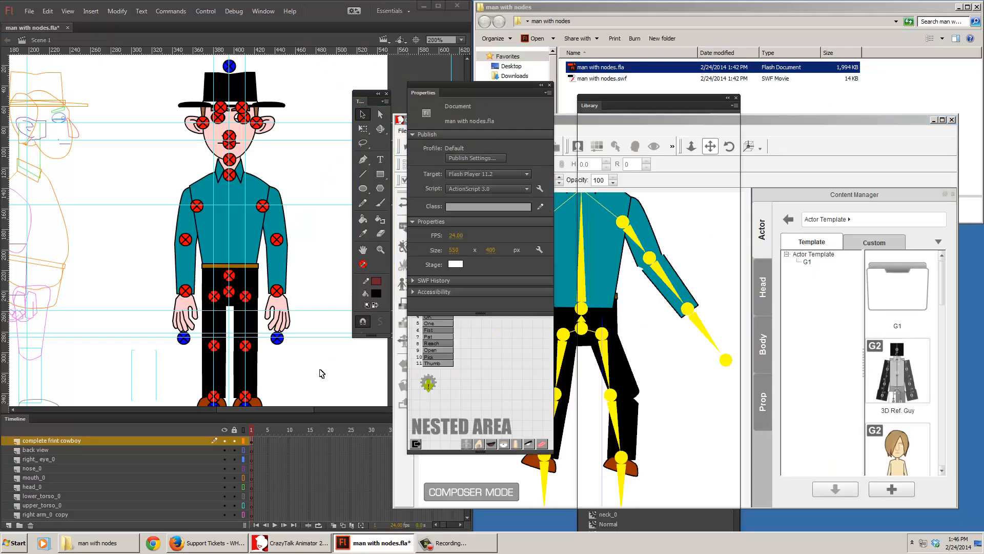
click(566, 120)
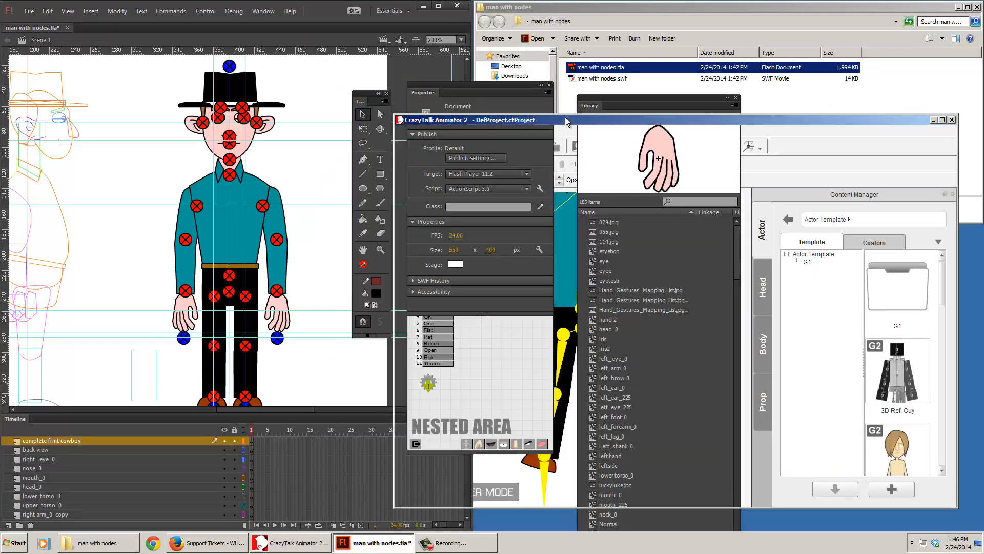
drag(566, 120, 559, 57)
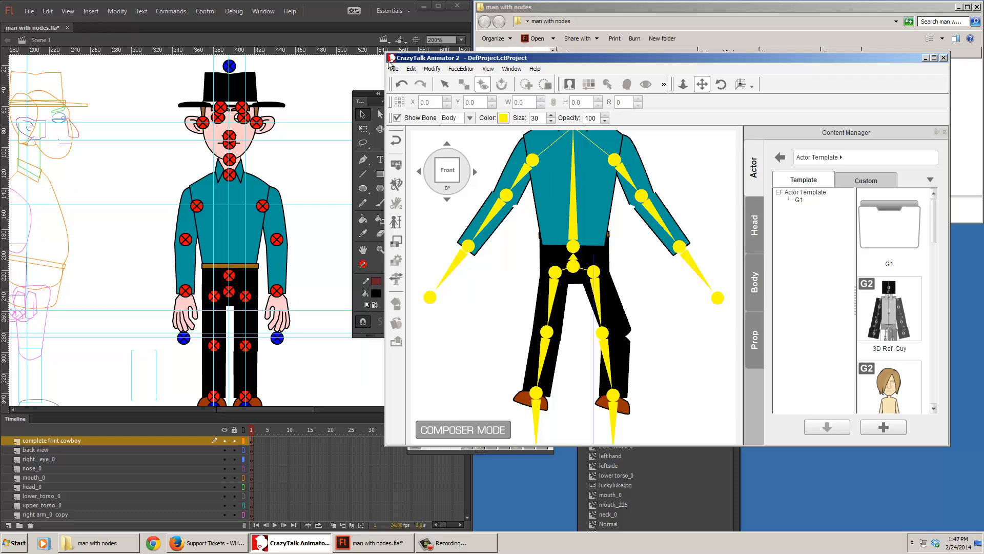
drag(466, 58, 545, 83)
Add a new layer in Flash and draw straight guide lines slanting down and outward from both shoulder pivots.
click(363, 174)
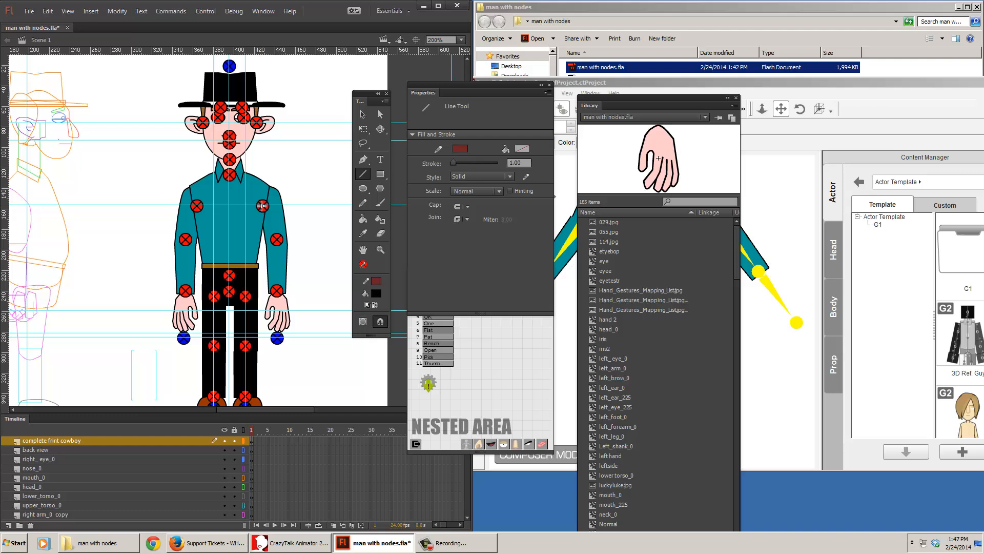
drag(288, 245, 310, 281)
key(ctrl+z)
click(9, 525)
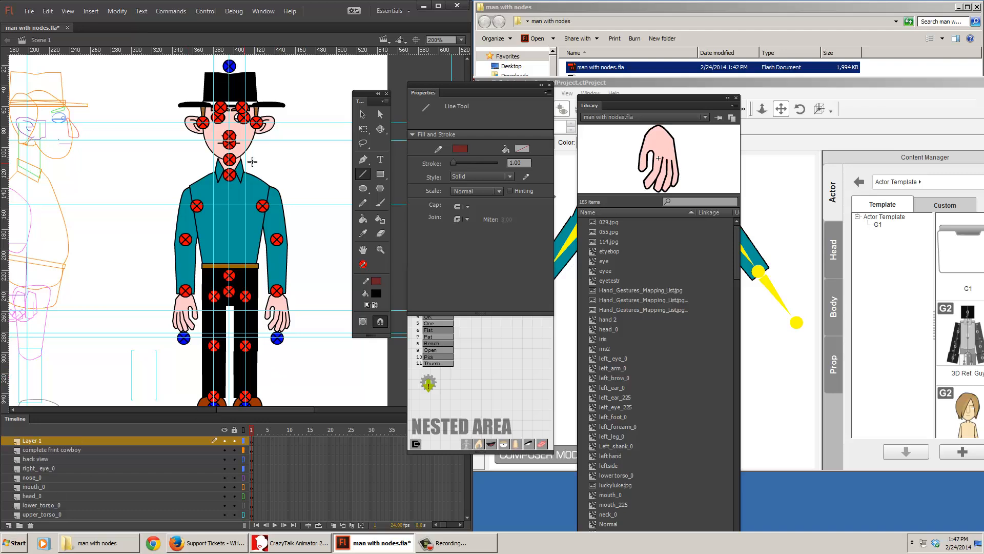
drag(262, 206, 318, 336)
mouse_move(338, 396)
mouse_down()
mouse_move(277, 359)
mouse_move(316, 314)
mouse_move(298, 324)
mouse_move(307, 363)
mouse_move(321, 361)
mouse_move(278, 240)
mouse_move(361, 374)
mouse_move(340, 392)
mouse_up()
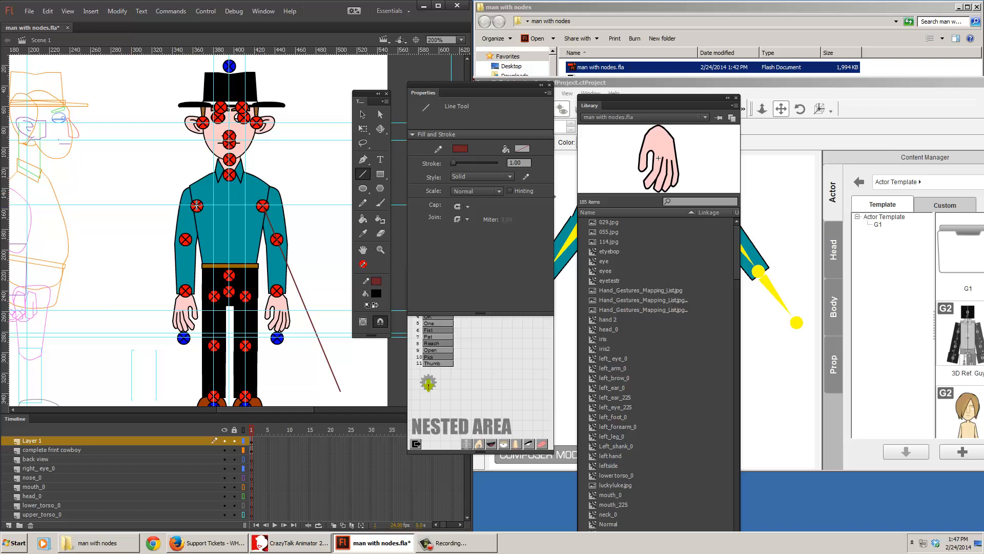
drag(196, 206, 134, 399)
Rotate the left forearm, hand and their pivots outward about the elbow to match the guide line's angle.
click(363, 114)
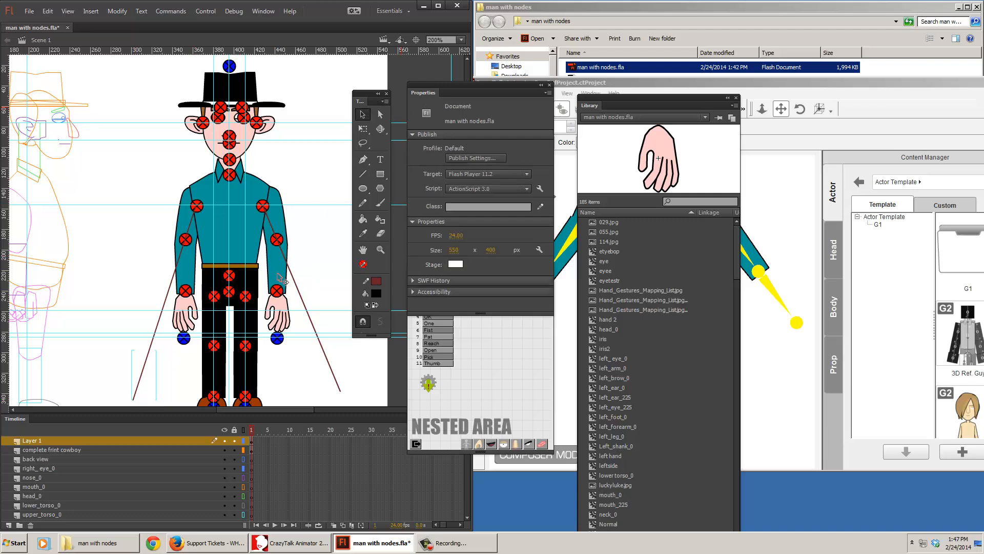
click(270, 288)
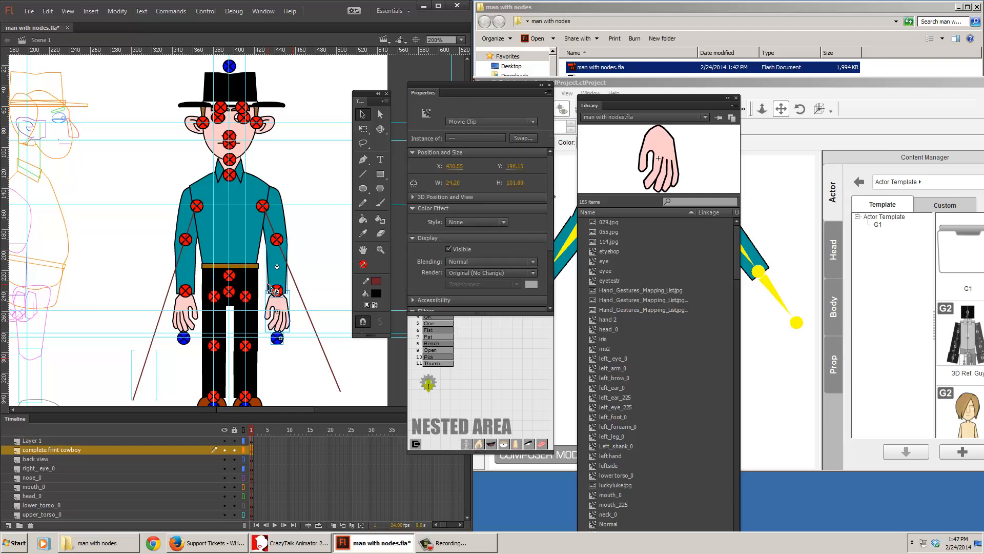
click(363, 128)
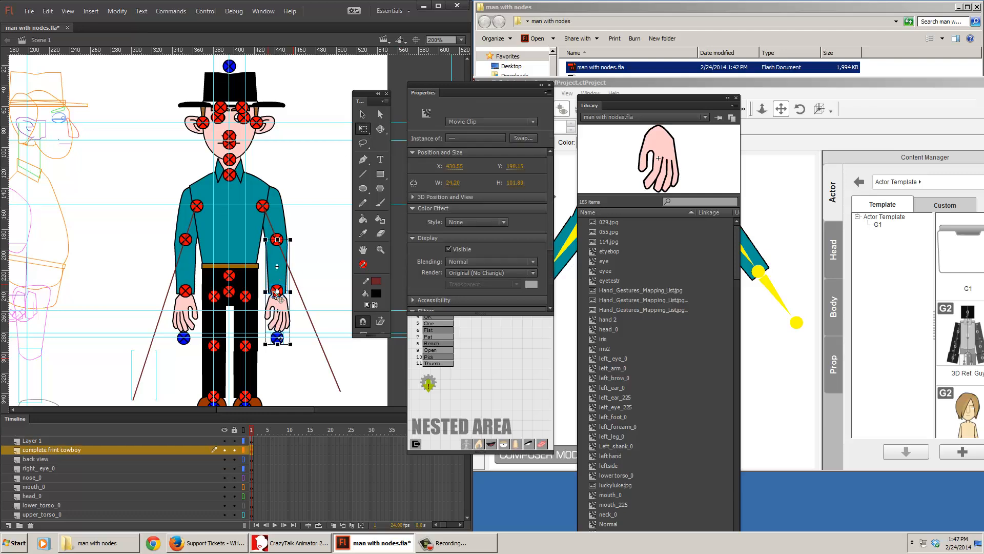
drag(279, 287, 277, 239)
drag(300, 347, 339, 338)
Rotate the left upper arm outward about the shoulder pivot so it follows the guide line.
click(287, 219)
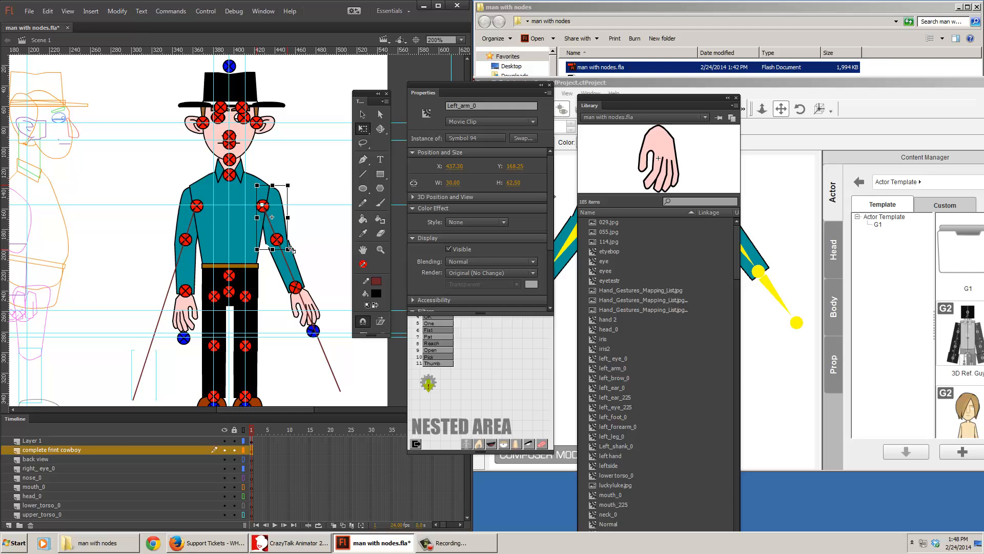
drag(300, 257, 303, 237)
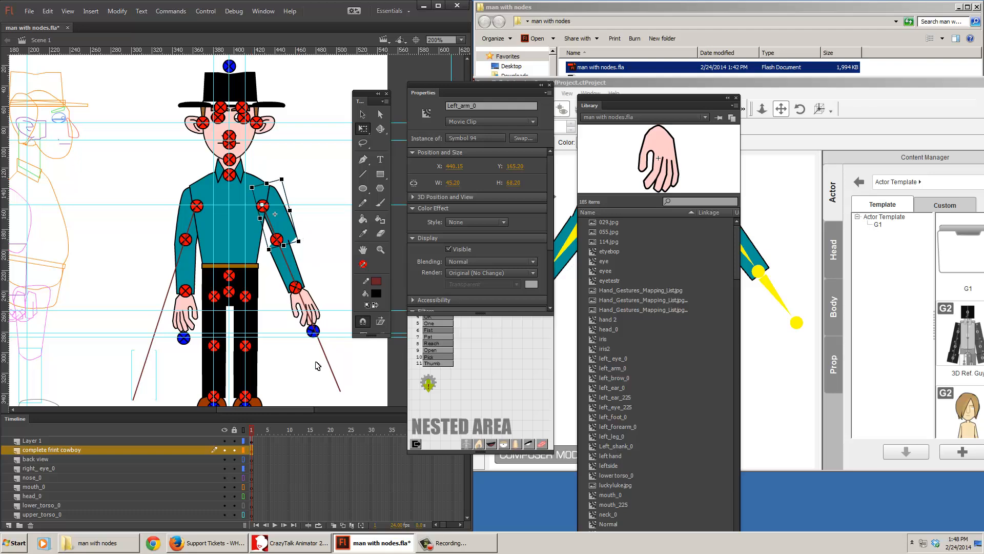
click(342, 357)
Select the left forearm, hand and their pivots together and move them 10 px right and 5 px up.
click(276, 239)
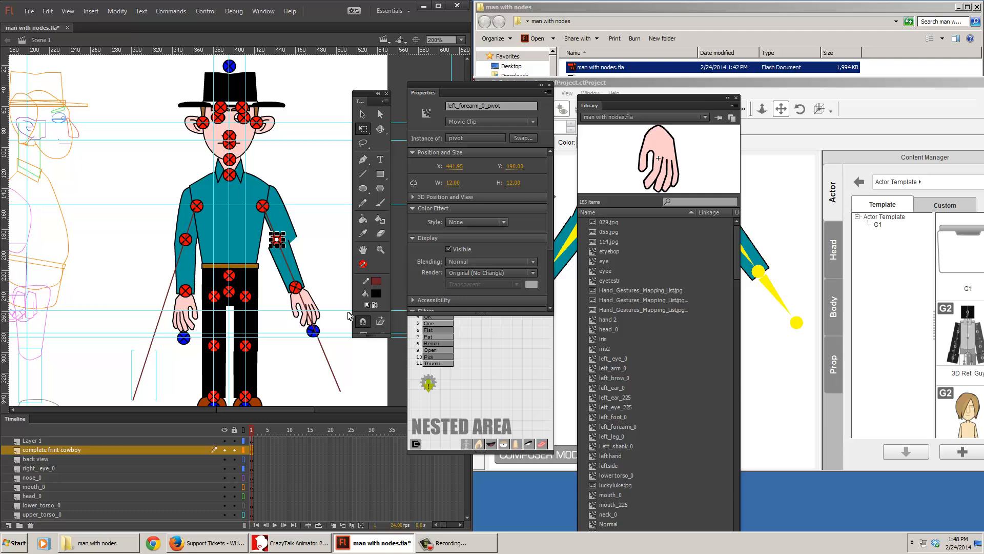
shift+click(296, 288)
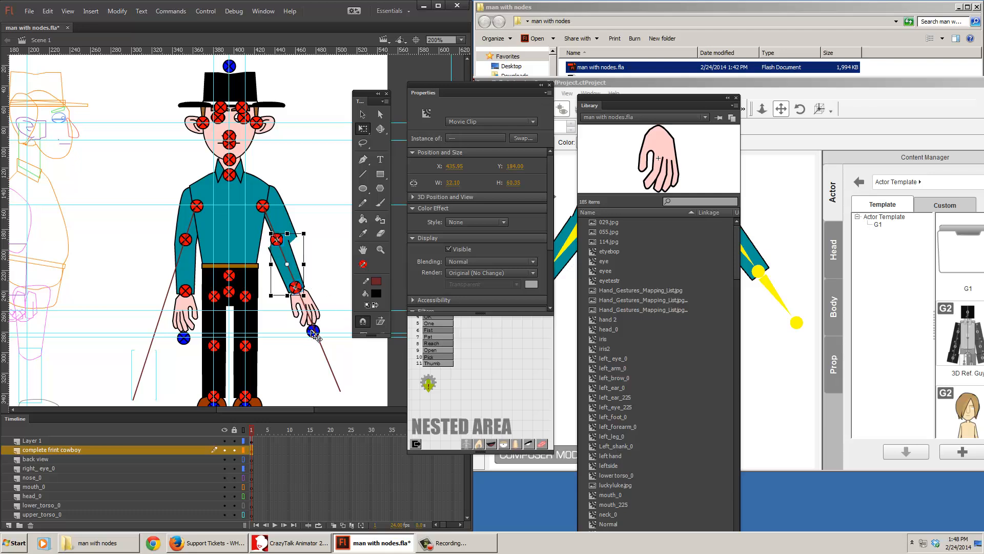
shift+click(312, 332)
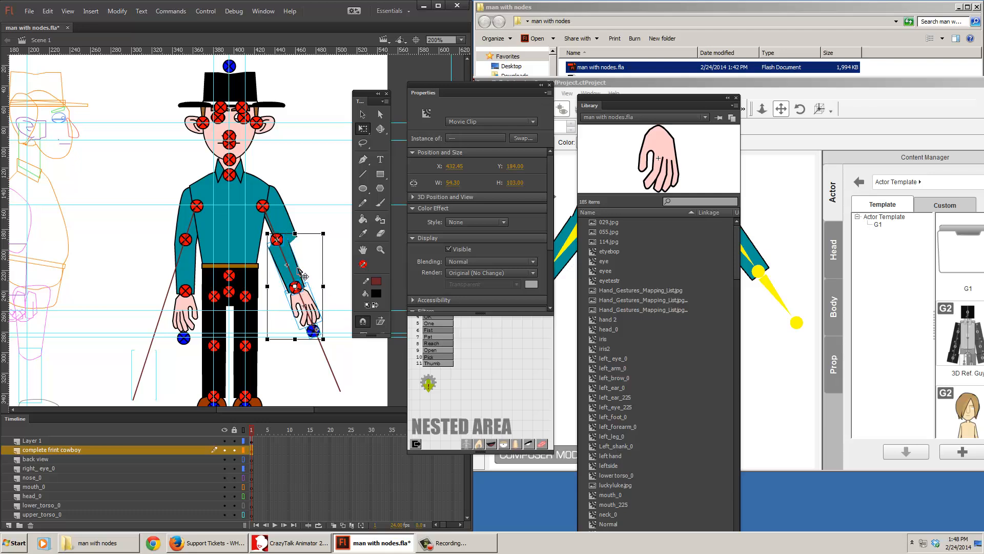
key(shift+Right)
key(Up)
key(Up)
key(Up)
key(Up)
key(Up)
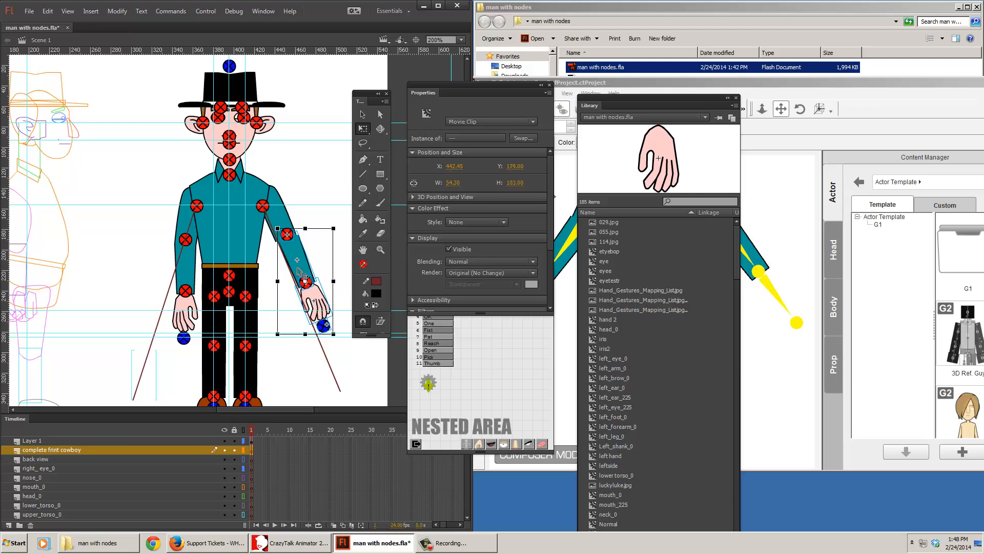
Nudge the selected left forearm, hand and their pivots about 2.5 px left to refine the elbow alignment, and deselect them.
key(Left)
key(Left)
key(Left)
key(Left)
key(Left)
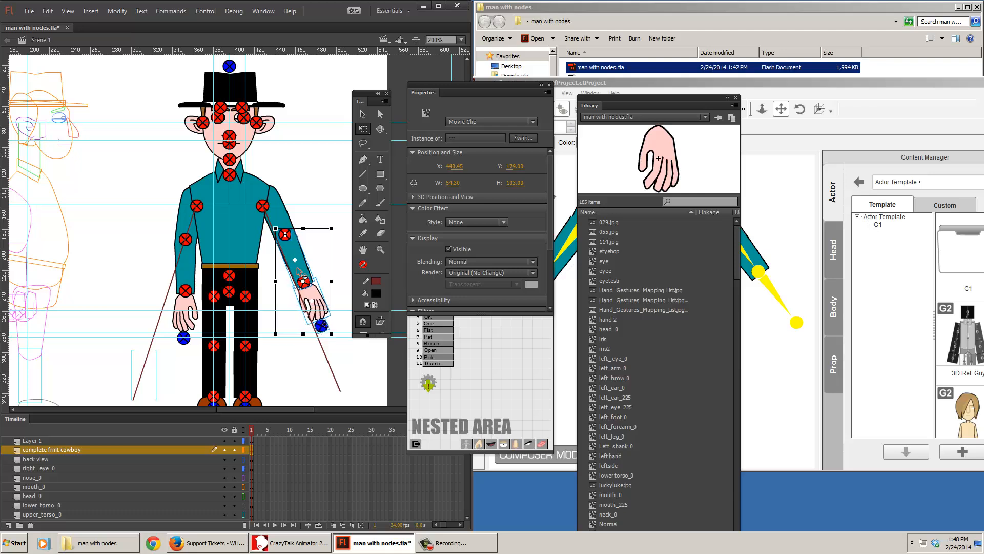
key(Up)
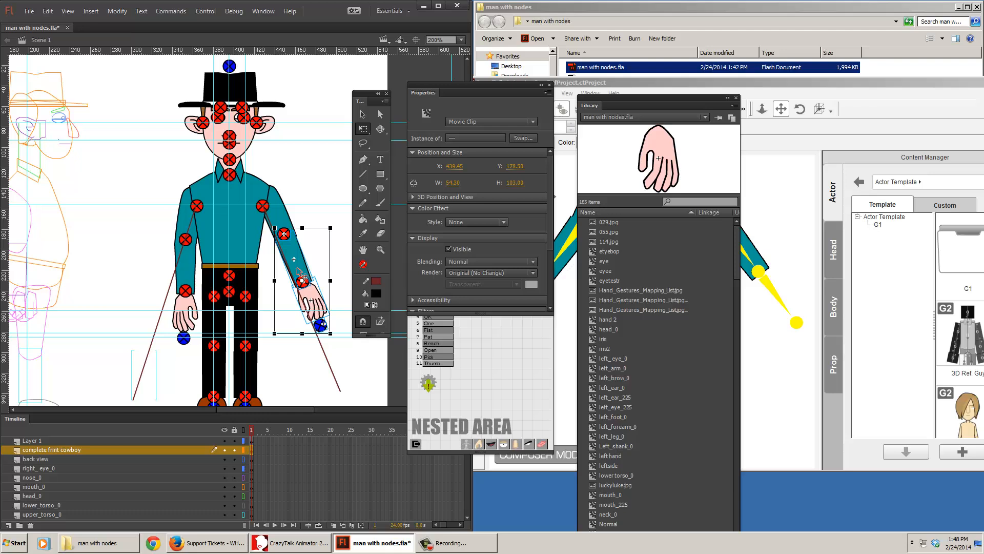
drag(298, 268, 297, 268)
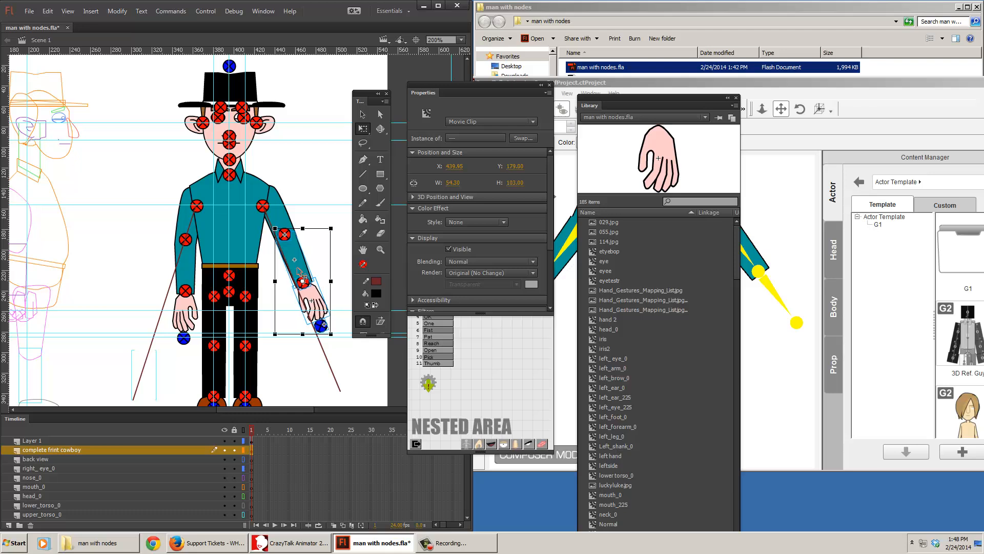
click(317, 222)
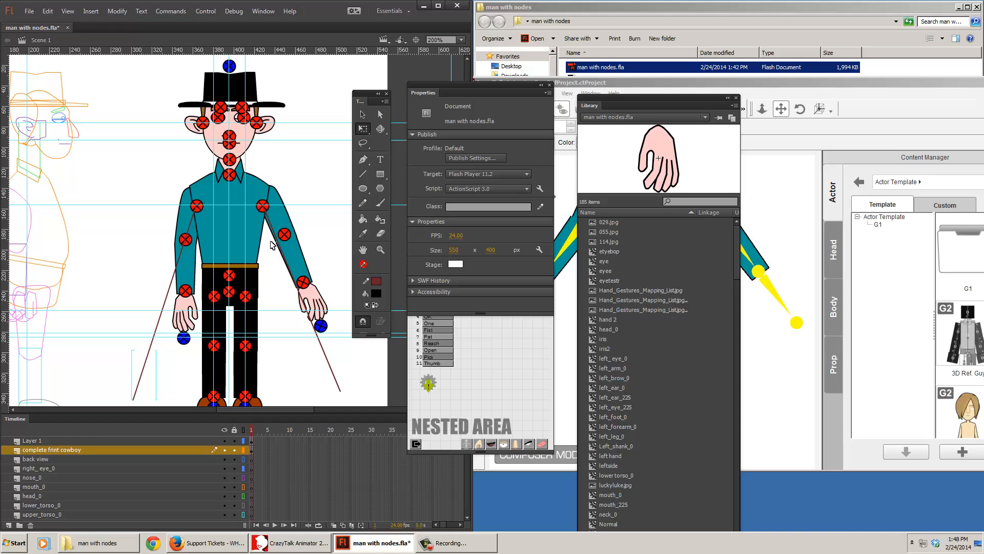
Open the left forearm's nested symbol and group down to the left_forearm_0 shape for close-up editing, leaving the shape deselected.
double_click(292, 251)
click(277, 248)
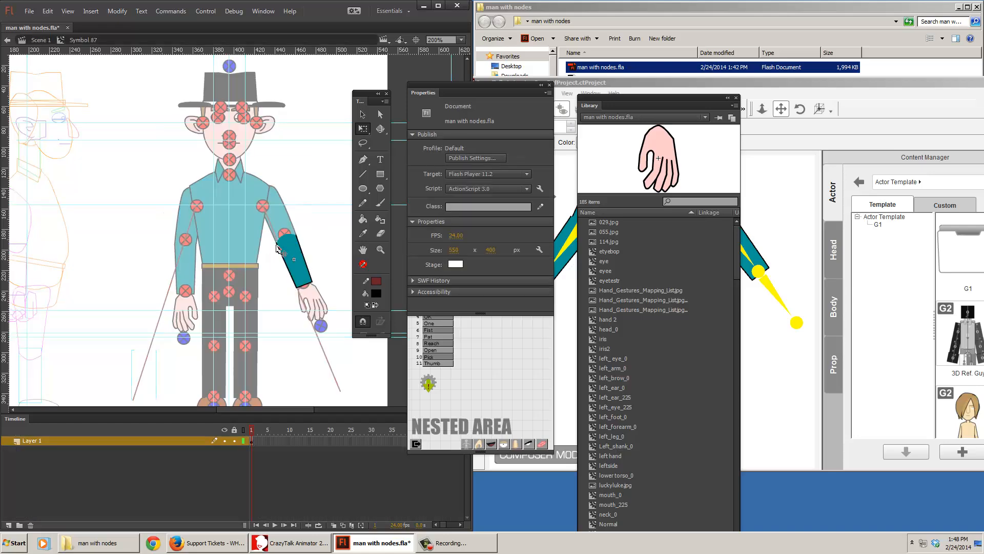
click(276, 247)
drag(275, 242, 276, 243)
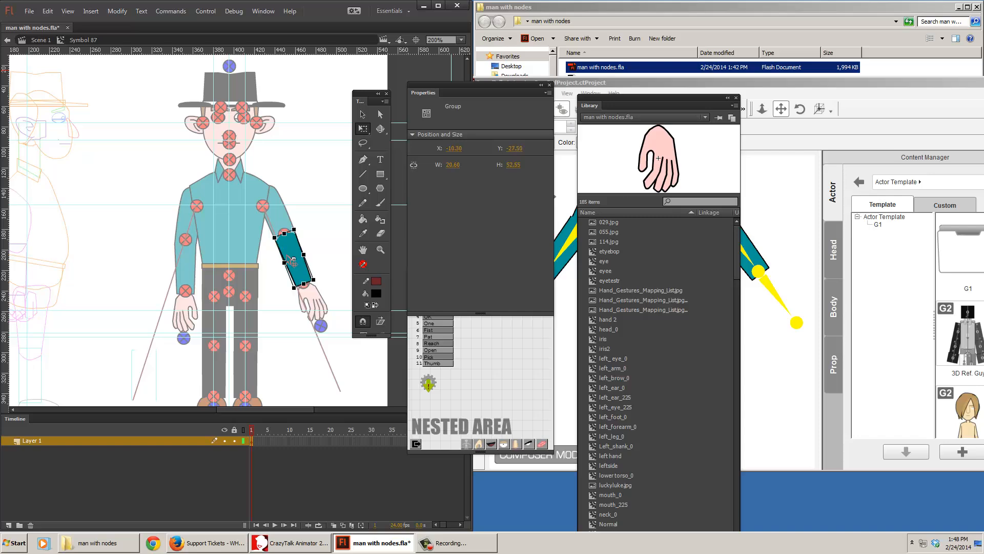
key(ctrl+z)
double_click(285, 250)
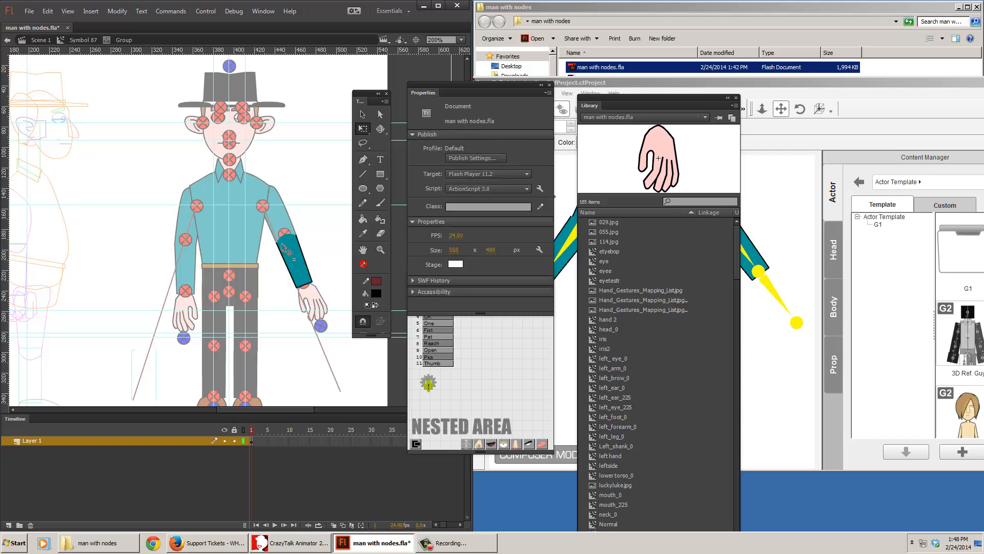
key(ctrl+equal)
key(ctrl+equal)
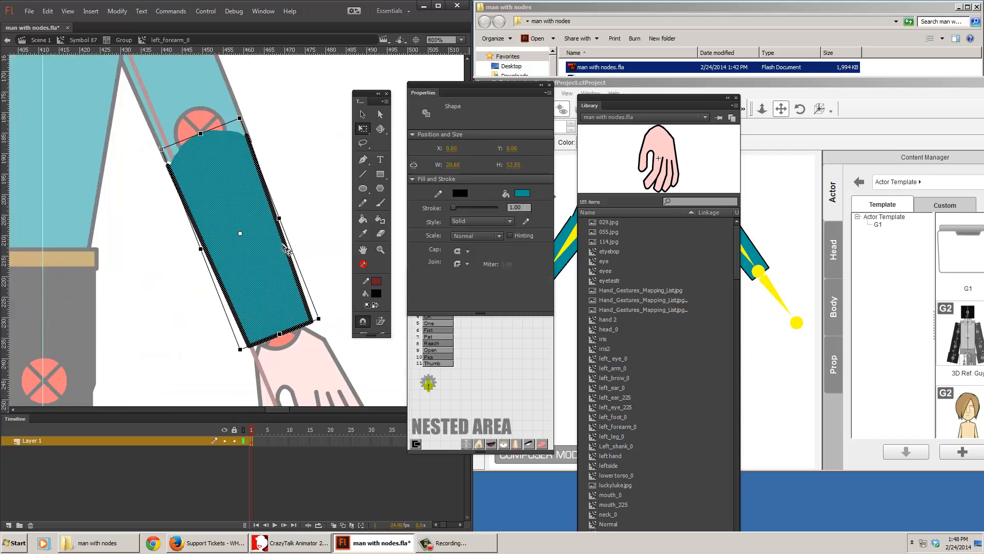
click(183, 237)
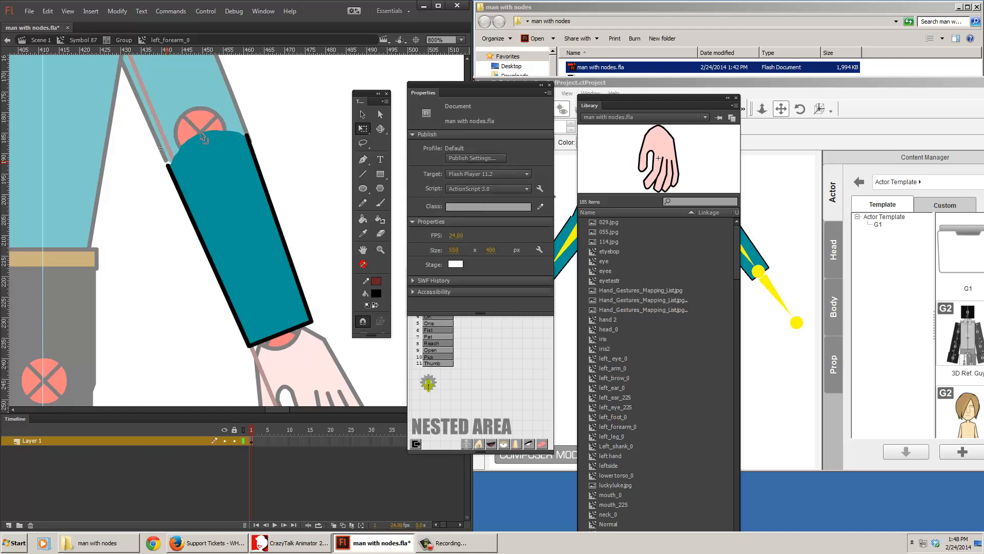
Remove the teal fill from the elbow end of the left forearm shape, keeping the black side strokes.
drag(142, 141, 275, 154)
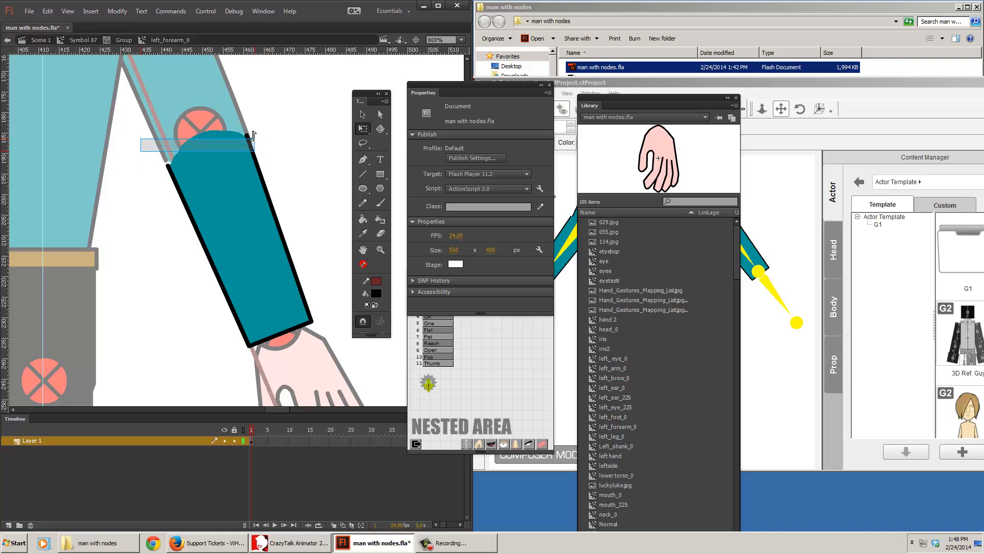
drag(280, 99, 157, 193)
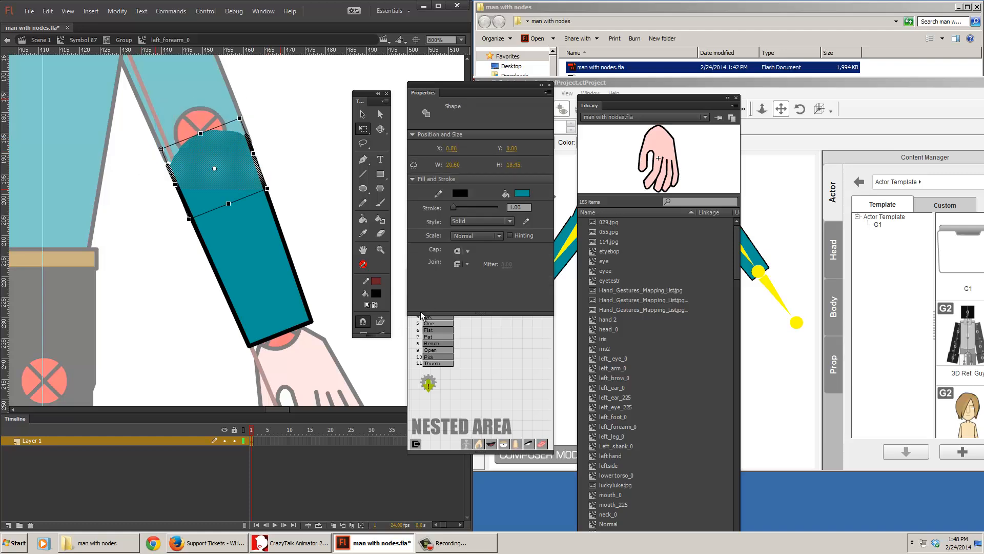
drag(367, 336, 383, 415)
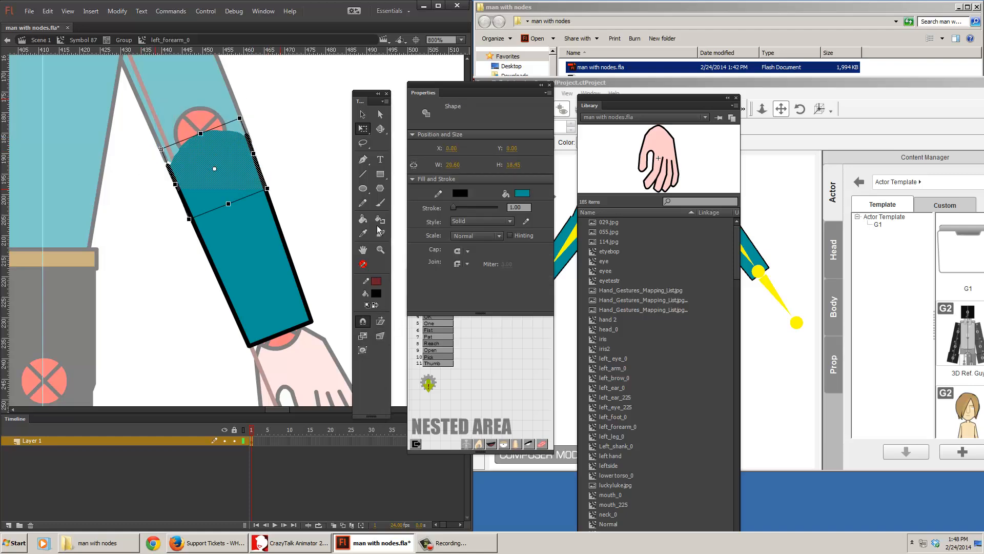
key(v)
key(Delete)
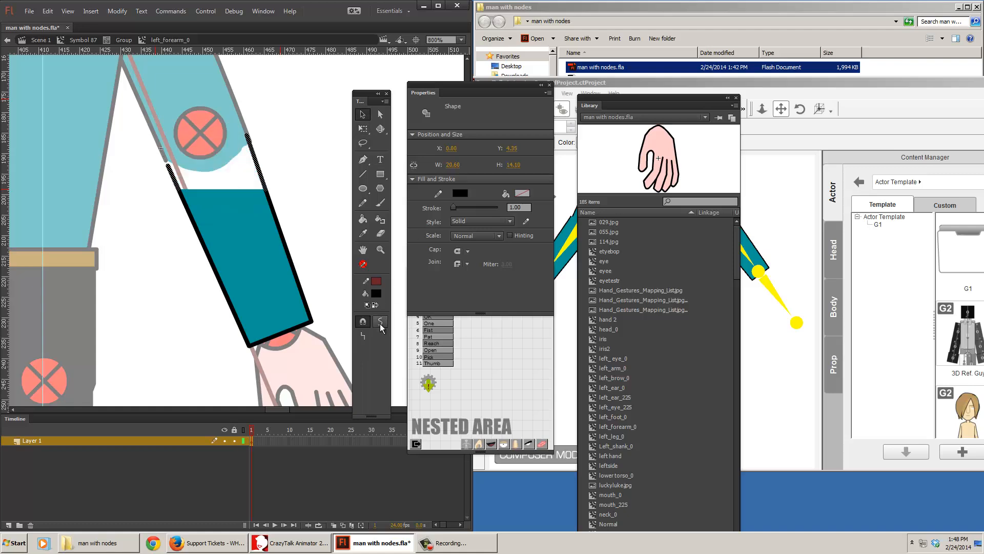
click(286, 167)
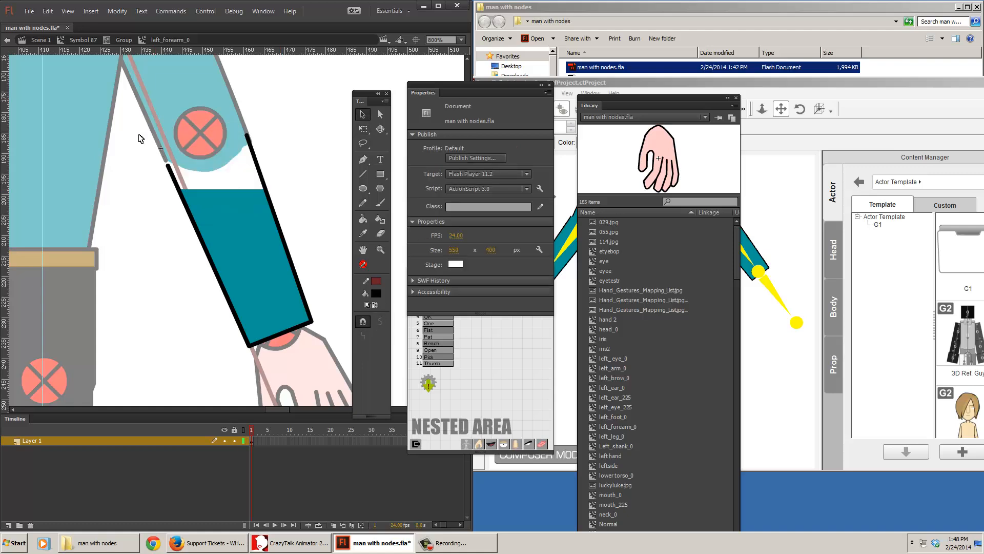
Pull the forearm fill's cut corners and edge back up to the ends of the black side strokes near the elbow.
drag(140, 138, 302, 199)
drag(219, 194, 159, 123)
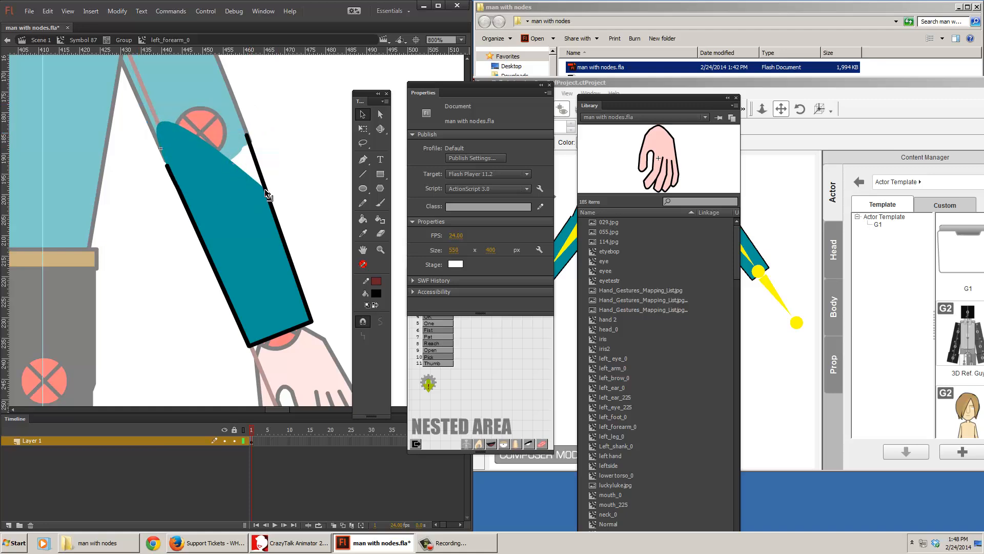
drag(267, 194, 247, 135)
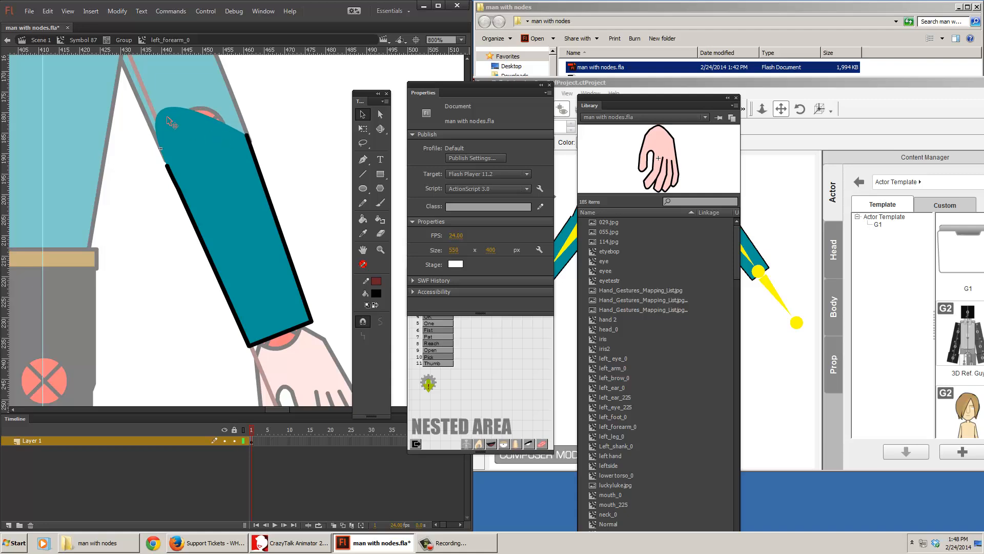
drag(162, 117, 177, 155)
Straighten the whole forearm shape, fill and strokes together, to remove the unevenness in its elbow edge.
double_click(186, 177)
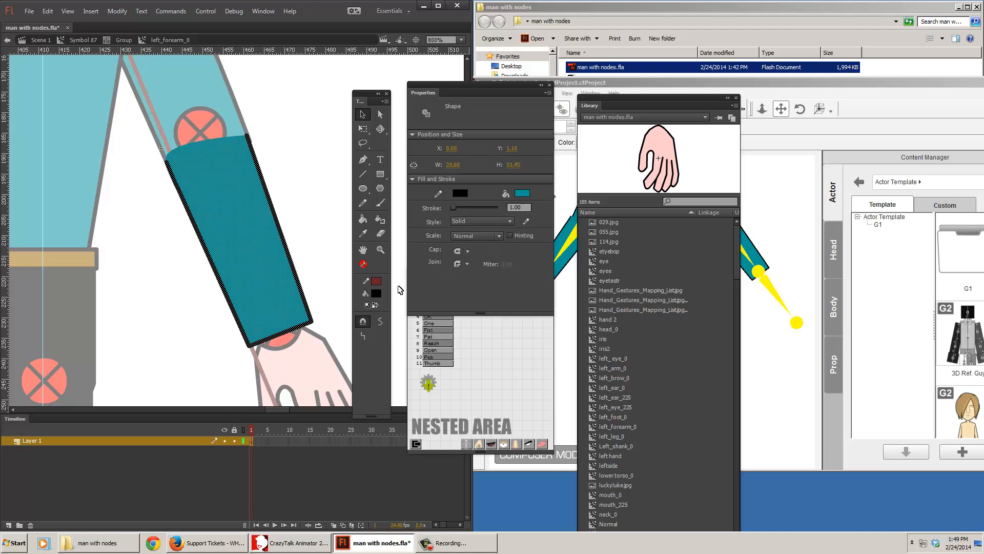
click(363, 336)
click(363, 335)
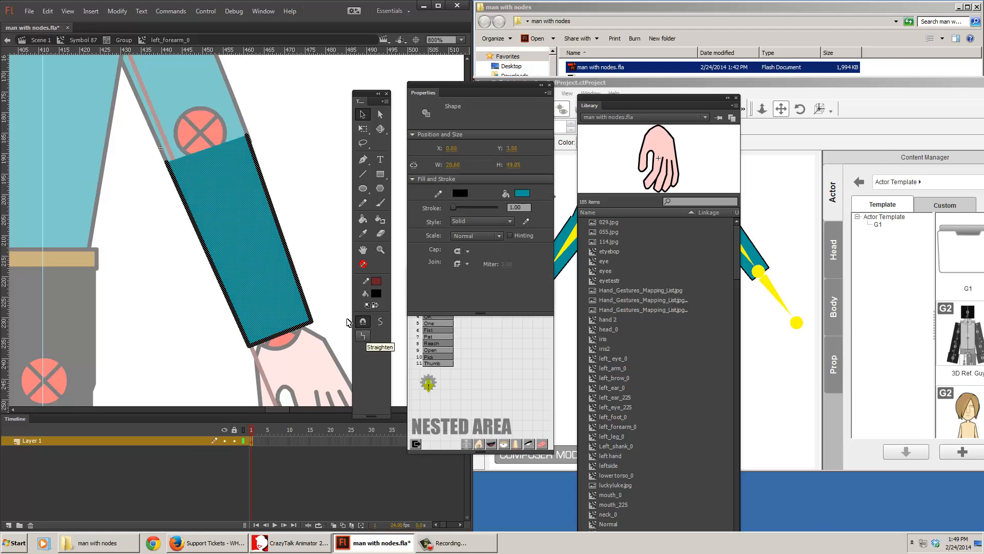
Bow the forearm's elbow edge outward into a rounded cap and refine its curve with the Subselection tool.
click(281, 163)
drag(208, 155, 197, 124)
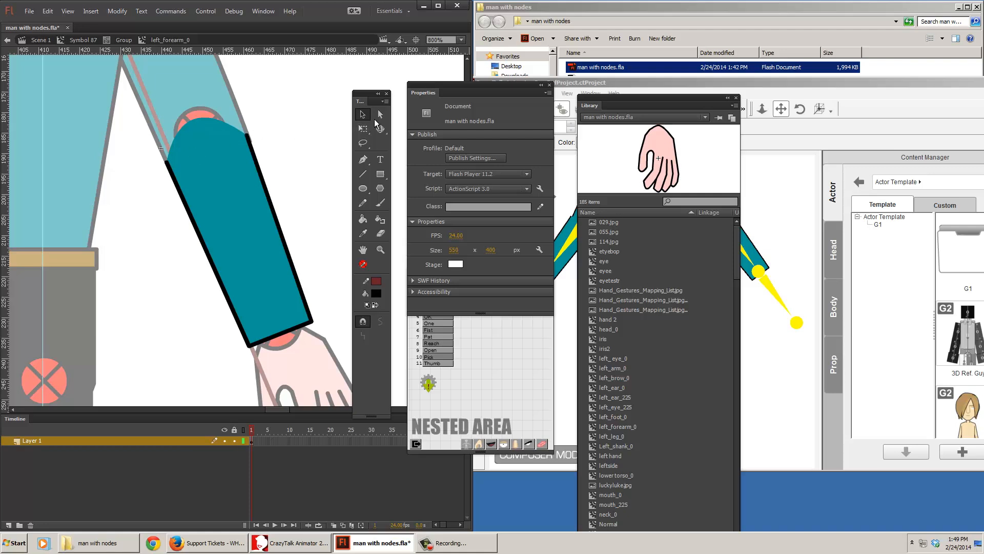
click(381, 113)
click(241, 134)
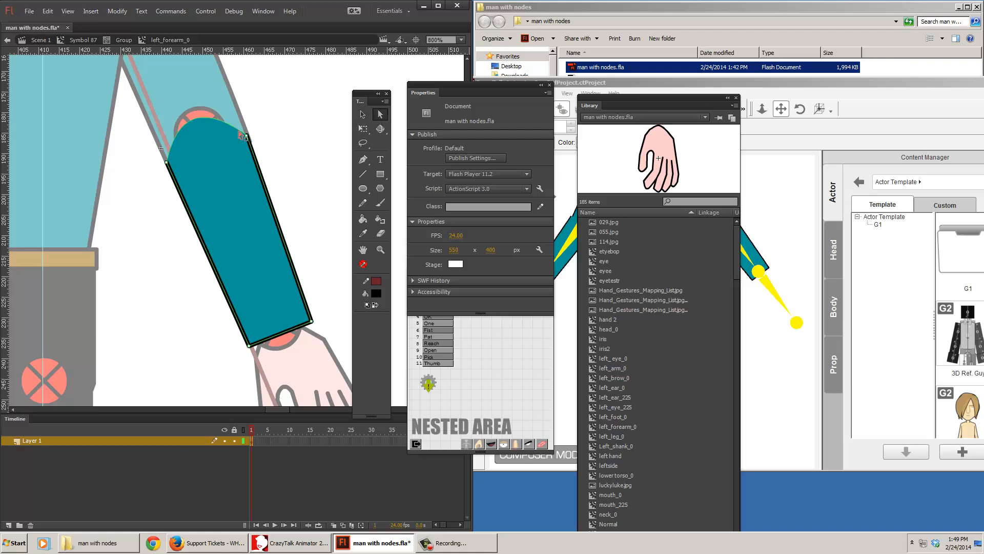
click(193, 118)
key(Delete)
drag(169, 116, 162, 118)
click(364, 115)
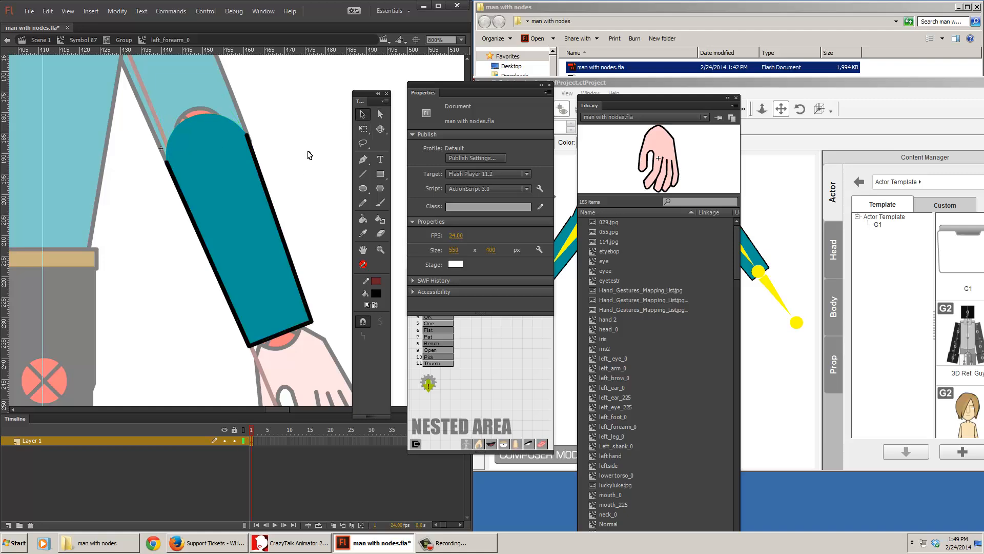
Return to Scene 1 and delete the dark red guide line running down the left arm.
double_click(323, 152)
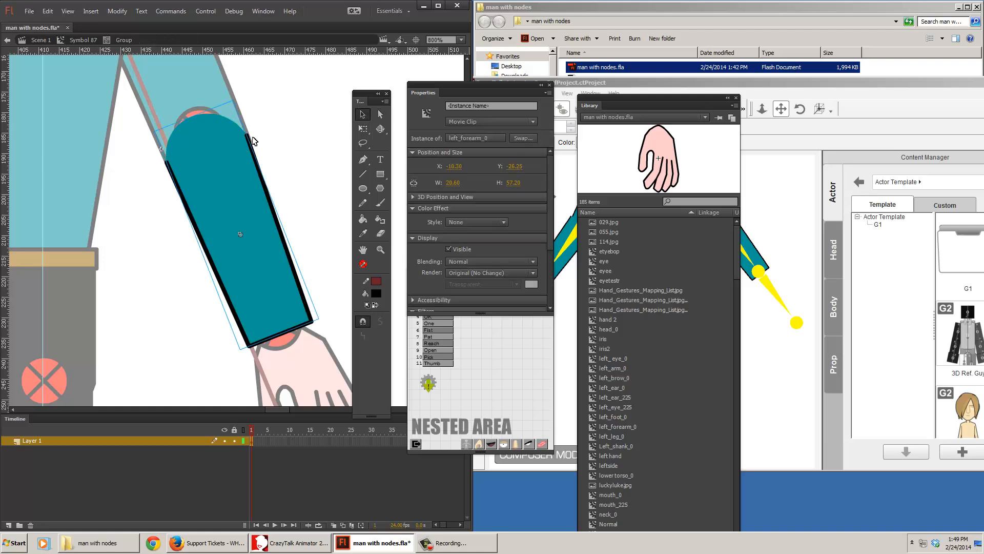
double_click(295, 157)
double_click(296, 157)
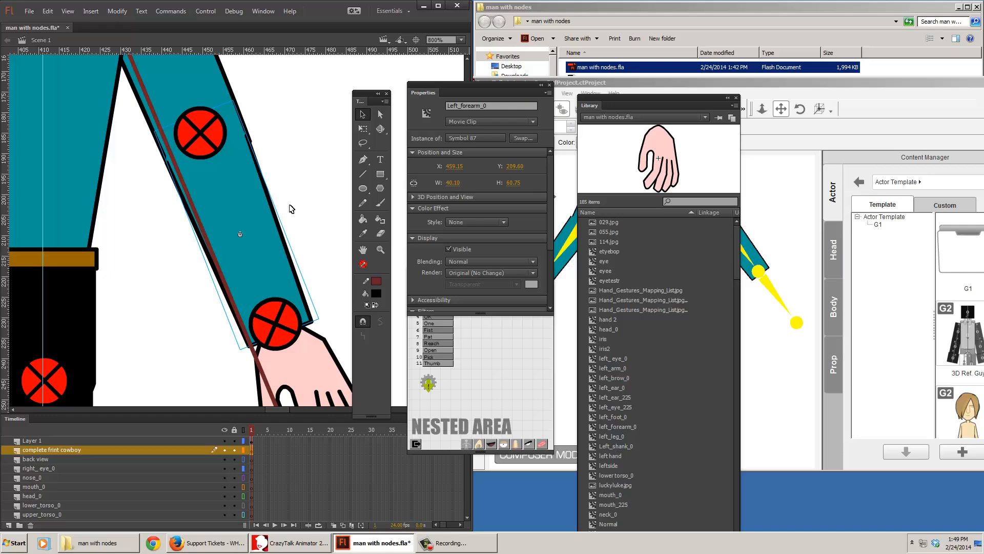
key(ctrl+minus)
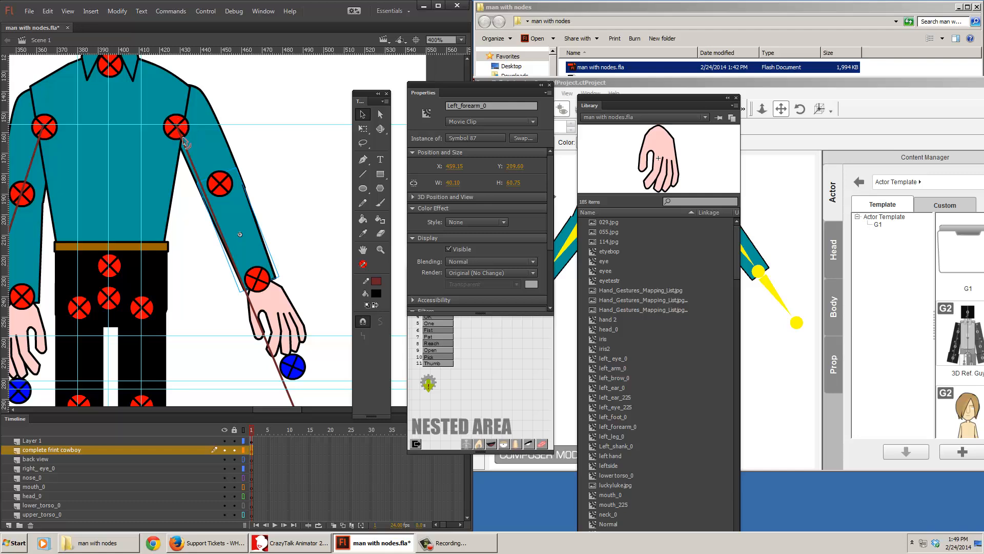
click(190, 154)
key(Delete)
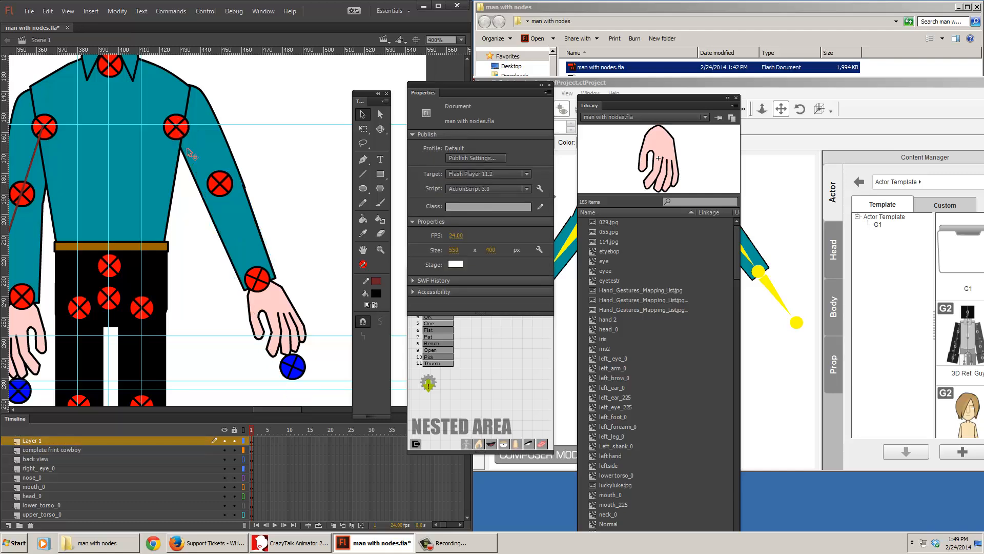
Show all layers as outlines and draw a straight line from beyond the left hand up to the shoulder.
click(244, 429)
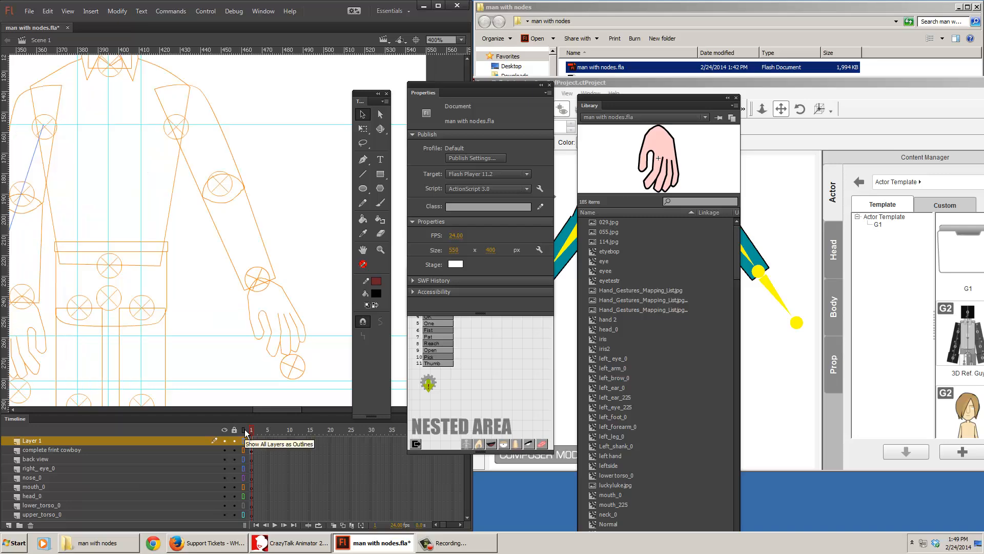
click(179, 132)
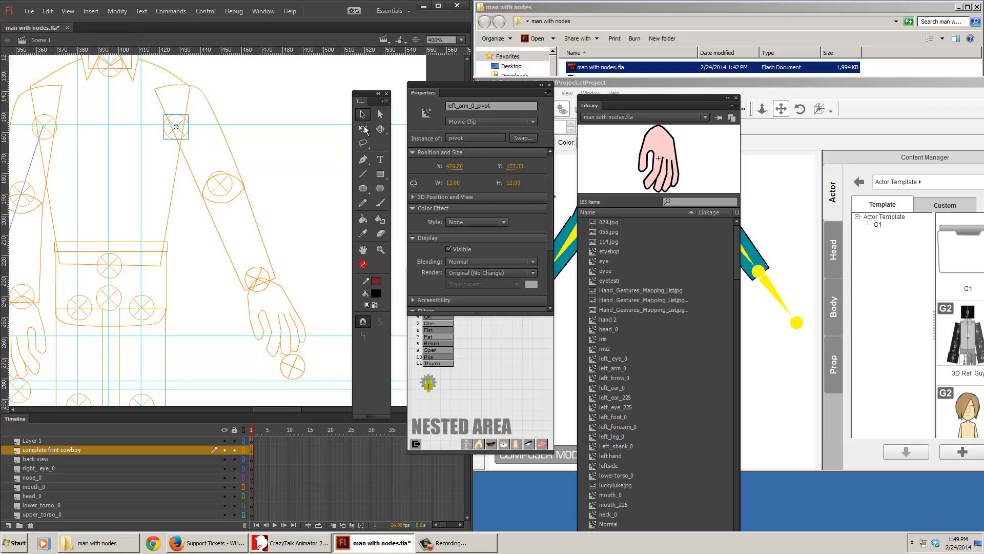
click(363, 174)
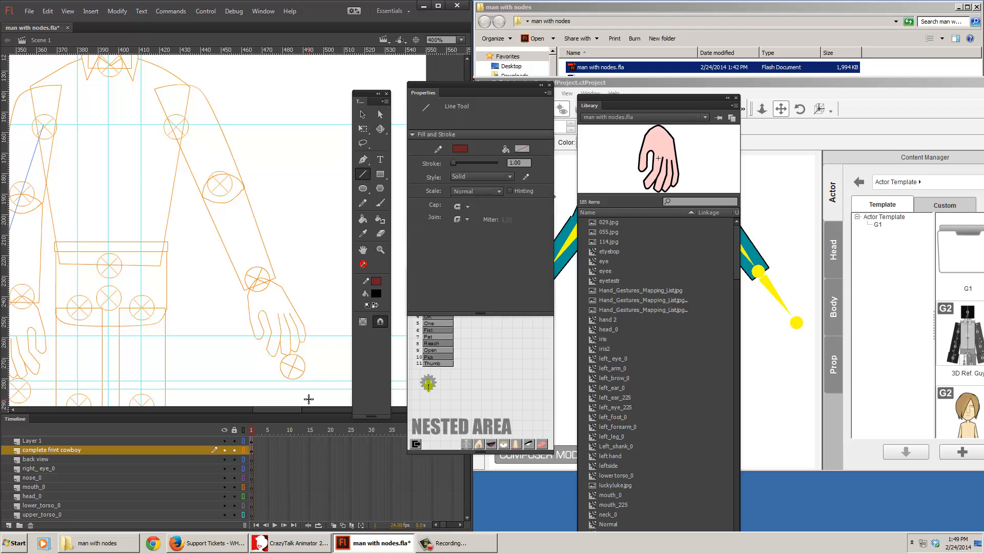
drag(309, 399, 186, 102)
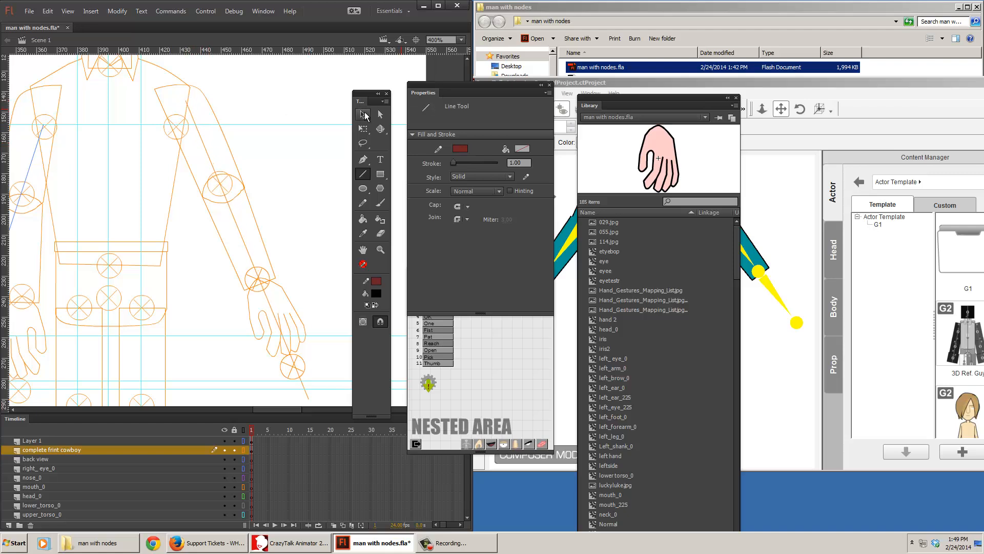
click(363, 115)
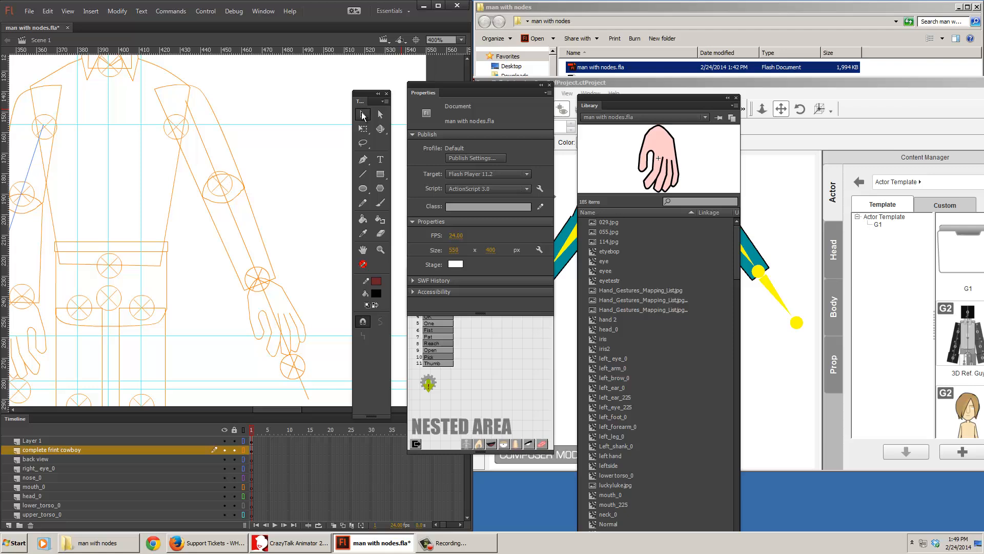
Nudge left_arm_0_pivot up and right to about X 433, Y 148 on the guide line, and delete that line.
click(176, 125)
key(Up)
key(Up)
key(Up)
key(Up)
key(Up)
key(Up)
key(Up)
key(Up)
key(Up)
key(Up)
key(Up)
key(Up)
key(Up)
key(Up)
key(Up)
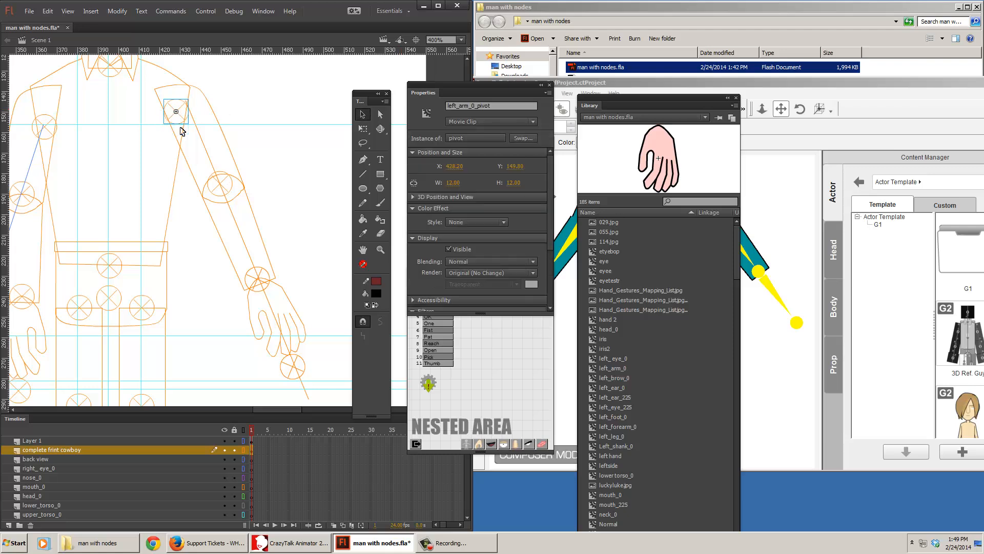
key(Right)
key(Right)
key(Right)
key(Right)
key(Right)
key(Right)
key(Right)
key(Right)
key(Right)
key(Right)
key(Up)
key(Up)
key(Up)
key(Up)
key(Up)
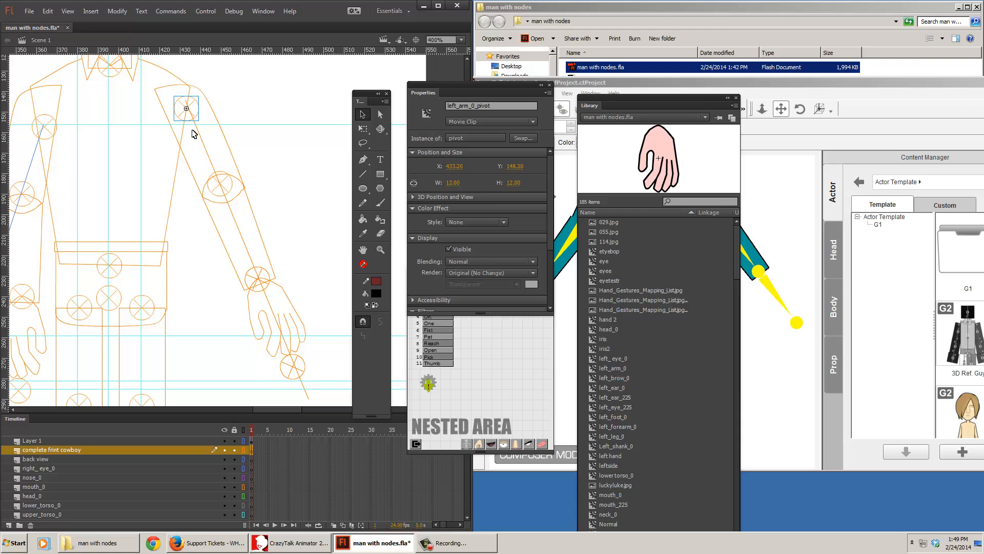
click(186, 103)
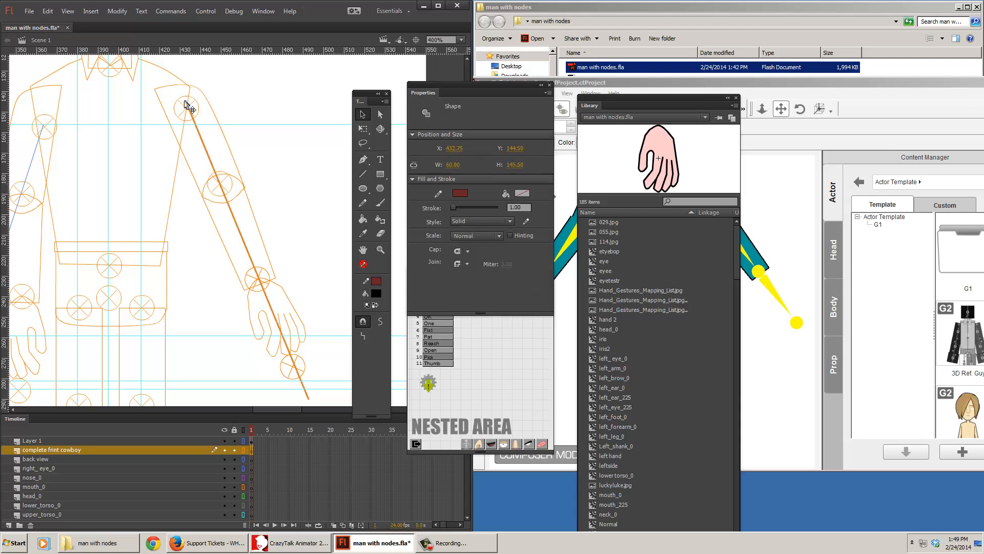
key(Delete)
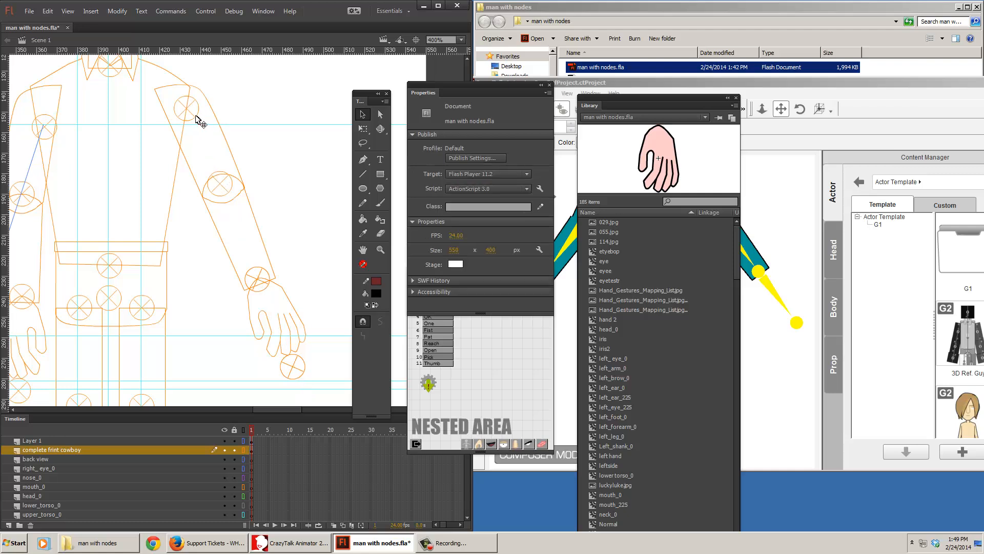
Move left_arm_0_pivot up into the upper part of the shoulder and shift left_forearm_0_pivot to about X 450, Y 187.
click(196, 120)
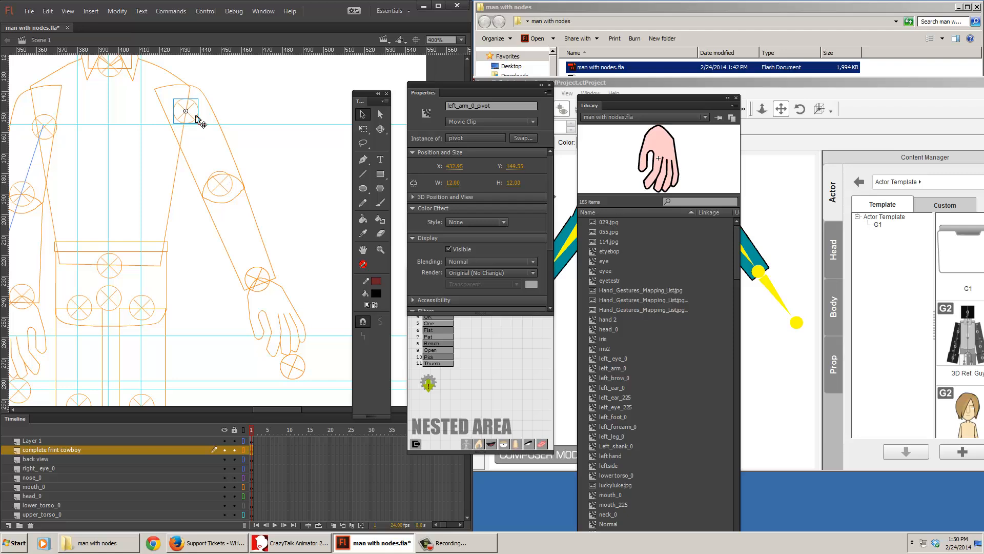
drag(196, 120, 197, 120)
drag(184, 110, 176, 105)
click(221, 191)
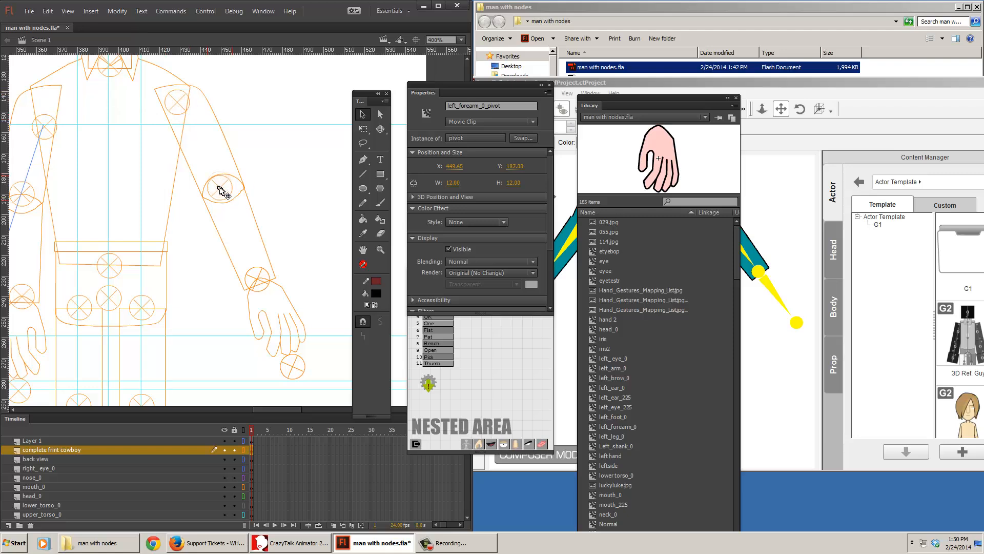
drag(219, 188, 223, 189)
Draw a guide line from the shoulder pivot through the elbow pivot to beyond the hand, and turn off the outline display.
key(n)
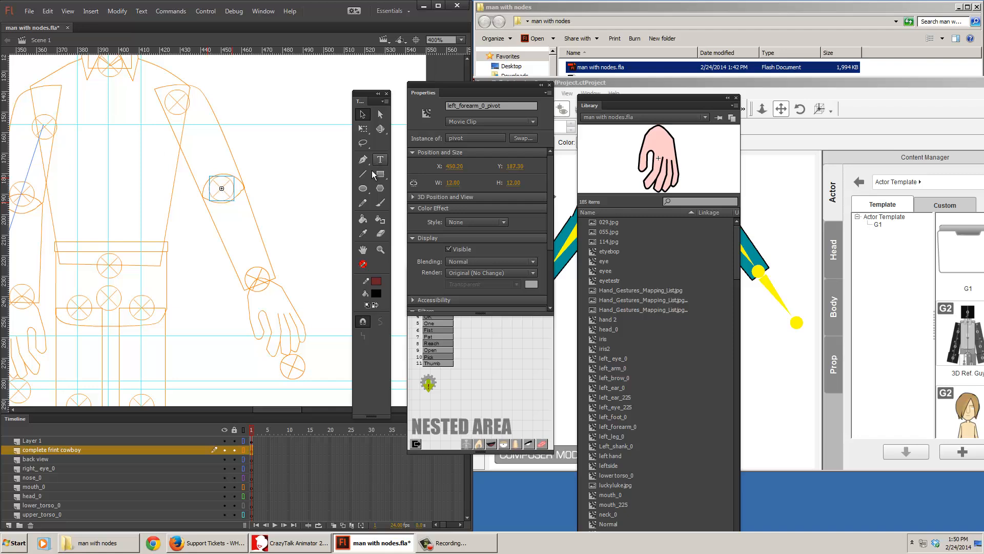
mouse_move(176, 102)
mouse_down()
mouse_move(263, 245)
mouse_move(303, 370)
mouse_move(326, 396)
mouse_up()
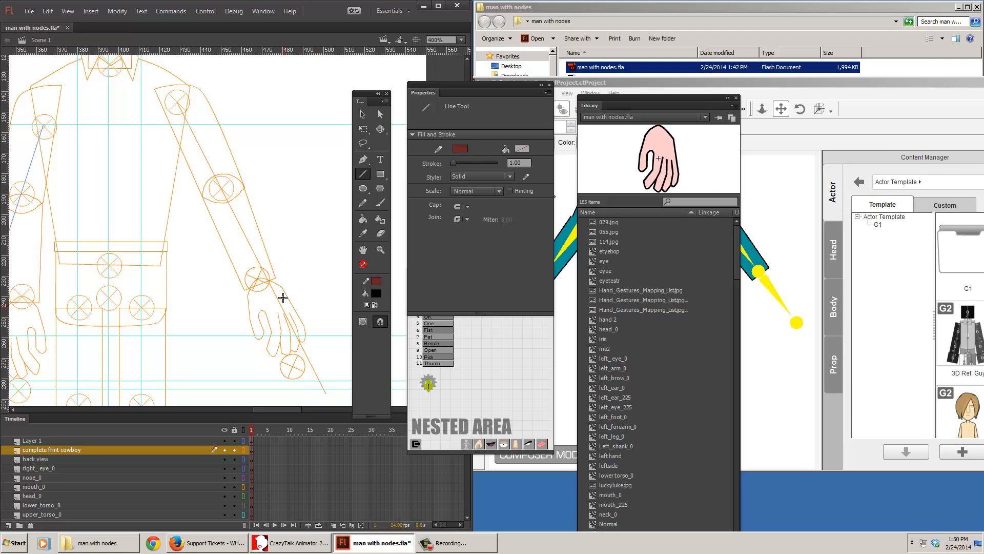
key(v)
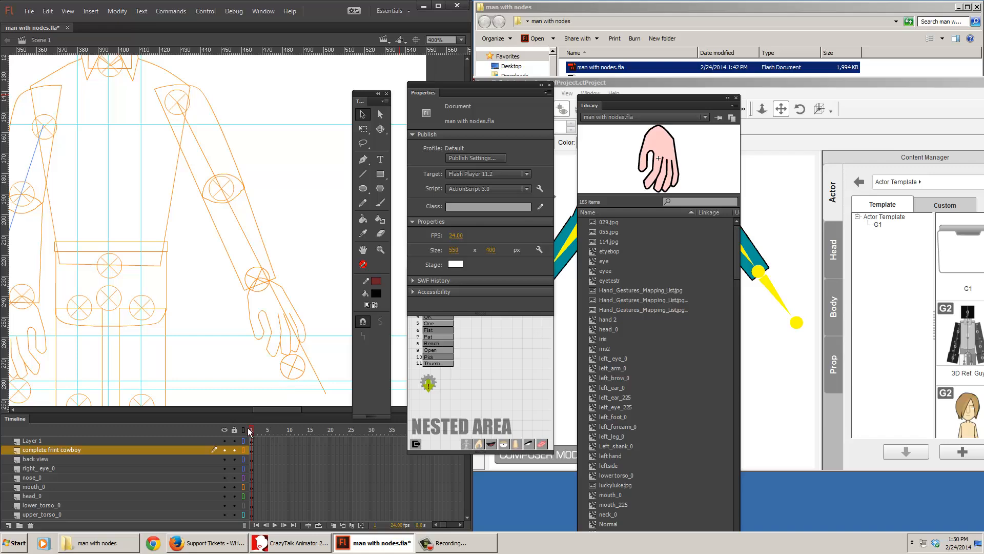
click(244, 429)
Rotate the left forearm, hand and their wrist and hand pivots slightly outward around the elbow pivot, toward the guide line.
click(270, 242)
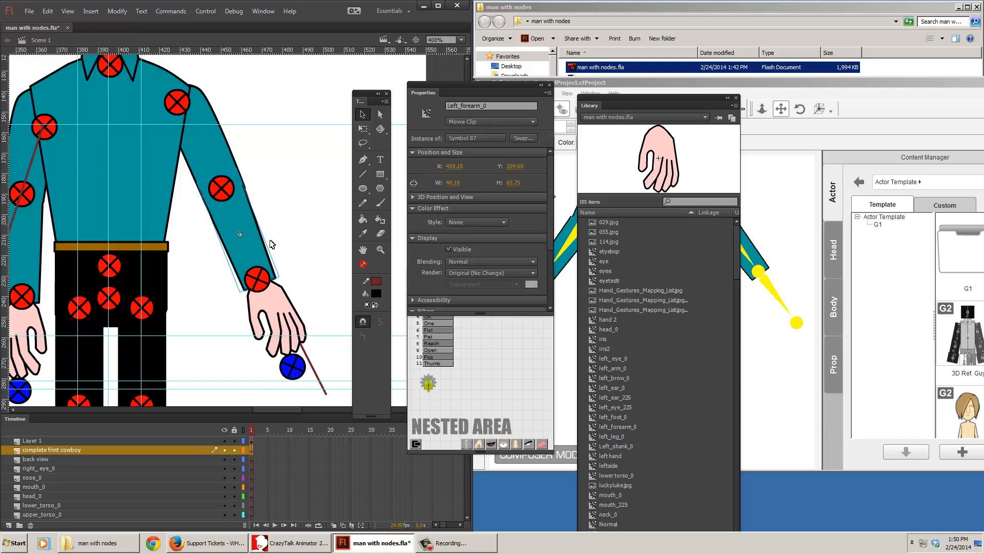
shift+click(277, 293)
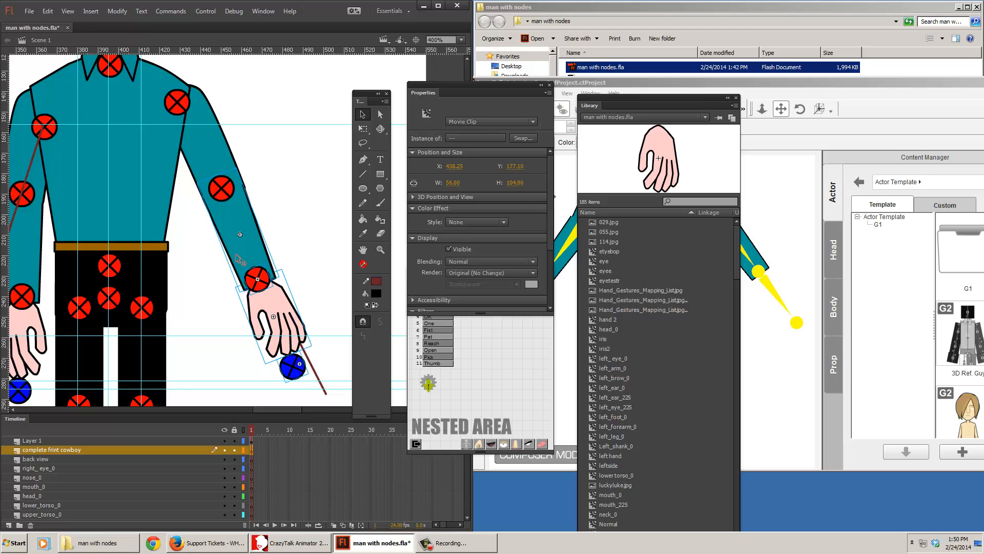
click(363, 128)
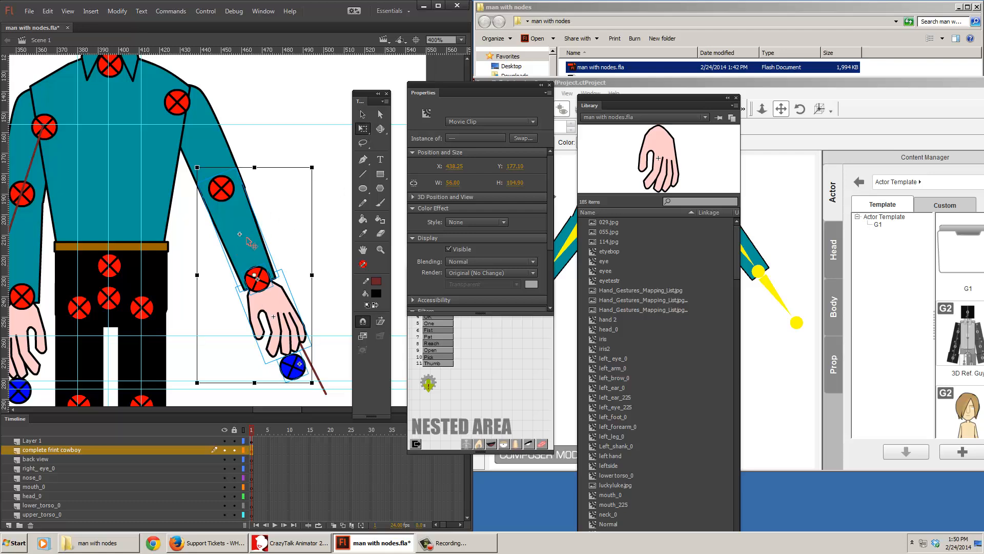
drag(254, 275, 222, 188)
drag(322, 384, 337, 385)
click(333, 207)
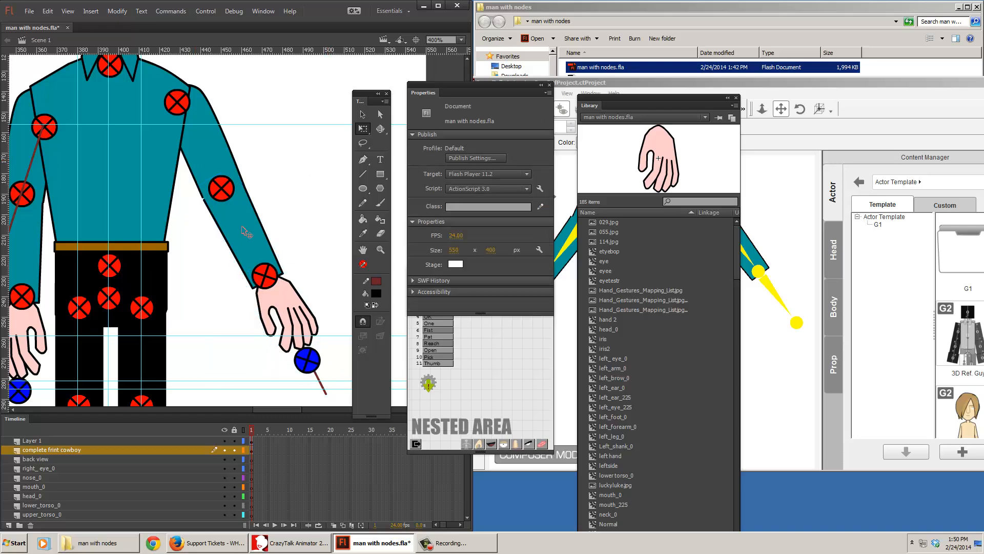
Touch up the left forearm's outline near the elbow inside its nested left_forearm_0 symbol and return to the main scene.
double_click(246, 232)
click(202, 200)
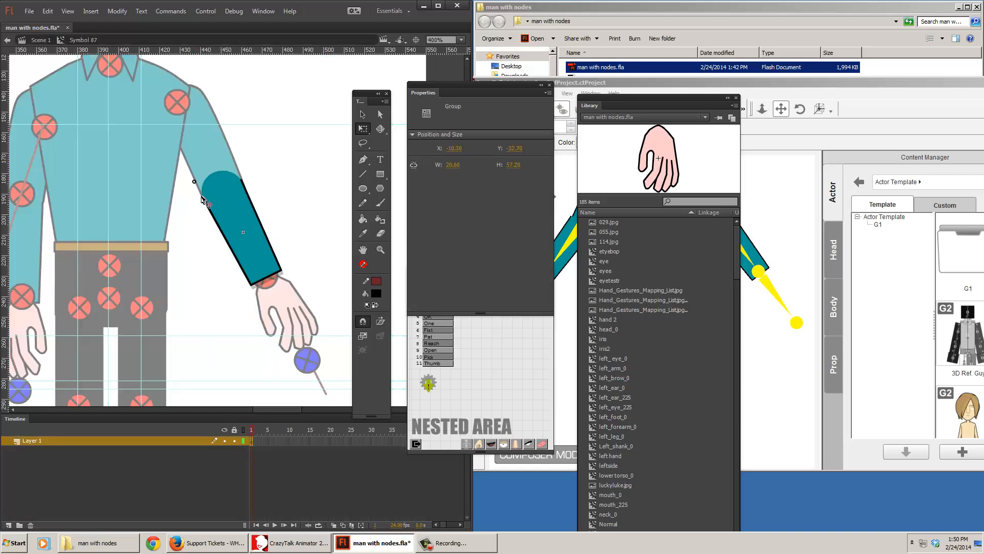
drag(201, 196, 201, 196)
key(ctrl+z)
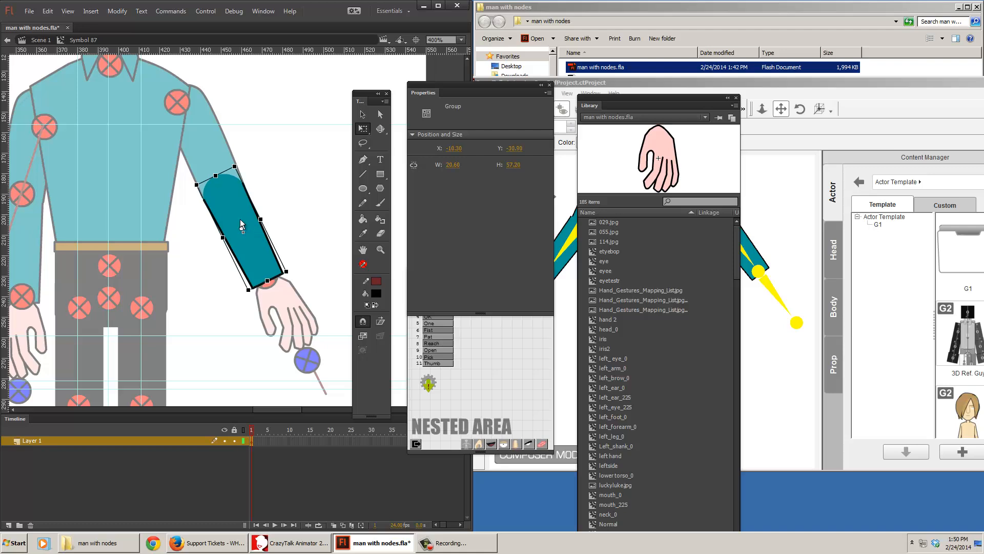
click(203, 205)
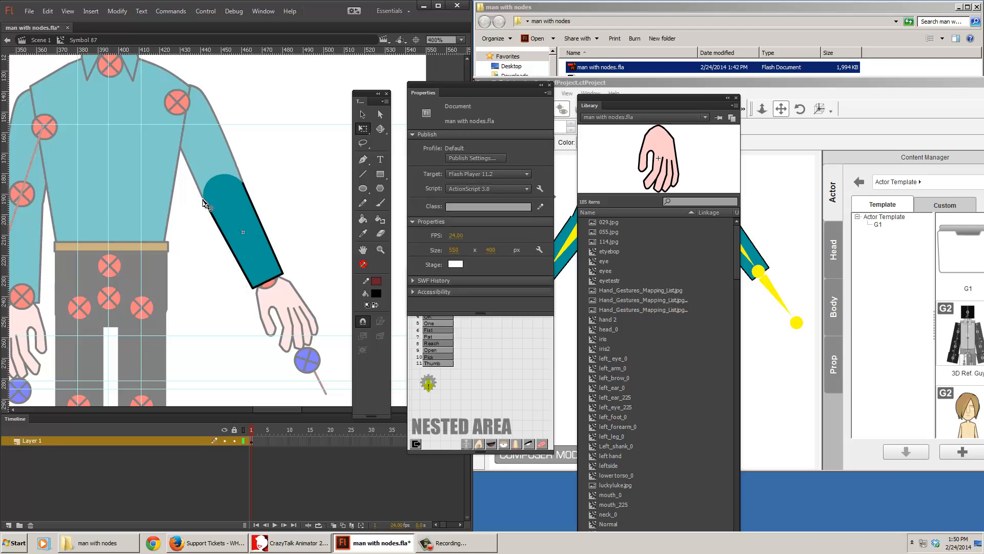
double_click(204, 202)
click(203, 202)
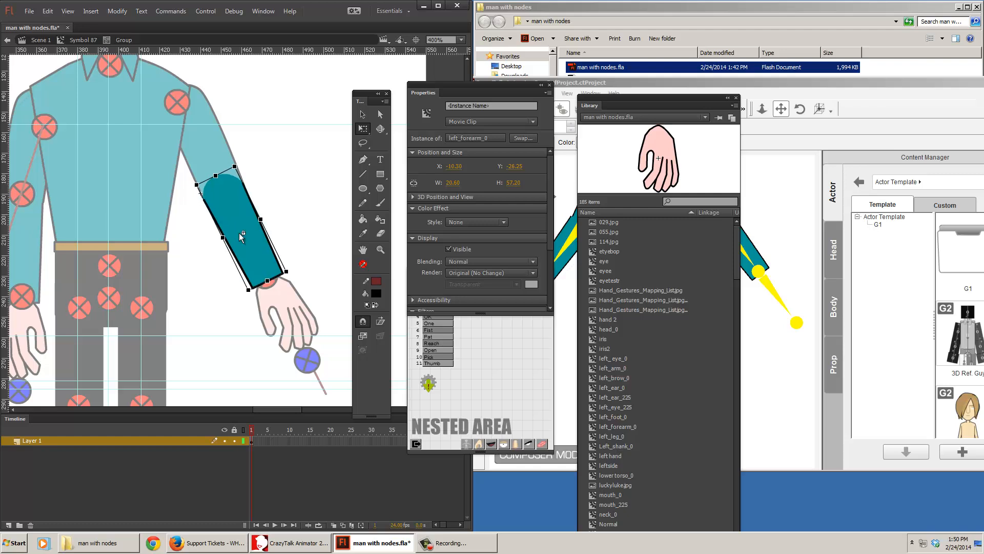
click(292, 222)
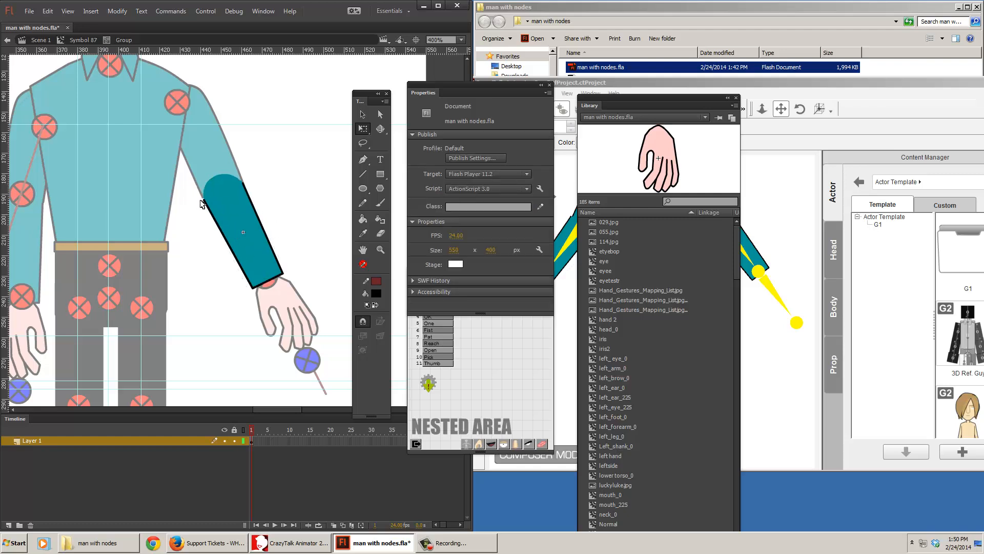
double_click(207, 203)
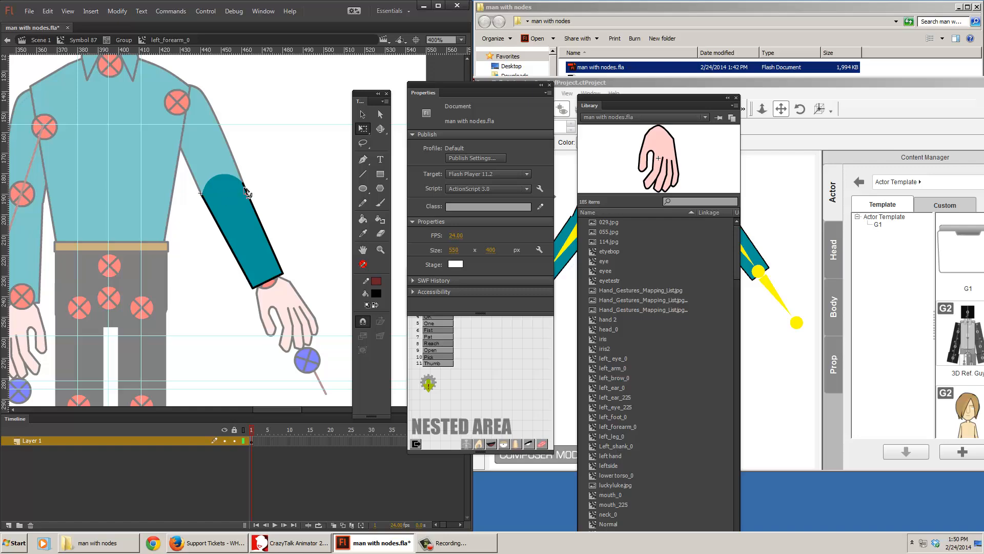
double_click(284, 193)
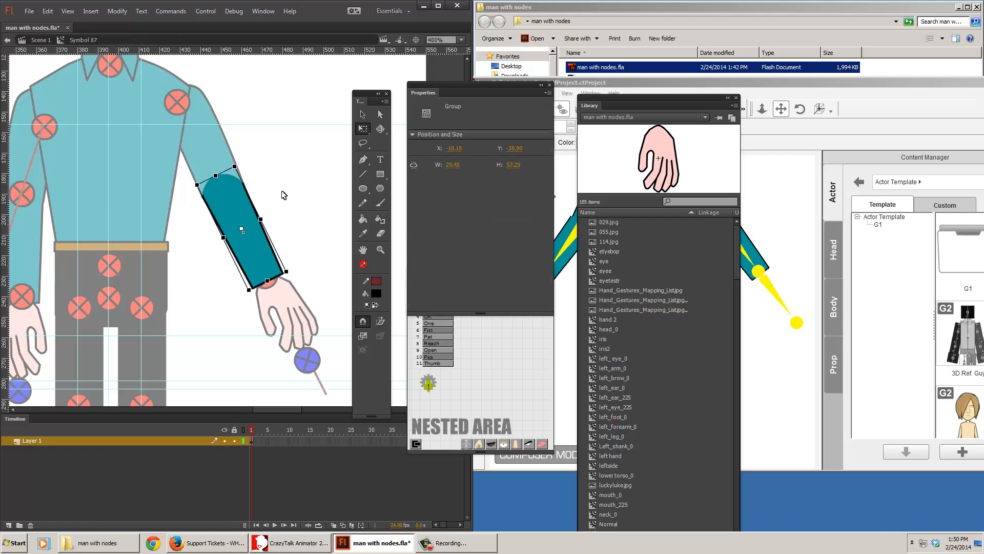
click(291, 214)
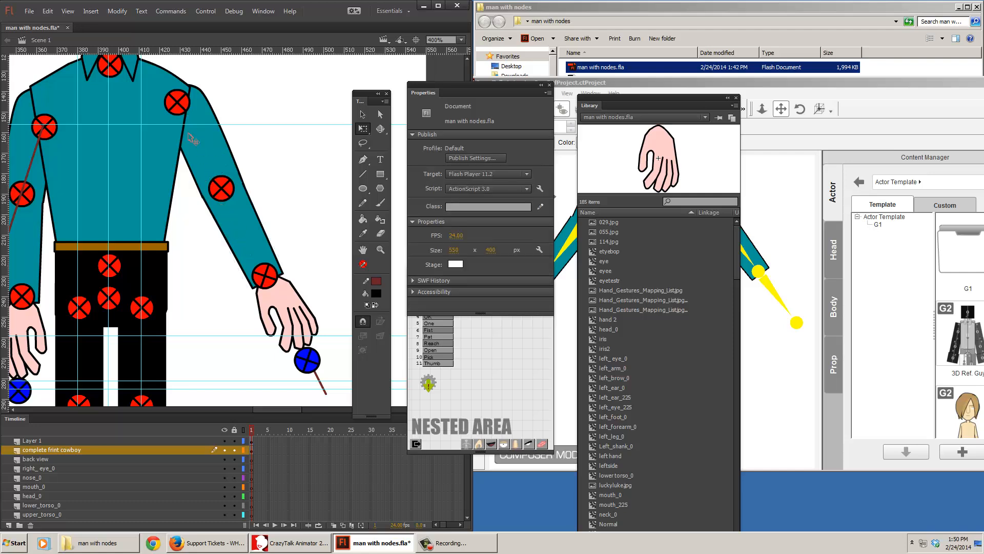
Delete the guide line extending past the left hand and move the Library panel off the CrazyTalk Animator character.
click(325, 392)
key(Delete)
mouse_move(291, 411)
mouse_down()
mouse_move(274, 411)
mouse_move(284, 413)
mouse_up()
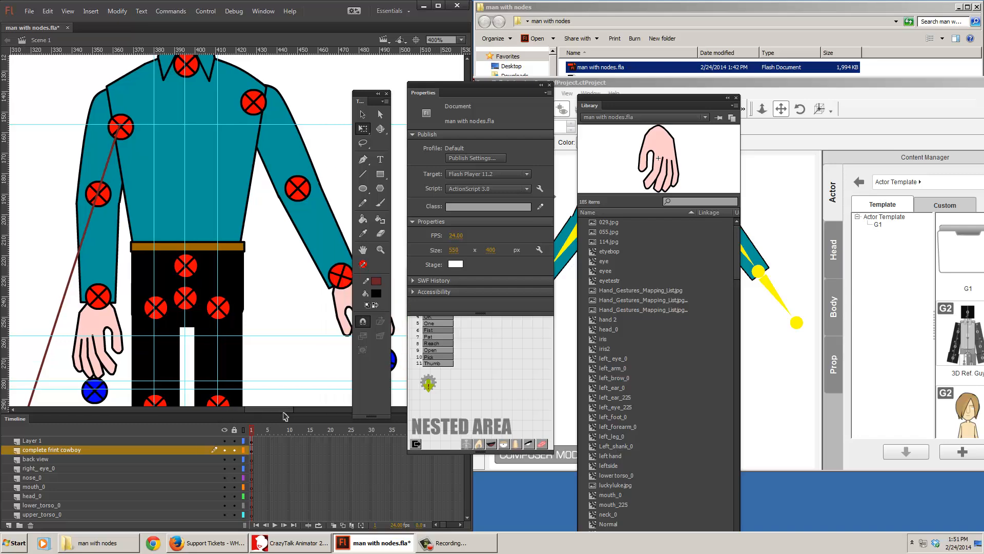
key(ctrl+minus)
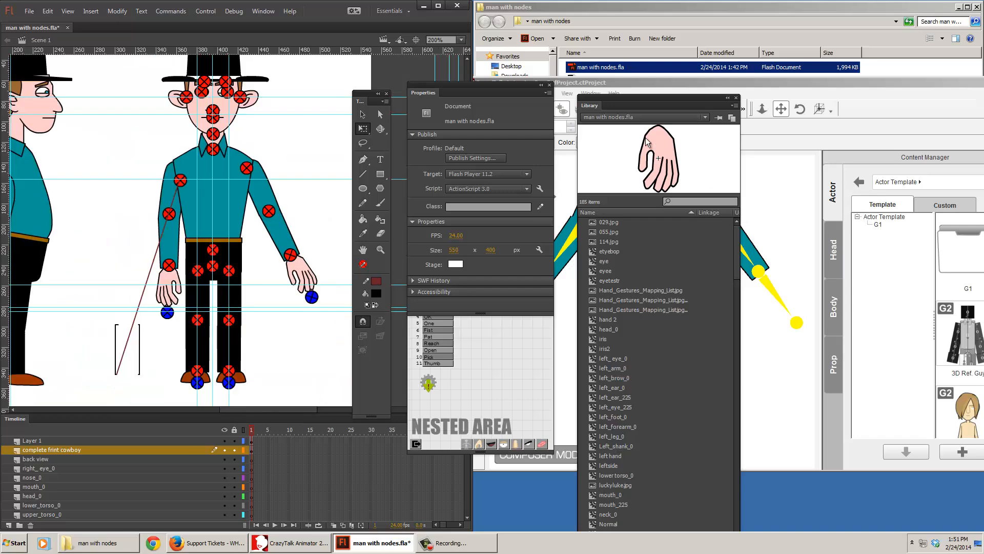
drag(595, 106, 983, 144)
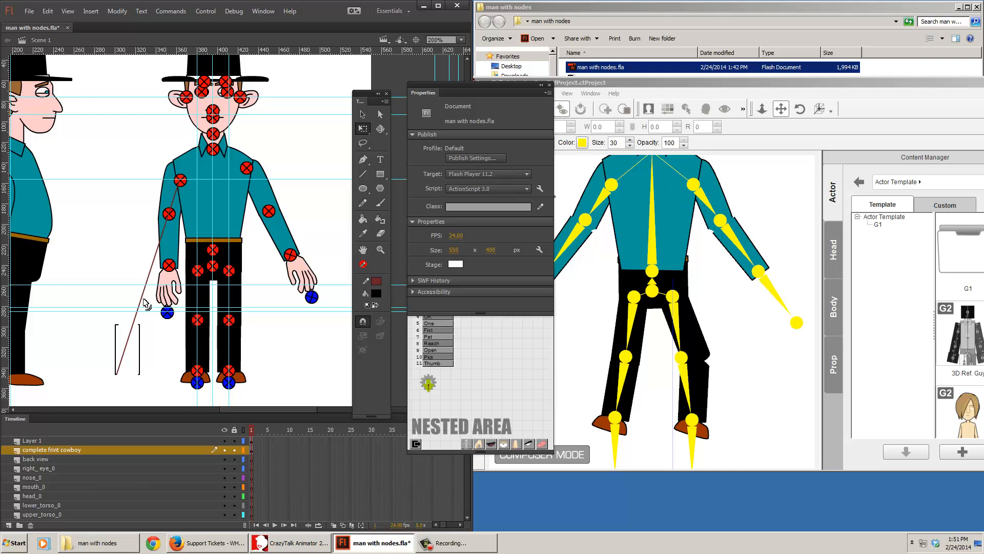
Delete the lowest part, about 30 px high, of the guide line running down from the right shoulder.
click(136, 332)
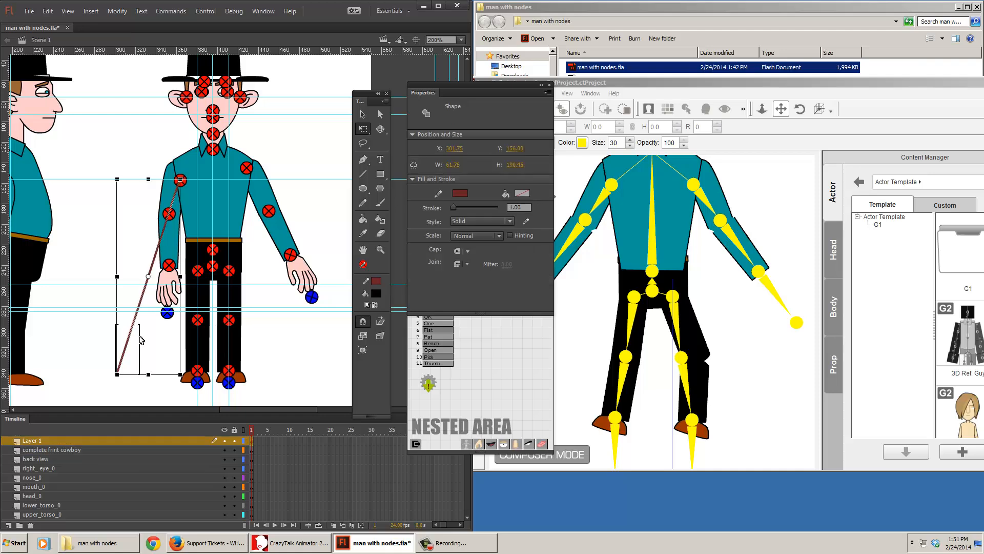
click(141, 341)
drag(90, 341, 143, 377)
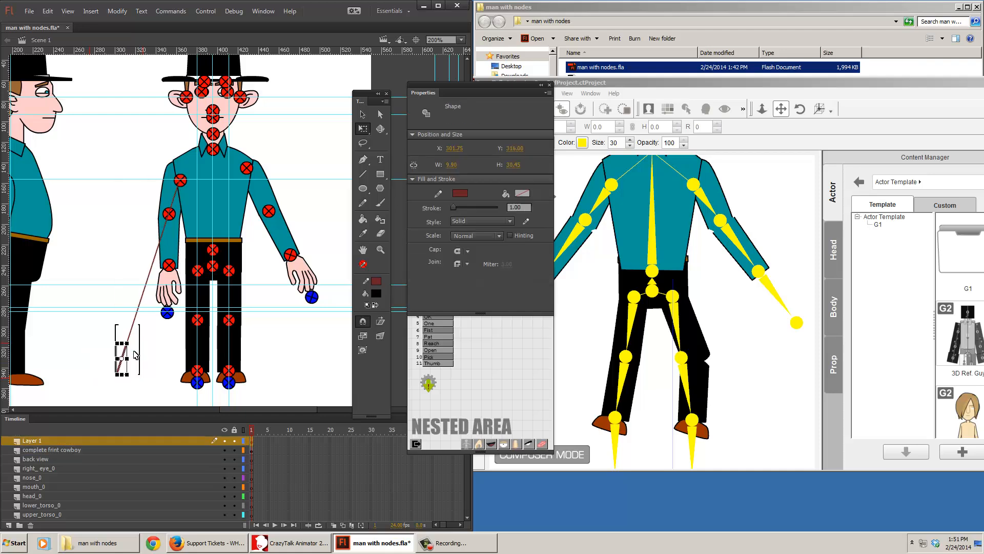
key(Delete)
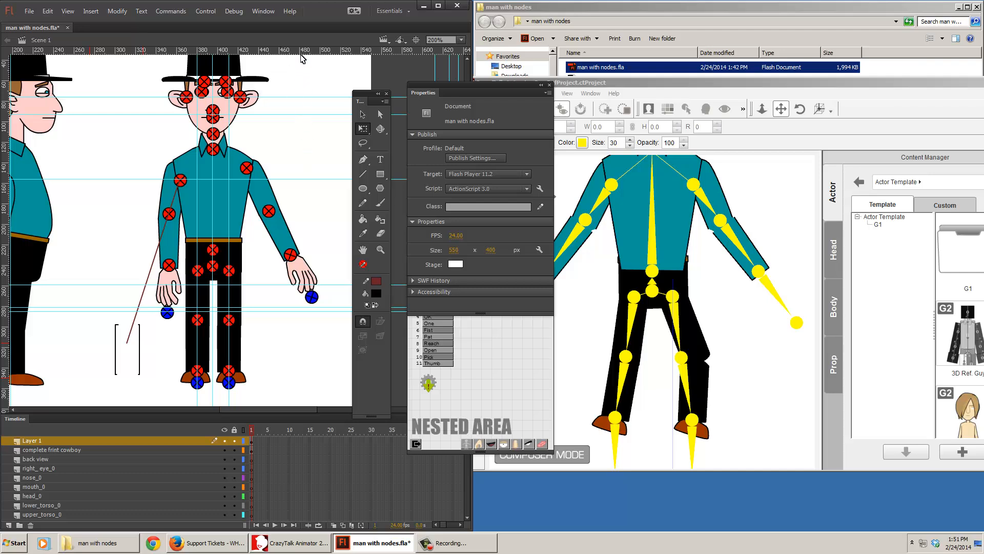
Place a horizontal guide at the left shoulder pivot's height and, in outline display, move right_arm_0_pivot straight up onto it.
drag(301, 54, 306, 172)
click(180, 180)
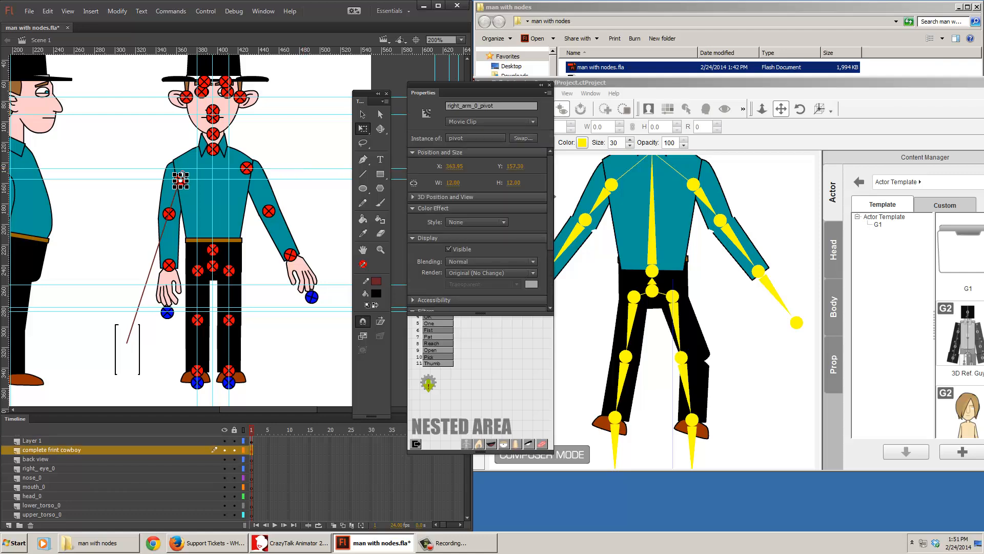
click(244, 430)
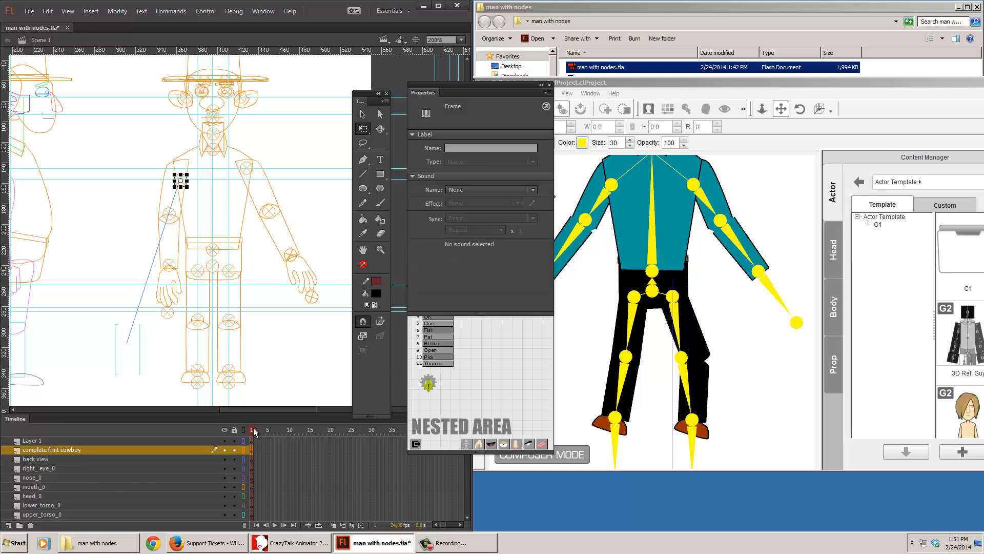
key(Up)
key(Up)
key(Up)
key(Up)
key(Up)
key(Up)
key(Up)
key(Up)
key(Up)
key(Up)
key(Up)
key(Up)
click(129, 231)
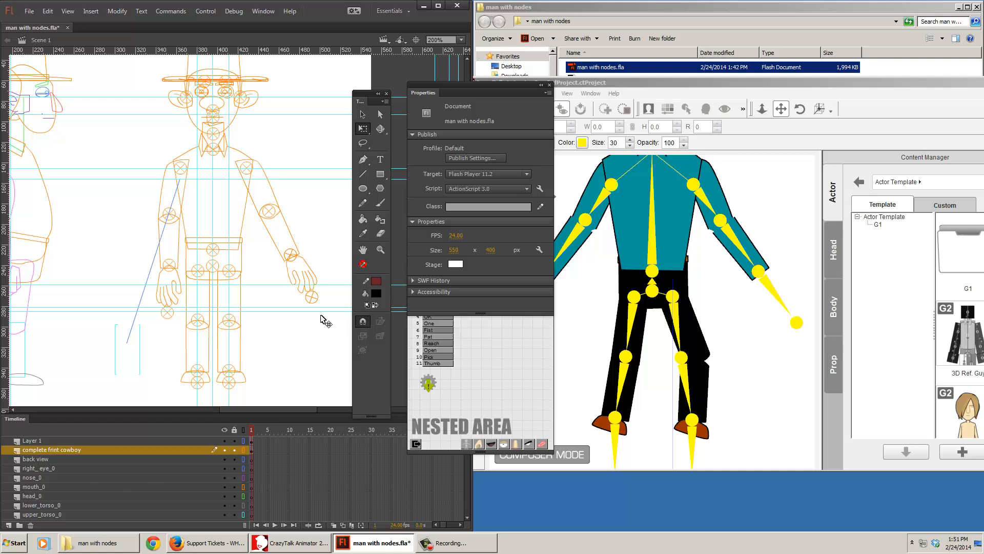
Draw a line from the left shoulder pivot along the arm to beyond the hand, and flip it horizontally.
click(363, 174)
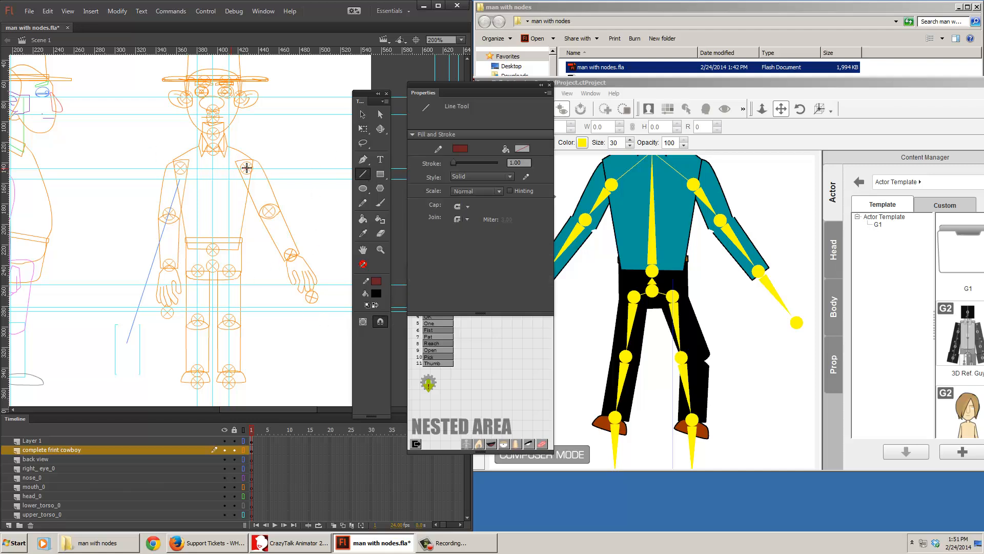
drag(312, 297, 334, 342)
click(363, 114)
click(330, 332)
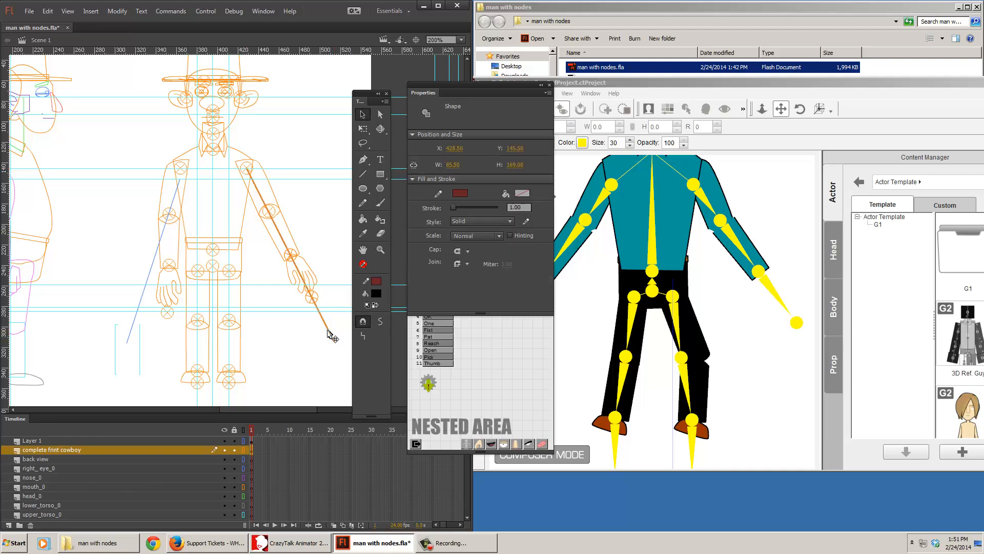
click(117, 11)
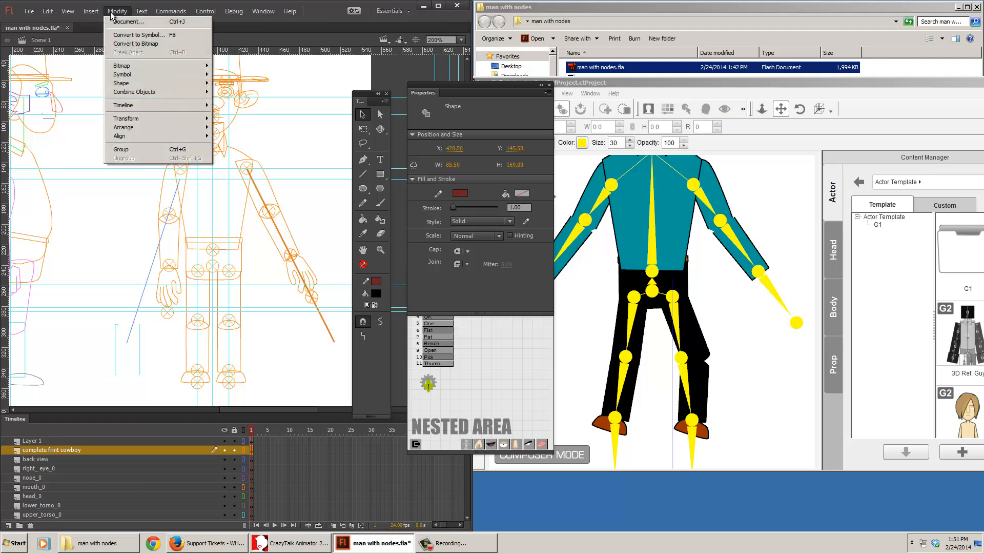
mouse_move(136, 124)
click(249, 210)
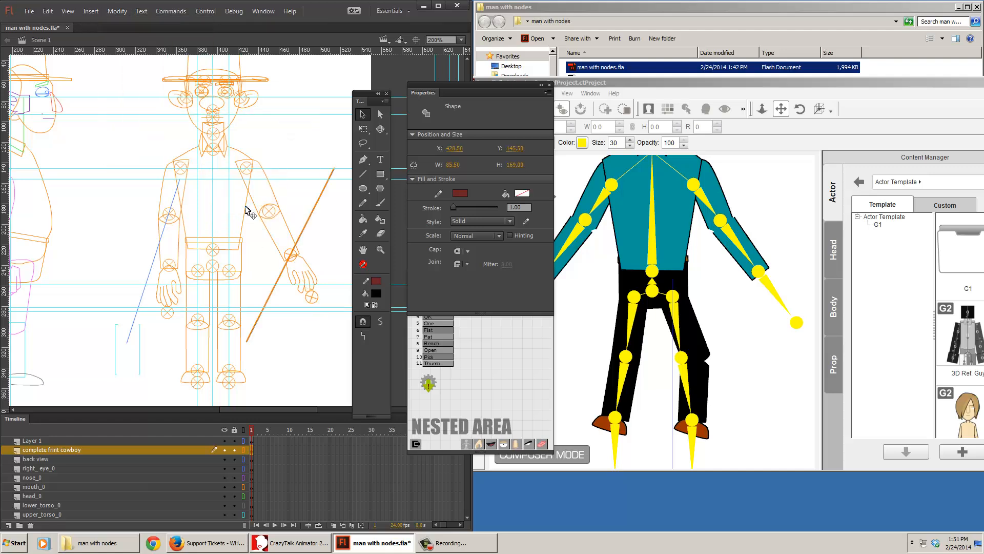
Shift the flipped line across the body to about X 278 so its upper end meets the right shoulder pivot.
key(shift+Left)
key(shift+Left)
key(shift+Left)
key(shift+Left)
key(shift+Left)
key(shift+Left)
key(shift+Left)
key(shift+Left)
key(shift+Left)
key(shift+Left)
key(shift+Left)
key(shift+Left)
key(shift+Left)
key(shift+Left)
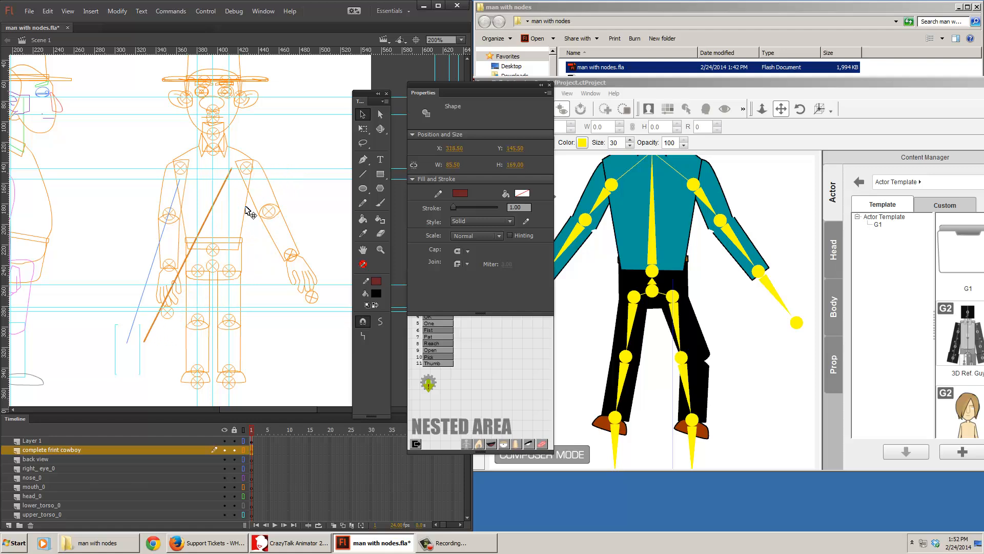
key(Left)
key(Left)
key(Left)
key(Left)
key(Left)
key(Left)
key(Left)
key(Left)
key(Left)
key(Left)
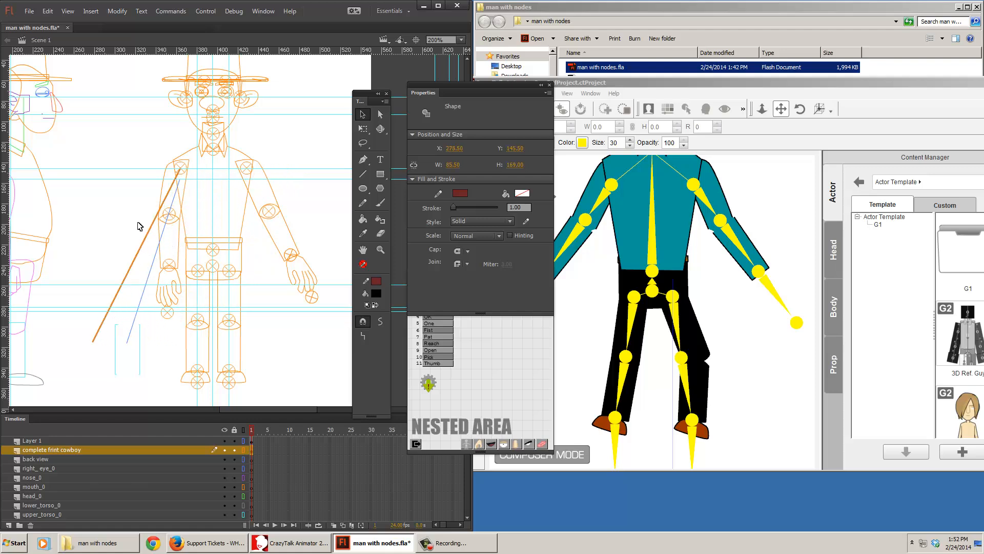
Move right_forearm_0_pivot horizontally outward onto the mirrored line, to about X 341.
click(175, 218)
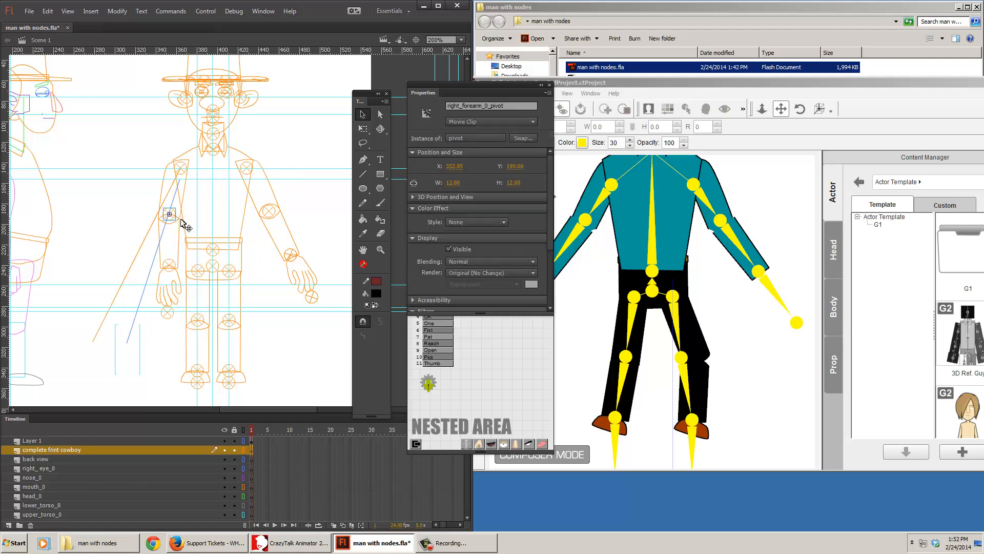
key(Left)
key(Left)
key(Left)
key(Left)
key(Left)
key(Left)
key(Left)
key(Left)
key(Left)
key(Left)
Move right_hand_0_pivot horizontally outward onto the mirrored line.
click(170, 266)
key(Left)
key(Left)
key(Left)
key(Left)
key(Left)
key(Left)
key(Left)
key(Left)
key(Left)
key(Left)
key(Left)
key(Left)
key(Left)
key(Left)
key(Left)
key(Left)
key(Left)
key(Left)
key(Left)
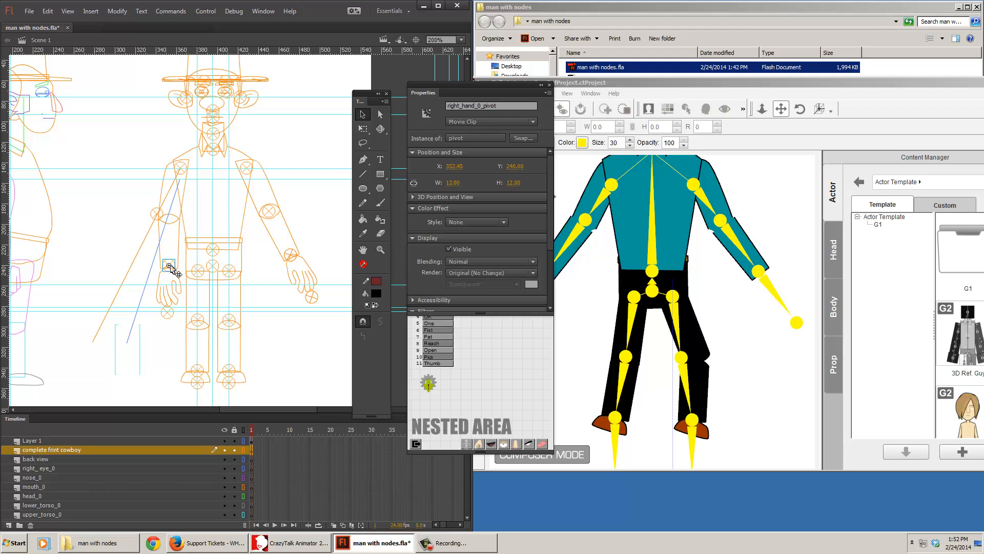
key(Left)
key(Left)
key(Left)
key(Left)
key(Left)
key(Left)
key(Left)
key(Left)
key(Left)
key(Left)
key(Left)
key(Left)
key(Left)
key(Left)
key(Left)
key(Left)
key(Left)
key(Left)
Move right_hand_nud_0_pivot horizontally outward onto the mirrored line, to about X 296.
click(173, 317)
key(shift+Left)
key(shift+Left)
key(shift+Left)
key(shift+Left)
key(shift+Left)
key(shift+Left)
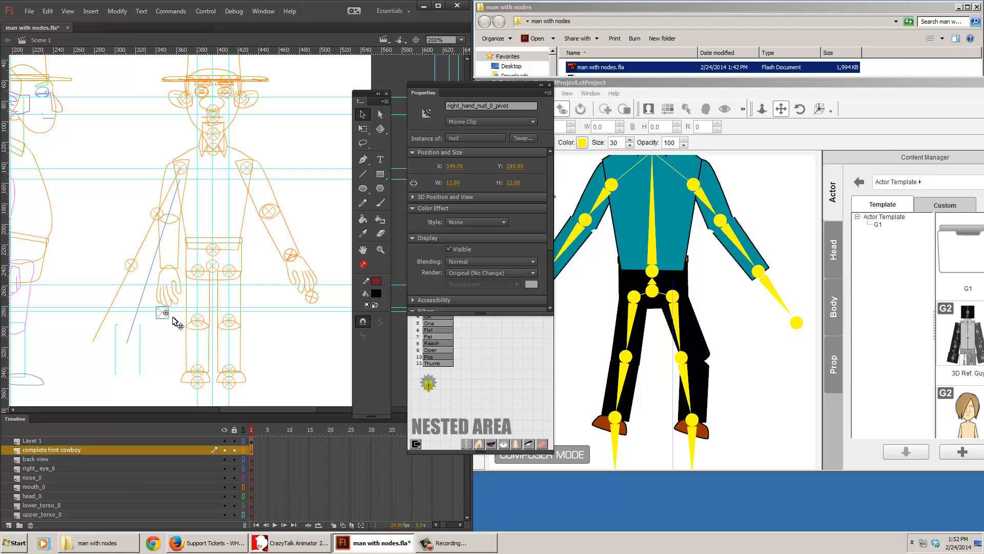
key(Right)
key(Right)
key(Right)
Place a horizontal guide at the left elbow pivot's height and raise right_forearm_0_pivot slightly to match it.
drag(285, 51, 293, 211)
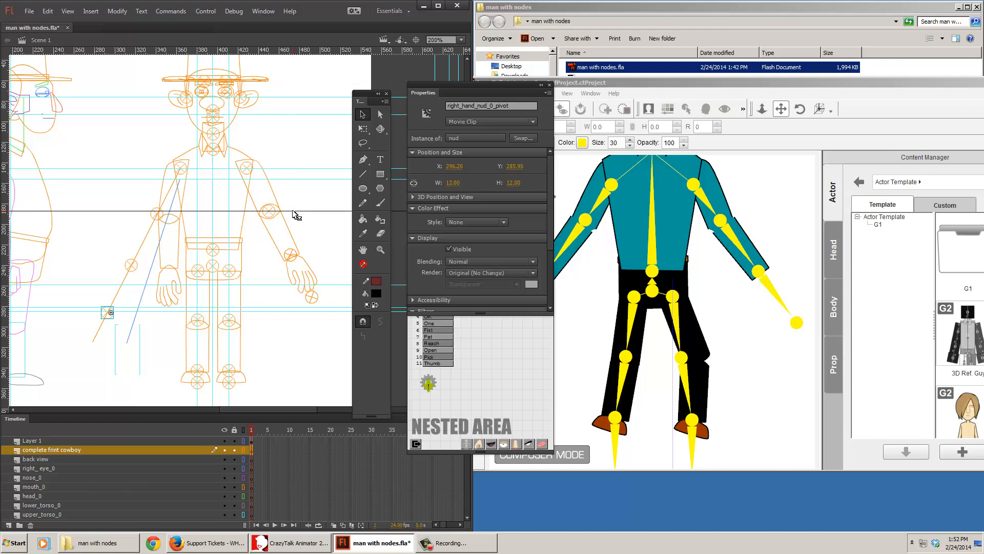
click(151, 214)
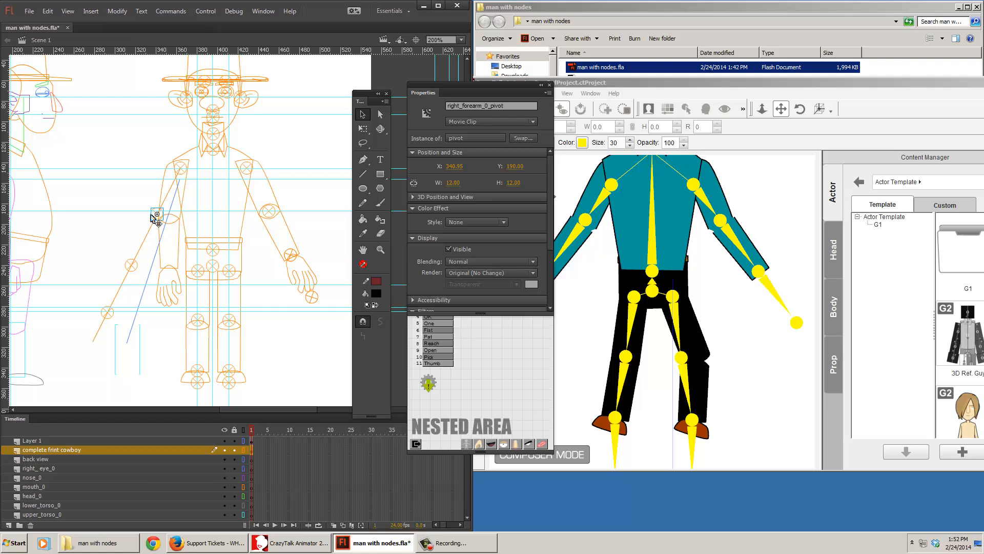
drag(150, 215, 151, 212)
Place a horizontal guide through the left wrist pivot and move right_hand_0_pivot up to where it crosses the mirrored line.
click(131, 265)
drag(324, 51, 335, 255)
drag(132, 267, 138, 262)
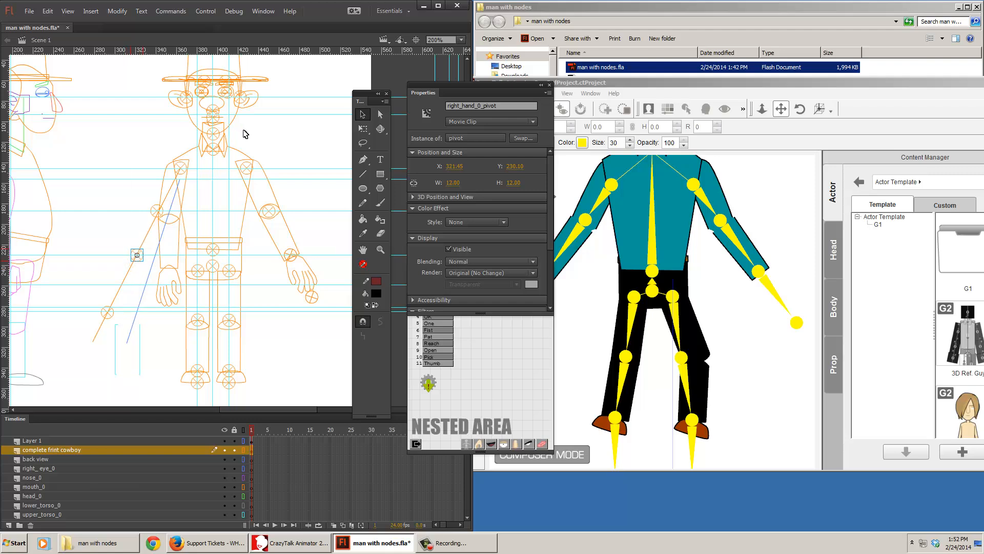
Add a horizontal guide at the left hand's end pivot and move right_hand_nud_0_pivot up along the mirrored line.
drag(307, 263, 321, 297)
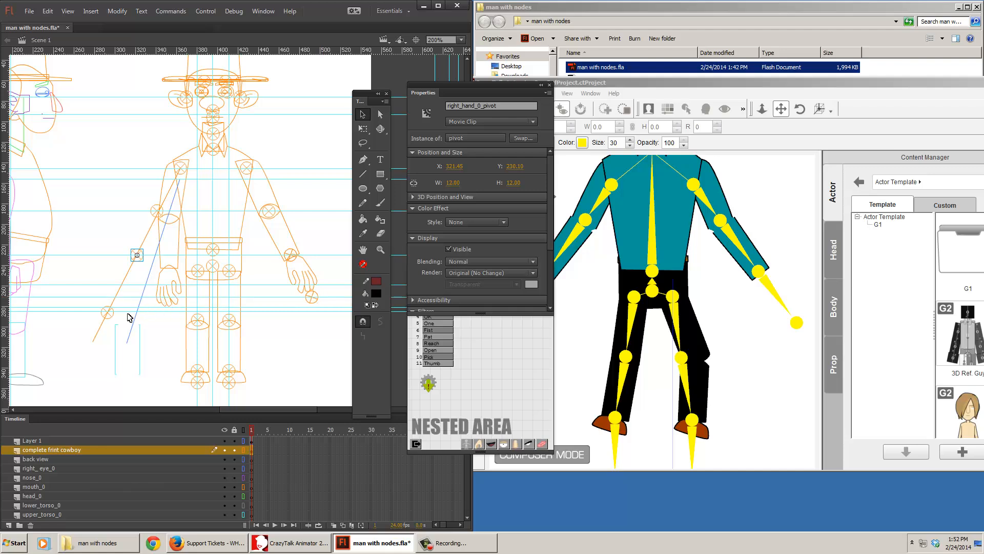
drag(107, 312, 129, 290)
key(Left)
key(Left)
key(Right)
Rotate the right upper arm, forearm and hand together outward around the right shoulder pivot, toward the mirrored line.
click(180, 219)
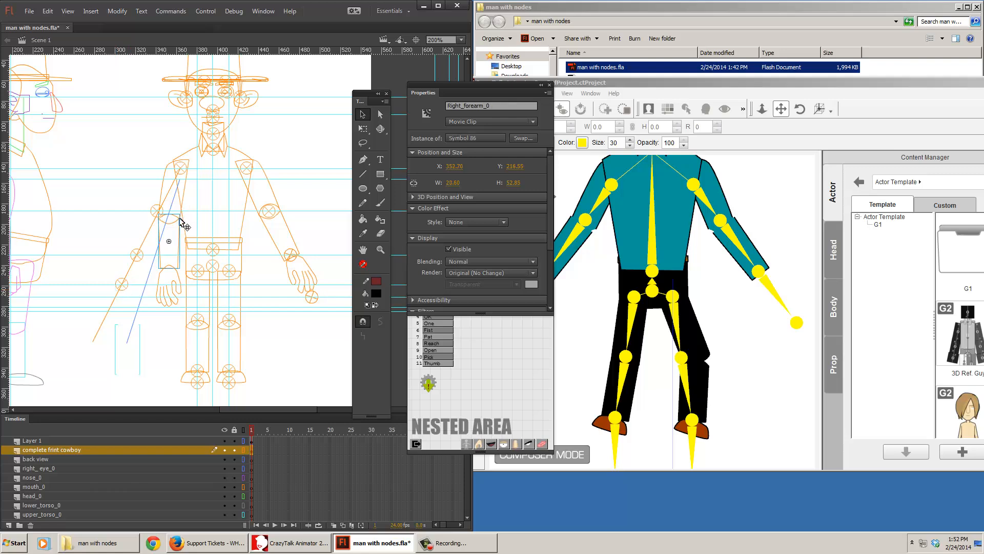
click(167, 197)
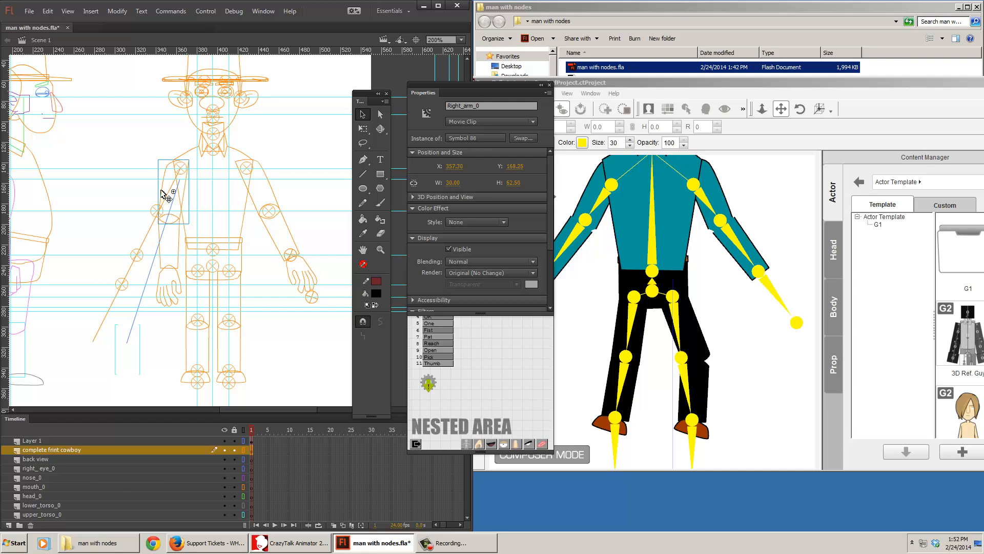
shift+click(181, 255)
shift+click(179, 285)
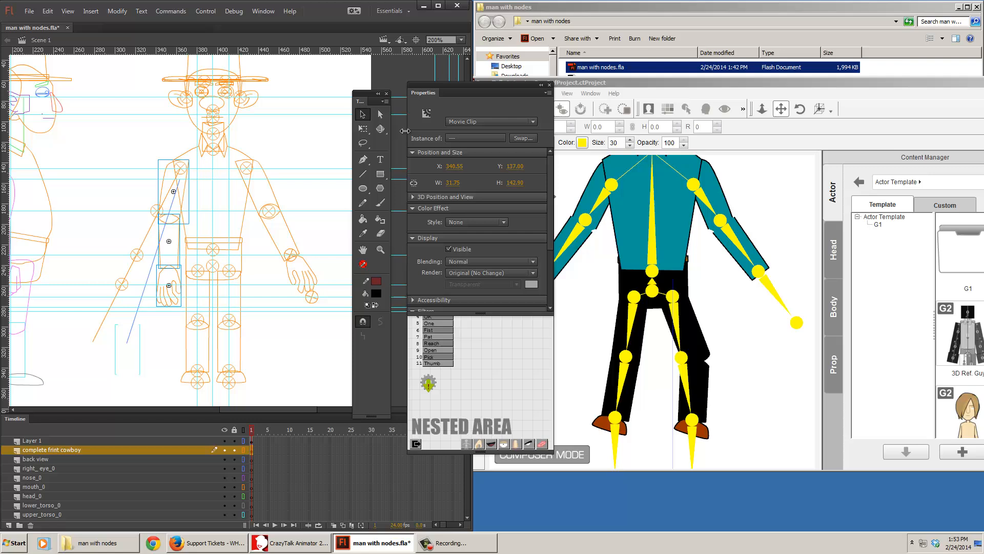
click(363, 129)
drag(175, 179, 182, 169)
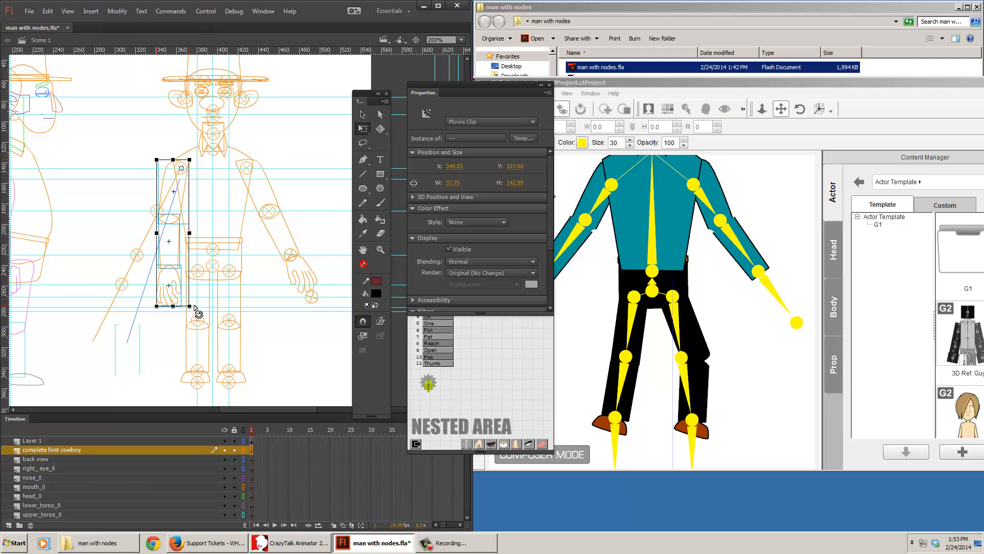
drag(188, 309, 143, 312)
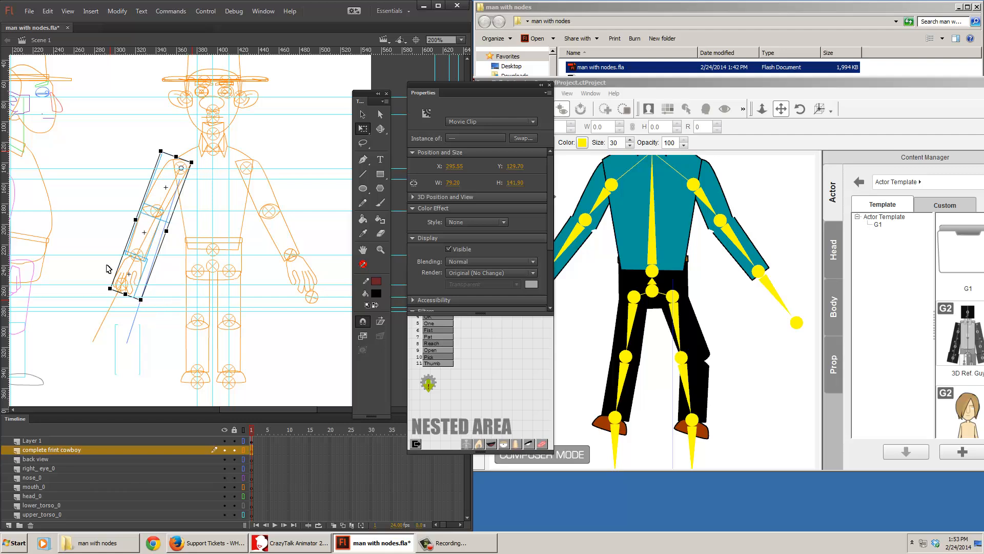
Shift Right_forearm_0 toward the body until its upper end lines up with the right elbow pivot.
click(95, 250)
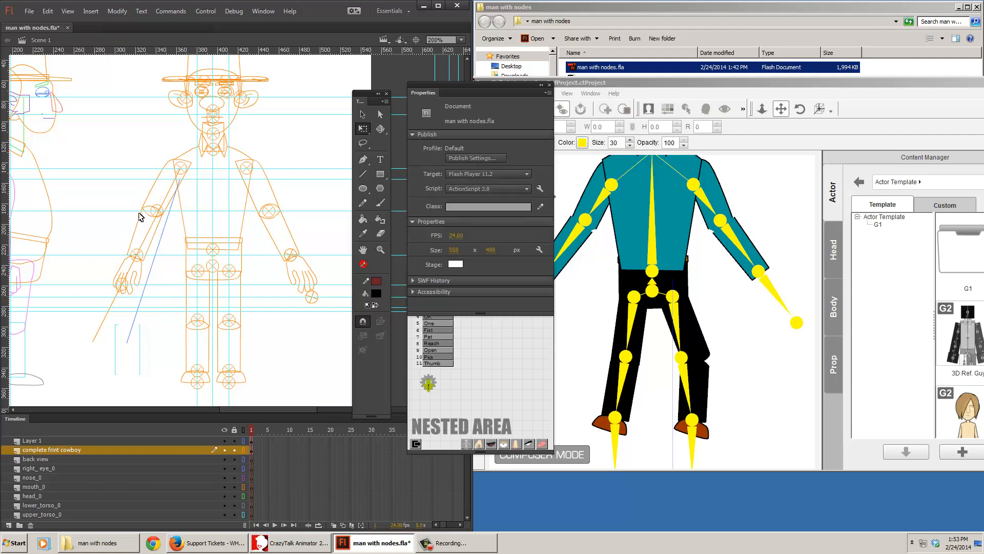
click(152, 201)
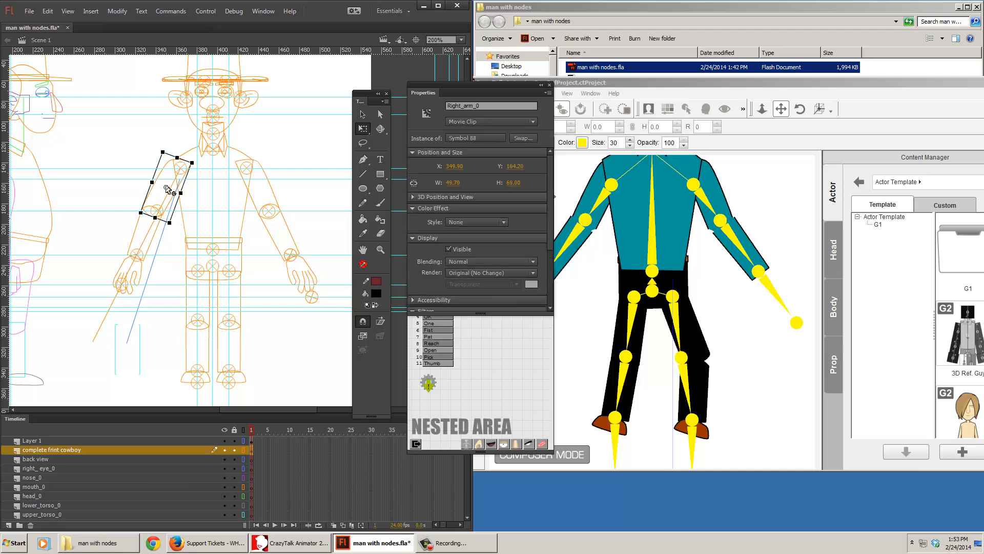
drag(182, 174, 181, 249)
click(141, 233)
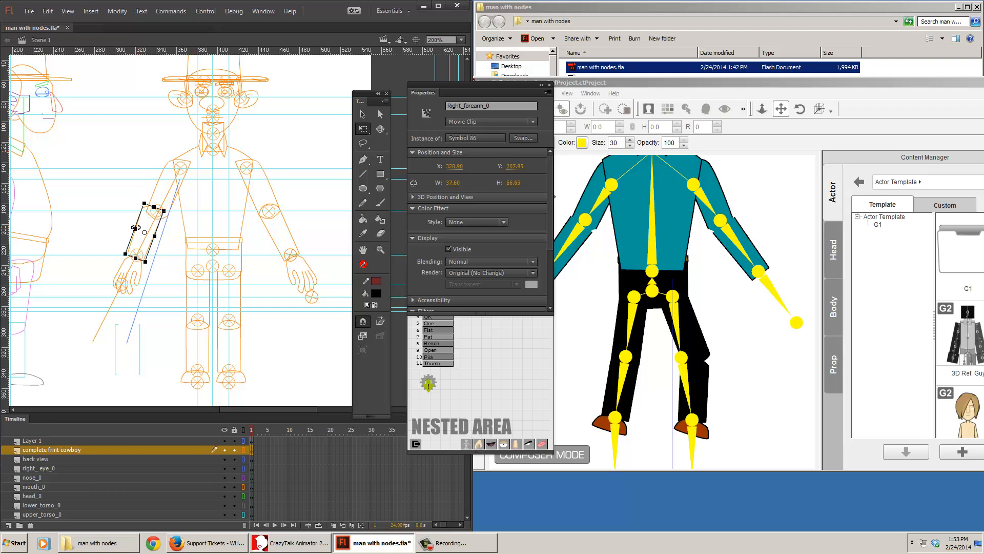
key(Right)
key(Right)
key(Right)
key(Right)
key(Right)
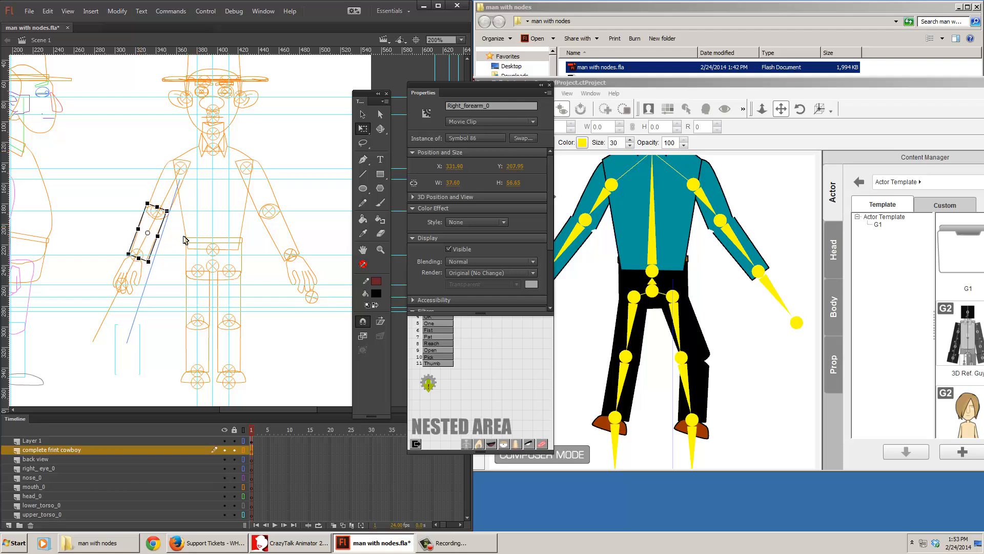
key(Right)
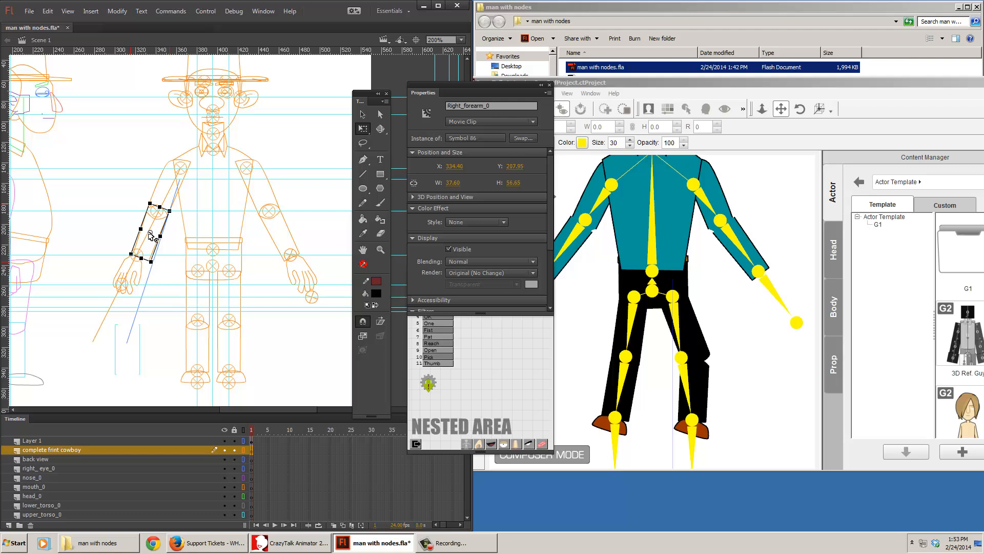
drag(149, 231, 157, 211)
Delete the two slanted construction lines running down from the right shoulder.
drag(159, 266, 136, 362)
click(133, 340)
click(98, 337)
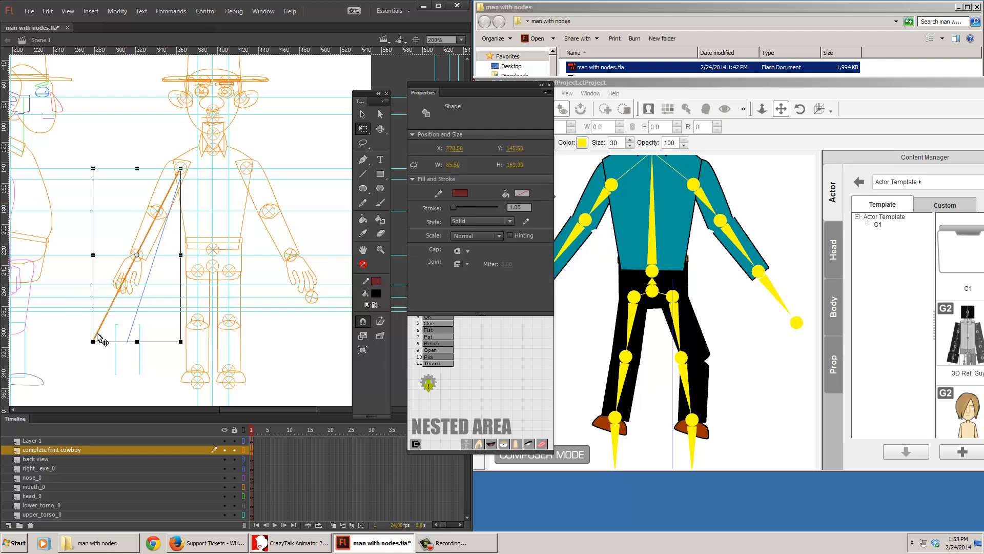
key(Delete)
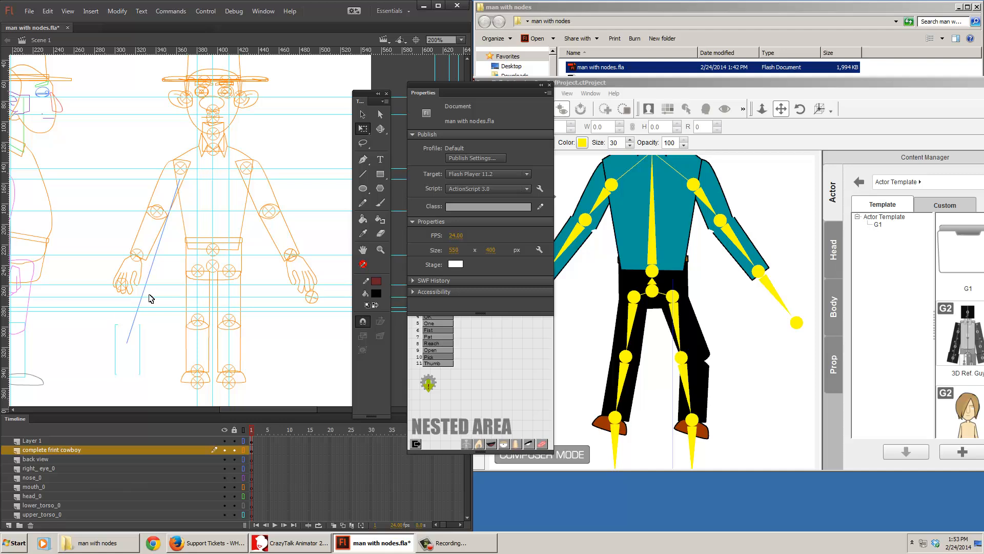
click(134, 323)
key(Delete)
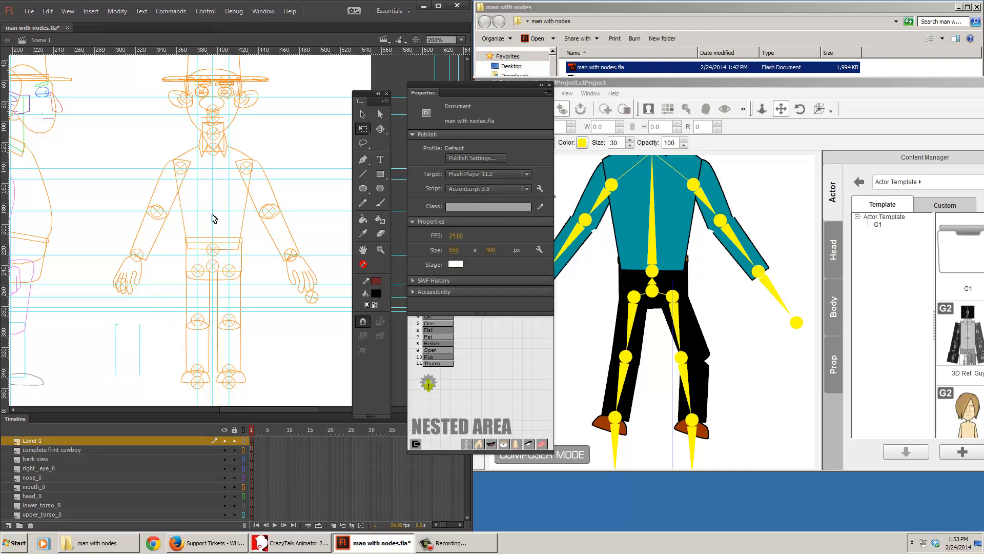
Preview the artwork in full color to examine the joint positions, and restore the outline view.
click(243, 431)
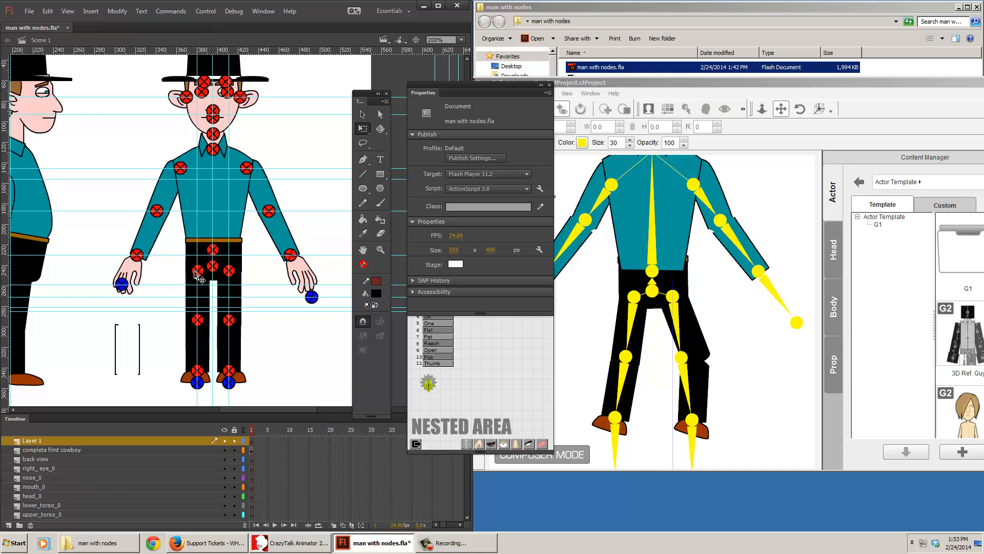
drag(315, 58, 322, 275)
click(244, 430)
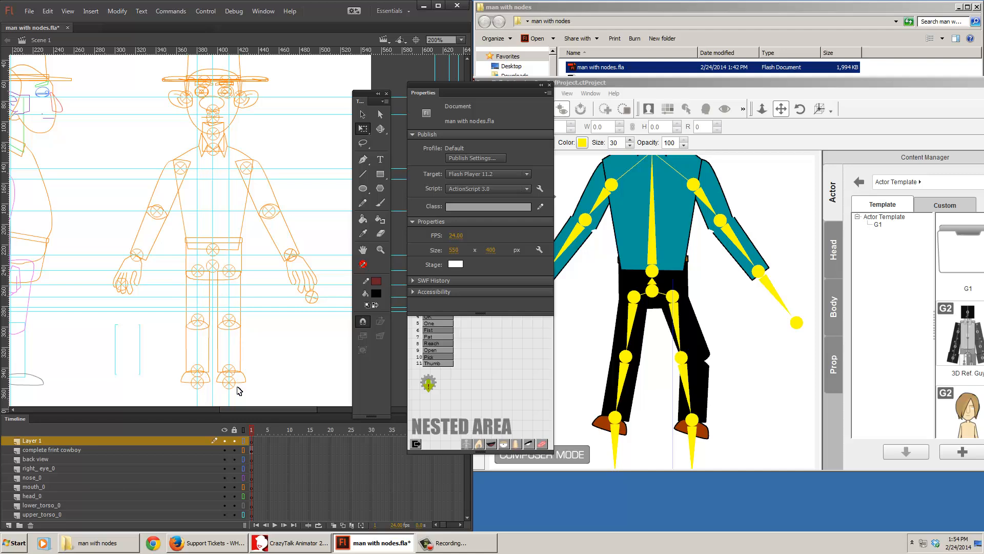
Move left_shank_0_pivot and the matching right knee pivot slightly down together to the middle of the knee overlaps.
click(232, 322)
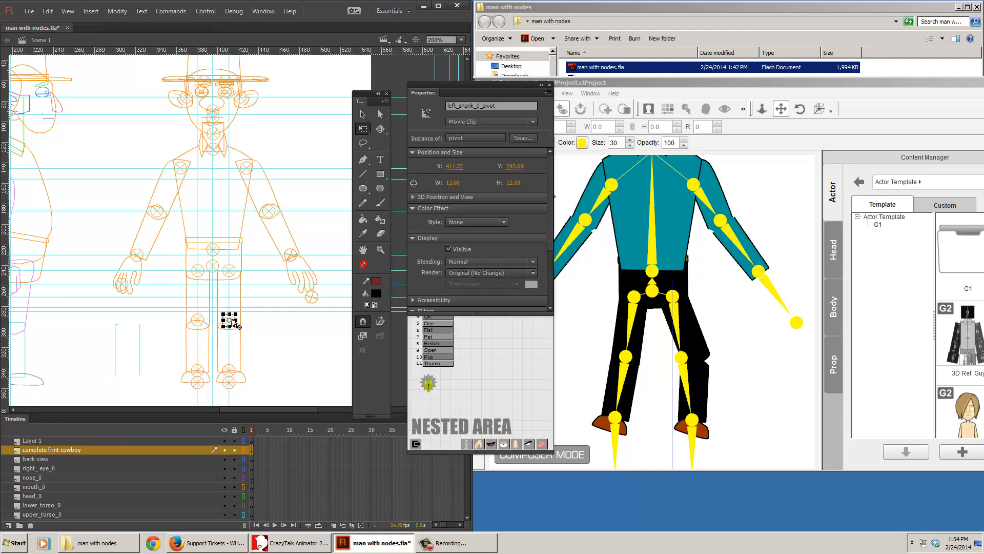
shift+click(200, 318)
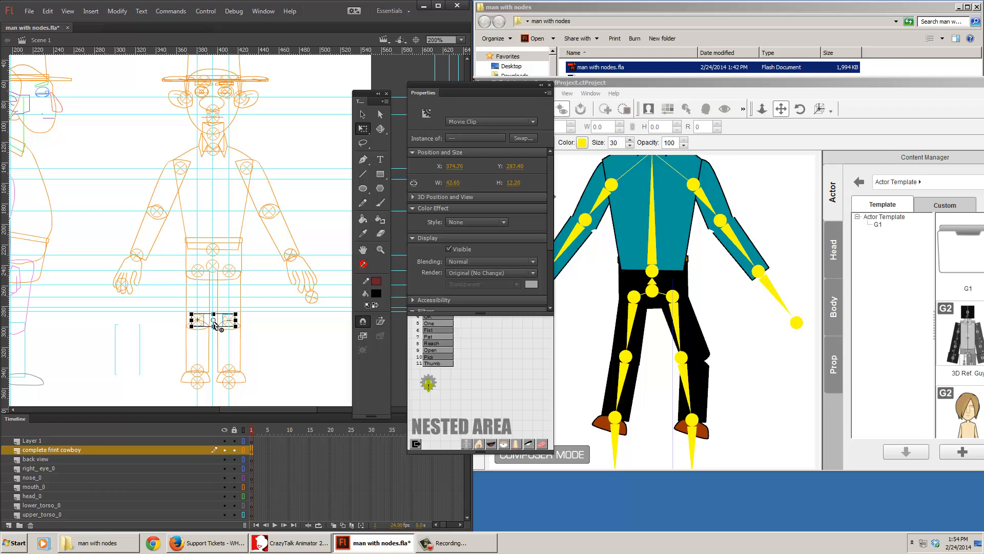
drag(215, 325, 215, 324)
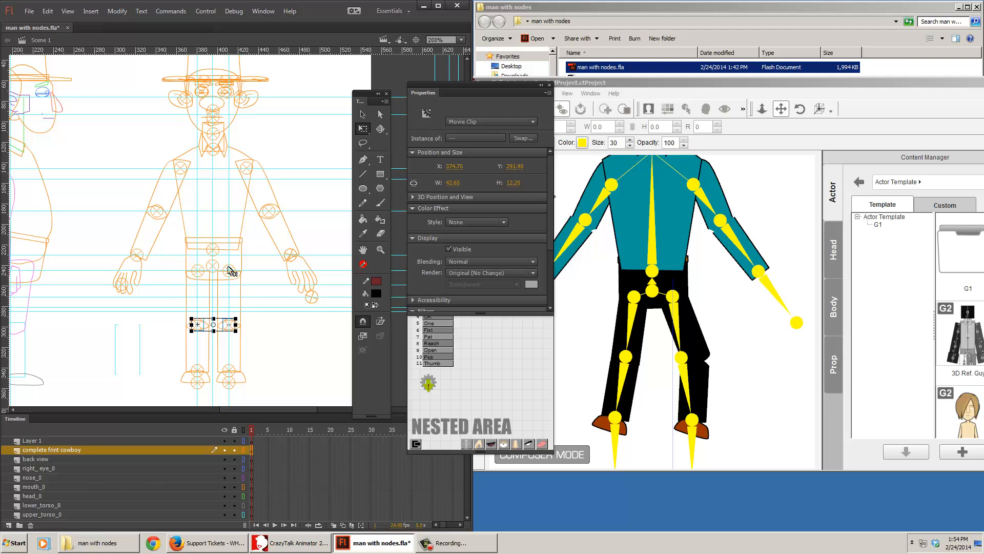
Check the placement of upper_torso_0_pivot at the waist and head_nud_0_pivot on the hat.
click(216, 251)
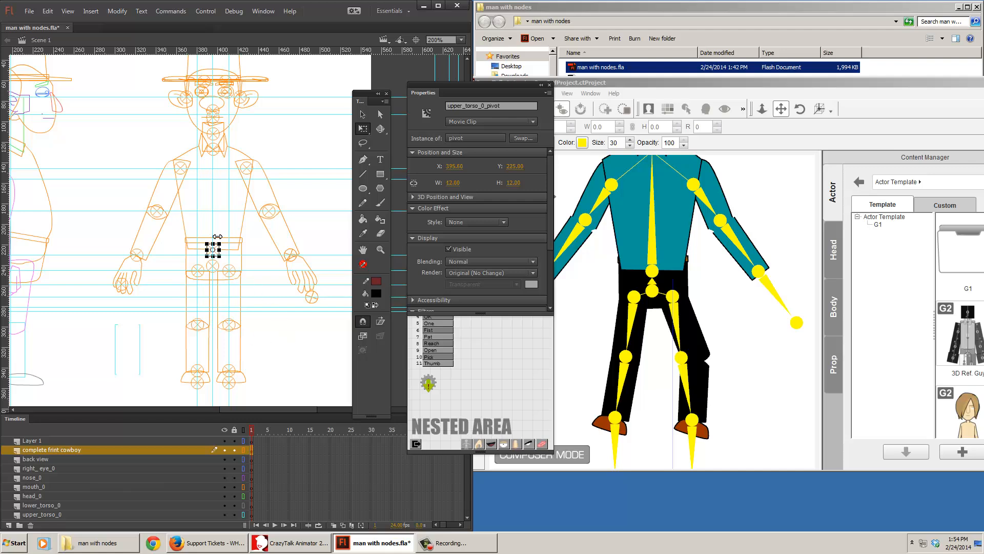
click(264, 339)
scroll(265, 340, up, 3)
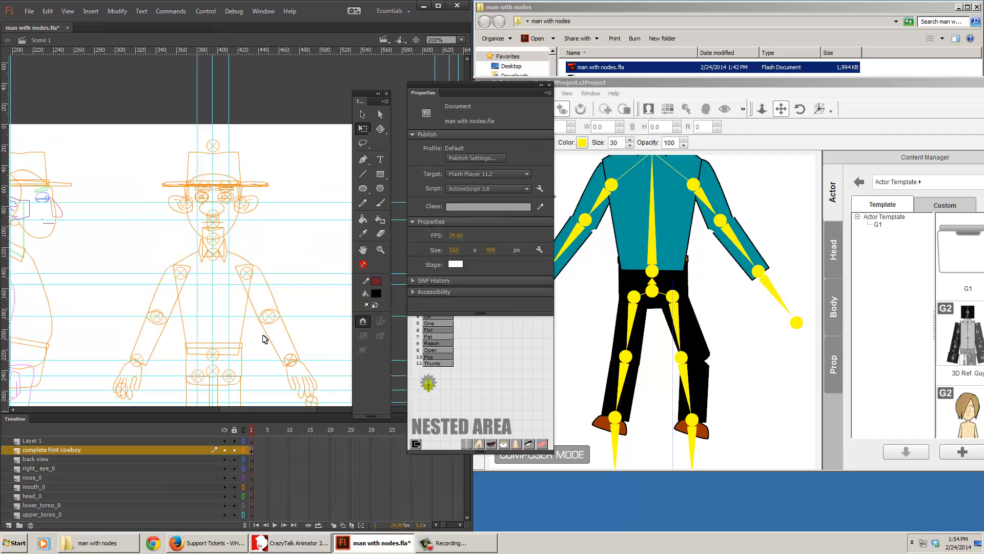
click(217, 146)
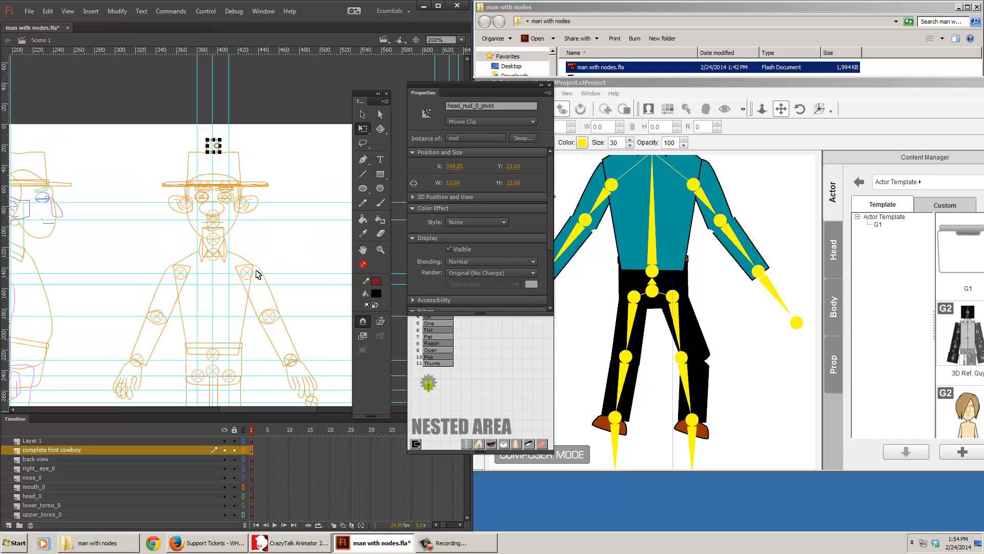
scroll(275, 356, down, 3)
Move both foot end pivots down together to just below the shoes, at about Y 356.5.
click(237, 389)
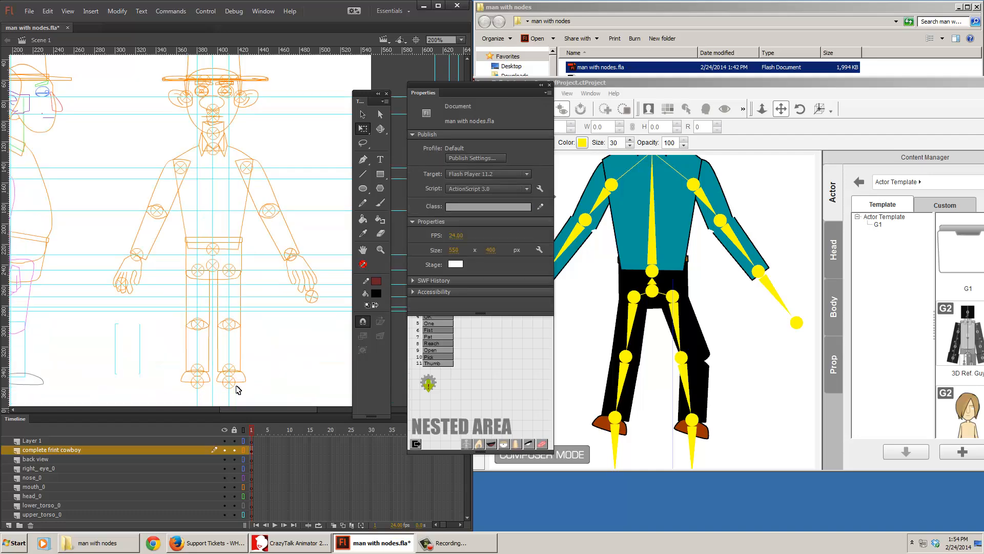
click(206, 385)
key(Down)
key(Down)
key(Down)
key(Down)
key(Down)
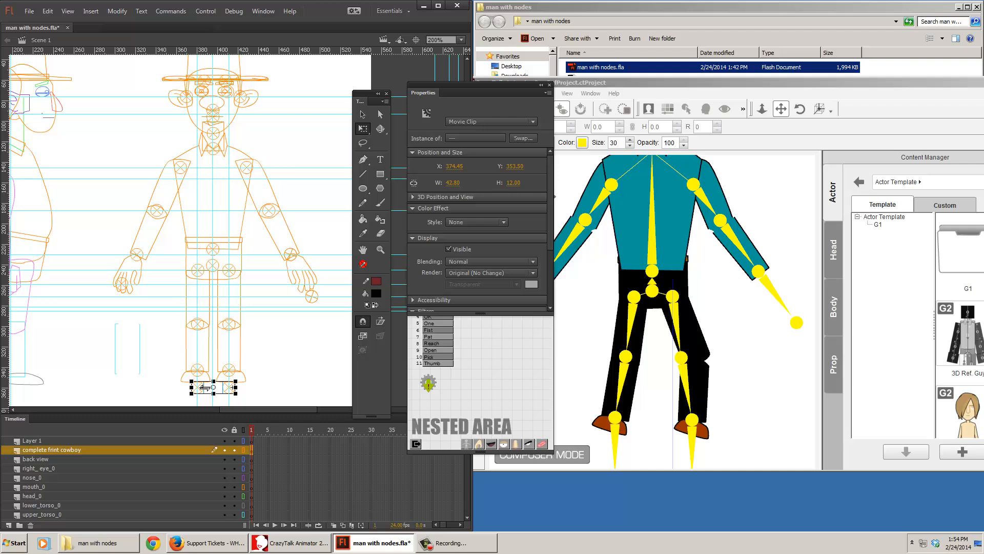
key(Down)
key(Down)
key(Down)
key(Down)
key(Down)
key(Up)
key(Up)
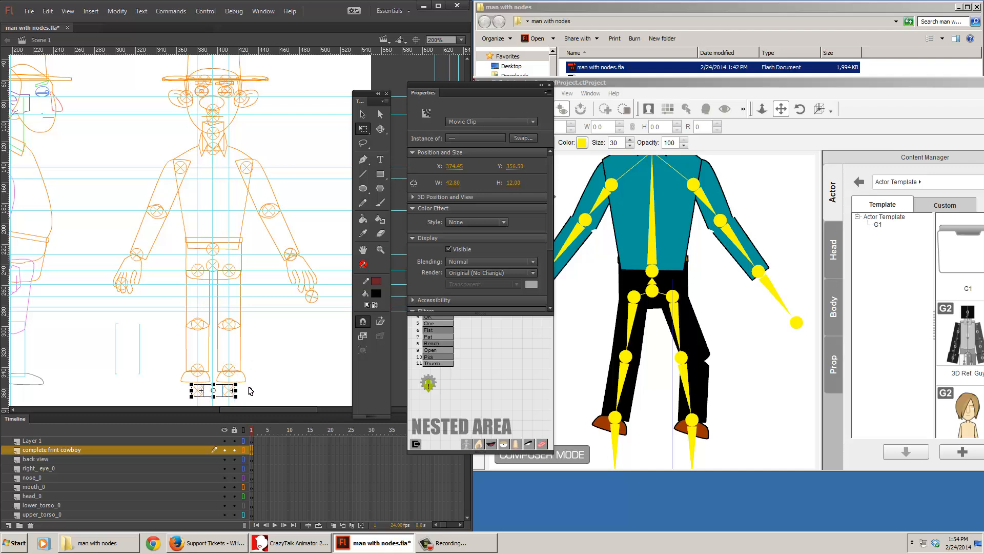
click(296, 372)
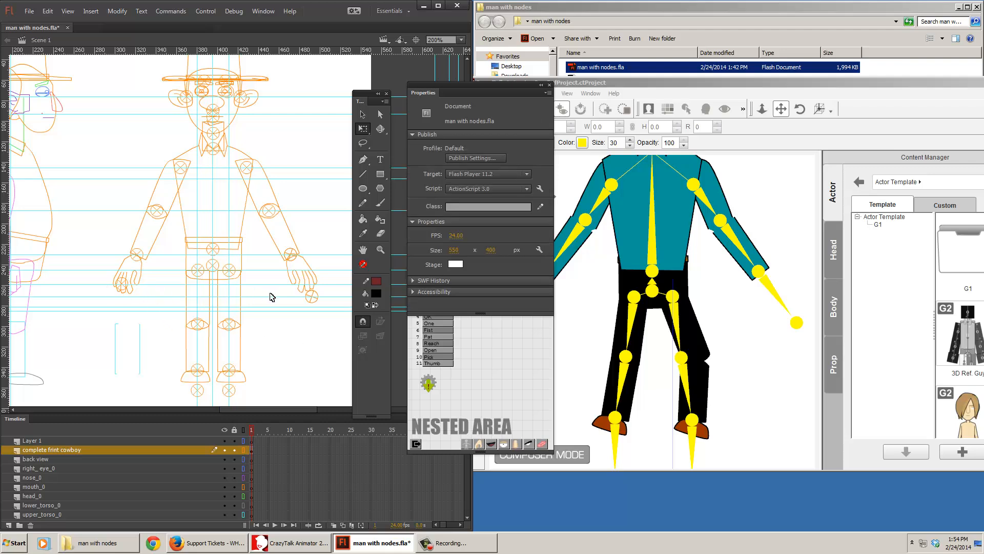
Raise left_hand_nud_0_pivot to the same height as right_hand_nud_0_pivot.
click(123, 288)
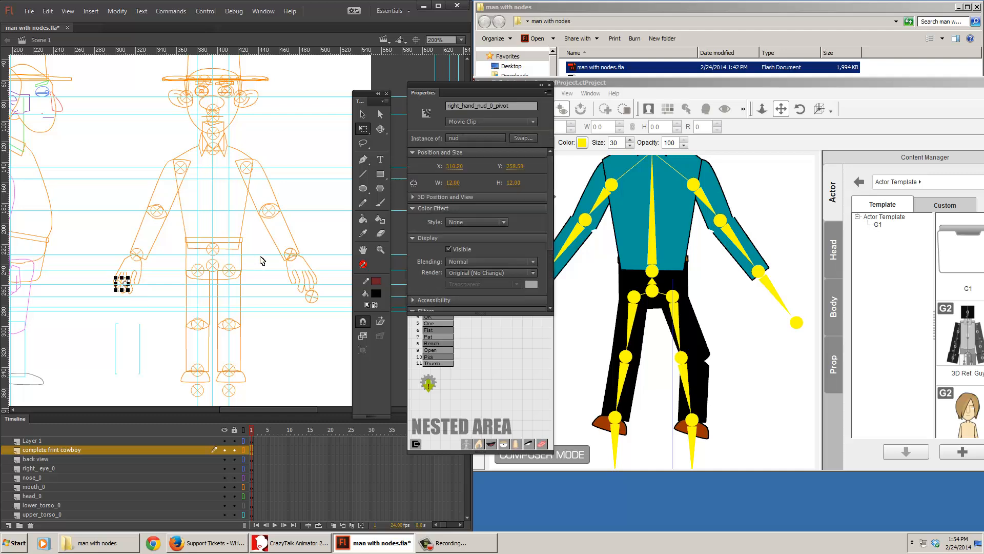
click(313, 301)
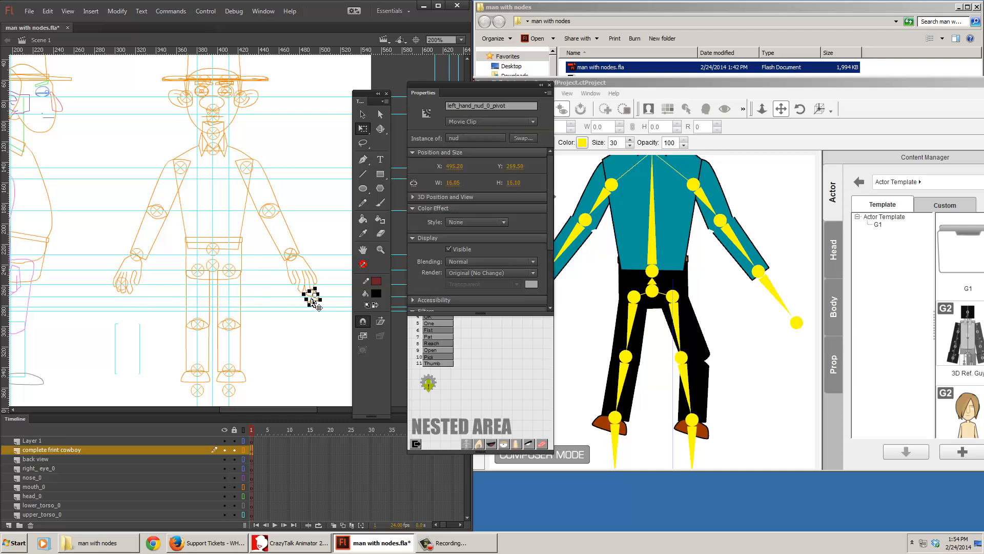
key(Up)
key(Up)
key(Up)
key(Up)
key(Up)
key(Up)
key(Up)
key(Up)
key(Up)
key(Up)
key(Up)
key(Up)
key(Up)
key(Up)
key(Up)
key(Up)
key(Up)
key(Up)
key(Up)
key(Up)
key(Down)
Move both hand end pivots down together to just below the fingertips.
shift+click(124, 289)
key(shift+Down)
key(shift+Down)
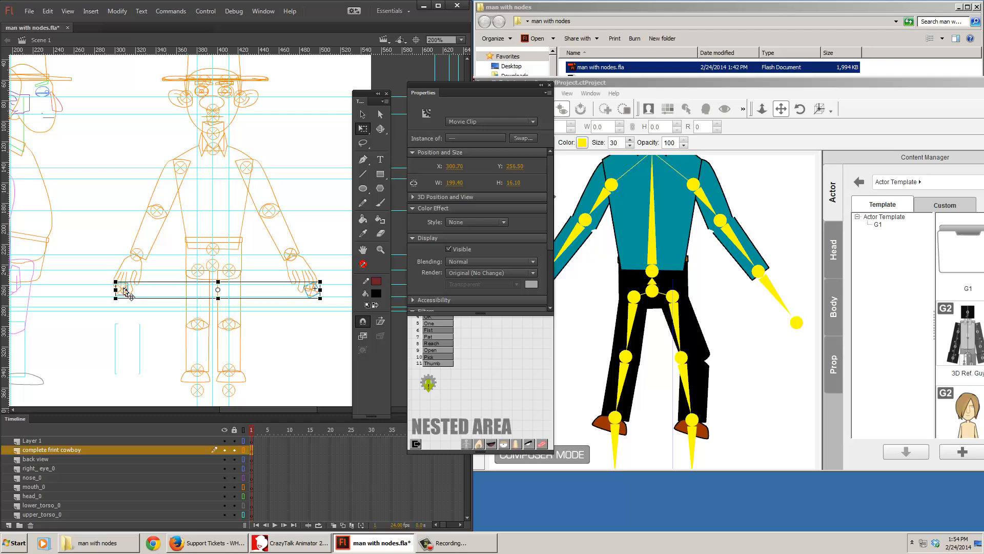
key(Down)
key(Down)
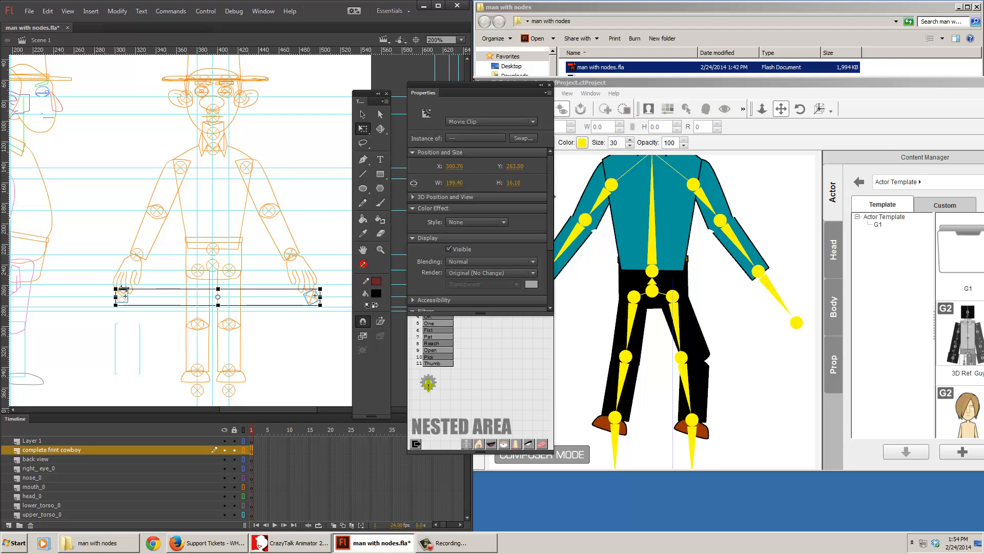
click(286, 327)
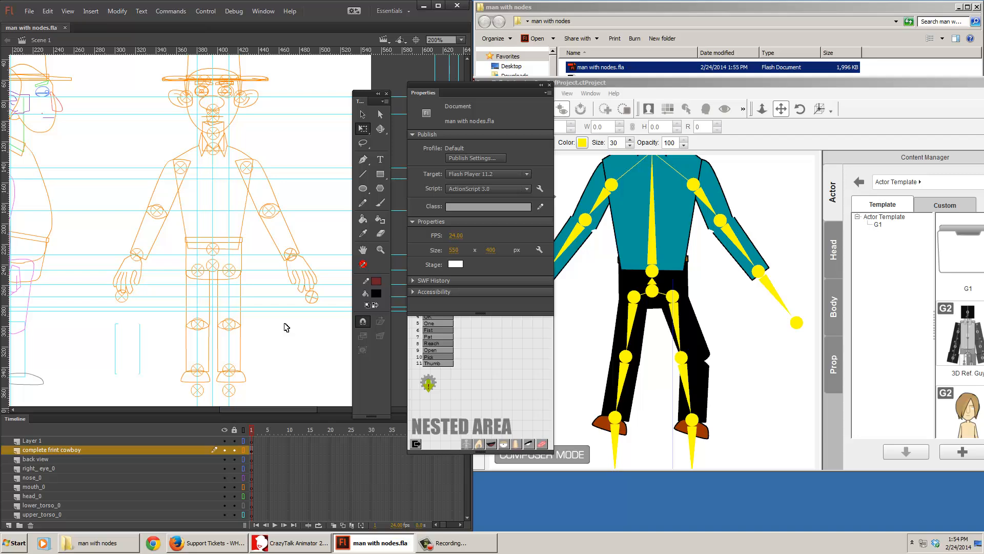
Export the movie as man with nodes.swf, replacing the existing file.
key(ctrl+alt+shift+s)
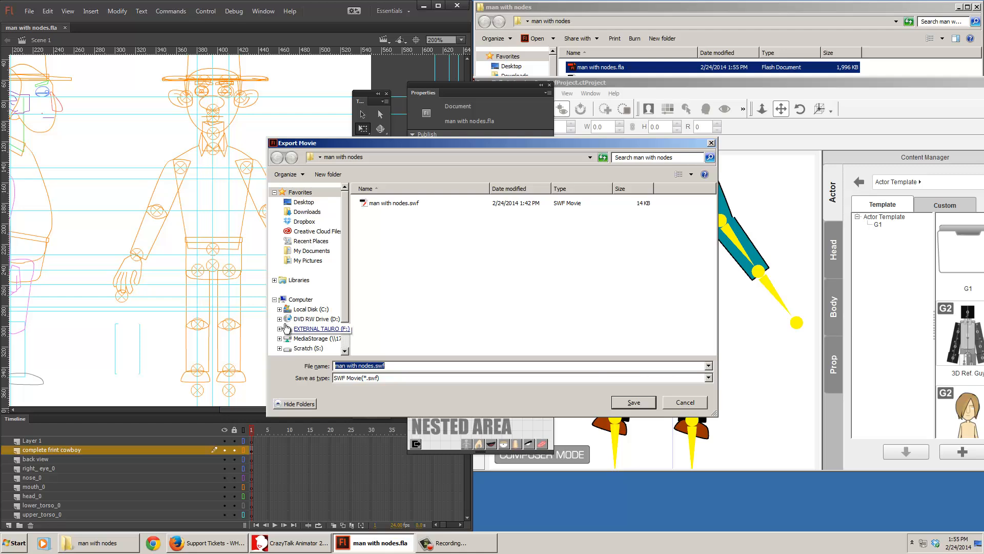
click(633, 402)
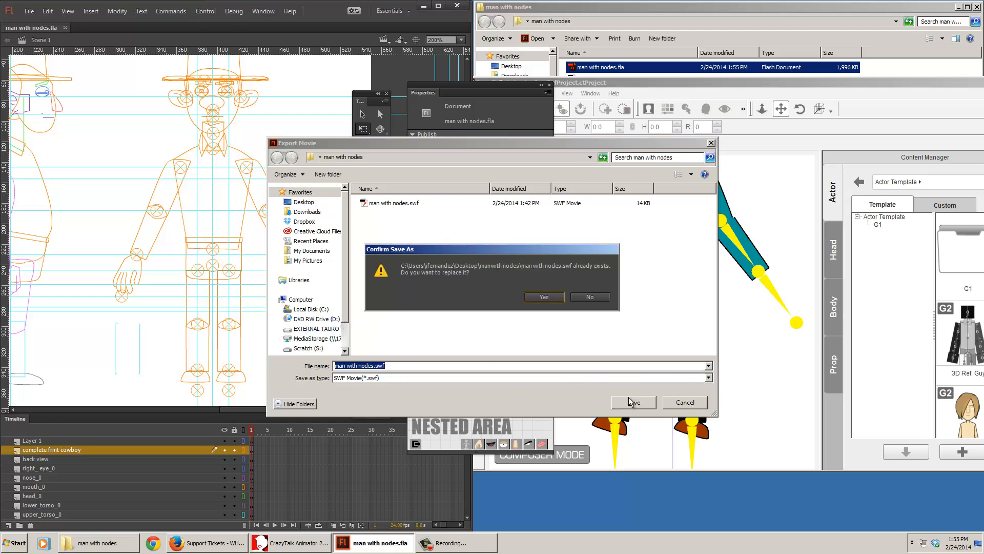
click(543, 297)
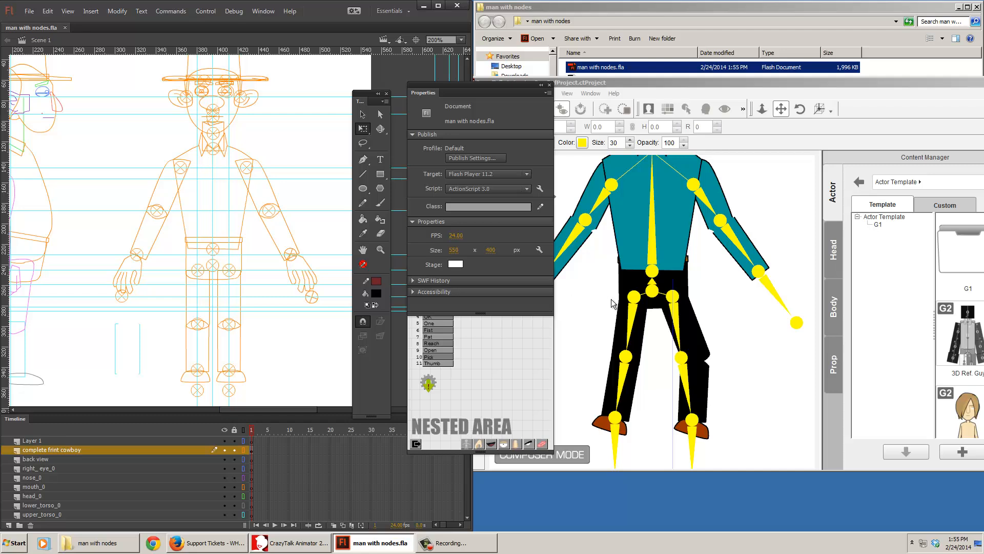
Switch to CrazyTalk Animator and reload the character from the exported SWF without keeping any of the working options.
click(753, 143)
click(475, 188)
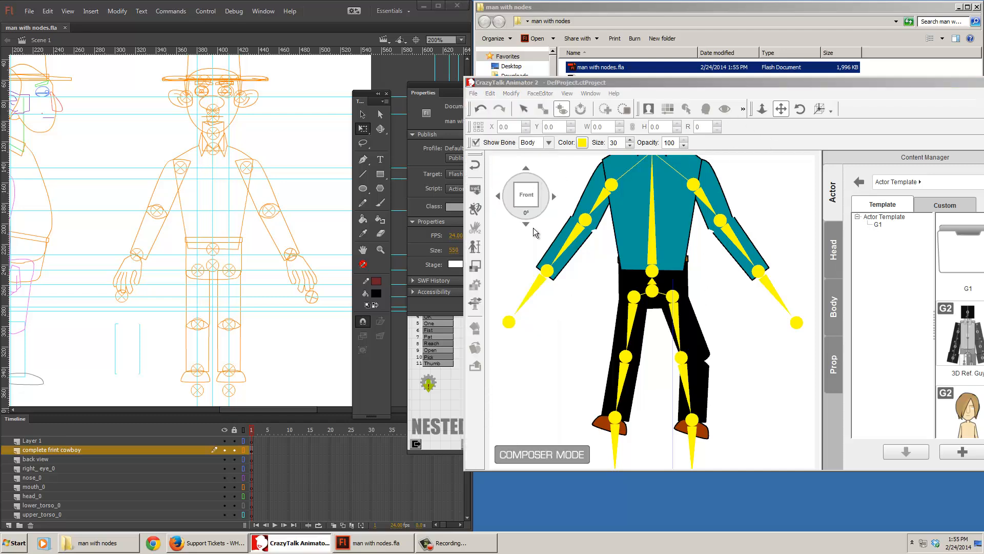
click(399, 224)
click(658, 384)
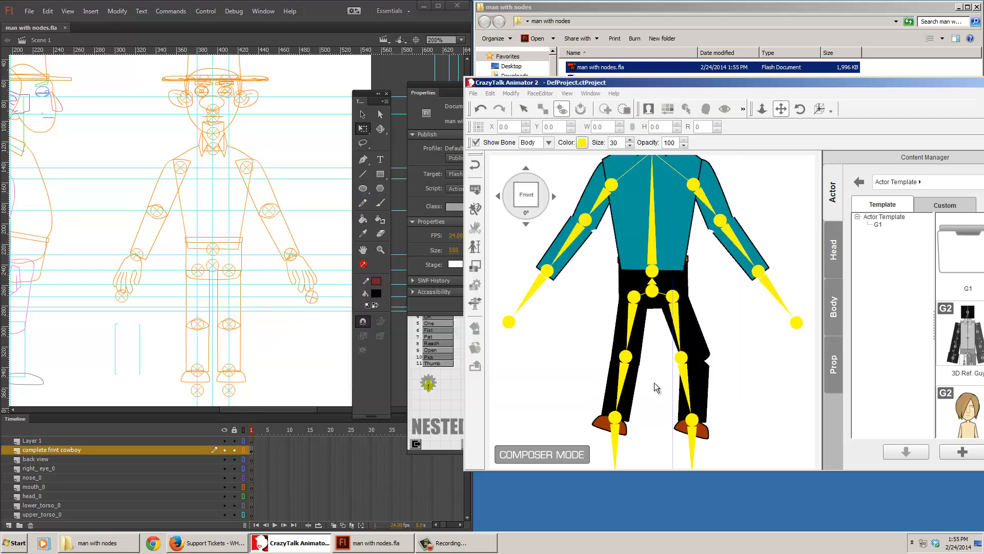
click(706, 334)
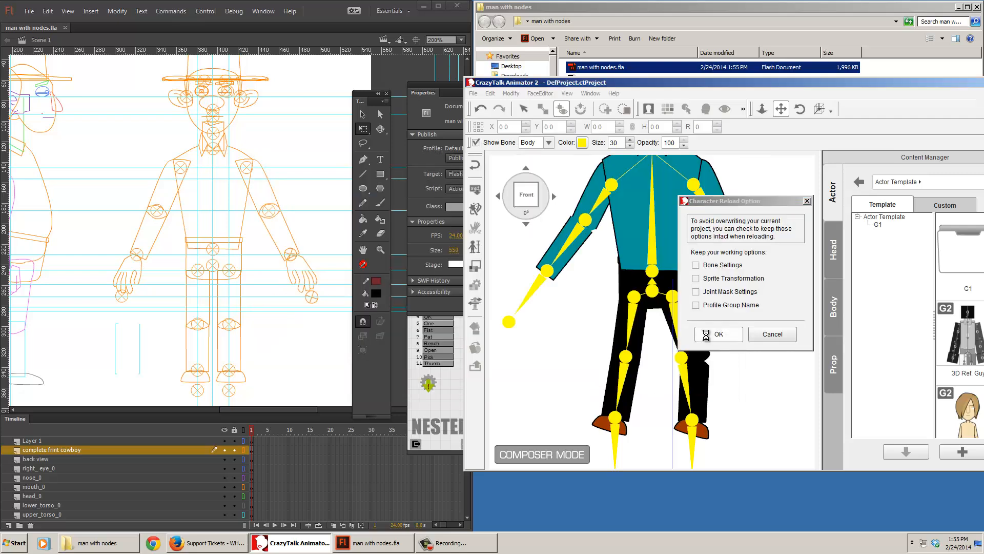
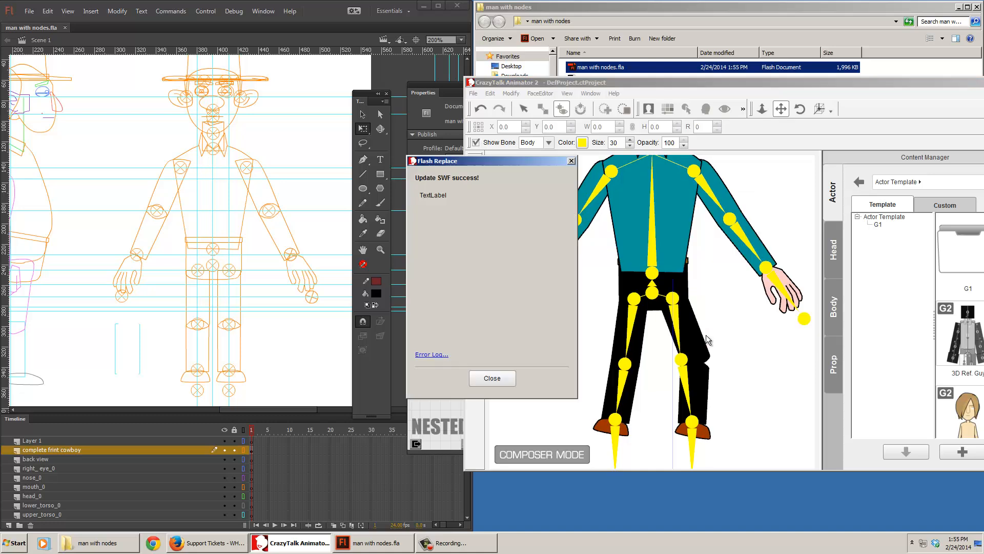
click(510, 378)
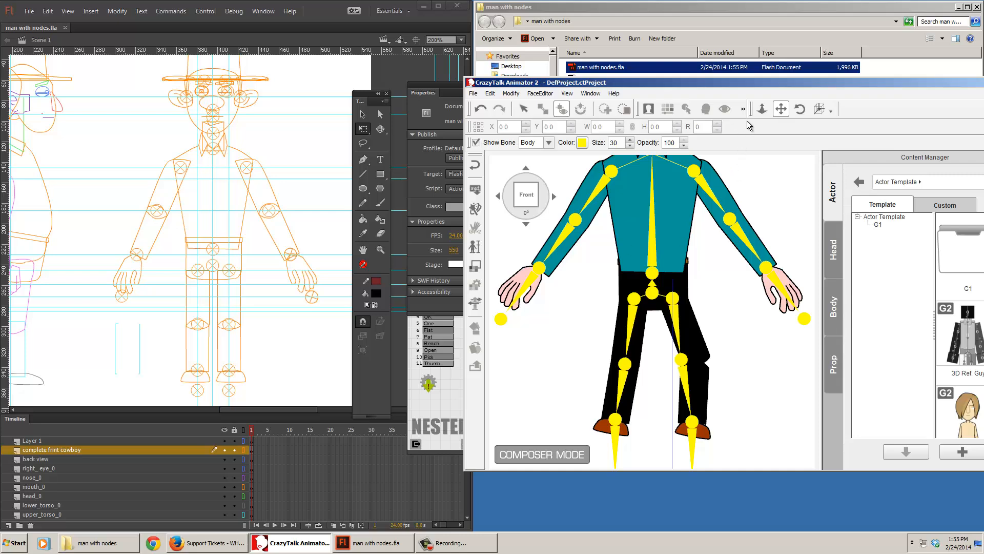
Frame the whole character to examine how its bones fit the arms and legs, and return to Flash.
click(762, 109)
drag(757, 324, 764, 342)
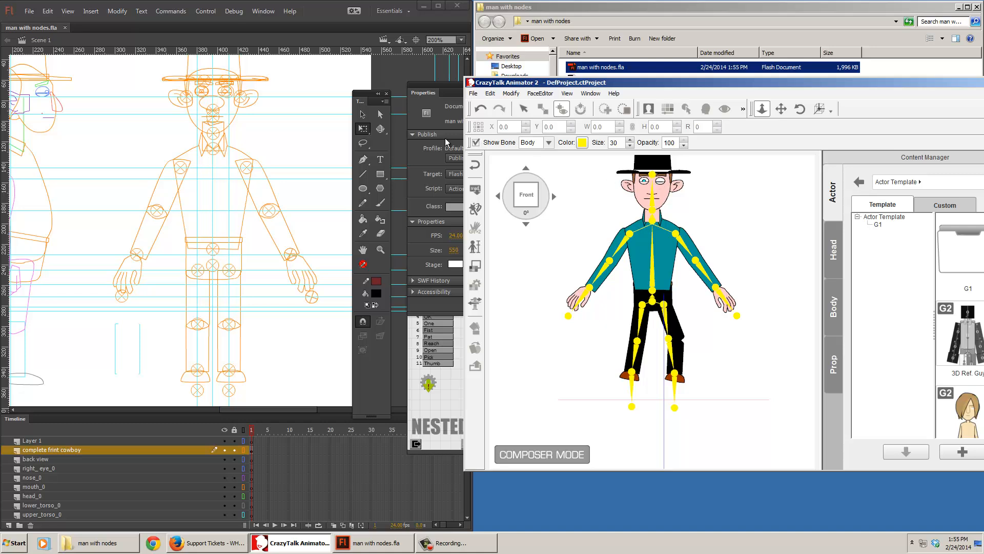
click(276, 141)
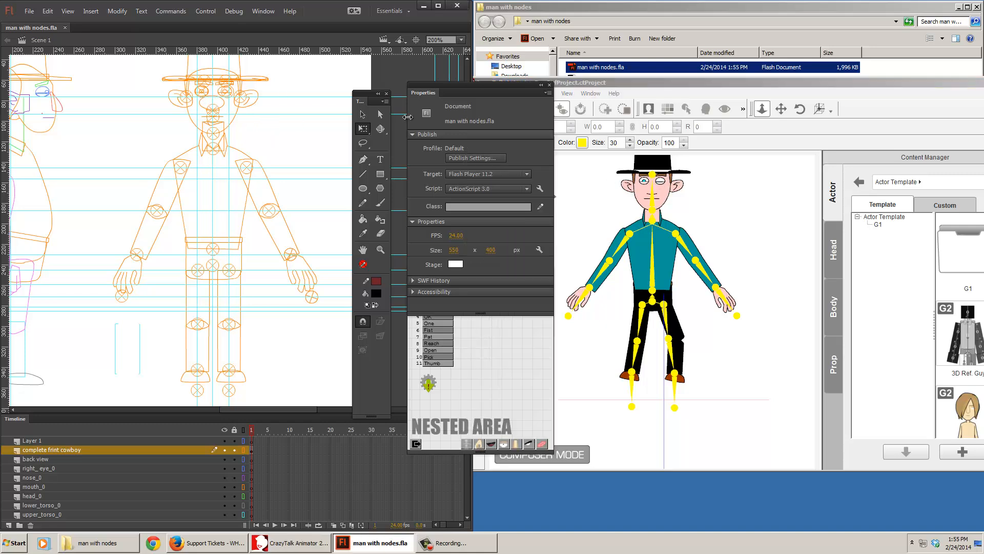
Show the complete front cowboy layer in full colour around the left eye and bring up the Puppet Producer eye options.
click(234, 95)
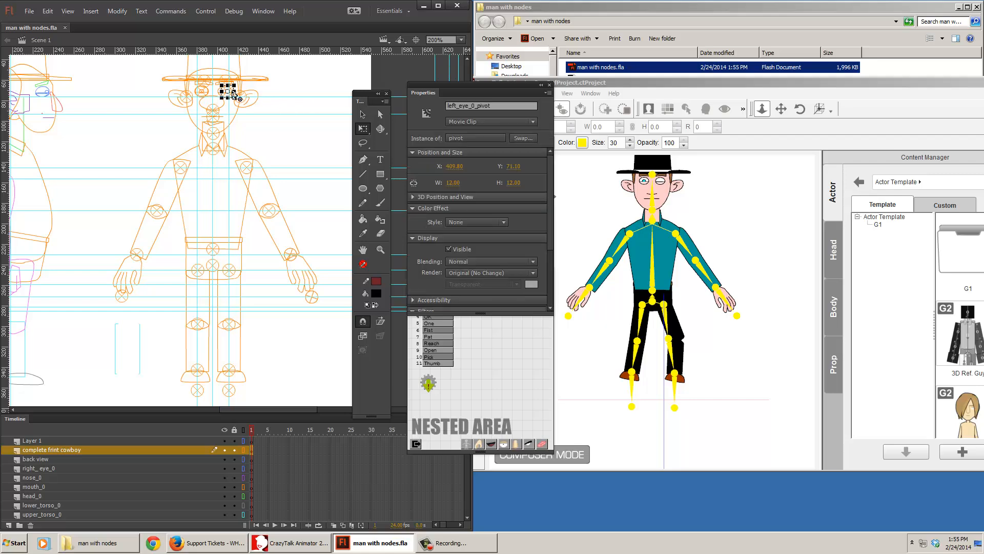
key(ctrl+equal)
key(ctrl+equal)
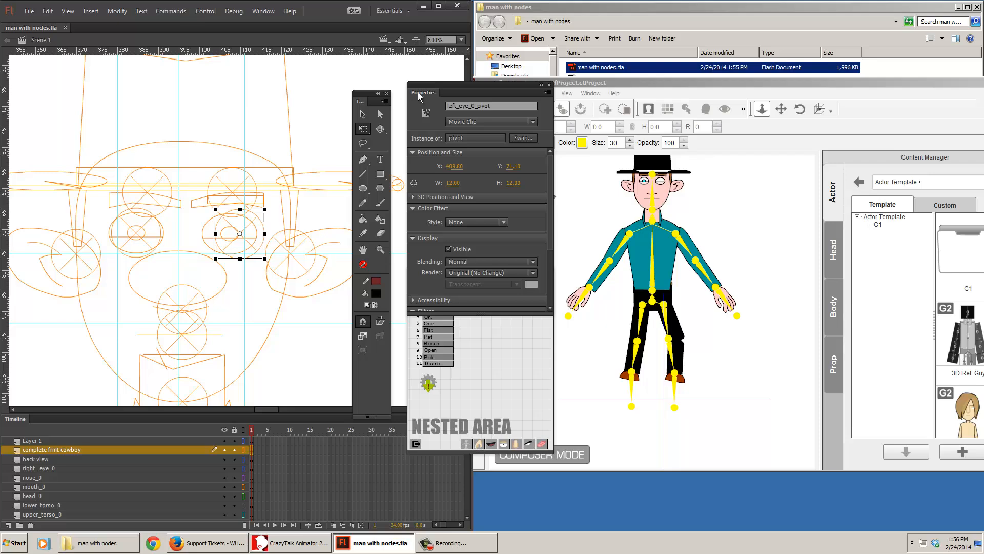
drag(421, 95, 983, 228)
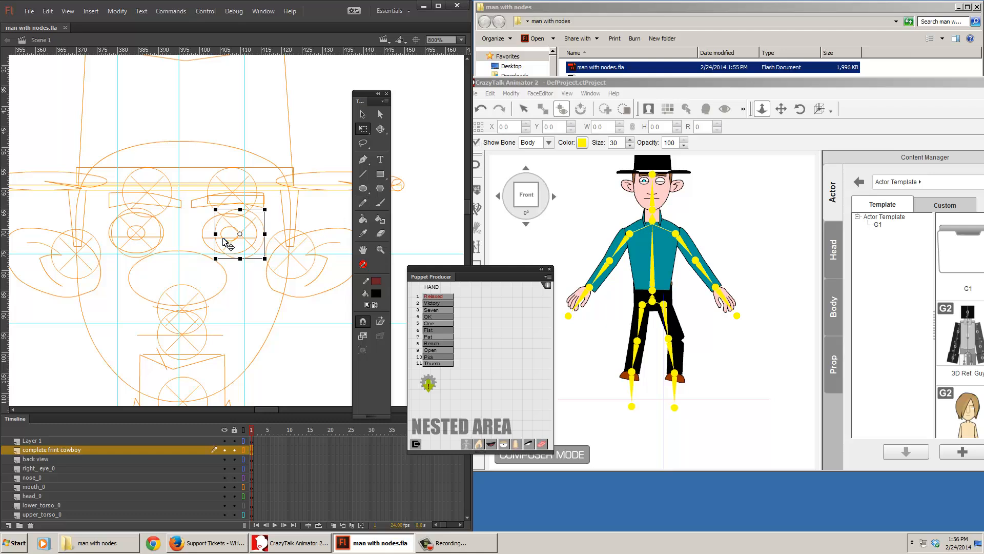
click(312, 220)
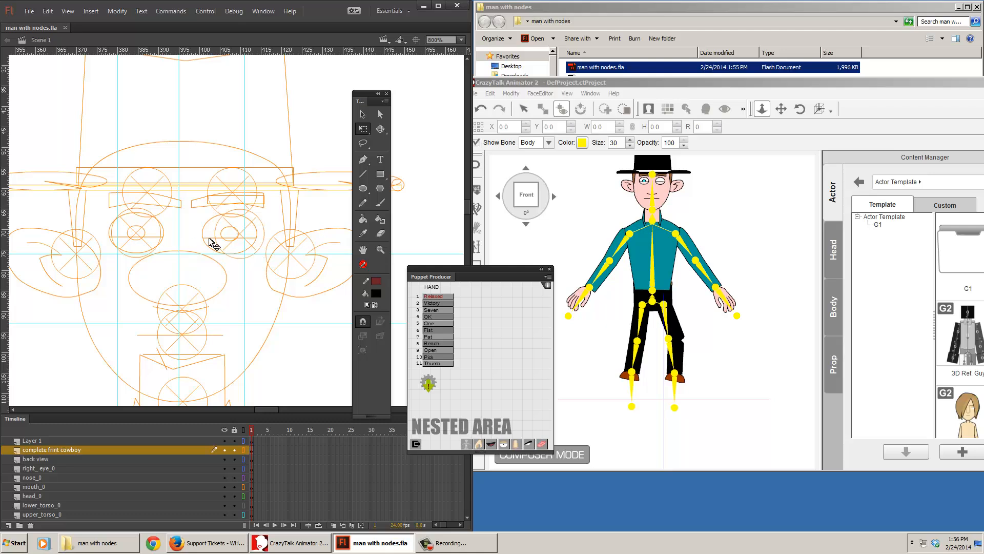
click(220, 250)
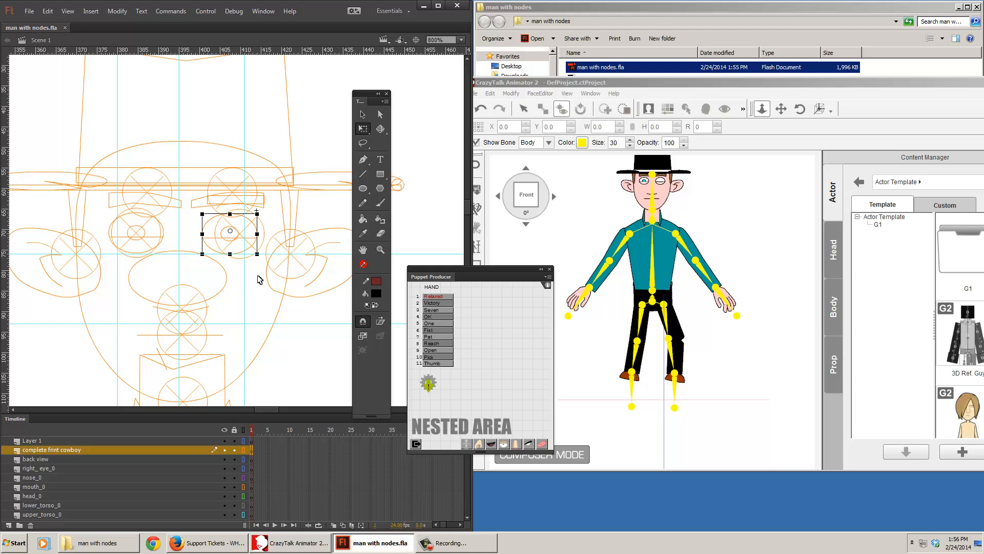
click(504, 445)
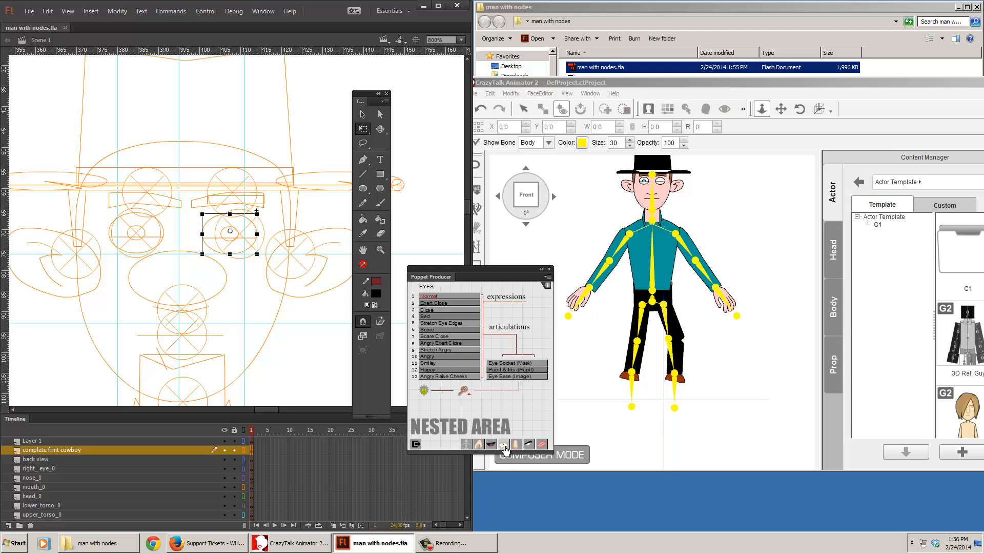
click(243, 429)
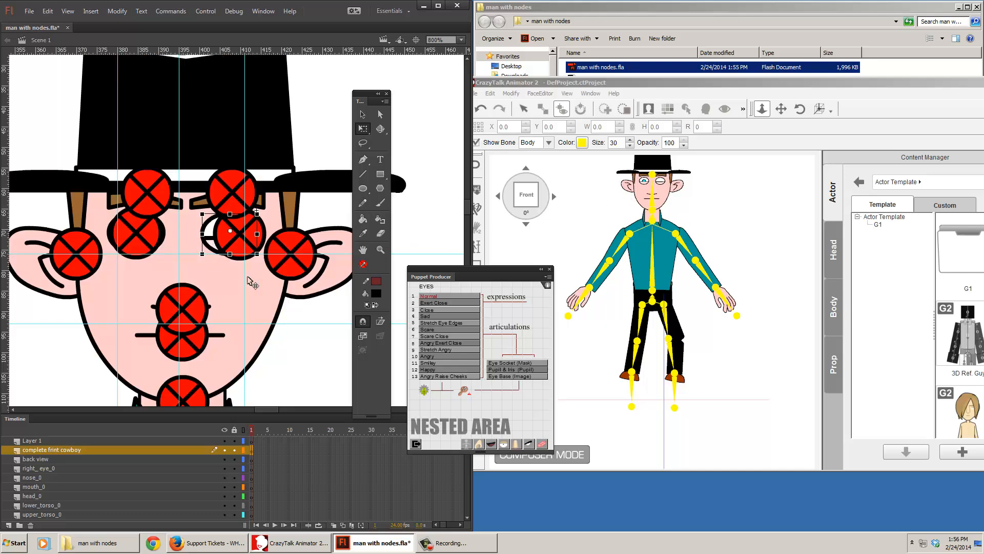
Open the left eye symbol for editing and select its first expression frame.
double_click(207, 239)
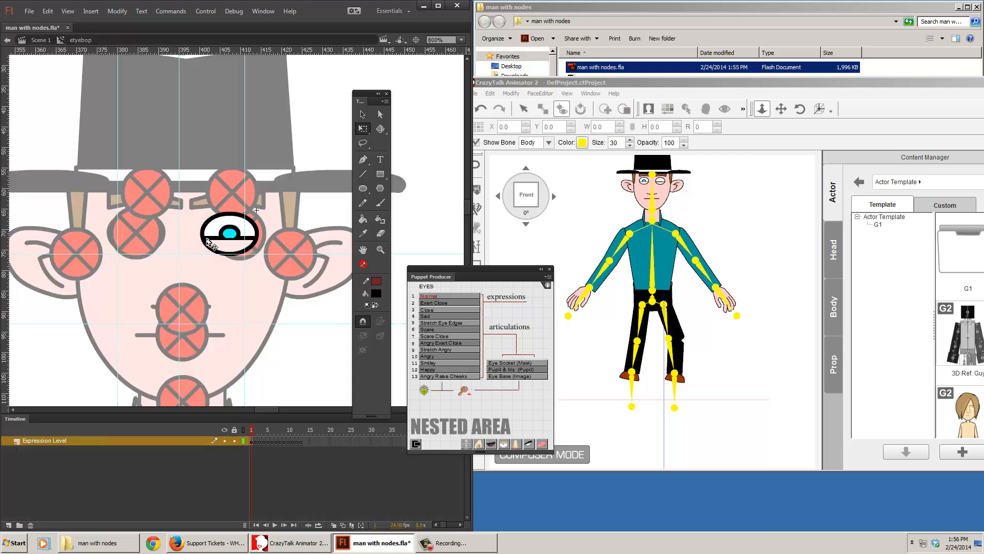
drag(255, 440, 281, 442)
click(252, 442)
click(253, 443)
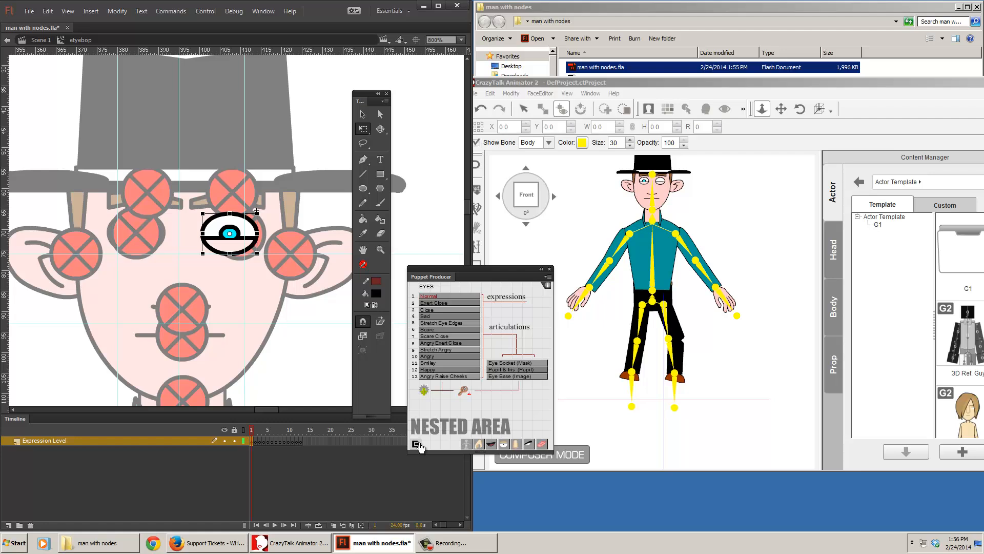
Export the selected eye expression as fixed-eye.swf into the man with nodes folder on the Desktop.
click(464, 392)
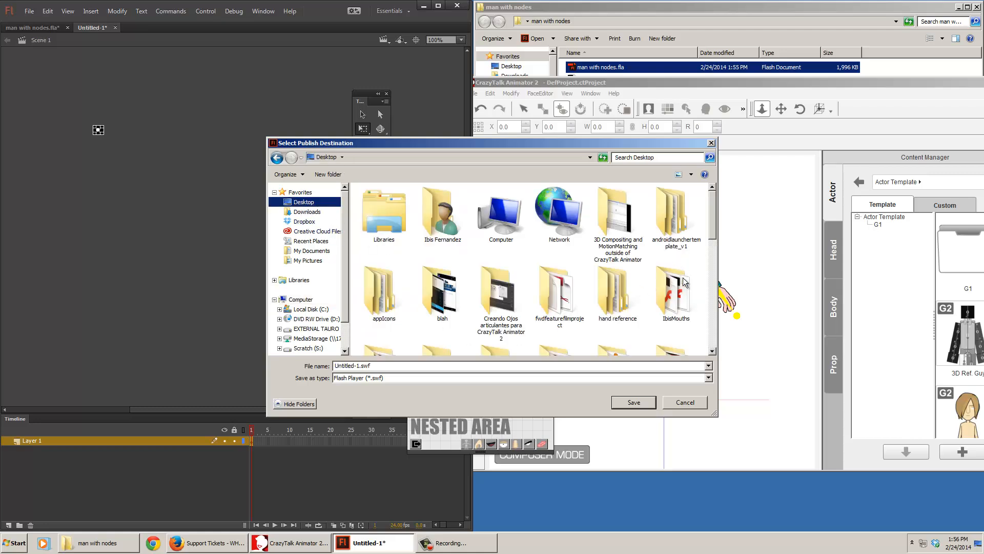
click(560, 306)
scroll(560, 308, down, 2)
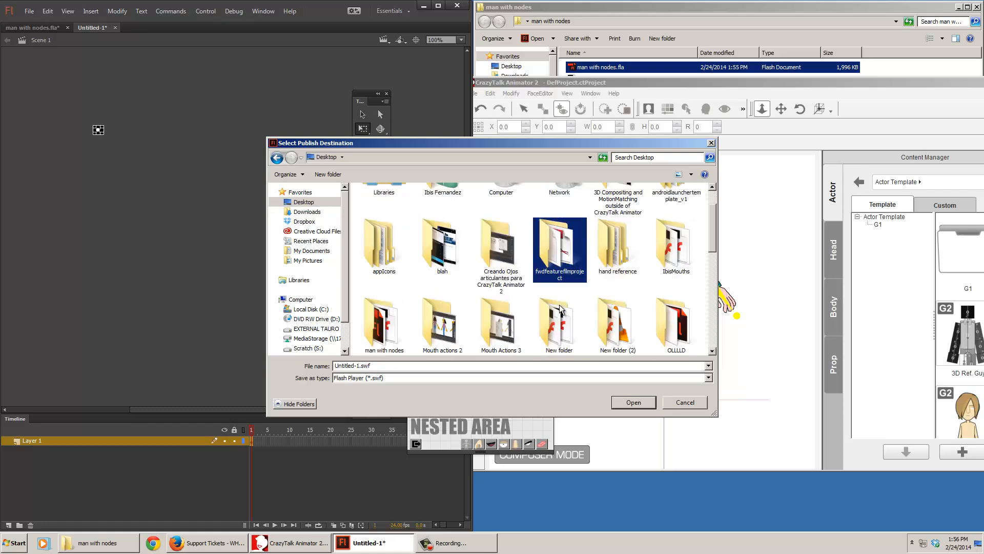
double_click(384, 245)
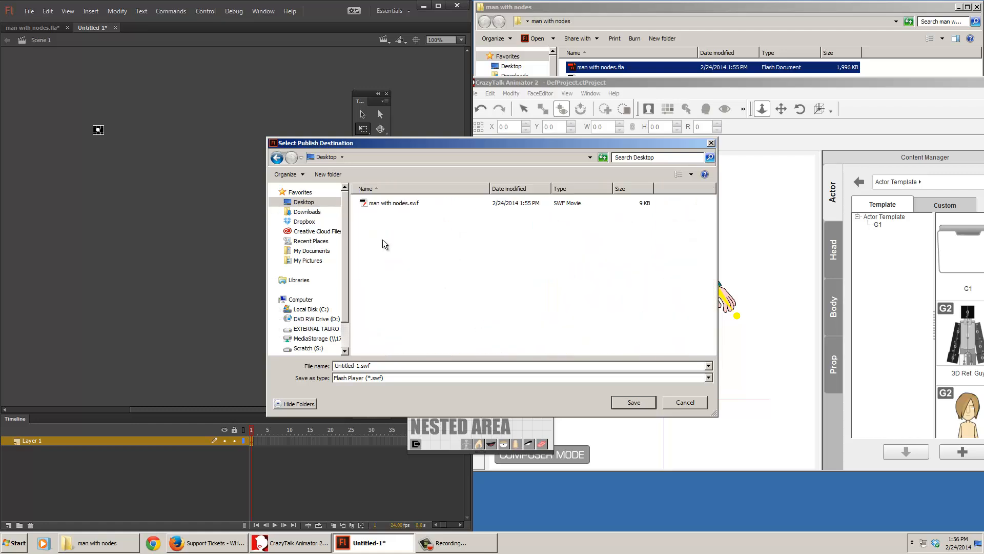
double_click(382, 365)
text(fixed-eye)
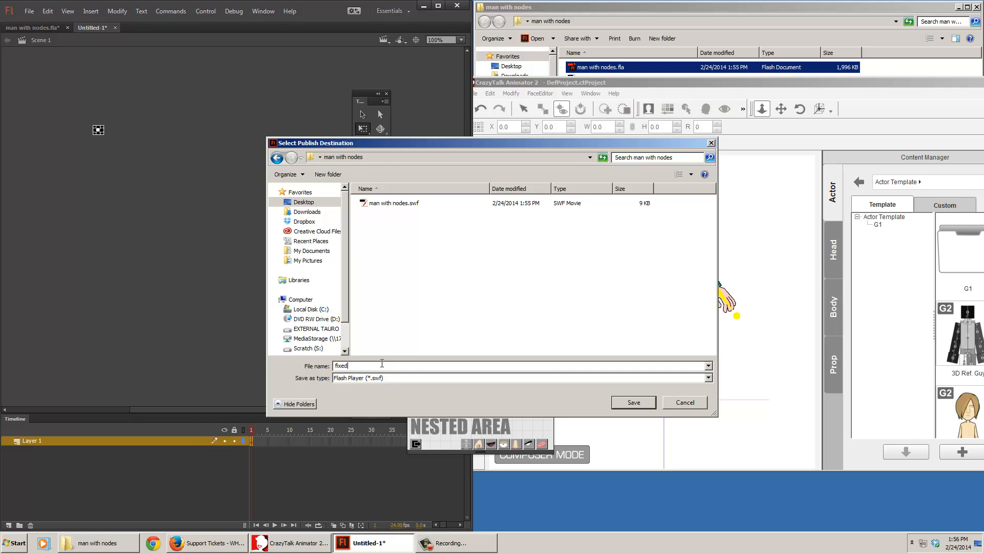
click(634, 402)
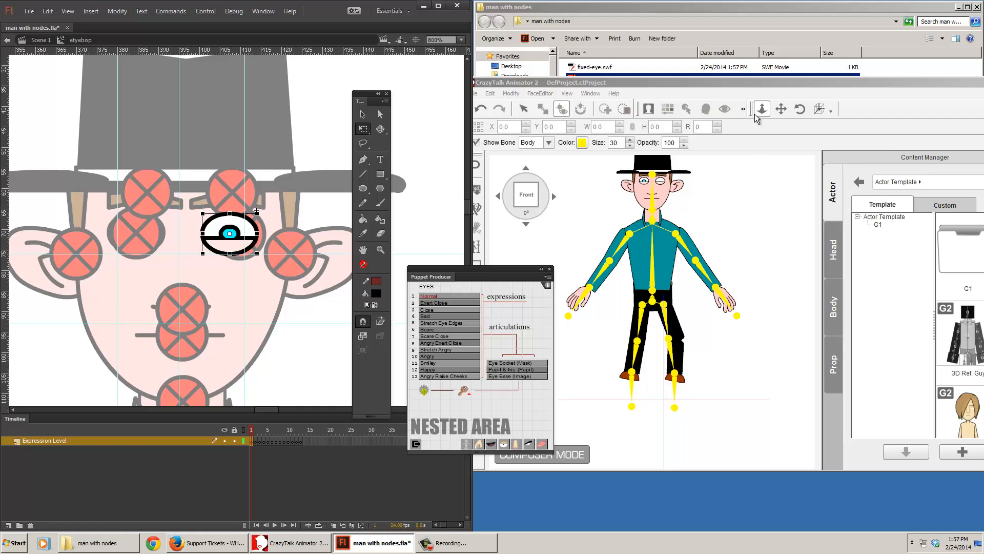
Switch to CrazyTalk Animator and open the character's left eye in the Sprite Editor.
drag(733, 84, 601, 121)
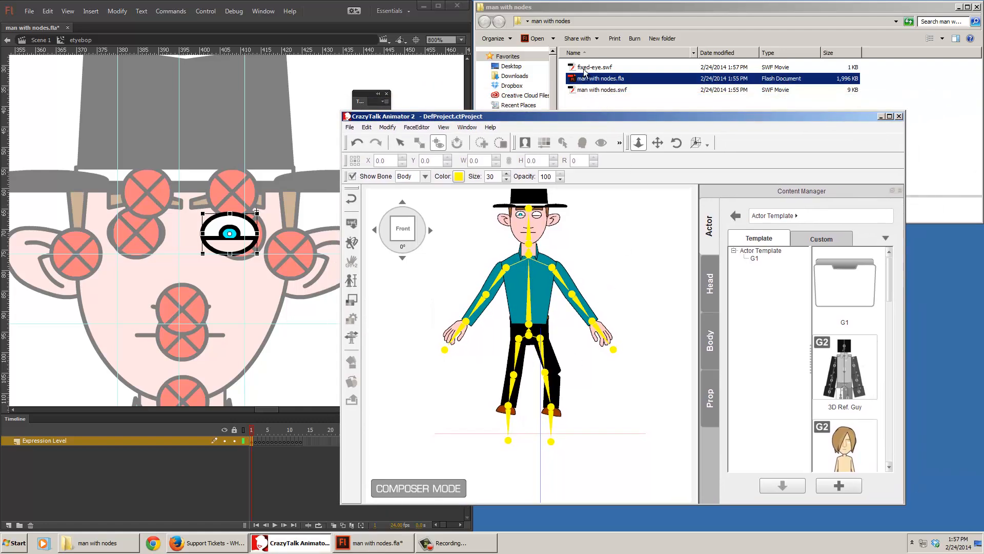
click(540, 215)
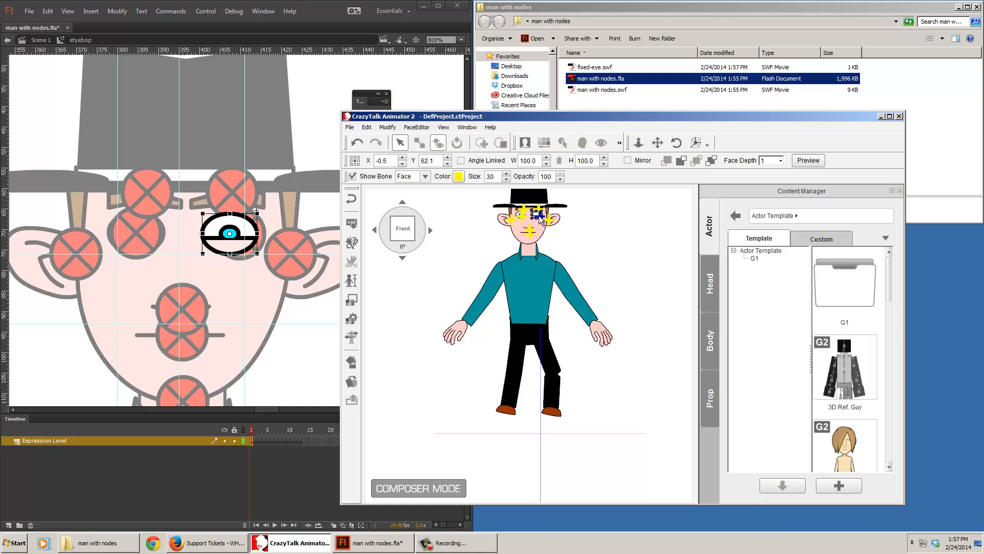
click(352, 382)
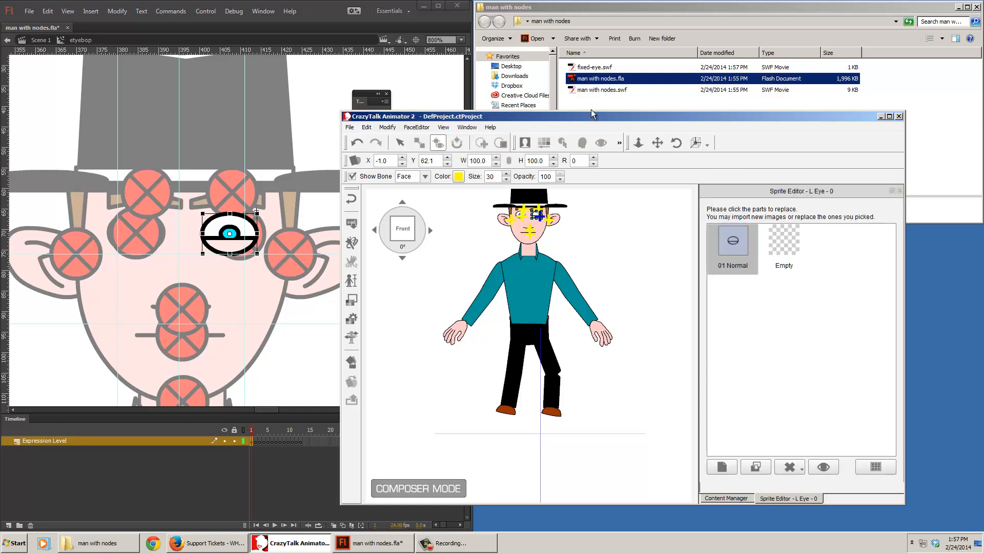
Replace the left eye's 01 Normal sprite with fixed-eye.swf from the man with nodes folder.
drag(592, 113, 607, 235)
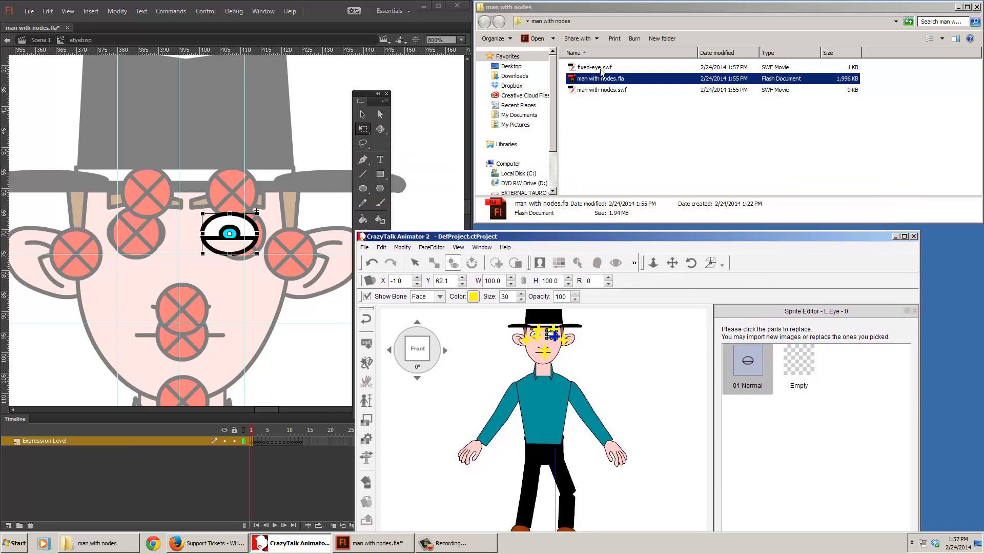
click(596, 70)
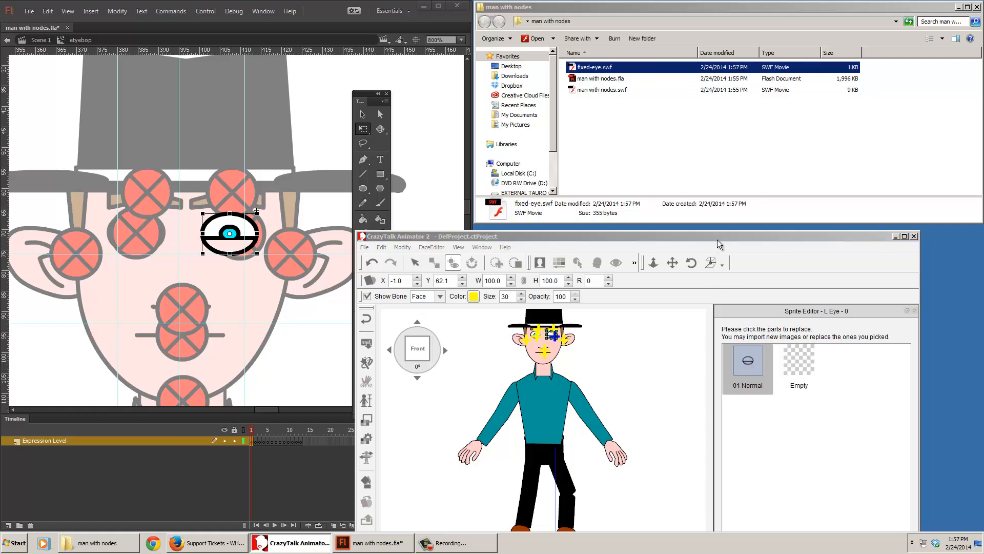
drag(718, 238, 704, 117)
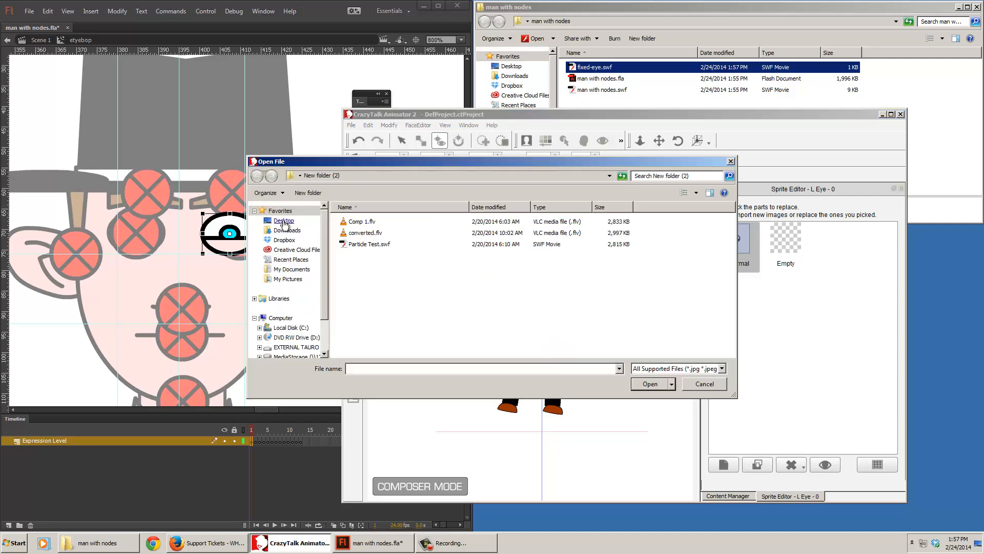
click(284, 221)
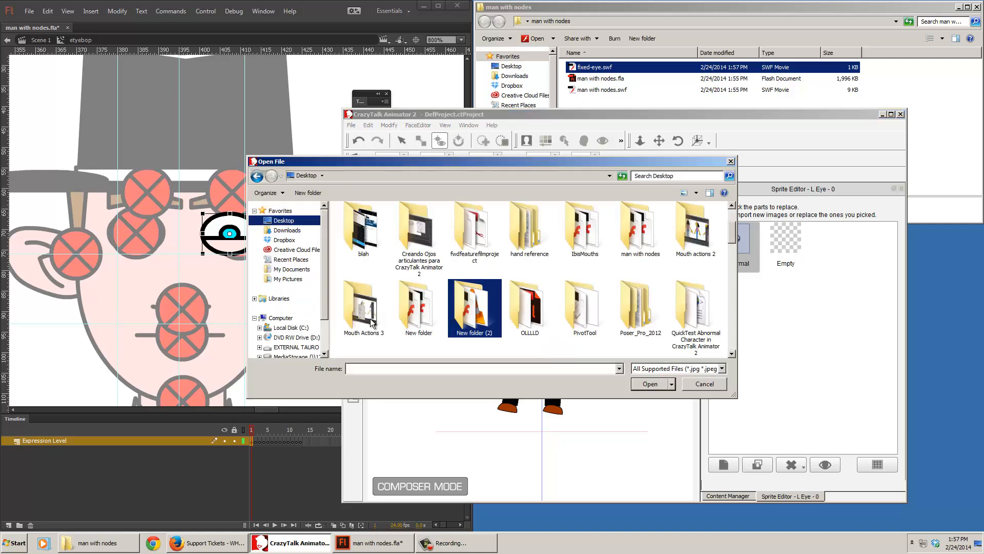
click(638, 238)
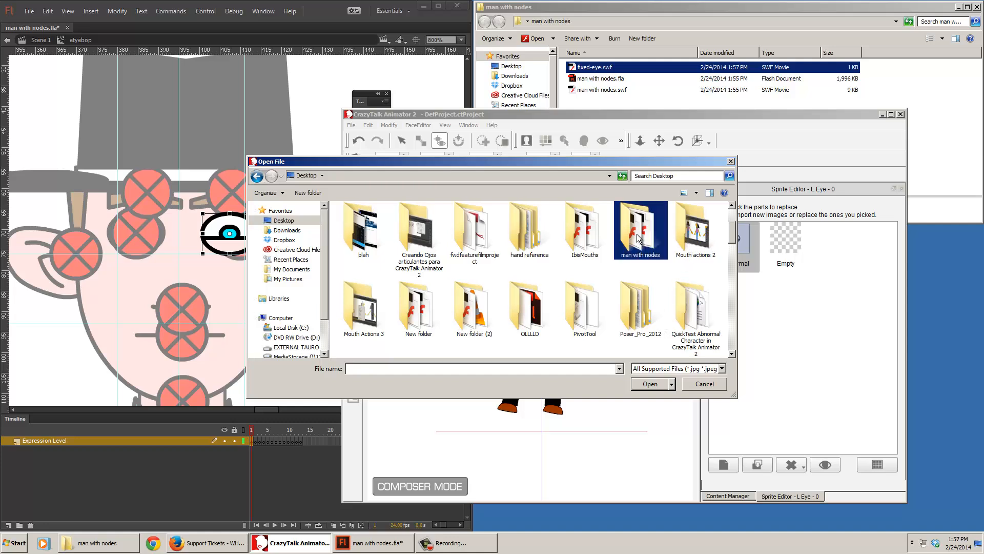
double_click(638, 239)
click(368, 233)
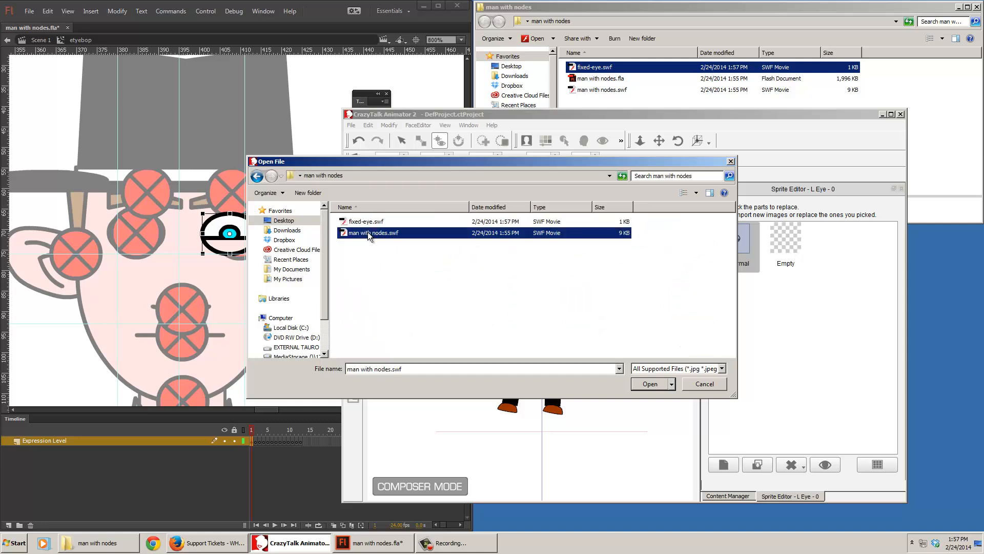
click(372, 222)
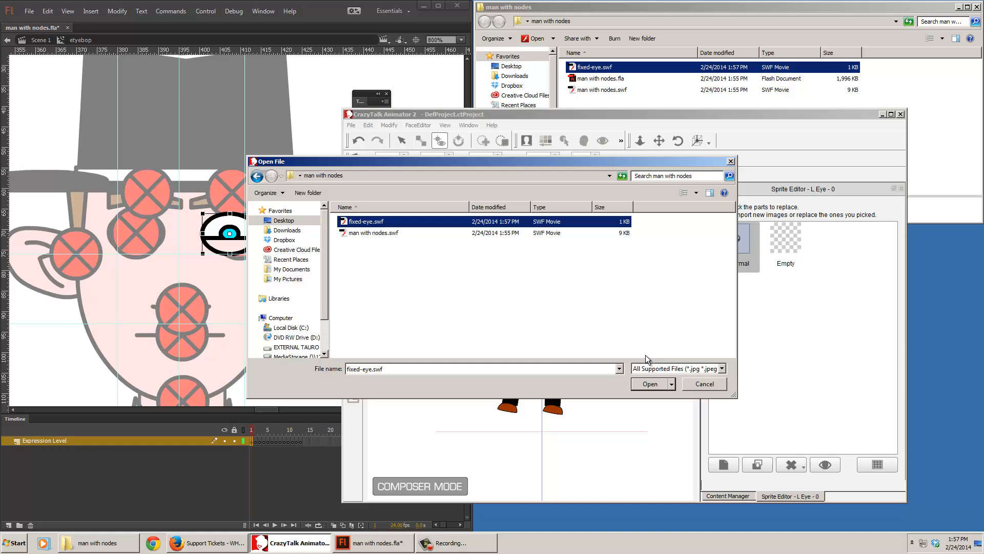
click(650, 384)
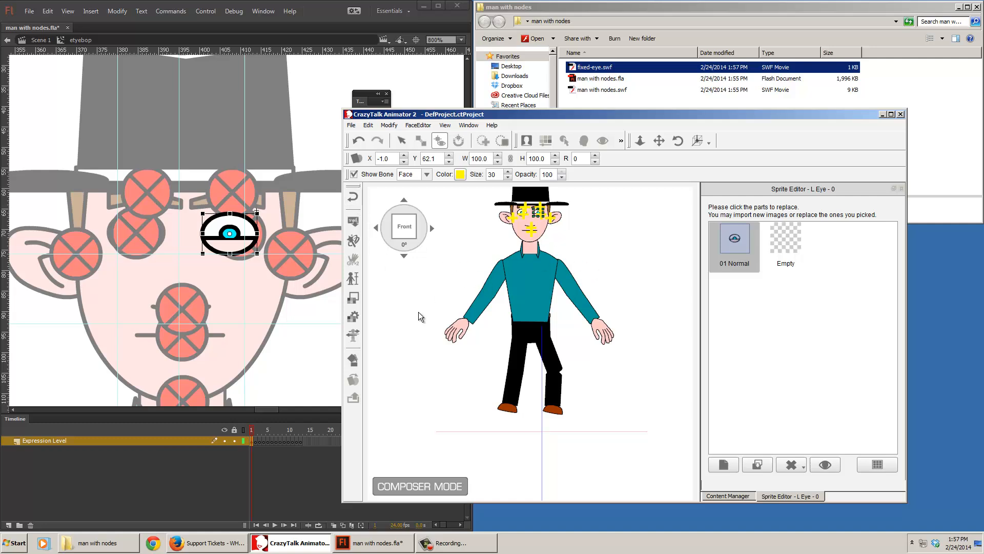
Return to the Content Manager and select the character's left shank to examine the bent leg.
click(739, 495)
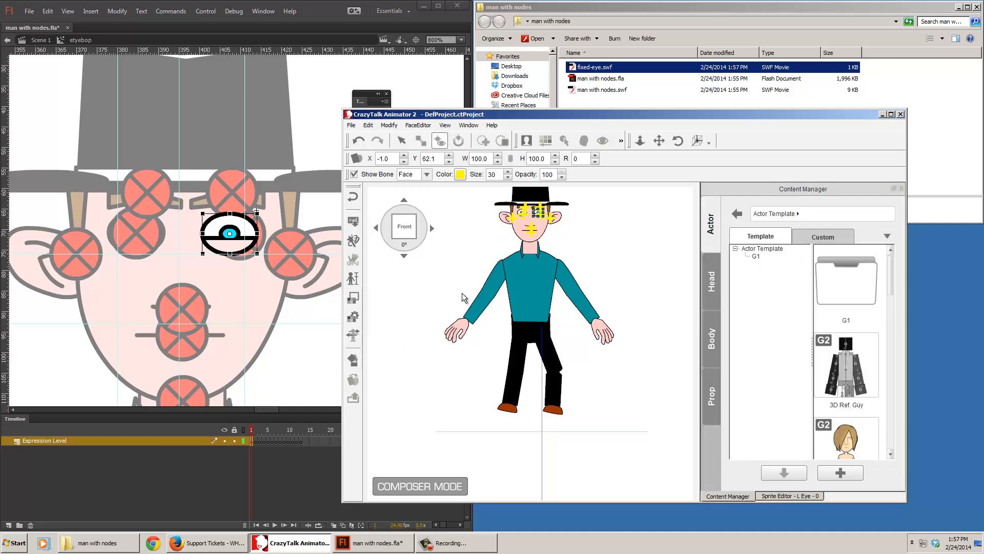
click(548, 353)
click(556, 392)
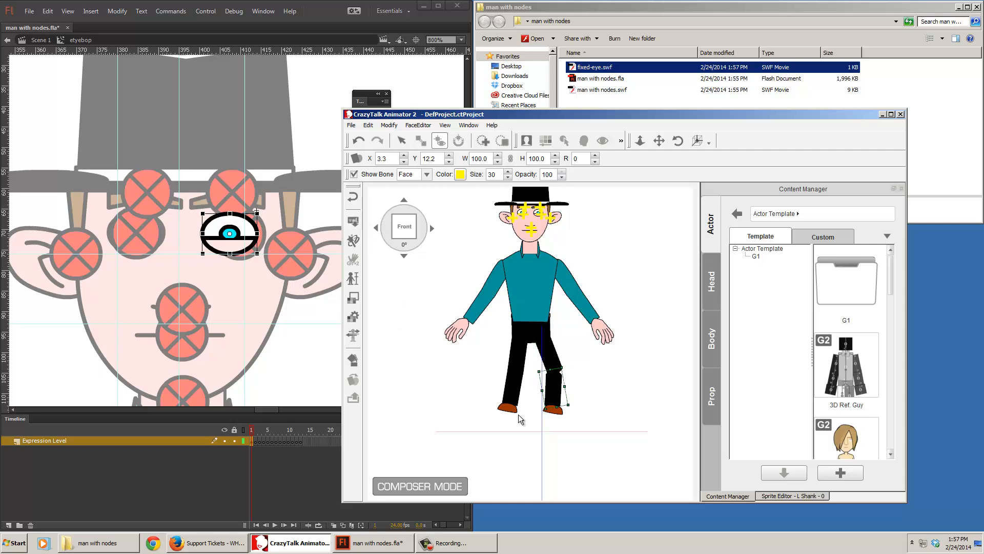
Return to Flash, leave the eye symbol and nudge the left eye pivot sideways onto the centre of the eye.
click(303, 368)
double_click(320, 361)
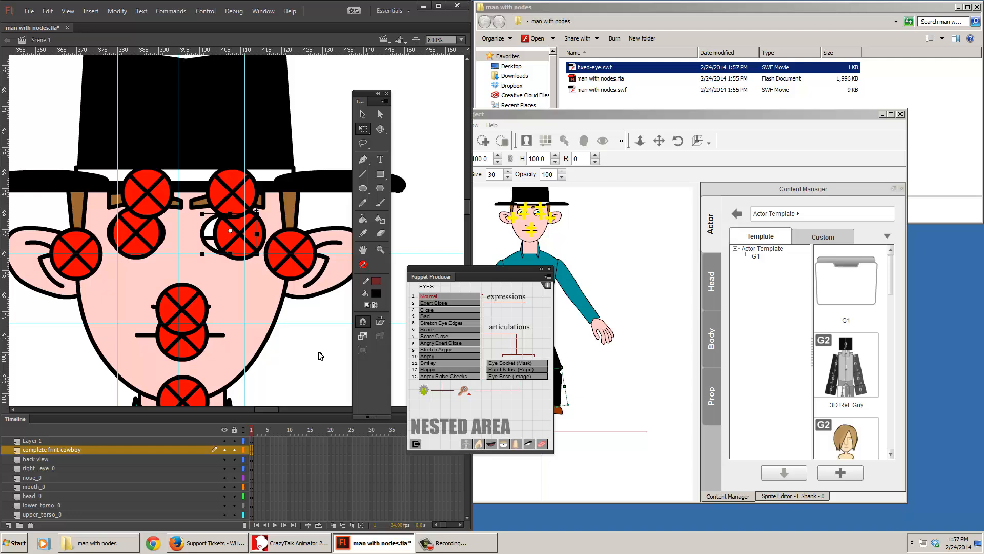
click(259, 241)
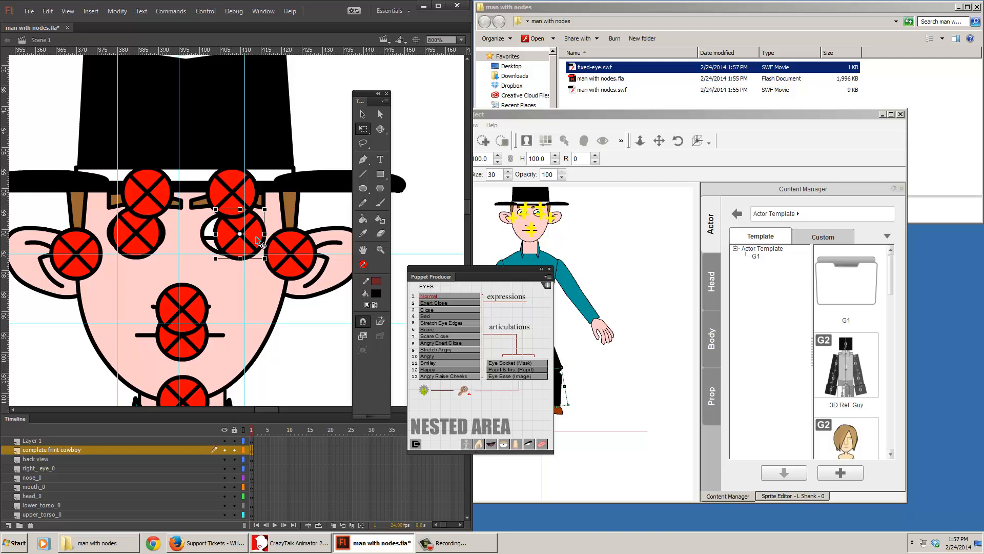
key(Left)
key(Left)
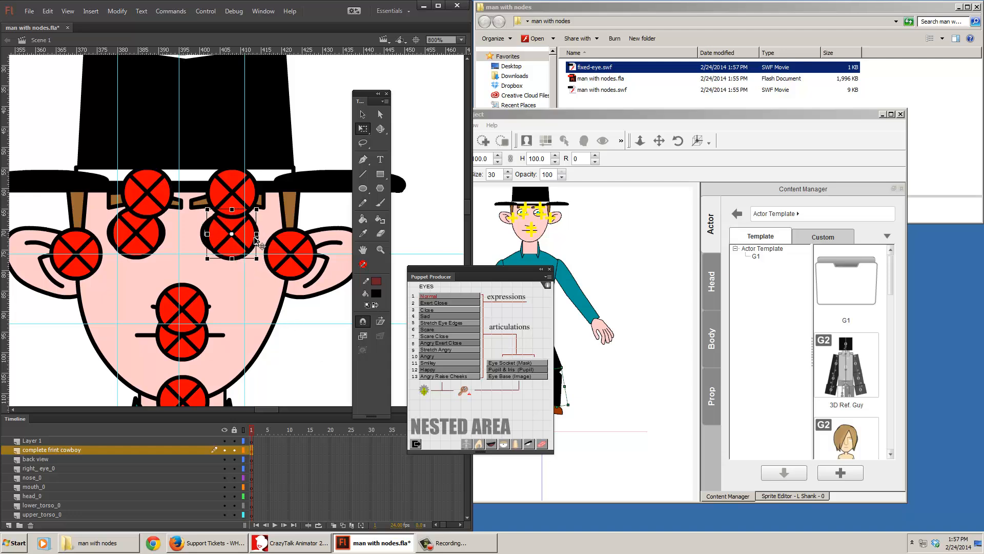
key(Left)
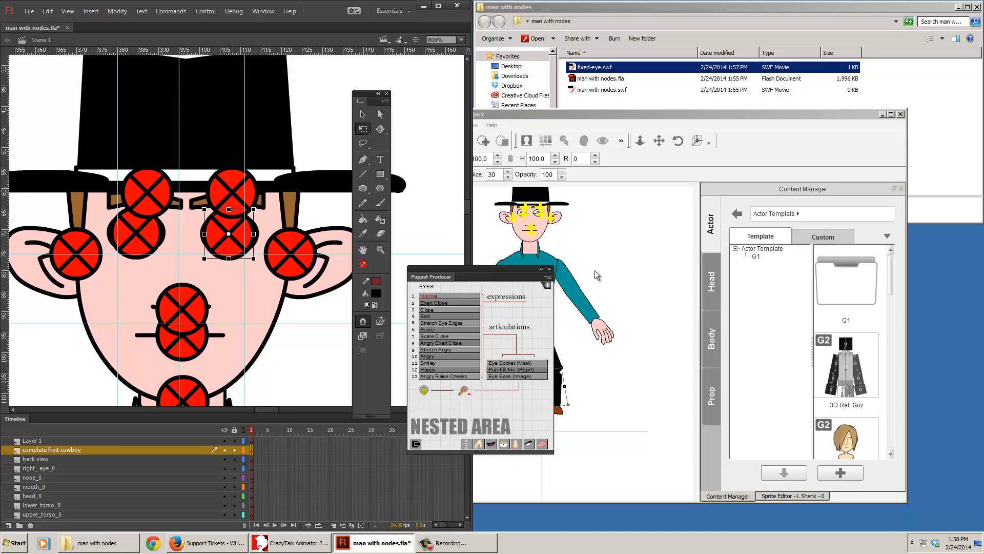
Examine the knee, ankle and foot pivots beside the CrazyTalk Animator character, moving the Puppet Producer panel clear of the figure.
click(627, 266)
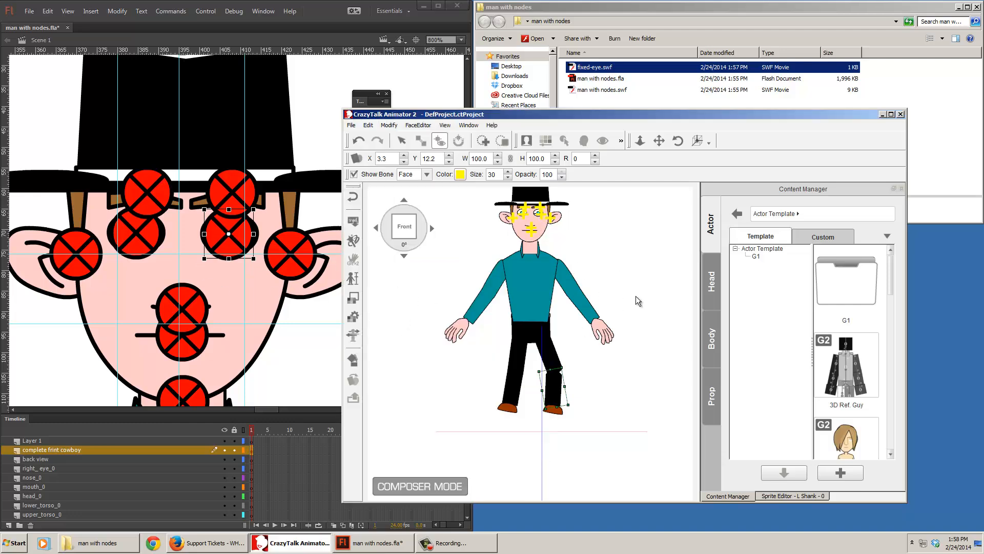
click(314, 377)
scroll(287, 367, down, 5)
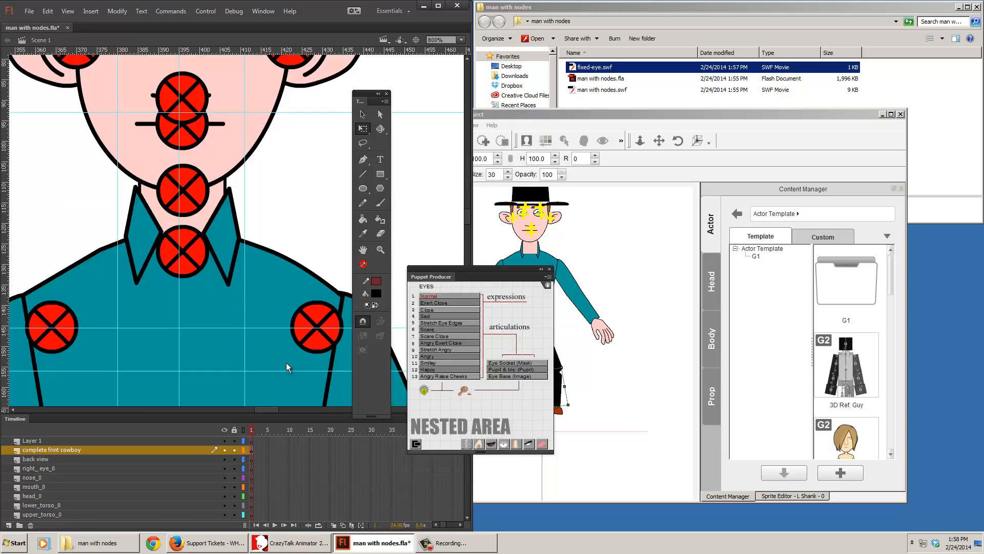
scroll(287, 367, down, 10)
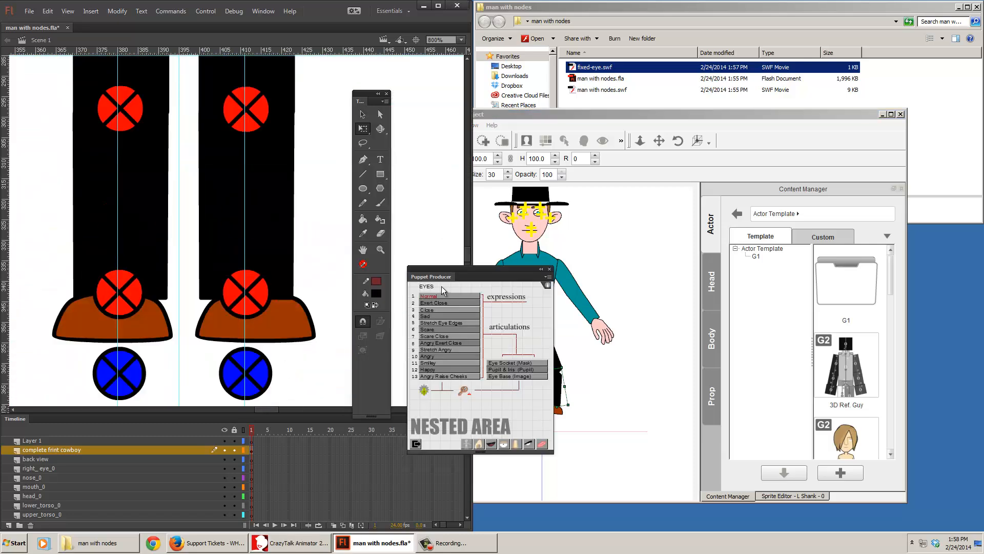
drag(447, 267, 677, 344)
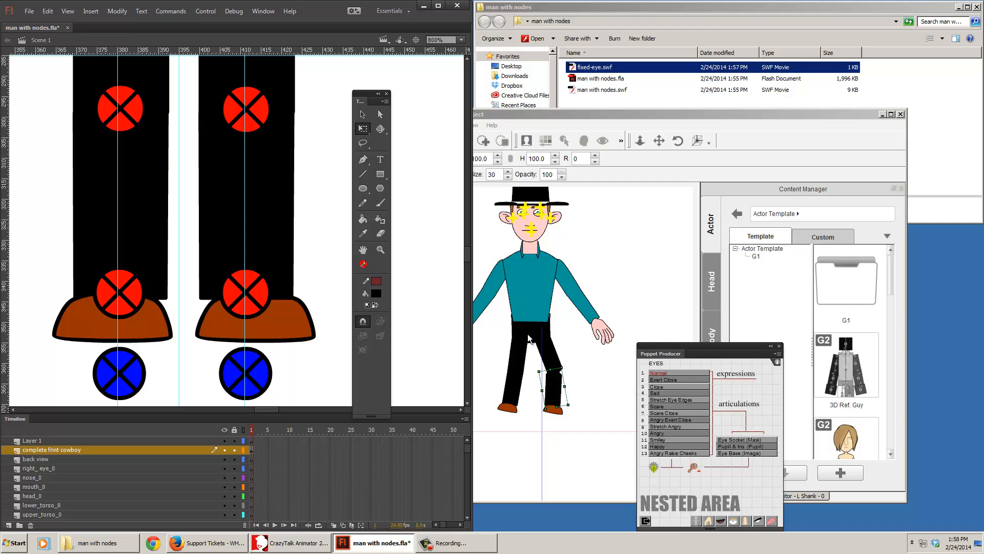
Nudge the two blue toe pivots beneath the character's feet straight down, further away from the shoes.
key(ctrl+minus)
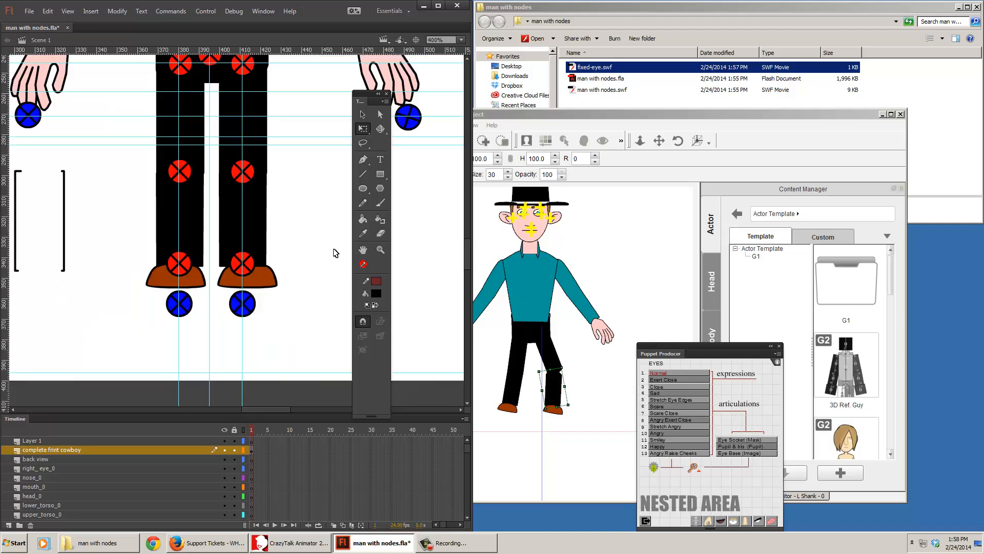
scroll(325, 257, up, 3)
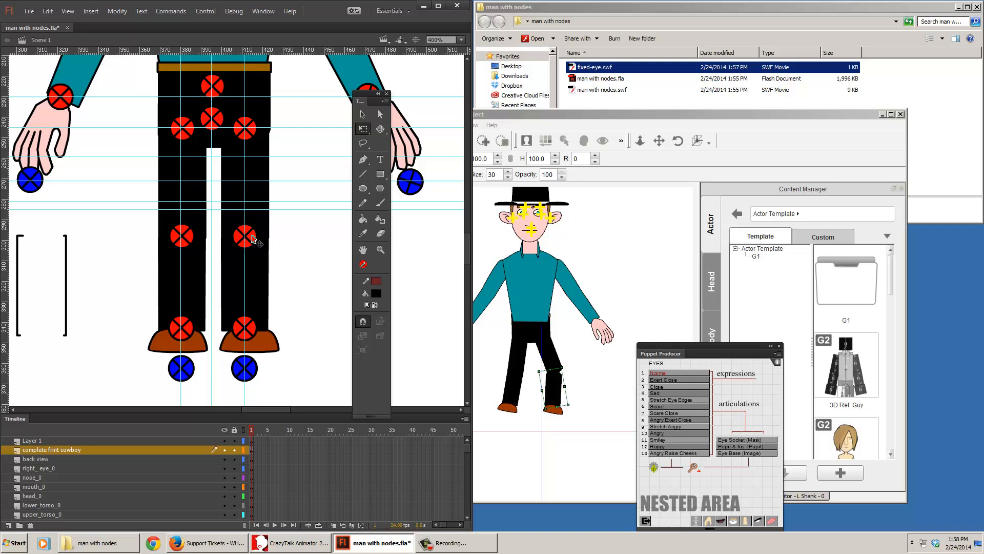
click(251, 328)
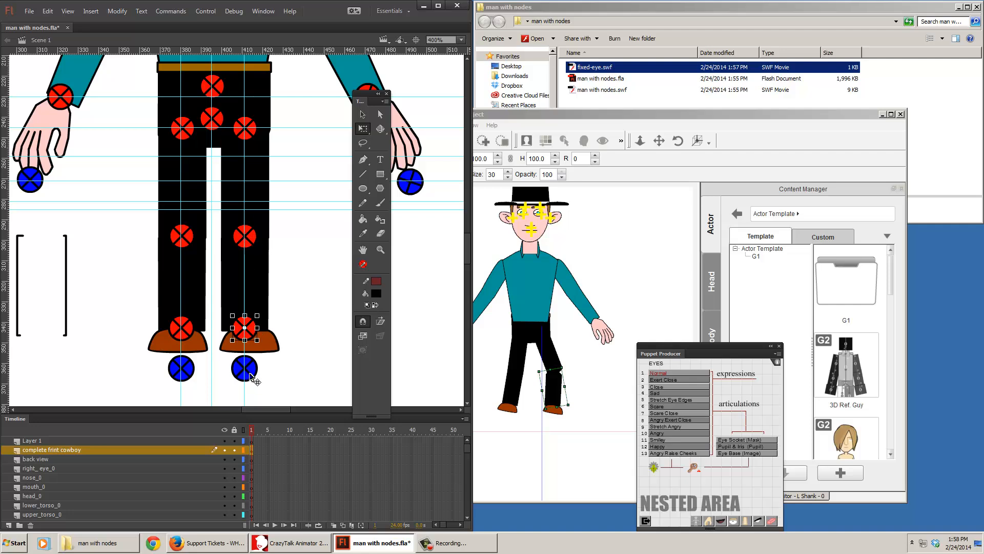
shift+click(190, 375)
key(Down)
key(Down)
key(Down)
key(Down)
key(Down)
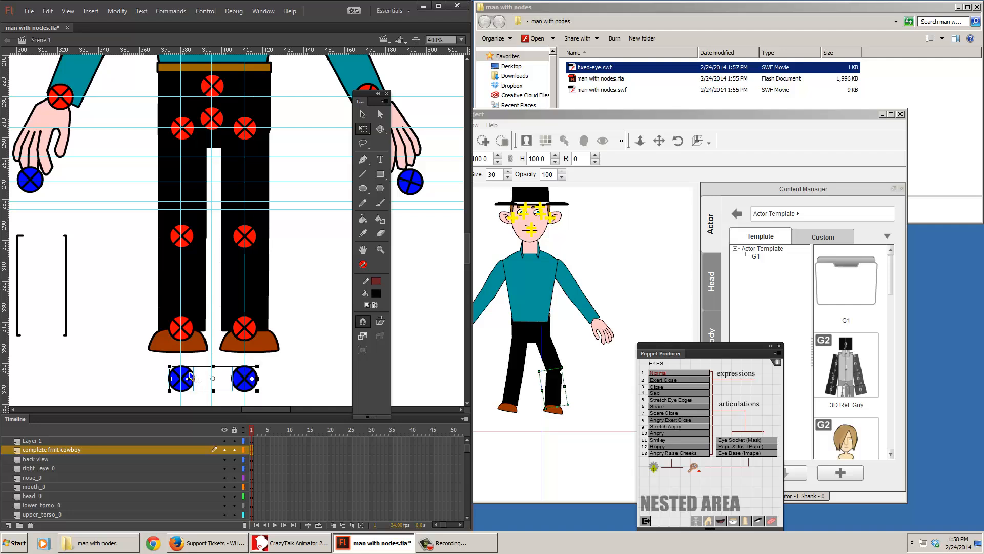
Align the thigh, shank and foot of the character's right leg to a common horizontal centre, with Align to stage off.
click(203, 278)
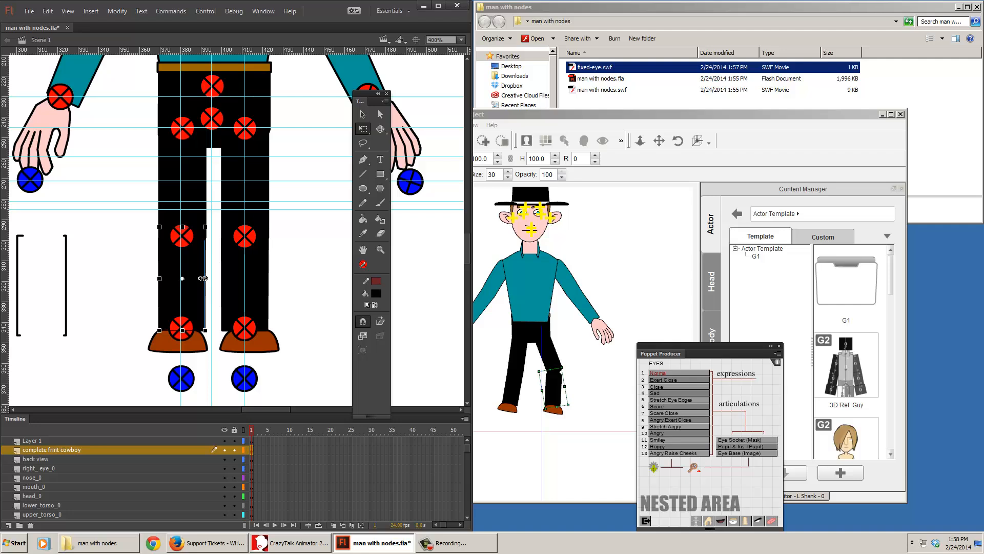
drag(202, 232, 204, 188)
shift+click(201, 344)
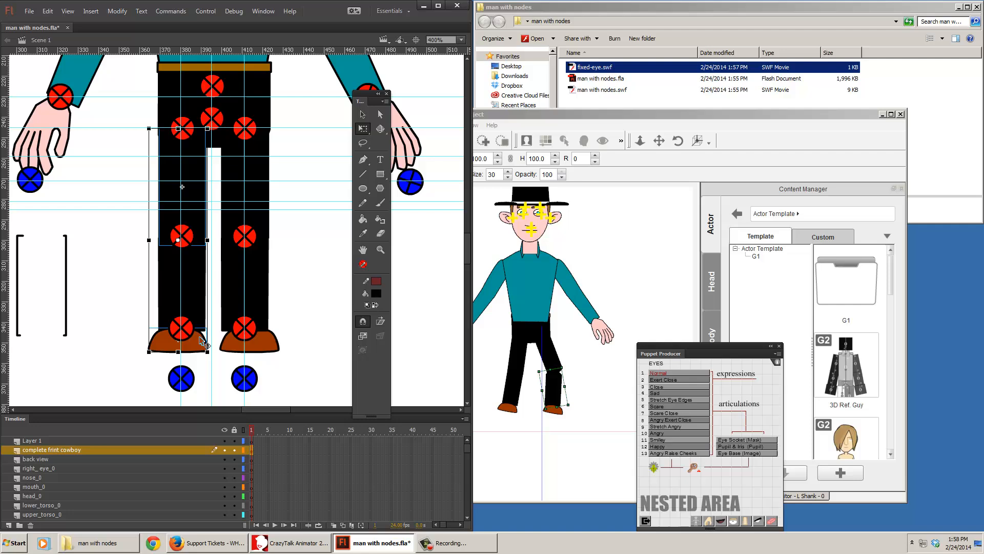
shift+click(199, 281)
key(ctrl+k)
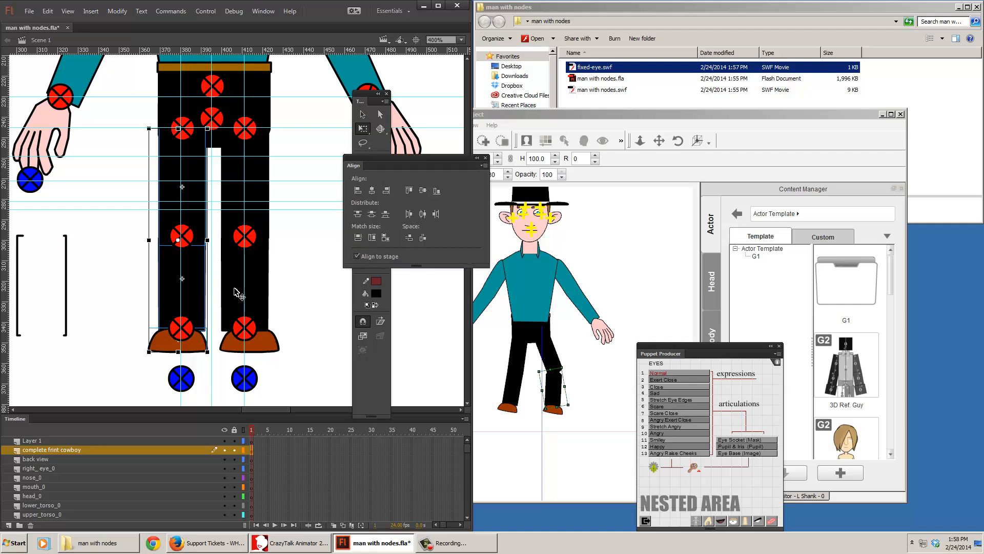
click(357, 256)
click(373, 191)
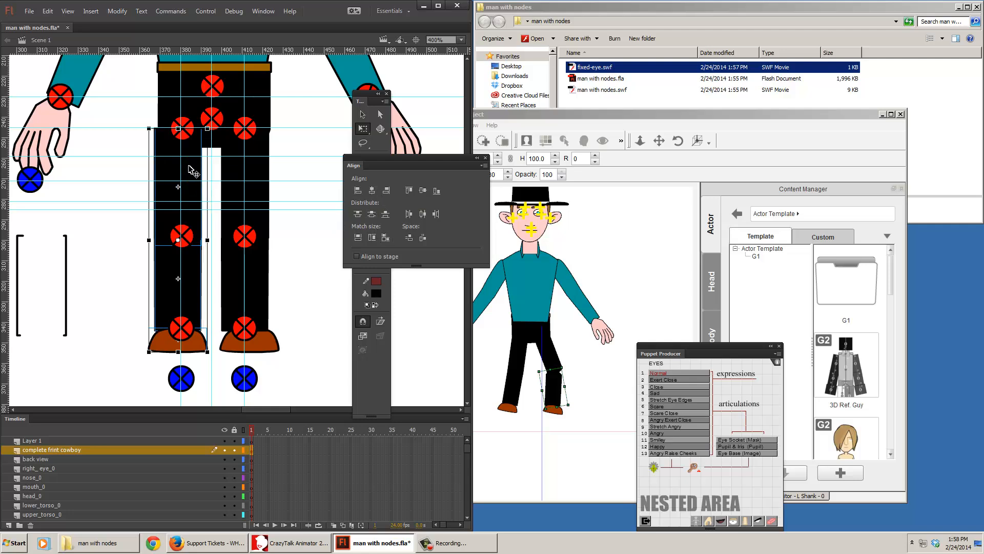
Nudge the aligned right leg parts sideways until their centre sits on the leg's vertical guide and pivots.
key(shift+Right)
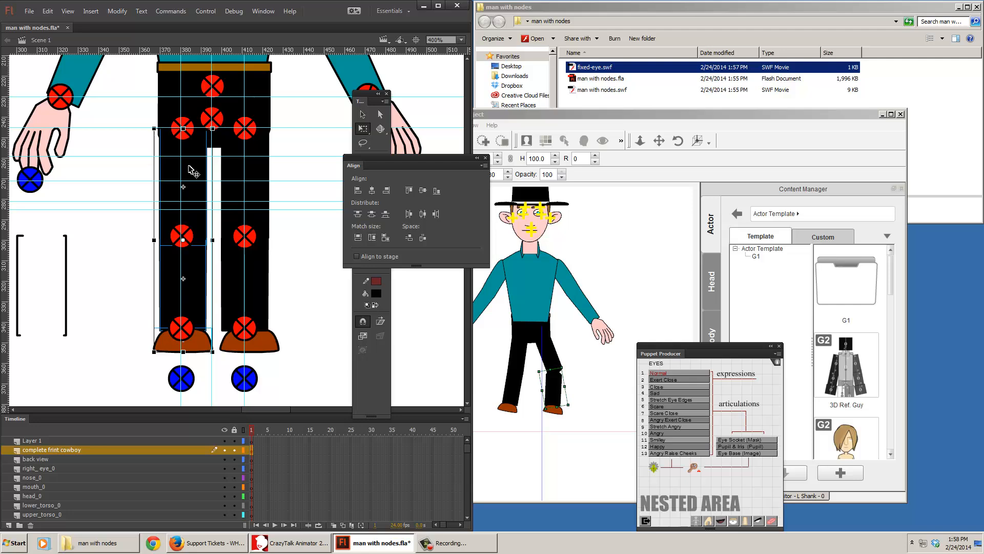
key(Left)
key(Left)
key(Left)
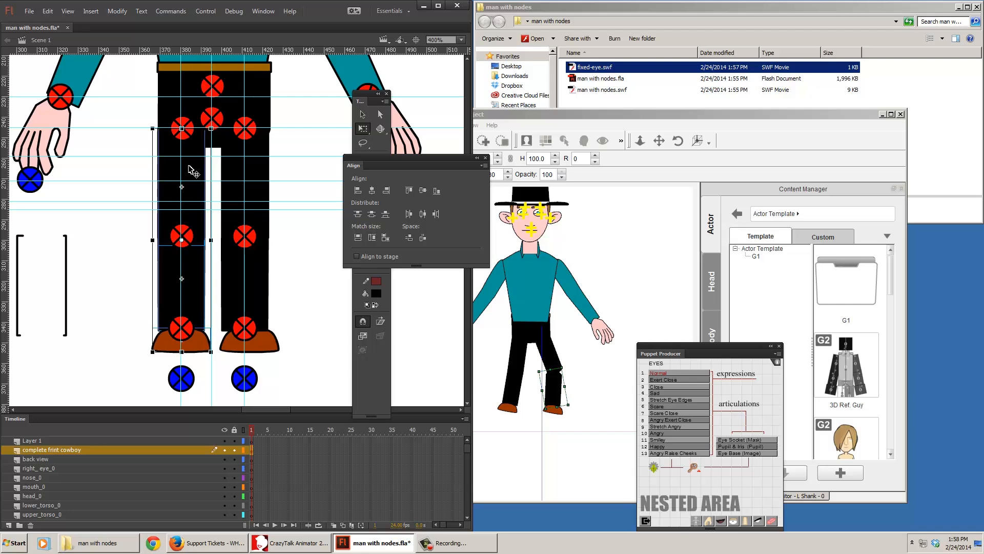
key(Left)
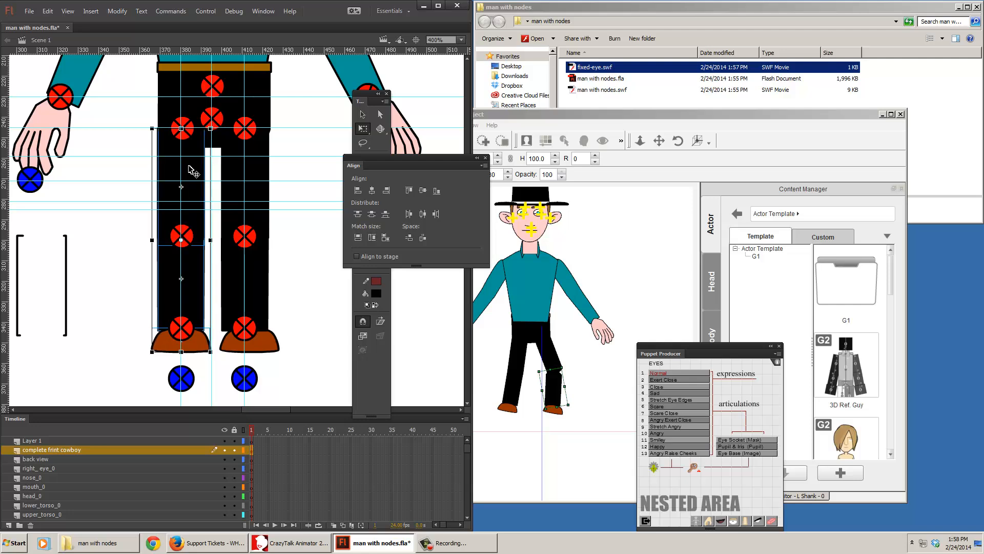
Align the left leg's thigh, shank, foot and pivots to a common horizontal centre and nudge them slightly towards the other leg.
click(260, 155)
click(262, 287)
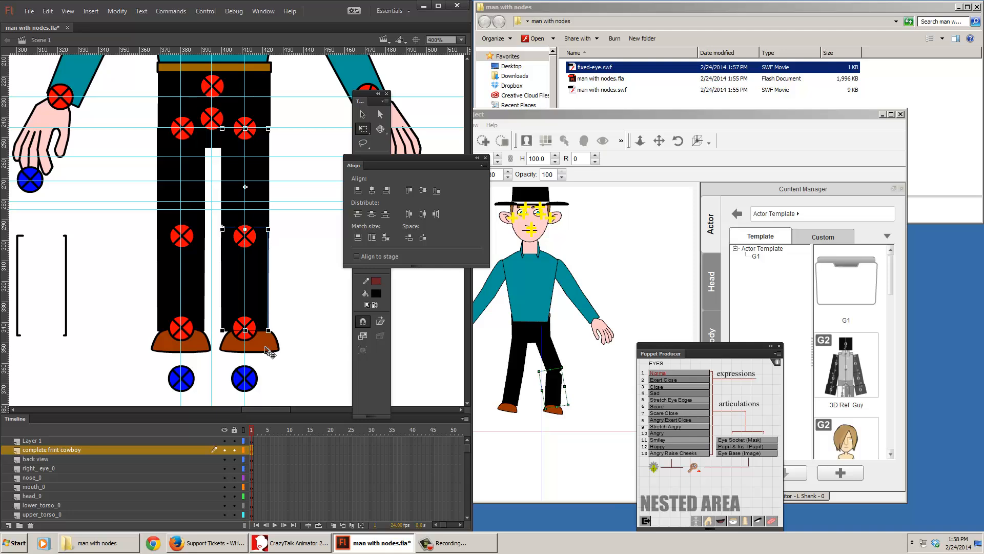
click(251, 379)
shift+click(246, 328)
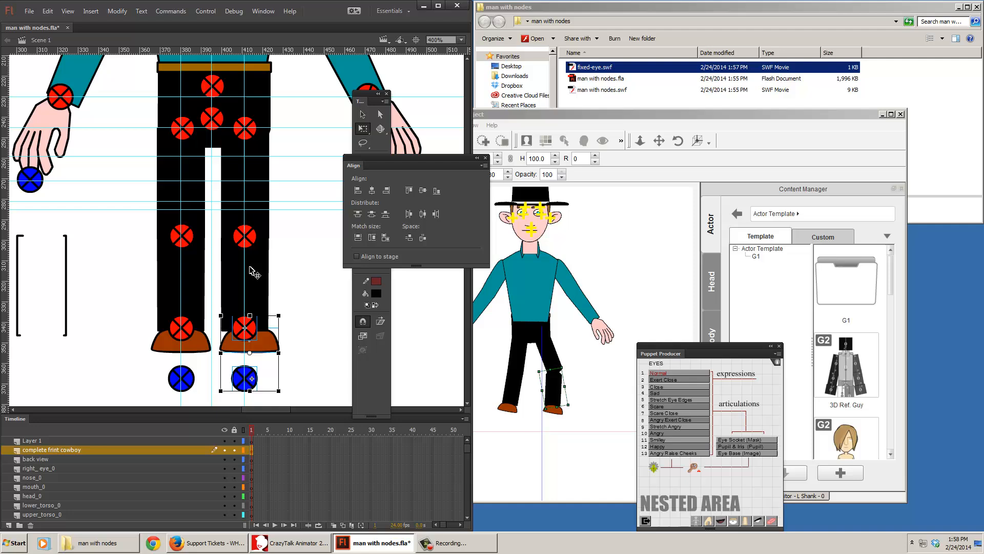
shift+click(246, 237)
shift+click(267, 259)
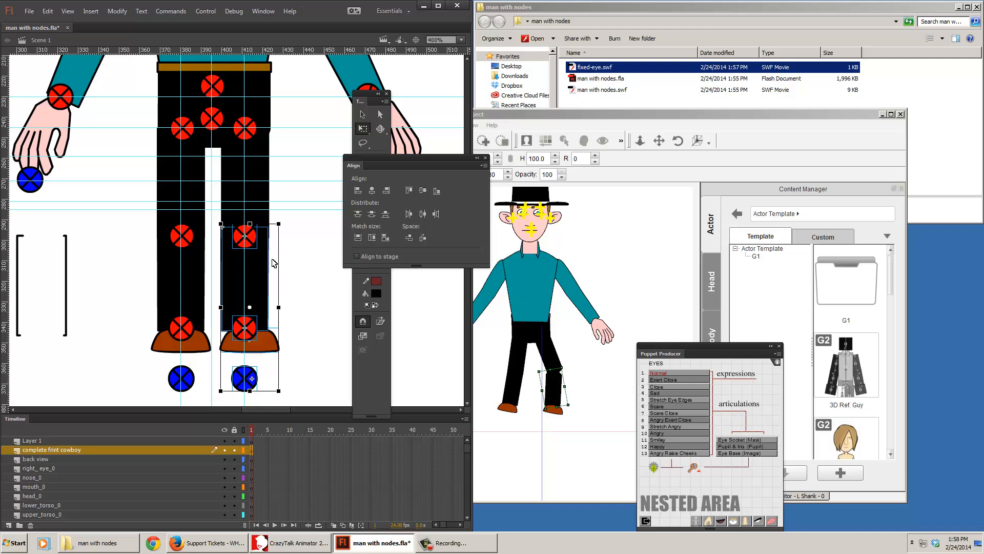
shift+click(260, 150)
shift+click(251, 131)
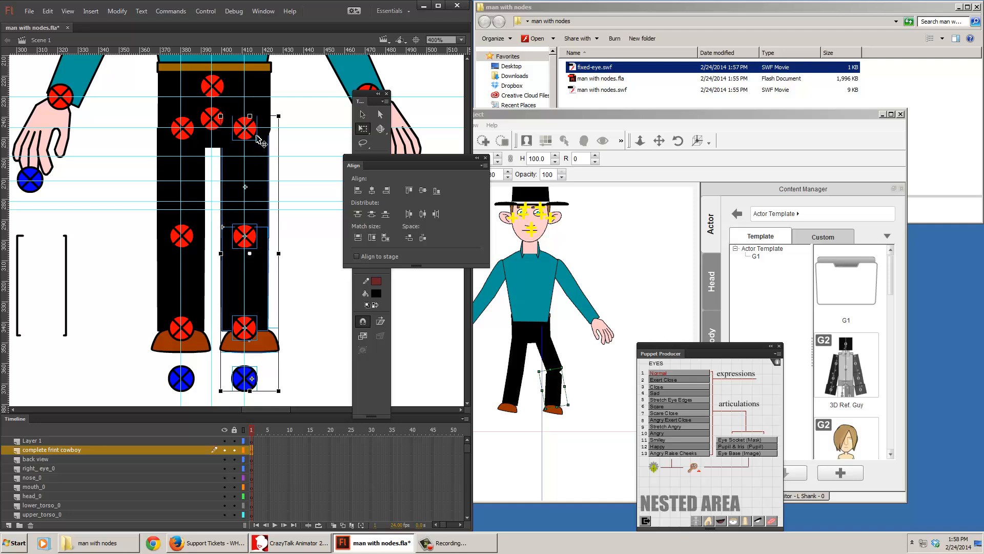
click(373, 191)
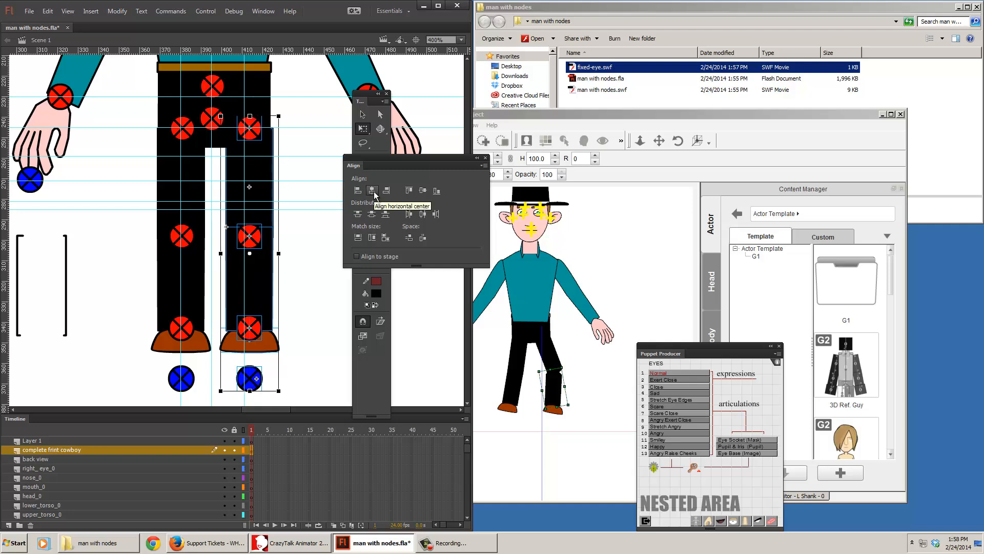
key(Left)
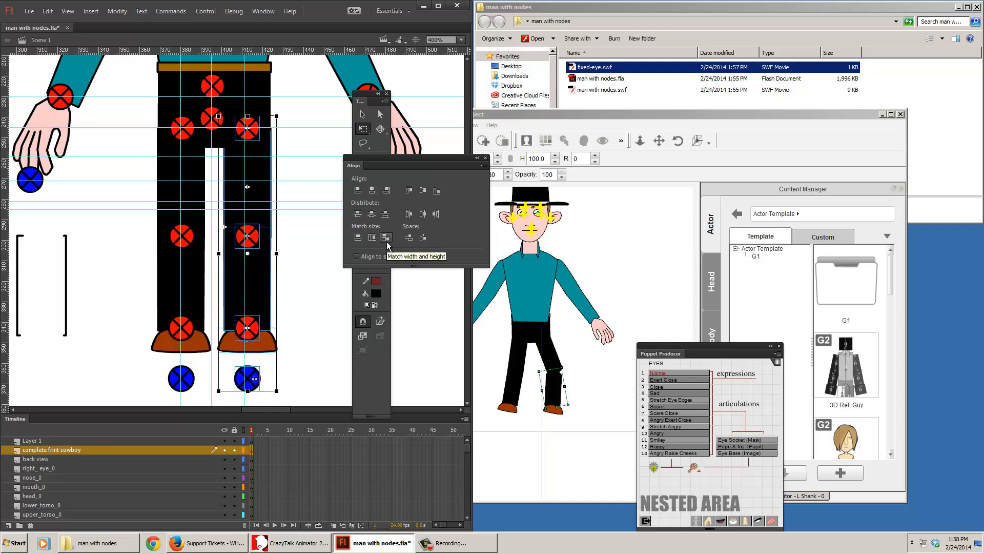
Try to align both legs and all their pivots together to one horizontal centre, and undo the alignment.
shift+click(182, 128)
drag(145, 157, 220, 399)
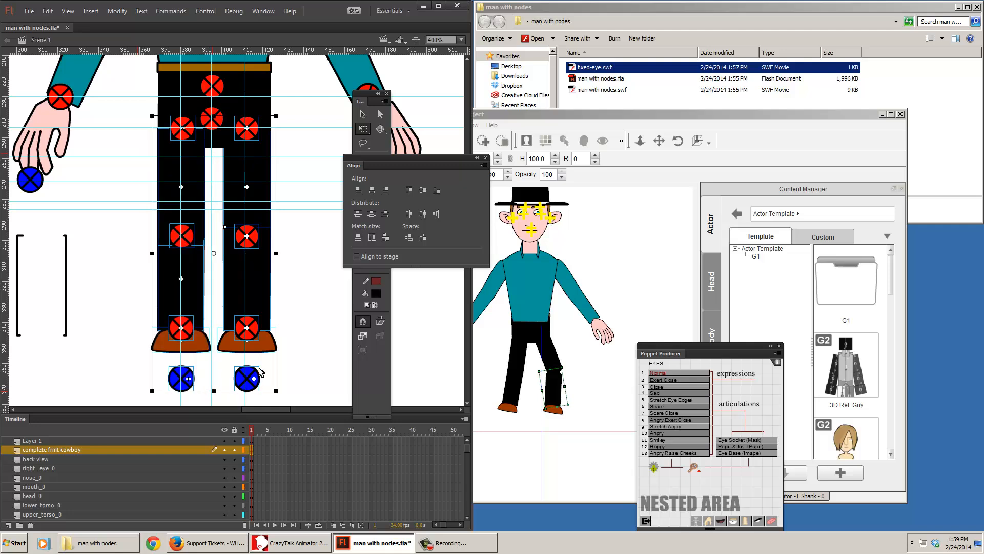
click(373, 190)
key(ctrl+z)
Align only the right leg's parts with its hip, knee, ankle and toe pivots to a common horizontal centre.
drag(121, 393, 203, 151)
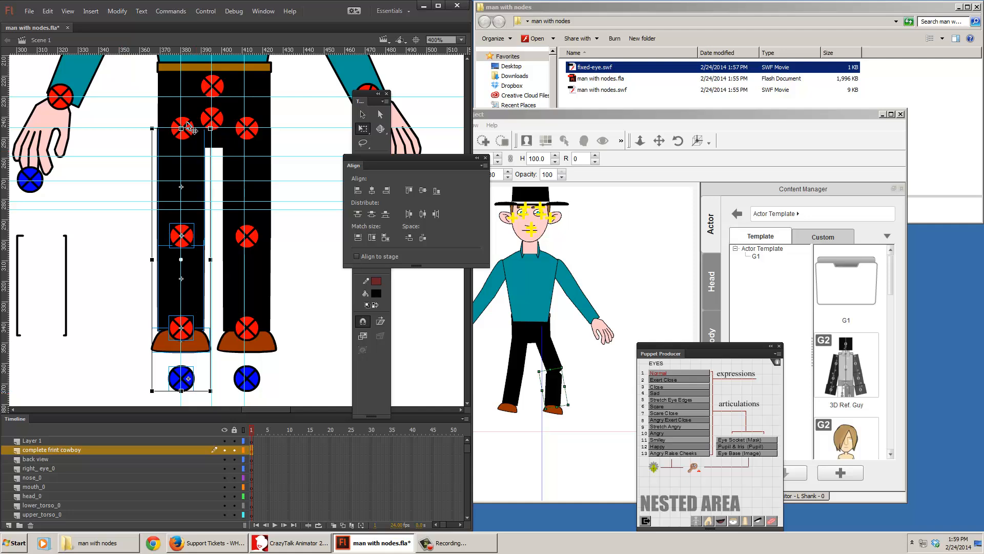
shift+click(191, 128)
click(373, 191)
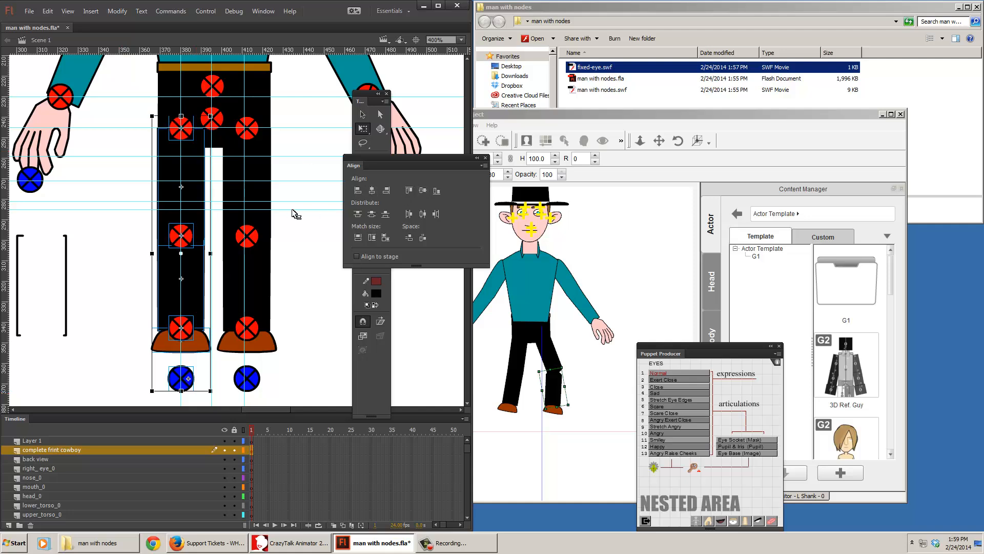
click(315, 256)
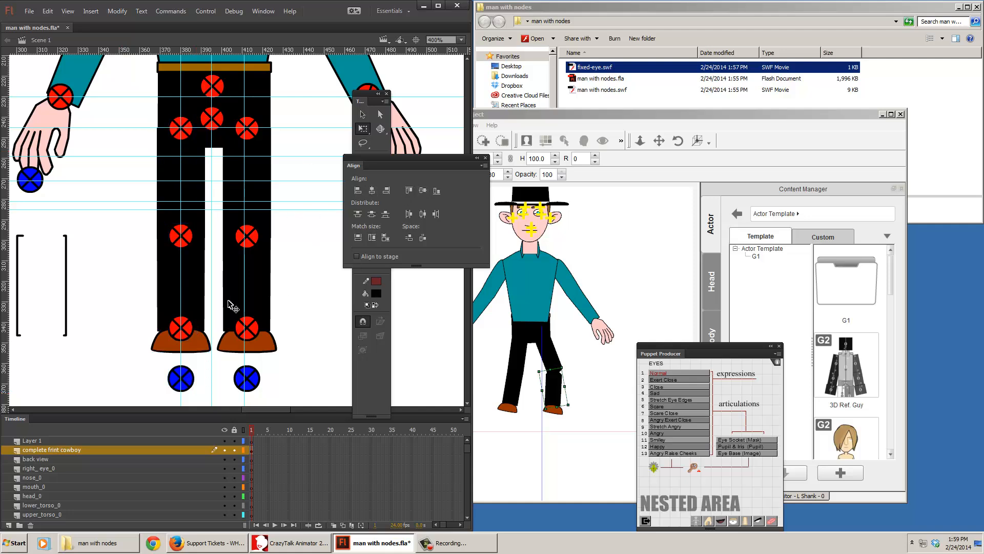
Nudge both blue toe pivots a little further down below the shoes.
drag(143, 389, 273, 377)
key(Down)
key(Down)
key(Down)
key(Down)
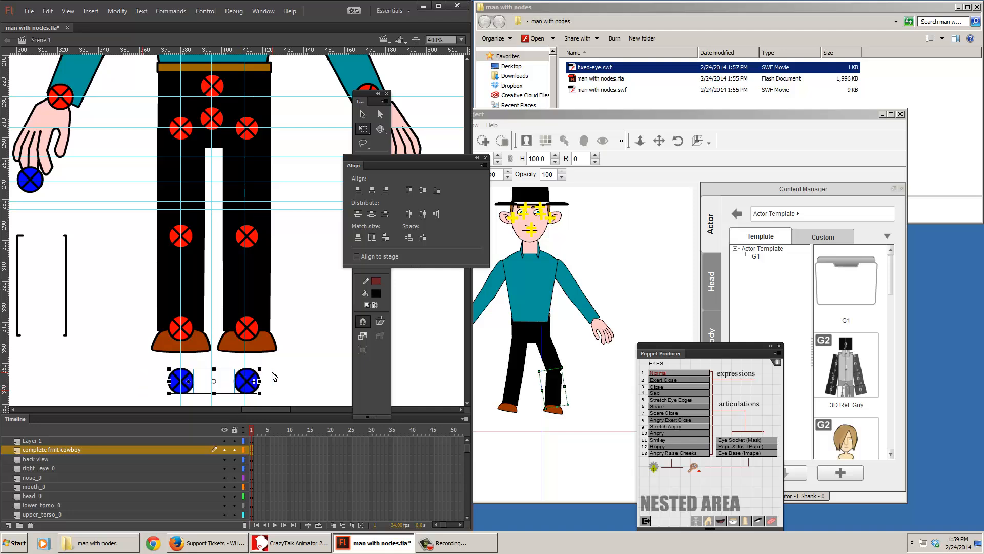
Nudge the two red ankle pivots slightly down, keeping them at the same height.
click(189, 332)
click(257, 328)
key(Down)
key(Down)
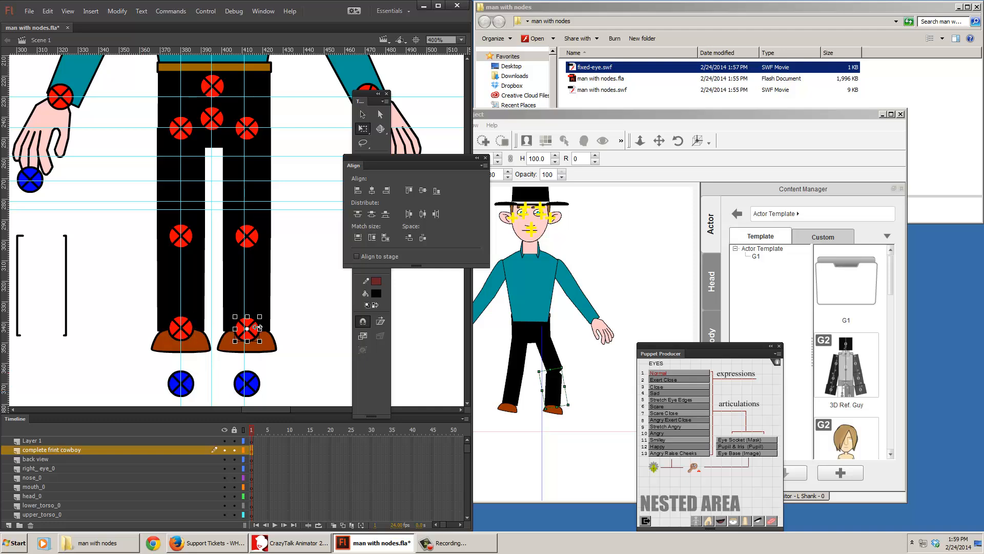
shift+click(187, 332)
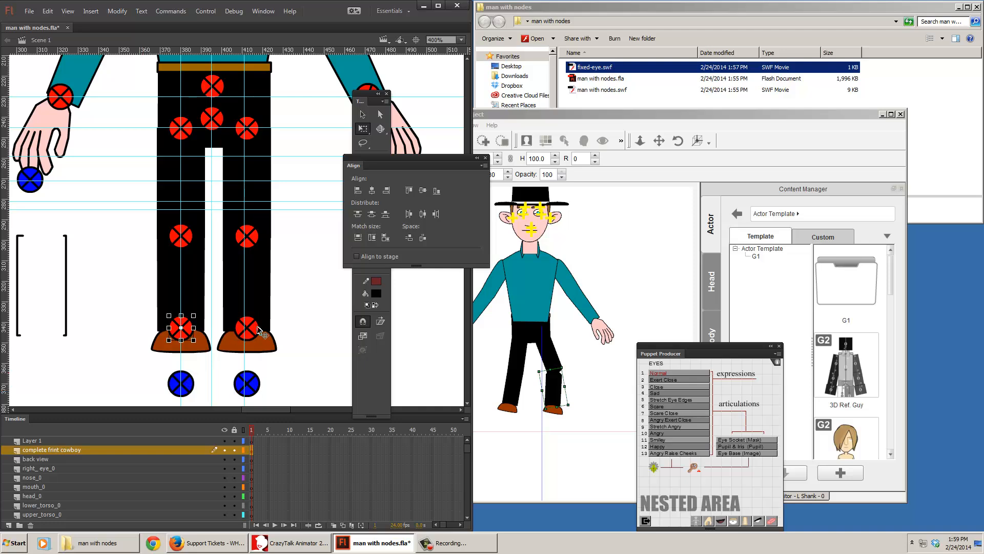
key(Down)
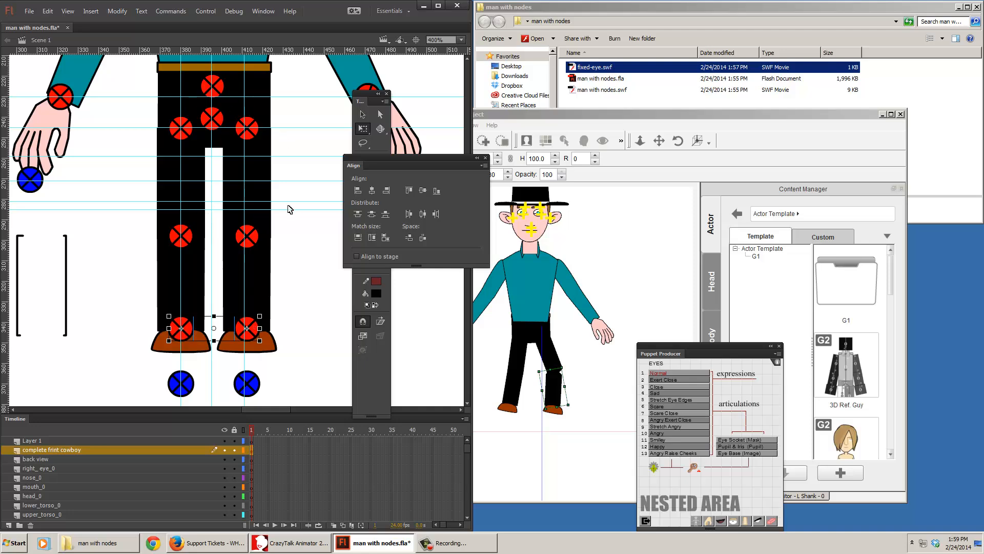
Display all layers as outlines and check the two central waist and pelvis pivots against the body shapes.
click(244, 430)
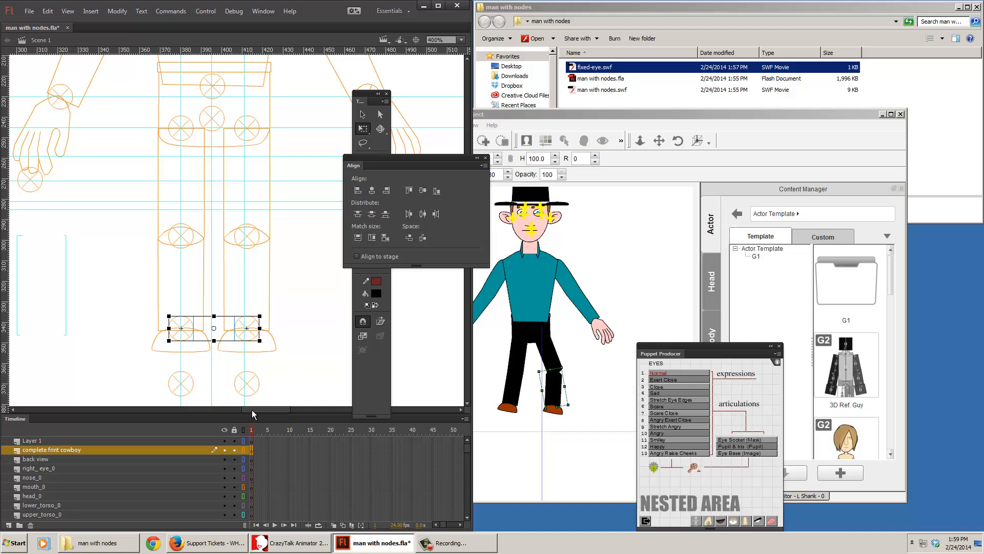
click(295, 354)
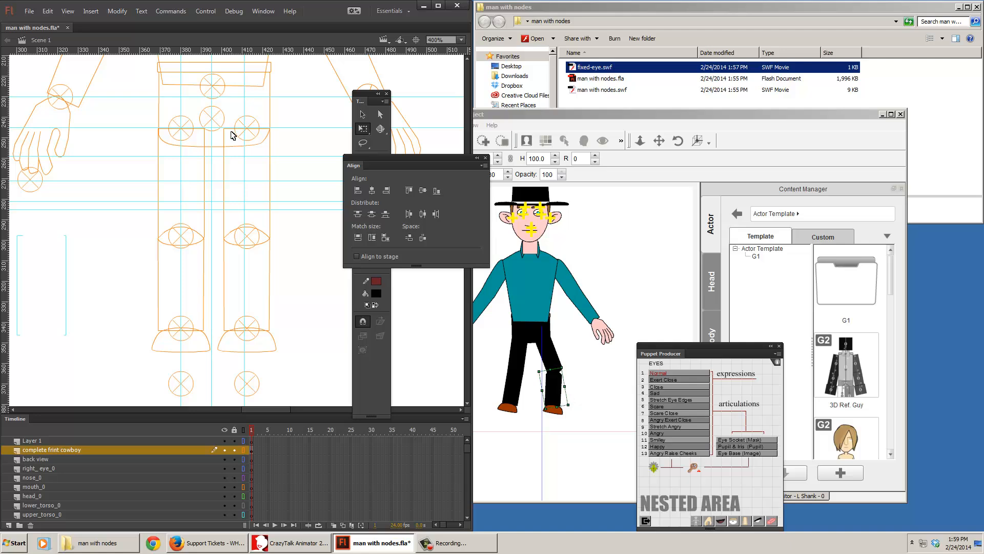
click(214, 120)
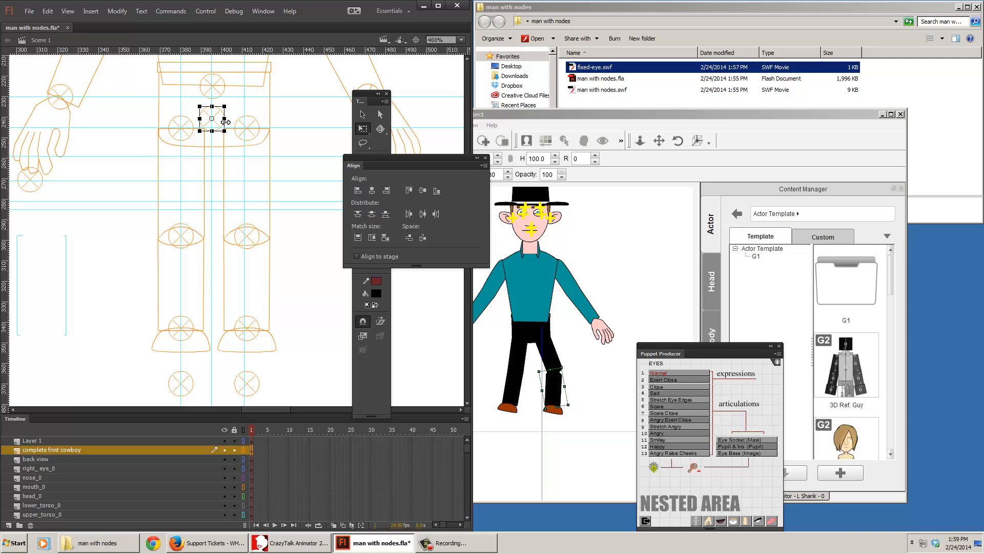
click(216, 92)
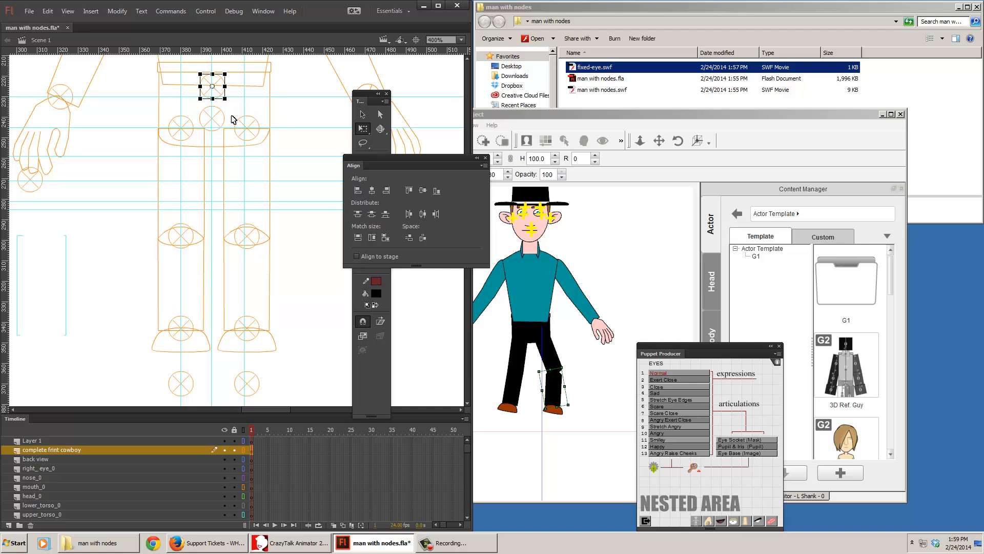
Nudge the lower central pelvis pivot up towards the belt, away from the line of the hip pivots.
click(214, 122)
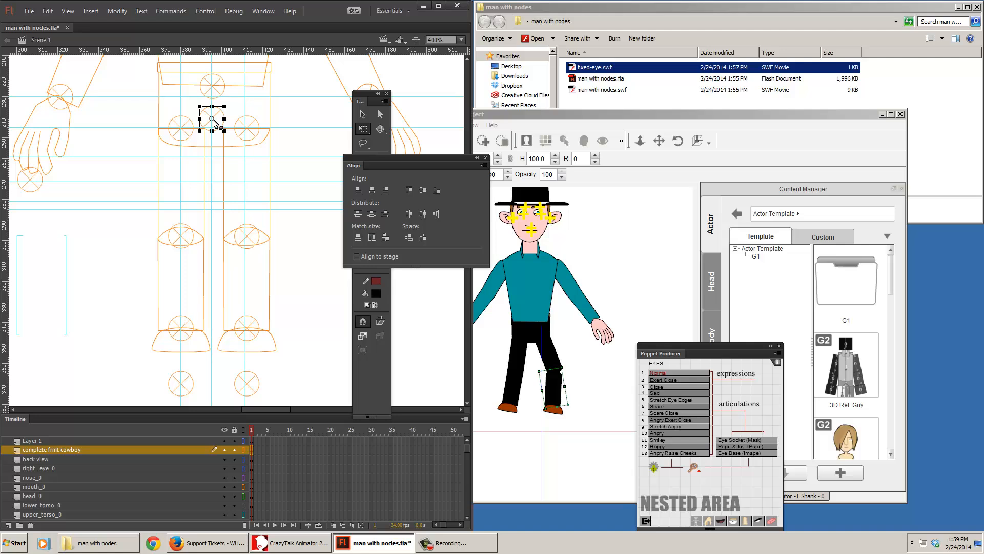
key(Up)
key(Up)
key(Up)
key(Up)
key(Up)
key(Up)
key(Up)
key(Up)
key(Up)
key(Up)
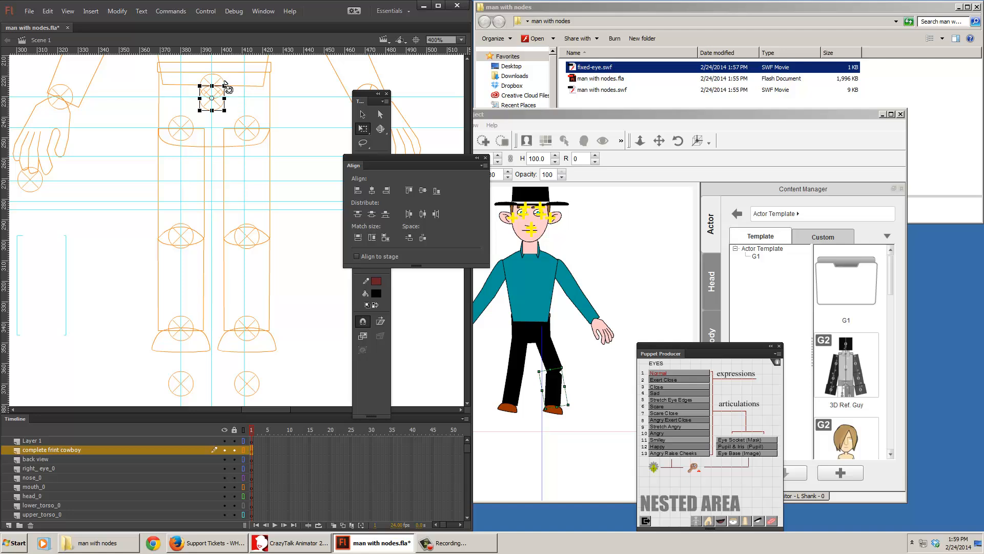
Nudge the upper central waist pivot up to the top edge of the belt, clear of the pelvis pivot, and deselect it.
click(362, 113)
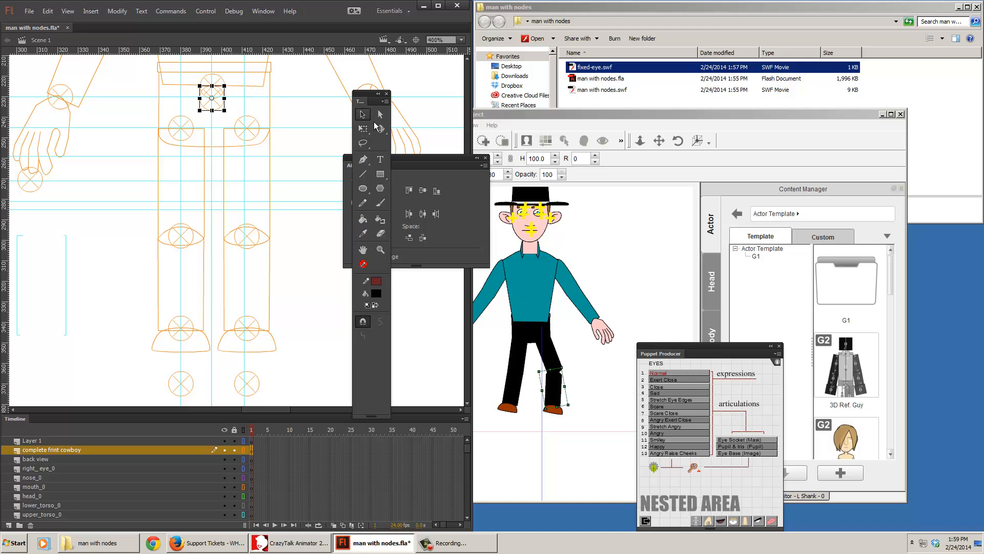
scroll(215, 164, up, 3)
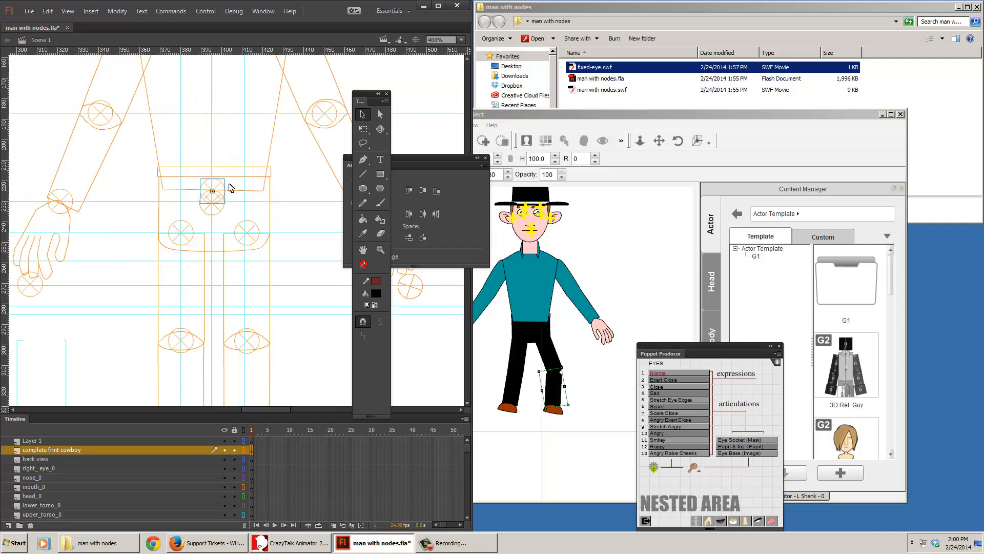
key(Up)
key(Up)
key(Up)
key(Up)
key(Up)
key(Up)
key(Up)
key(Up)
key(Down)
key(Up)
key(Up)
key(Up)
key(Up)
key(Left)
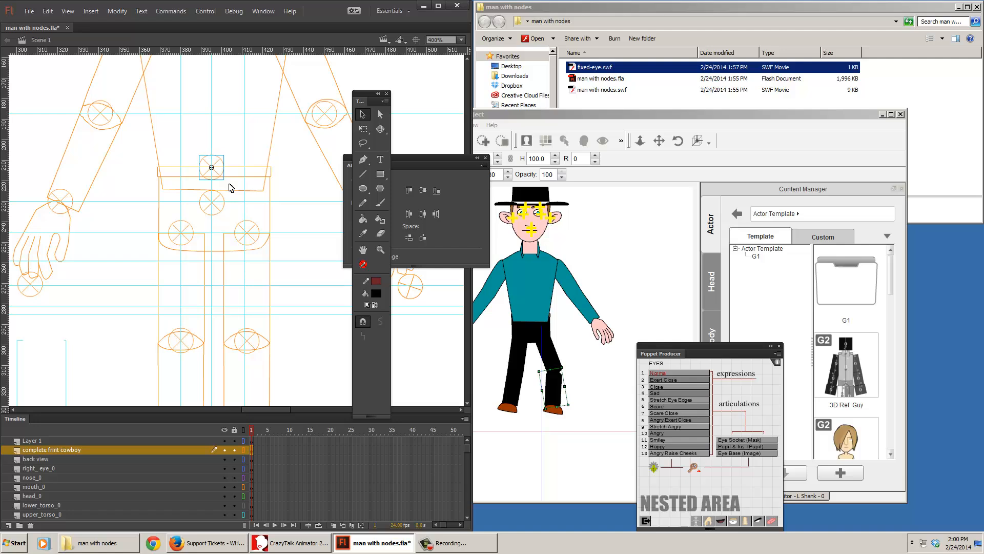
click(221, 211)
click(292, 221)
scroll(303, 284, down, 5)
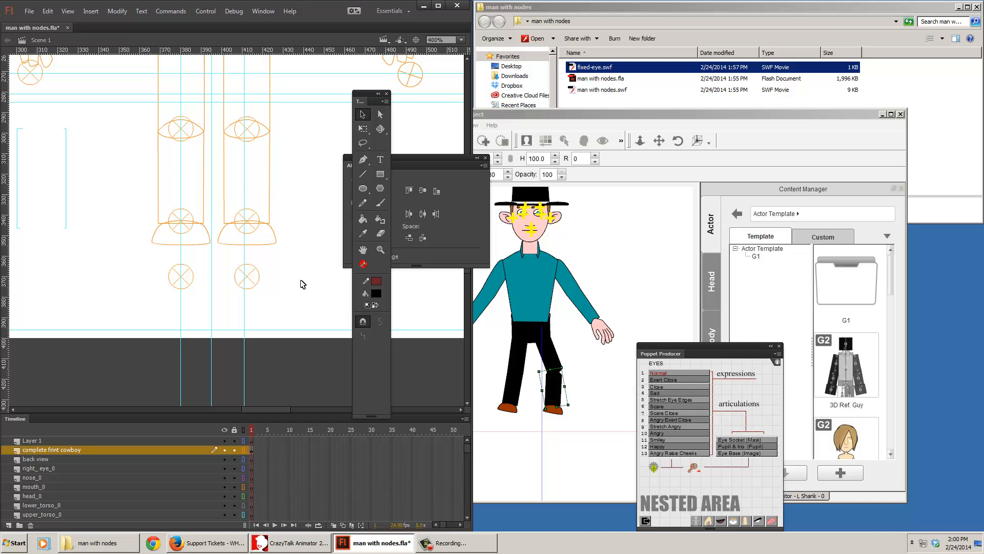
Export the edited character as an SWF movie over the existing man with nodes.swf.
key(ctrl+alt+shift+s)
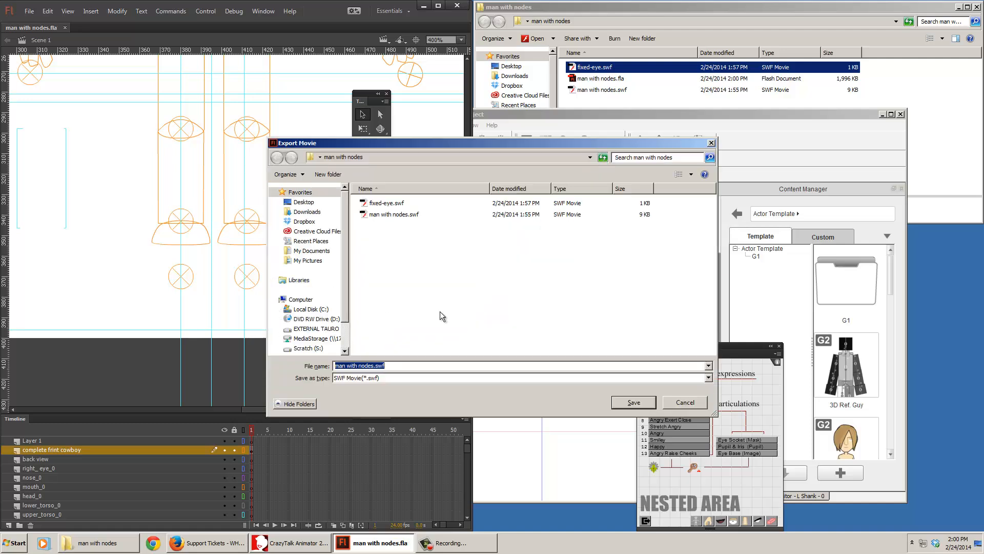
click(633, 401)
click(560, 302)
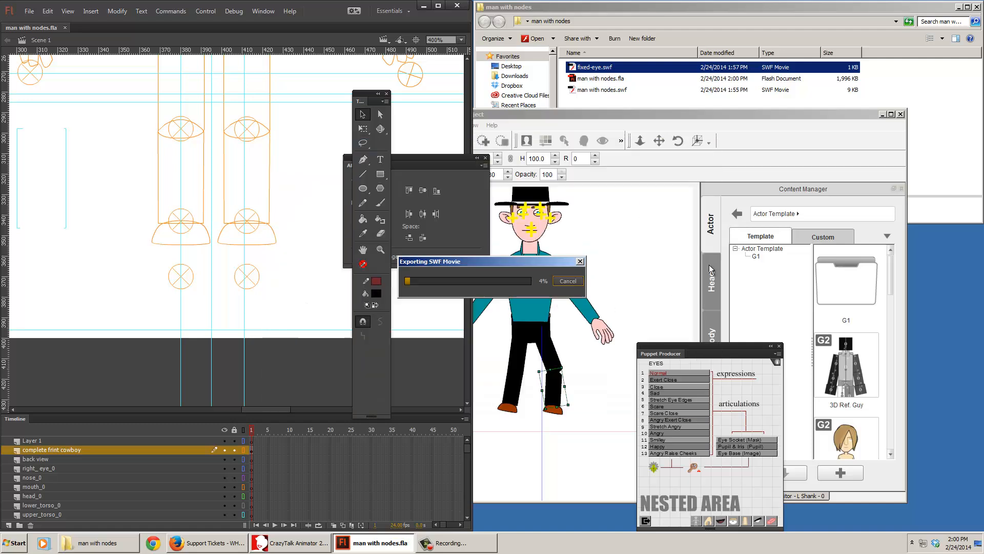
Switch to CrazyTalk Animator and reload the character from man with nodes.swf without keeping any of the working options.
double_click(682, 115)
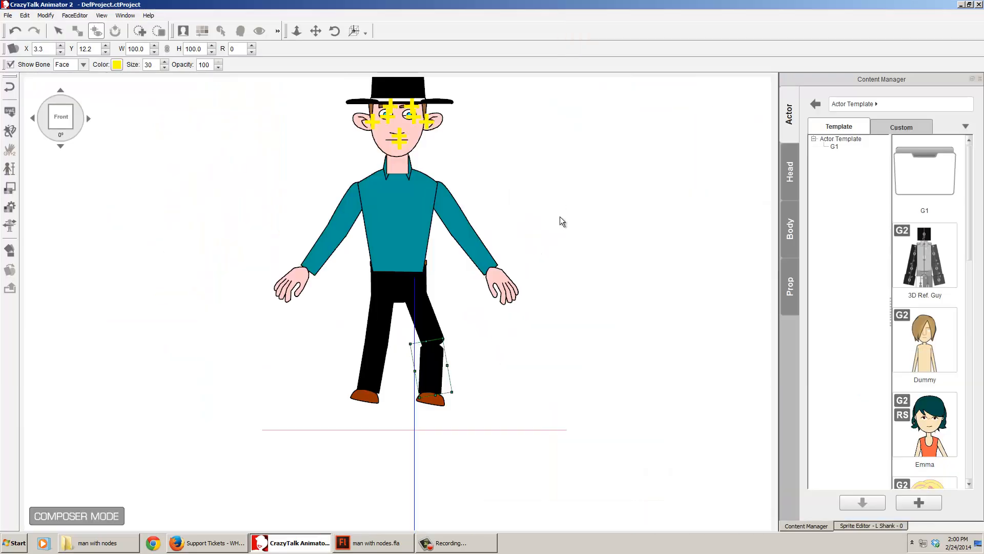
click(16, 113)
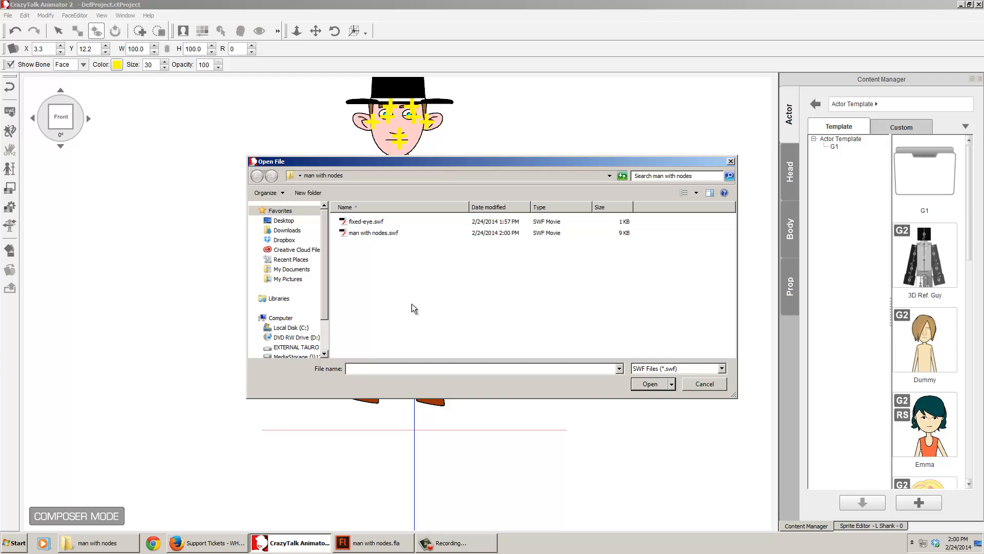
click(372, 224)
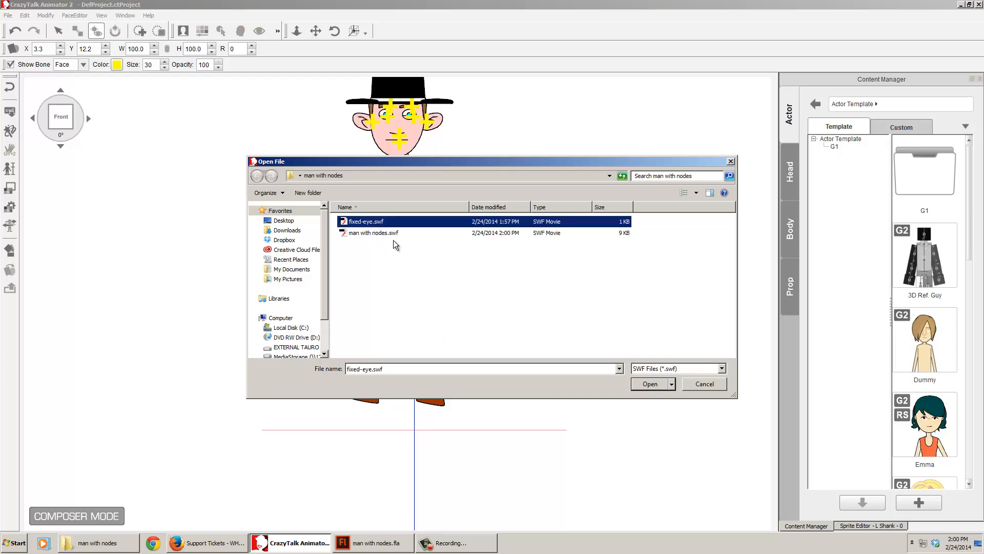
click(381, 234)
click(649, 383)
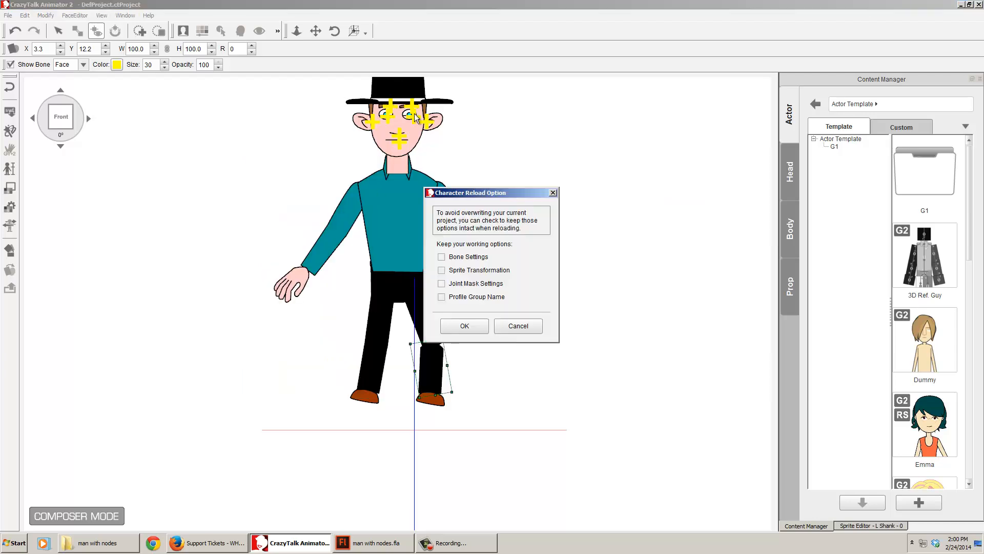
click(475, 325)
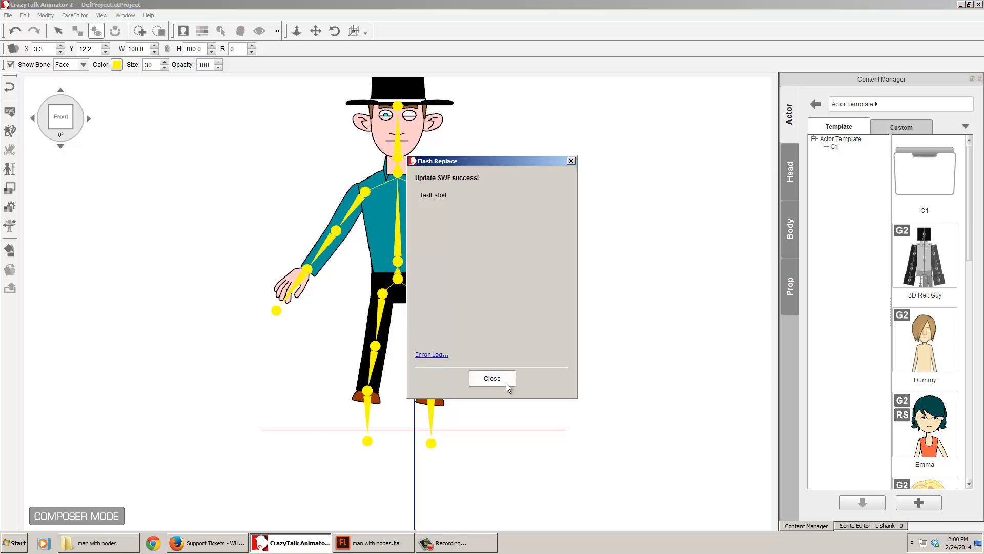
click(501, 380)
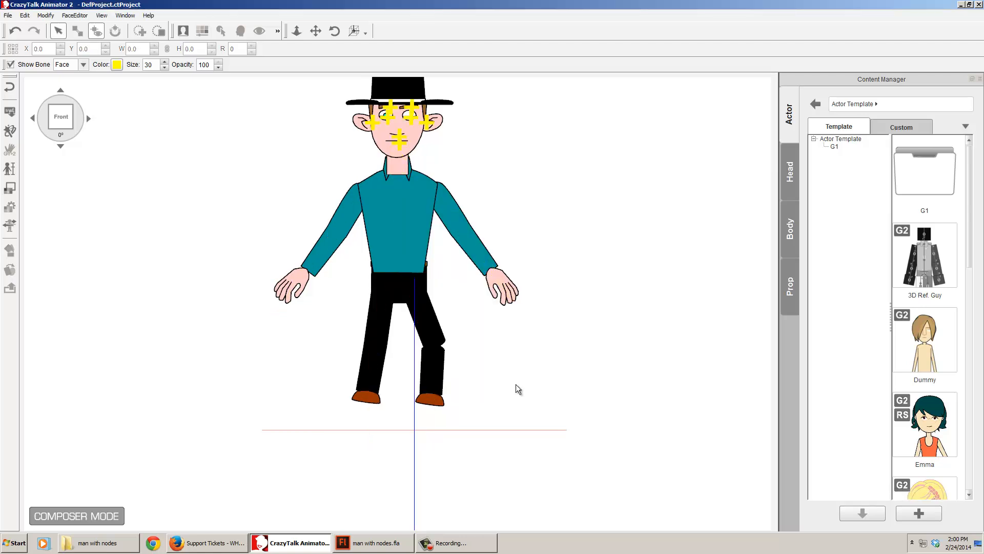
Switch to Flash and examine the instance names of the front figure's thighs, shanks and feet.
click(379, 546)
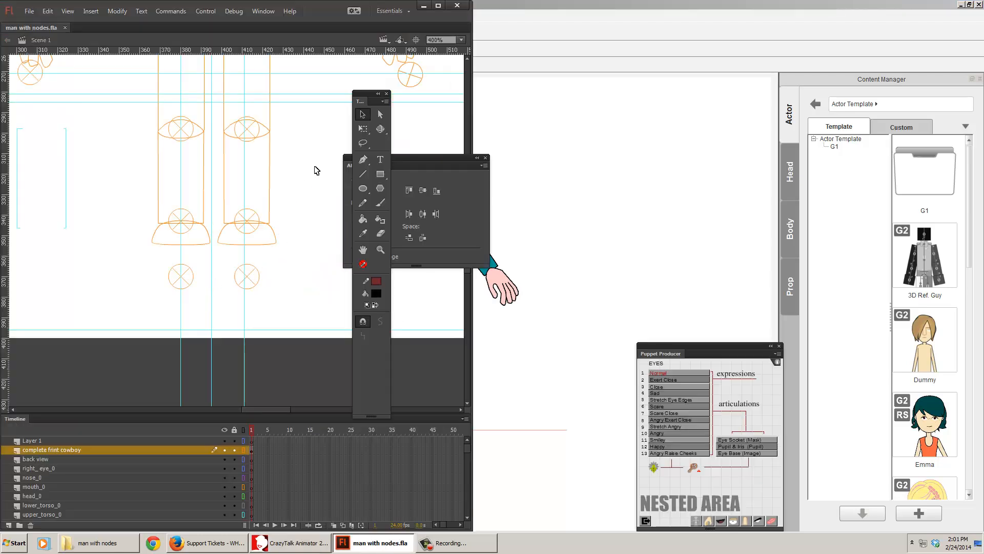
drag(310, 150, 348, 288)
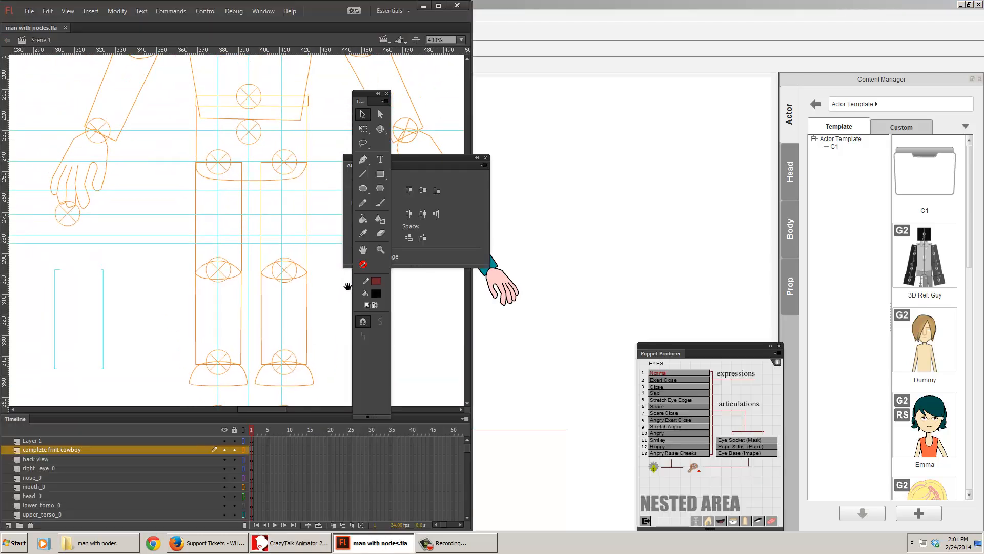
click(246, 227)
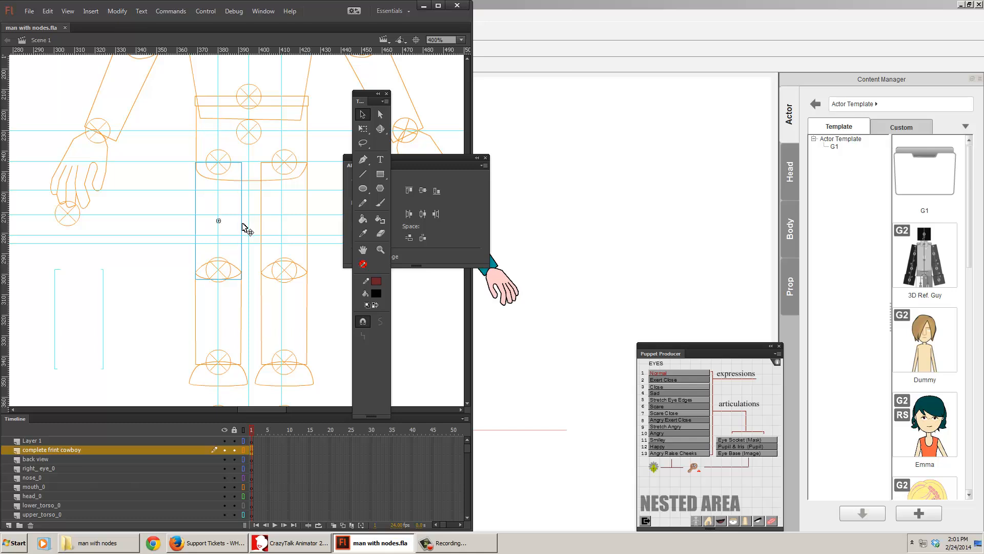
drag(983, 72, 588, 127)
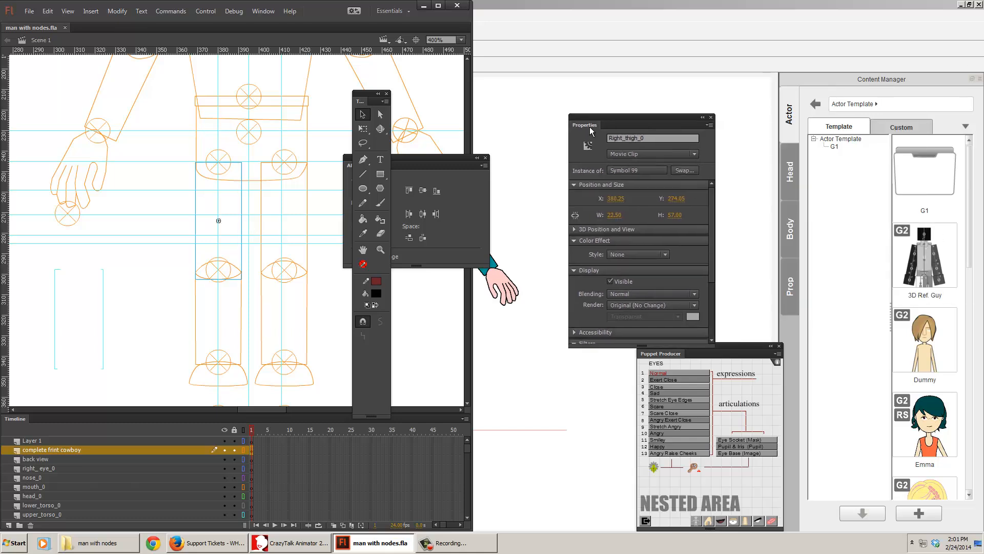
click(306, 210)
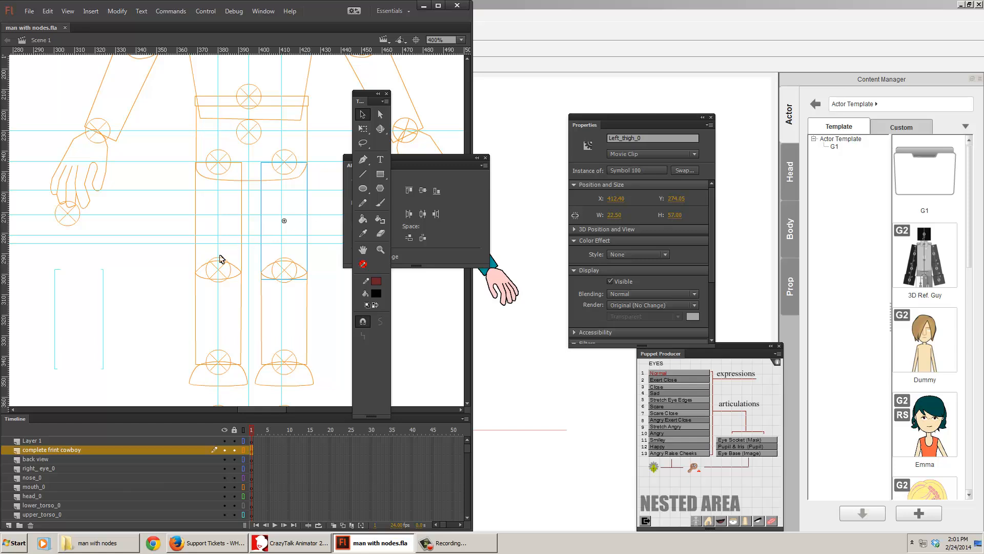
click(243, 230)
click(240, 307)
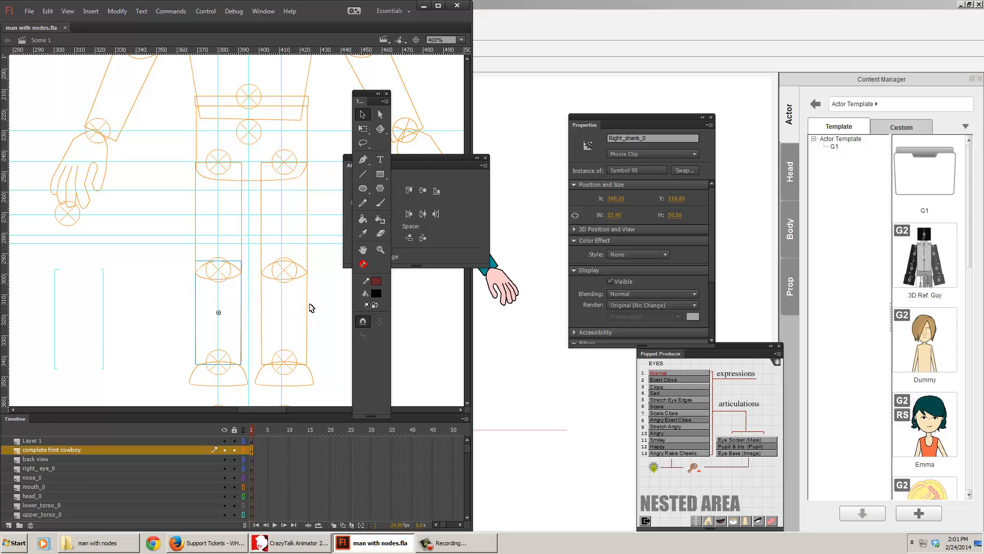
click(306, 307)
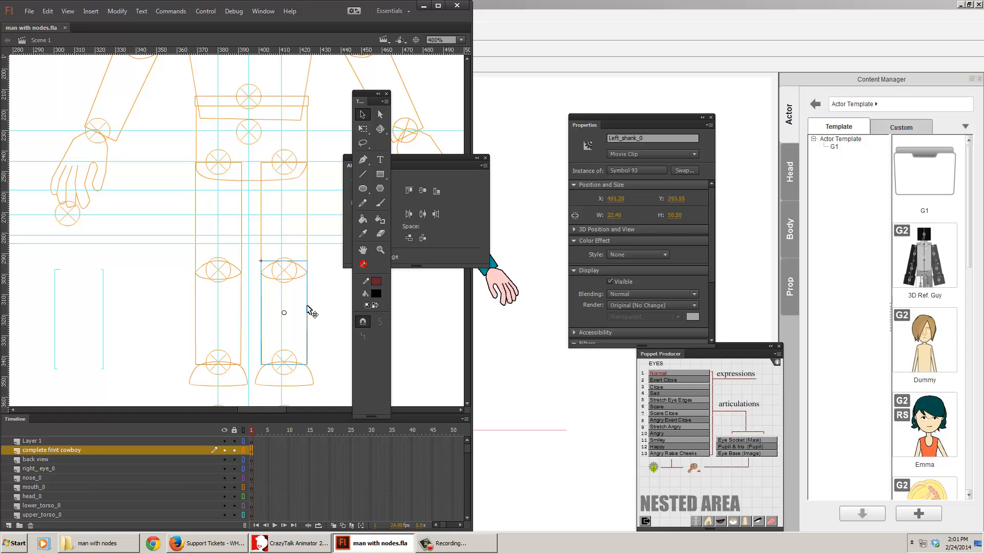
click(244, 375)
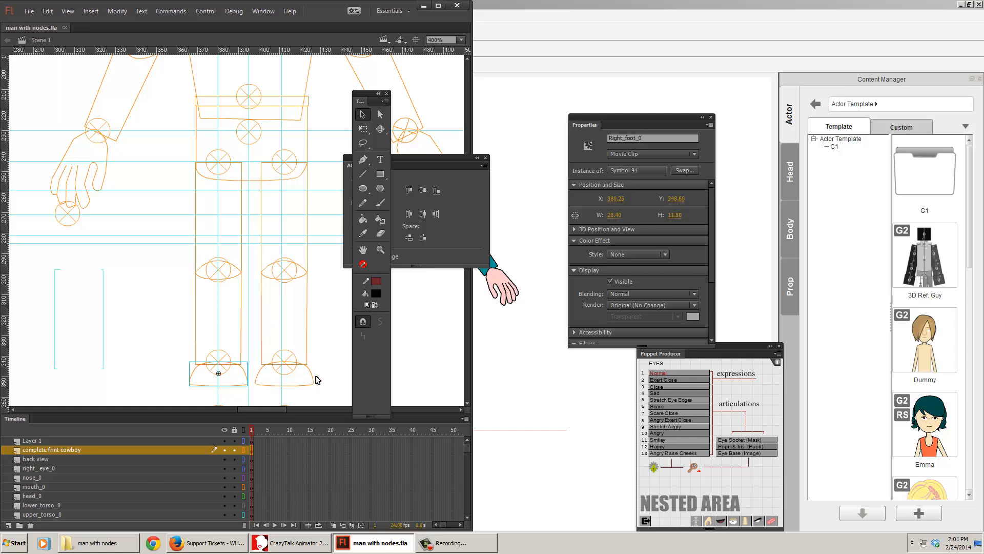
click(312, 379)
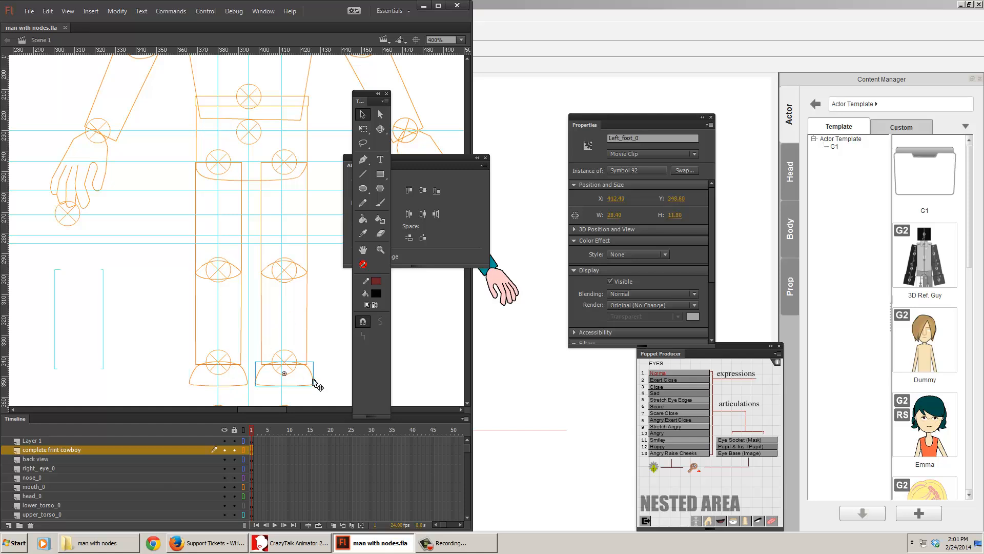
Examine the instance names of the front figure's hip, knee and ankle pivots, and deselect everything.
click(225, 169)
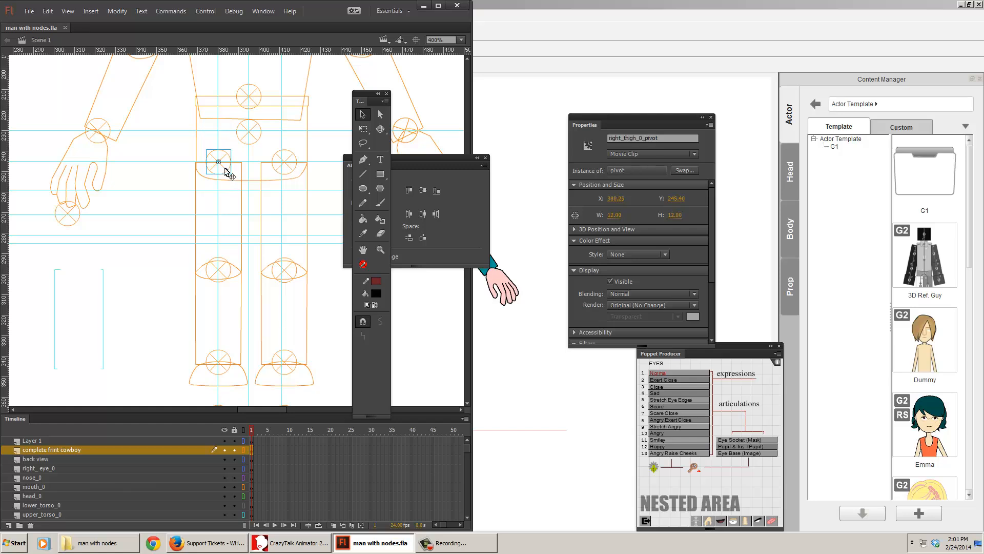
click(286, 172)
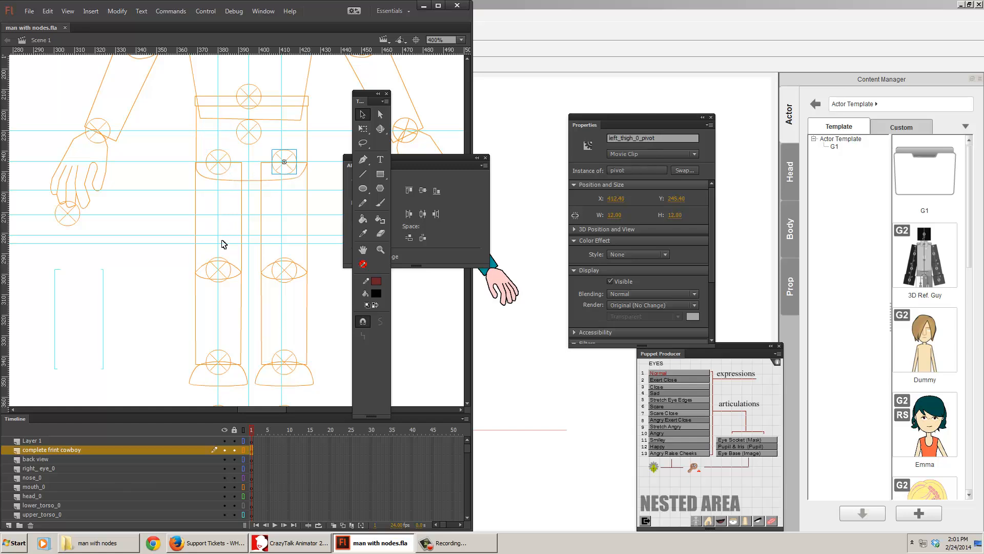
click(218, 269)
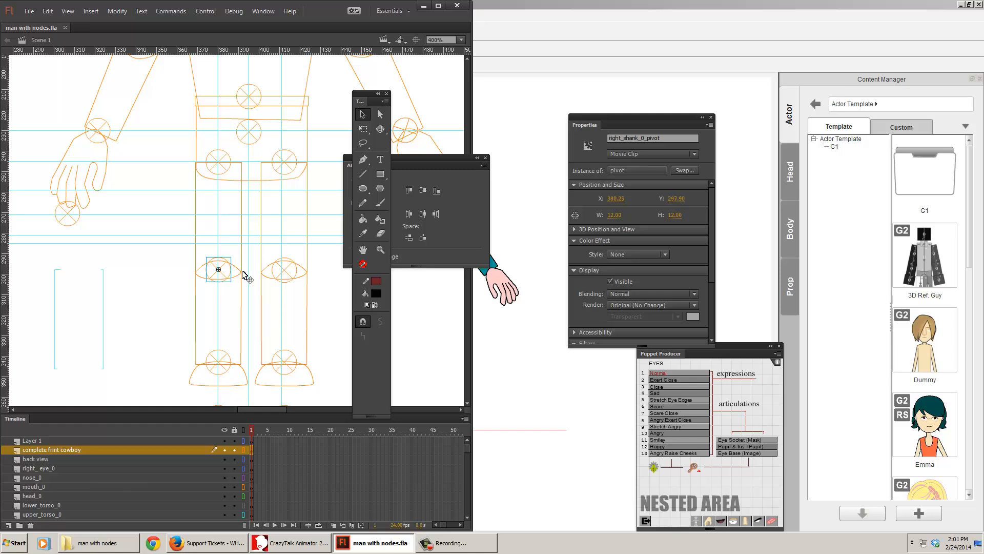
click(285, 270)
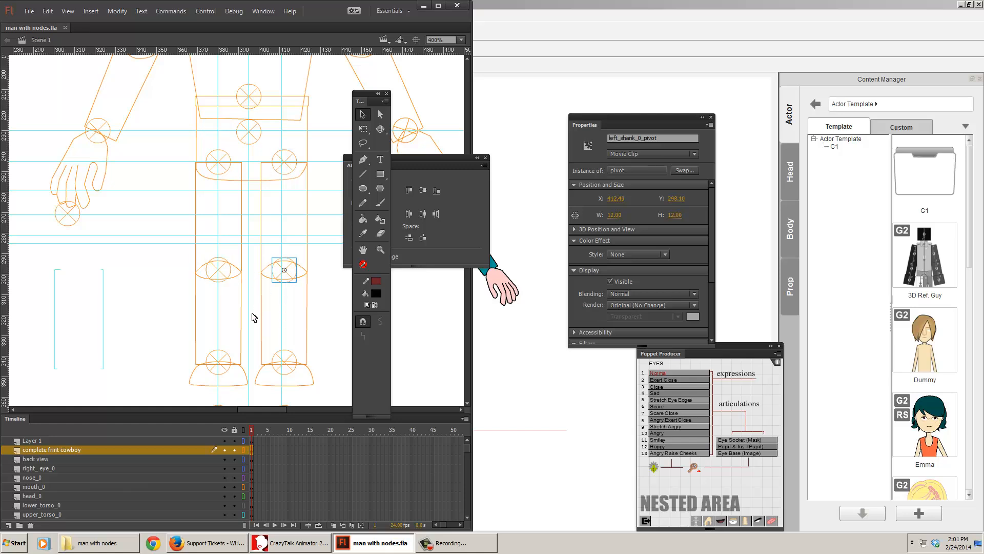
click(230, 359)
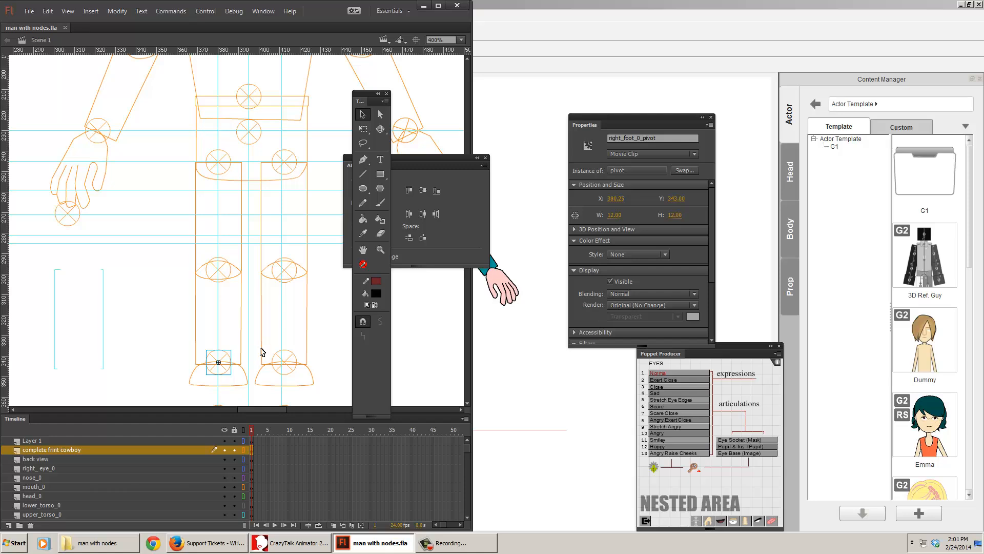
click(290, 358)
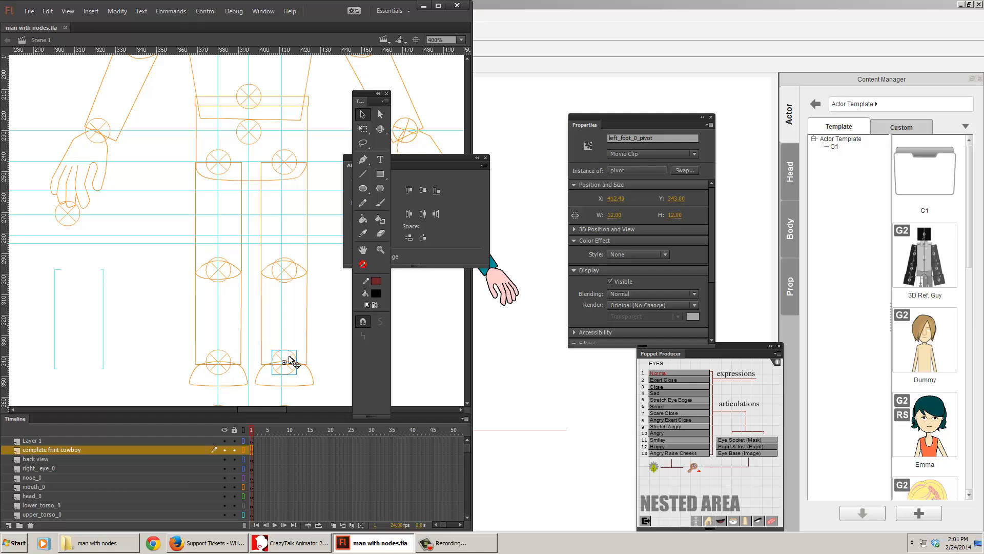
click(181, 315)
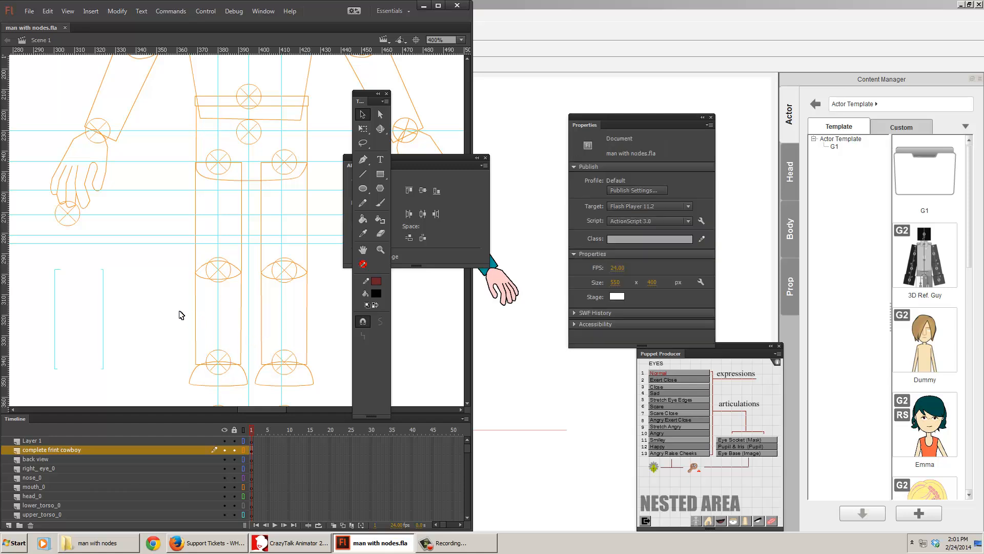
Make sure all layers are unlocked and select every part of the two figures beside the front-view character.
key(ctrl+1)
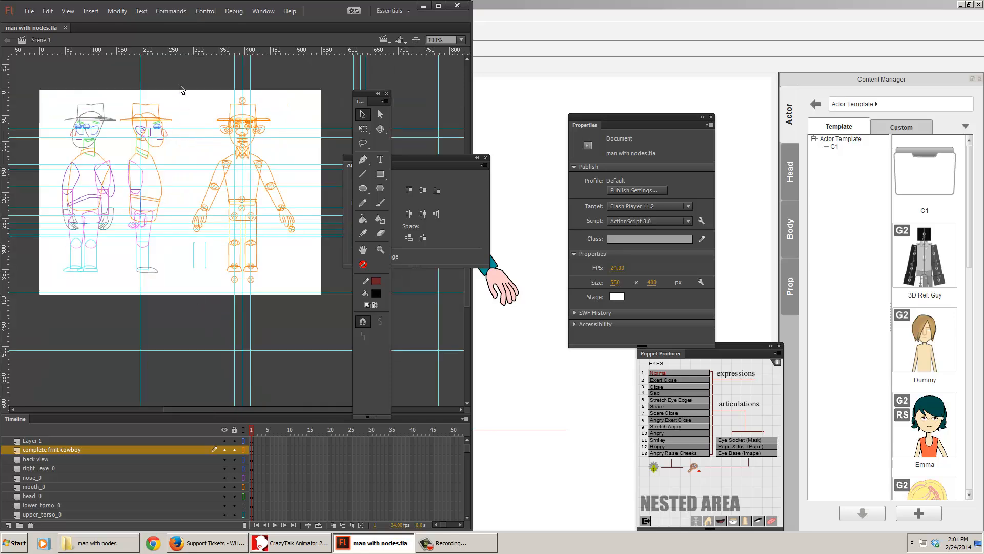
drag(180, 85, 39, 362)
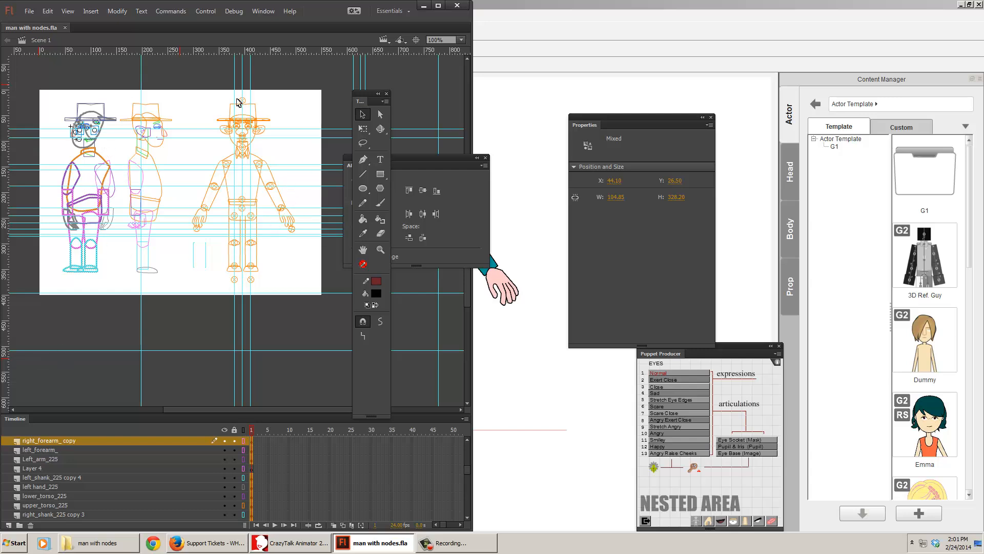
drag(365, 102, 535, 126)
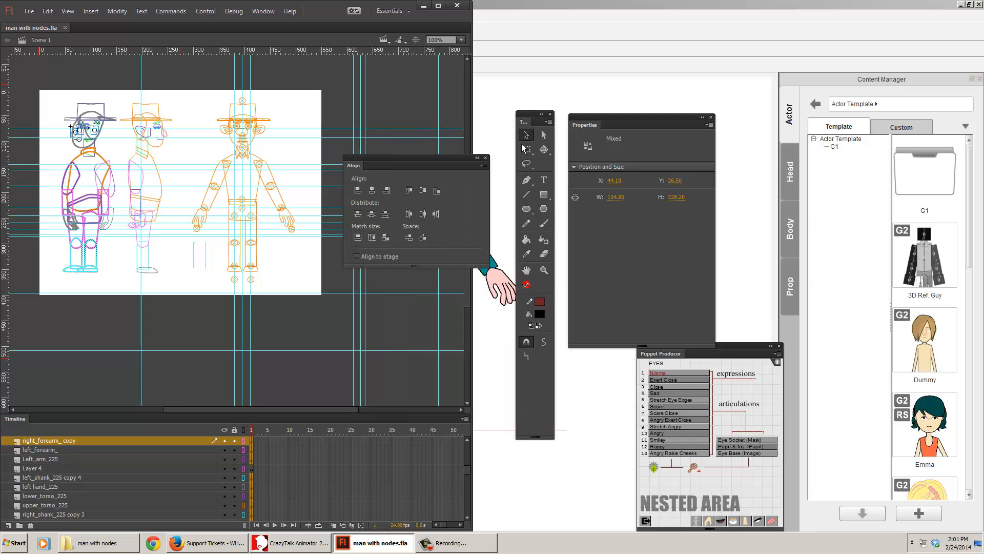
drag(467, 467, 468, 541)
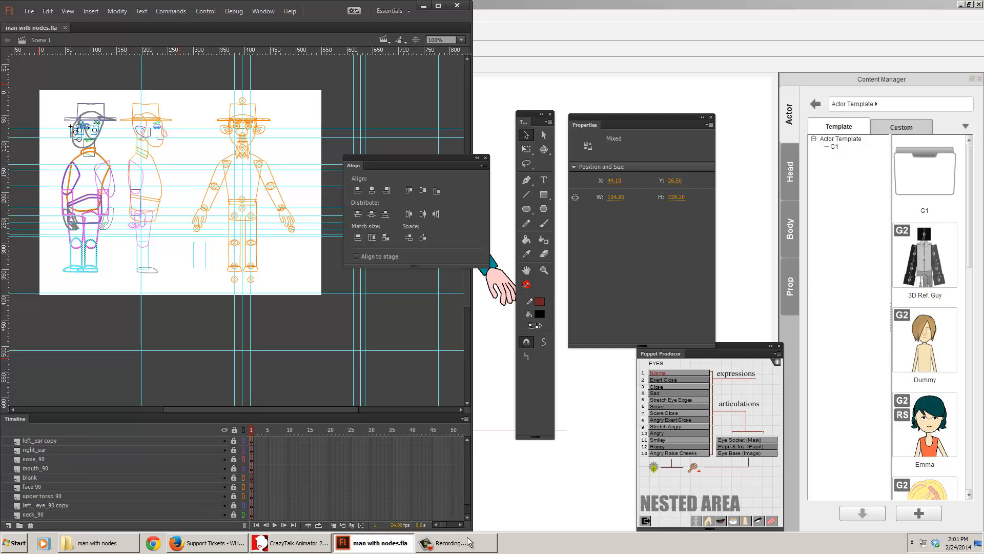
click(234, 429)
click(235, 430)
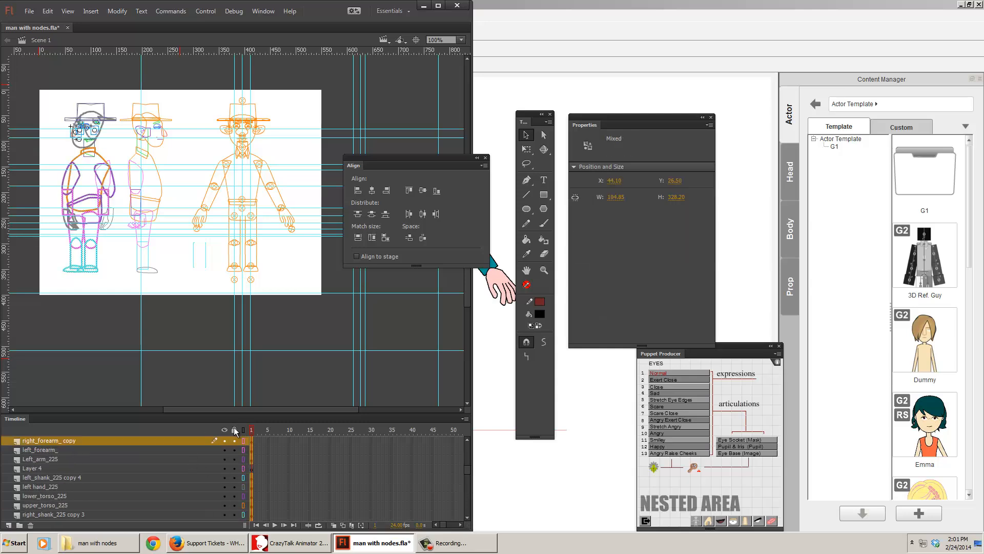
drag(40, 84, 178, 329)
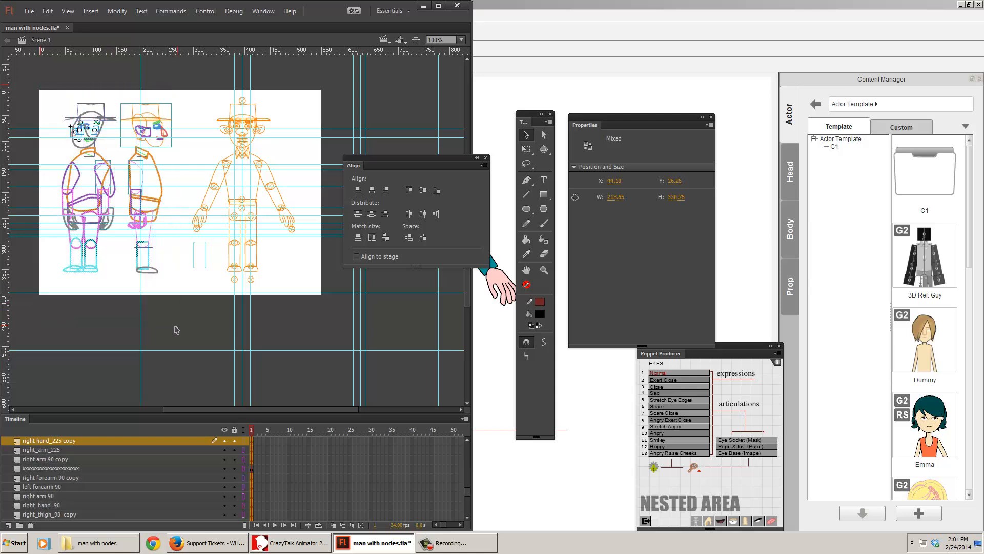
Use Puppet Producer's eraser in body mode to clear the instance names of the selected parts, and bring the output message into view.
drag(696, 364, 382, 305)
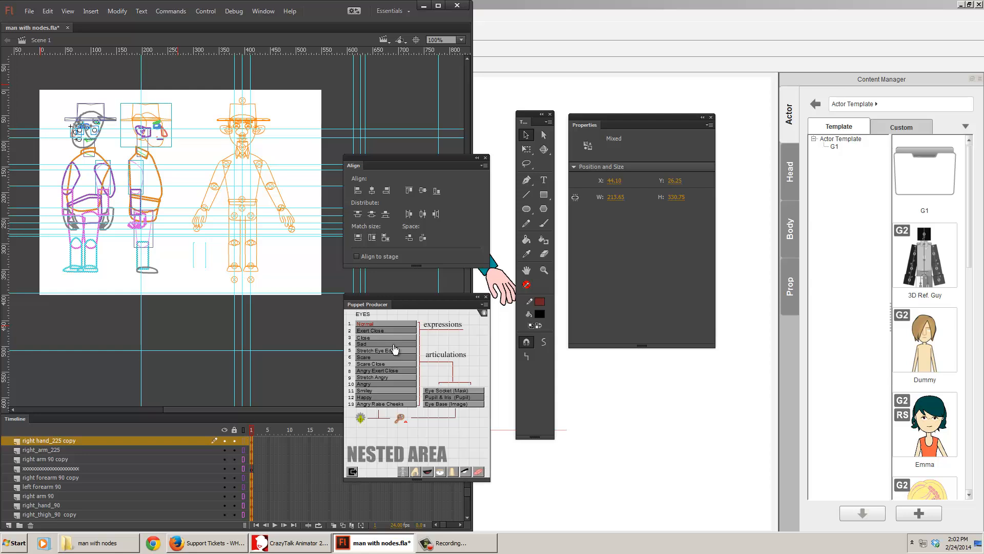
click(408, 476)
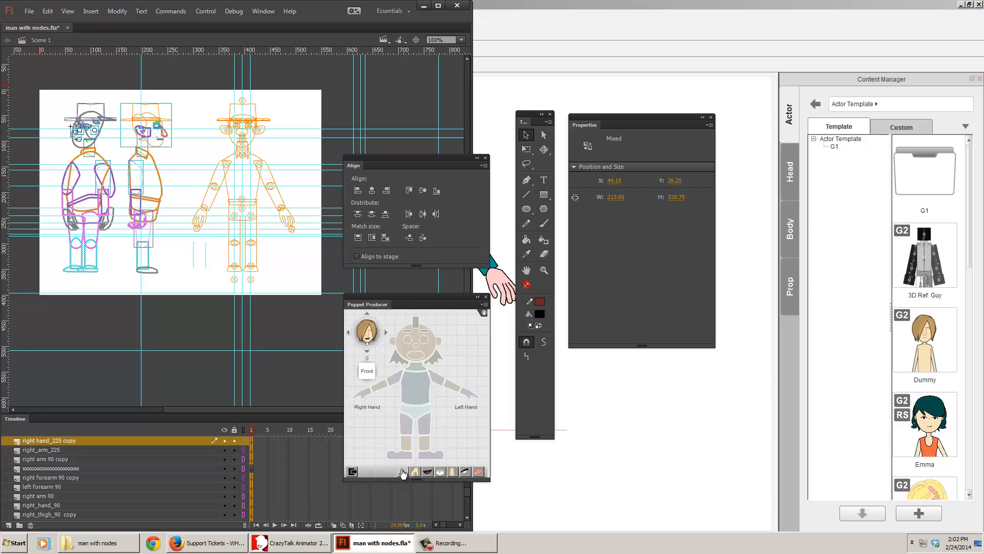
click(482, 471)
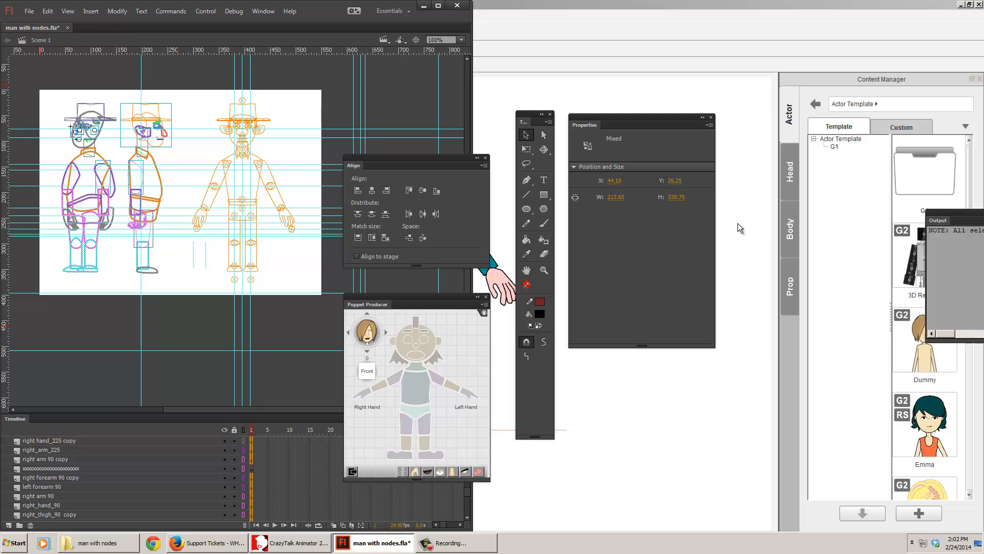
drag(470, 229, 437, 283)
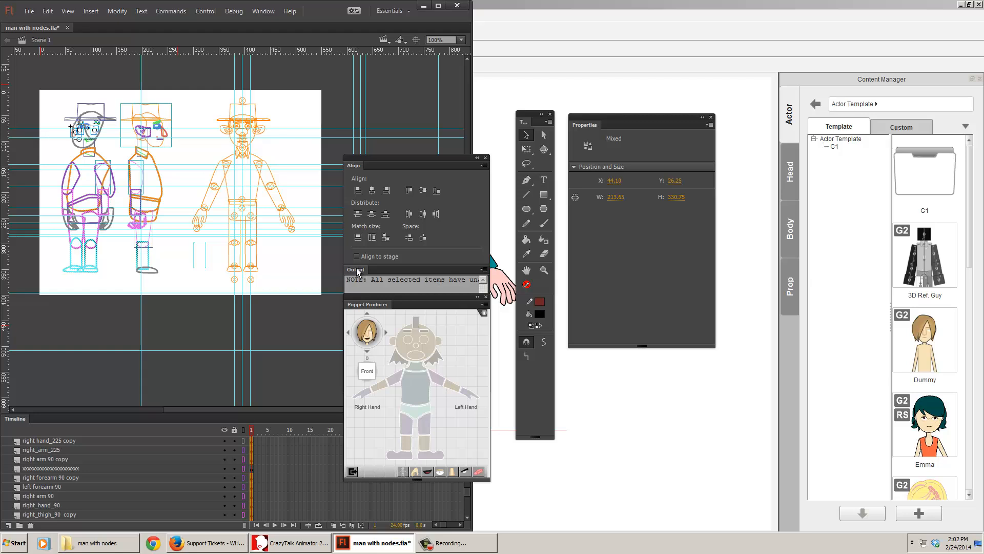
drag(356, 269, 393, 103)
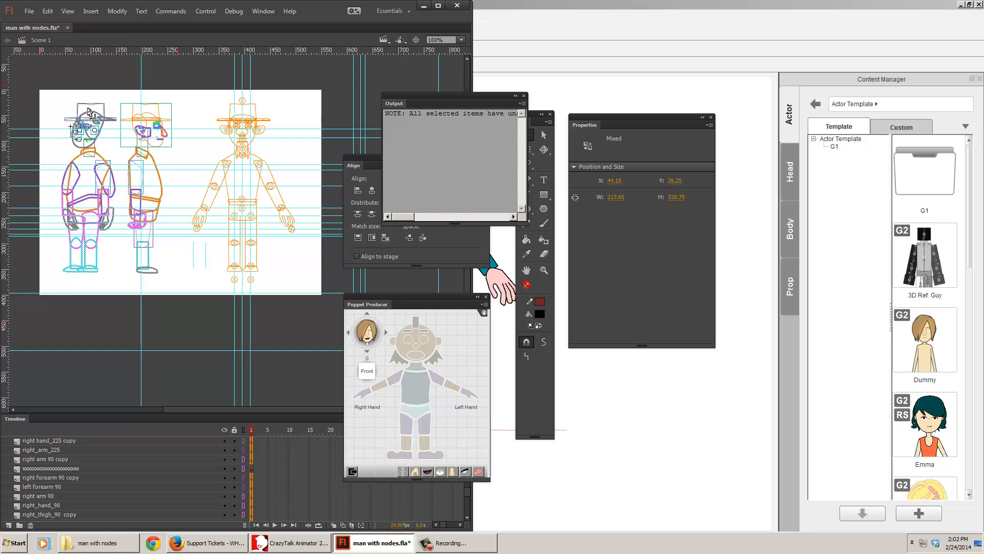
Deselect everything, lock every layer except complete frint cowboy, and save the document.
click(328, 290)
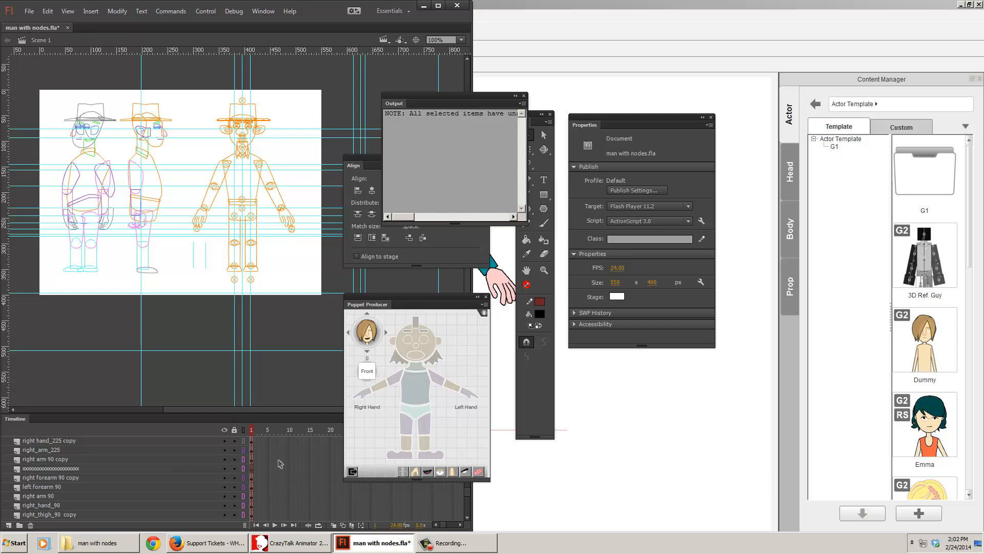
scroll(281, 463, up, 3)
scroll(280, 464, up, 5)
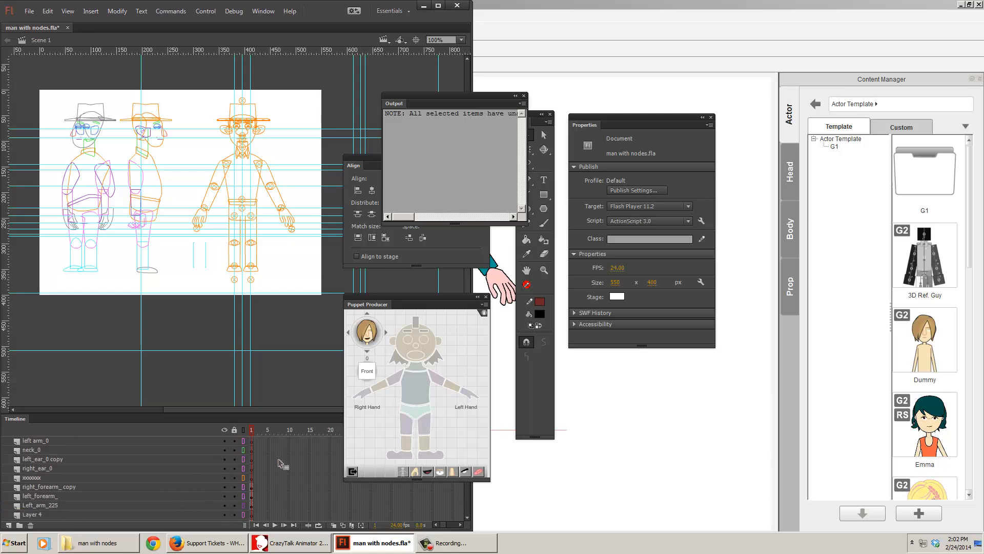
click(250, 451)
click(234, 430)
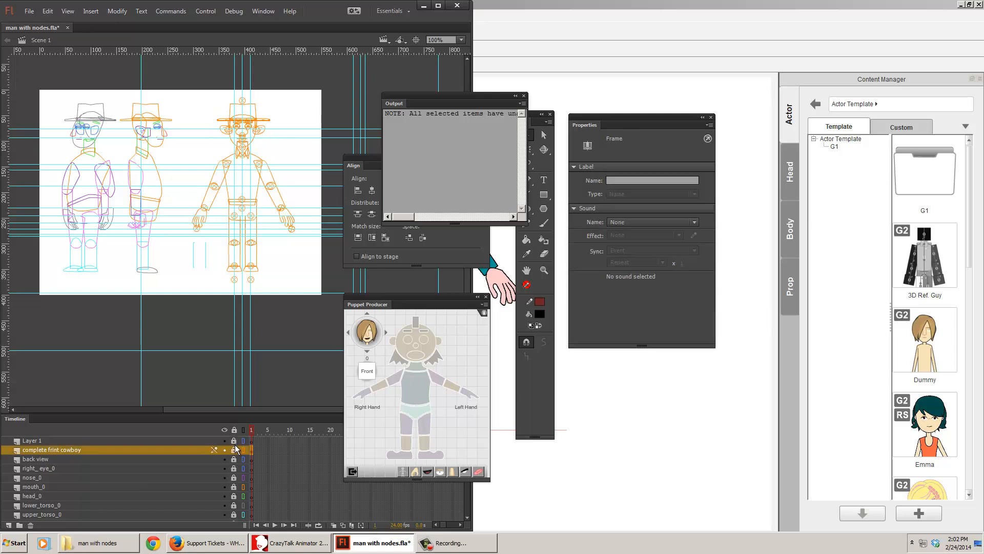
click(233, 450)
click(290, 377)
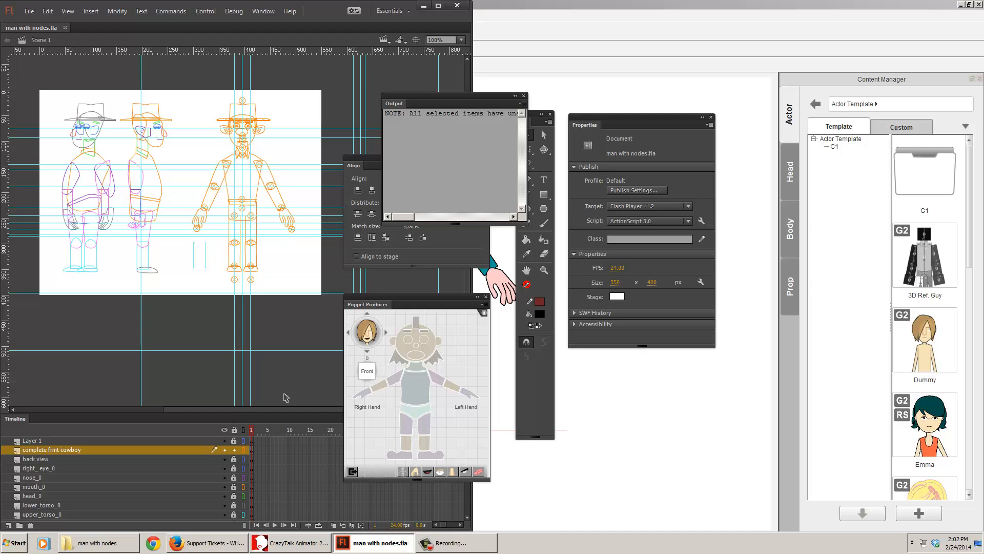
Export the movie over the existing man with nodes.swf.
key(ctrl+alt+shift+s)
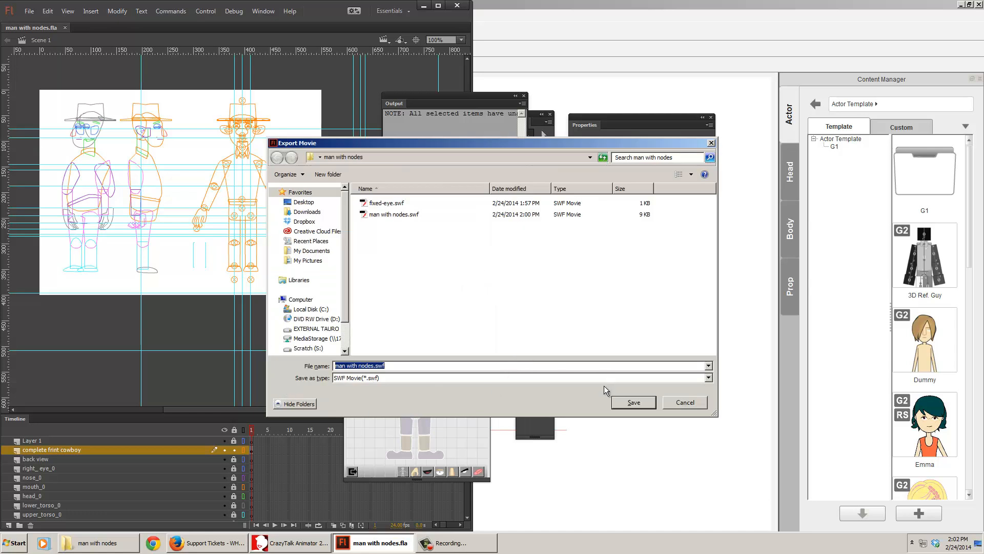
click(626, 404)
click(545, 297)
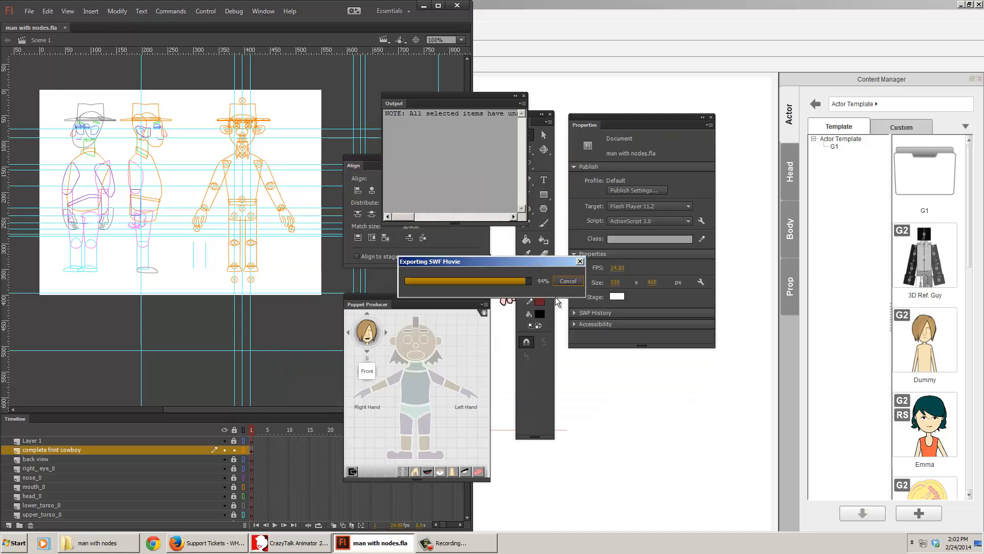
Switch to CrazyTalk Animator and reload the character from man with nodes.swf without keeping any working options.
click(536, 77)
click(8, 114)
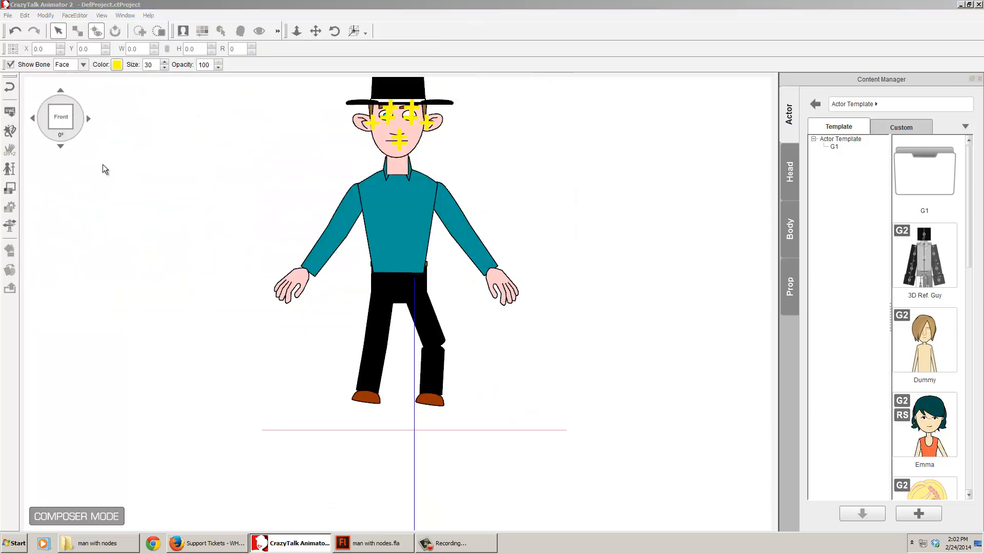
click(356, 234)
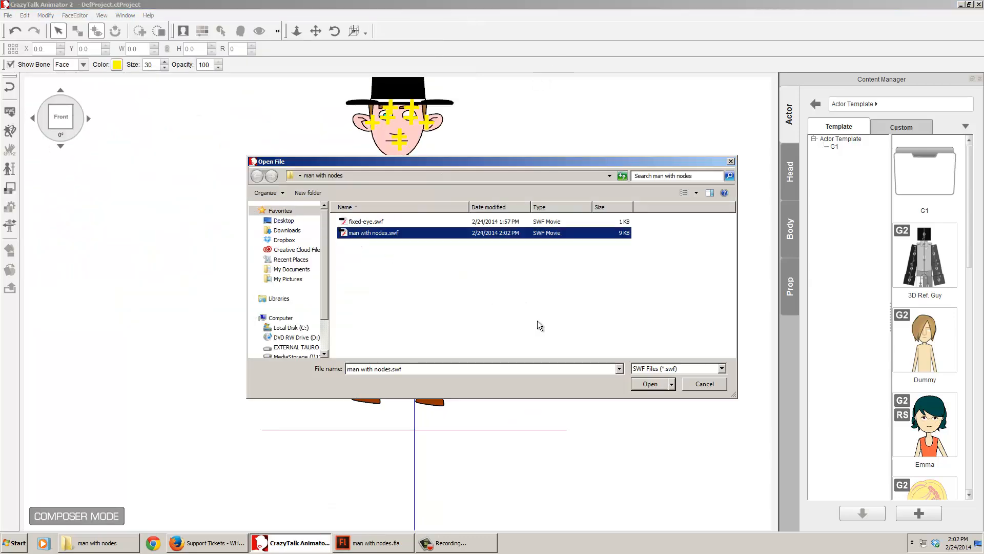
click(662, 386)
click(463, 327)
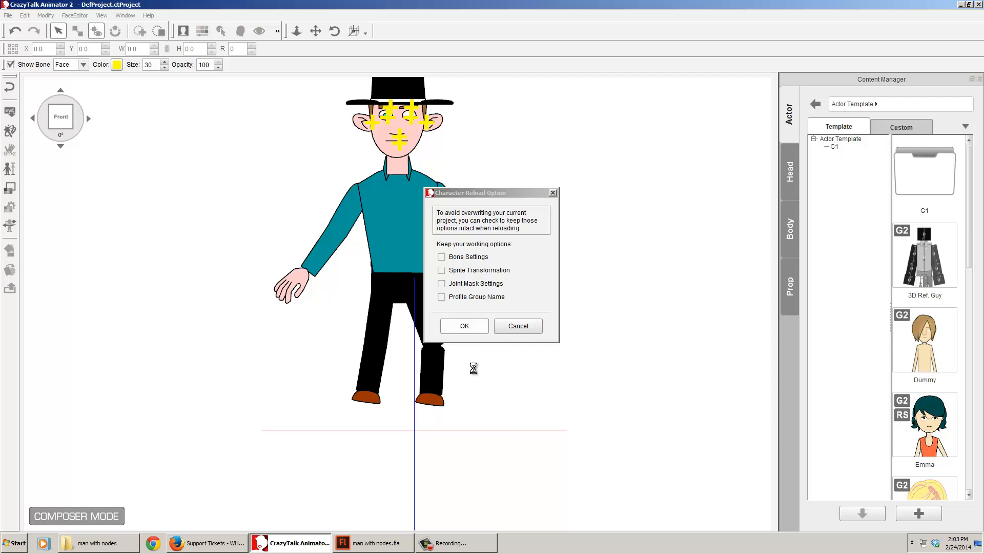
click(507, 379)
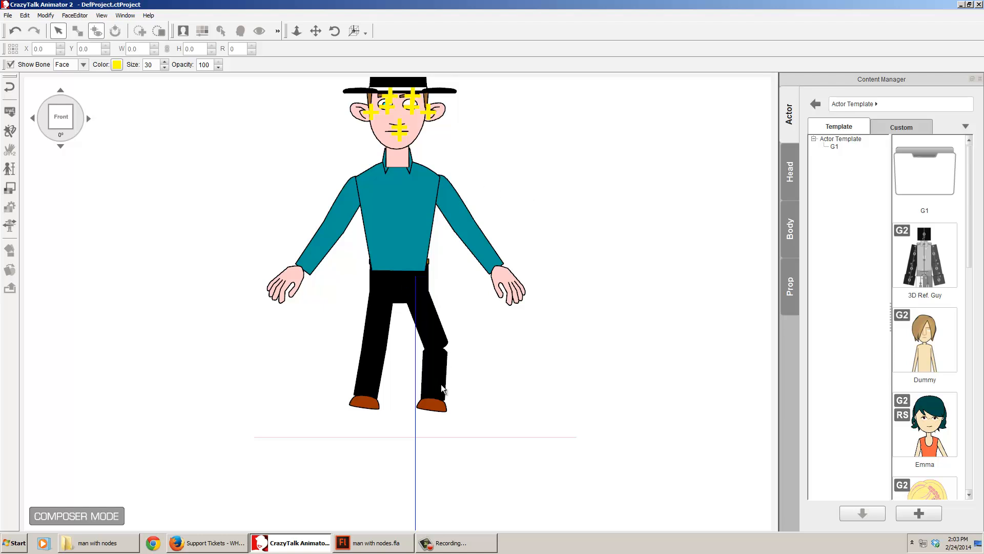
Open the left thigh in the Sprite Editor, rotate it to 13 and shift it to about X 1.2, Y 21.5 over its bone.
click(440, 334)
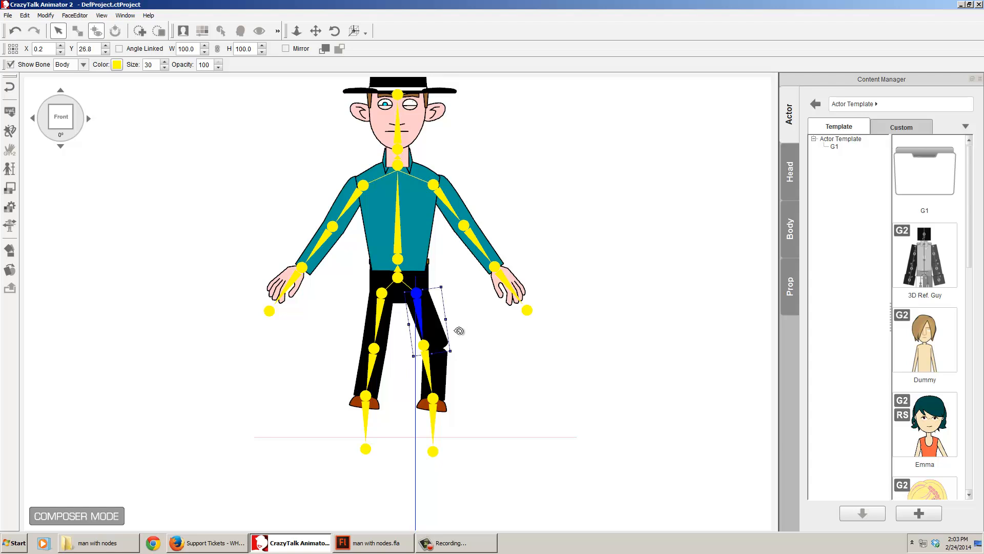
click(11, 270)
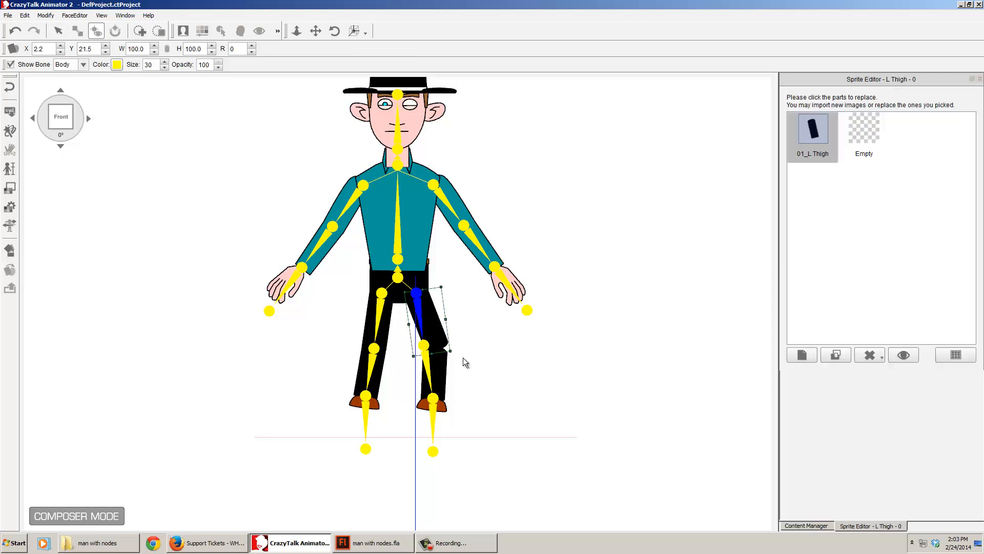
drag(454, 349, 427, 329)
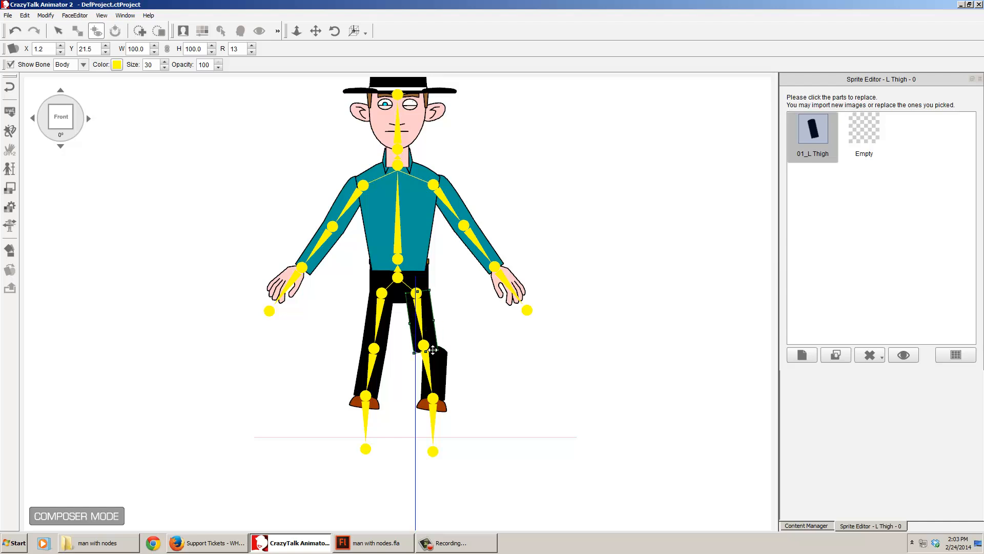
Align the left shank at about X 2.3, Y 12.3 and the left foot at about X 2.6, Y 6.5, both rotated to 353.
click(441, 370)
drag(444, 369, 428, 365)
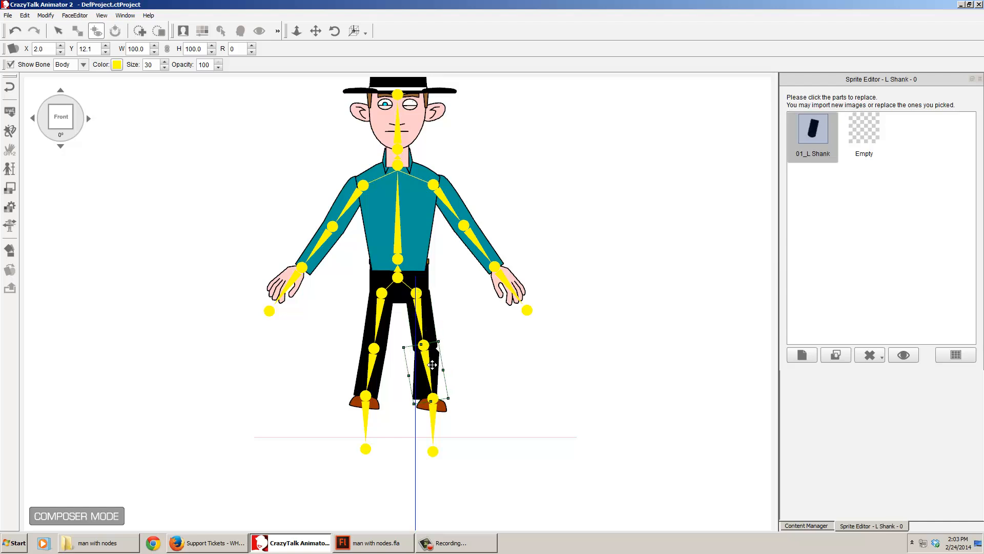
drag(454, 398, 419, 382)
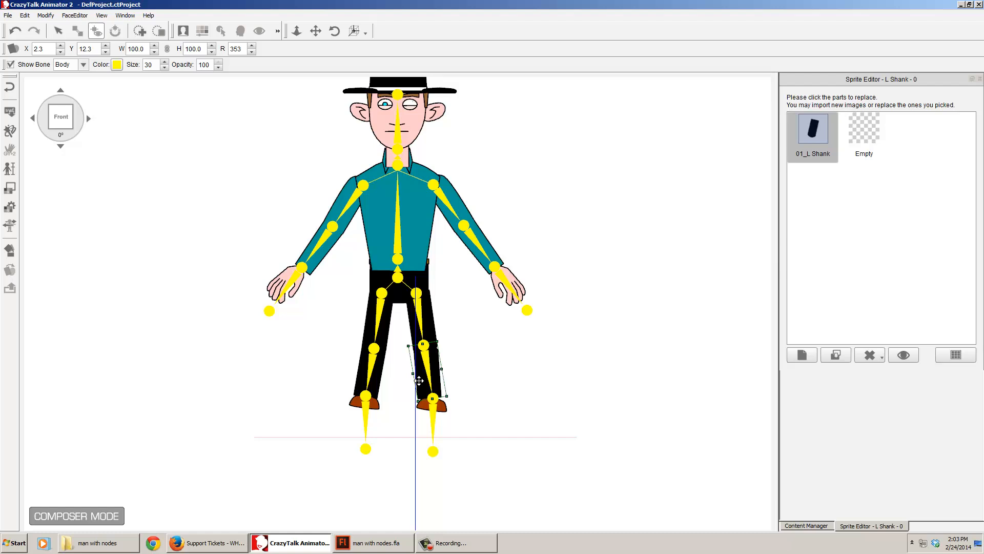
click(442, 409)
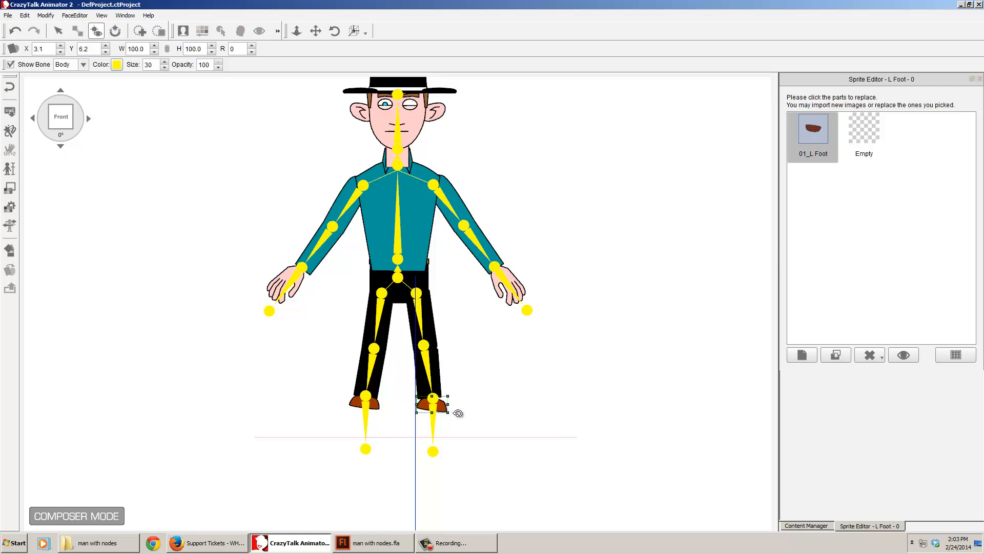
drag(460, 411, 438, 402)
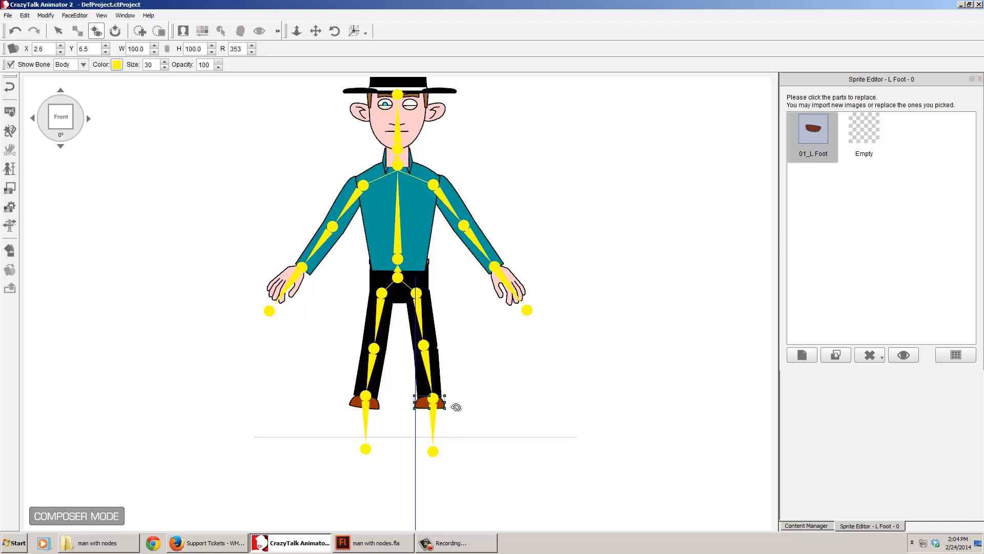
click(9, 110)
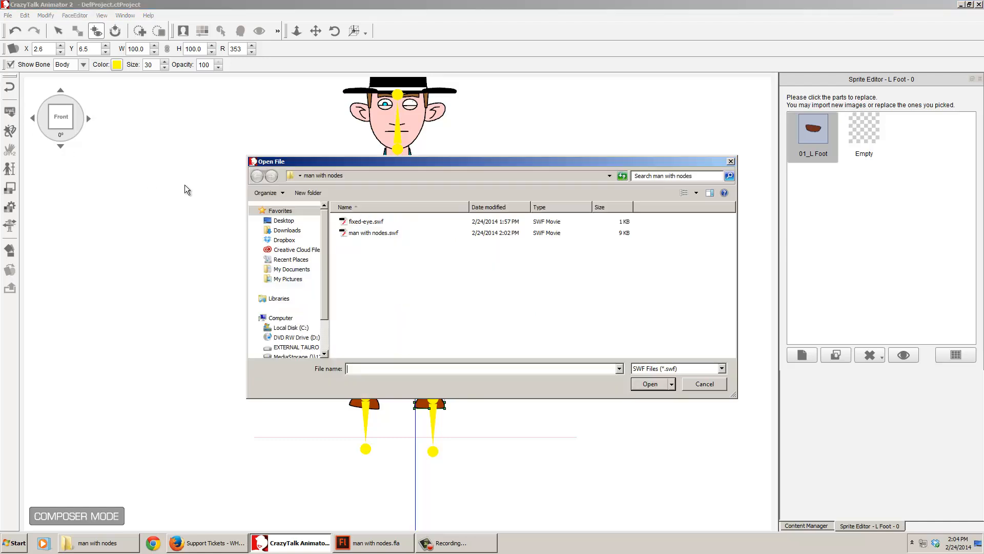
click(380, 232)
click(650, 384)
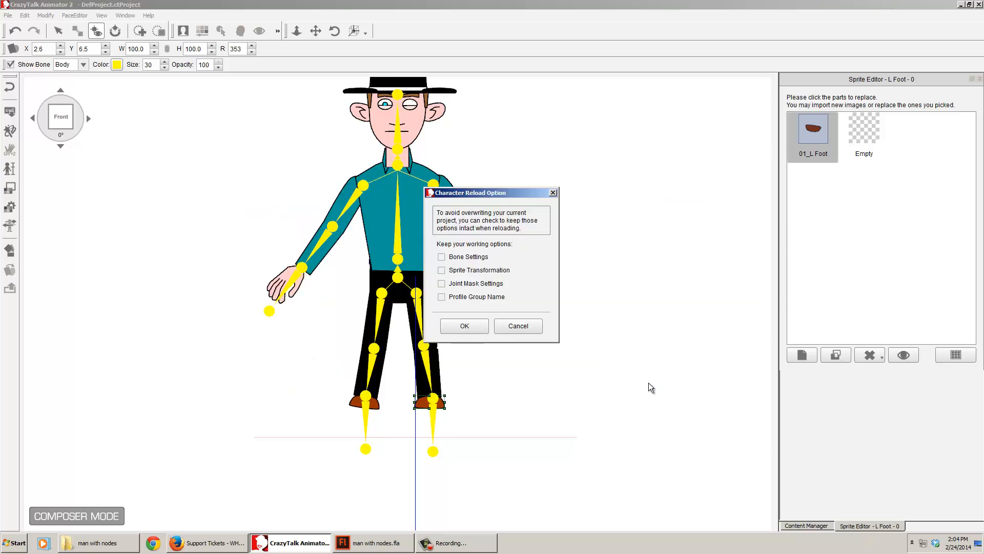
click(443, 271)
click(440, 284)
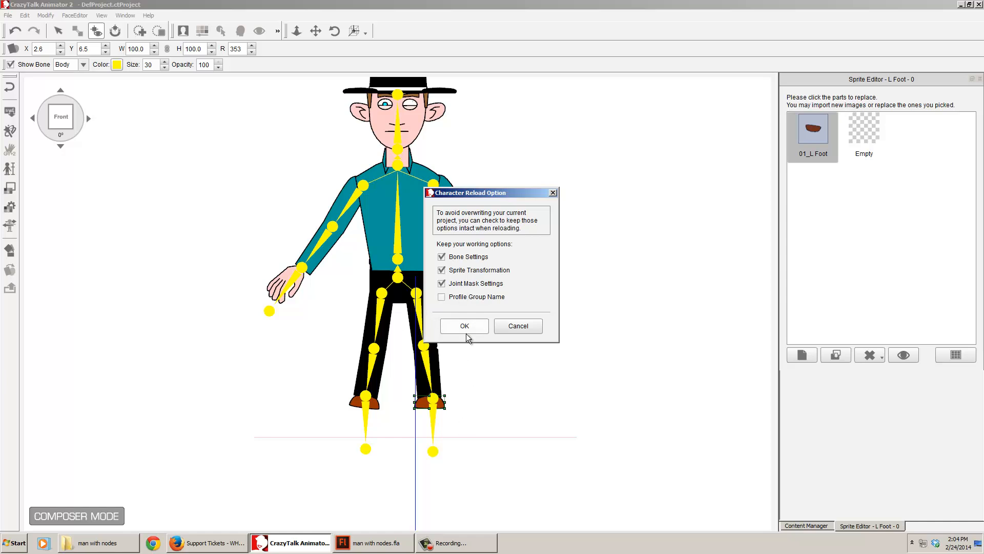
click(518, 326)
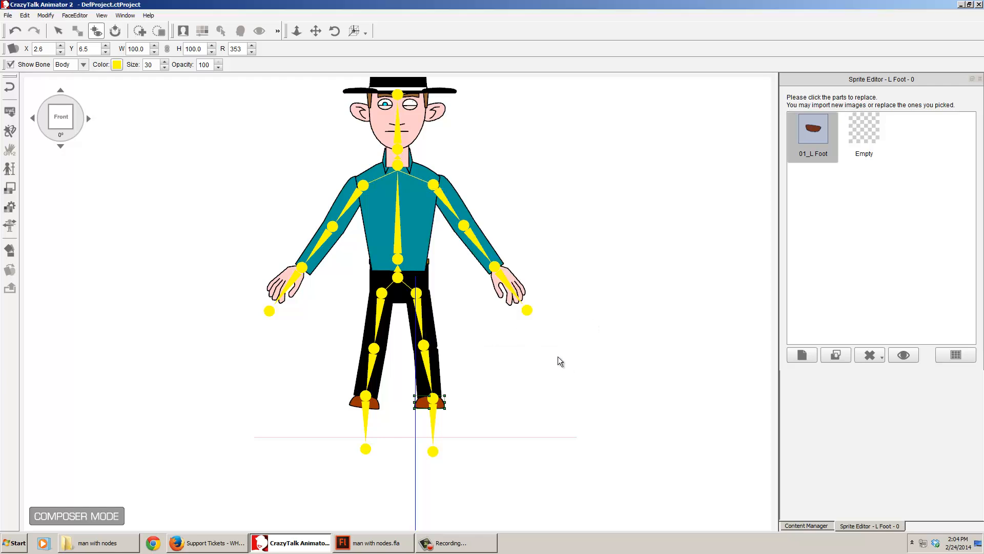
Replace the left eye's normal sprite with fixed-eye.swf.
click(409, 105)
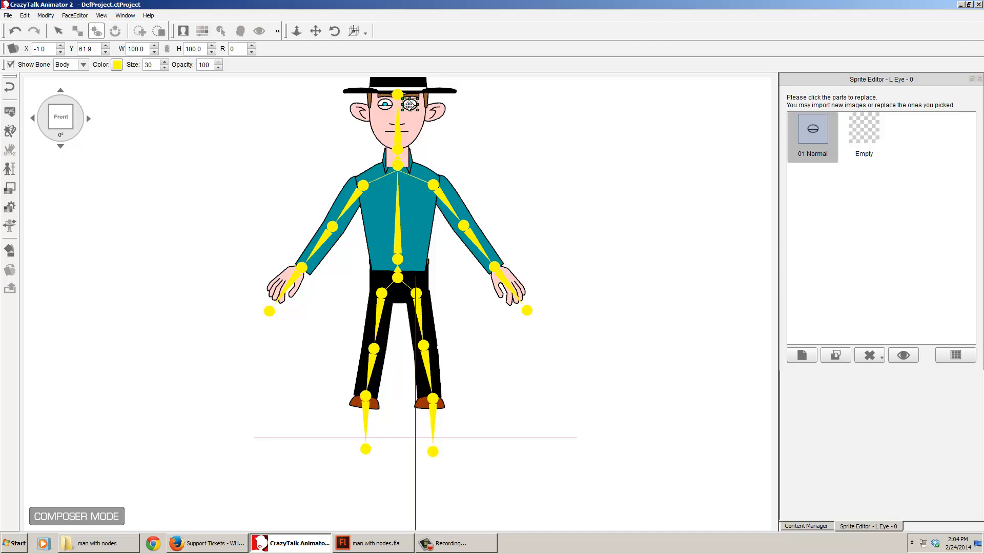
click(837, 354)
click(363, 222)
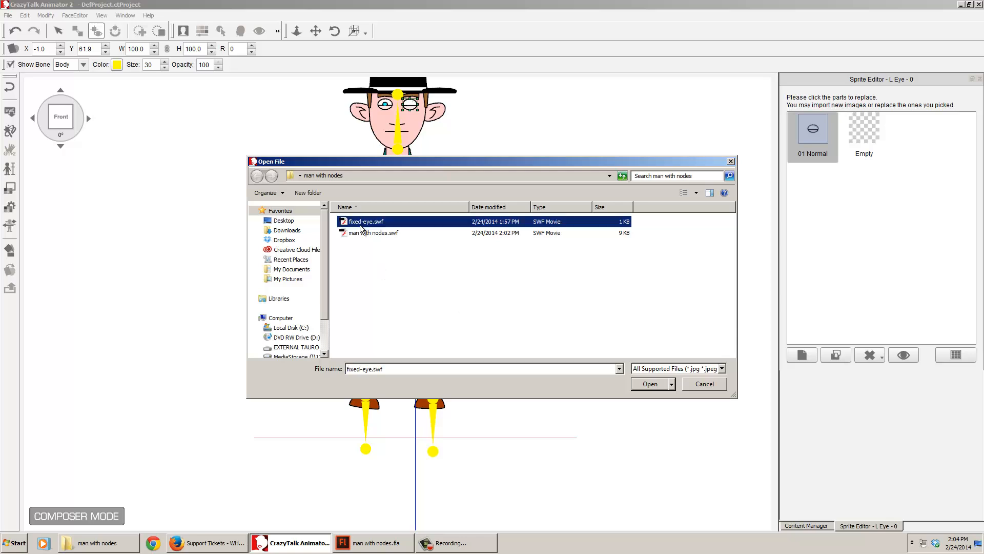
click(648, 383)
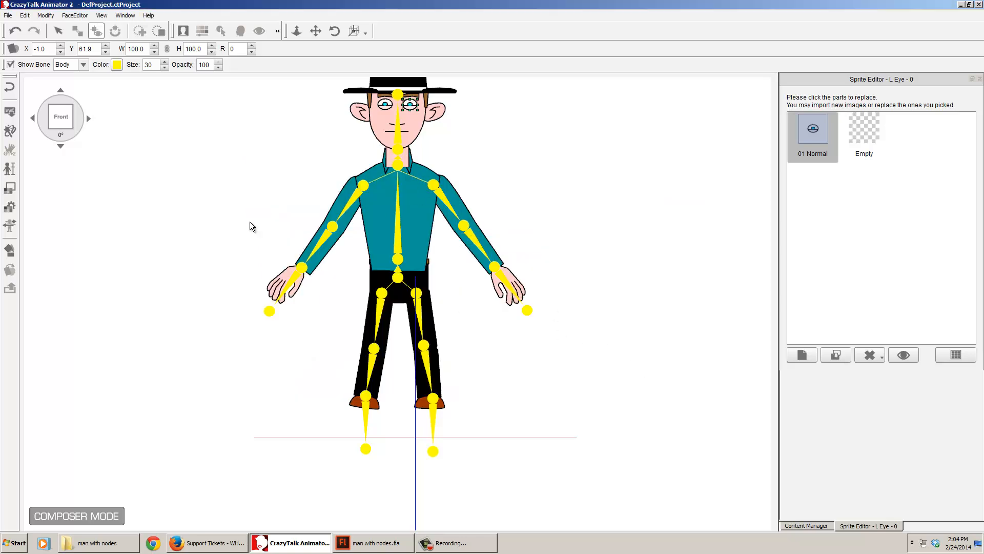
Preview all the face motions on the whole character in Calibration, and stop the playback.
click(15, 244)
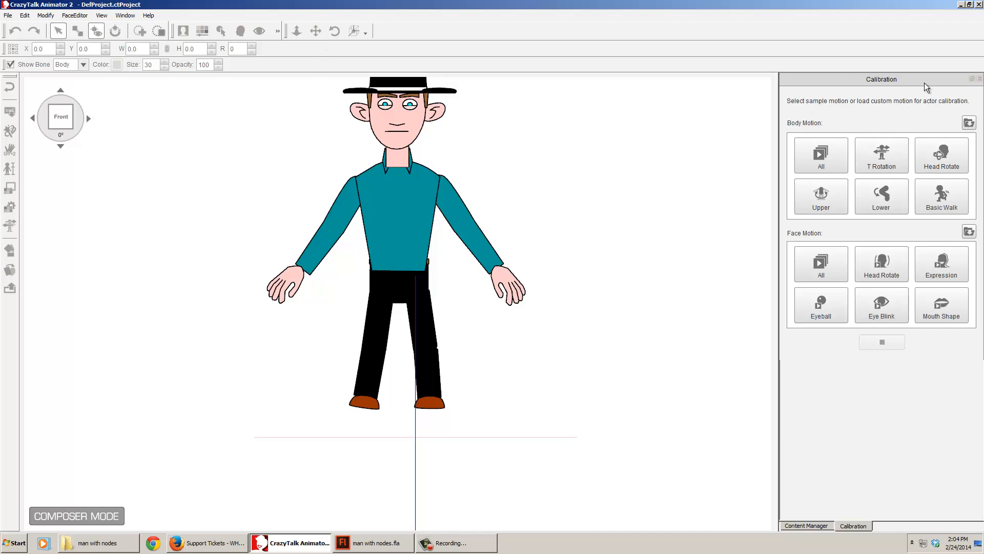
click(979, 79)
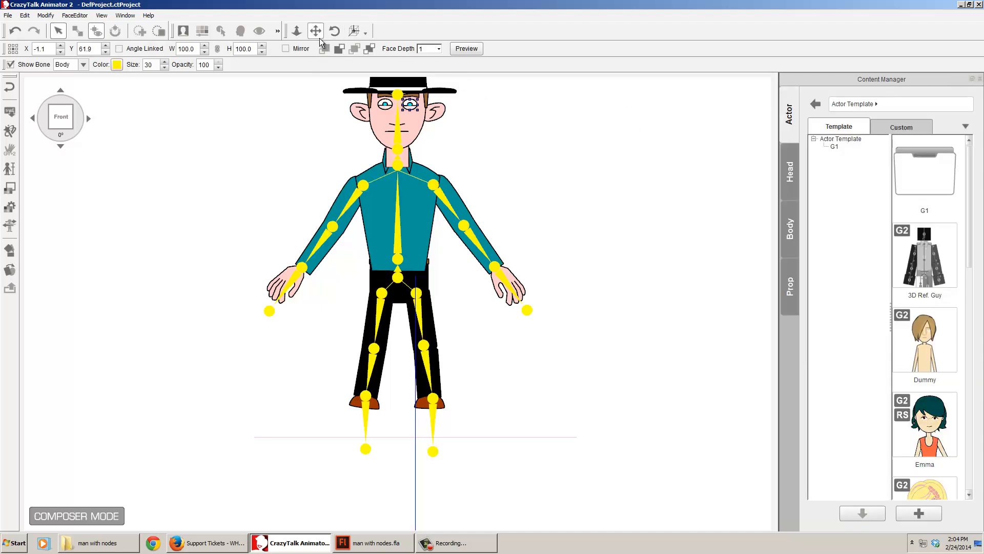
drag(518, 145, 456, 190)
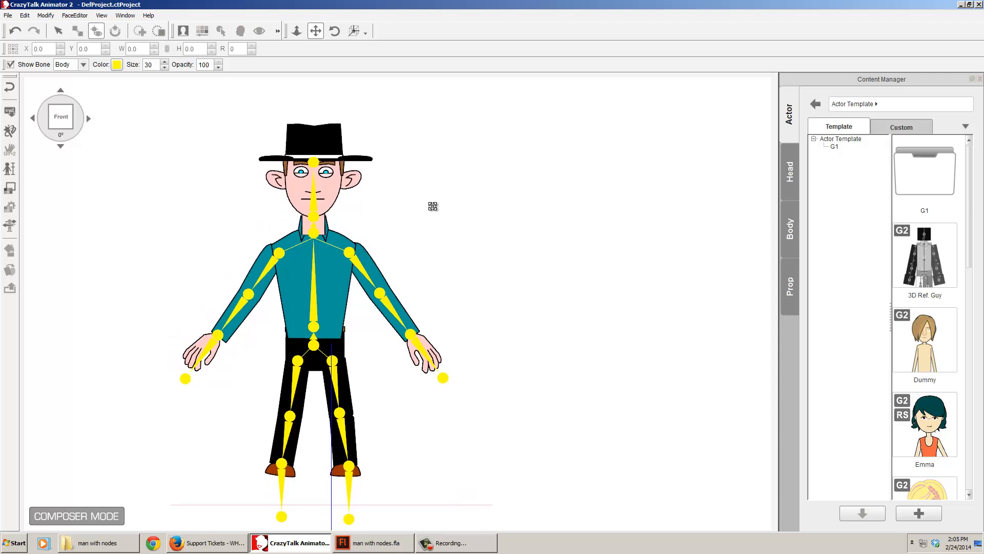
click(9, 225)
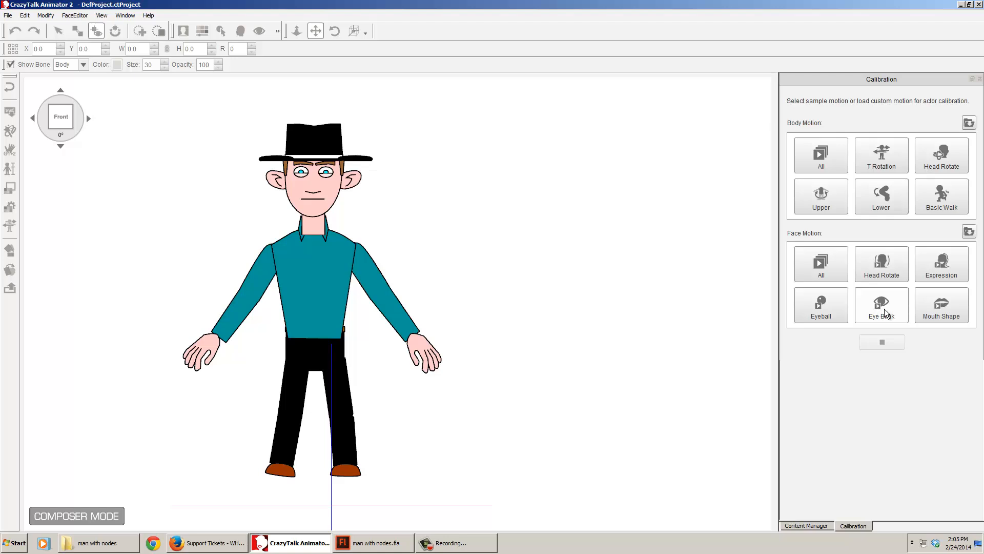
click(826, 277)
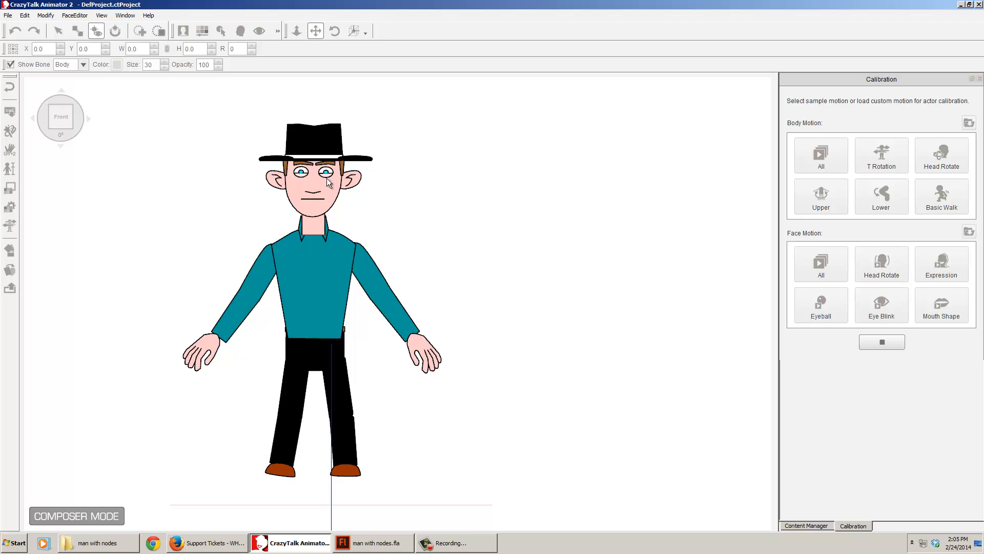
click(881, 343)
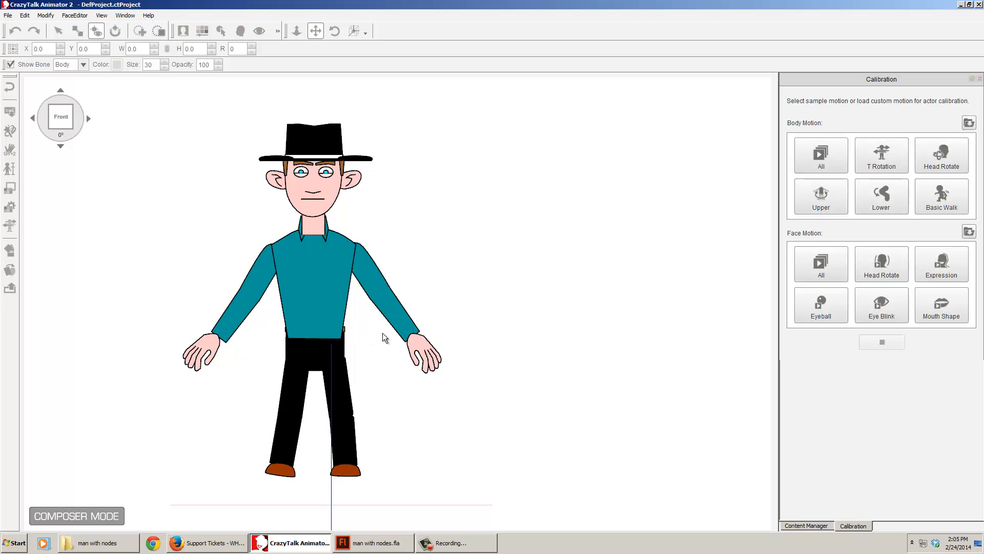
Play the Basic Walk calibration motion and compare the character's 45° view with its front view.
click(944, 196)
click(89, 117)
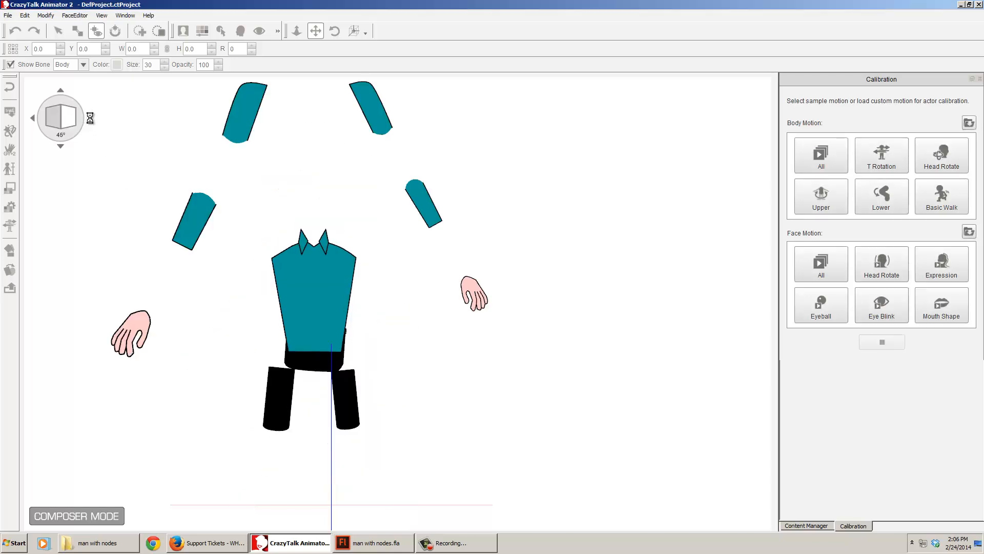
click(32, 118)
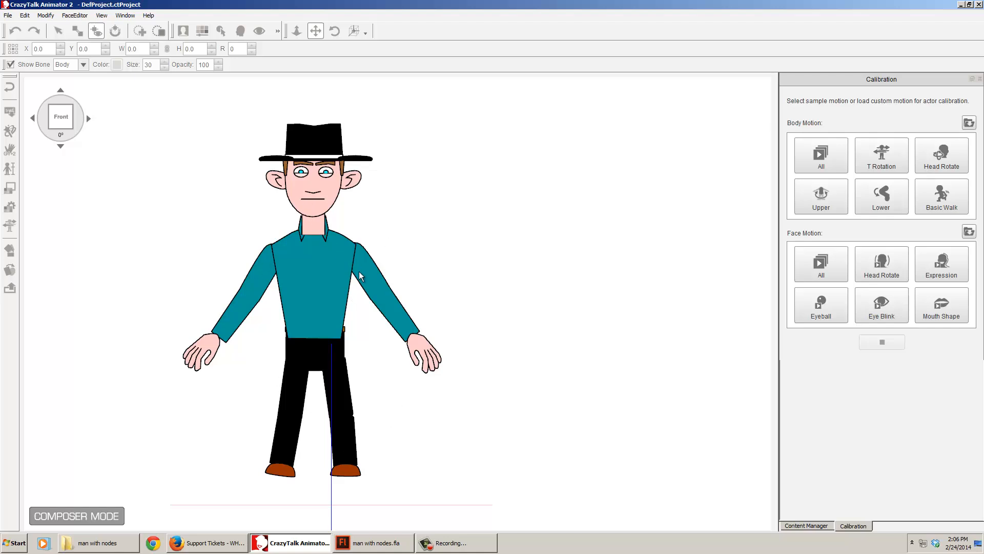
click(90, 118)
Close Calibration and turn off Affected by 3D Motion for the character.
click(25, 16)
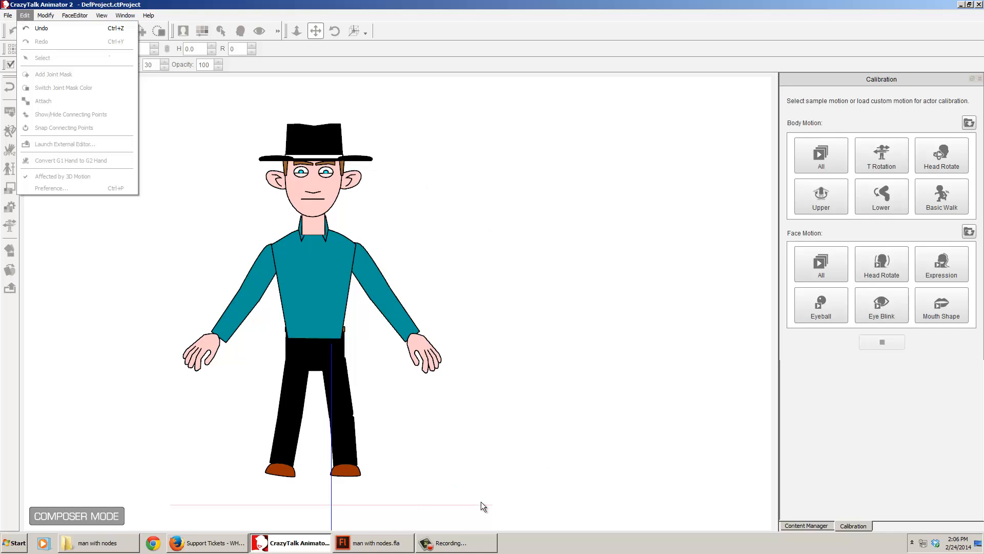
click(767, 433)
click(979, 79)
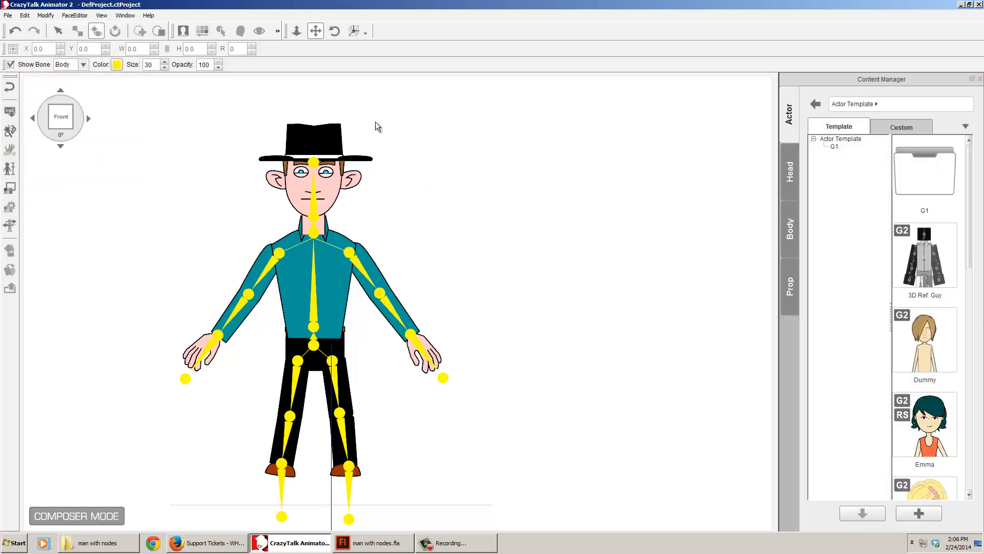
click(22, 18)
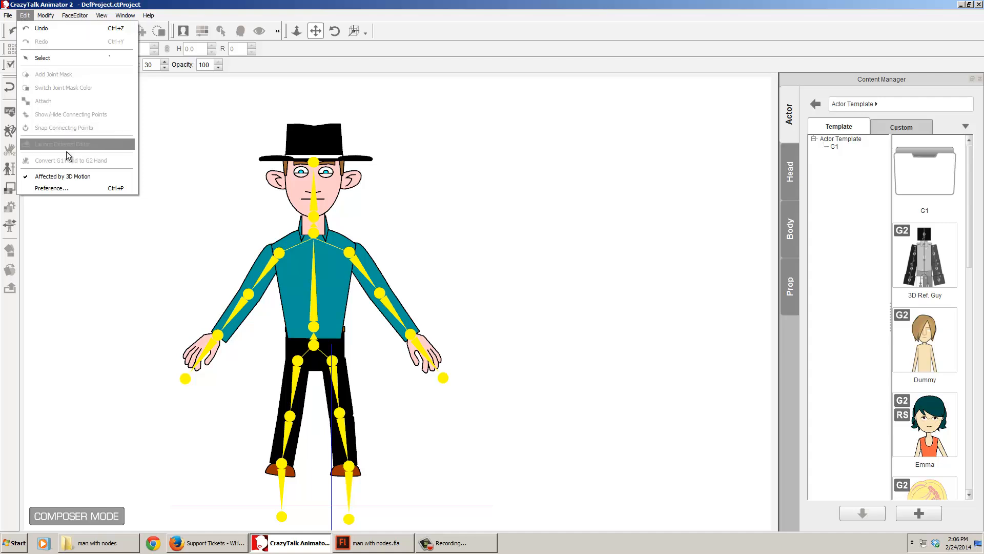
click(76, 176)
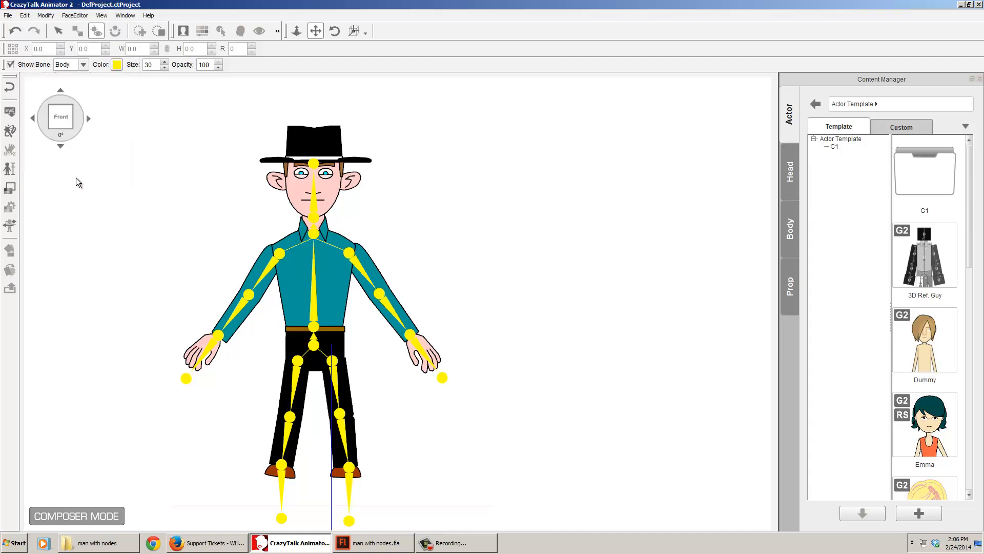
Play the Basic Walk calibration motion in front view and again at 45°, and return to the front view.
click(9, 248)
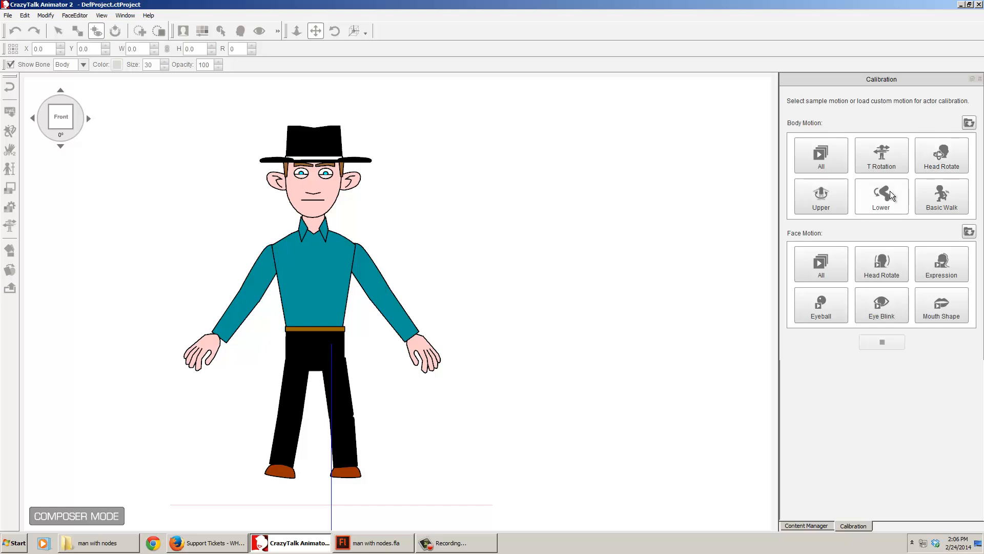
click(924, 202)
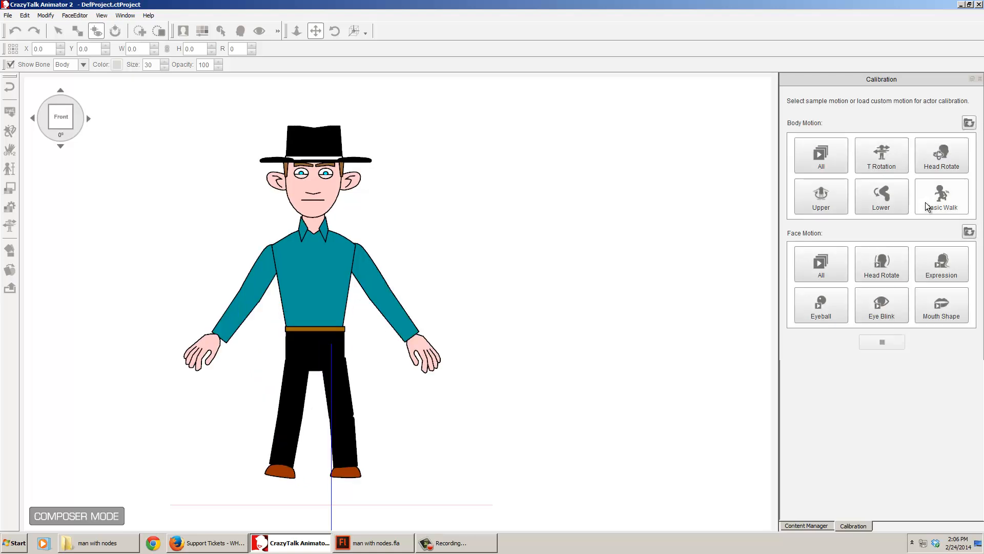
click(88, 118)
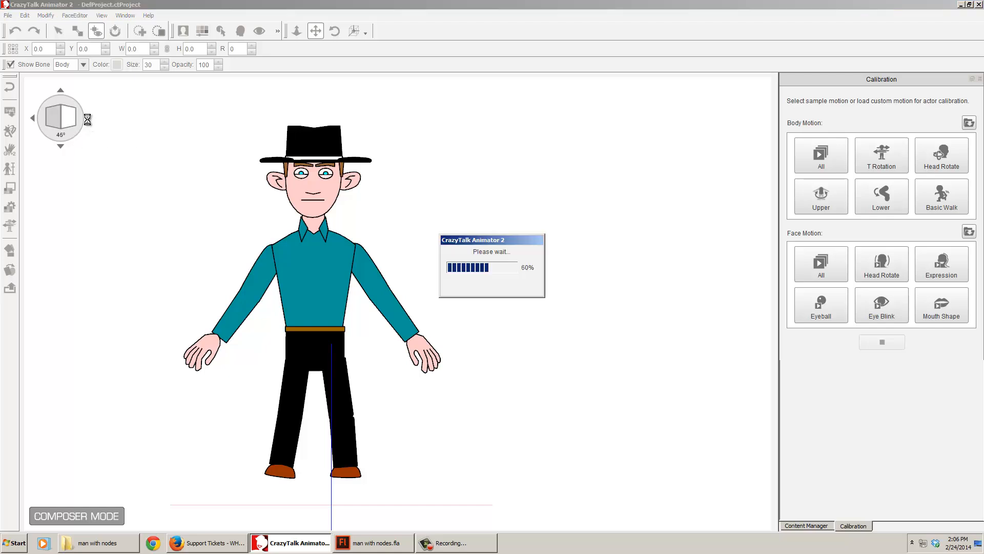
click(945, 205)
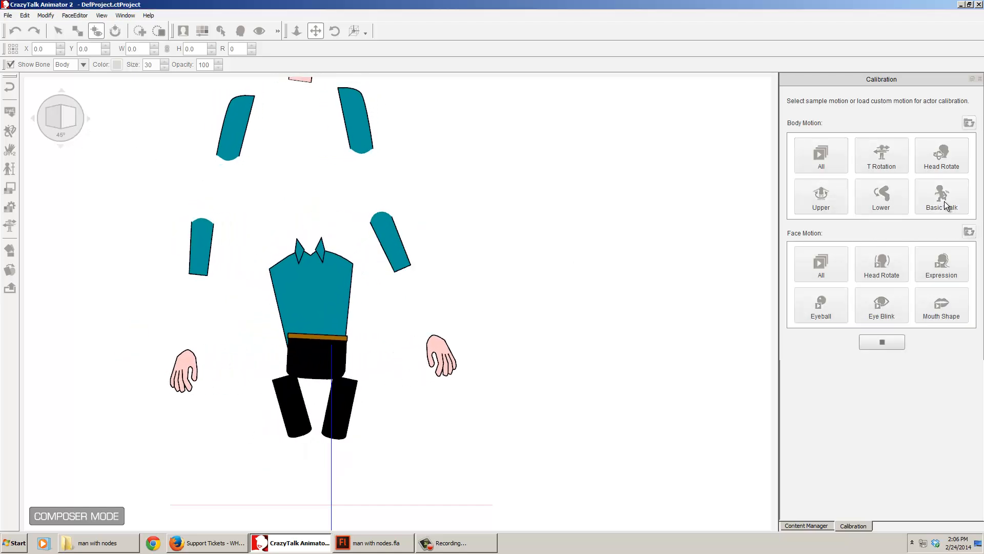
click(893, 344)
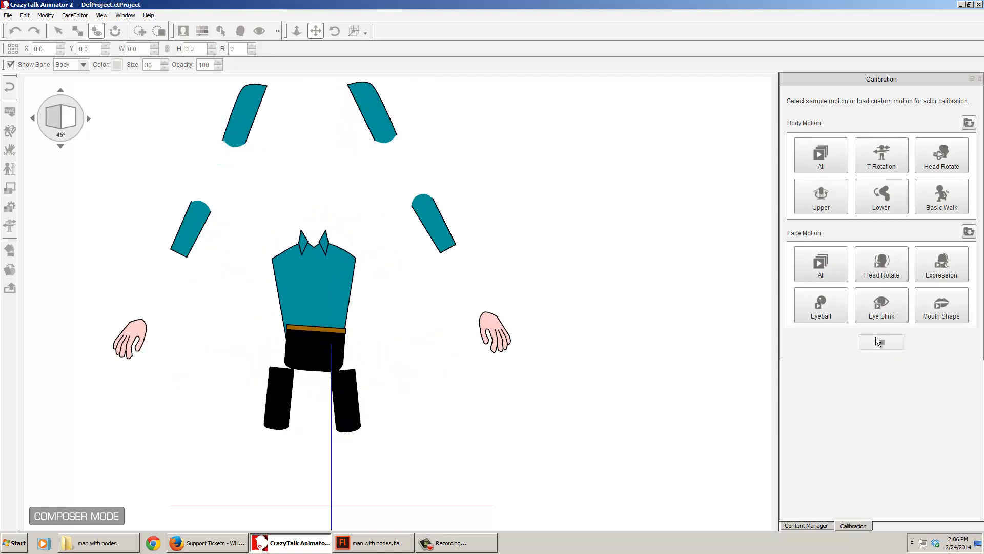
click(32, 118)
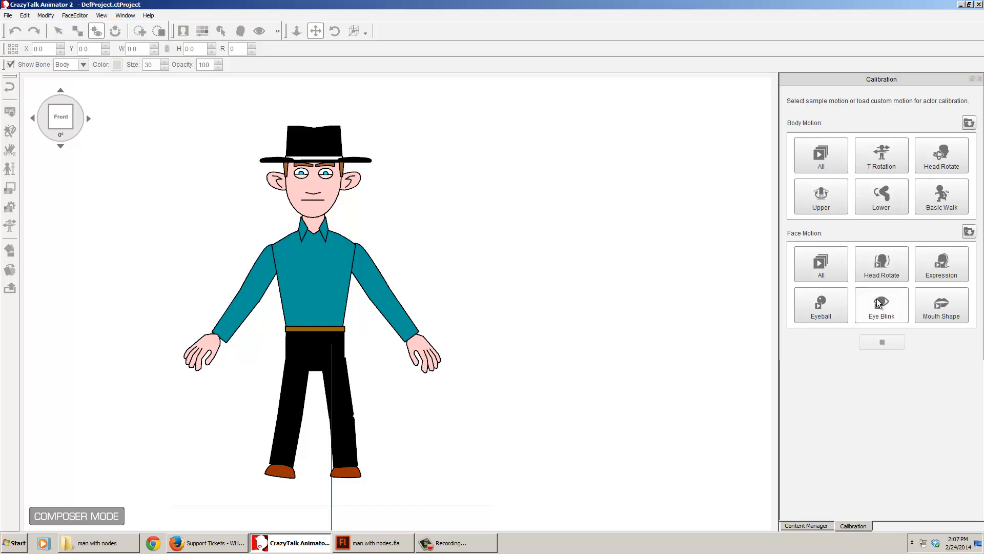
Play the Basic Walk and Lower body calibration motions on the front-facing character.
click(945, 205)
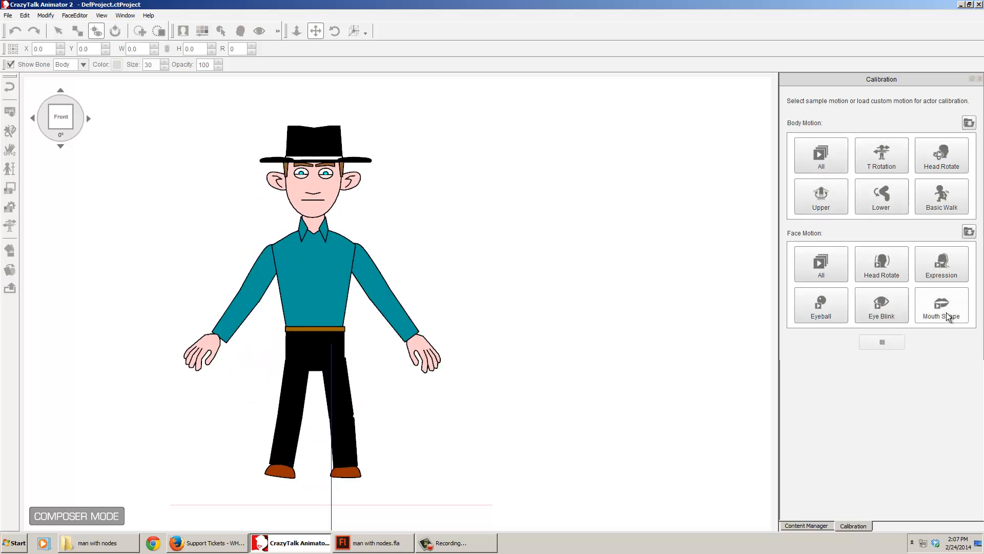
click(865, 209)
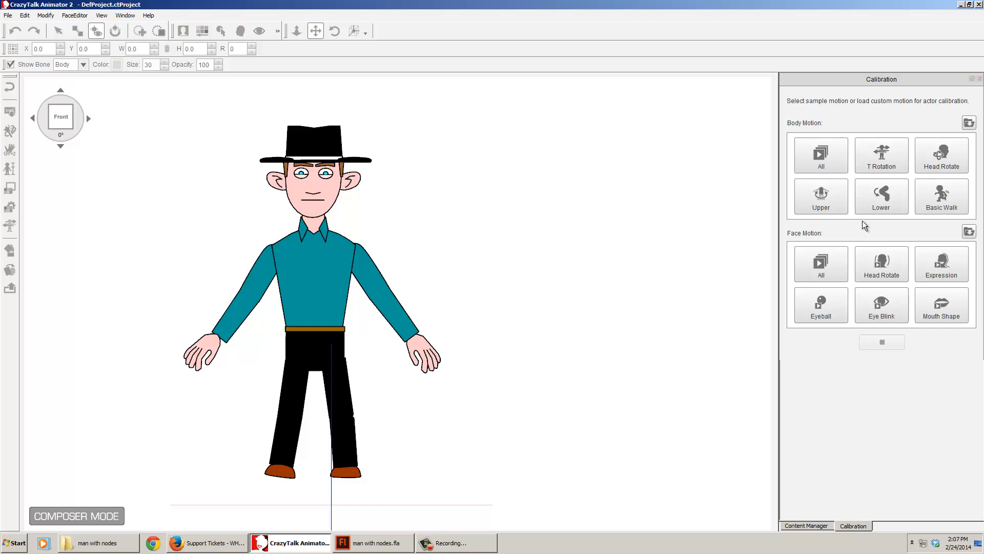
click(891, 200)
Leave Calibration and turn Affected by 3D Motion back on for the character.
click(24, 16)
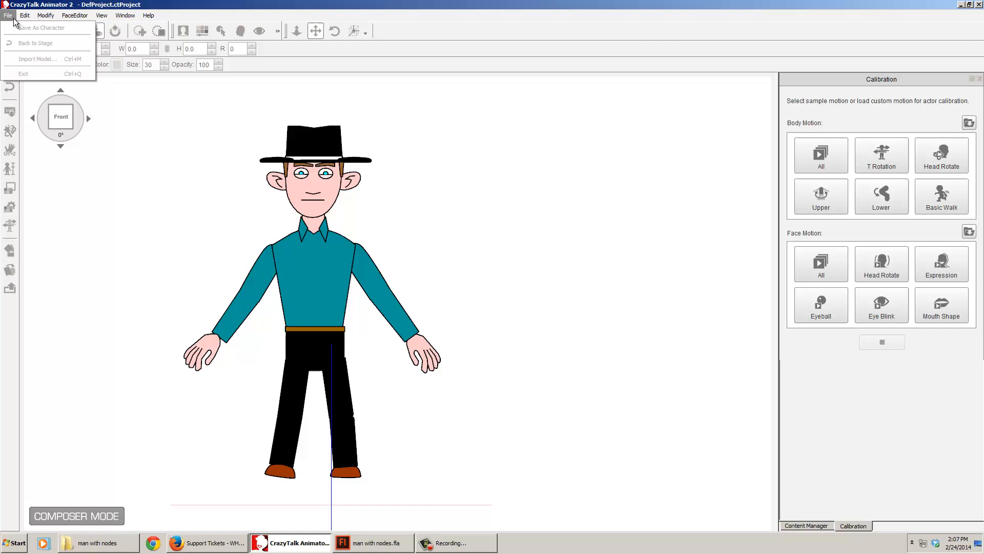
click(241, 125)
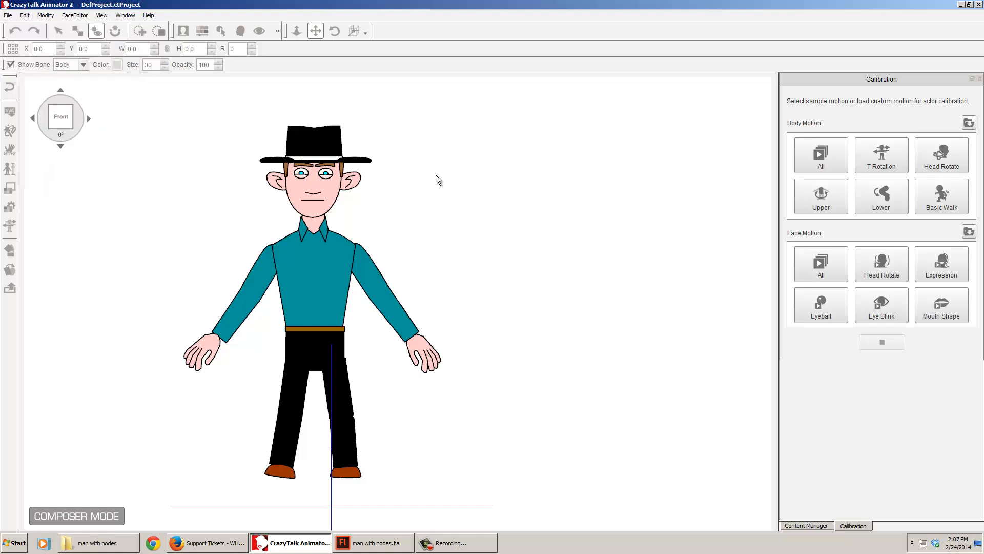
click(980, 78)
click(25, 15)
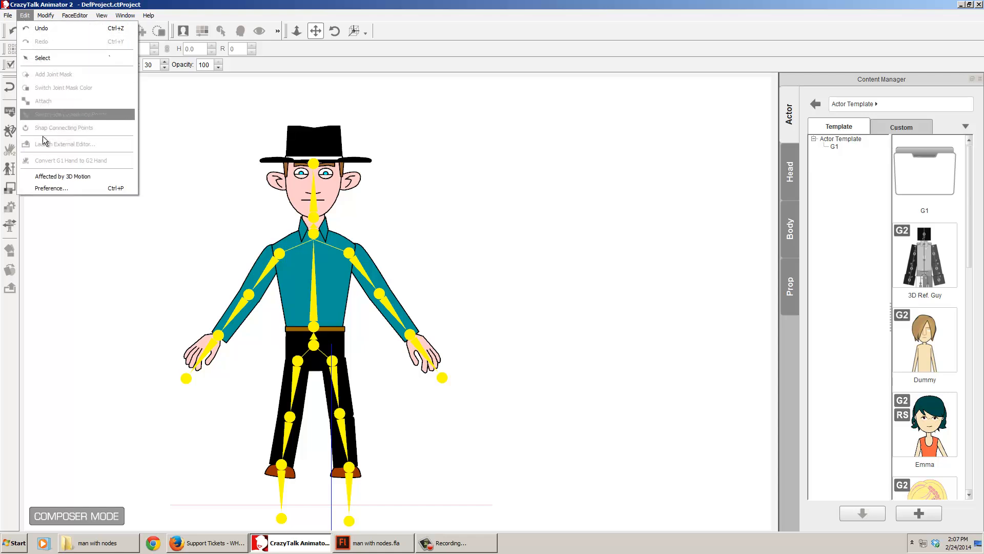
click(66, 176)
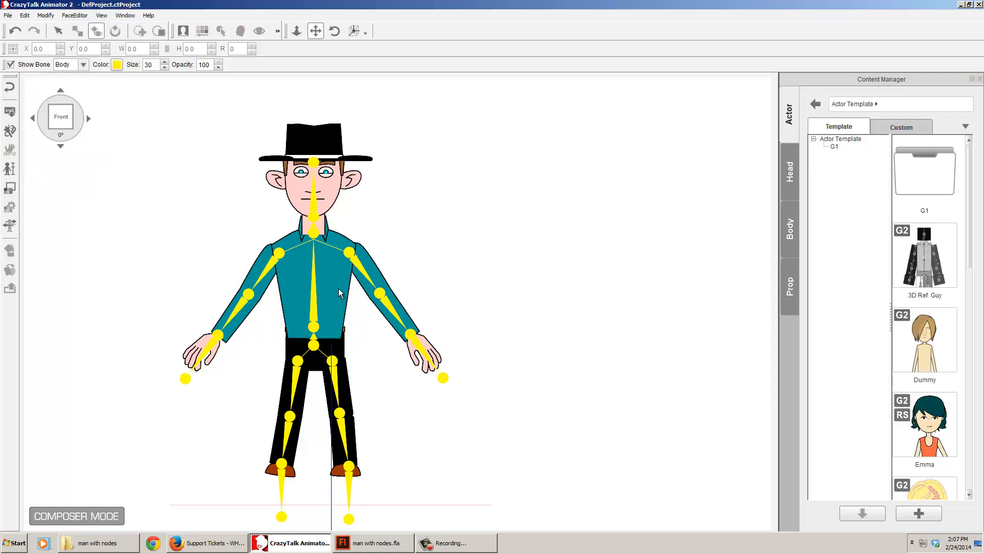
Recalculate the sprite layers and joint masks at all other actor angles from the front settings.
click(11, 131)
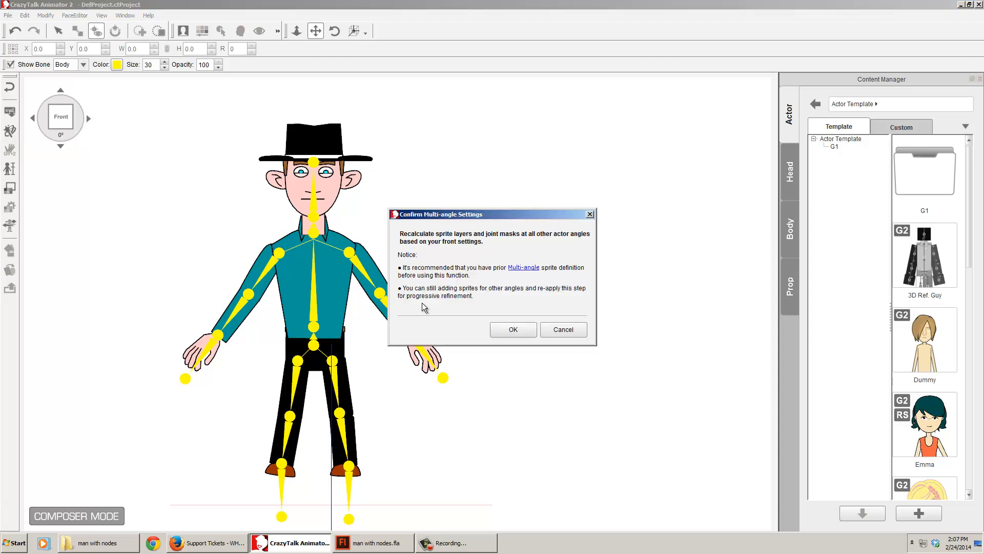
click(509, 329)
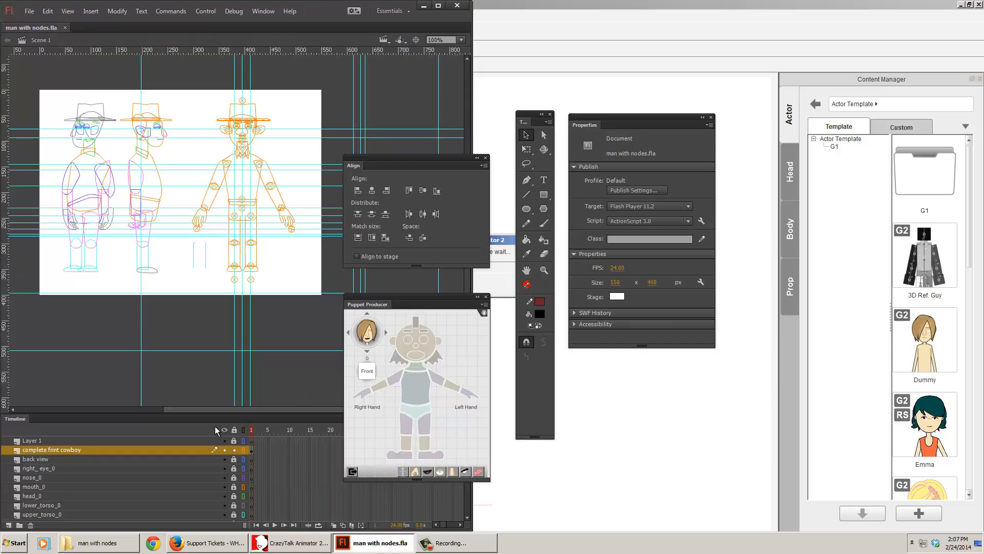
Switch to Flash, show the layers as filled artwork instead of outlines, and return to CrazyTalk Animator to dismiss the refresh notice.
click(243, 432)
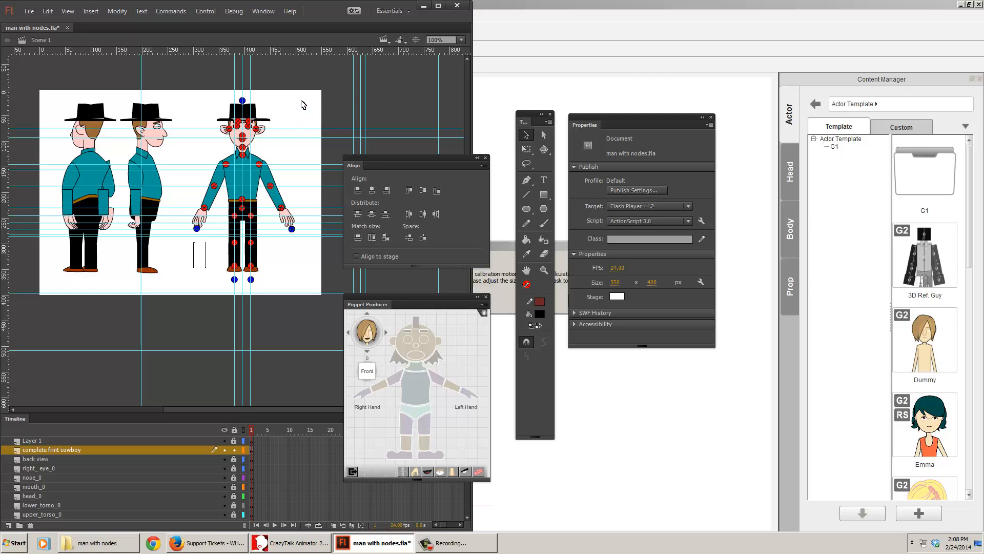
drag(313, 92, 241, 206)
click(497, 250)
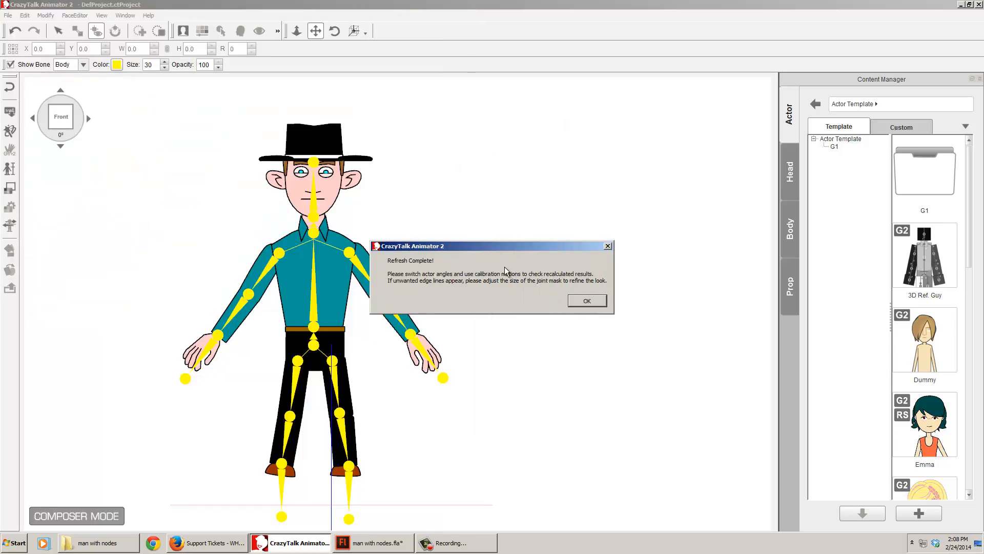
click(589, 301)
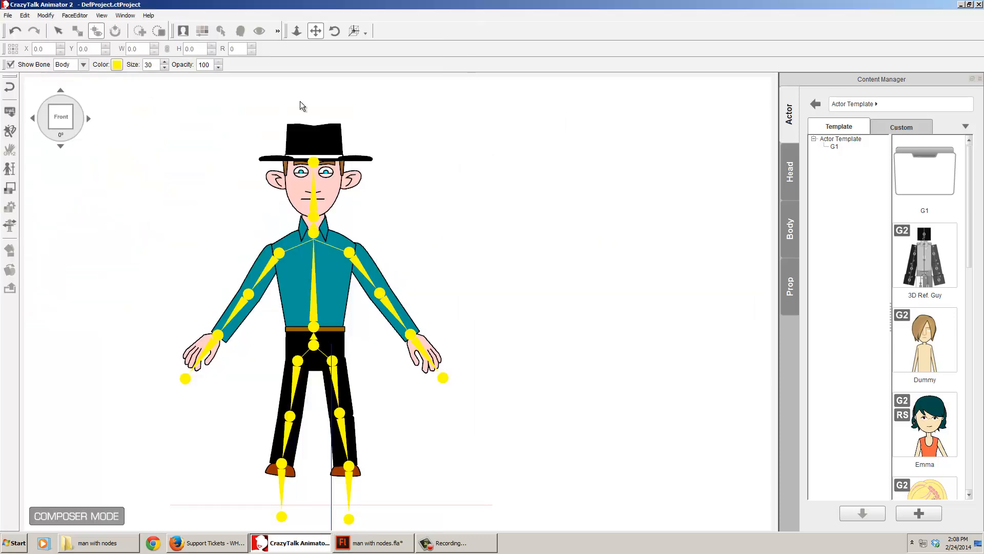
Restore the CrazyTalk Animator window to compare its character with the Flash back and side views, and maximize it again.
double_click(363, 6)
drag(460, 101, 478, 83)
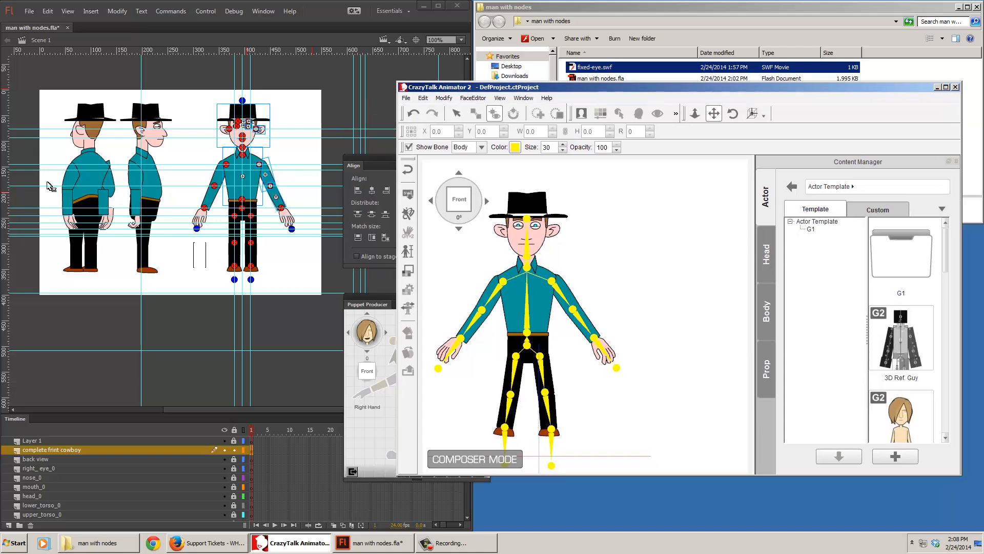
click(103, 202)
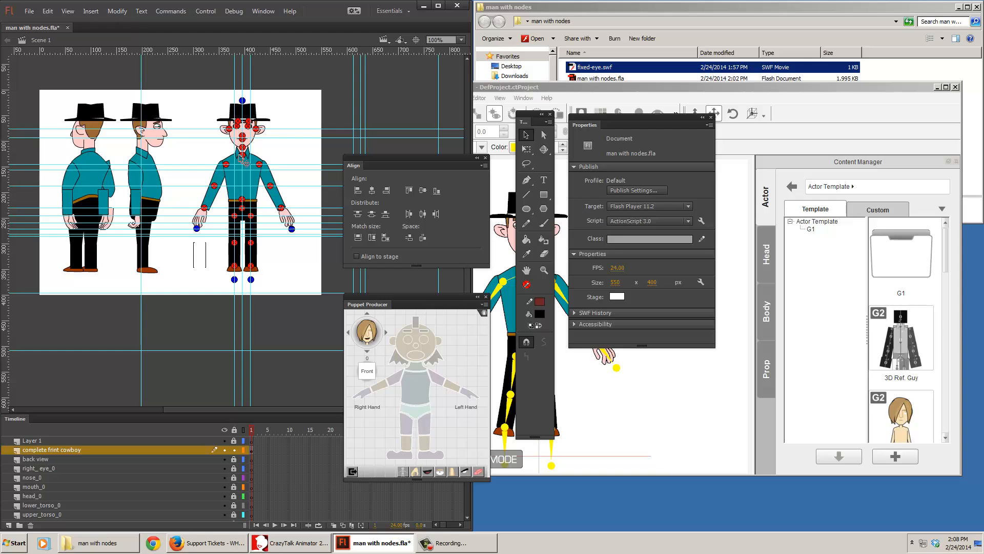
drag(554, 88, 284, 82)
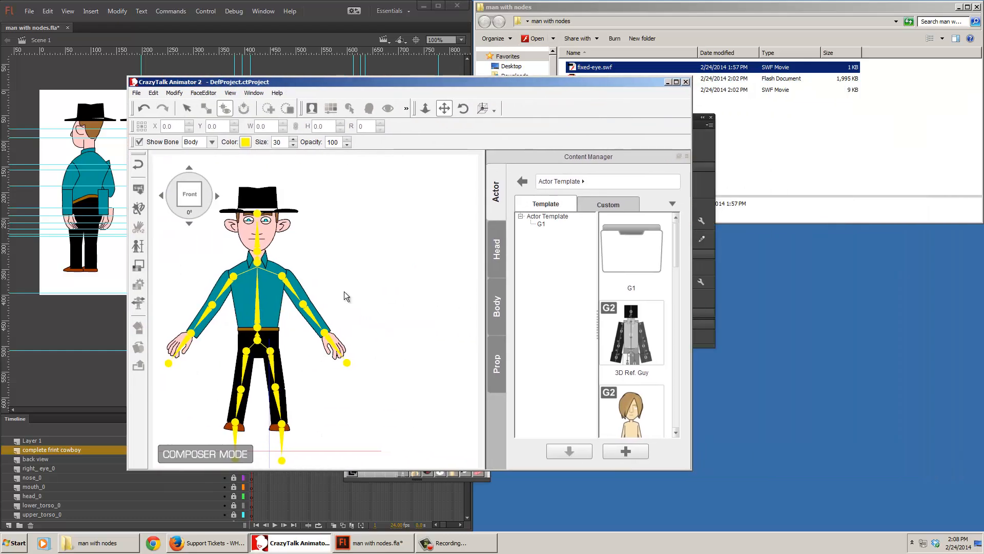
double_click(410, 84)
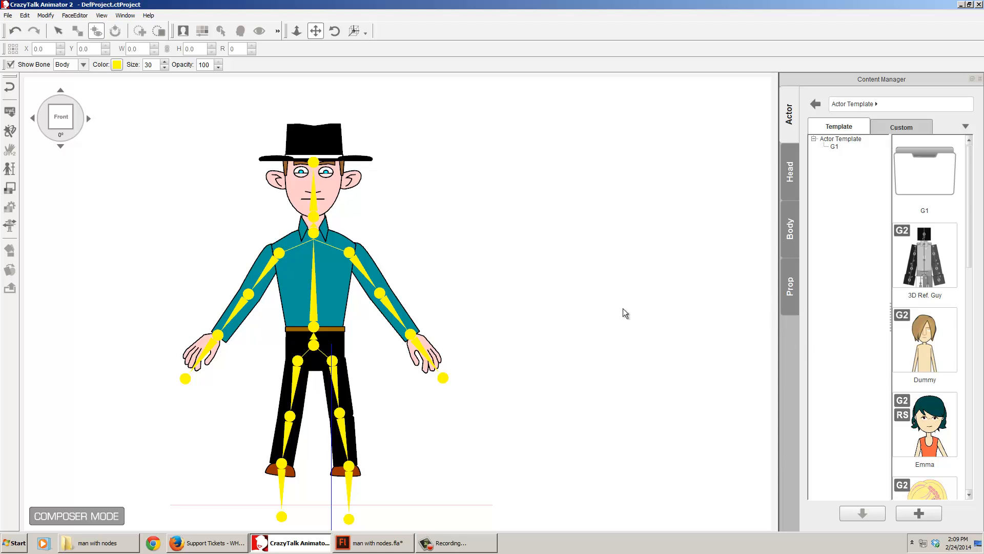
Check the recalculated front view with the Basic Walk calibration motion and close Calibration.
click(9, 226)
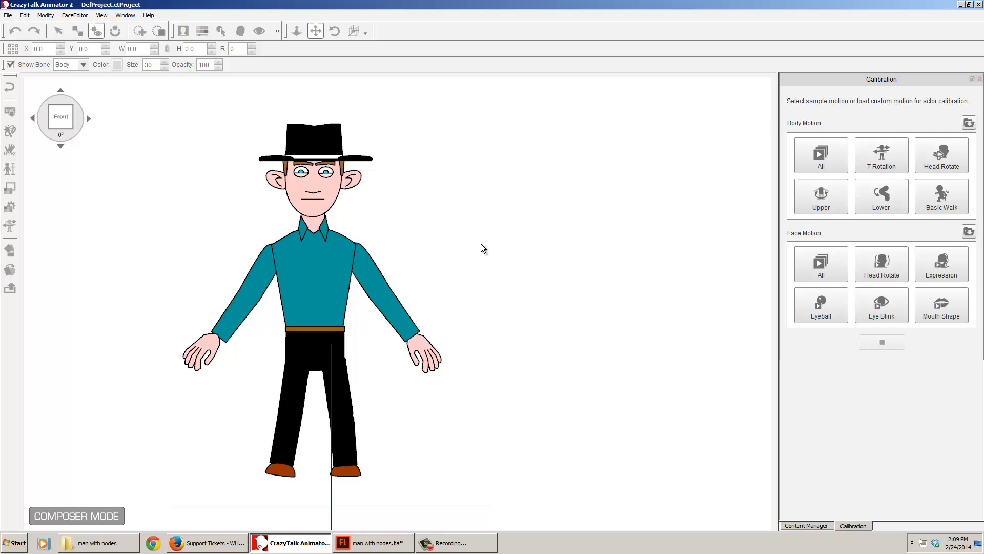
click(957, 193)
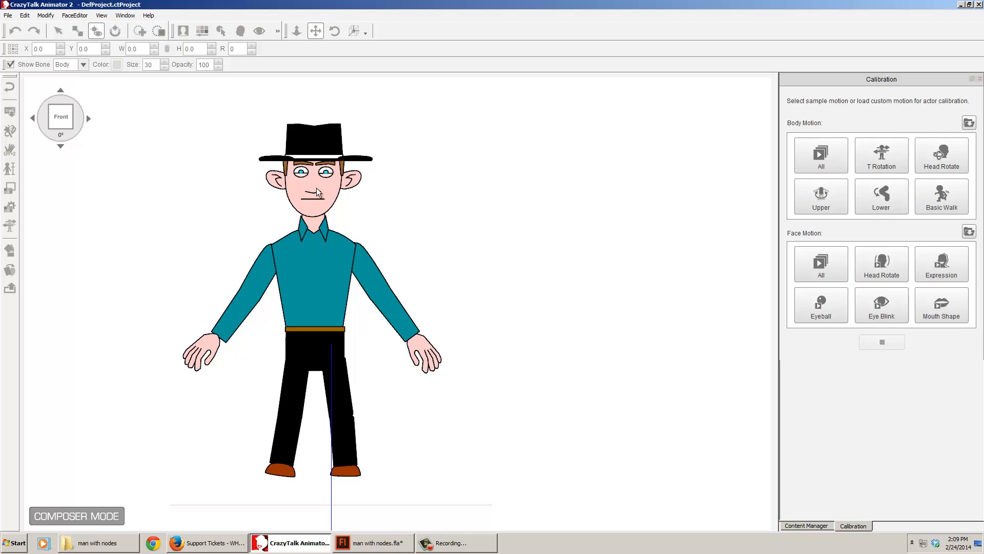
click(974, 79)
Disable Affected by 3D Motion for the recalculated character.
click(590, 53)
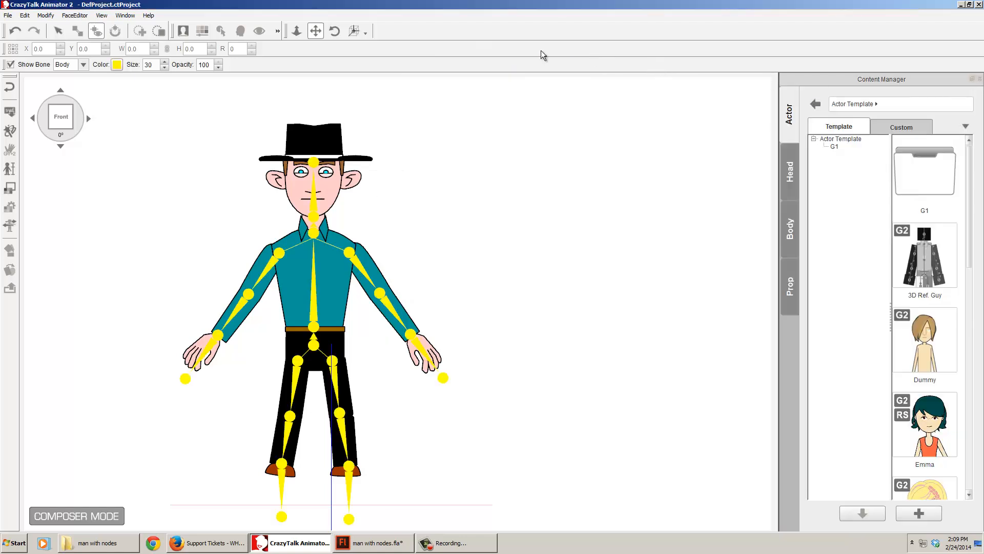
click(25, 15)
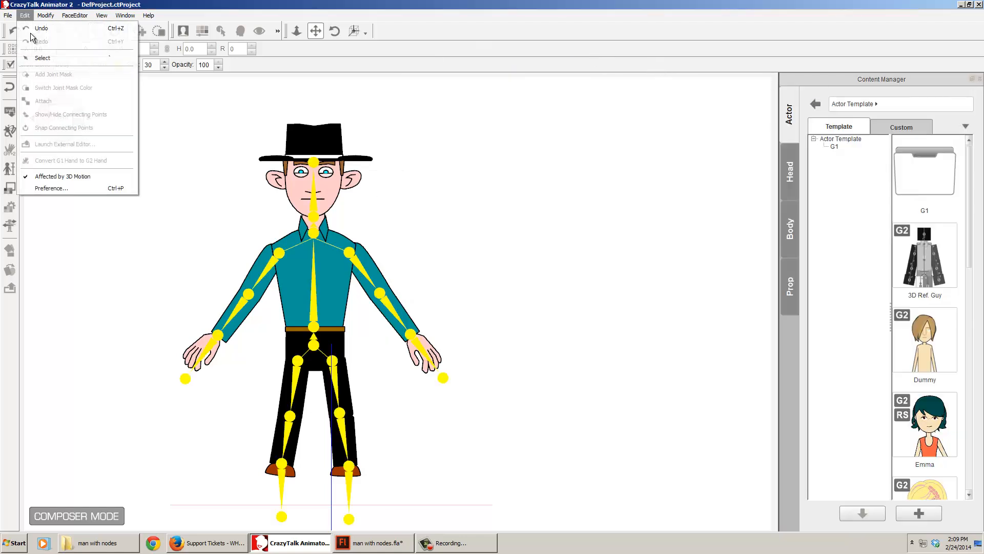
click(63, 176)
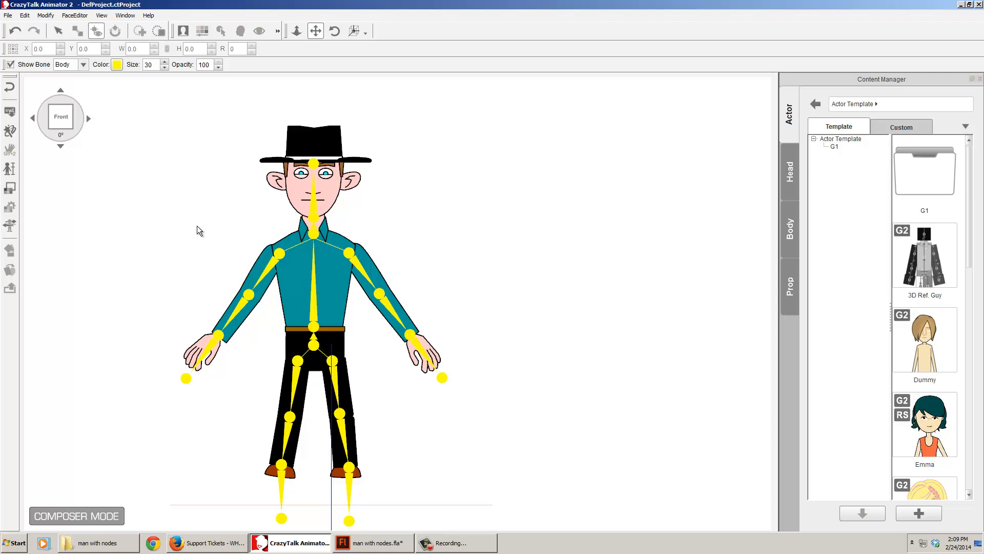
Test the Basic Walk calibration motion with 3D motion disabled, moving the Calibration window beside the character, and close it.
click(10, 225)
drag(512, 149, 644, 145)
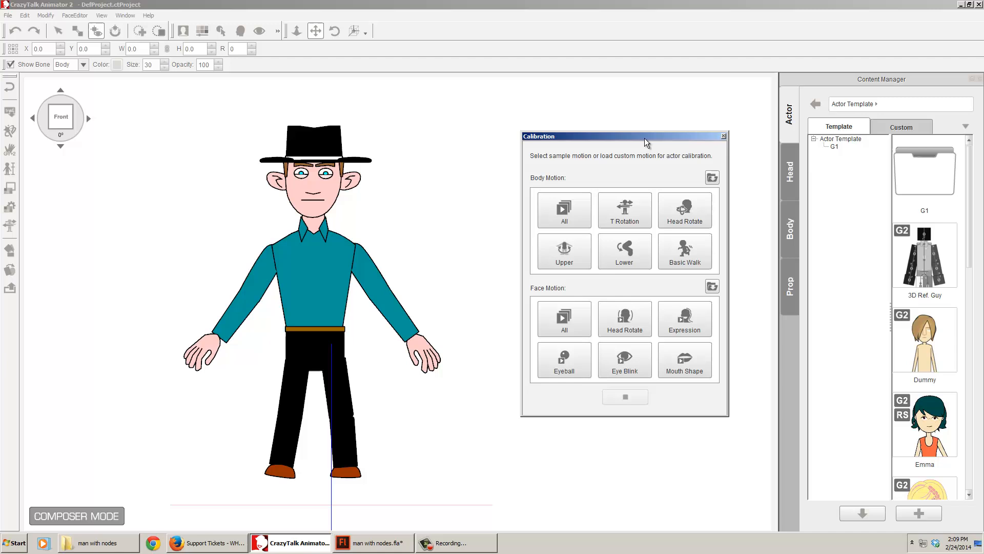
click(687, 253)
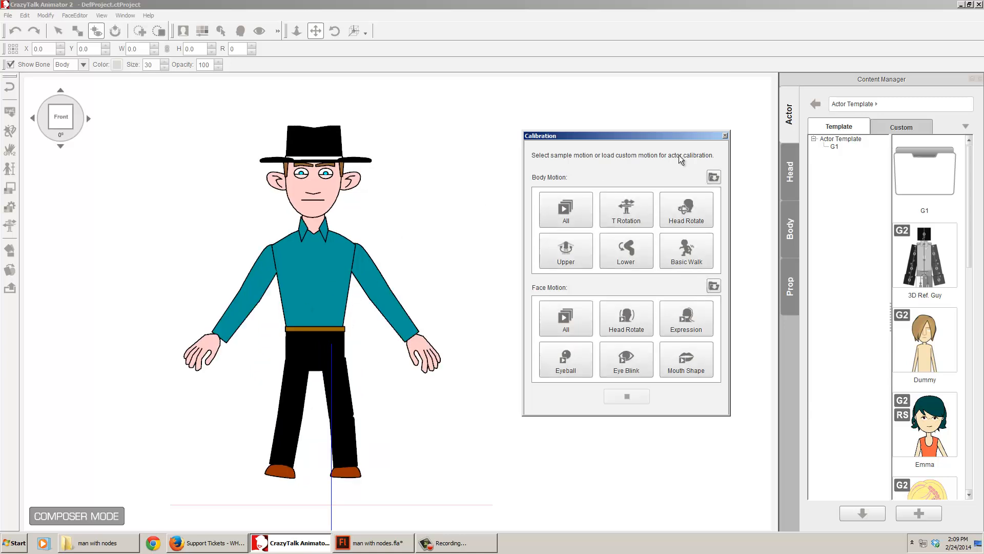
click(725, 136)
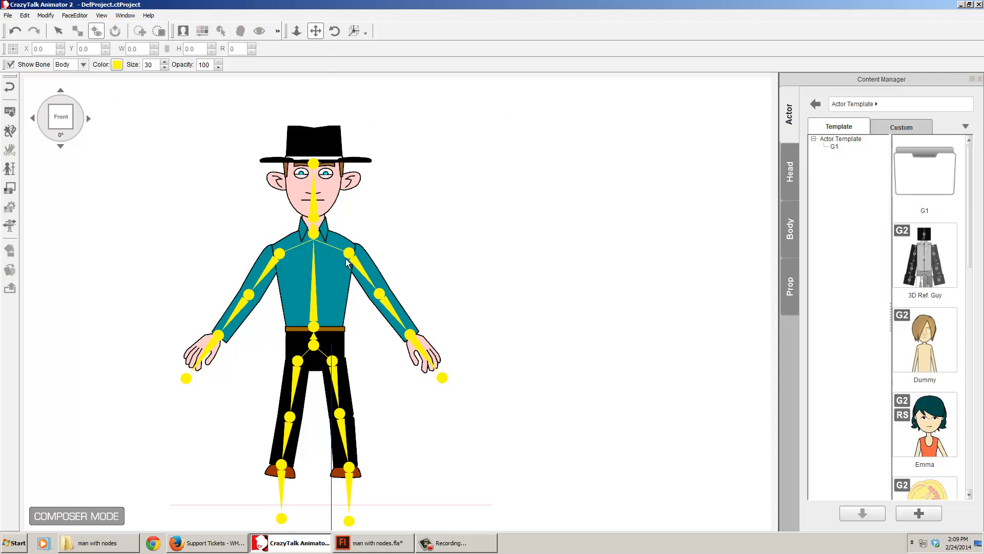
Open the left upper arm in the Sprite Editor and close the editor.
double_click(361, 268)
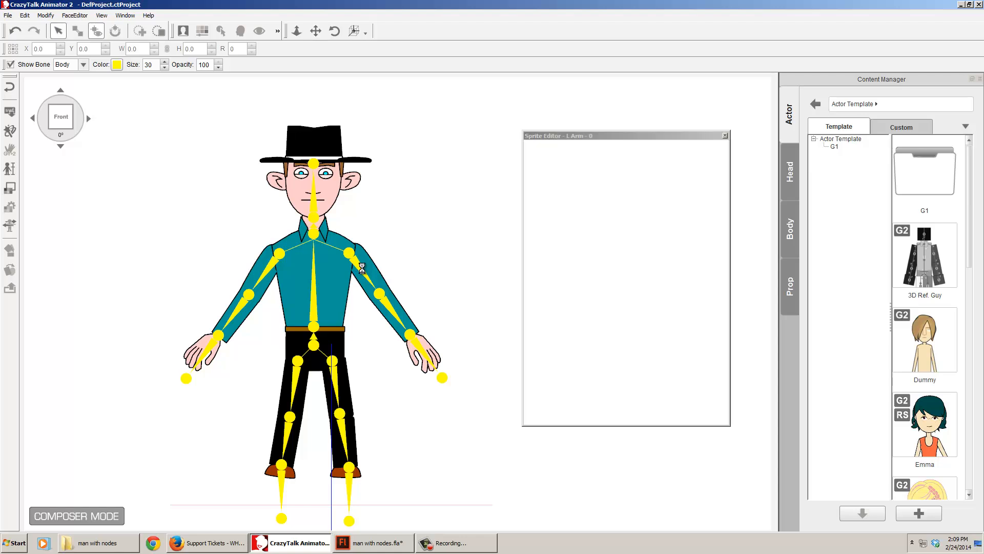
click(724, 136)
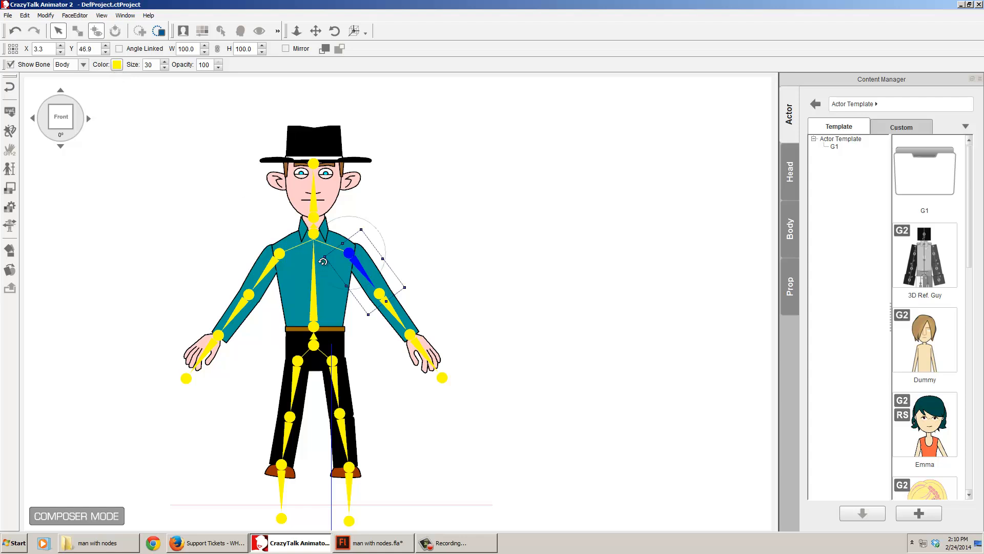
Open the Scene Manager and show its Joint Mask settings for the character.
click(436, 258)
click(357, 266)
click(101, 16)
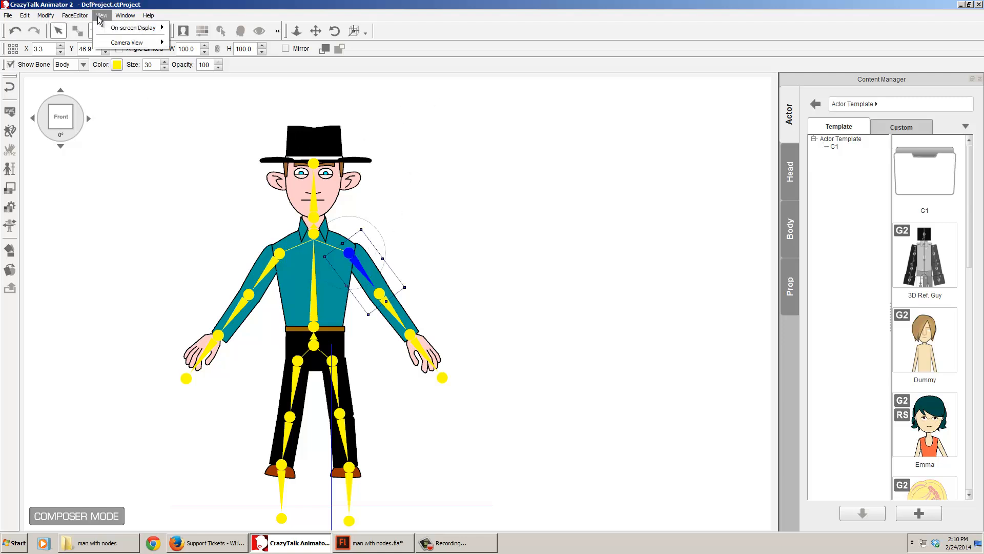
mouse_move(125, 16)
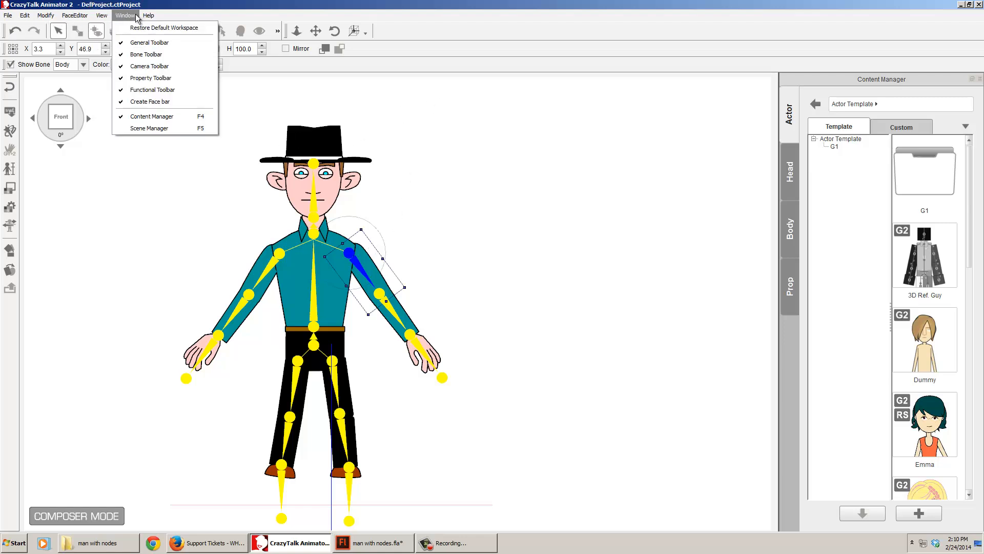
click(138, 131)
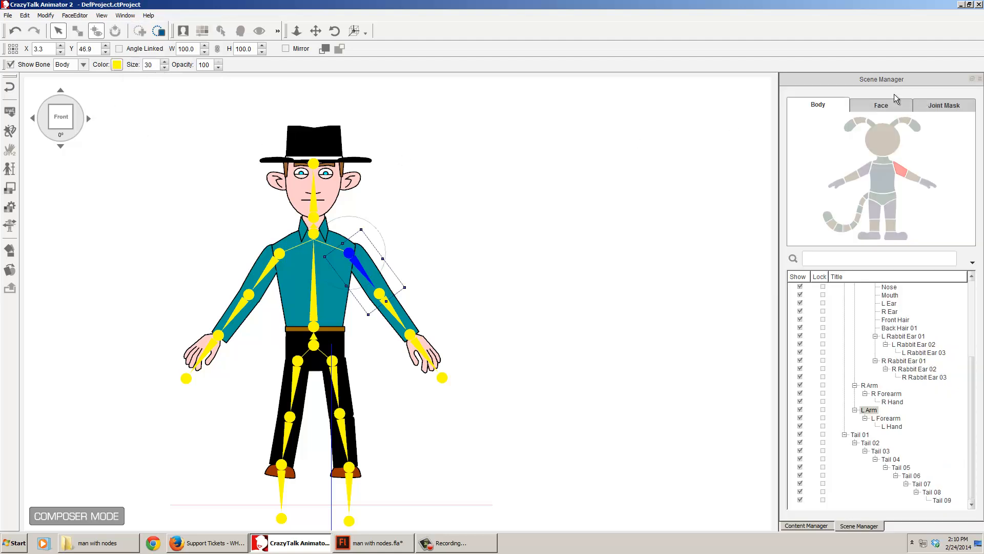
click(126, 16)
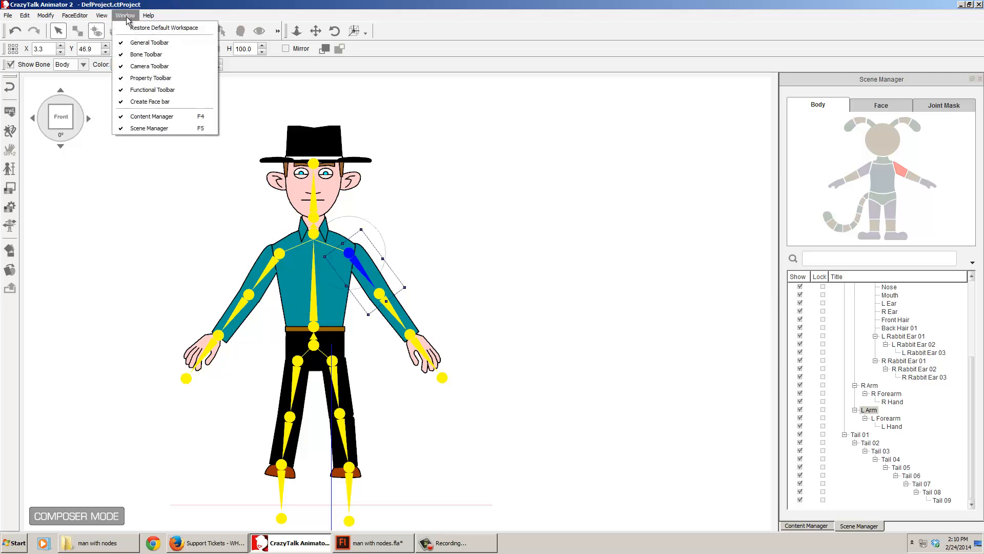
click(936, 106)
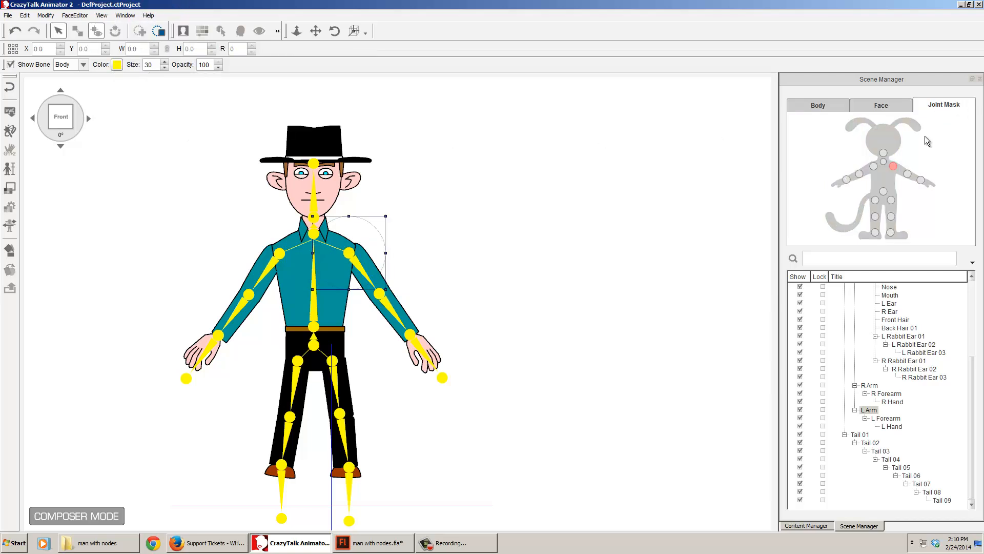
Shrink the joint masks at the left and right shoulders to small circles around the shoulder joints.
click(873, 167)
click(893, 166)
drag(365, 228, 356, 235)
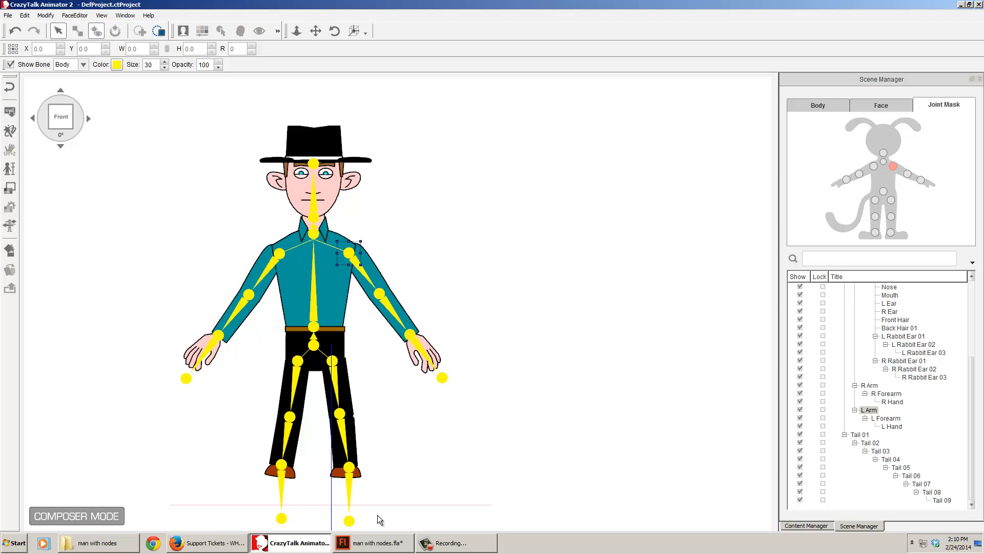
click(874, 167)
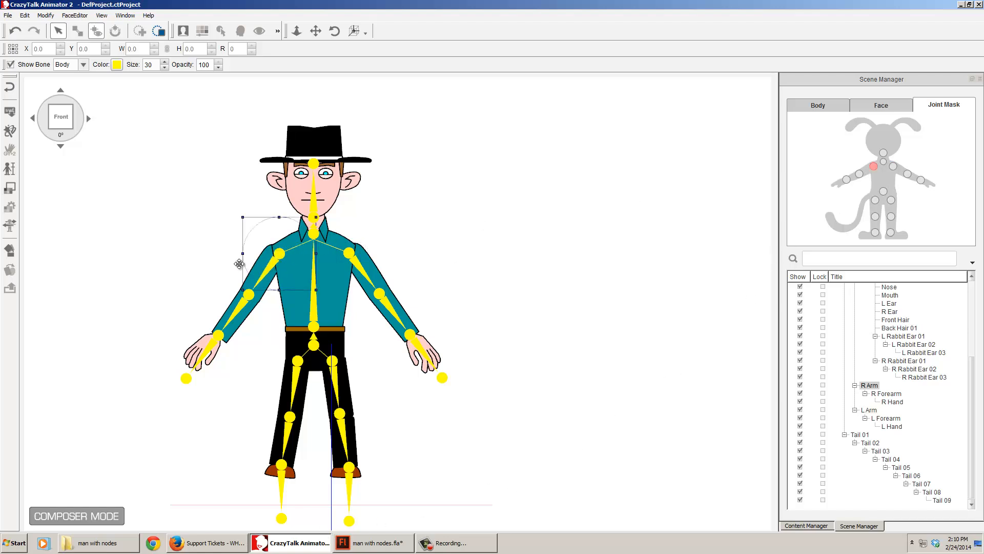
drag(316, 217, 295, 243)
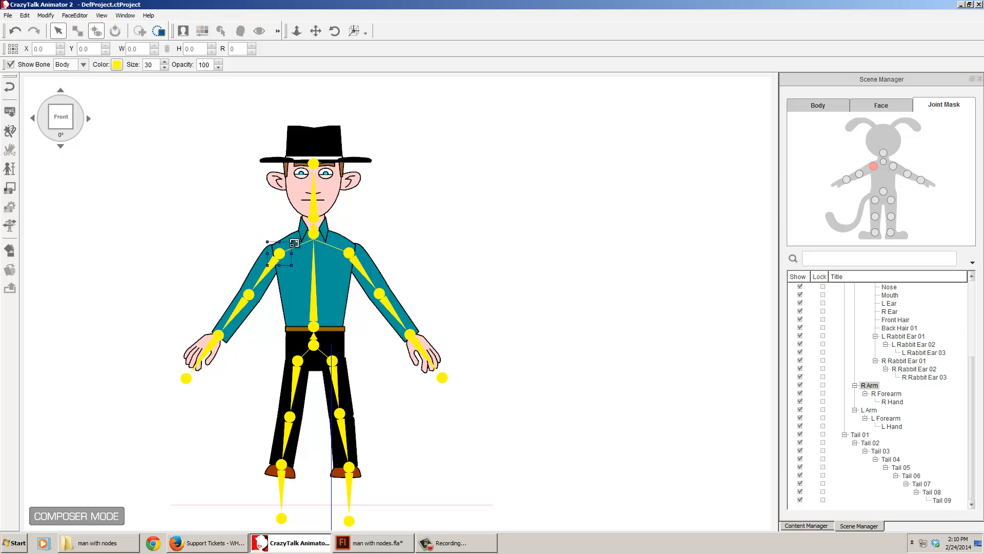
Test the reduced shoulder masks with the Basic Walk calibration motion and close Calibration.
click(10, 226)
click(540, 254)
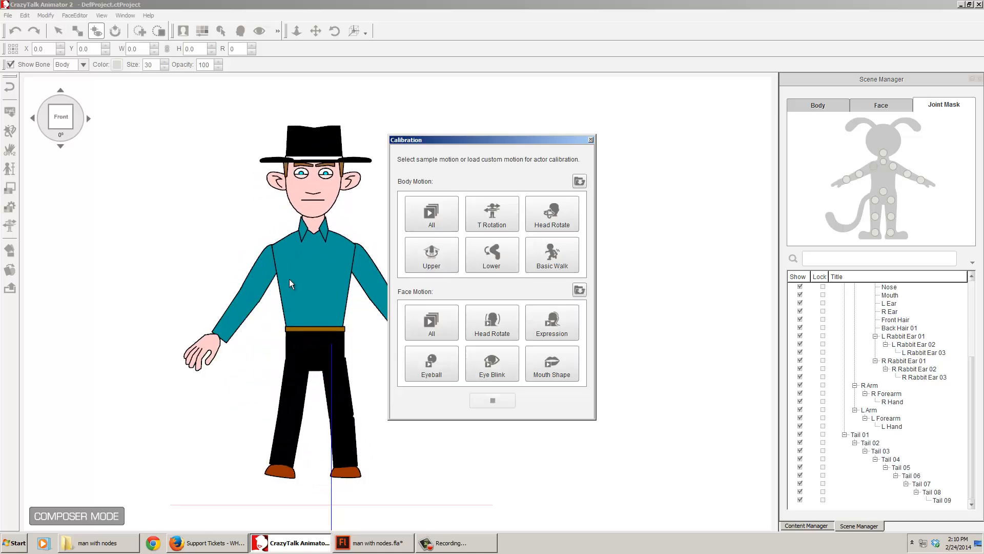
click(591, 140)
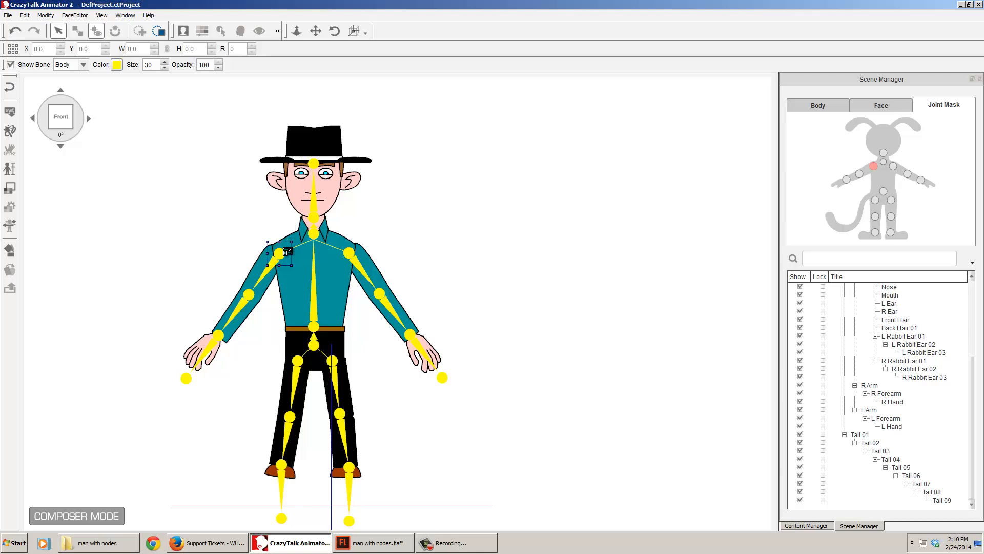
Enlarge the right shoulder's joint mask slightly and test it with the Basic Walk calibration motion.
mouse_move(294, 265)
mouse_down()
mouse_move(274, 268)
mouse_move(302, 264)
mouse_up()
click(10, 226)
click(546, 254)
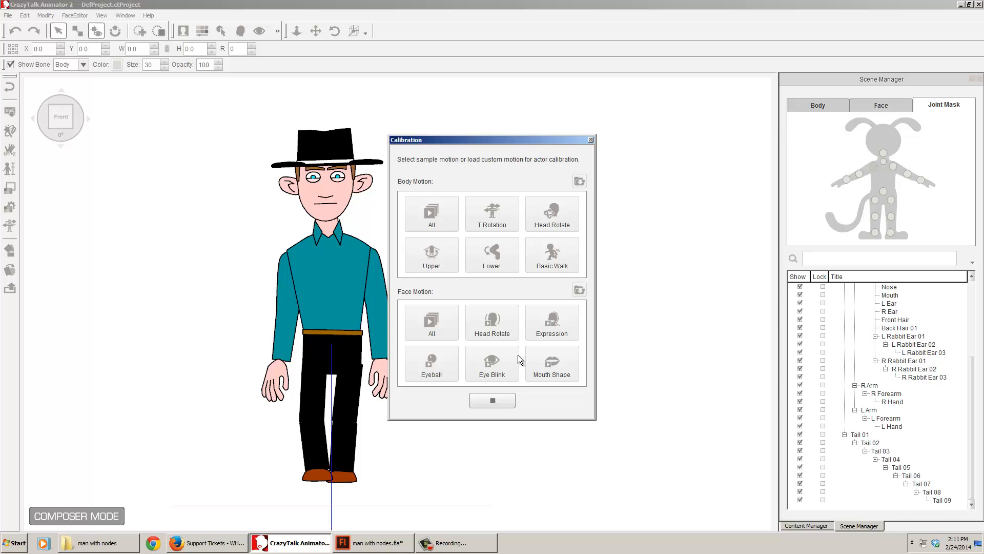
click(505, 400)
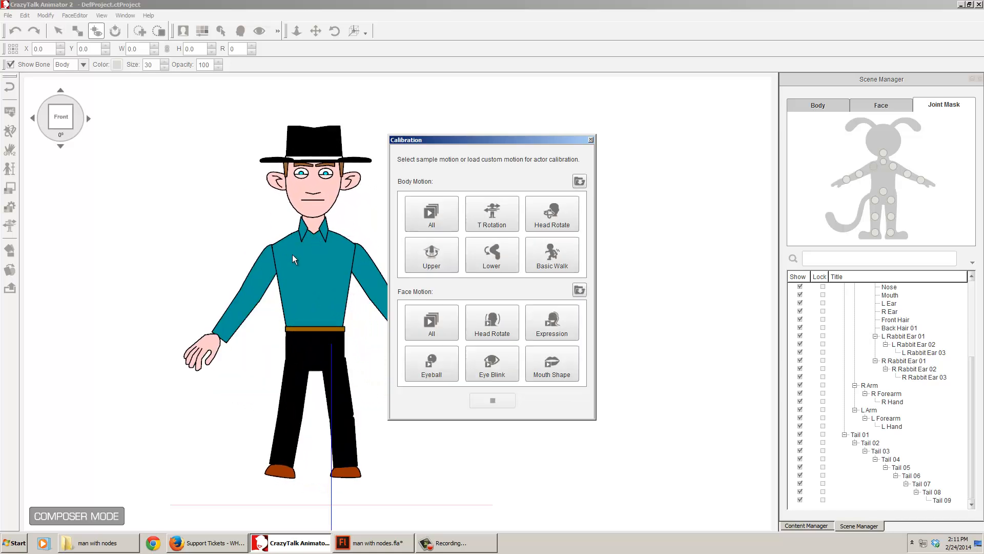
click(591, 139)
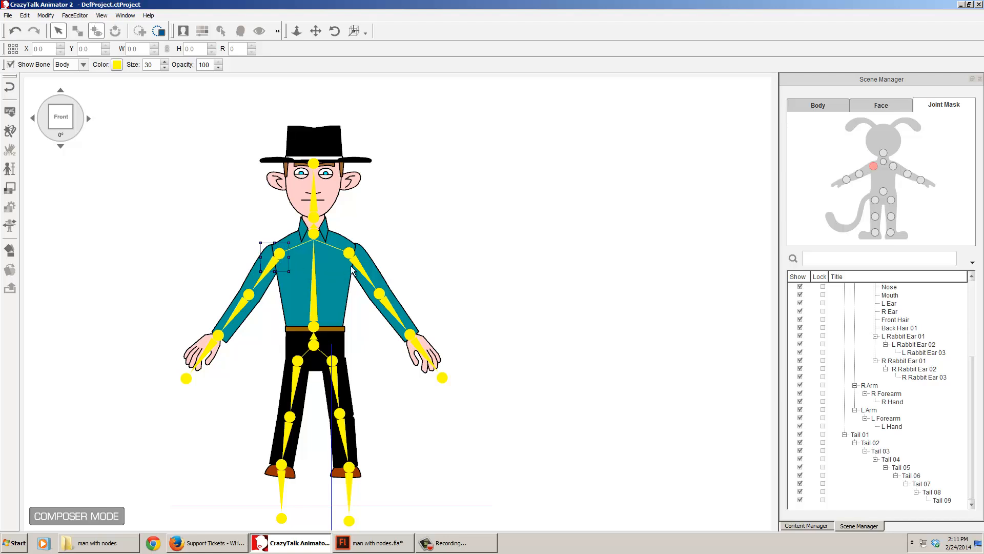
Replay the Basic Walk calibration motion to inspect the shoulder seams, and close Calibration.
click(10, 226)
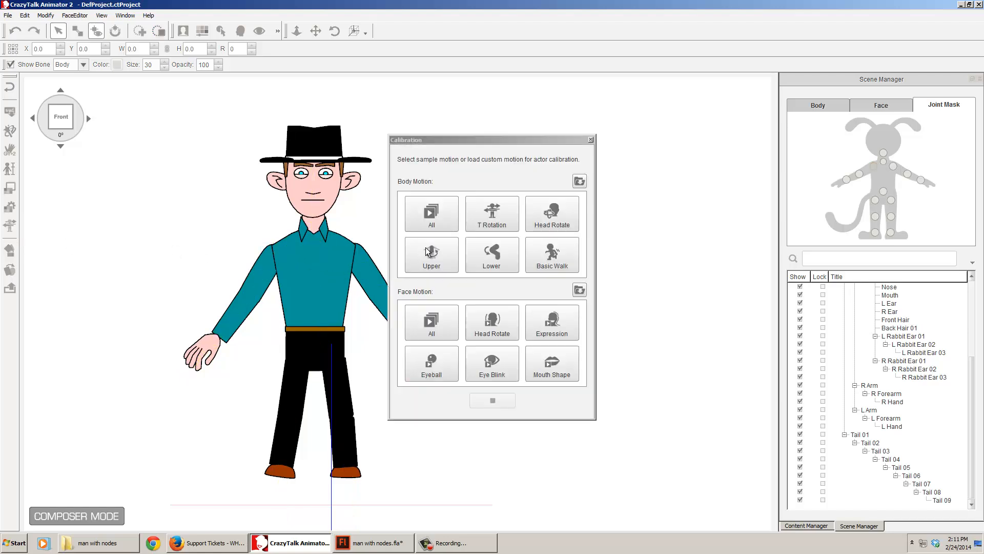
click(569, 250)
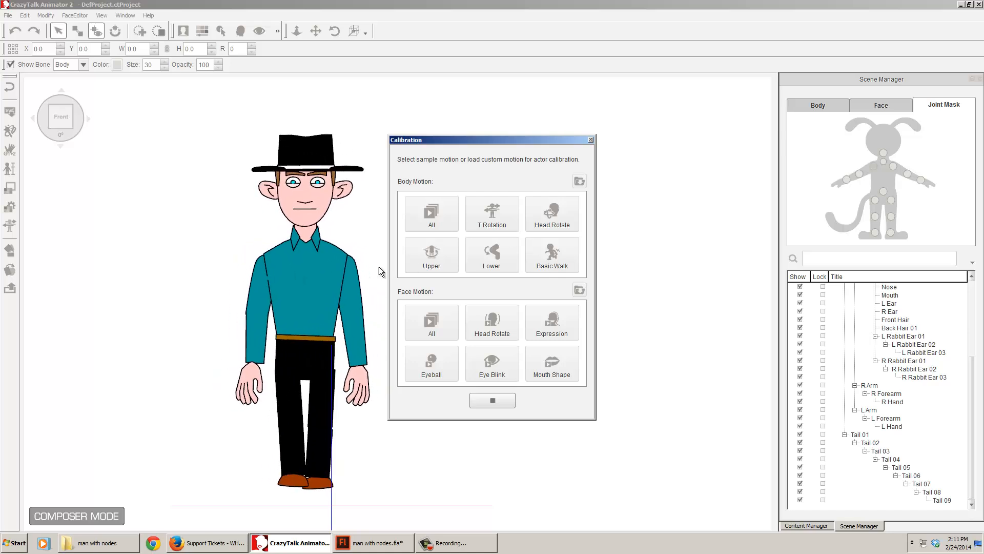
click(506, 403)
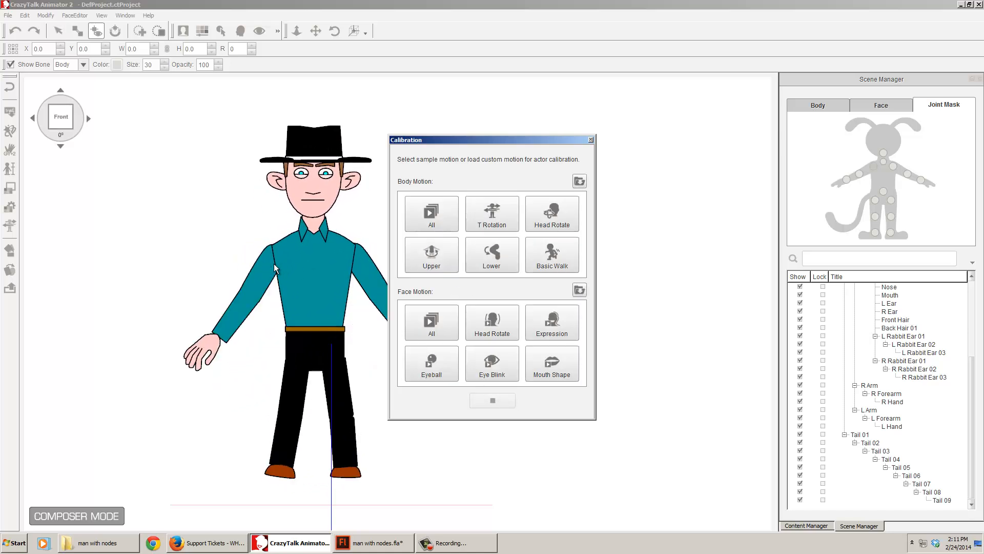
click(590, 139)
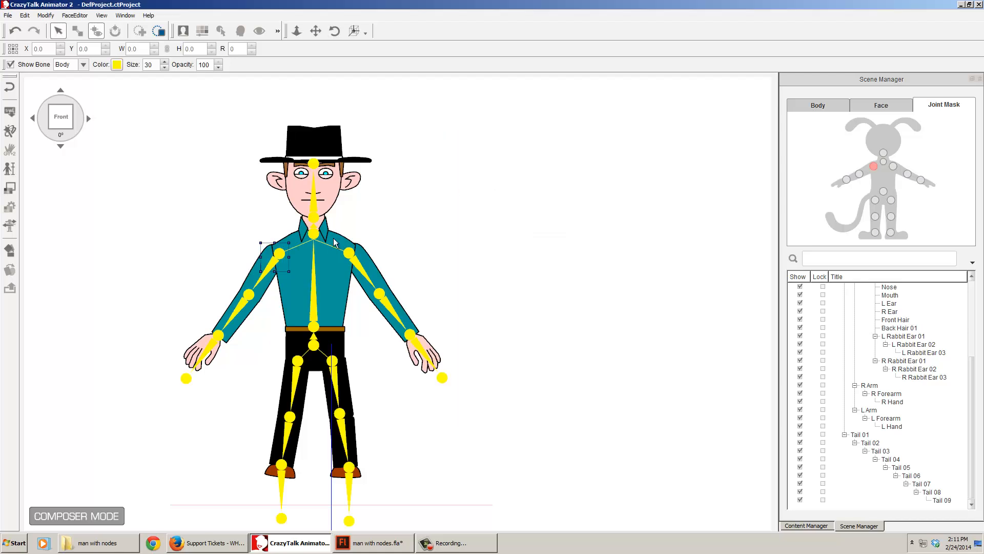
Reduce the right shoulder's joint mask and recheck the shoulder with the Basic Walk calibration motion.
drag(276, 271, 266, 256)
click(9, 226)
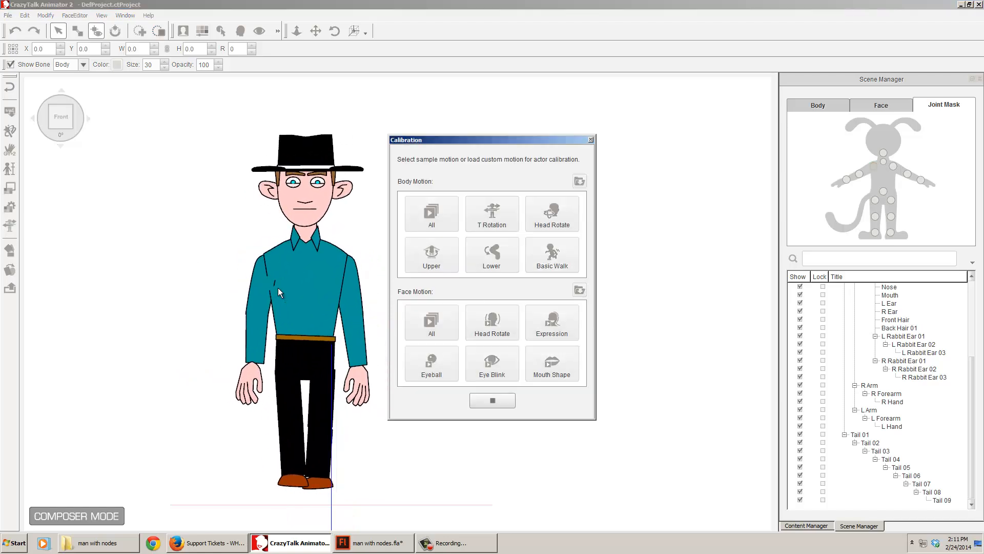
click(502, 403)
click(591, 140)
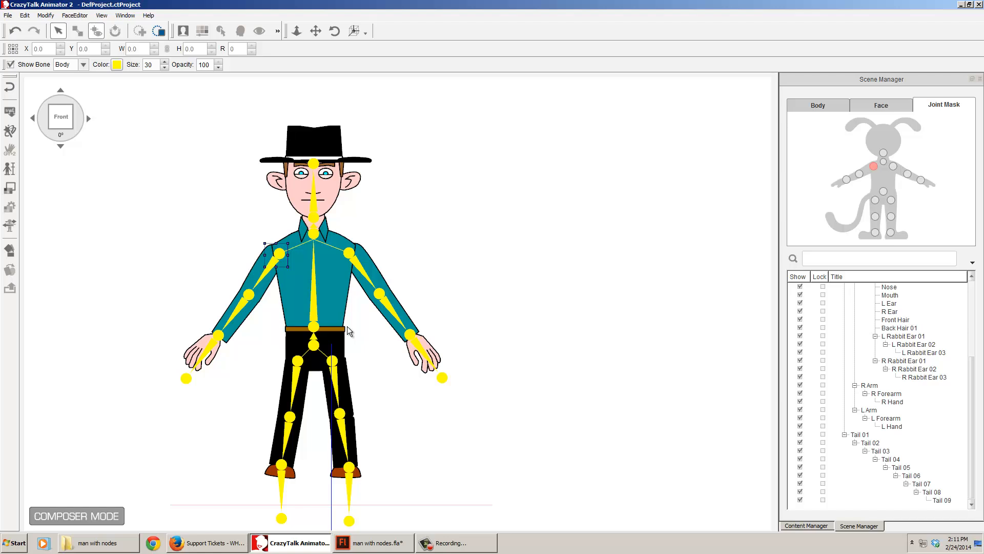
Shrink the joint masks at both elbows and both wrists to roughly the width of the sleeves.
click(859, 174)
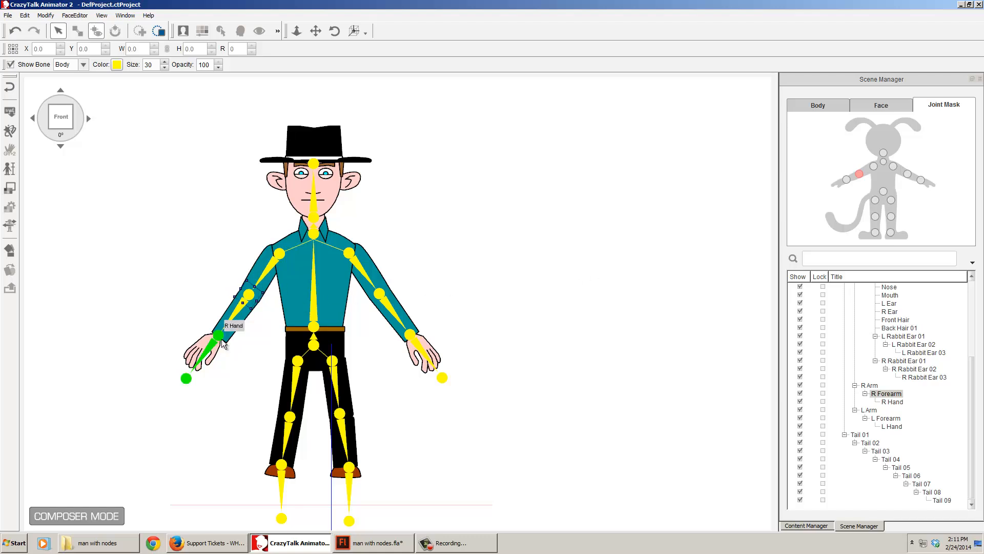
click(846, 179)
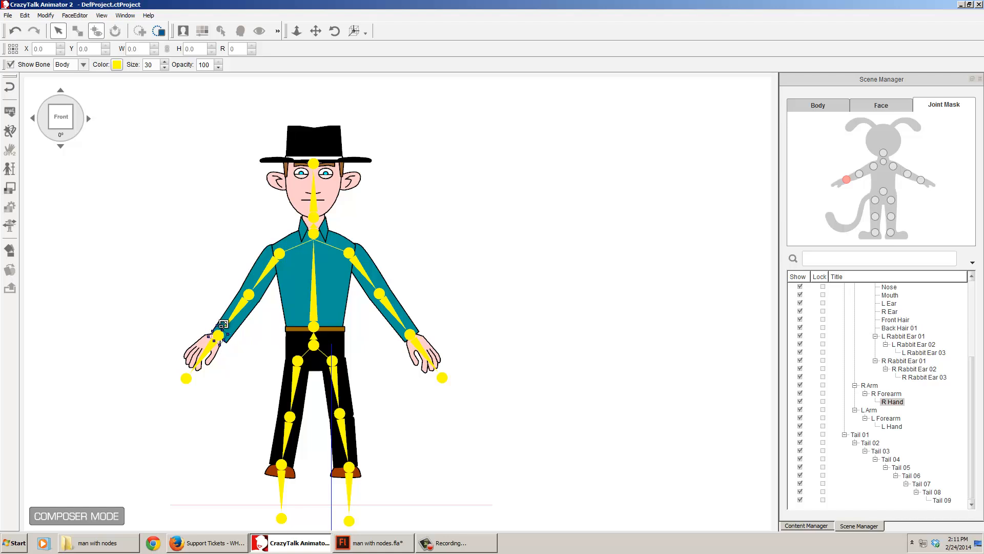
click(370, 279)
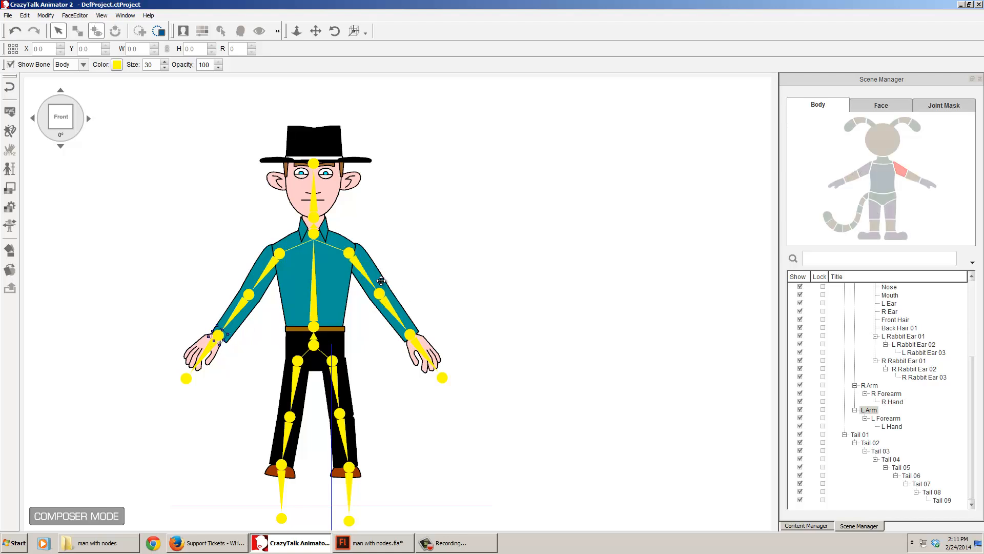
click(916, 182)
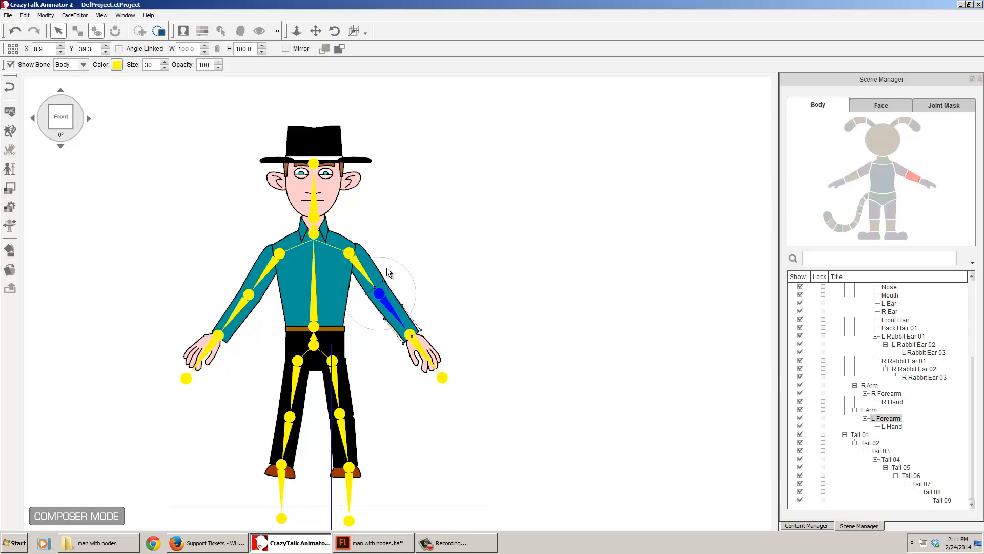
click(944, 105)
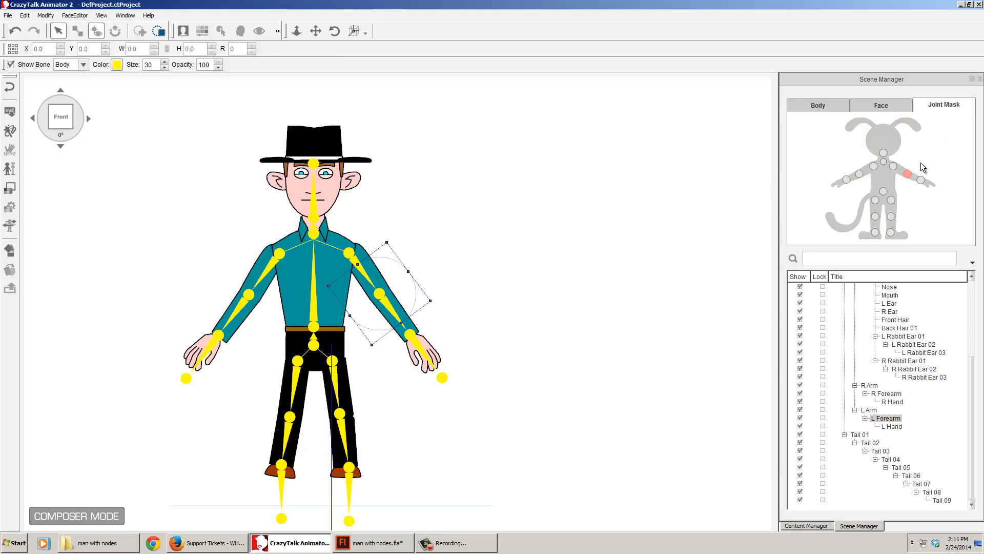
drag(388, 241, 400, 278)
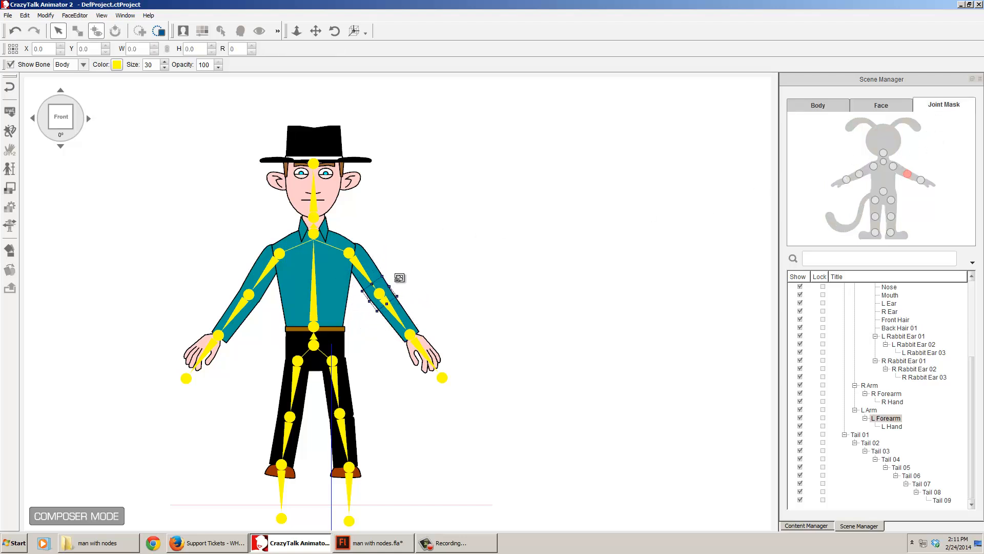
click(922, 181)
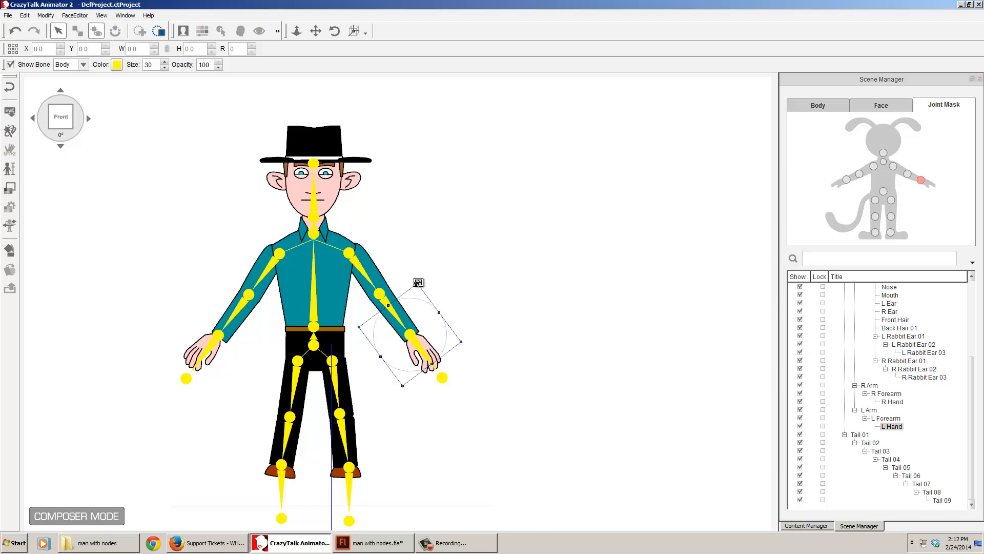
drag(420, 281, 417, 319)
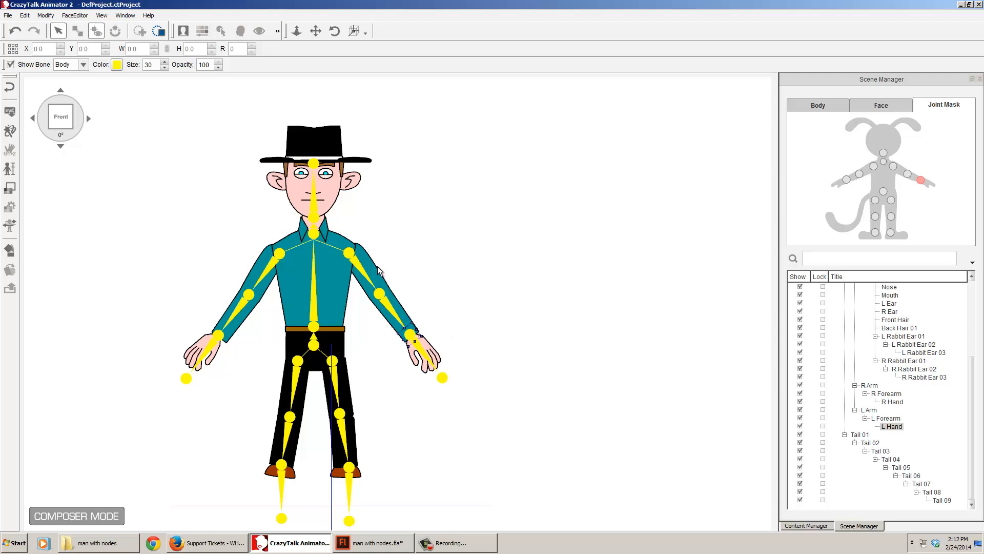
Shrink the neck joint mask to collar size and reduce the waist joint mask to the torso's width.
click(883, 162)
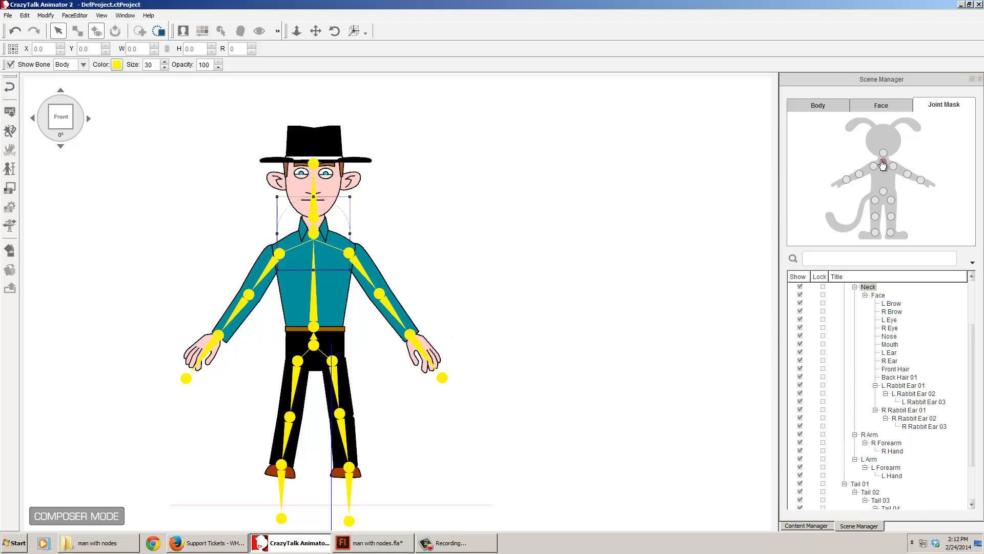
drag(339, 204, 319, 229)
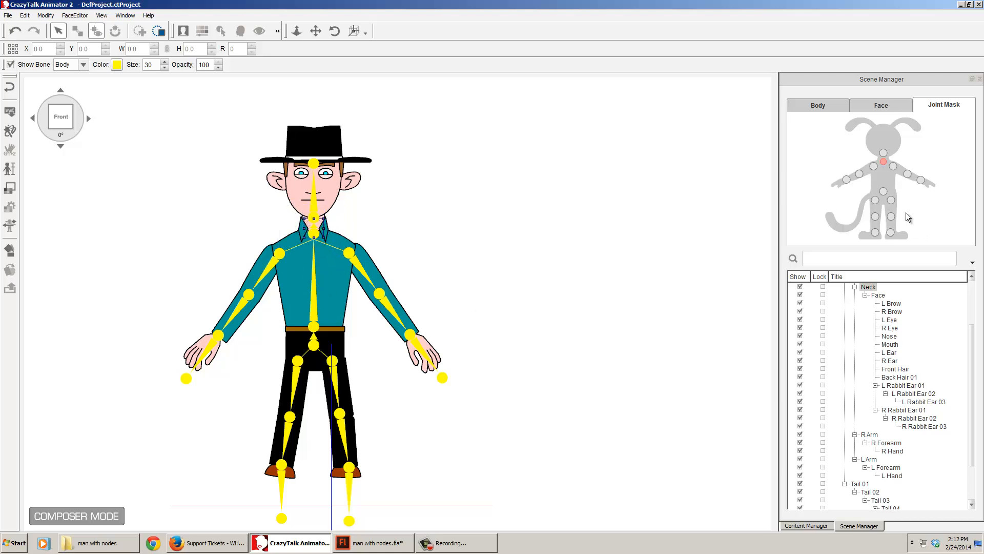
click(883, 191)
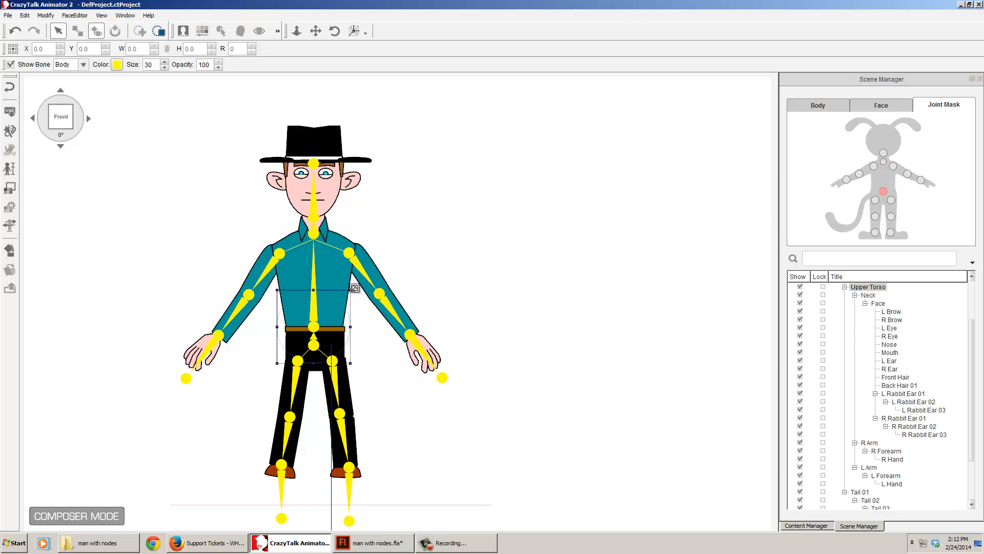
drag(351, 291, 344, 296)
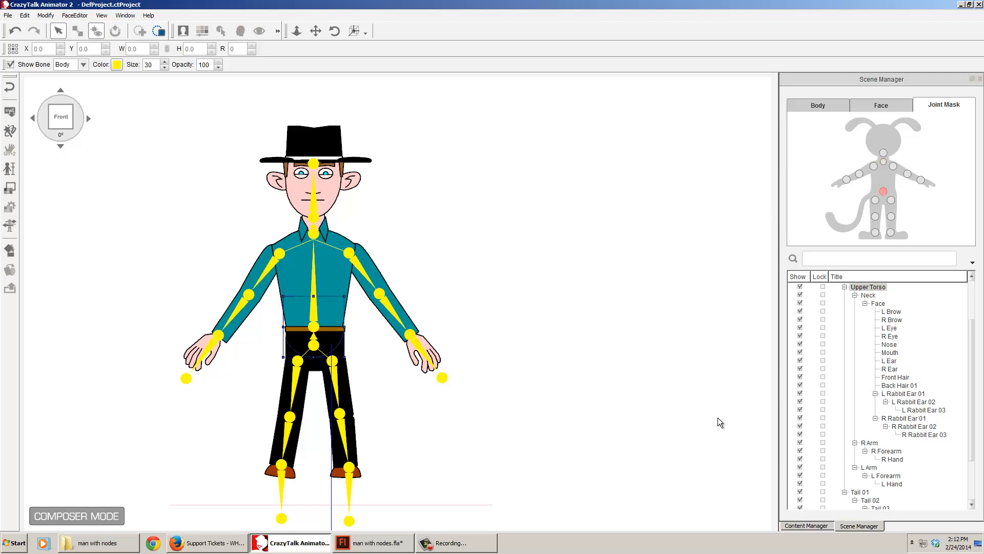
Shrink the joint masks at the left and right hips to small circles around the thigh joints.
click(890, 200)
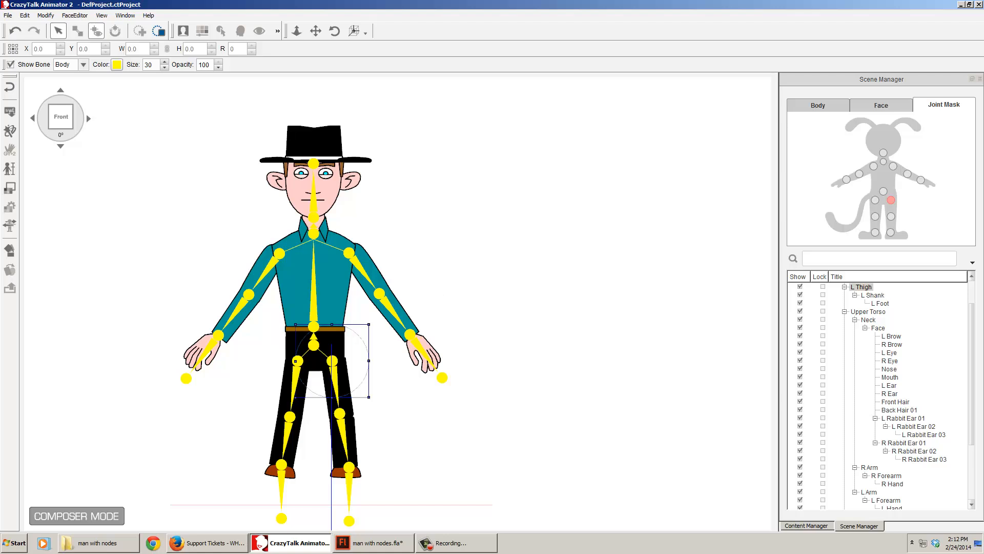
drag(372, 324, 353, 352)
click(874, 200)
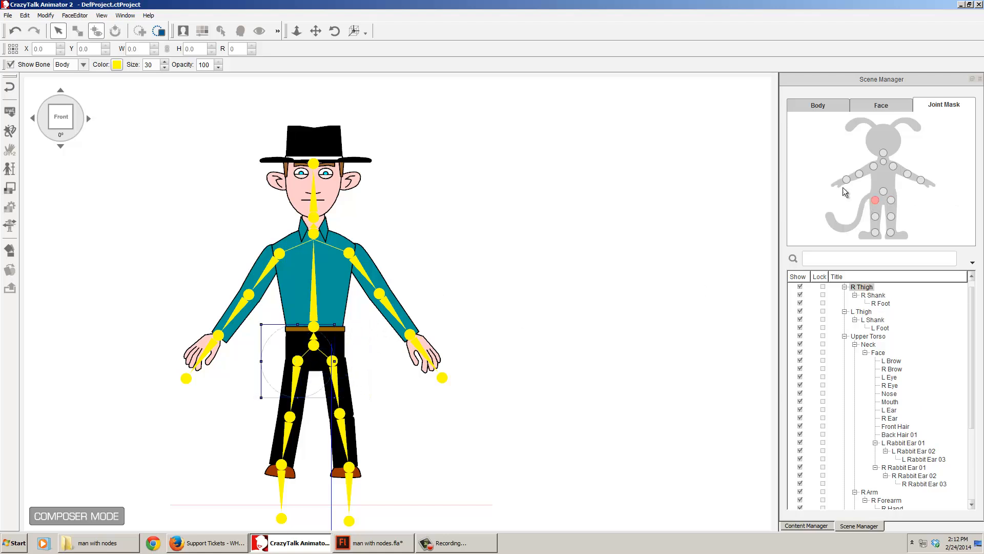
drag(330, 336, 309, 358)
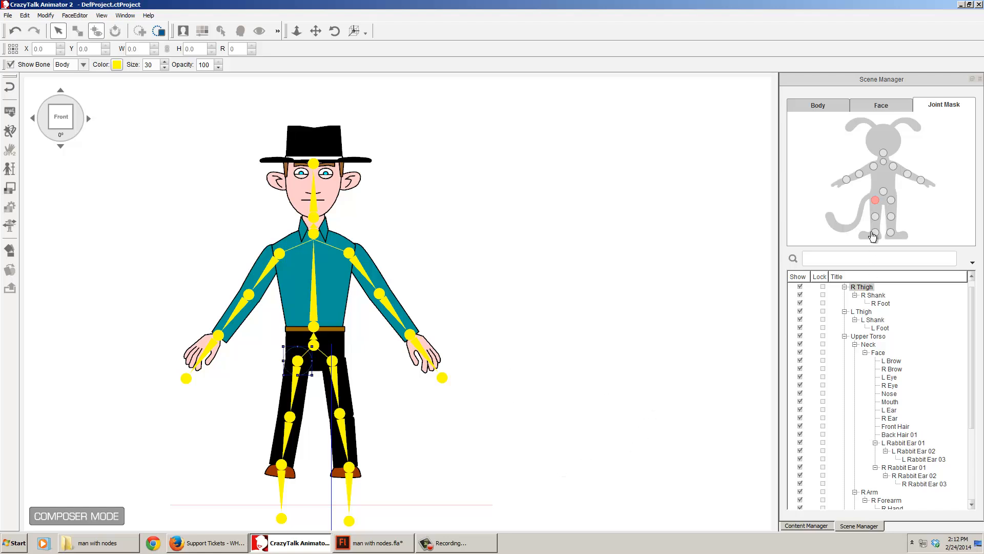
Shrink the joint masks at both knees and both ankles to the trouser legs' width, fitting the ankle masks over their joints.
click(874, 216)
click(891, 217)
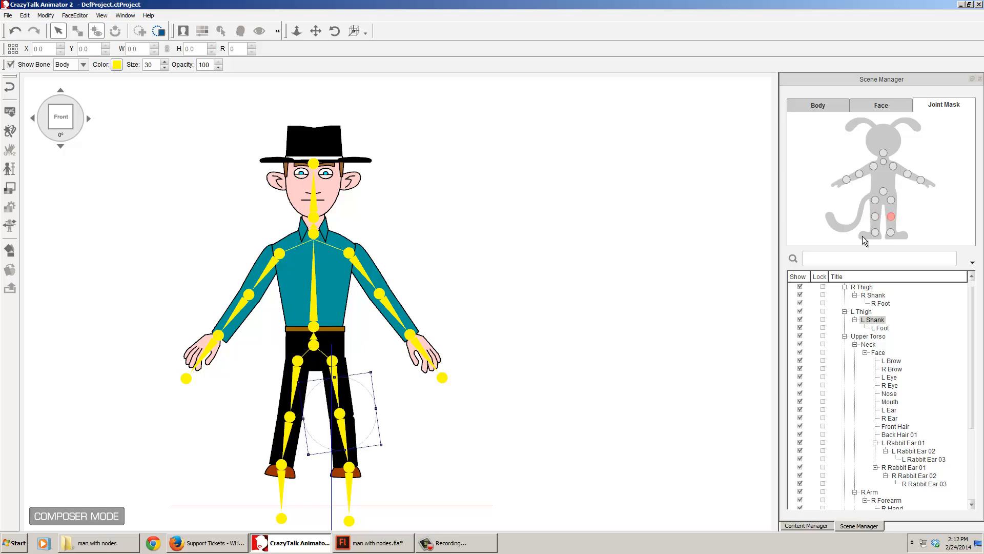
click(874, 232)
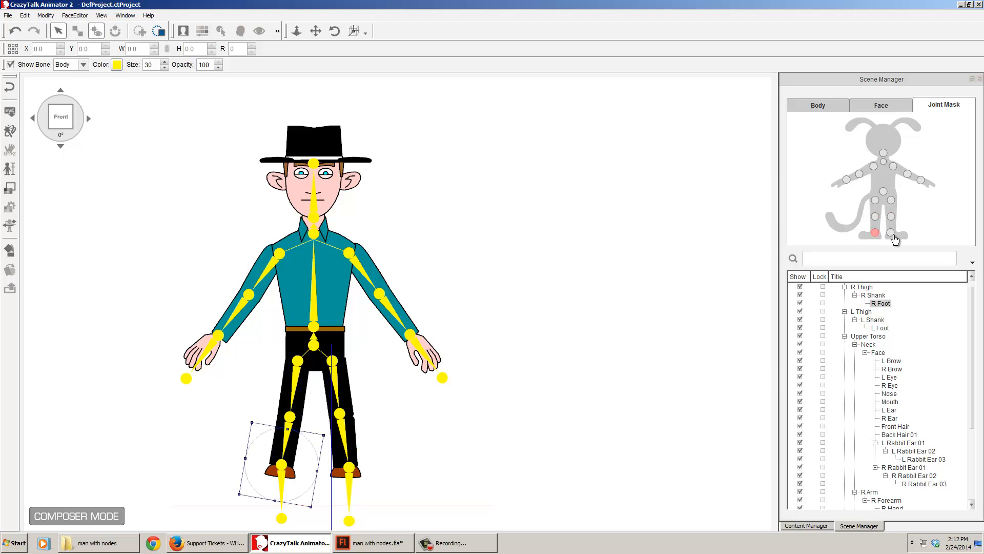
click(891, 233)
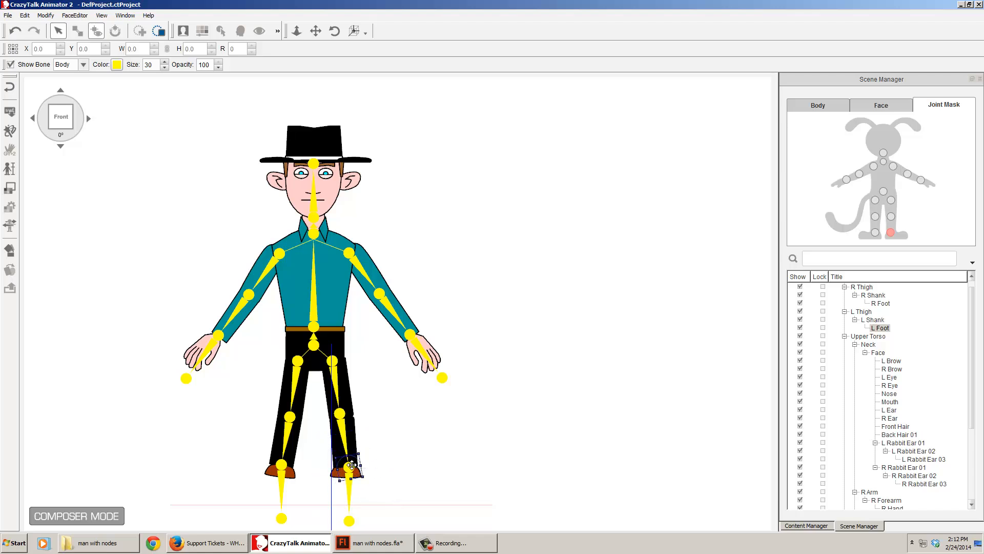
drag(352, 465, 348, 462)
click(875, 232)
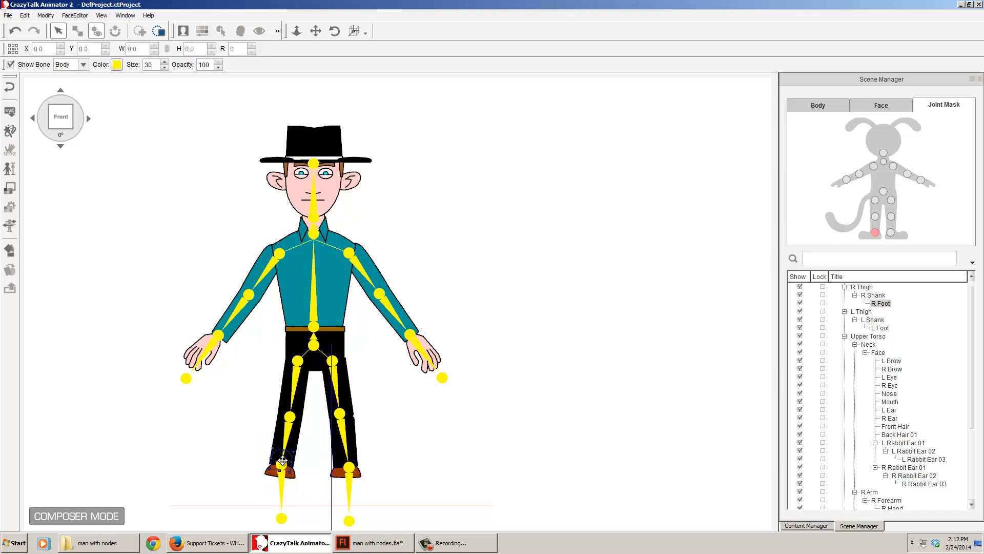
drag(291, 467, 293, 469)
Return the corrected character to the stage and frame it large enough to view its full body.
click(10, 89)
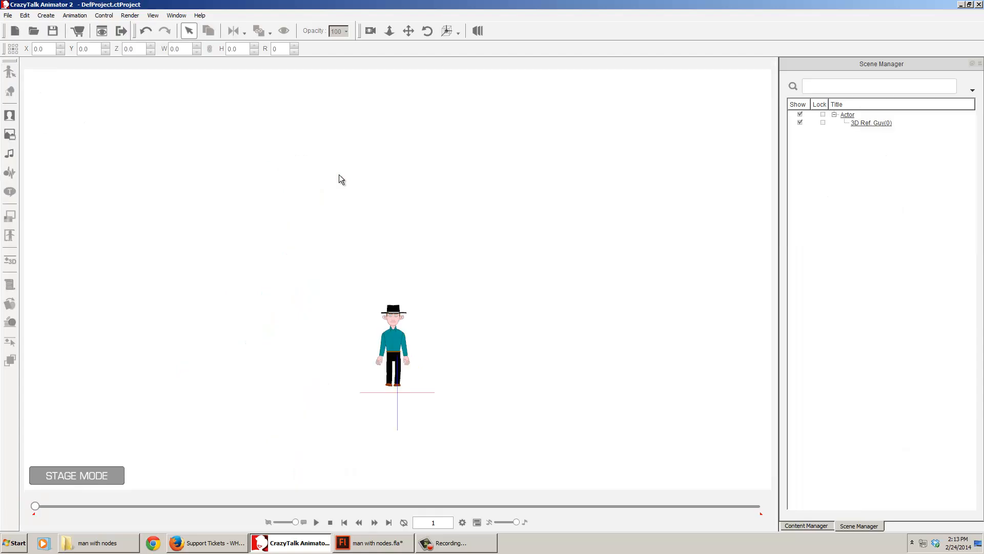
click(390, 31)
drag(450, 349, 413, 88)
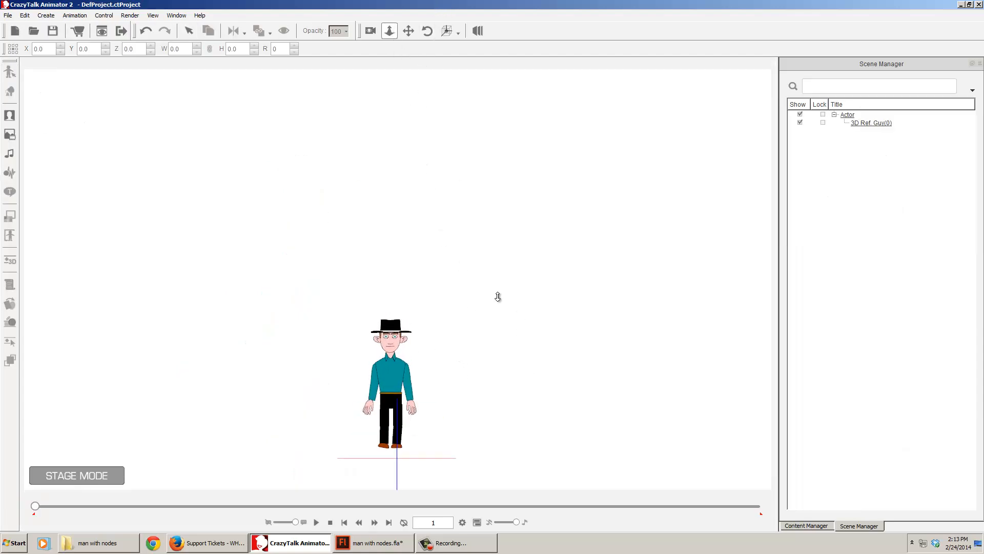
drag(497, 296, 458, 155)
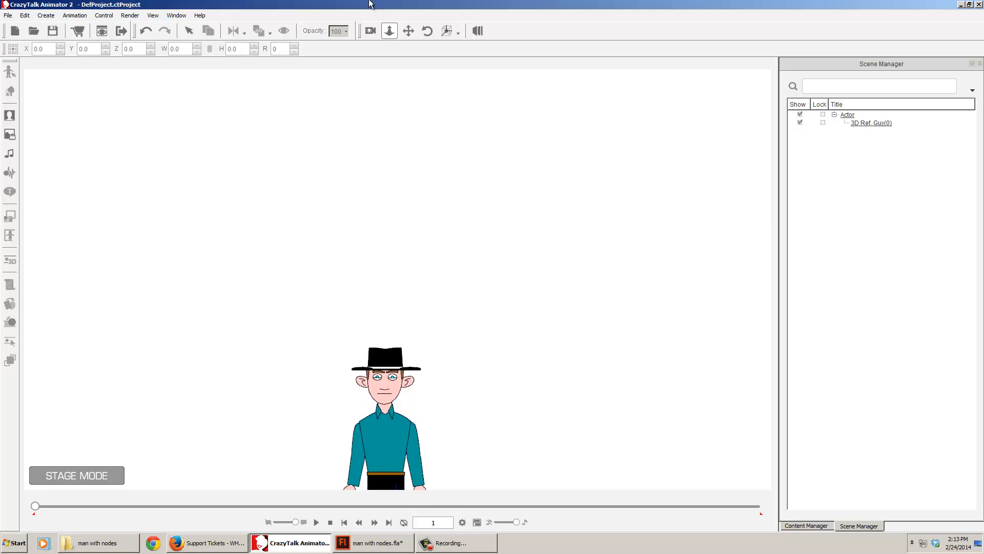
click(408, 31)
drag(502, 369, 533, 304)
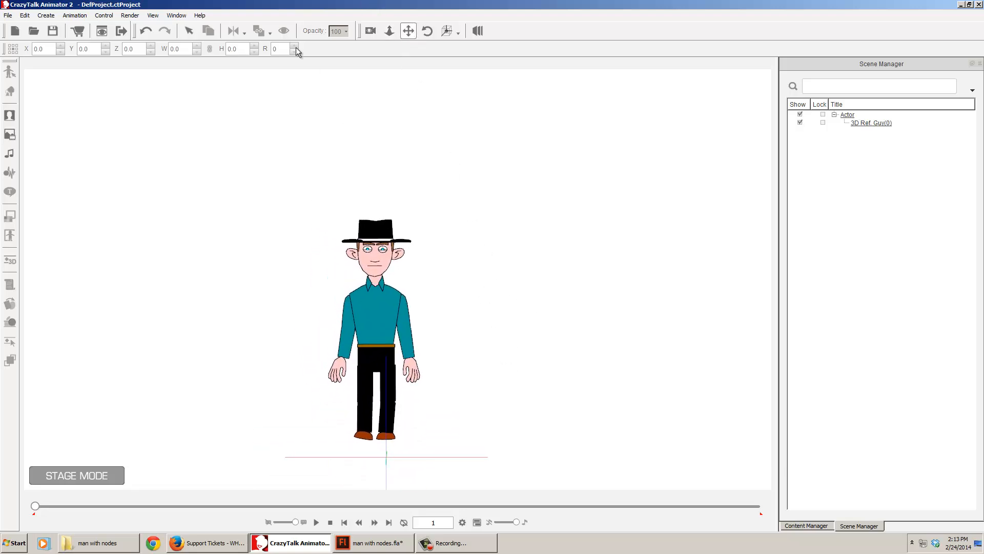
click(176, 16)
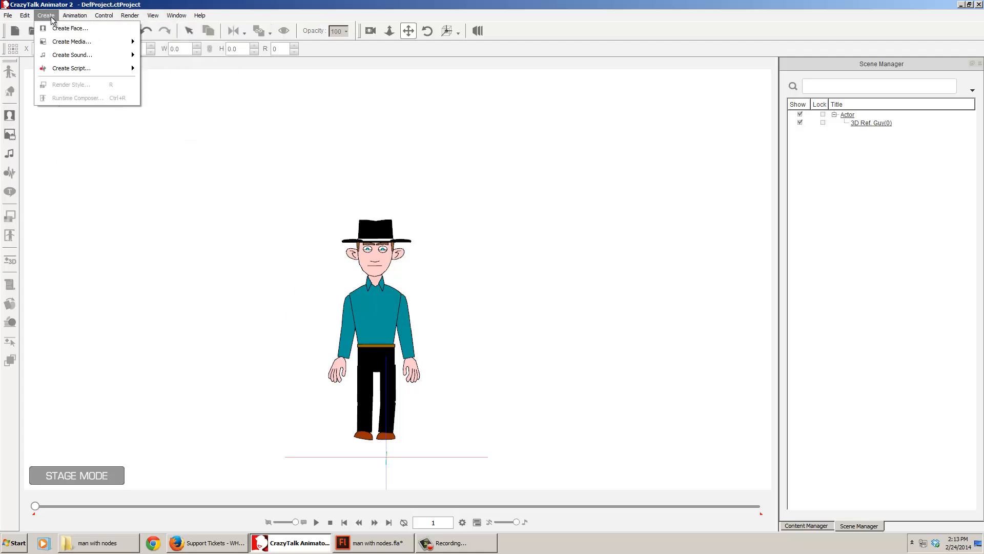
mouse_move(25, 20)
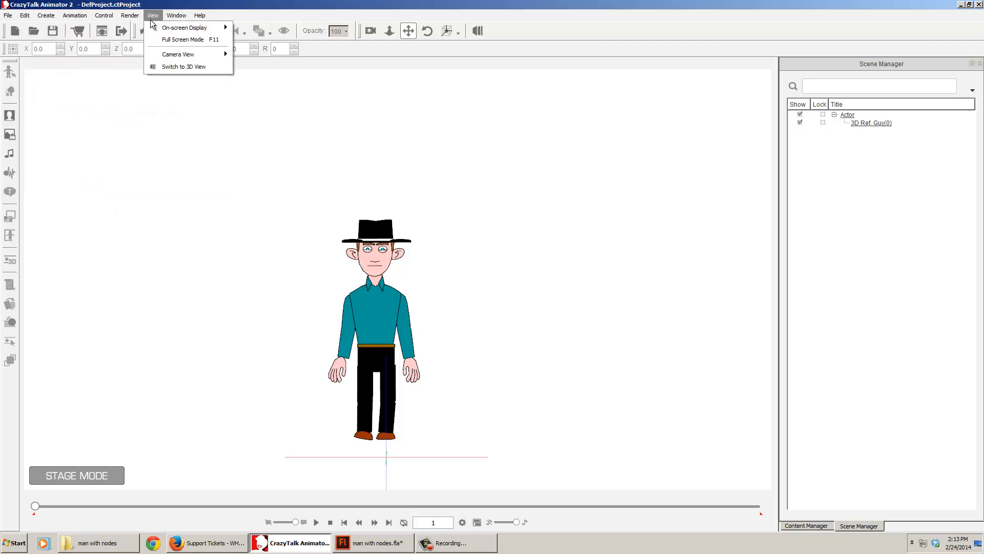
mouse_move(174, 21)
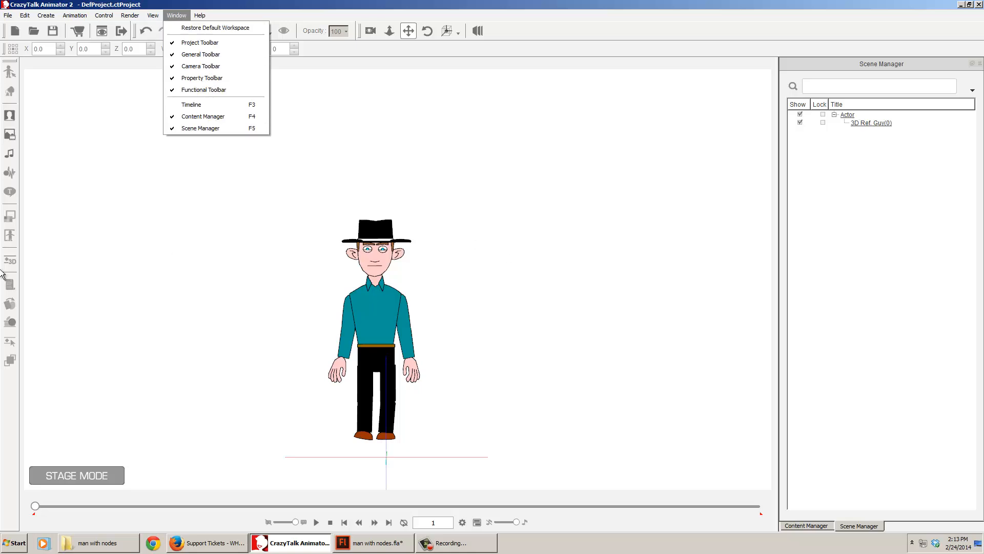
Test the character on the stage with the Dance_MJ_Saul animation from the Perform templates.
click(806, 526)
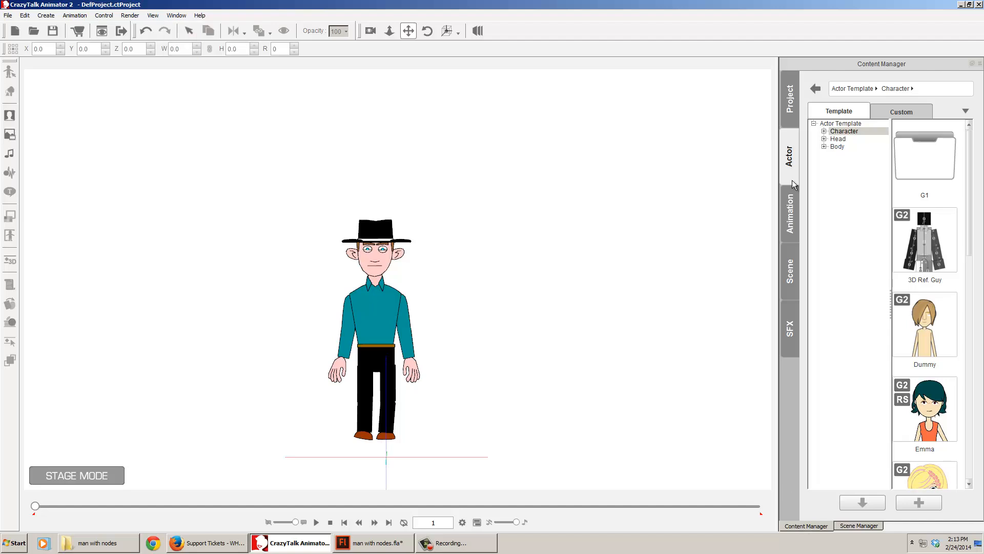
click(790, 238)
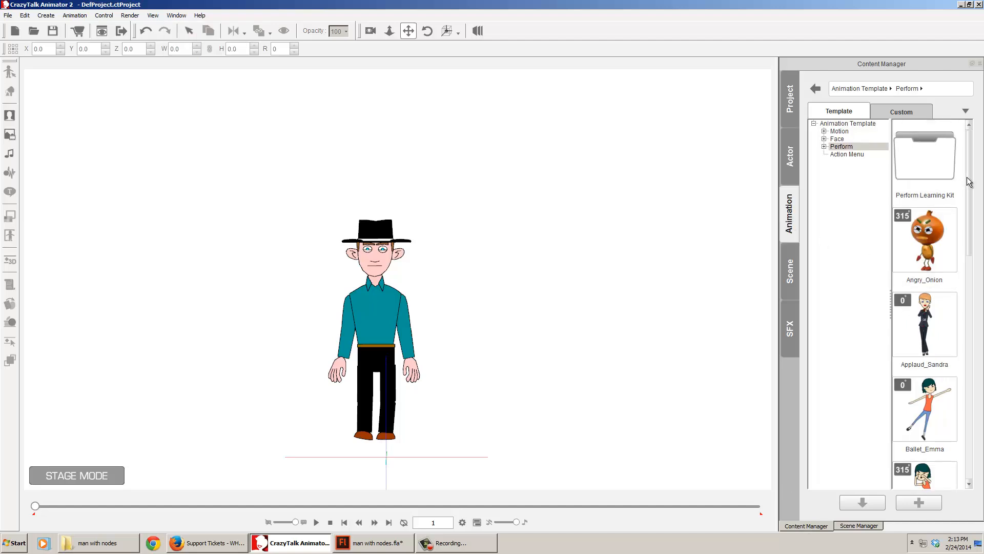
drag(970, 189, 972, 246)
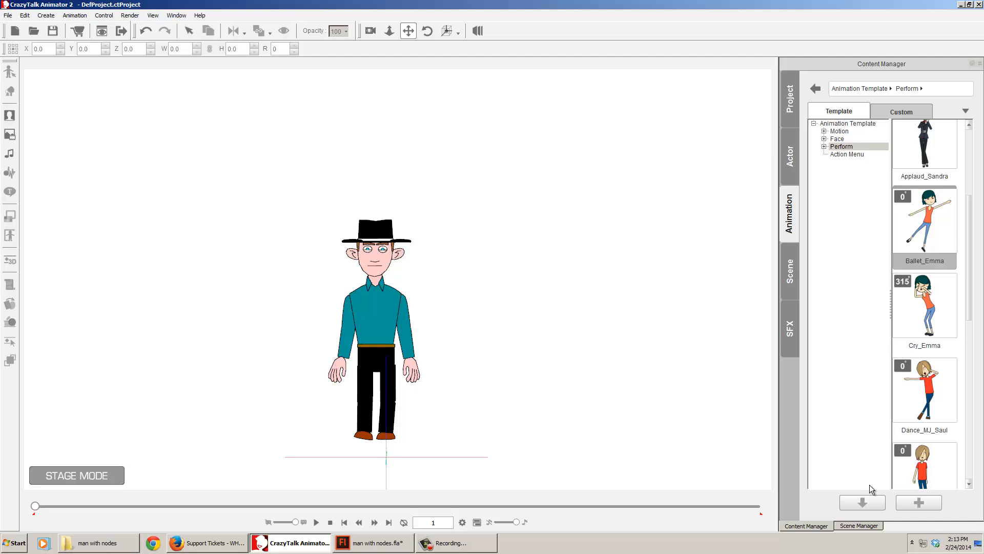
click(936, 386)
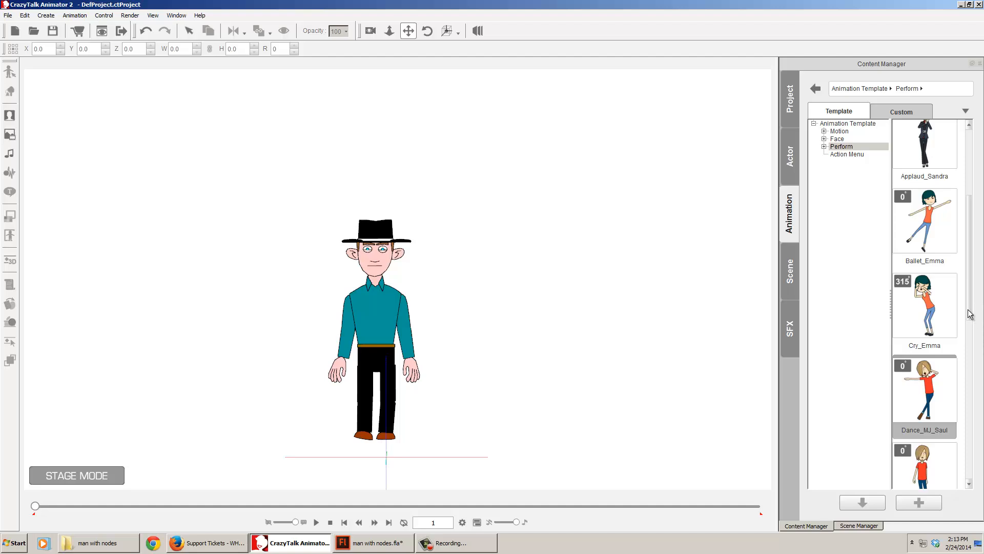
scroll(970, 314, down, 5)
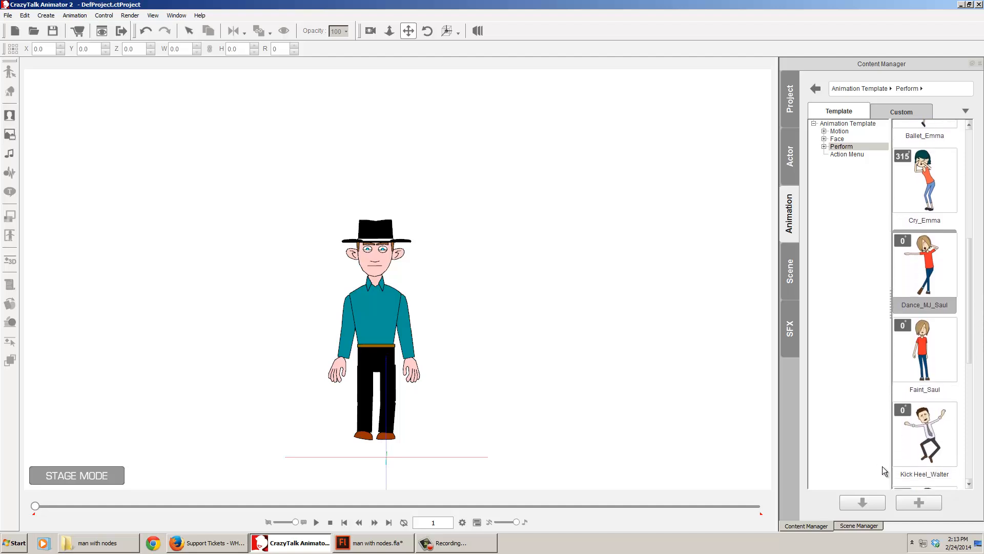
drag(924, 264, 379, 299)
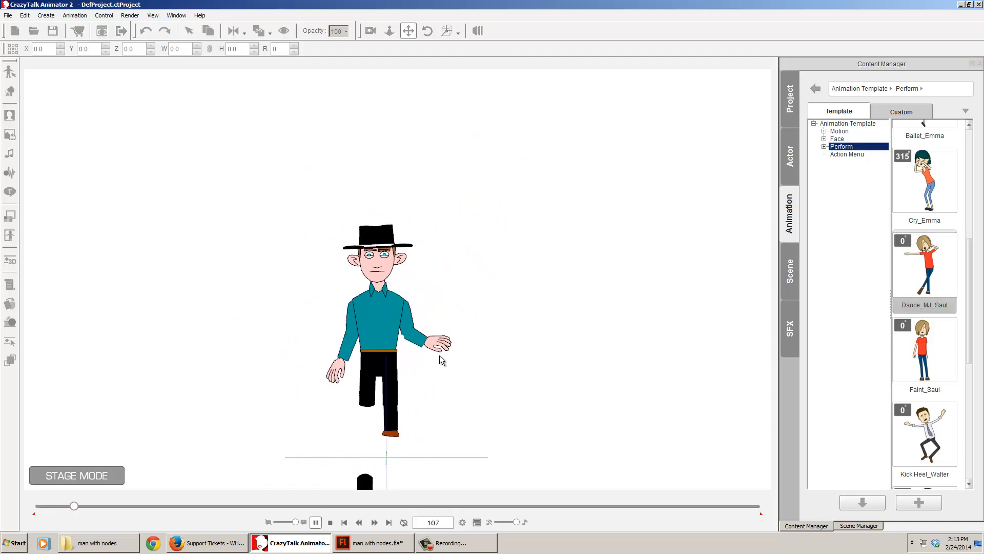
Check the preference that allows 3D motion editing within a 2D motion clip.
click(25, 15)
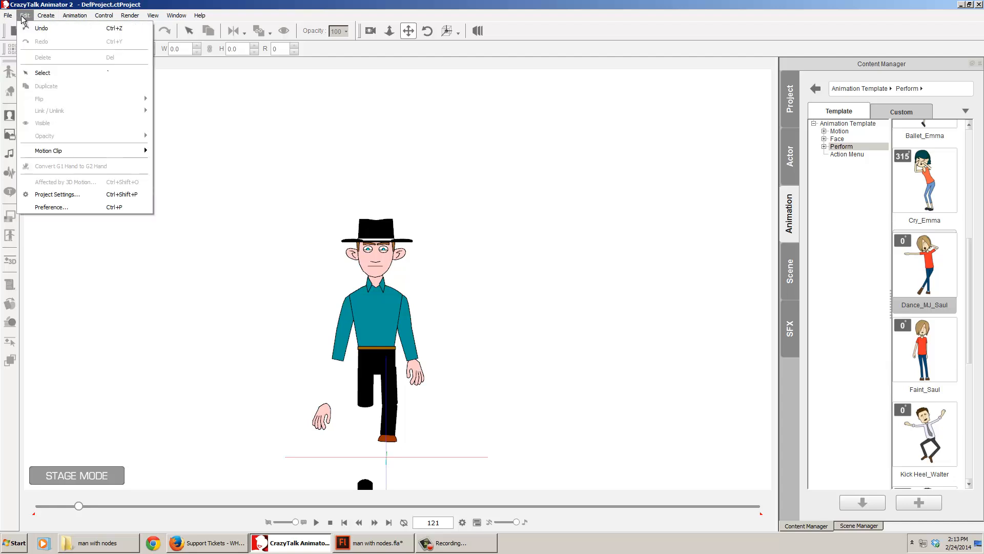
click(66, 207)
drag(480, 149, 211, 125)
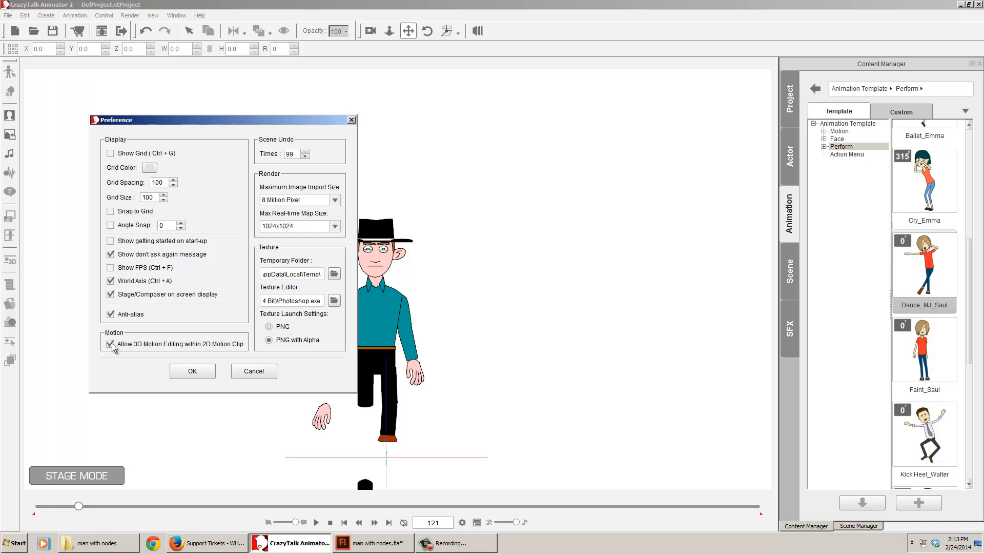
click(193, 371)
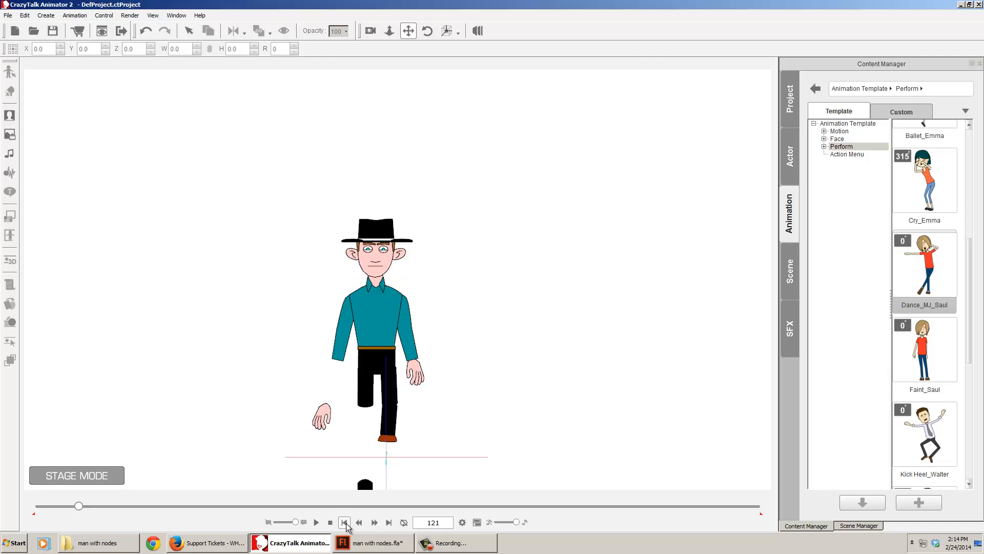
Replay the dance motion to inspect the limb joints, and return to the first frame.
click(315, 524)
click(313, 524)
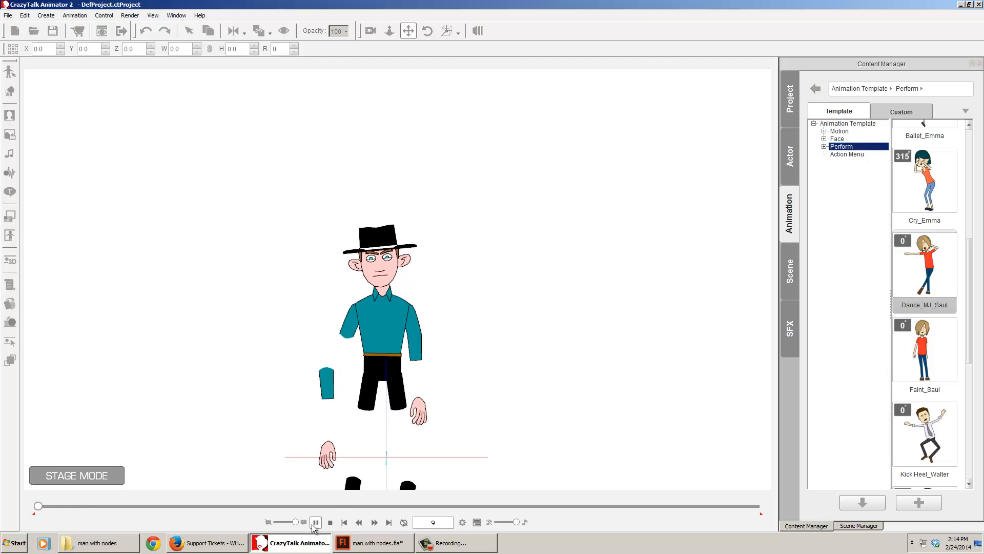
click(343, 524)
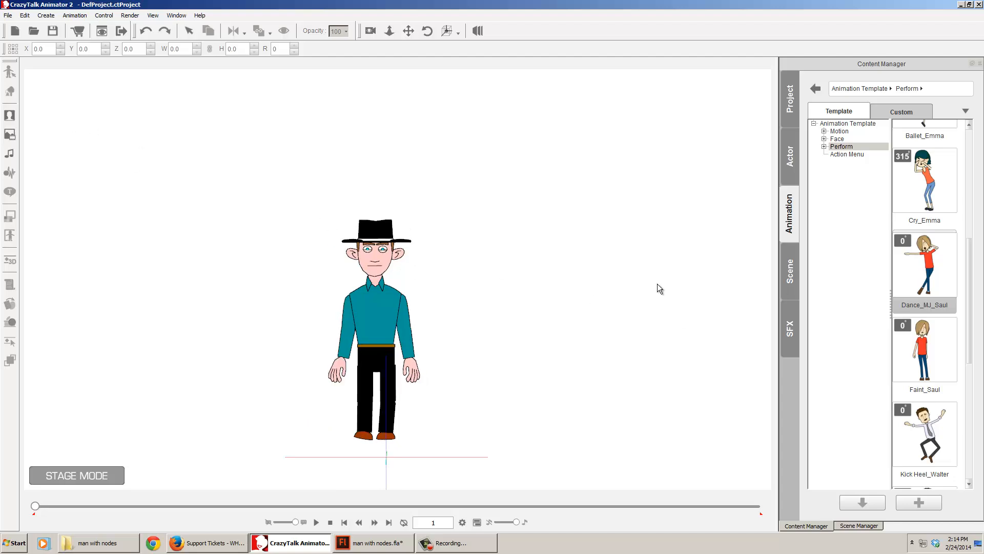
Open the stage character in Composer mode and check its Affected by 3D Motion option.
click(379, 306)
click(15, 90)
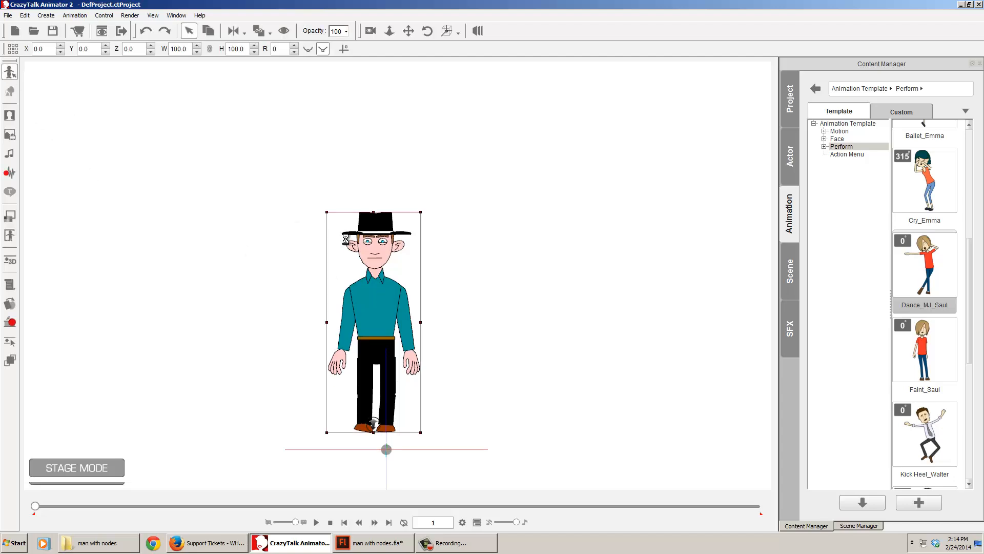
click(24, 15)
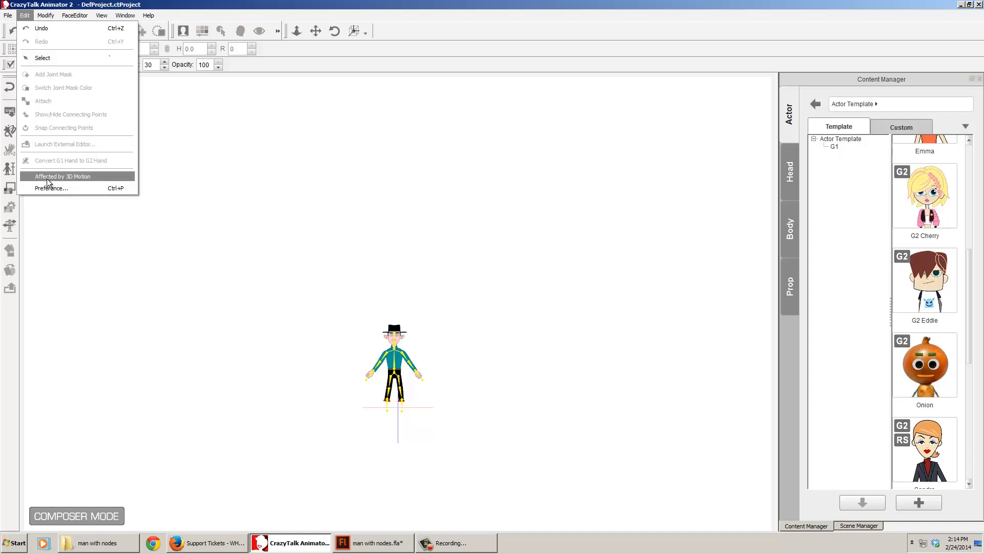
click(354, 304)
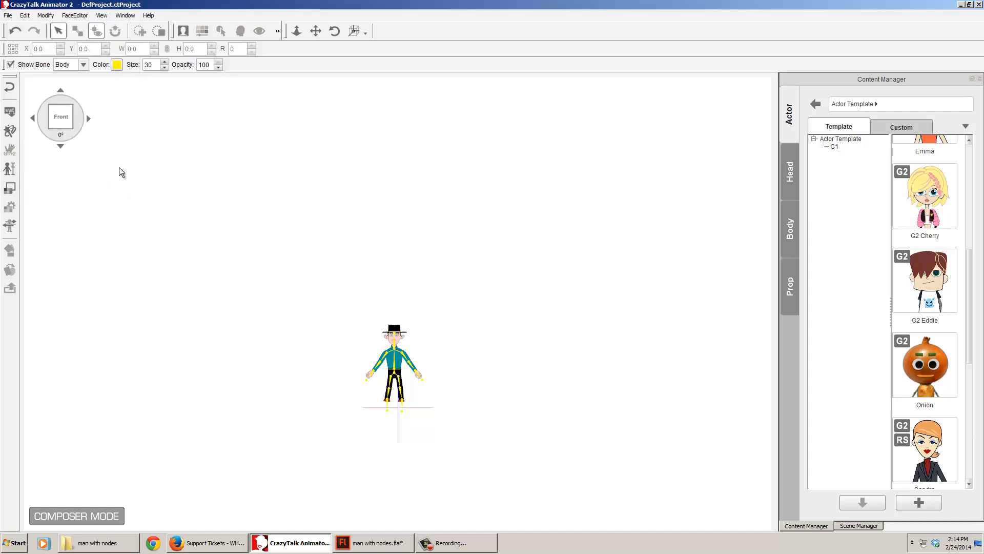
click(9, 87)
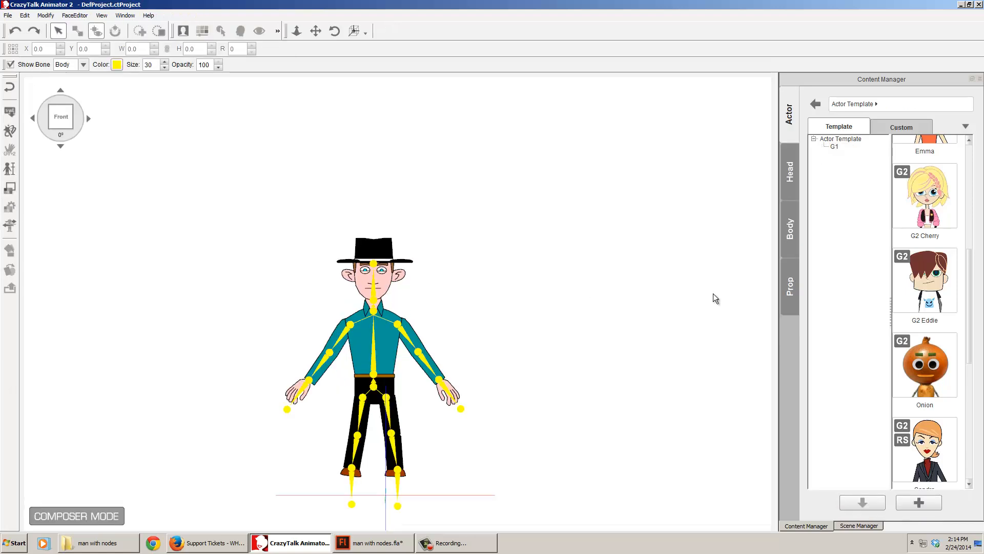
Look through the actor templates and the character's scene list, and return to the stage.
drag(970, 275, 834, 192)
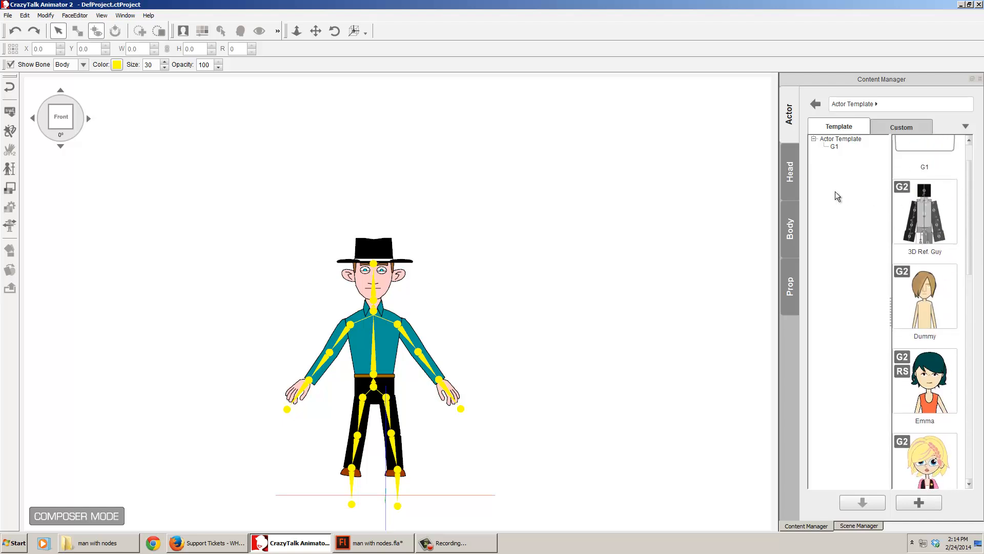
click(875, 524)
click(810, 525)
click(9, 87)
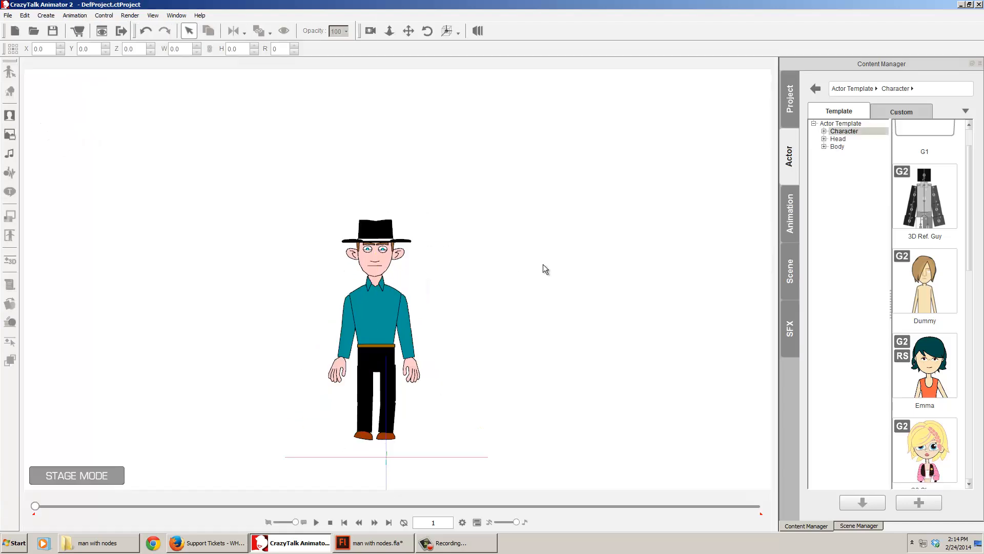
Test the character with the Applaud_Sandra animation from the Perform templates, starting at the first frame.
click(789, 211)
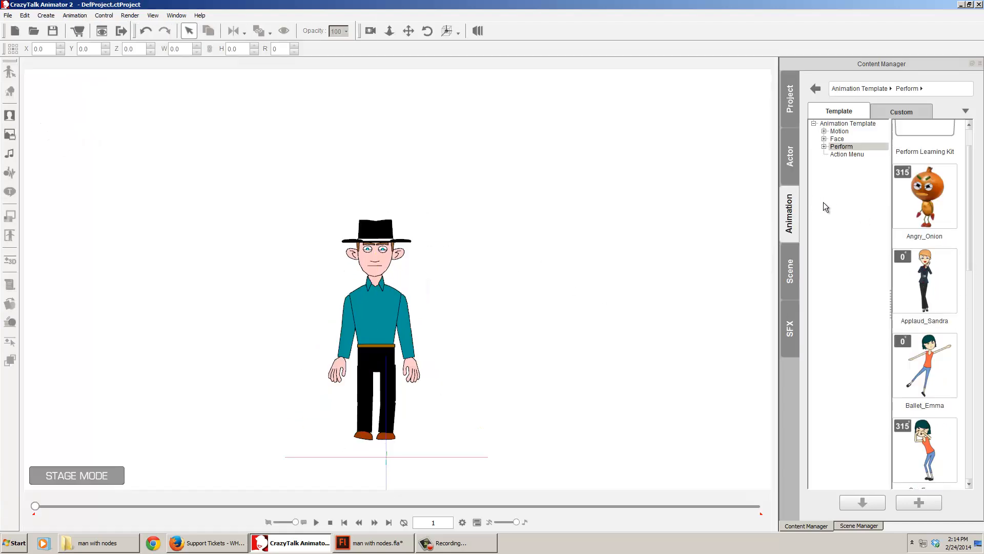
click(927, 275)
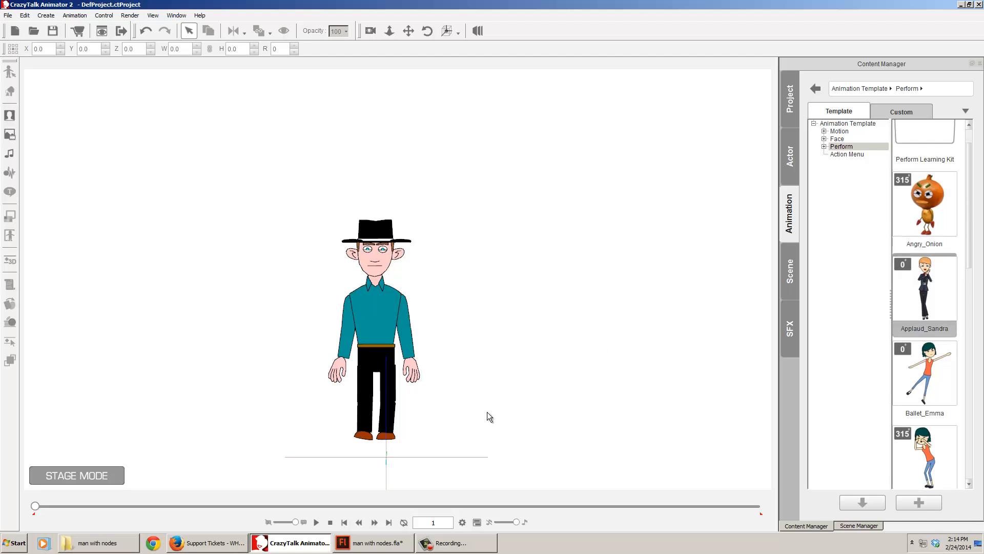
click(318, 522)
click(343, 522)
drag(924, 290, 355, 303)
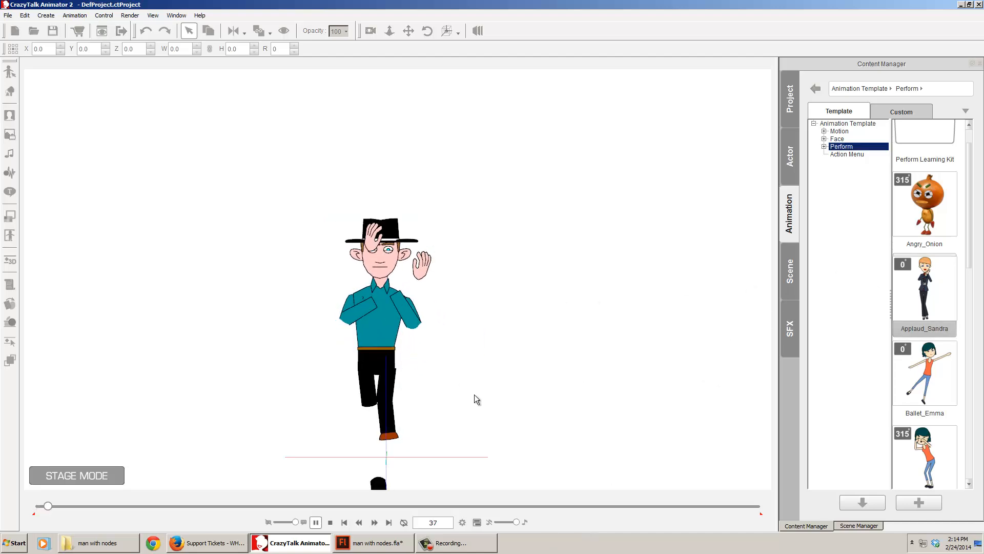
click(402, 300)
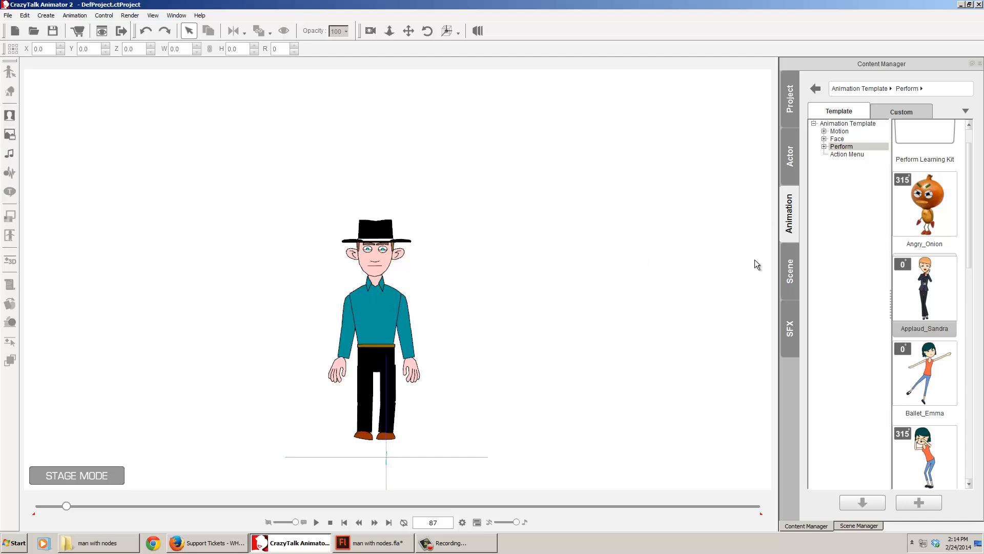
Look through the Perform animation templates and the G1 Pose motion templates, including the Move poses.
drag(983, 245, 972, 147)
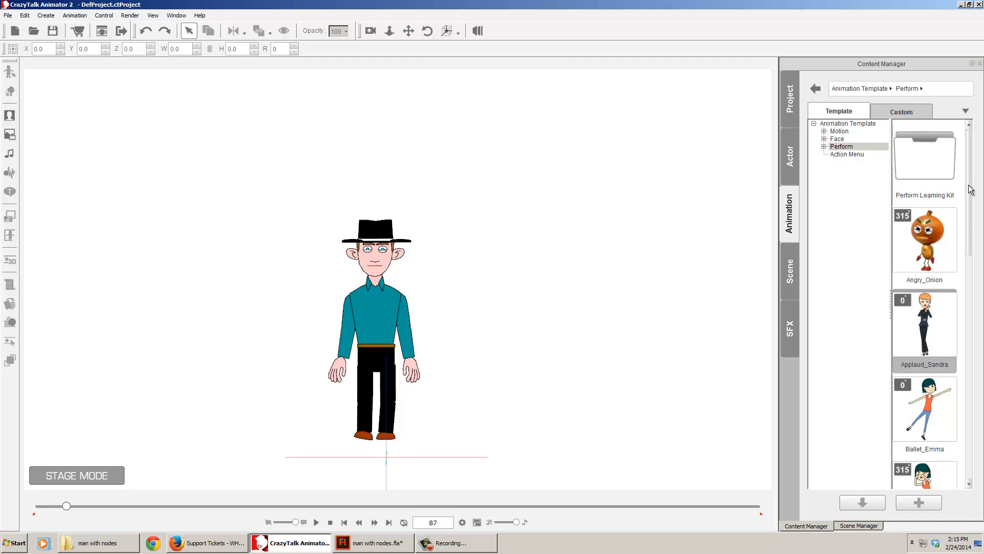
drag(971, 190, 974, 438)
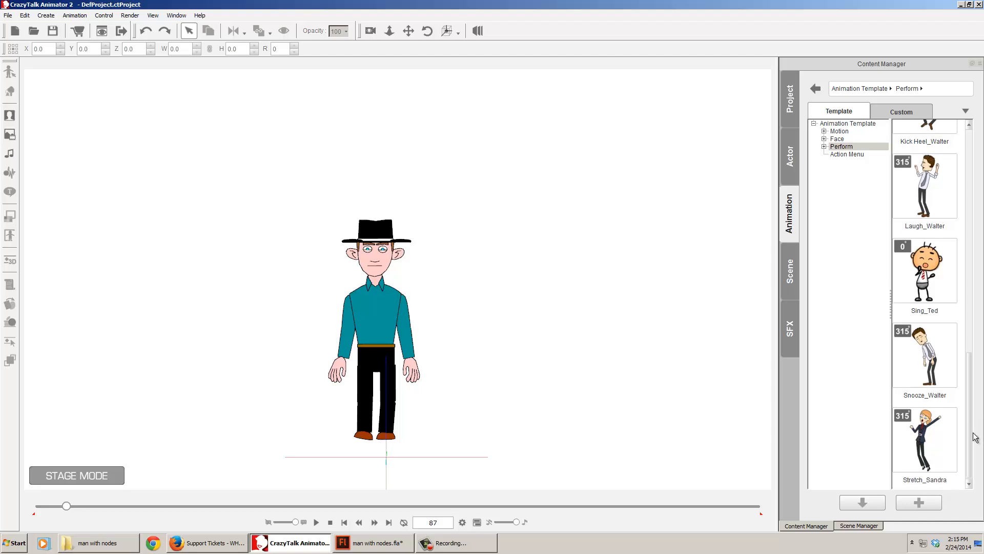
click(839, 131)
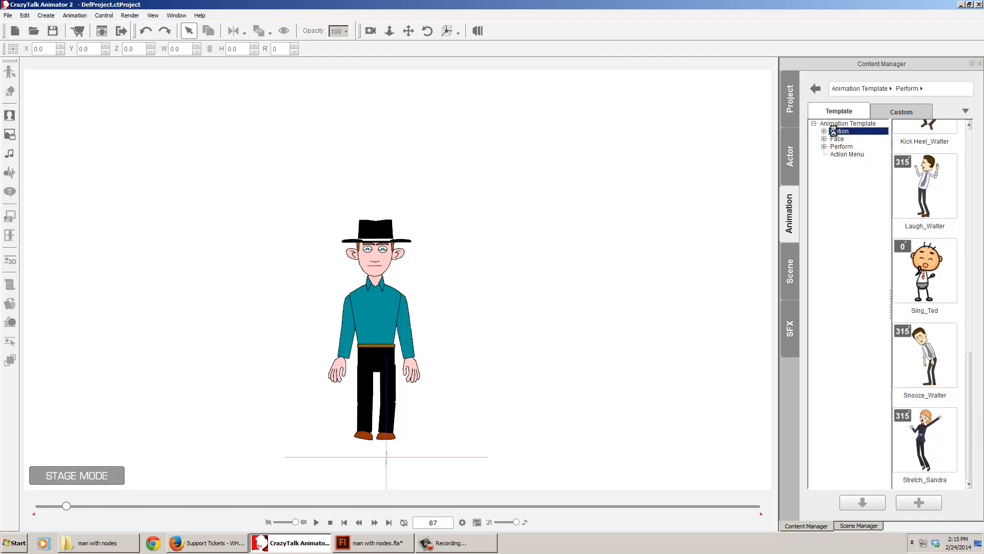
click(824, 131)
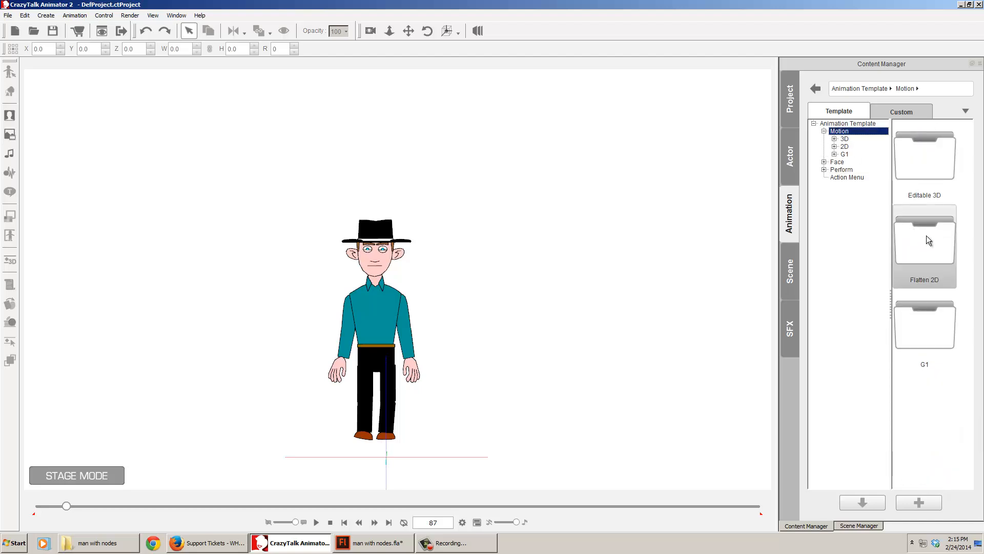
double_click(930, 320)
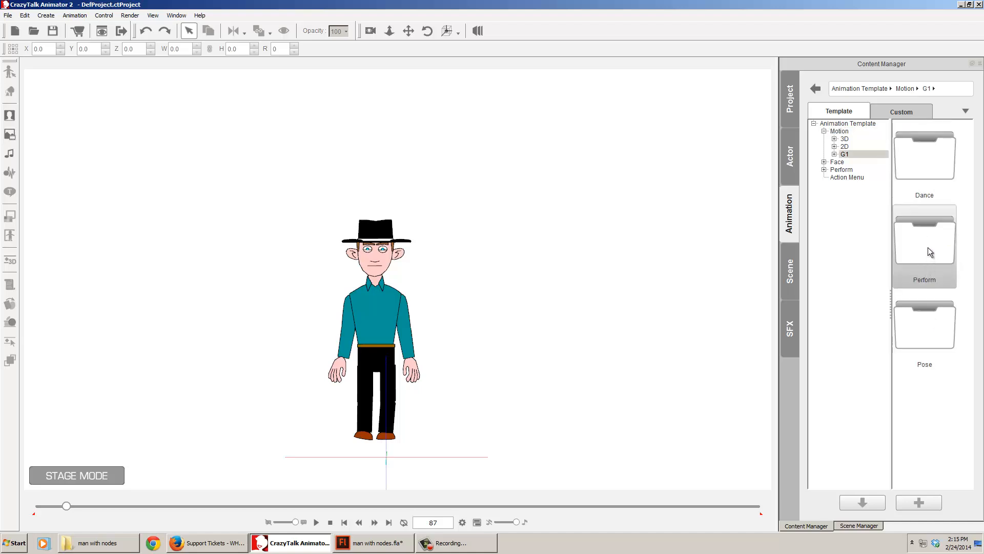
double_click(929, 313)
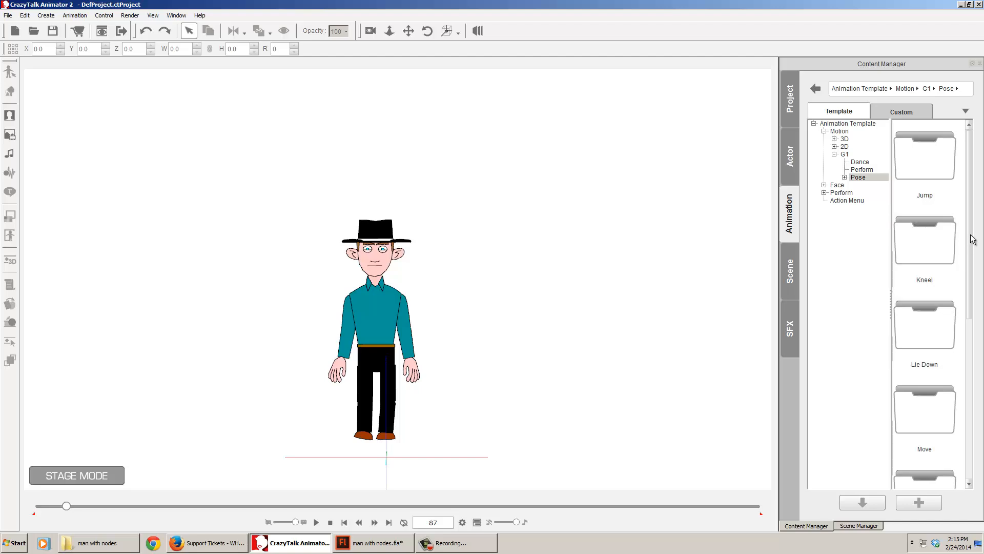
drag(974, 239, 973, 299)
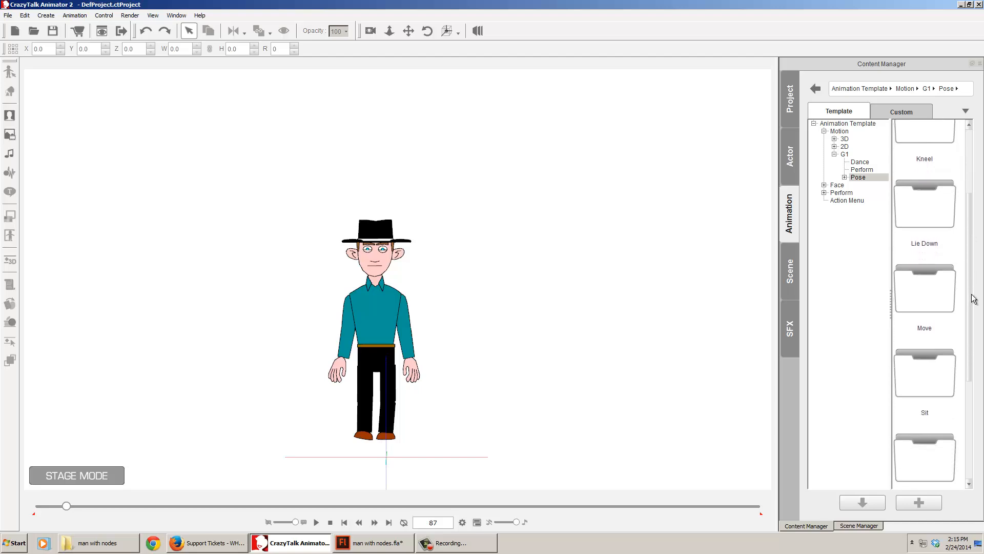
double_click(930, 296)
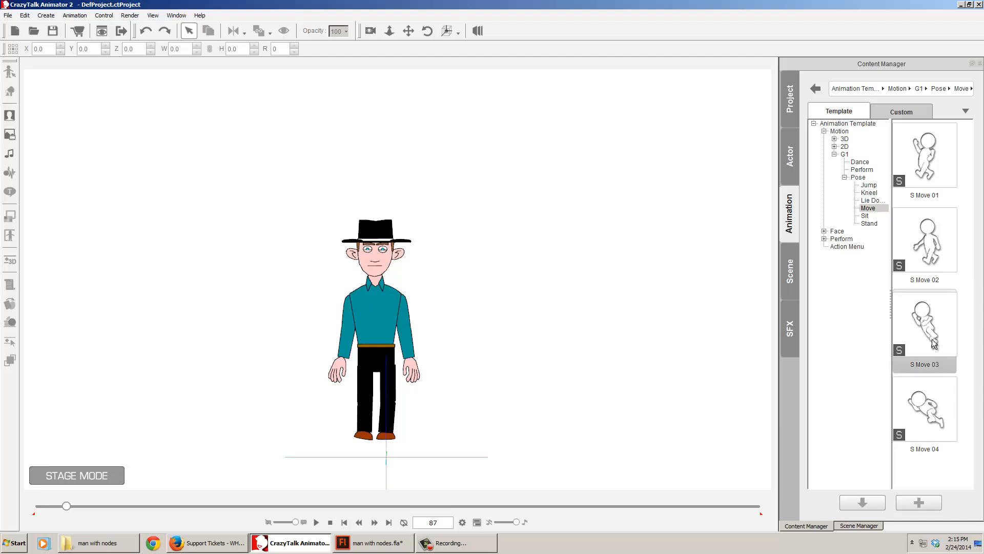
Apply the F Jump 01 pose from the G1 Jump templates to the character, using the 0° (Front) motion angle.
click(868, 187)
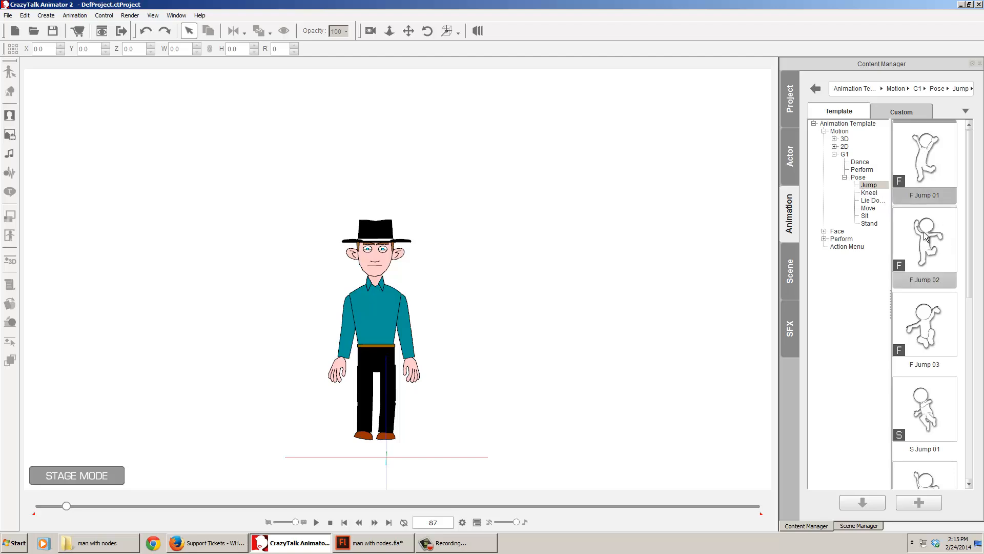
drag(926, 156, 371, 315)
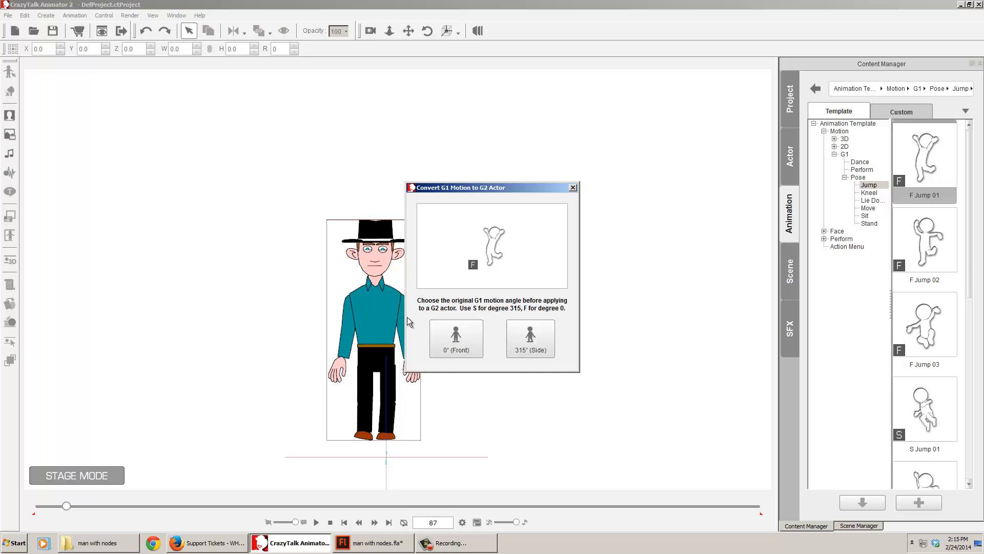
click(462, 334)
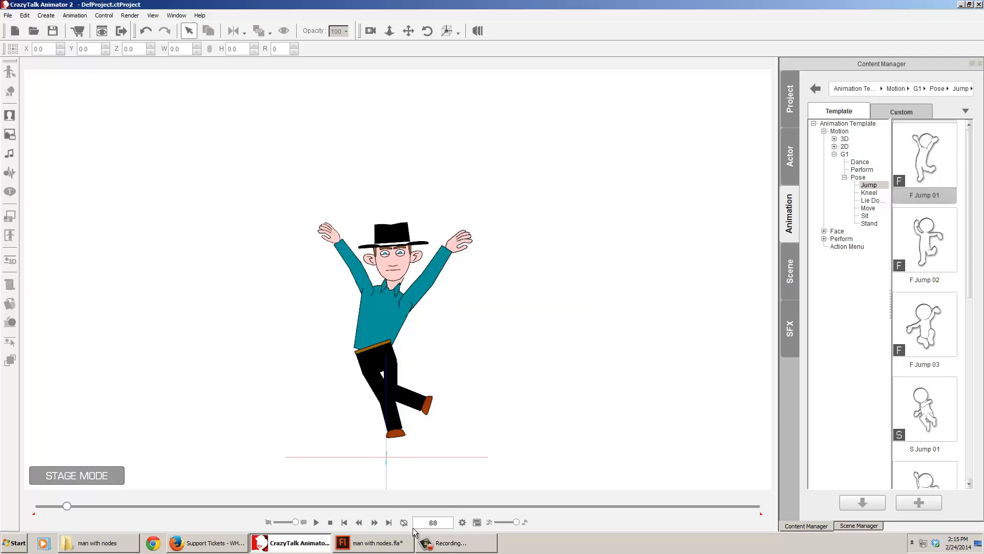
Play back the jump pose, return to the first frame, and leave Composer mode for the stage.
click(316, 522)
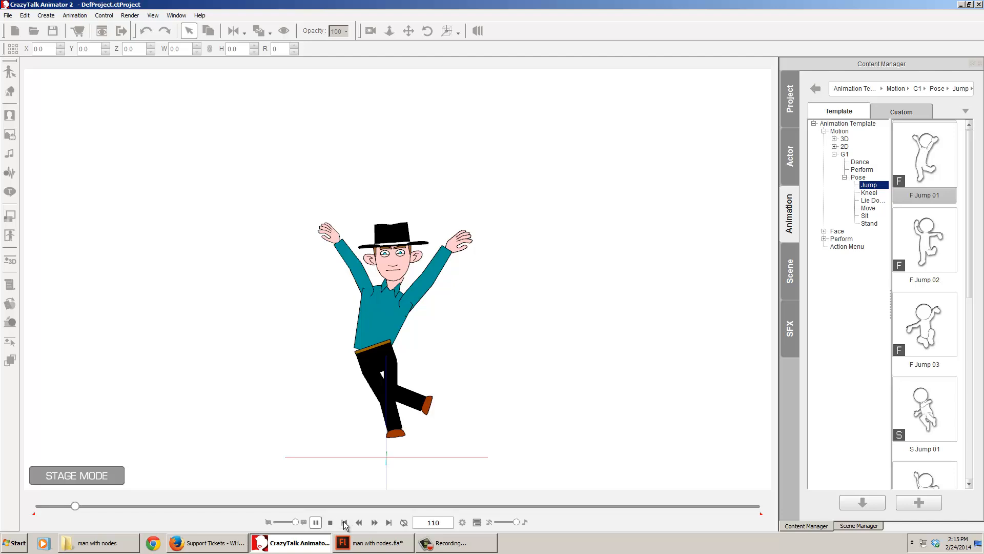
click(329, 522)
click(317, 522)
click(346, 522)
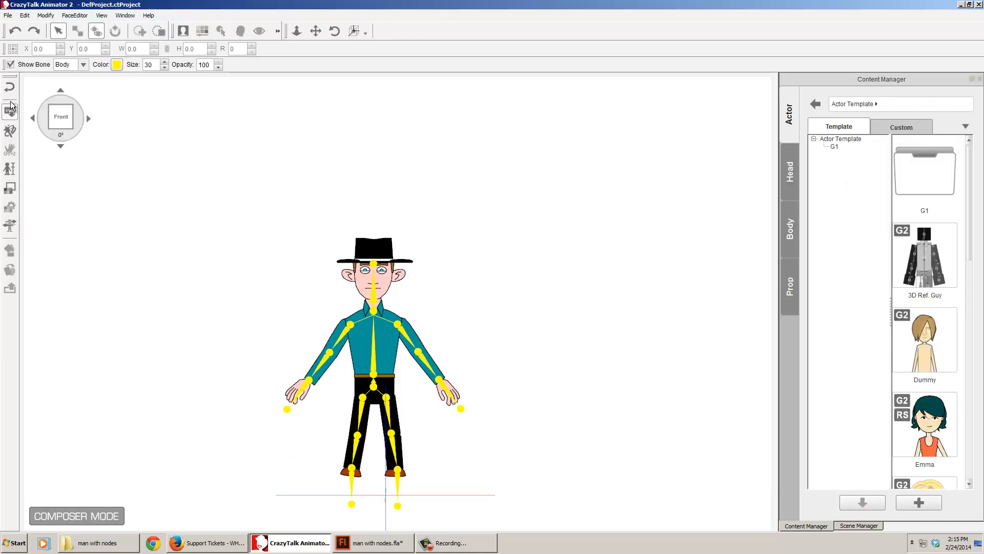
click(9, 87)
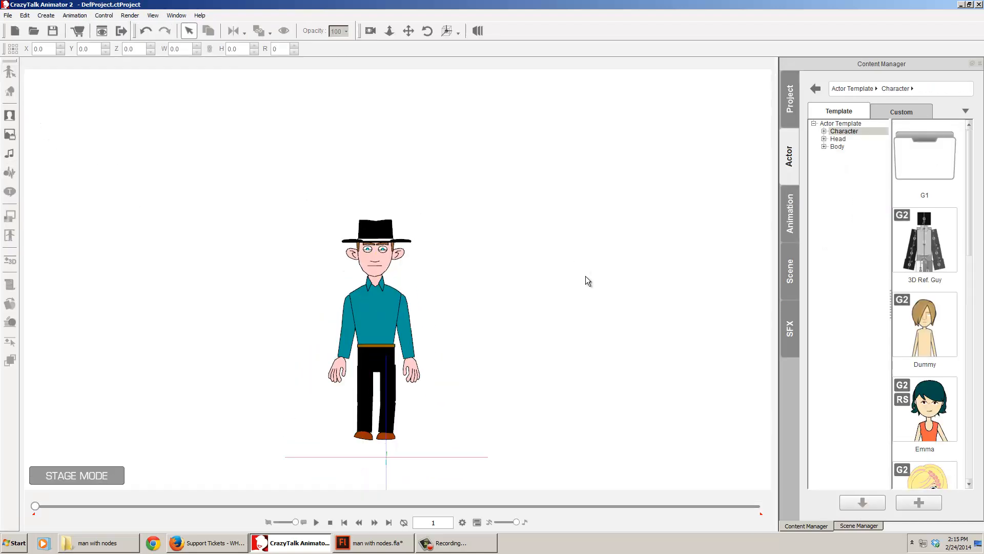